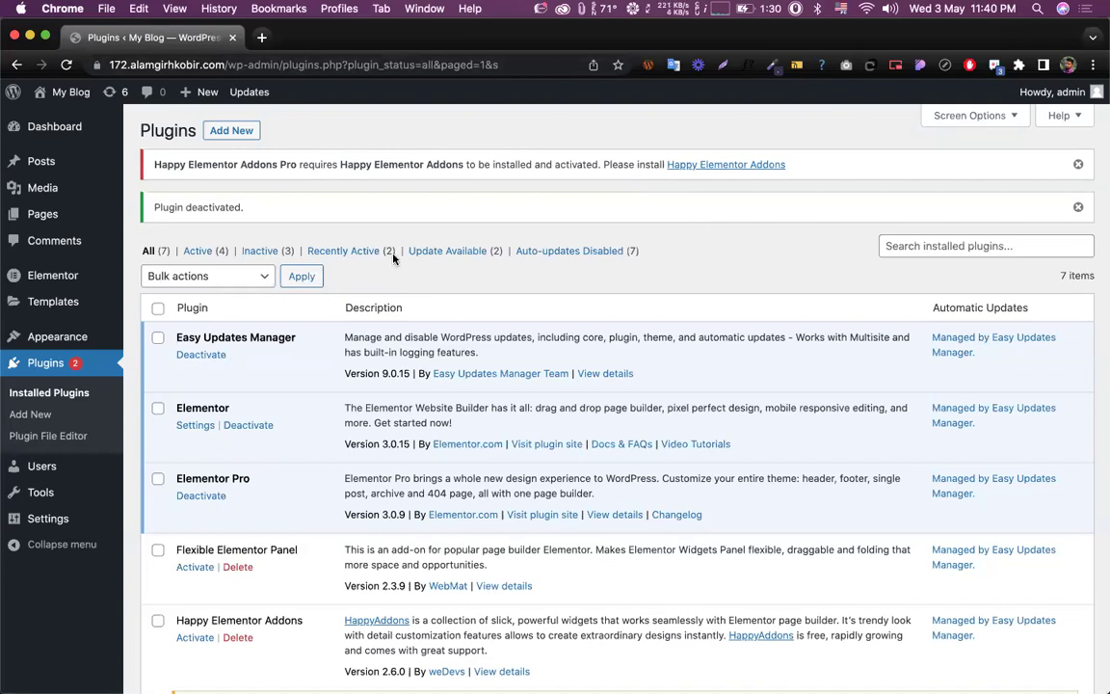
# Step: Deactivate the Happy Elementor Addons Pro plugin in the installed plugins list
pyautogui.scroll(-5, 353, 228)
pyautogui.scroll(1, 317, 304)
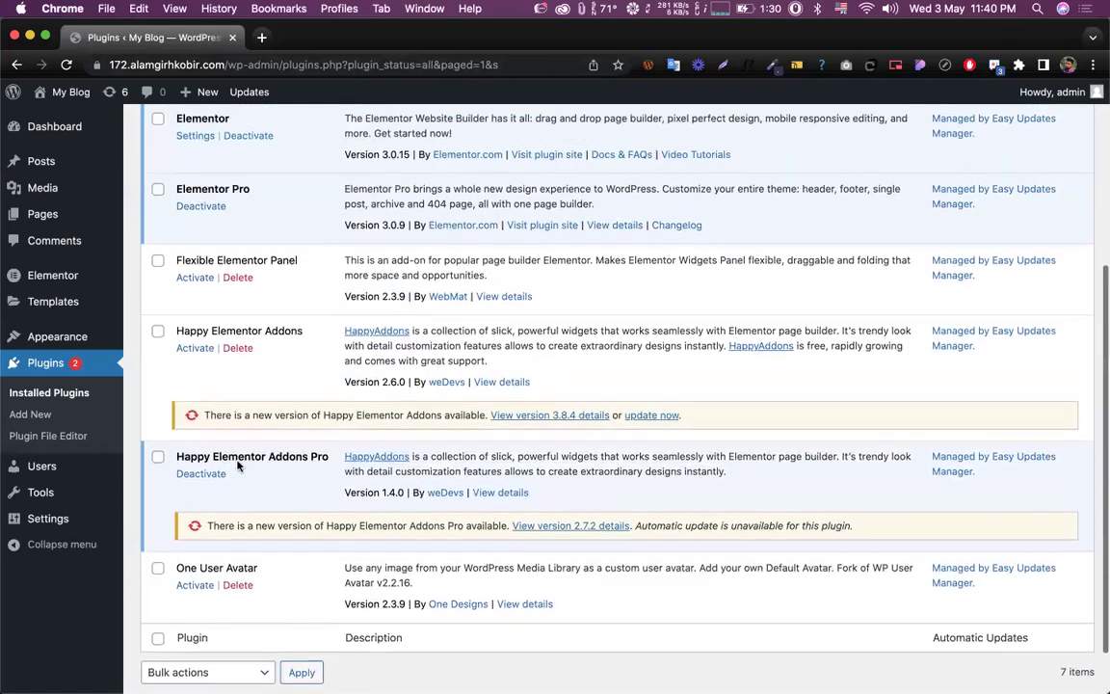
pyautogui.click(201, 473)
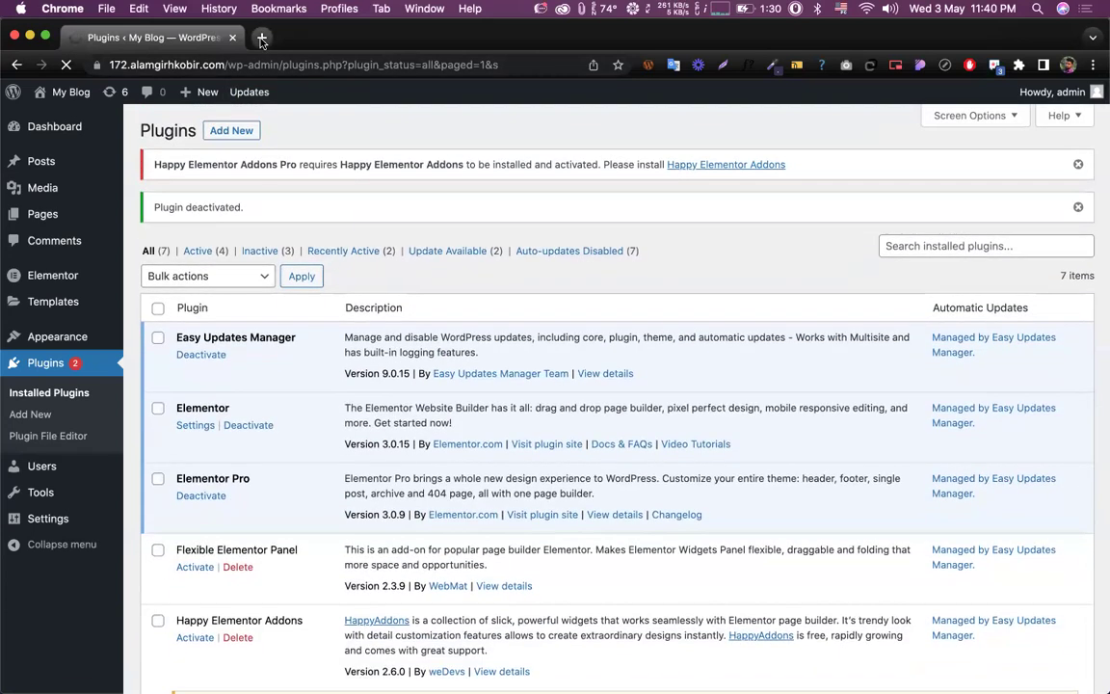
# Step: Open the crocoblock.com website in a new browser tab
pyautogui.click(261, 38)
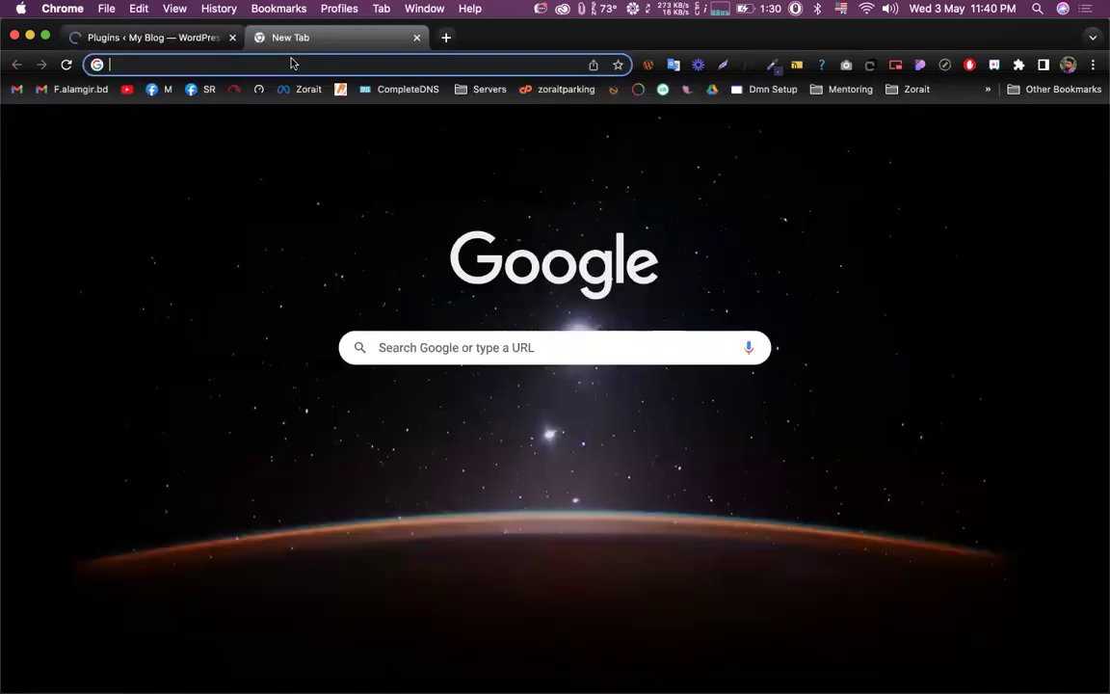
pyautogui.write('cro')
pyautogui.press('Return')
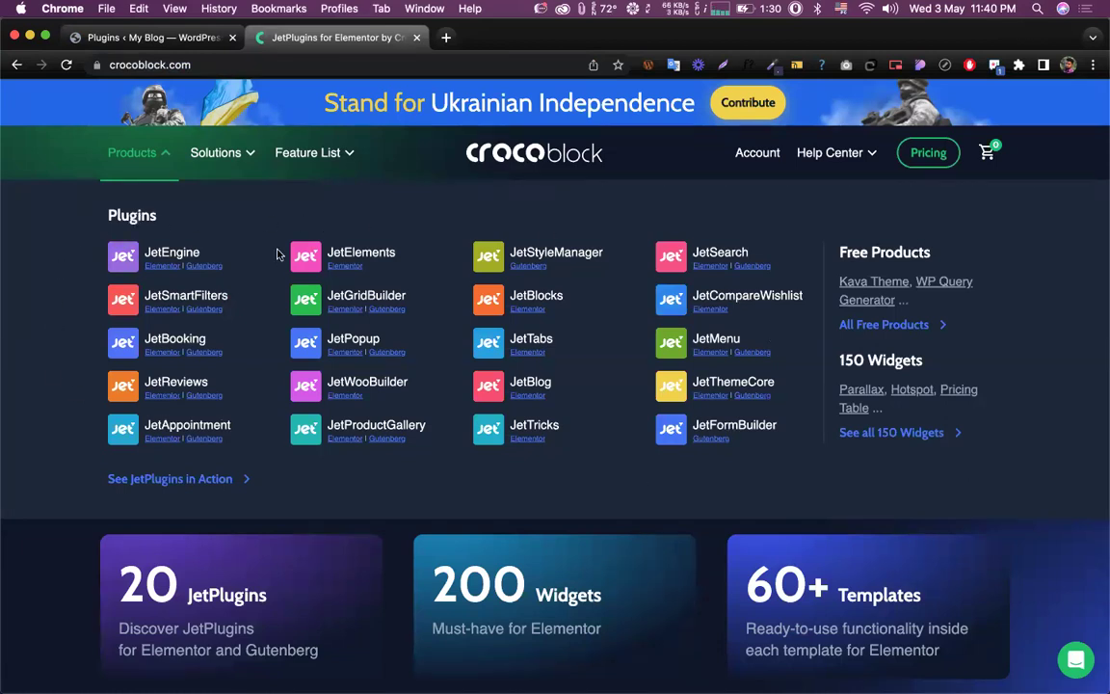
# Step: Examine Crocoblock's JetEngine product page, its plugin list and the plugin, widget and template offers on the home page
pyautogui.click(159, 256)
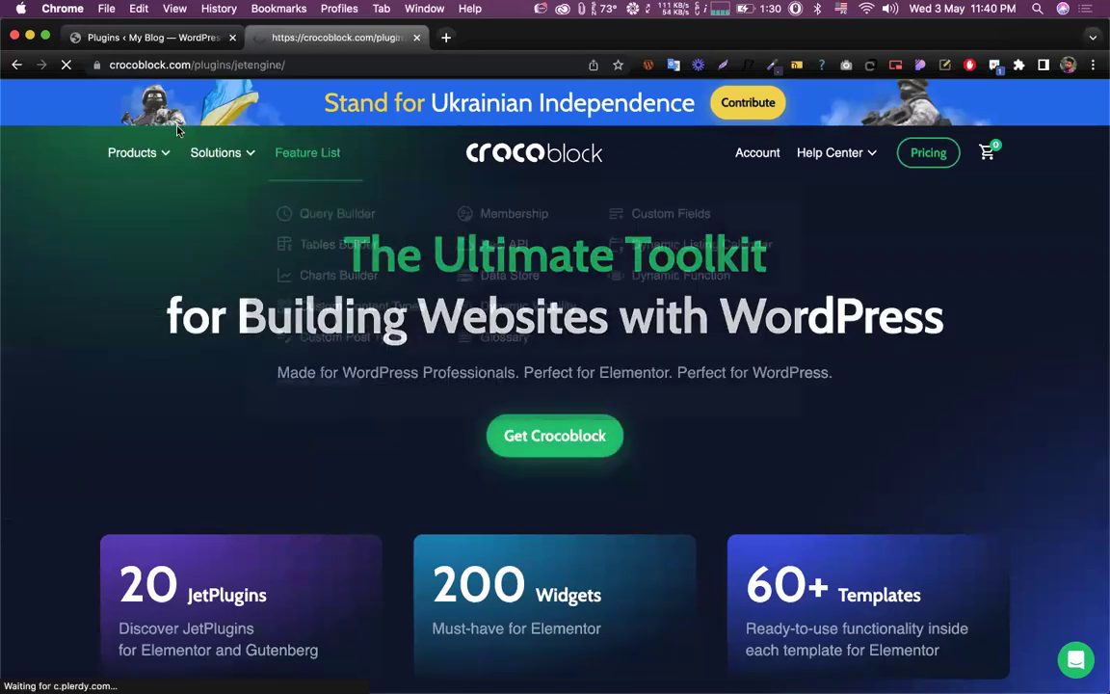
pyautogui.scroll(-2, 186, 391)
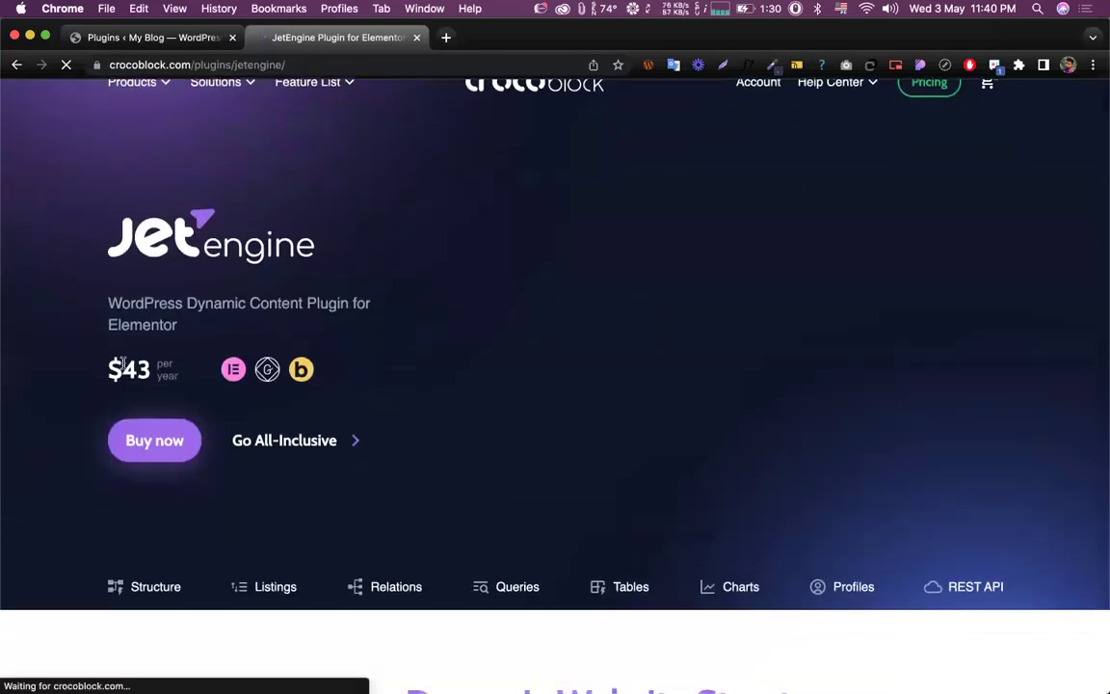
pyautogui.scroll(2, 178, 321)
pyautogui.moveTo(158, 158)
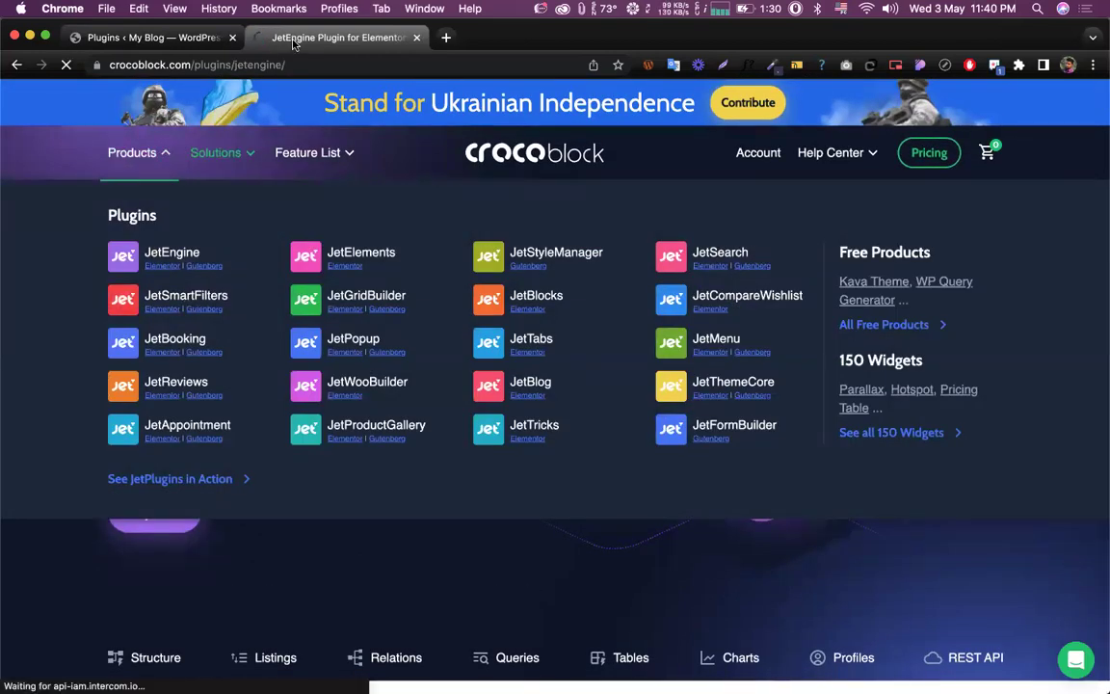
pyautogui.click(17, 65)
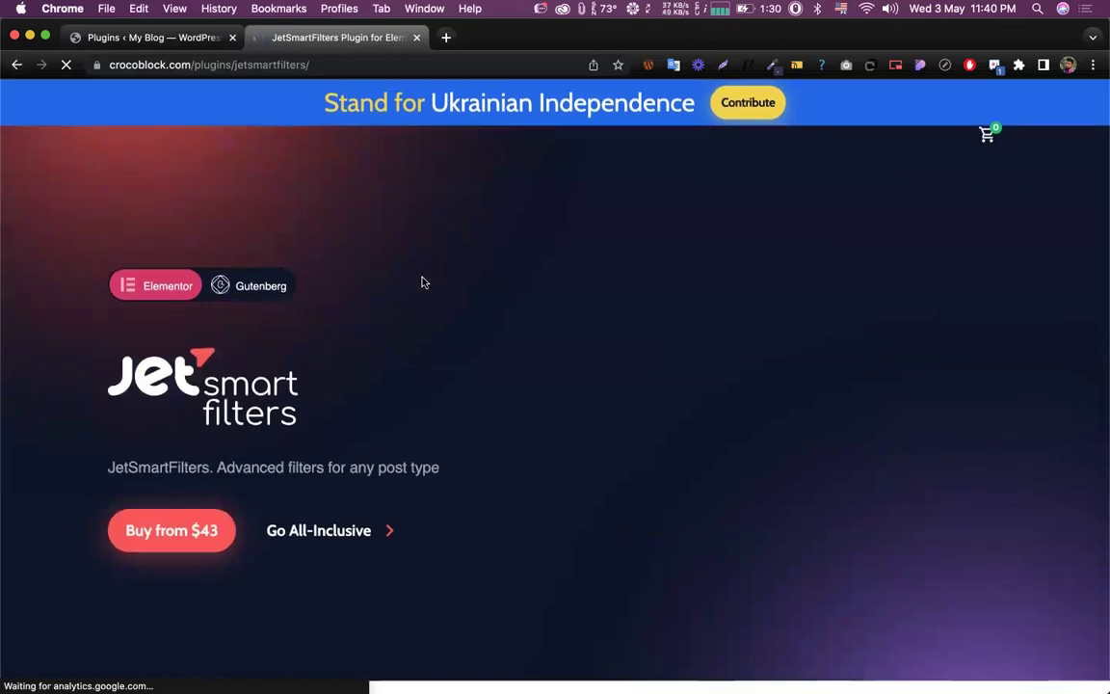
pyautogui.press('super+bracketright')
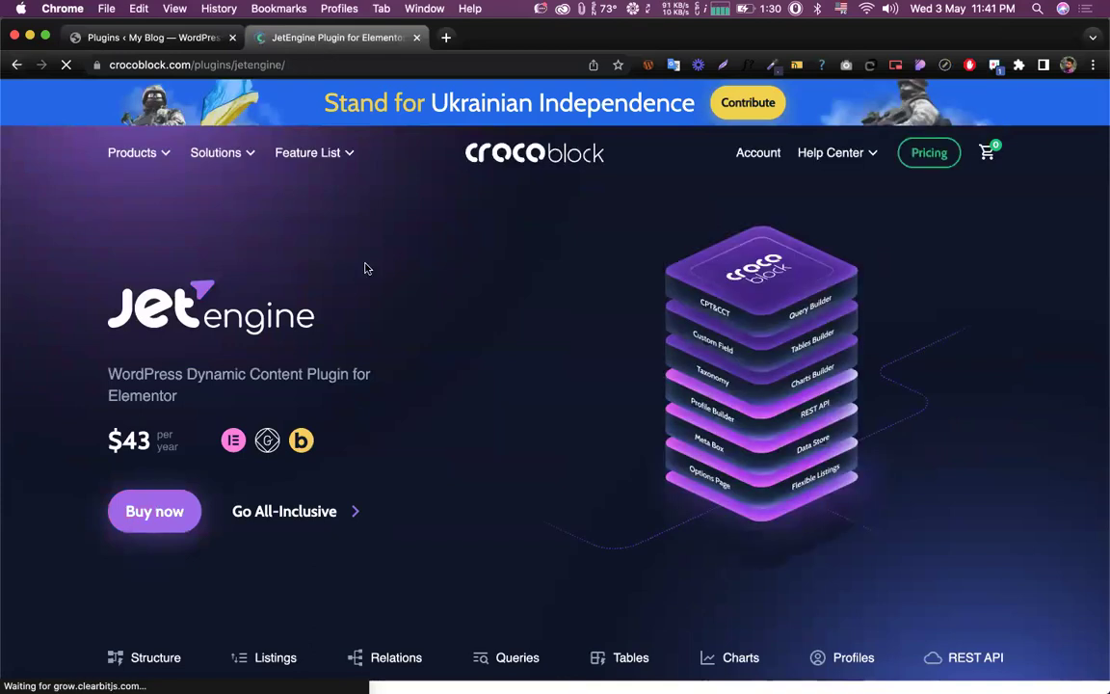
pyautogui.click(458, 140)
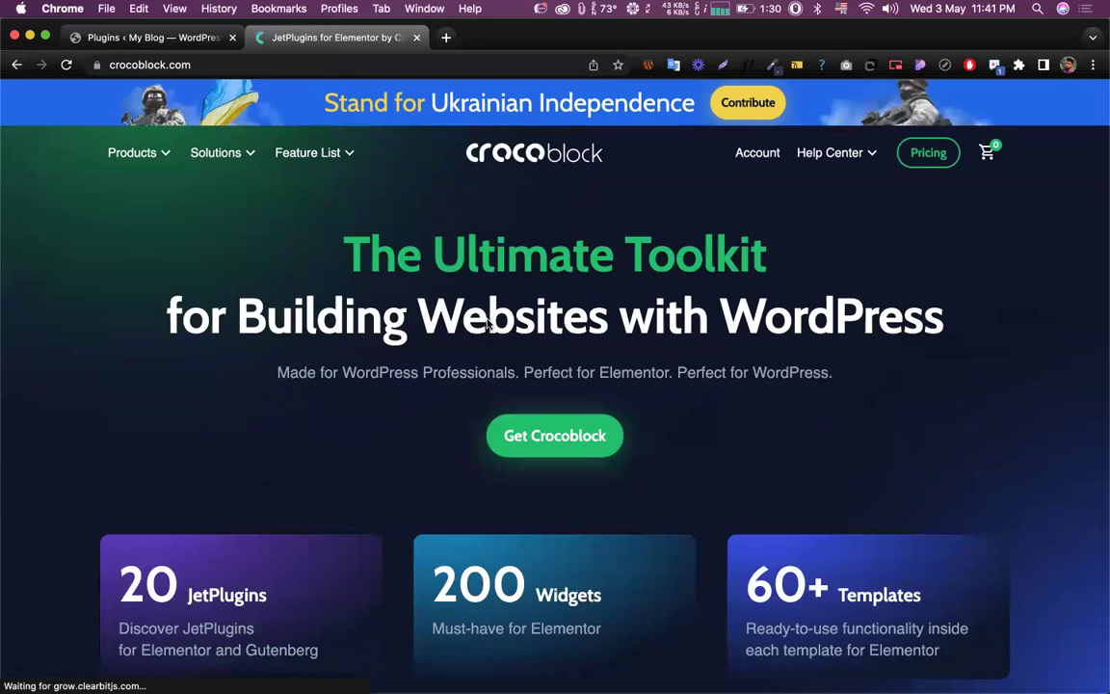
pyautogui.scroll(-3, 489, 326)
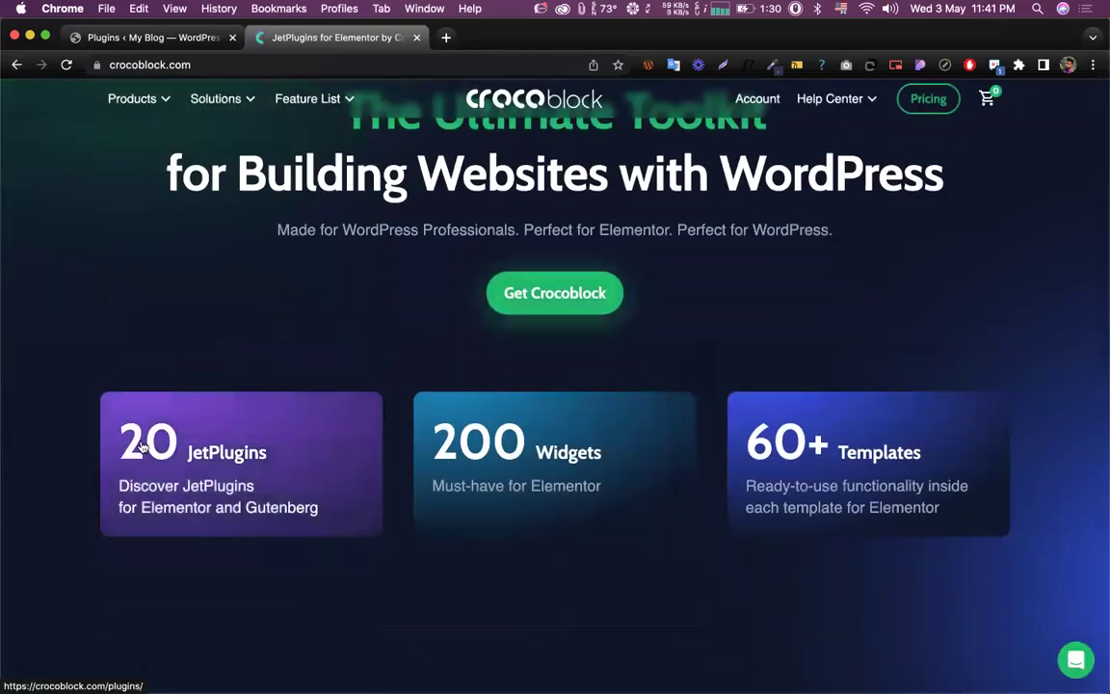
pyautogui.scroll(3, 295, 272)
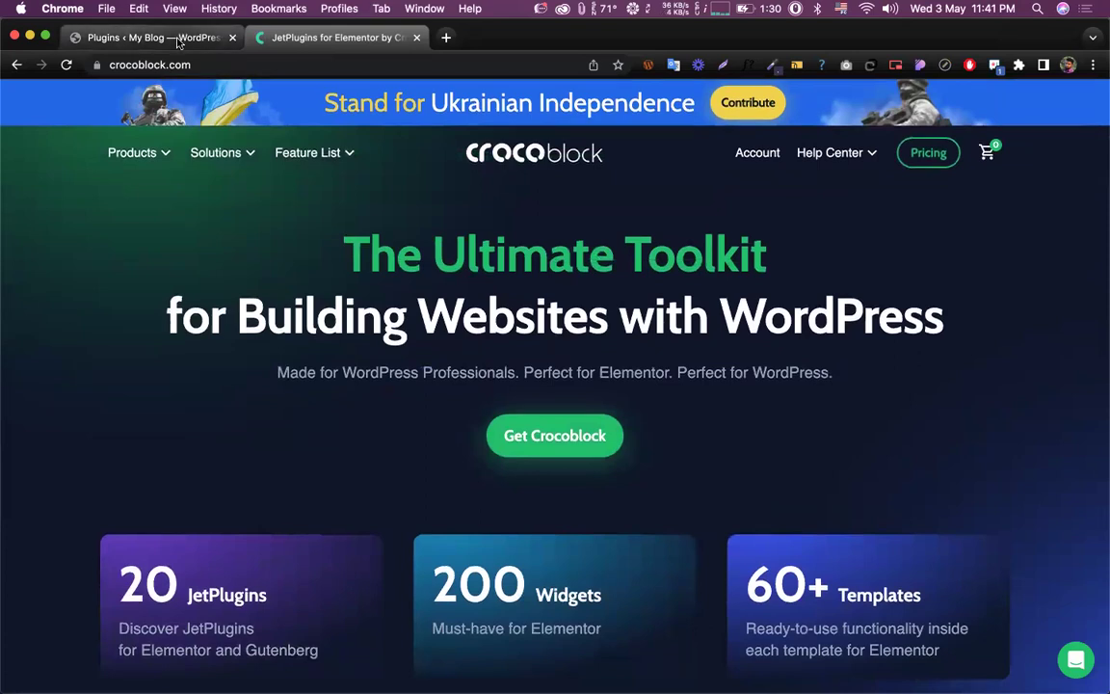
# Step: Review the WordPress site's installed plugins and its domain, comparing them with the Crocoblock home page
pyautogui.click(179, 43)
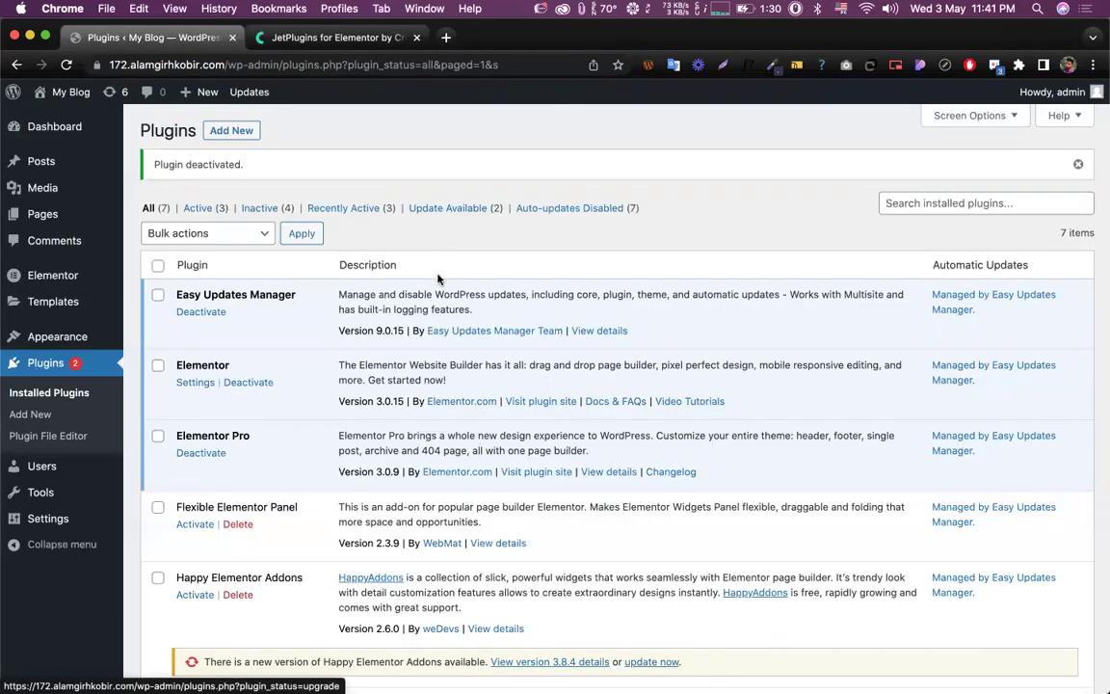
pyautogui.scroll(-3, 437, 279)
pyautogui.scroll(3, 438, 279)
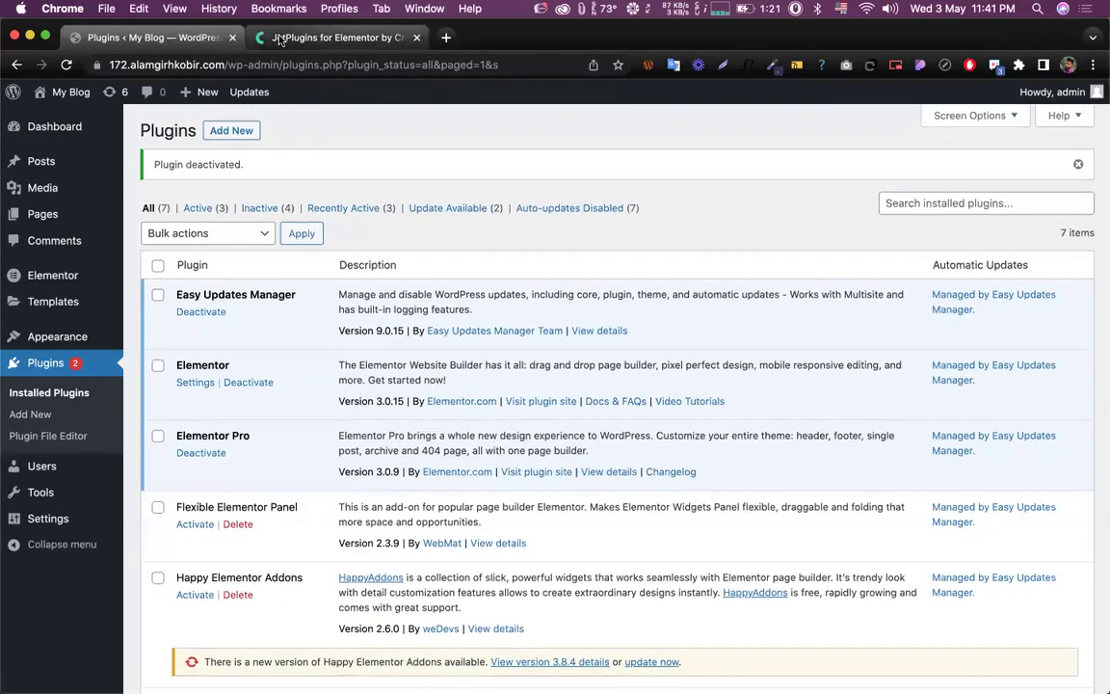
pyautogui.click(279, 39)
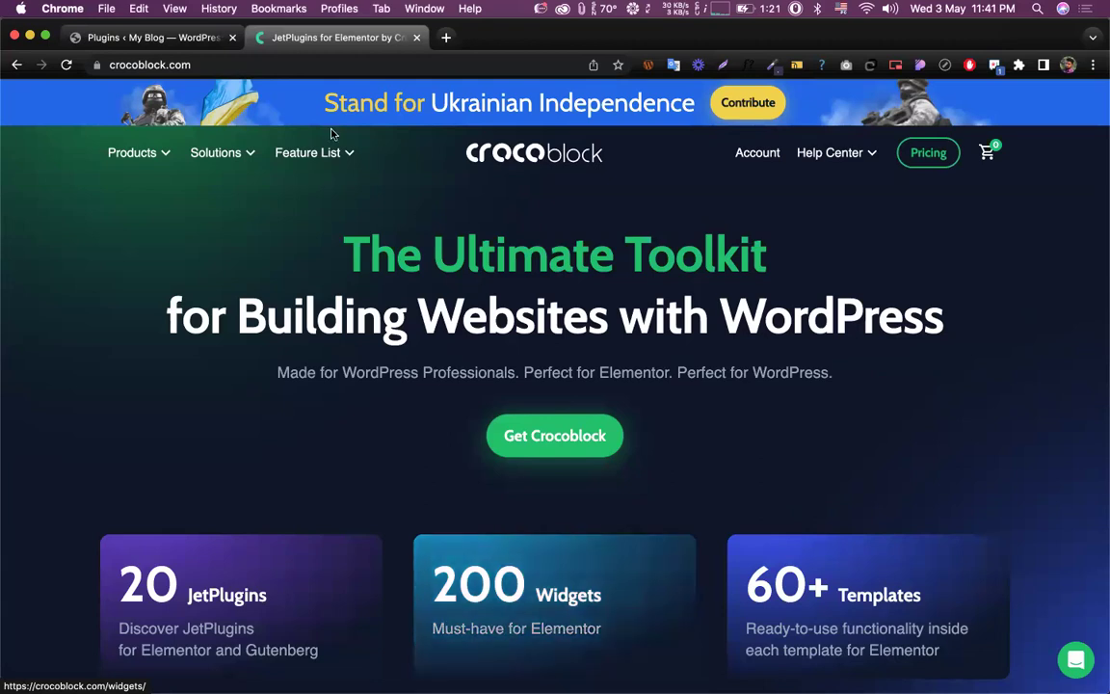
pyautogui.click(150, 38)
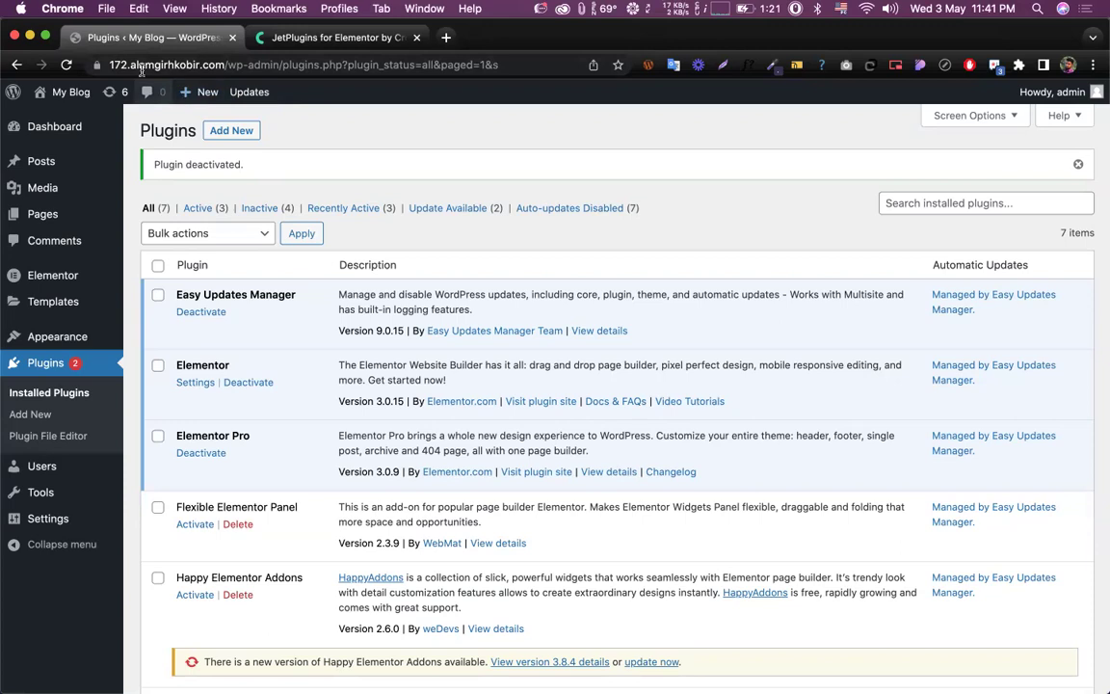
pyautogui.moveTo(131, 65); pyautogui.dragTo(227, 65)
pyautogui.click(283, 103)
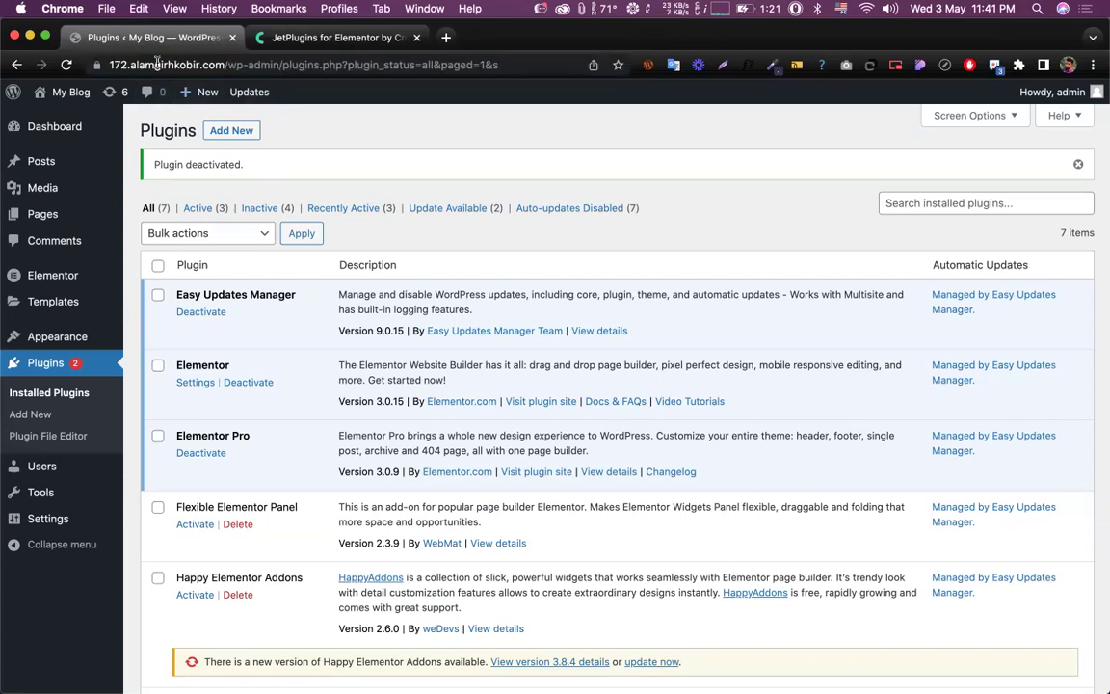
pyautogui.moveTo(127, 64); pyautogui.dragTo(225, 65)
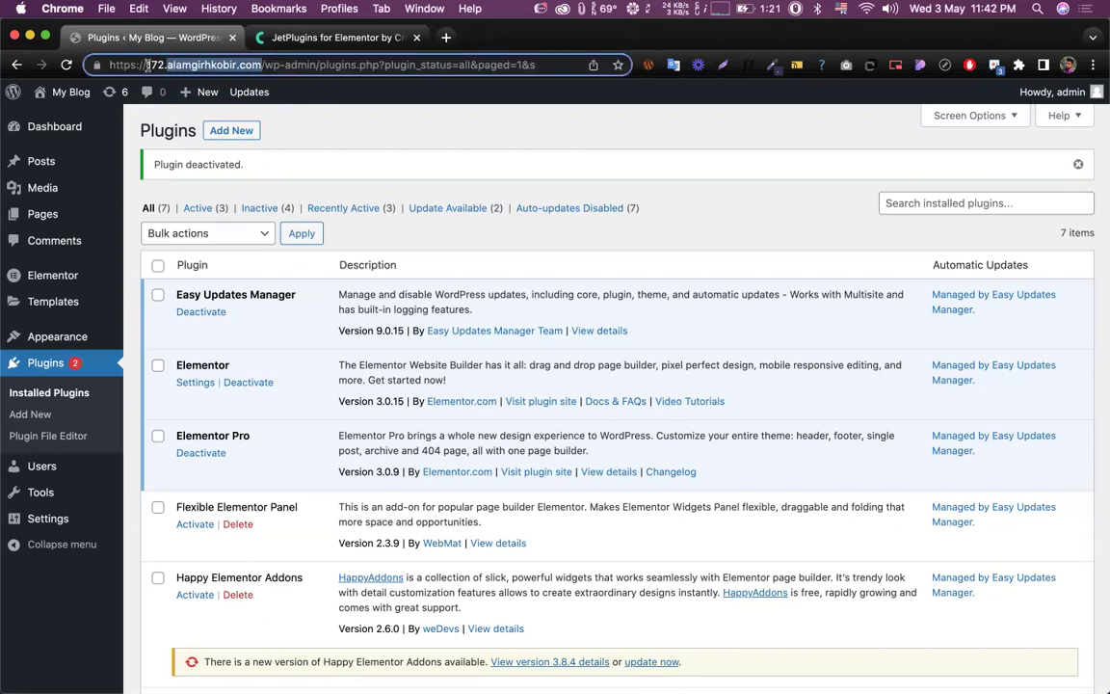
pyautogui.click(183, 61)
pyautogui.click(335, 124)
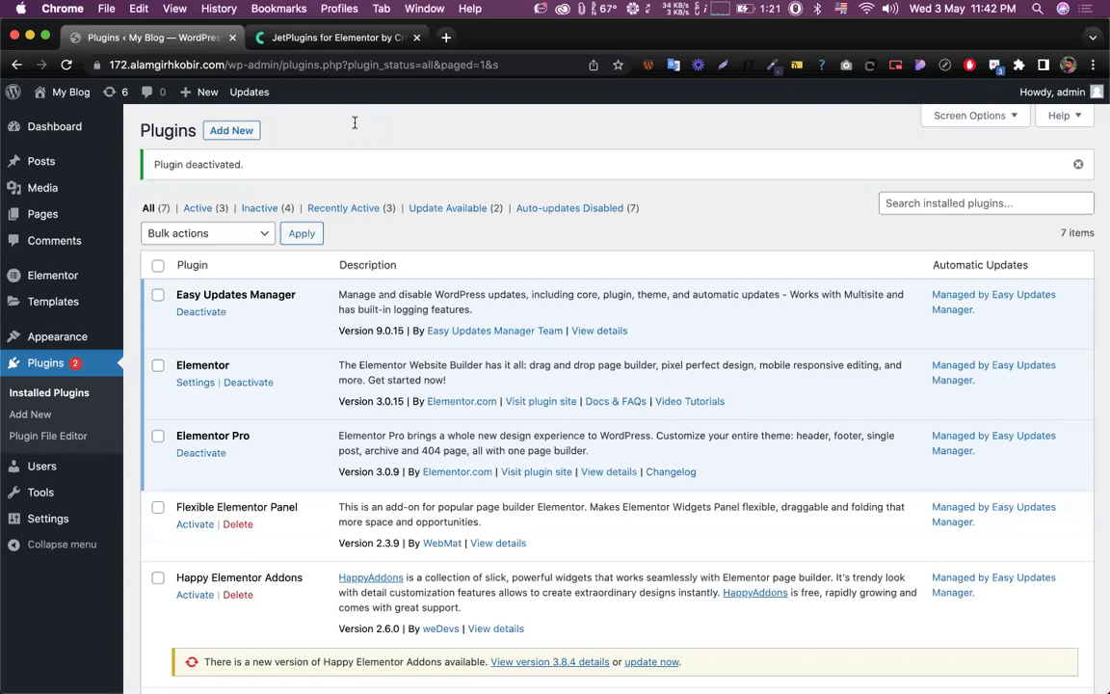
pyautogui.click(275, 39)
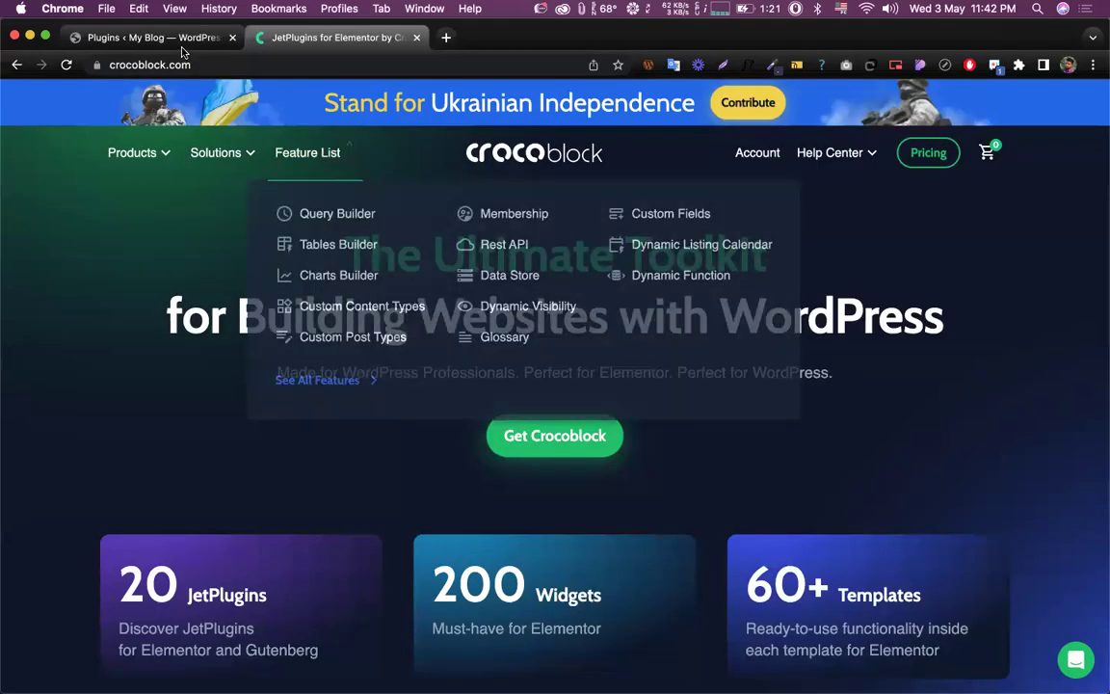
pyautogui.click(181, 42)
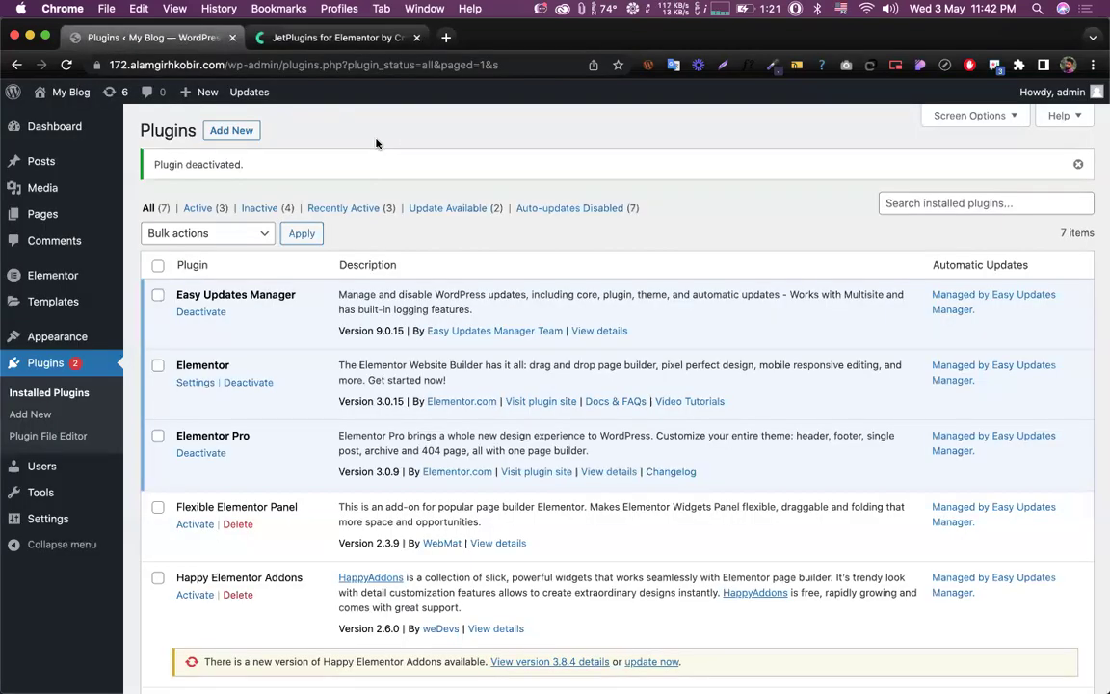
pyautogui.scroll(-5, 376, 143)
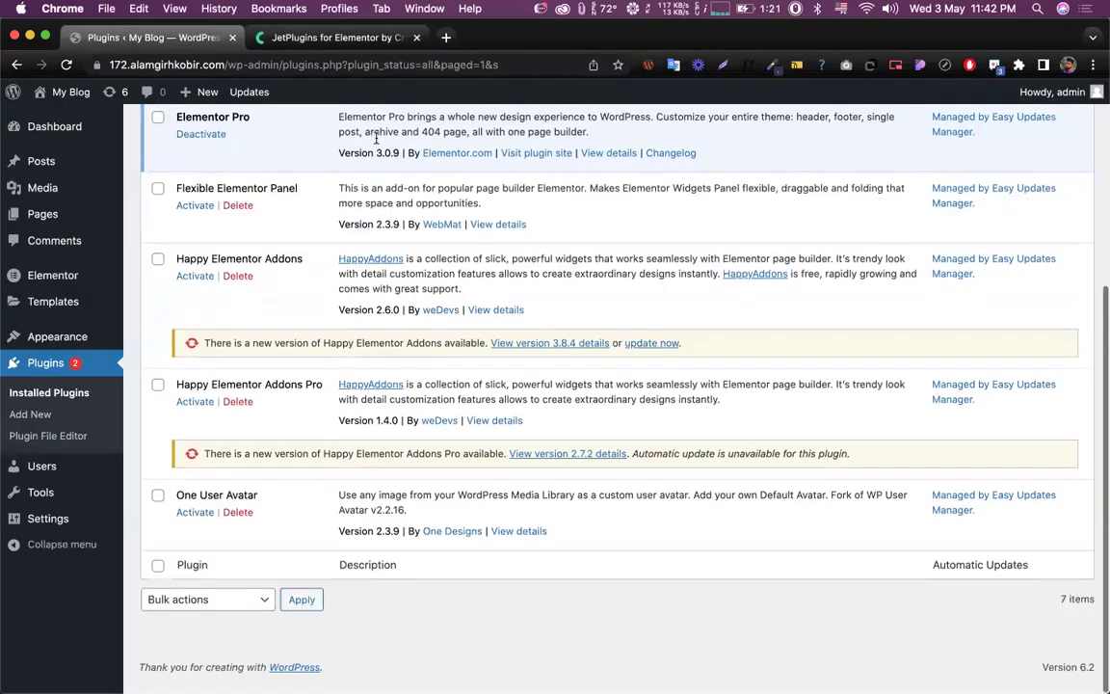
pyautogui.scroll(5, 374, 125)
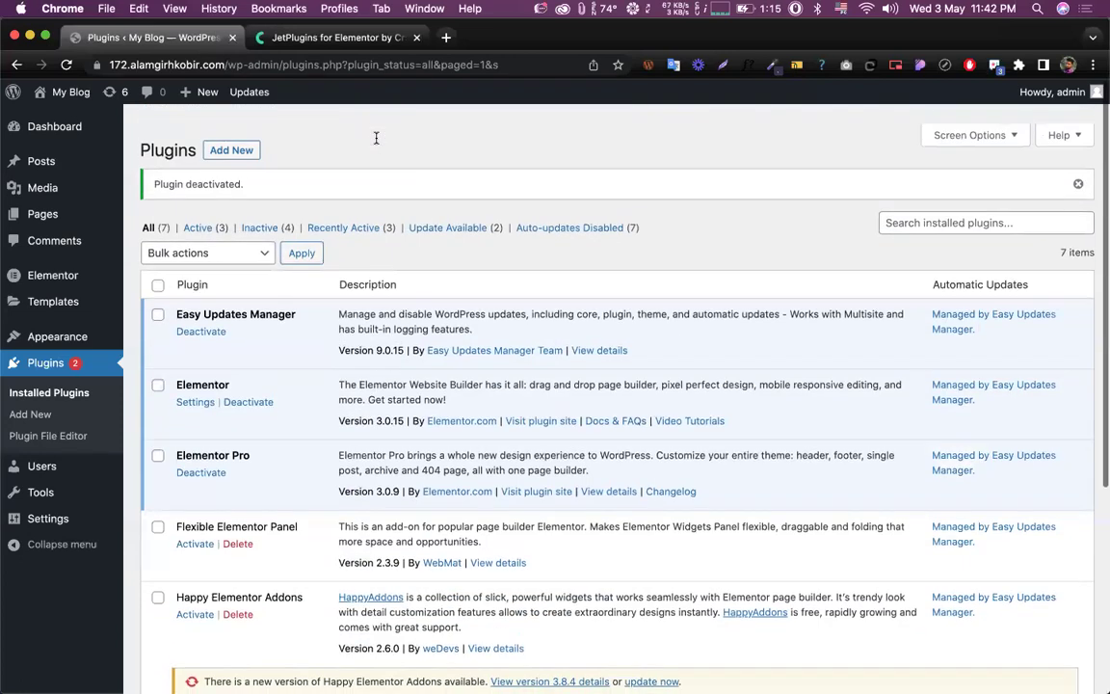
# Step: Start adding a new plugin to the WordPress site and open the form for uploading a .zip file
pyautogui.click(231, 130)
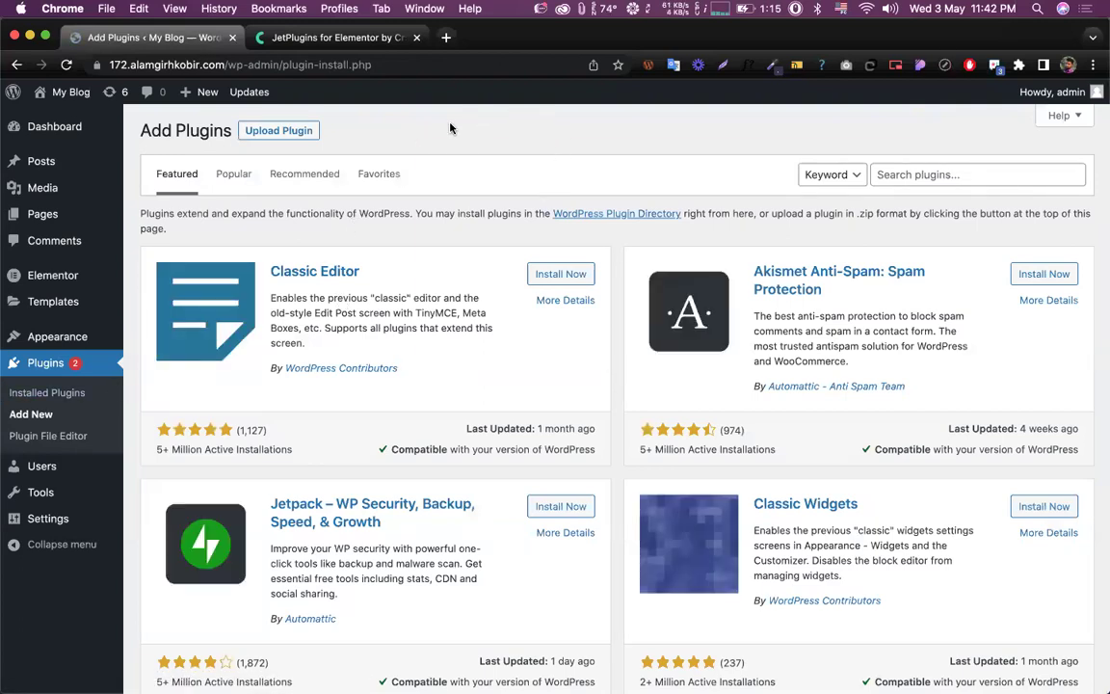
pyautogui.click(286, 38)
pyautogui.moveTo(308, 152)
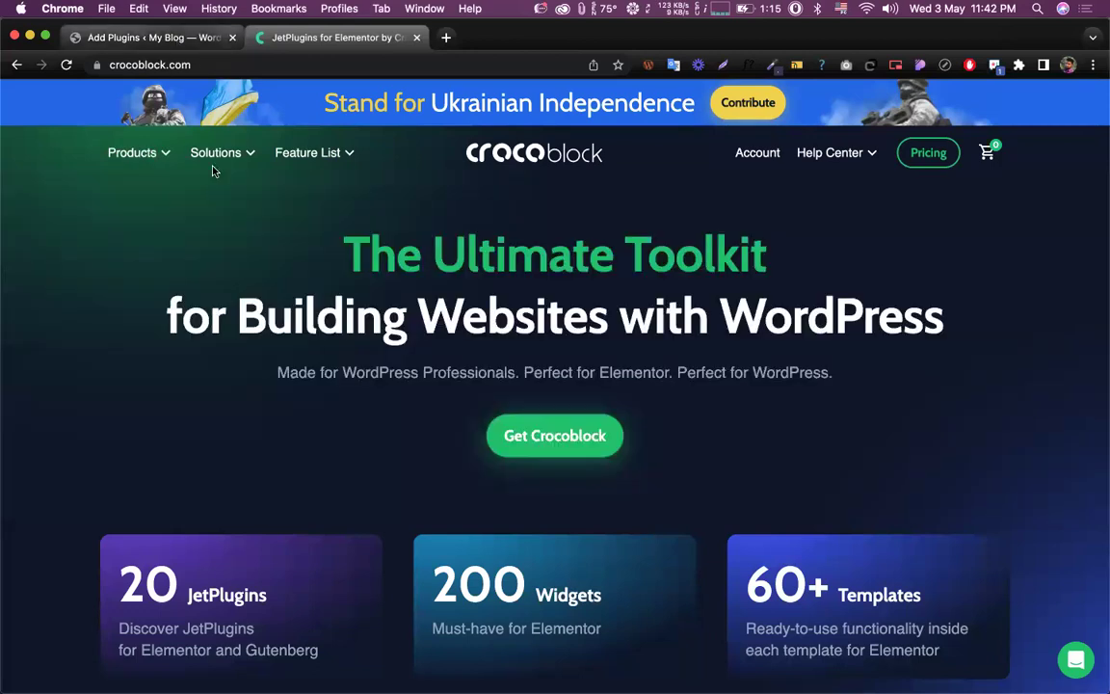
pyautogui.click(171, 39)
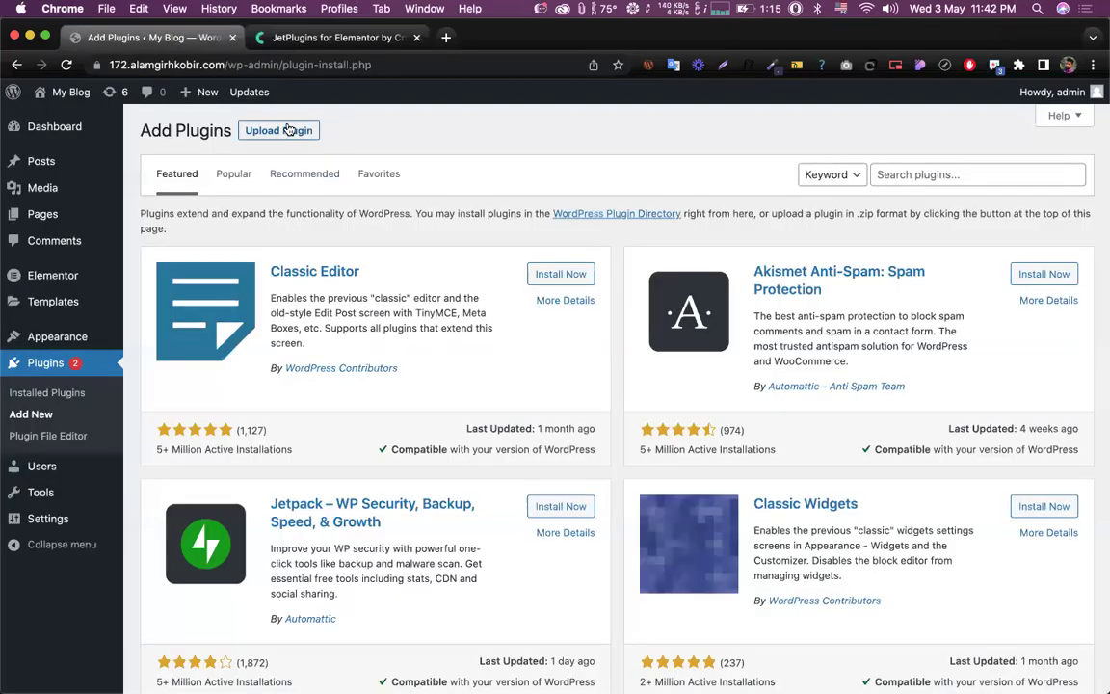
pyautogui.click(279, 130)
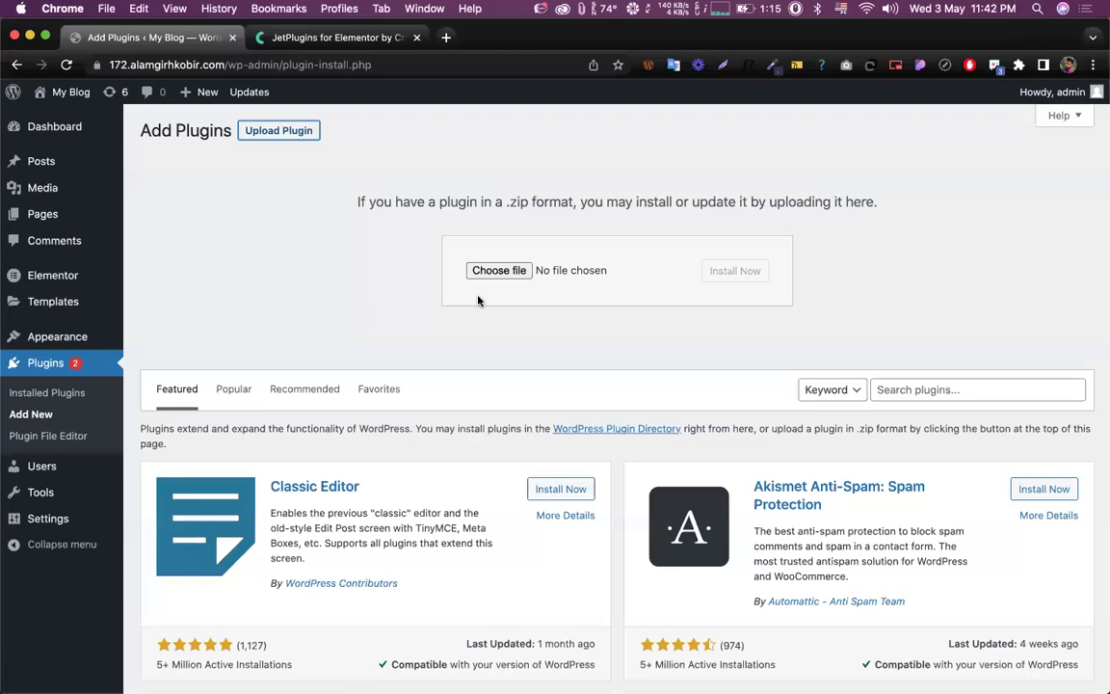
# Step: Search this Mac for "jet ele" and choose jet-elements (1).zip as the plugin file to upload
pyautogui.click(488, 274)
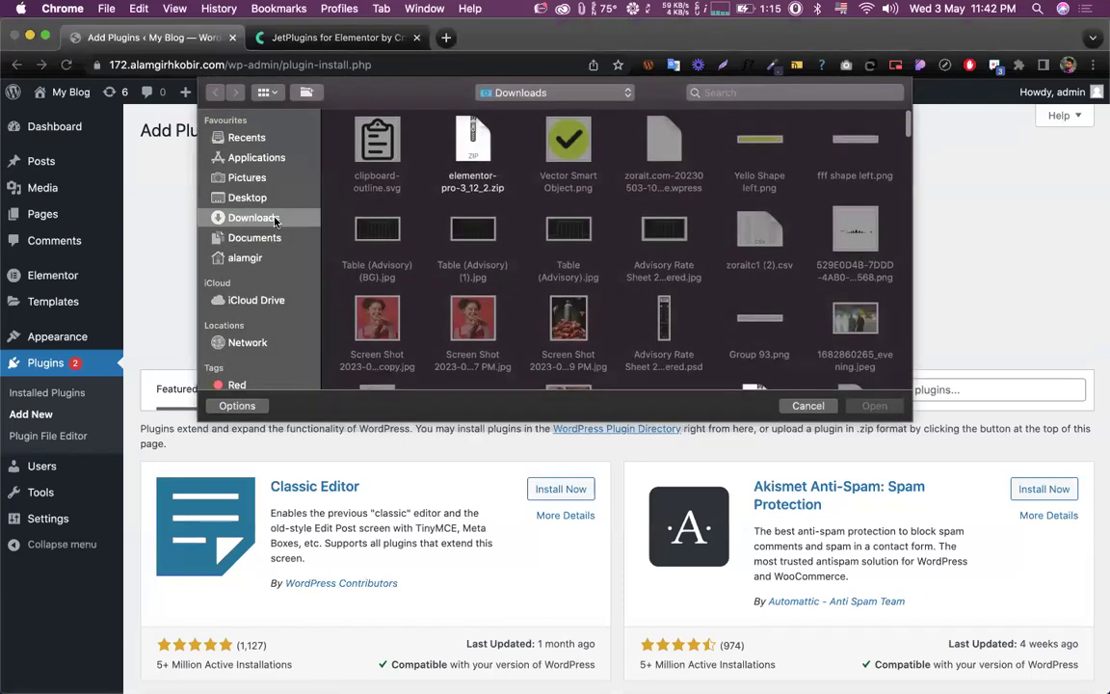
pyautogui.click(751, 93)
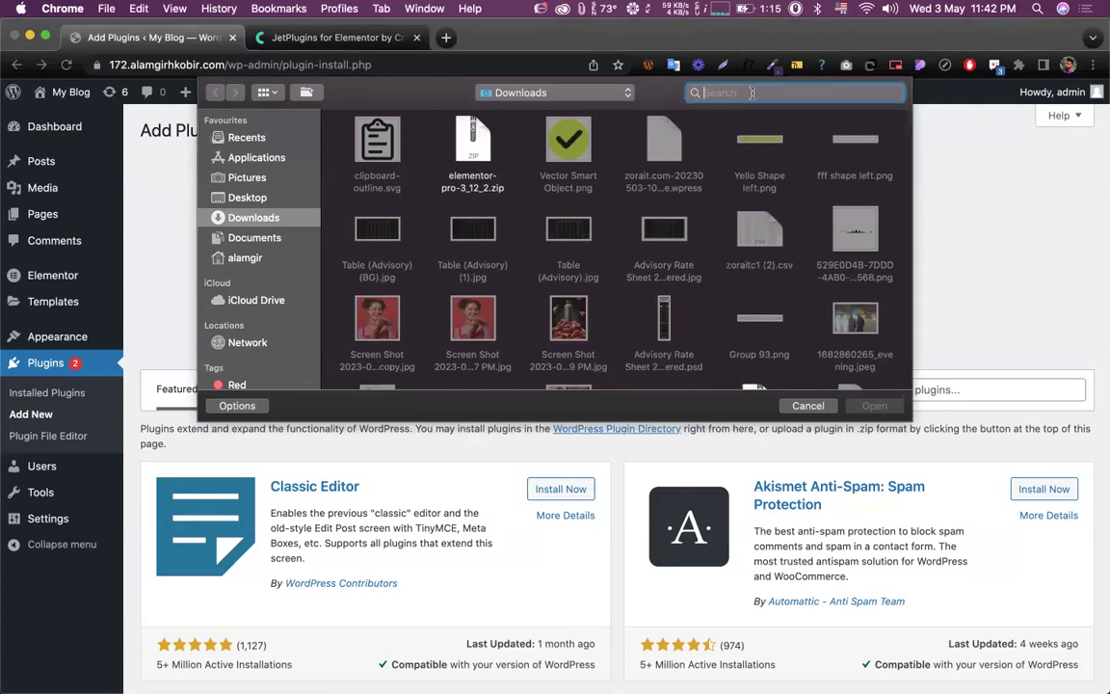
pyautogui.write('jet')
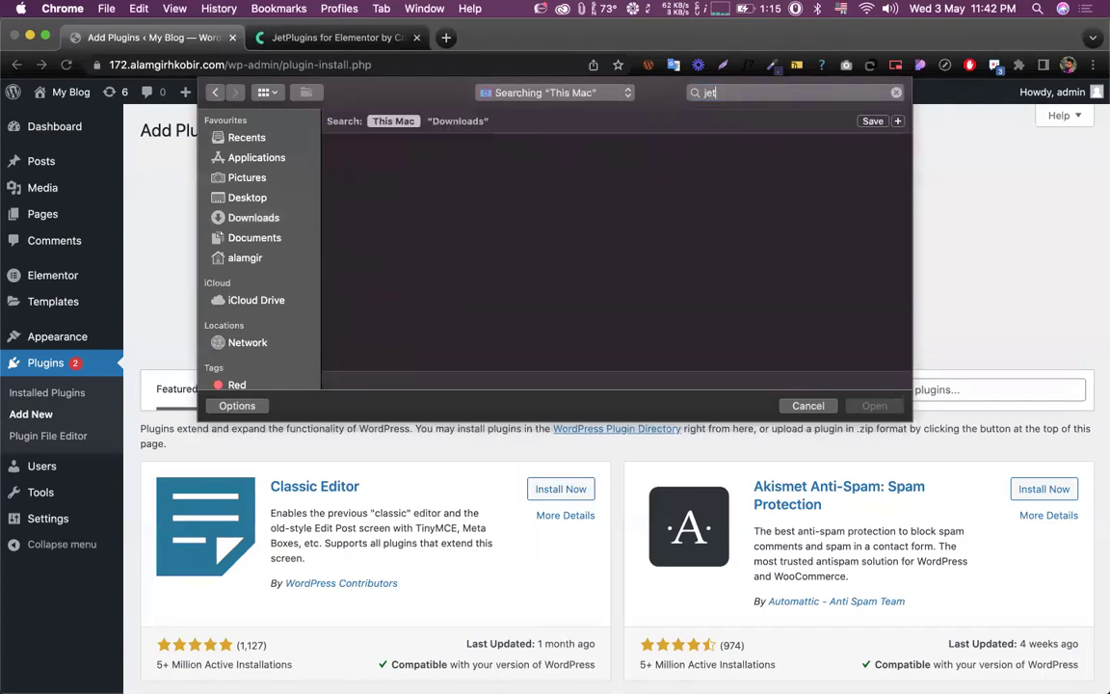
pyautogui.write(' ele')
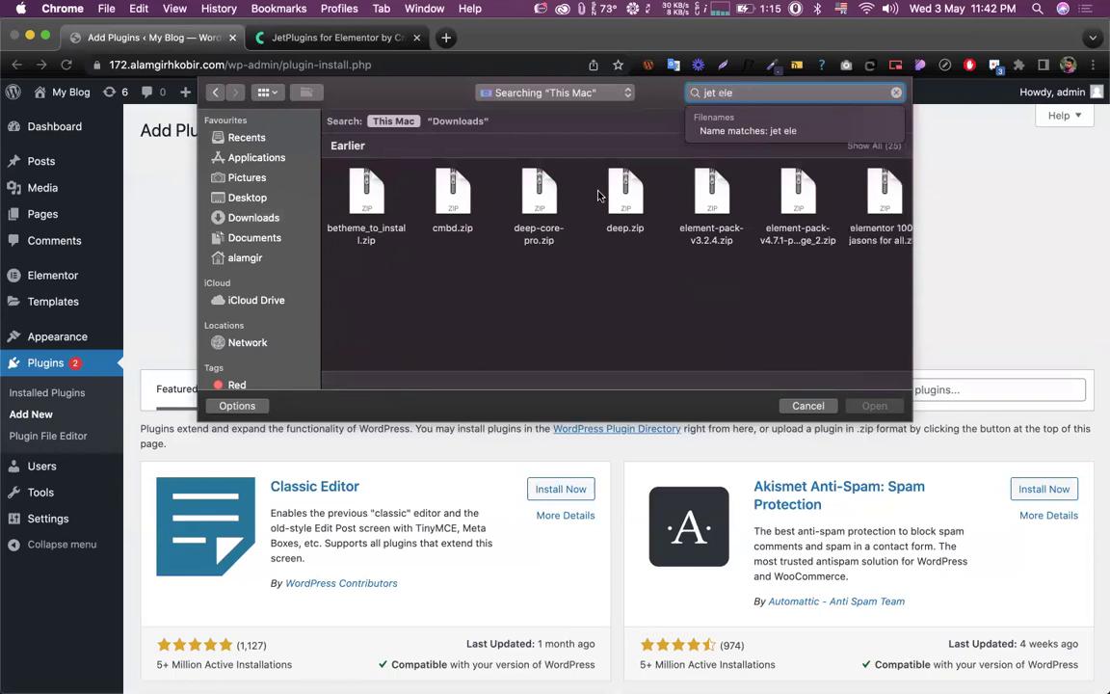
pyautogui.hscroll(5, 675, 247)
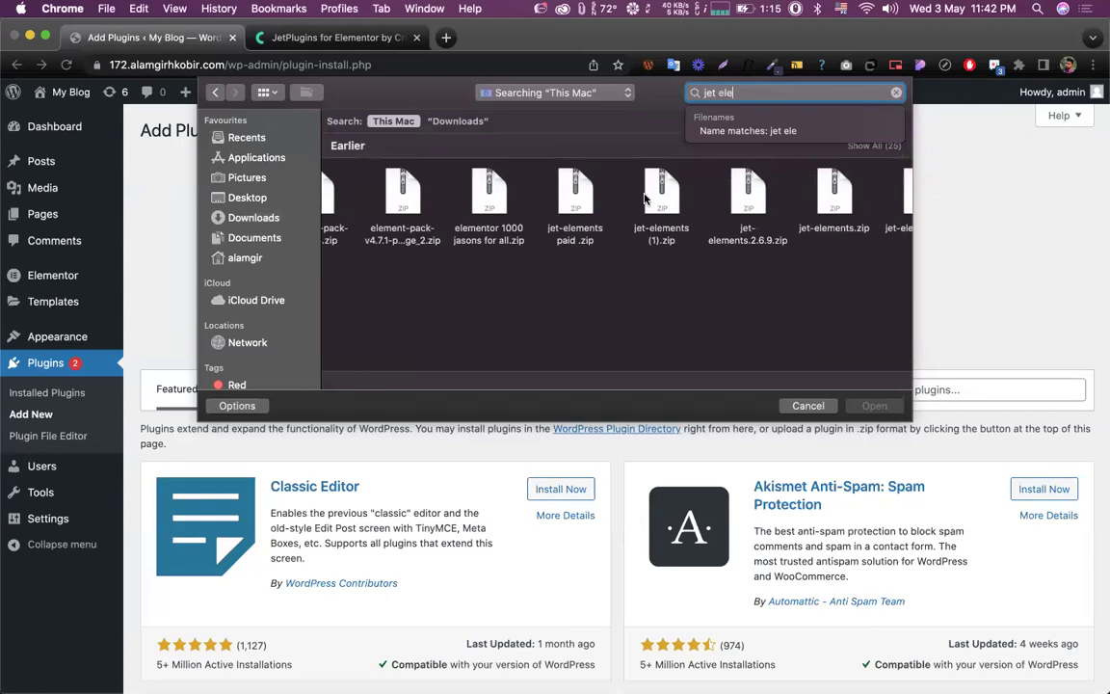
pyautogui.click(665, 229)
pyautogui.click(871, 406)
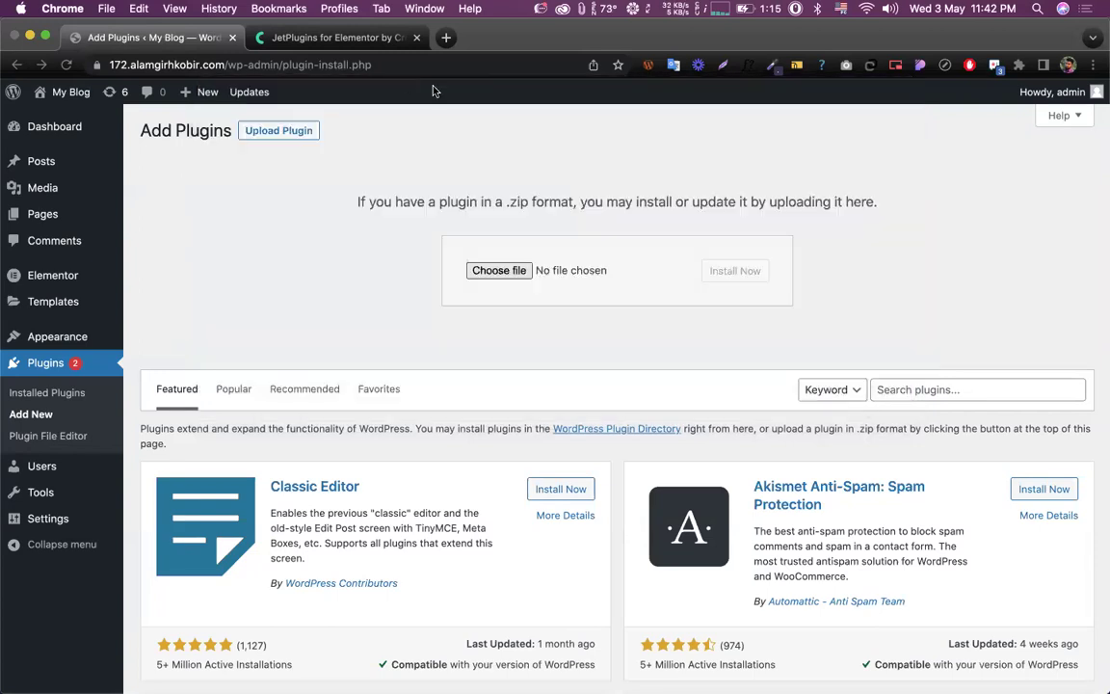
pyautogui.click(324, 37)
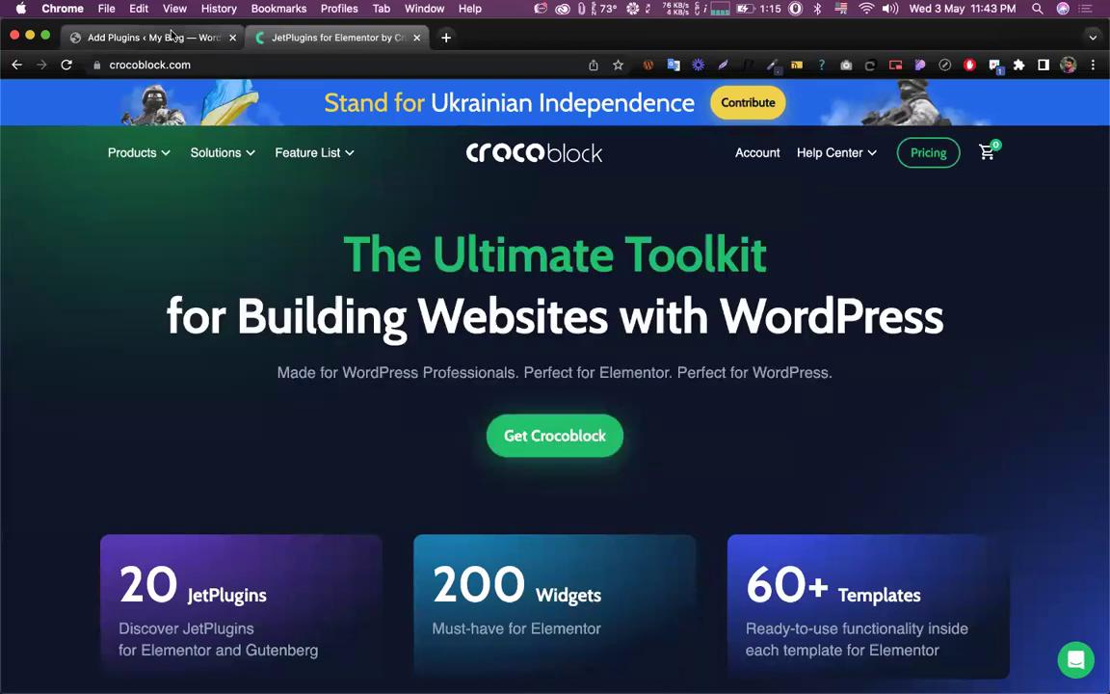
pyautogui.click(171, 36)
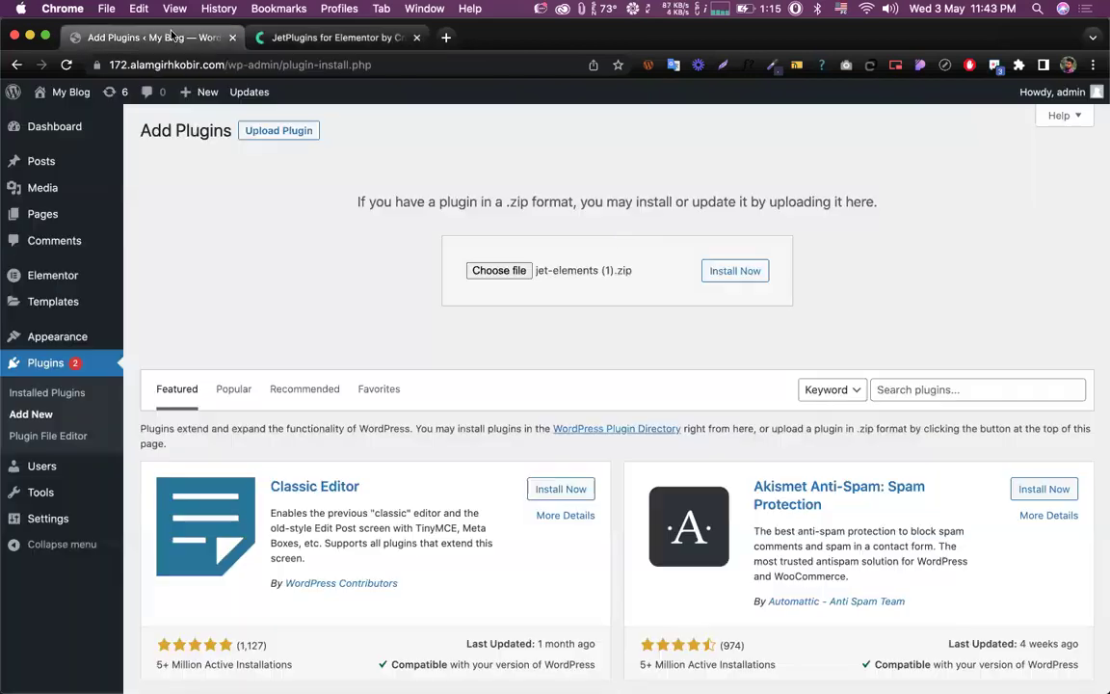
# Step: Install the plugin from the chosen jet-elements (1).zip file
pyautogui.click(713, 271)
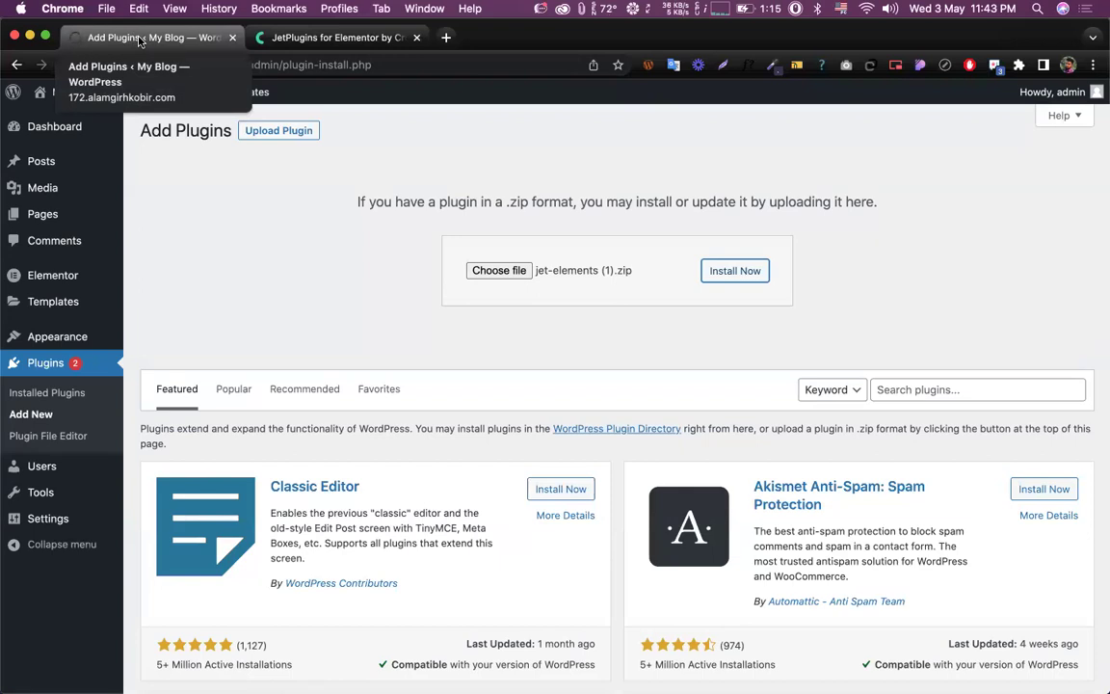
pyautogui.moveTo(222, 65); pyautogui.dragTo(109, 71)
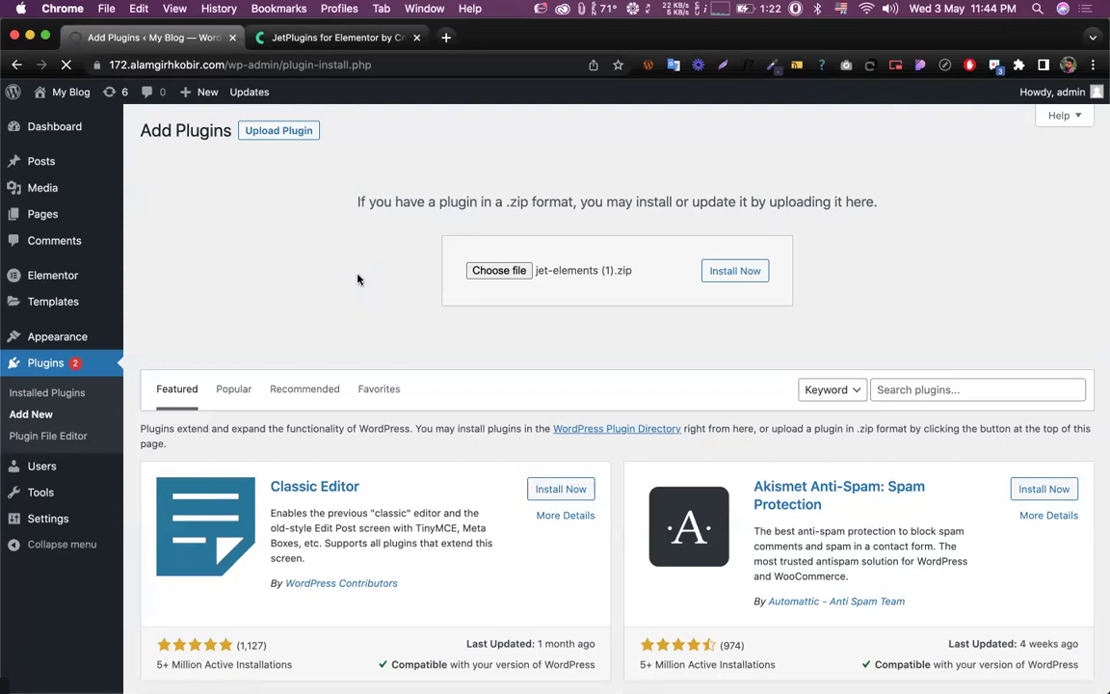
# Step: Switch the Mac's Wi-Fi to the CMBD LAB-5G network and reopen the file selection for the plugin upload
pyautogui.click(857, 7)
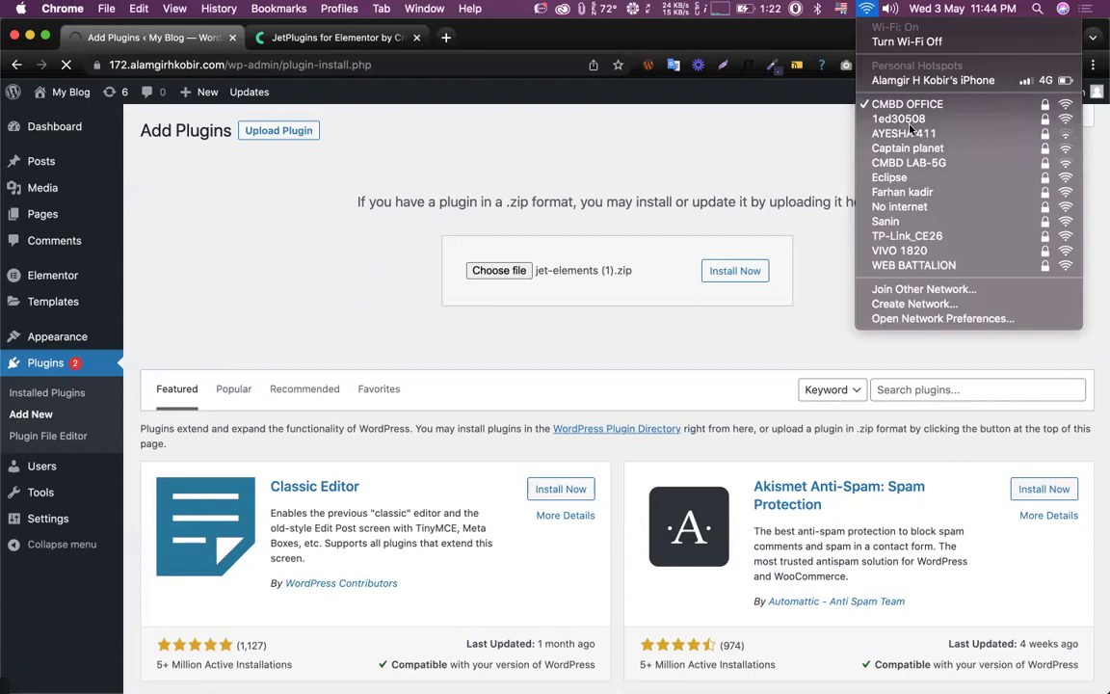
pyautogui.click(916, 162)
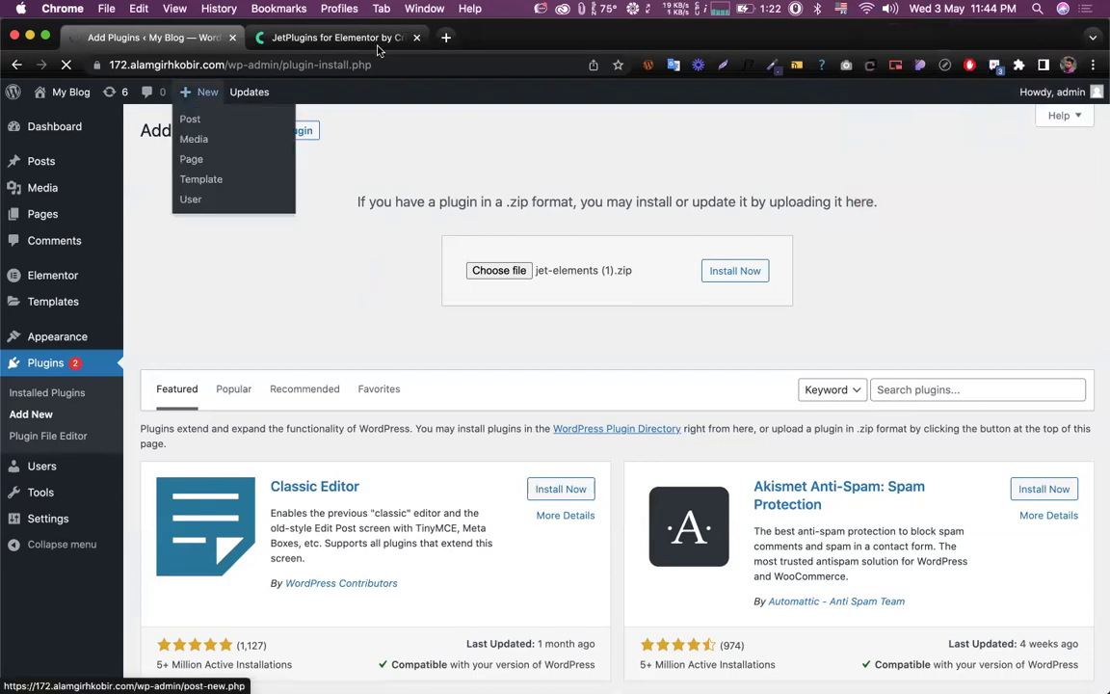
pyautogui.click(866, 8)
pyautogui.click(795, 404)
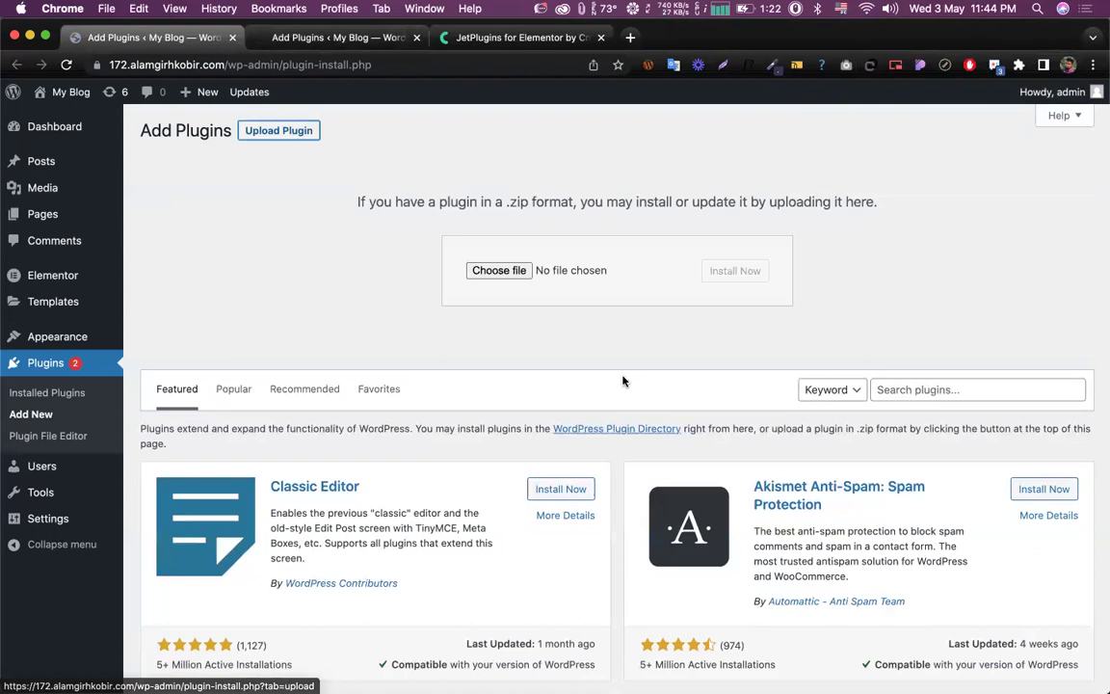
pyautogui.click(498, 270)
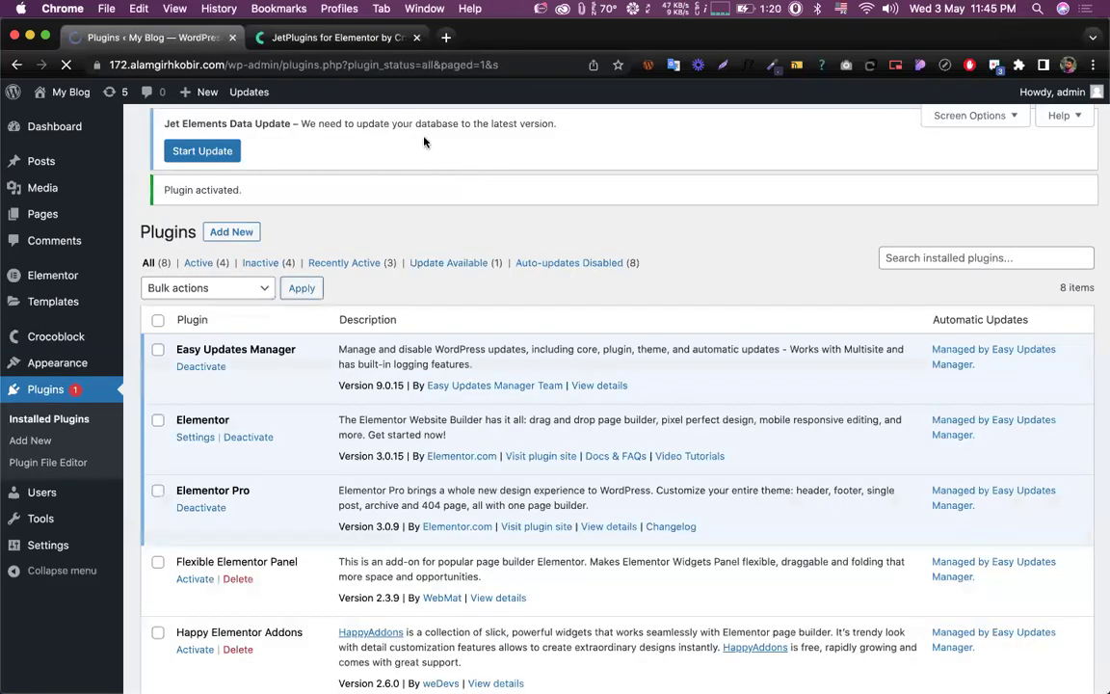
# Step: Check the JetElements entry among the installed plugins and examine the Crocoblock dashboard's plugin, update and licence sections
pyautogui.scroll(-5, 285, 453)
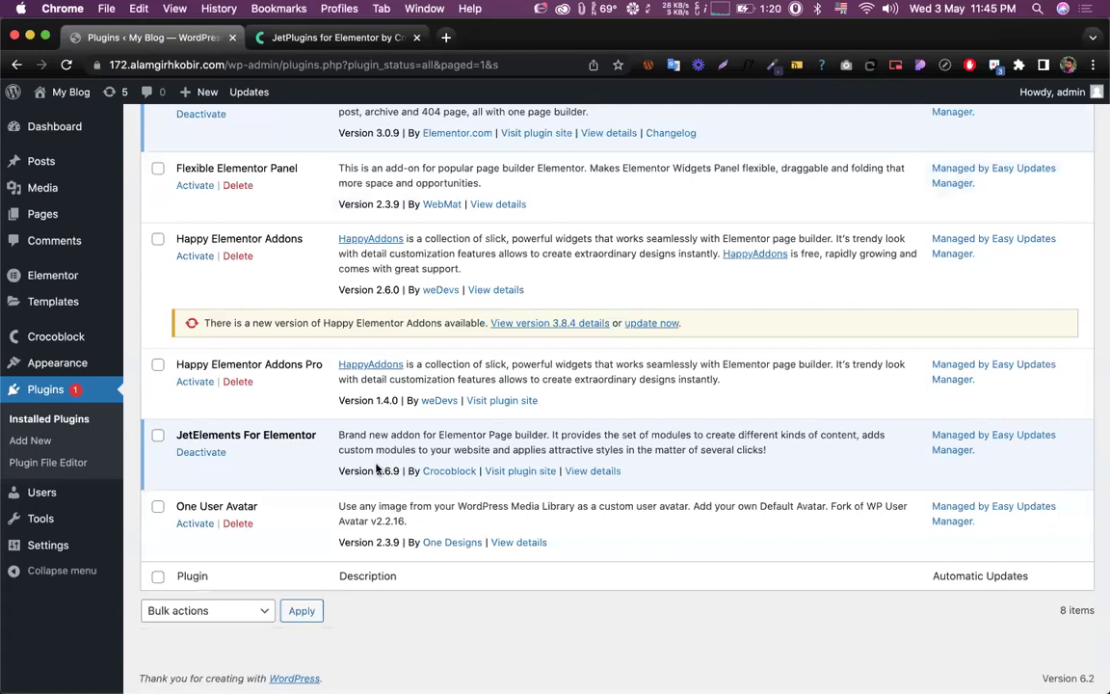
pyautogui.moveTo(57, 342)
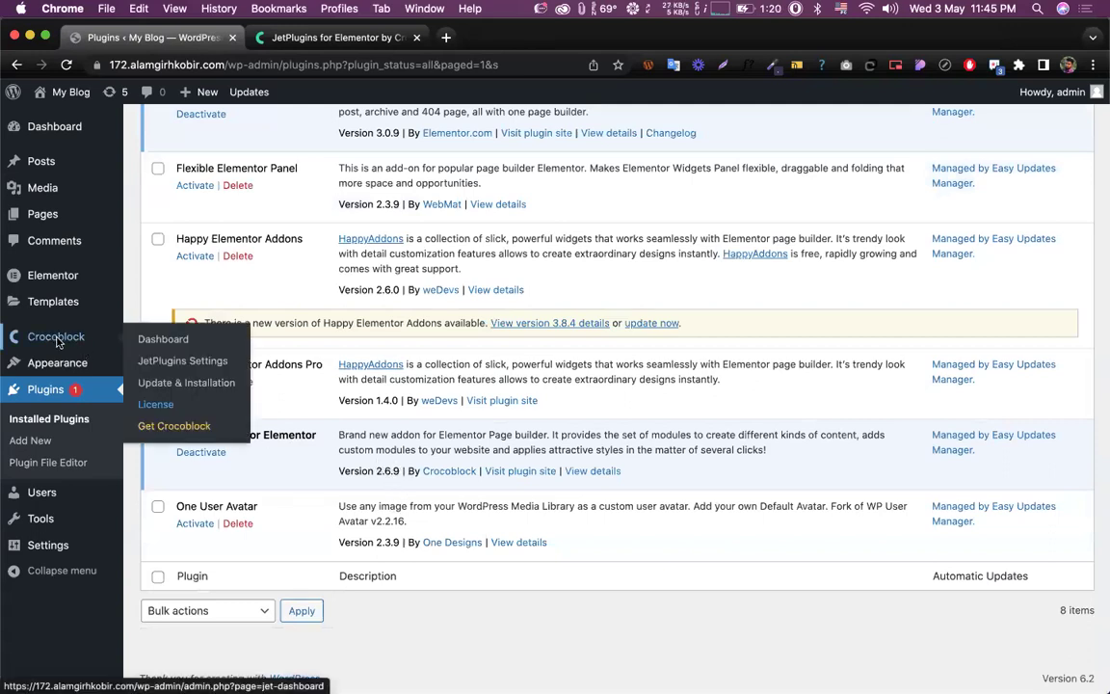
pyautogui.click(43, 336)
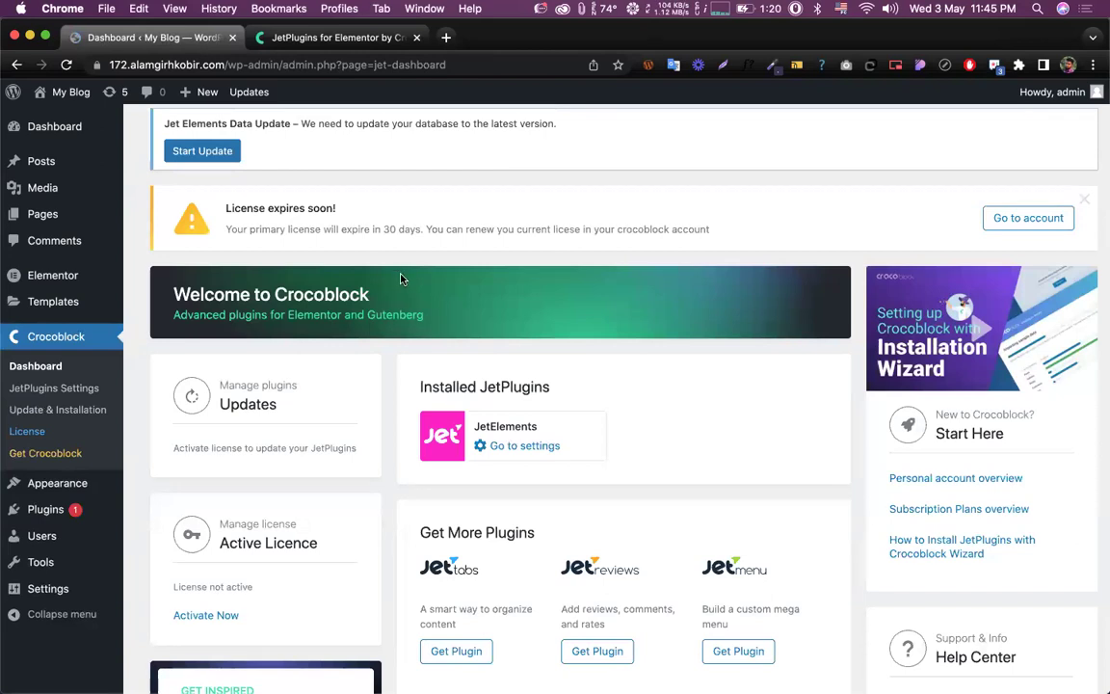
pyautogui.scroll(-1, 438, 304)
pyautogui.scroll(-3, 438, 304)
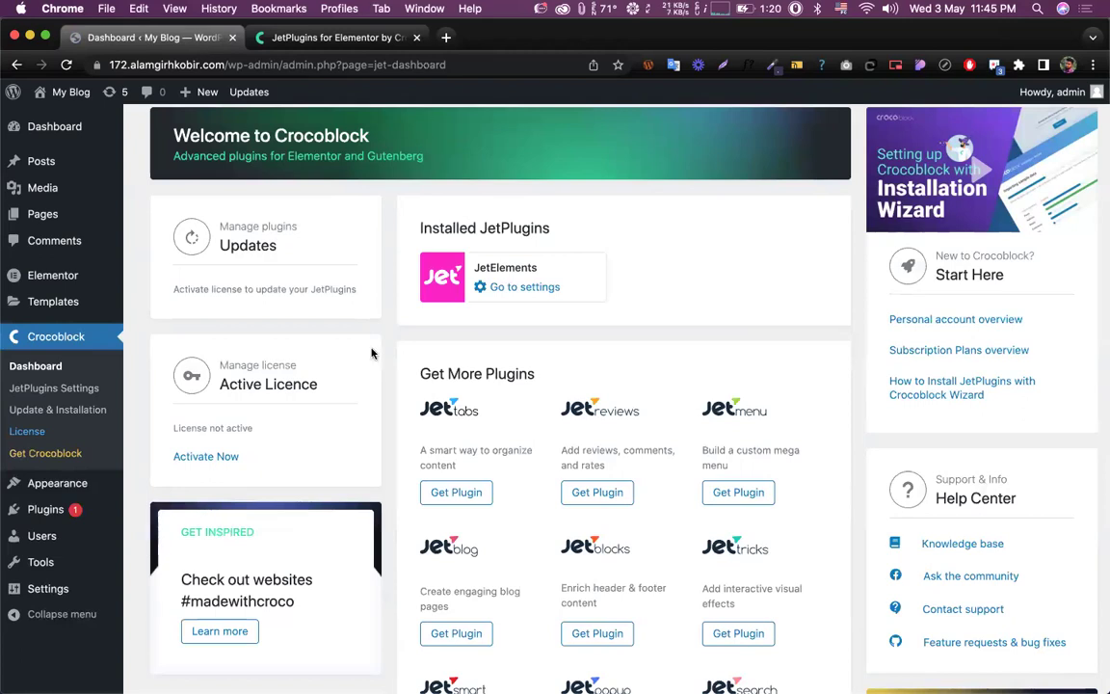
pyautogui.scroll(-3, 373, 353)
pyautogui.scroll(3, 204, 425)
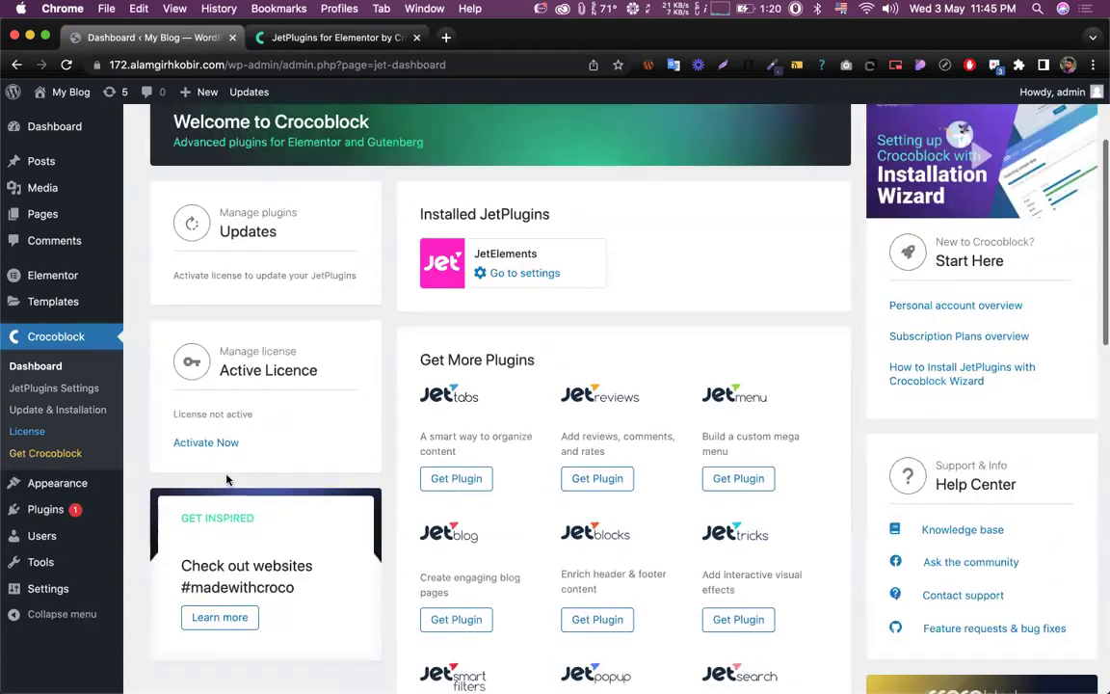
pyautogui.scroll(2, 204, 453)
pyautogui.scroll(-1, 206, 485)
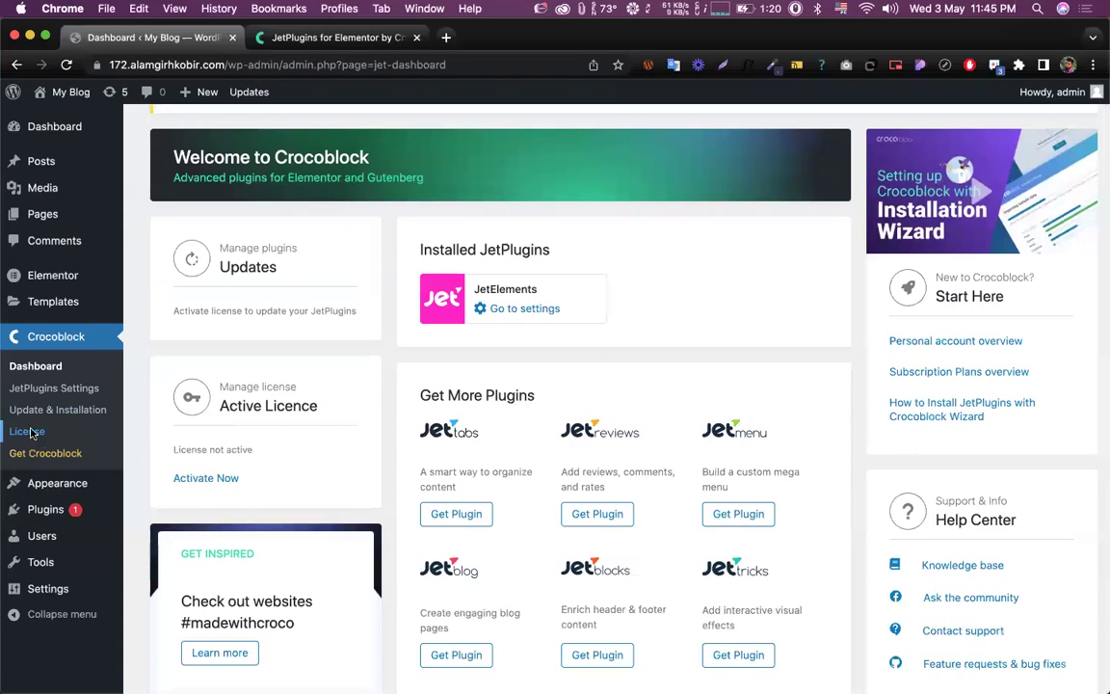
# Step: Add a new JetPlugins license by pasting the license key, activate it and close the license overview
pyautogui.click(187, 482)
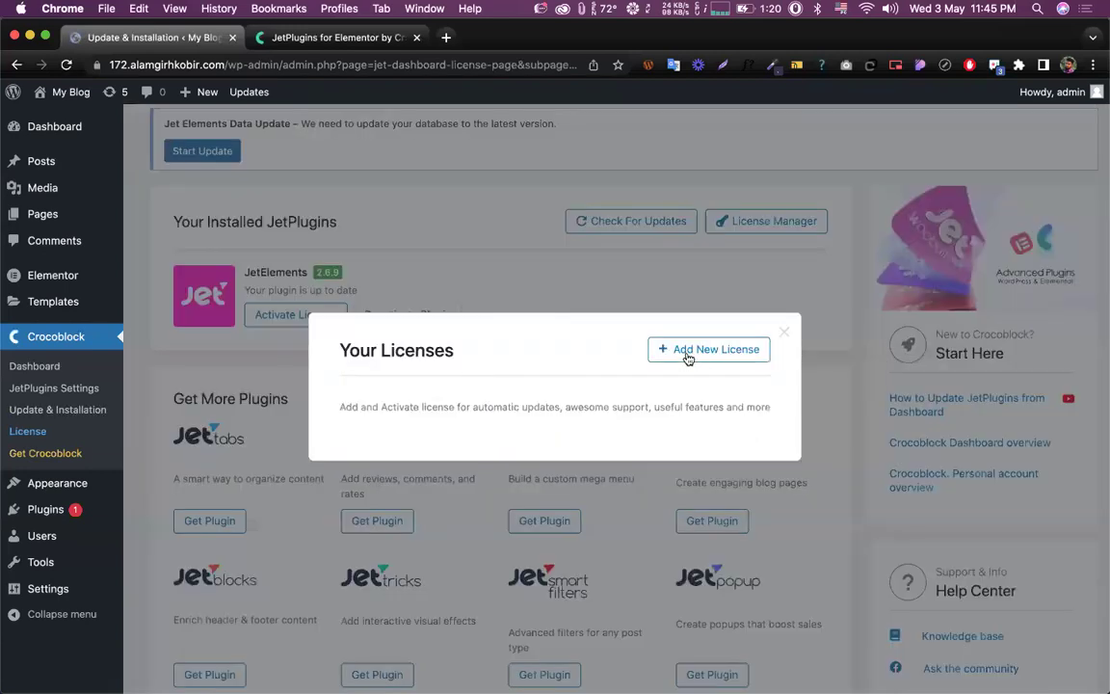
pyautogui.click(688, 358)
pyautogui.click(453, 413)
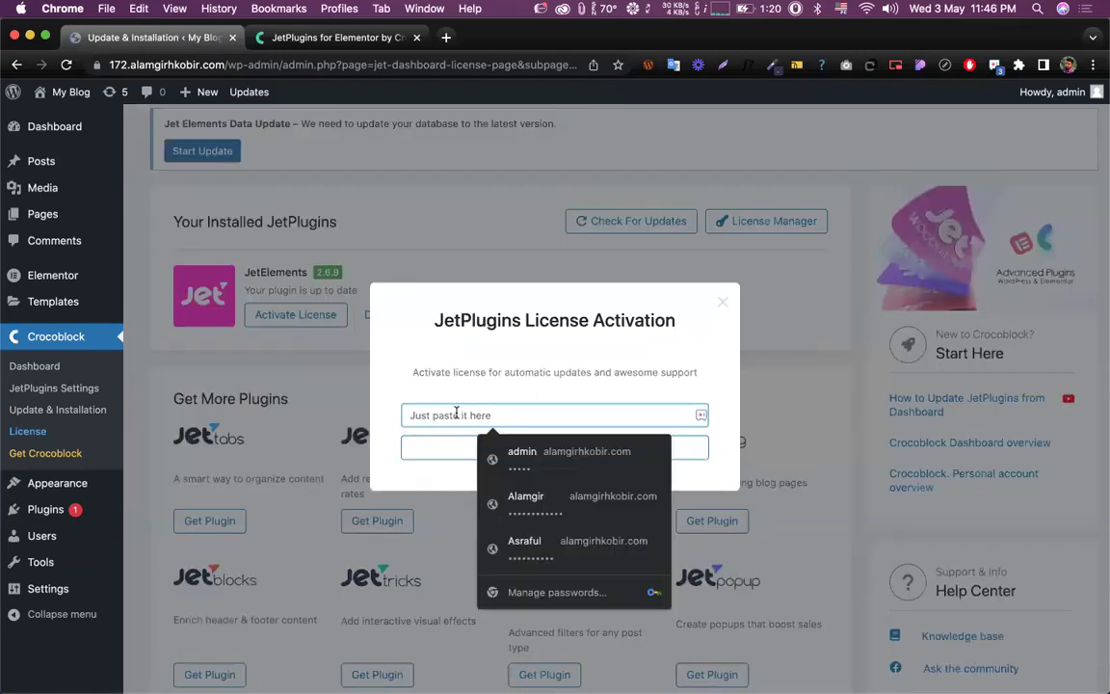
pyautogui.press('super+v')
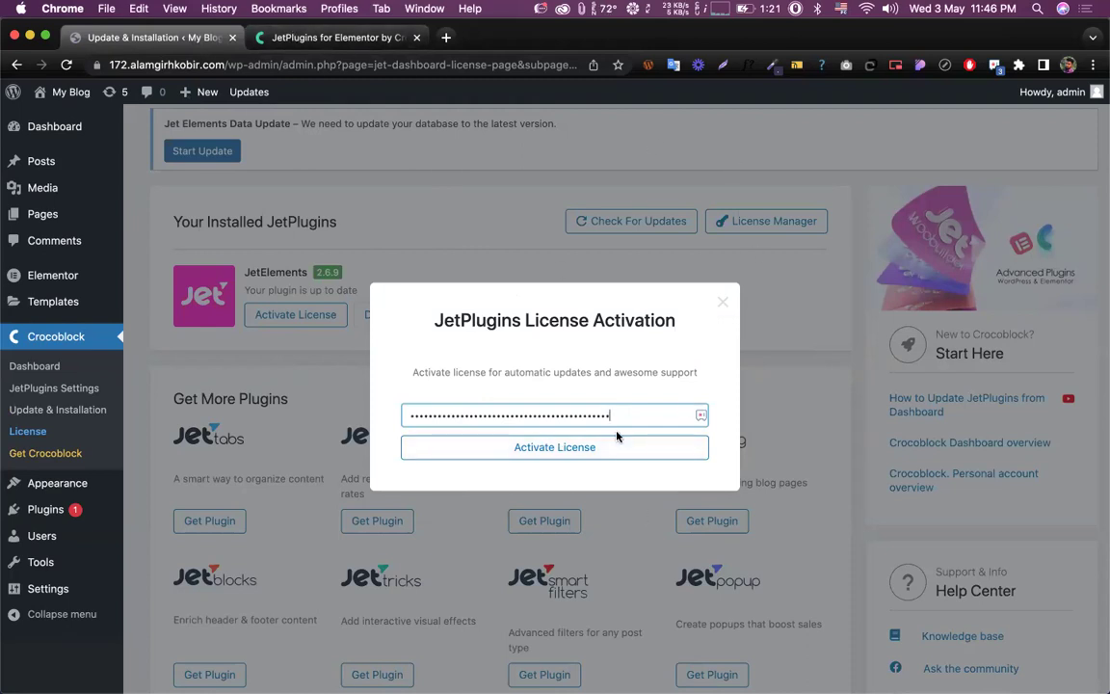
pyautogui.click(583, 449)
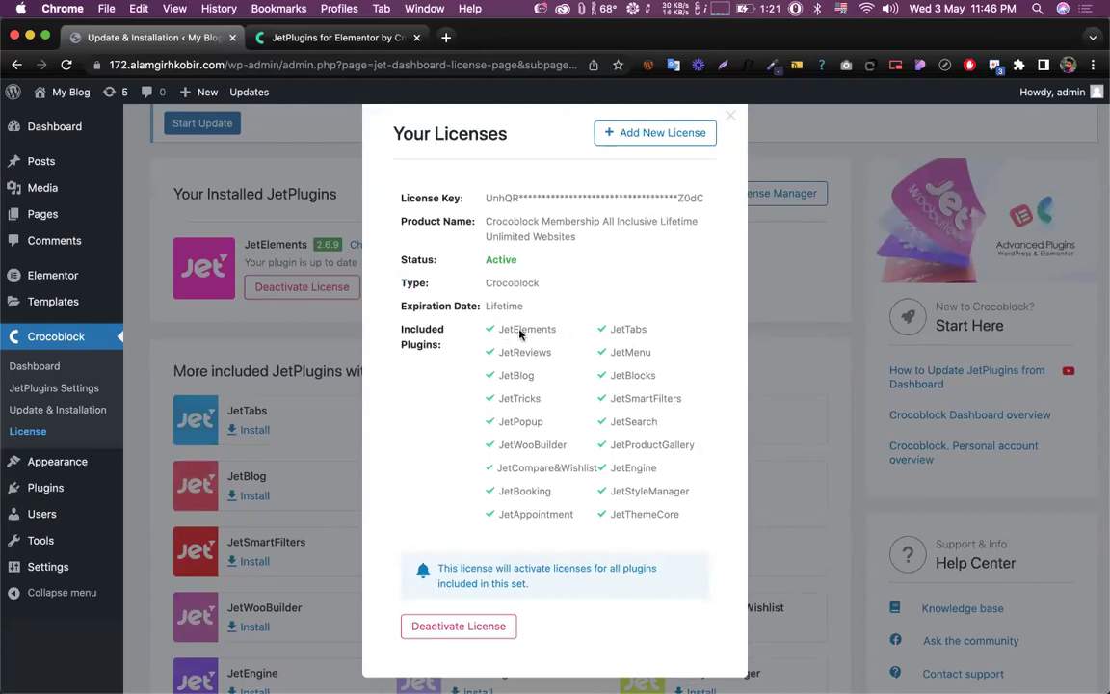
pyautogui.click(730, 118)
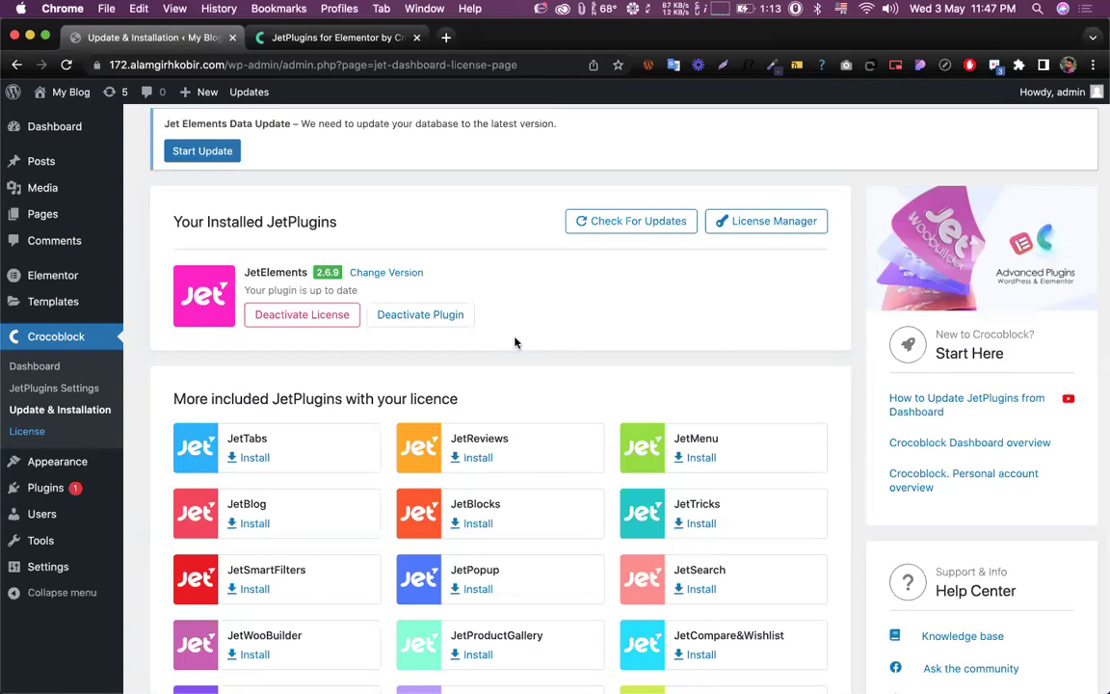
# Step: Review the JetPlugins included with the licence and the version and update status of the installed JetElements plugin
pyautogui.scroll(-5, 516, 342)
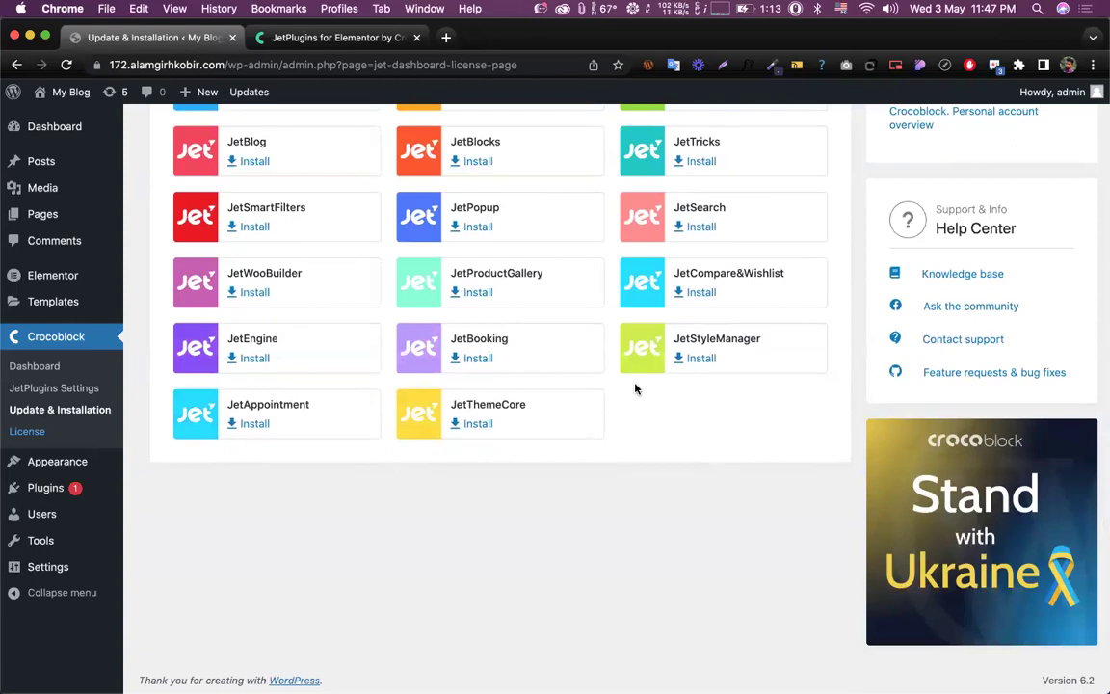
pyautogui.scroll(4, 635, 388)
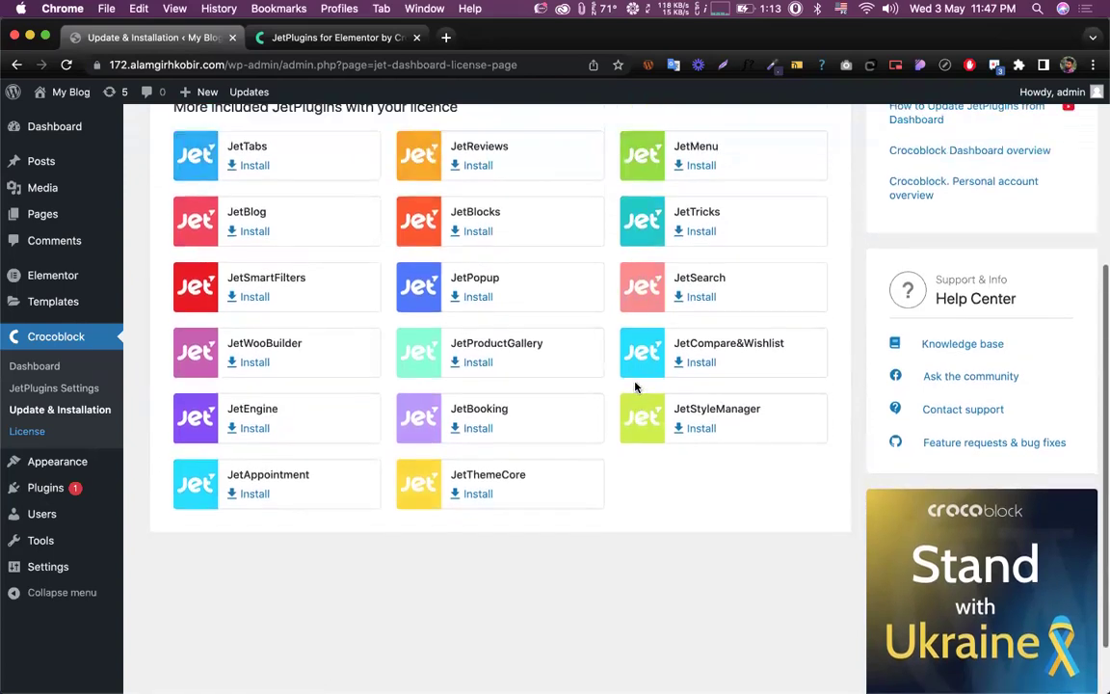
pyautogui.scroll(5, 620, 283)
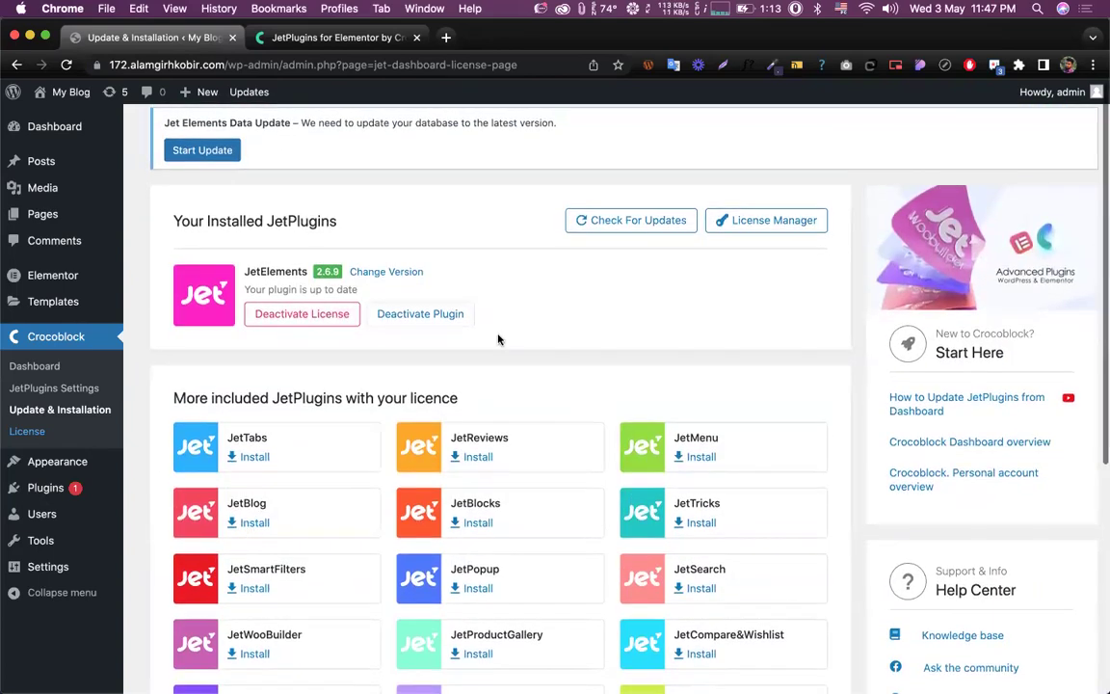
pyautogui.doubleClick(289, 275)
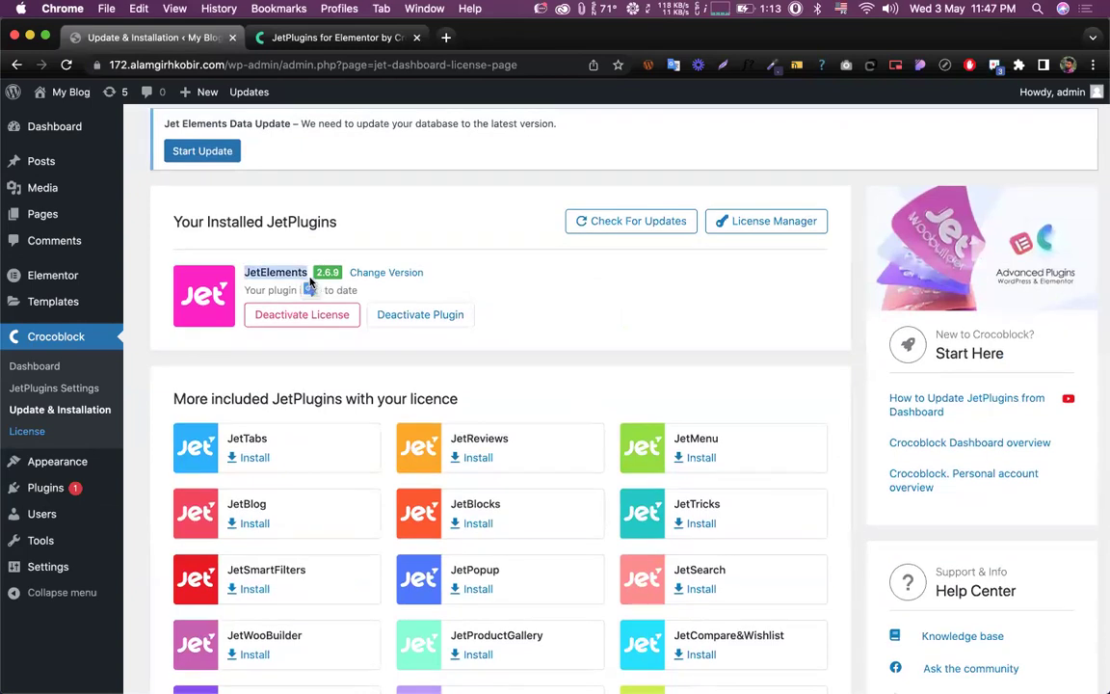
pyautogui.click(205, 369)
pyautogui.tripleClick(277, 290)
pyautogui.click(505, 292)
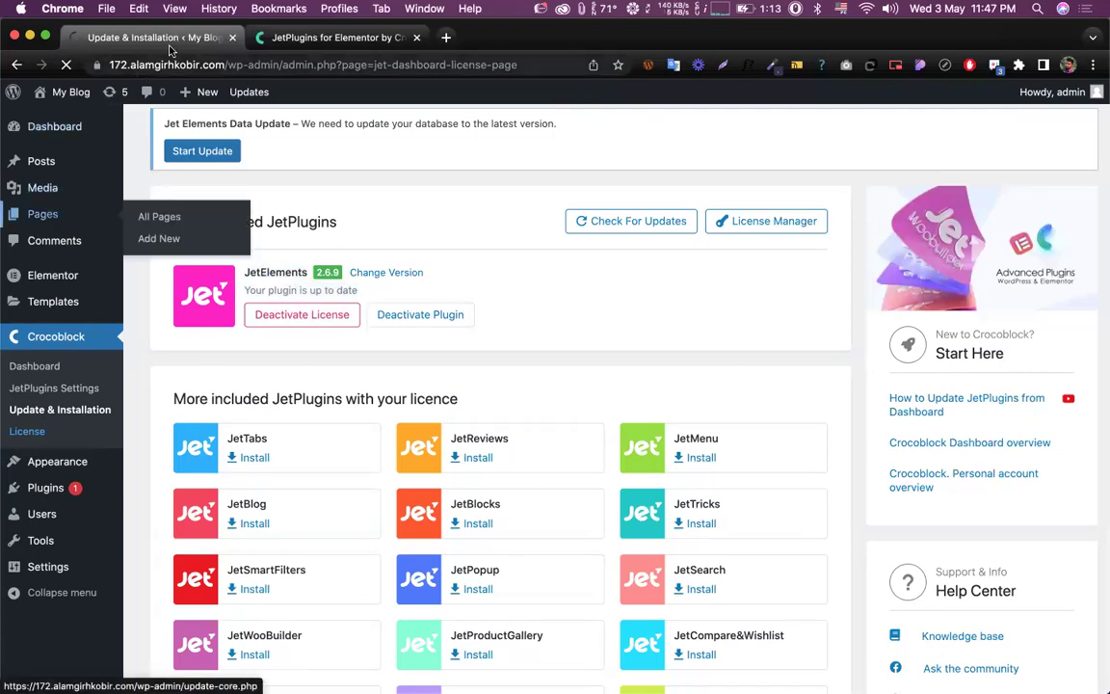
# Step: Start adding a new page to the WordPress site
pyautogui.click(67, 214)
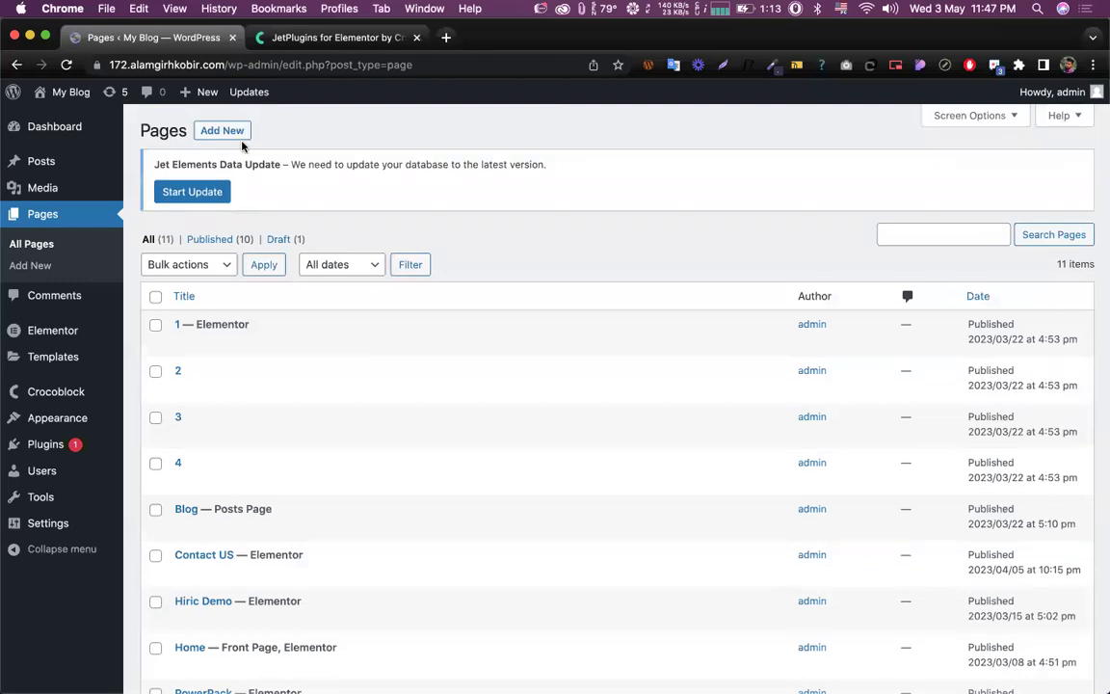
pyautogui.click(221, 130)
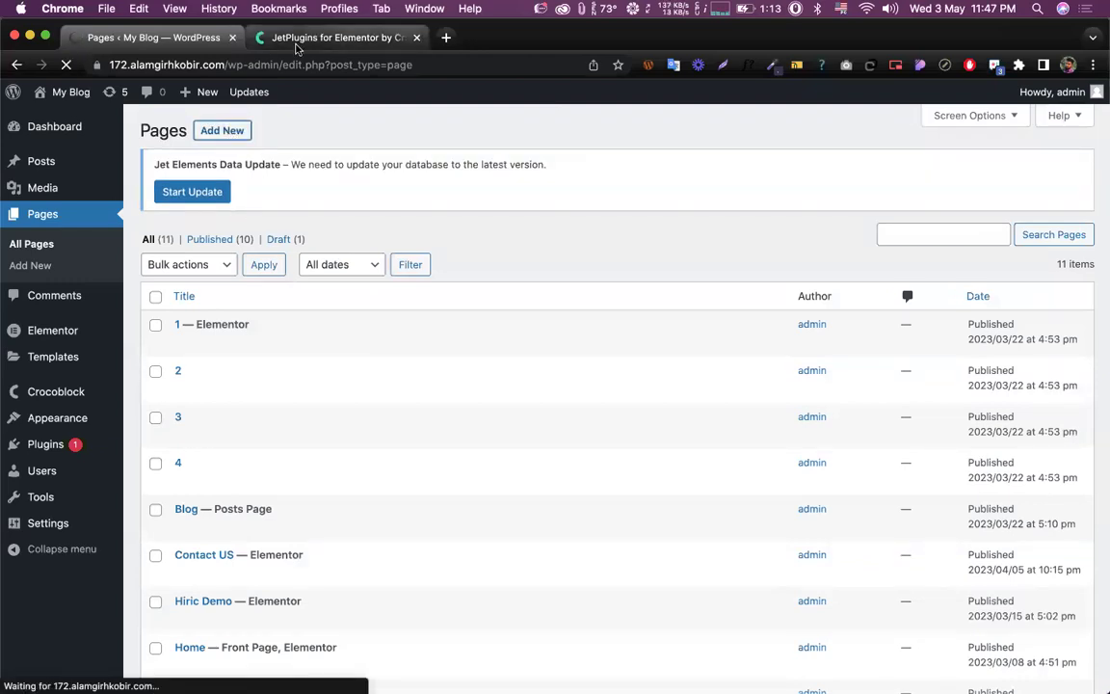
# Step: Examine the widget sections on Crocoblock's JetElements product page and return to the Crocoblock home page
pyautogui.click(297, 41)
pyautogui.moveTo(135, 154)
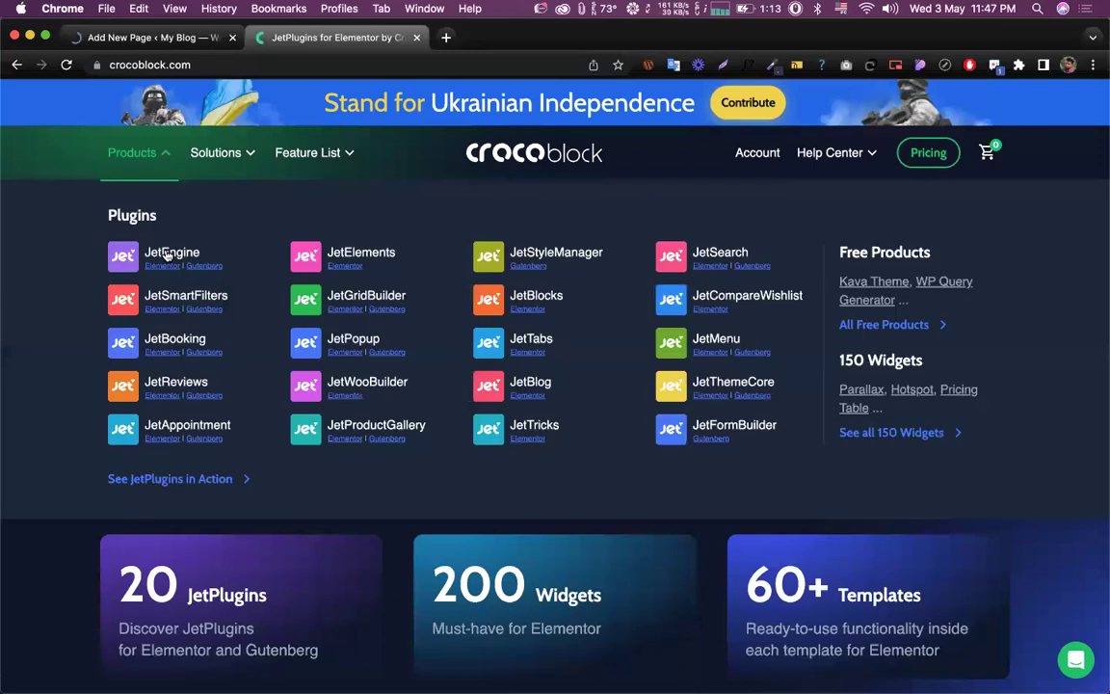
pyautogui.click(348, 253)
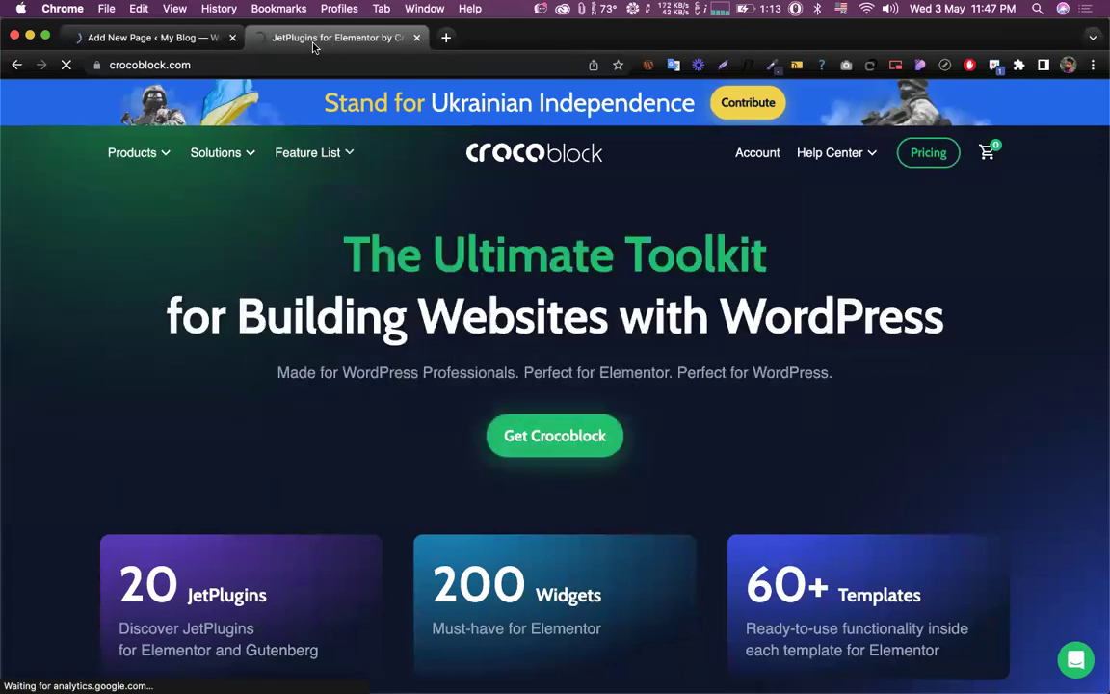
pyautogui.scroll(-5, 429, 392)
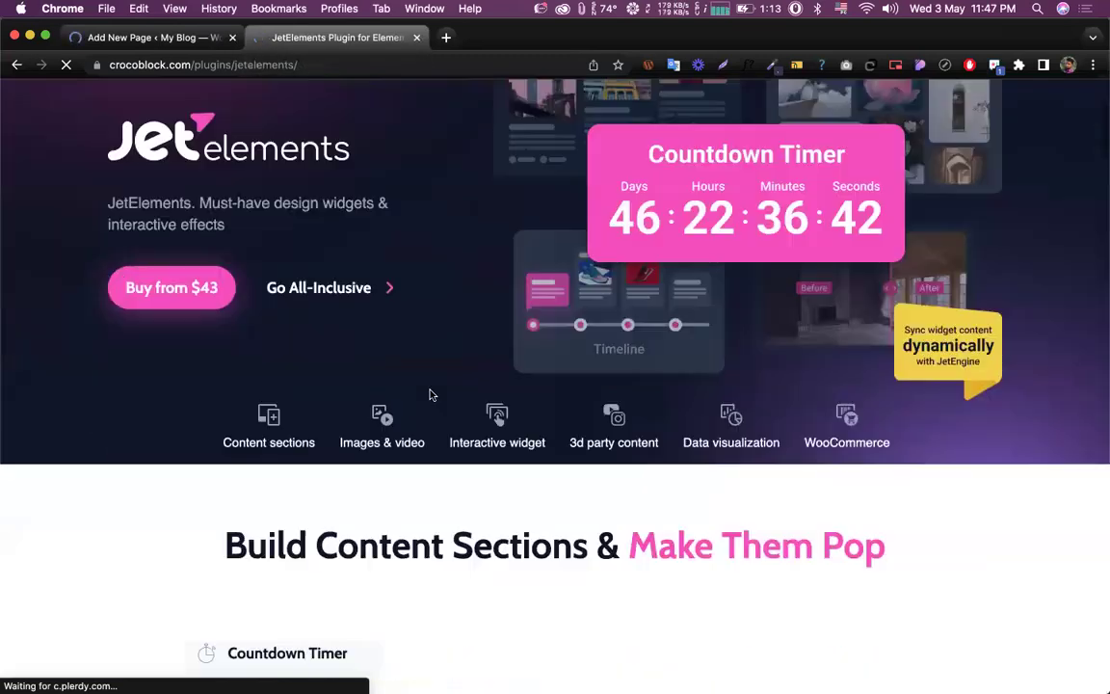
pyautogui.scroll(-10, 431, 394)
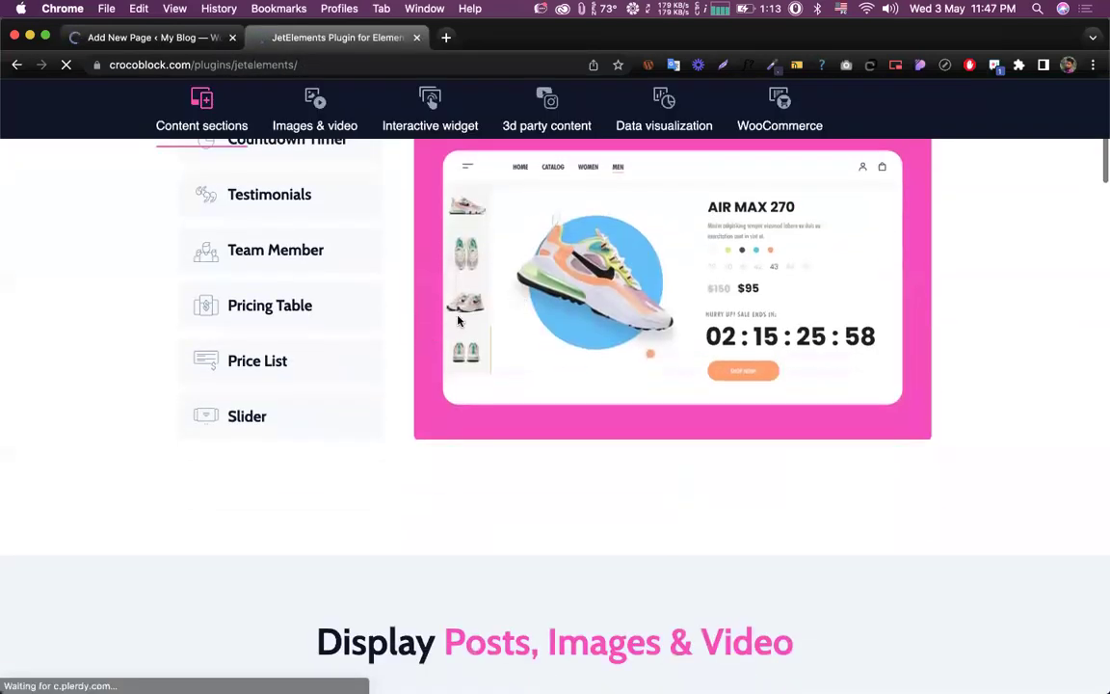
pyautogui.scroll(-10, 459, 321)
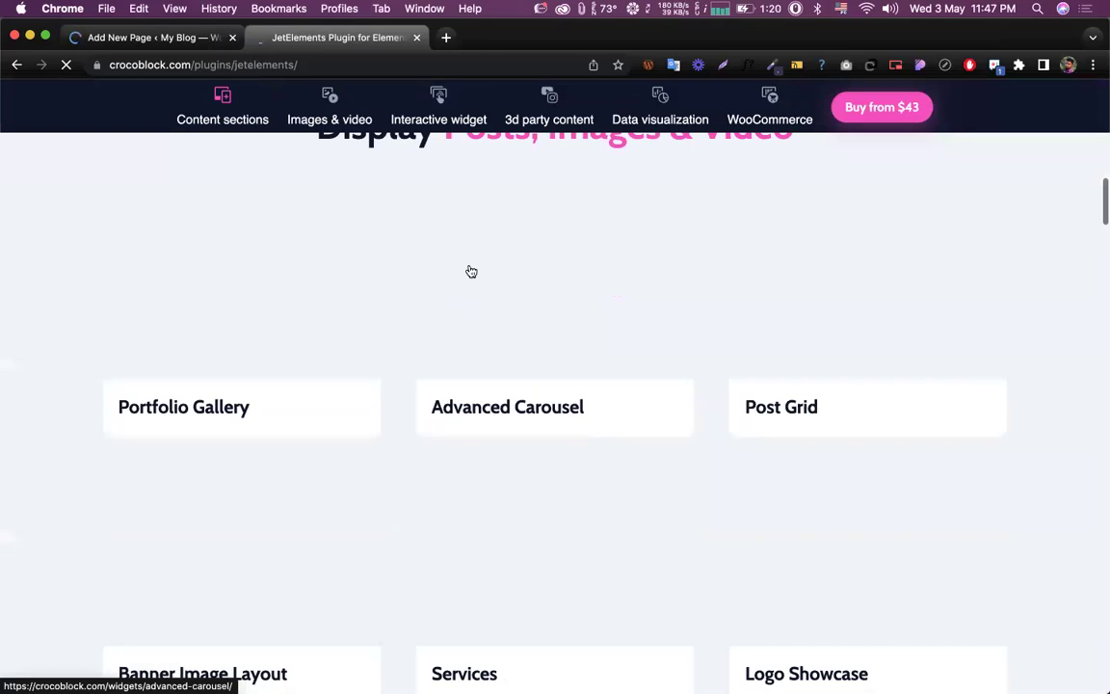
pyautogui.scroll(-8, 464, 295)
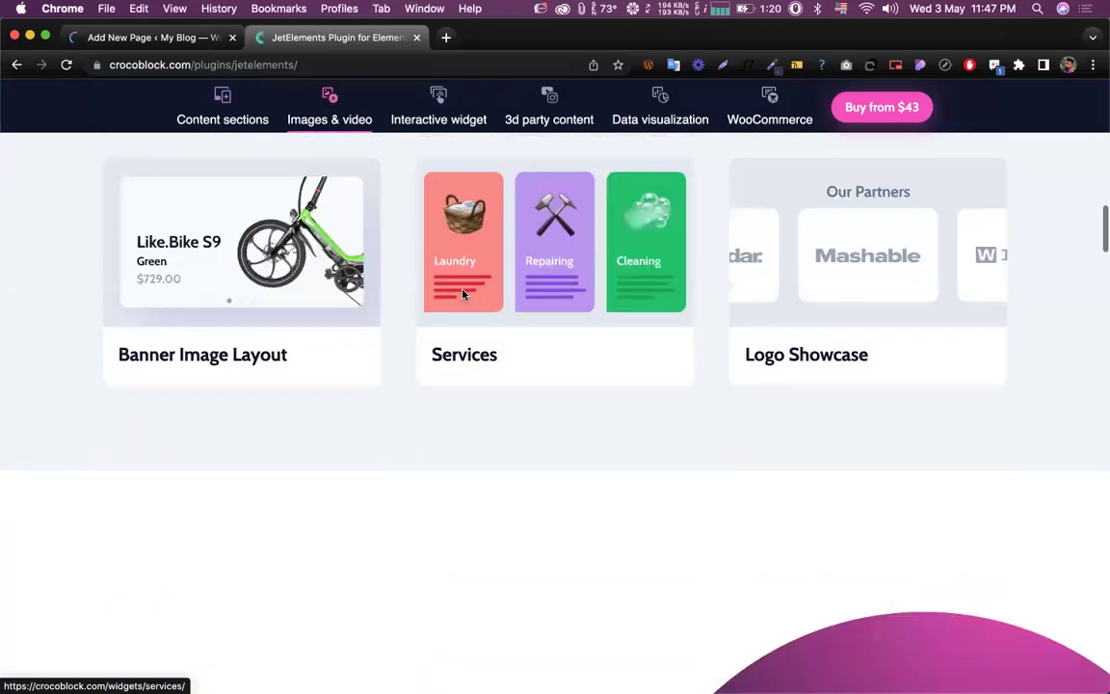
pyautogui.scroll(-10, 462, 294)
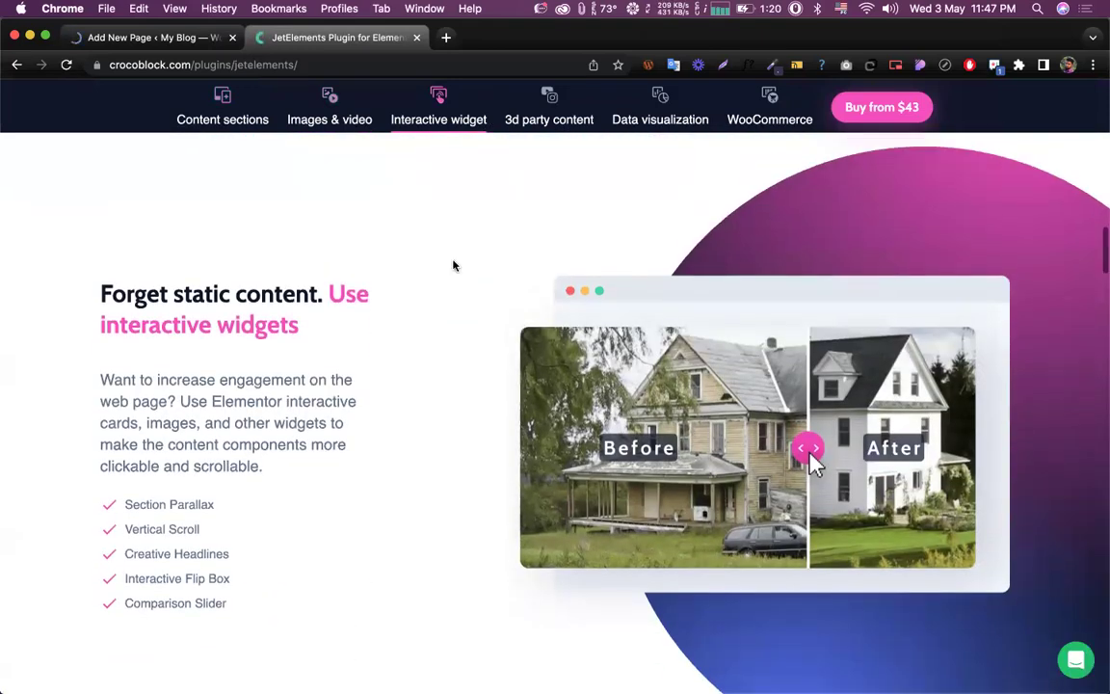
pyautogui.scroll(20, 453, 265)
pyautogui.click(460, 147)
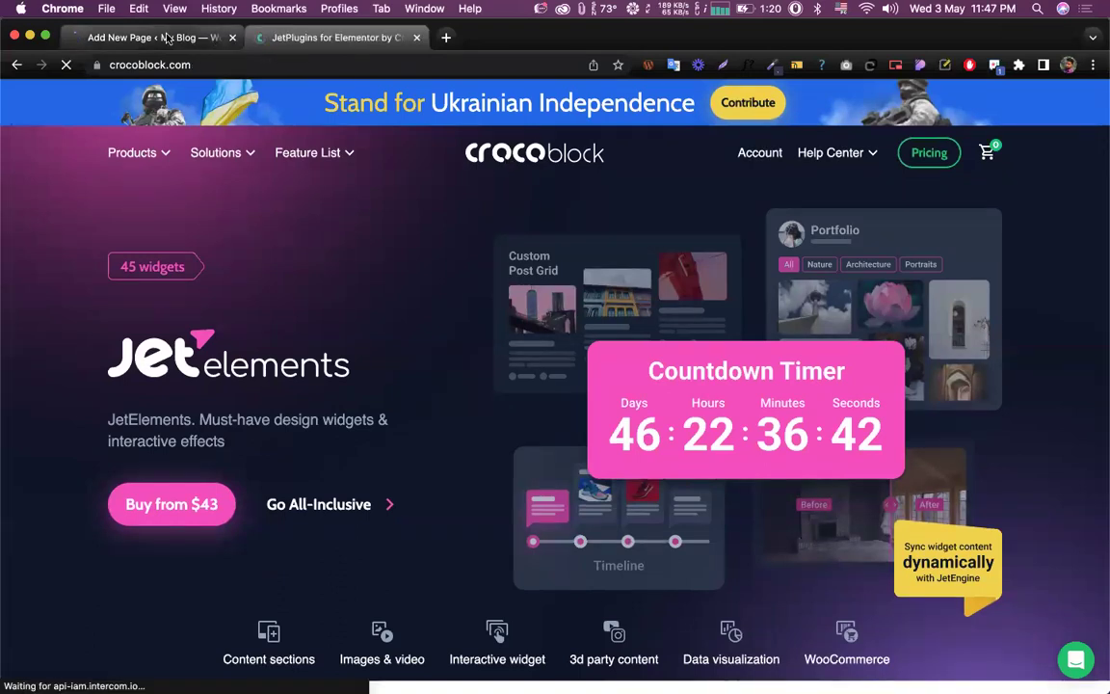
# Step: Title the new WordPress page "Jet" and assign it the Elementor Canvas template
pyautogui.click(154, 38)
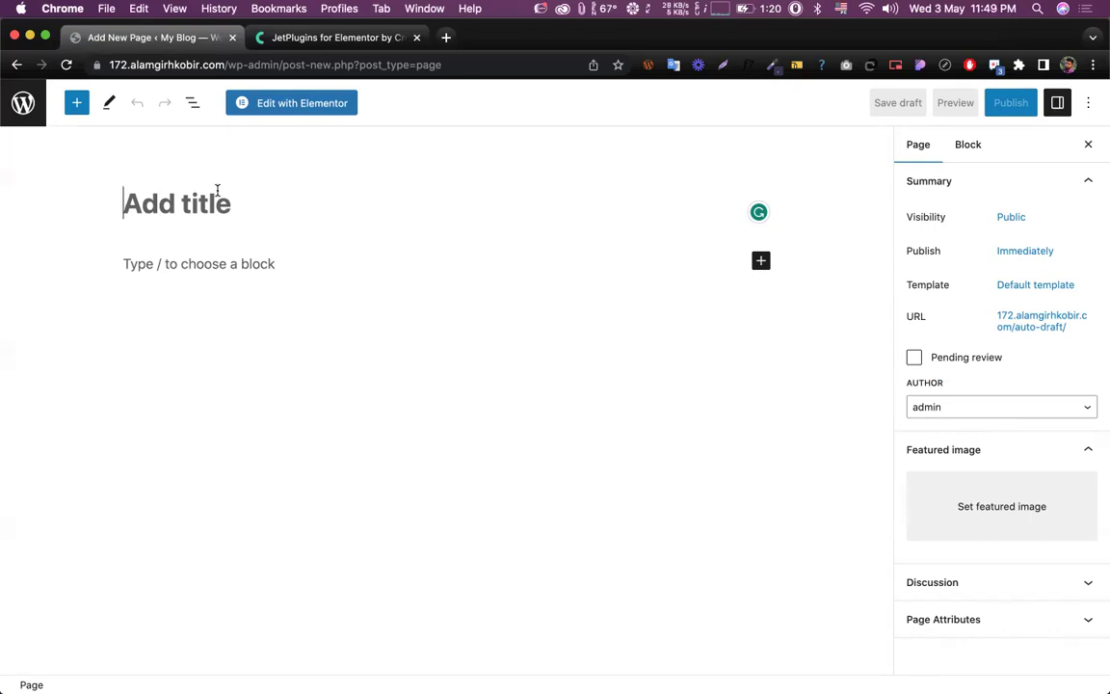
pyautogui.write('Jet')
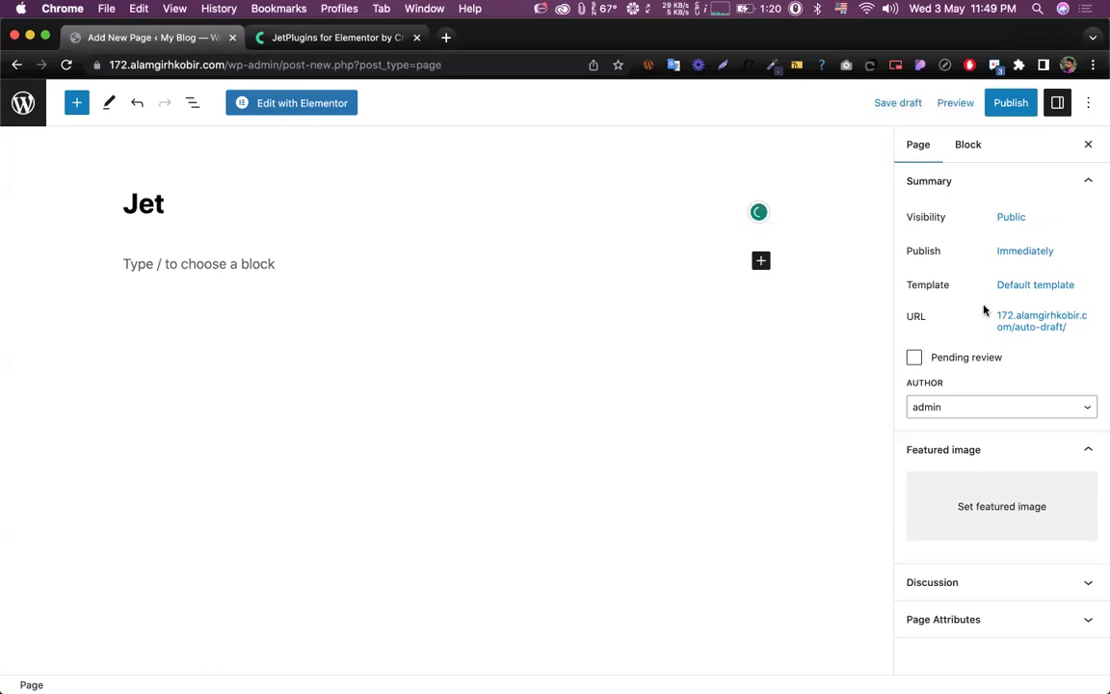
pyautogui.click(1058, 289)
pyautogui.click(957, 401)
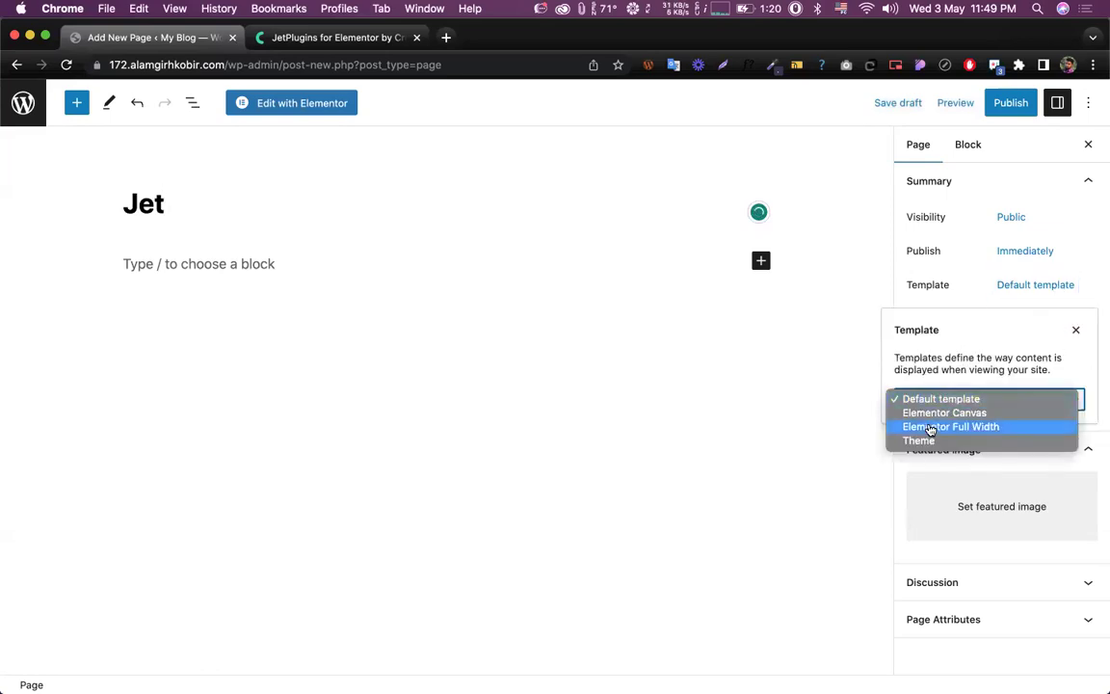
pyautogui.click(931, 416)
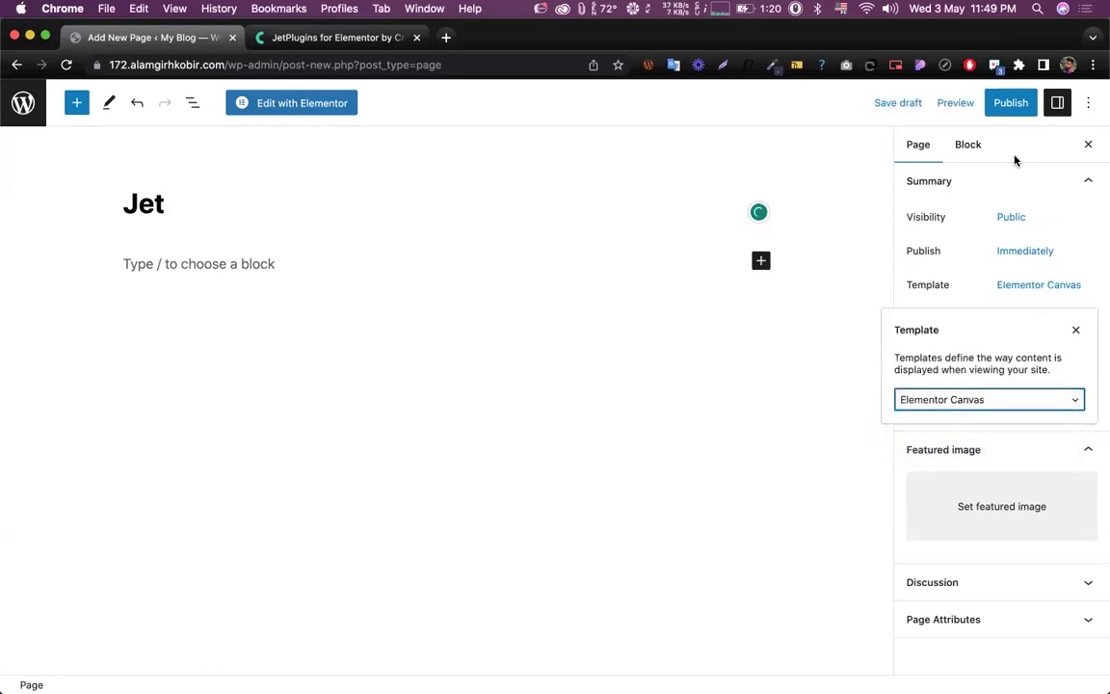
# Step: Publish the Jet page and open it for editing in Elementor
pyautogui.click(1008, 102)
pyautogui.click(973, 111)
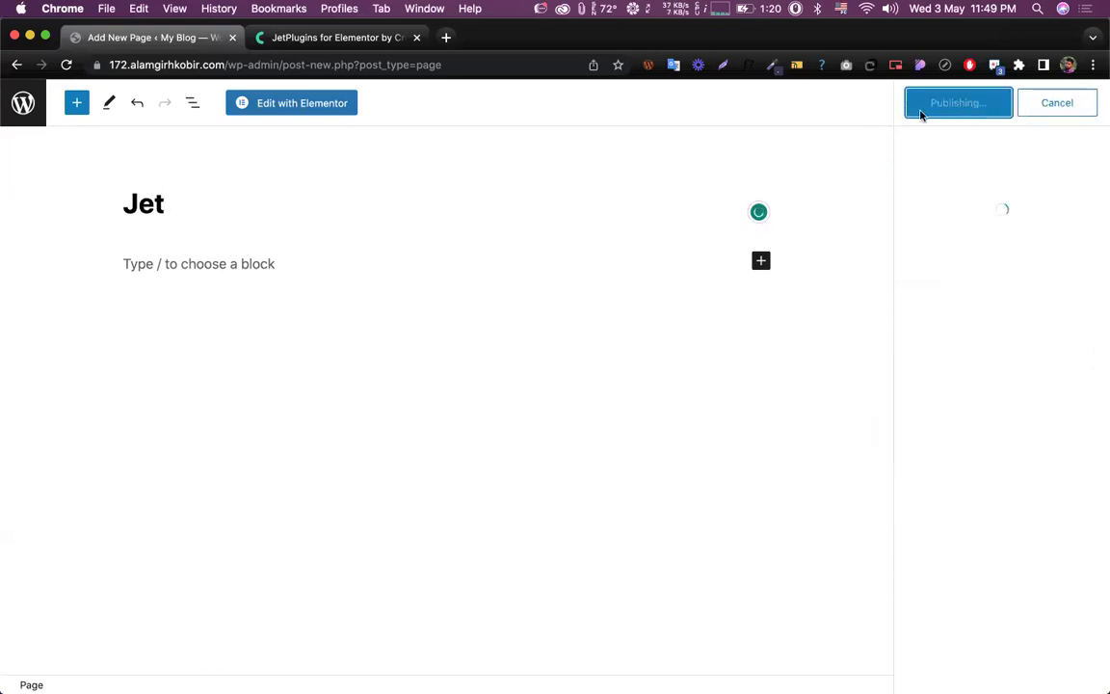
pyautogui.click(323, 104)
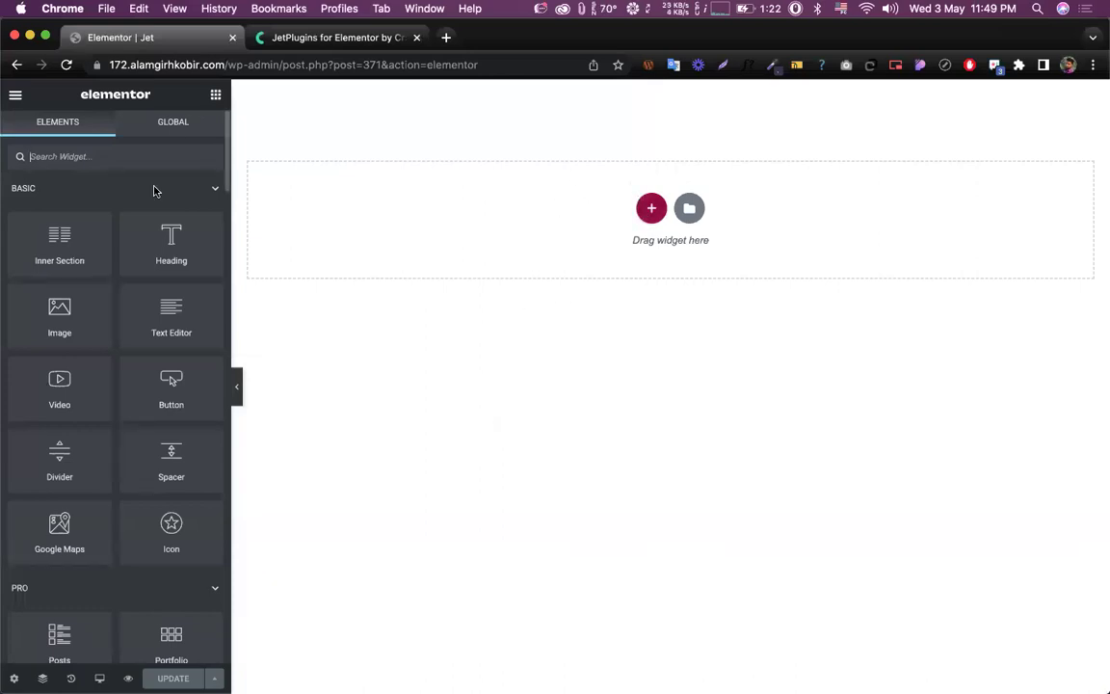
# Step: Add the Advanced Carousel widget from the JetElements widgets to the page and update the page
pyautogui.scroll(-15, 135, 385)
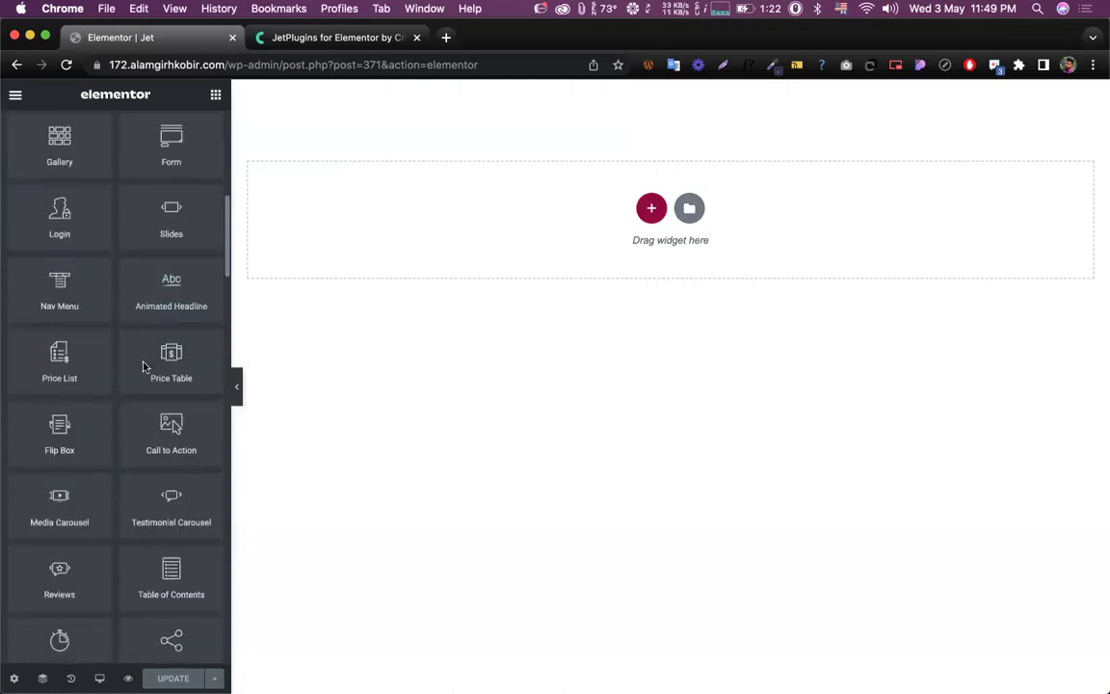
pyautogui.scroll(-15, 106, 414)
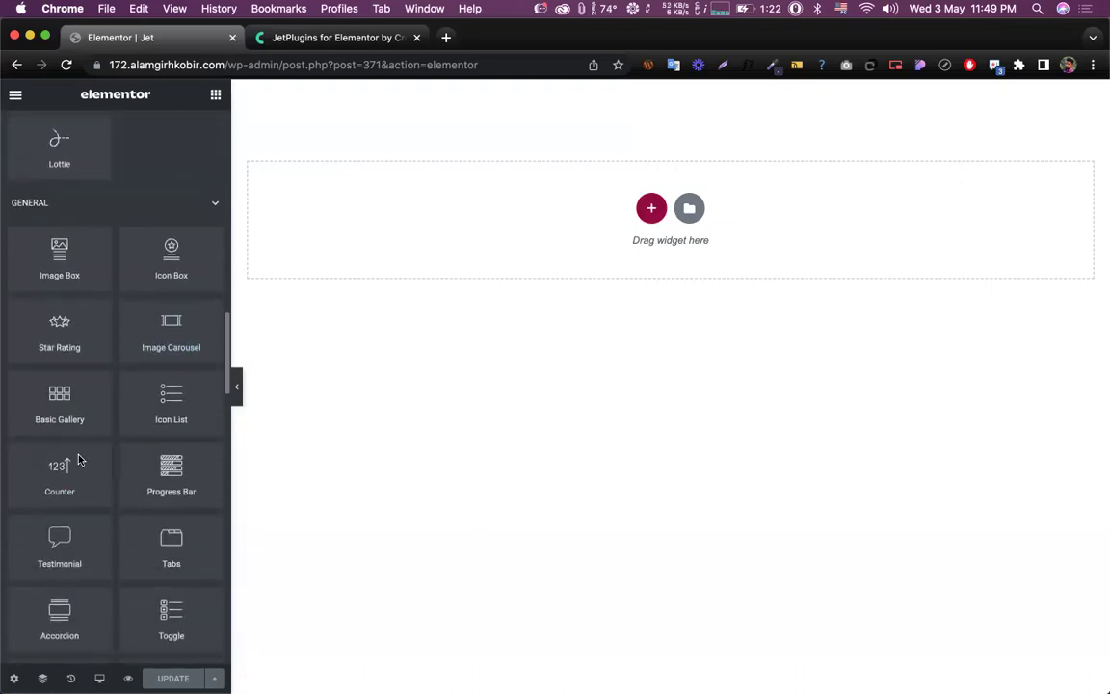
pyautogui.scroll(-1, 79, 460)
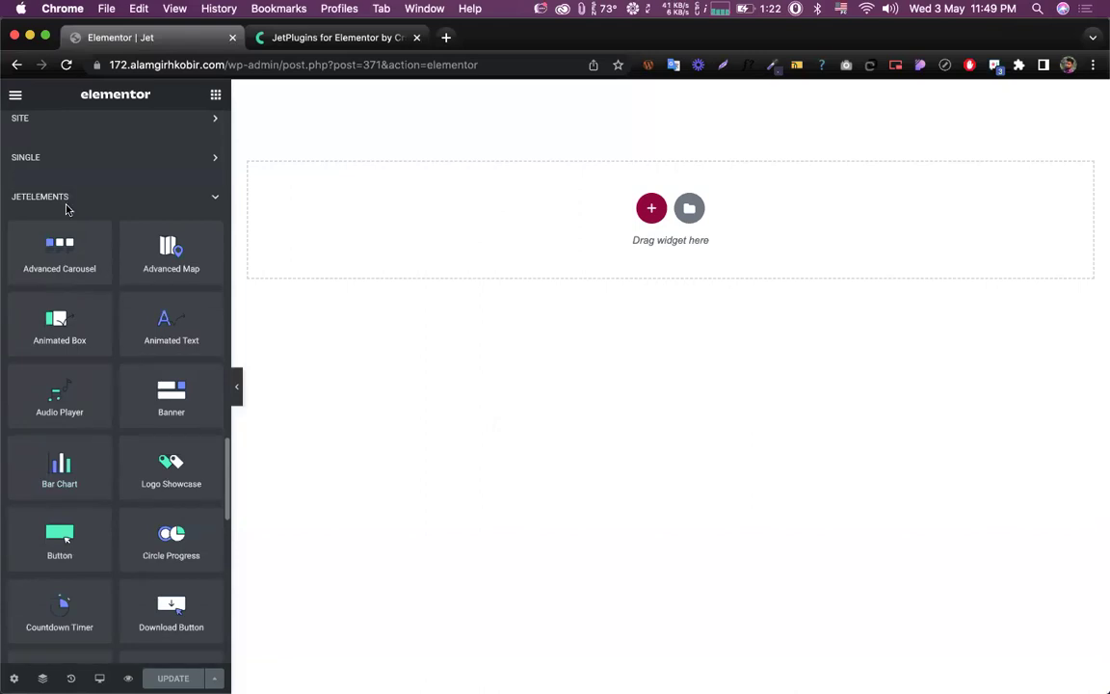
pyautogui.scroll(-1, 83, 427)
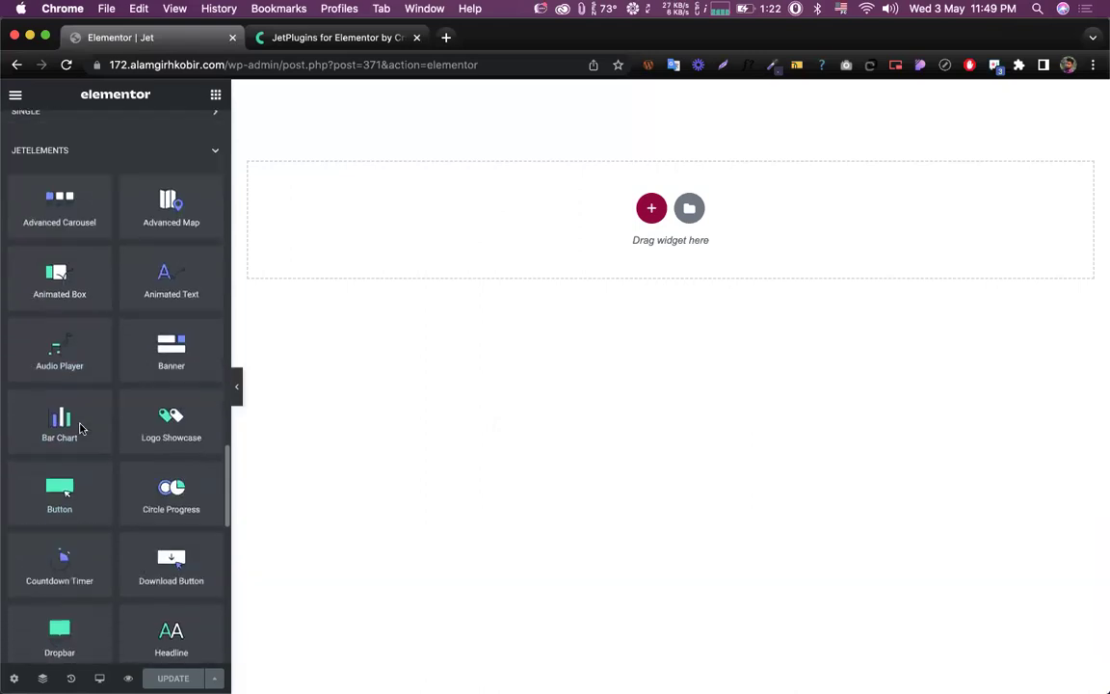
pyautogui.scroll(2, 83, 424)
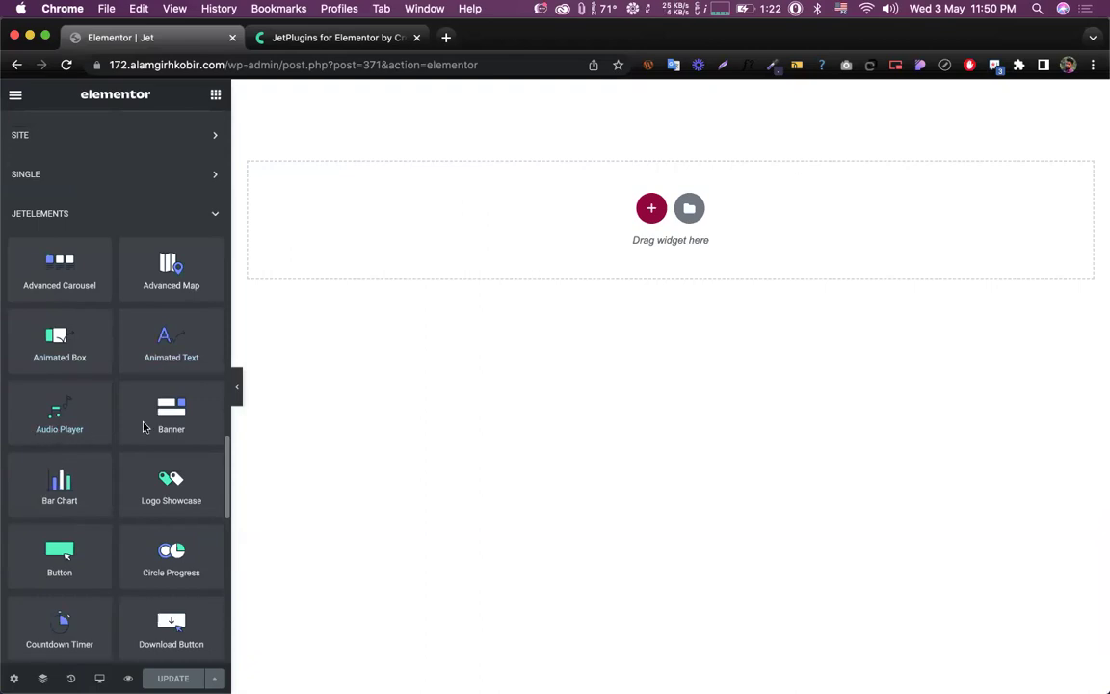
pyautogui.scroll(-3, 134, 455)
pyautogui.scroll(-3, 134, 454)
pyautogui.scroll(6, 134, 453)
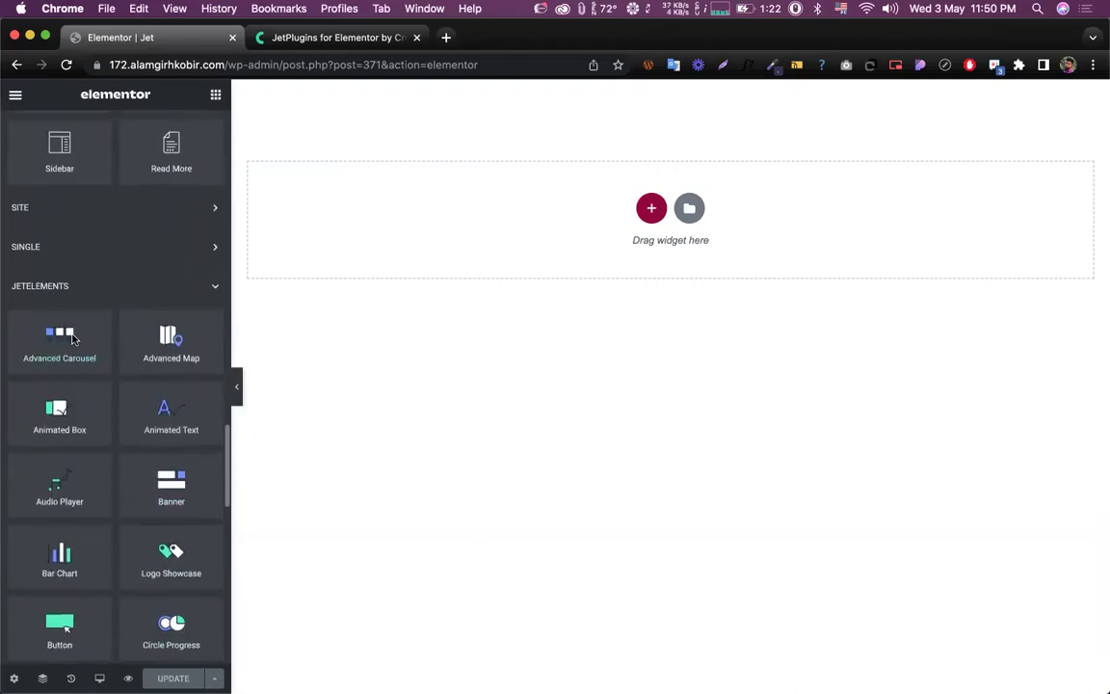
pyautogui.moveTo(380, 234); pyautogui.dragTo(426, 218)
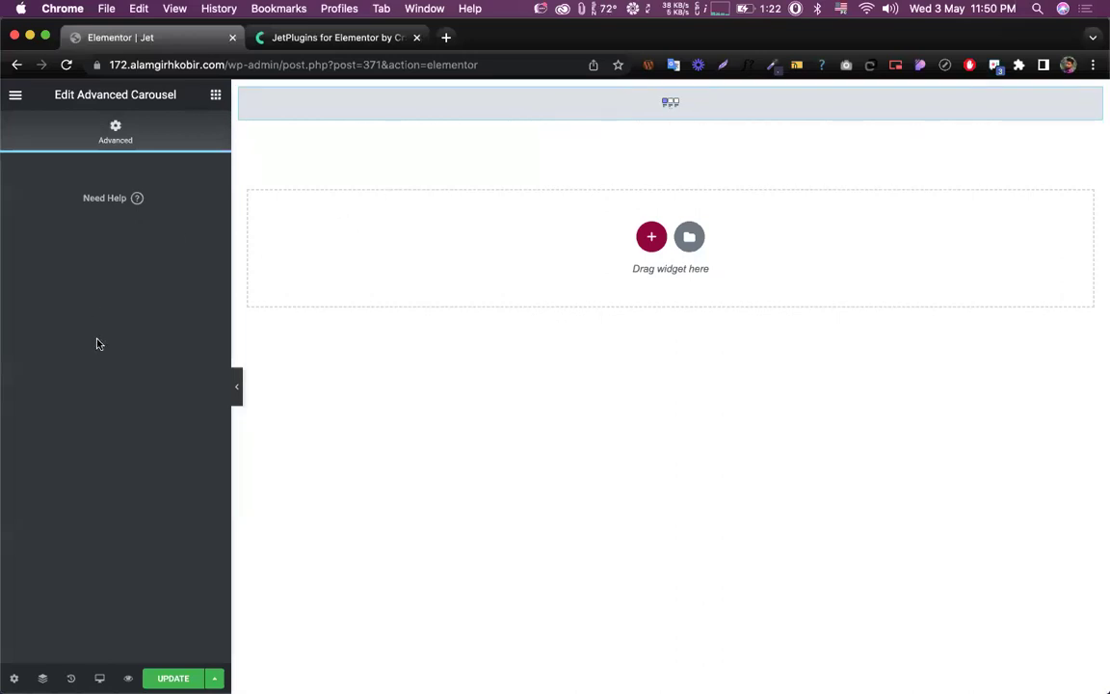
pyautogui.click(172, 677)
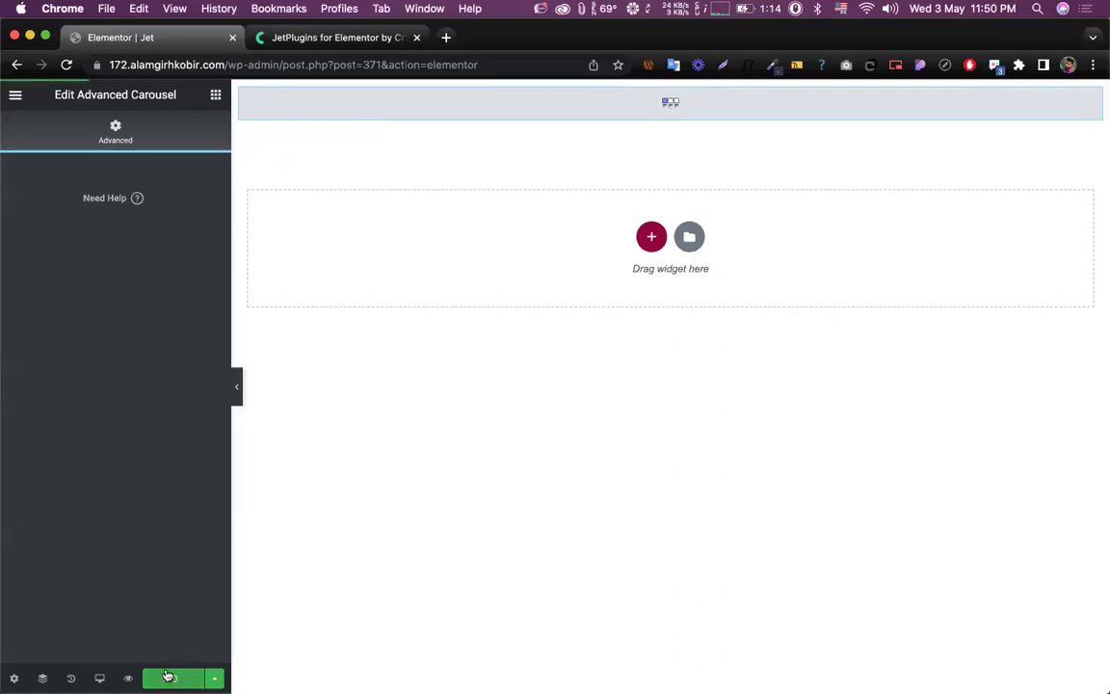
# Step: Open the WordPress admin area in a separate browser tab and go to the installed plugins
pyautogui.click(14, 97)
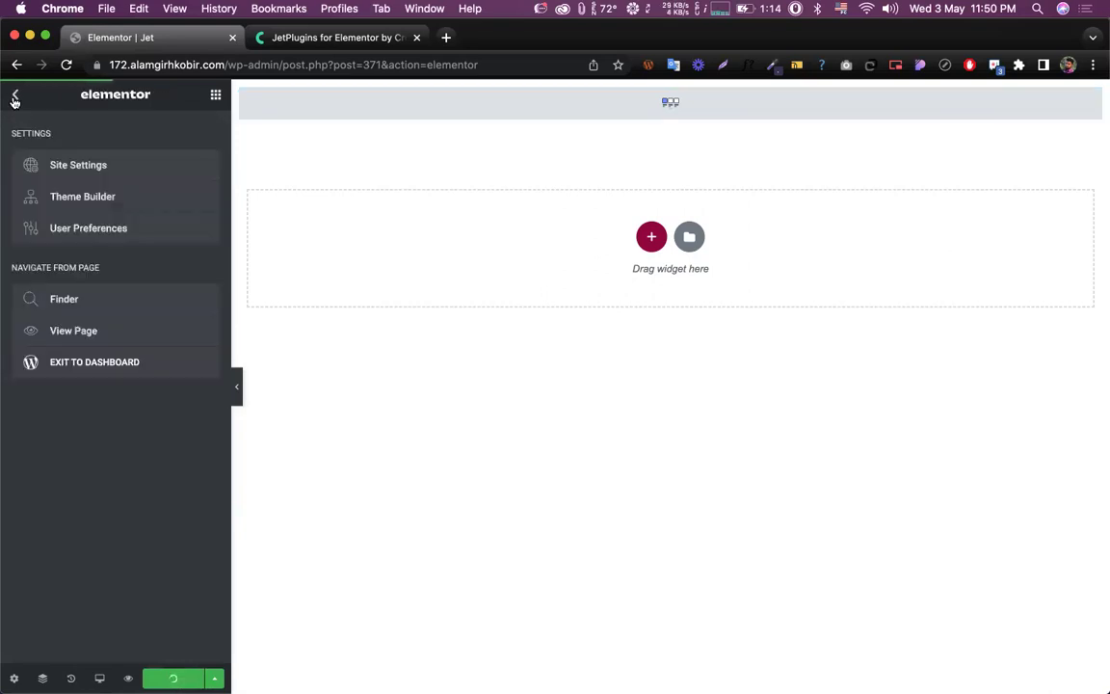
pyautogui.tripleClick(88, 334)
pyautogui.rightClick(88, 334)
pyautogui.click(106, 340)
pyautogui.click(299, 39)
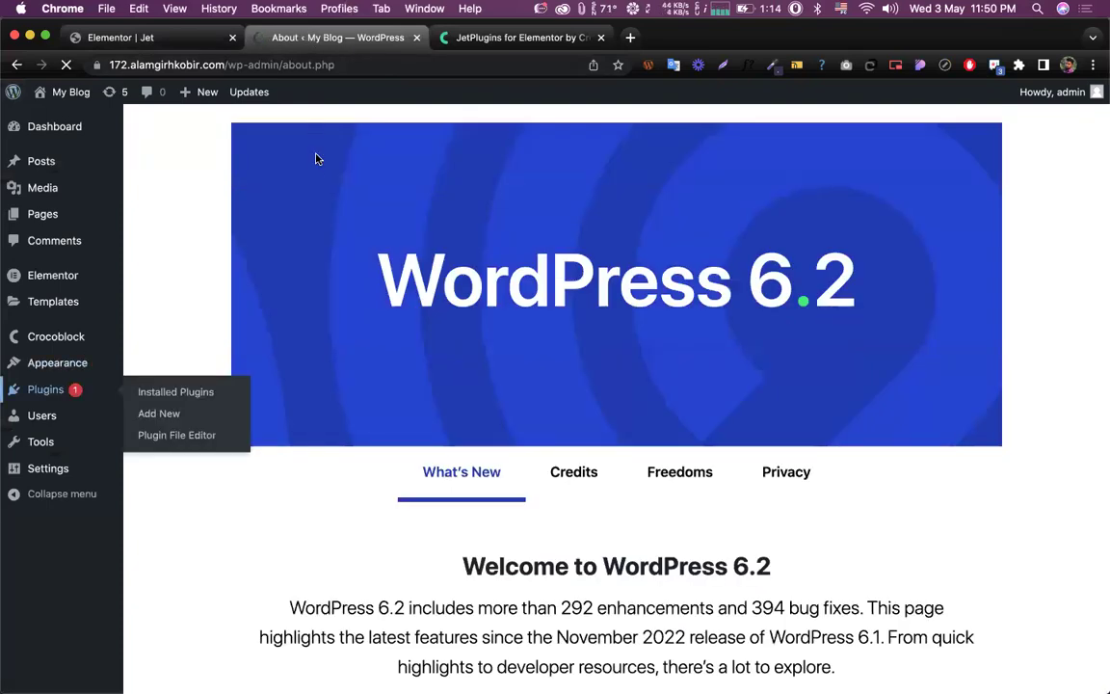
# Step: Deactivate the Elementor and Elementor Pro plugins together with one bulk action
pyautogui.scroll(-2, 276, 305)
pyautogui.scroll(-4, 265, 289)
pyautogui.scroll(2, 231, 289)
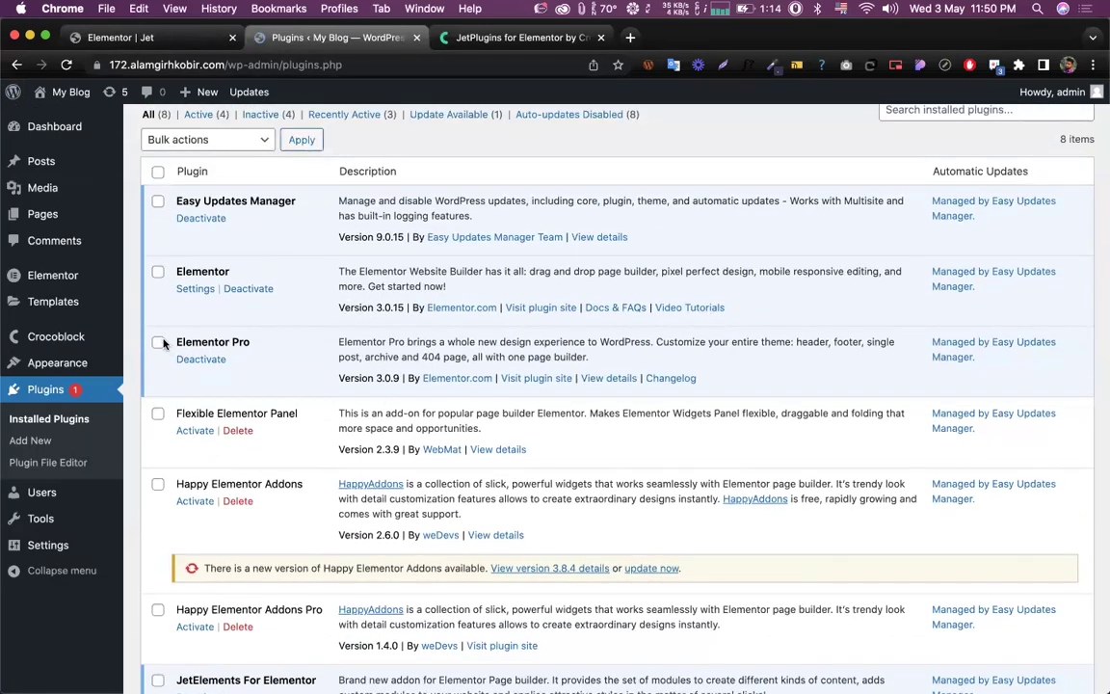
pyautogui.click(158, 275)
pyautogui.doubleClick(229, 143)
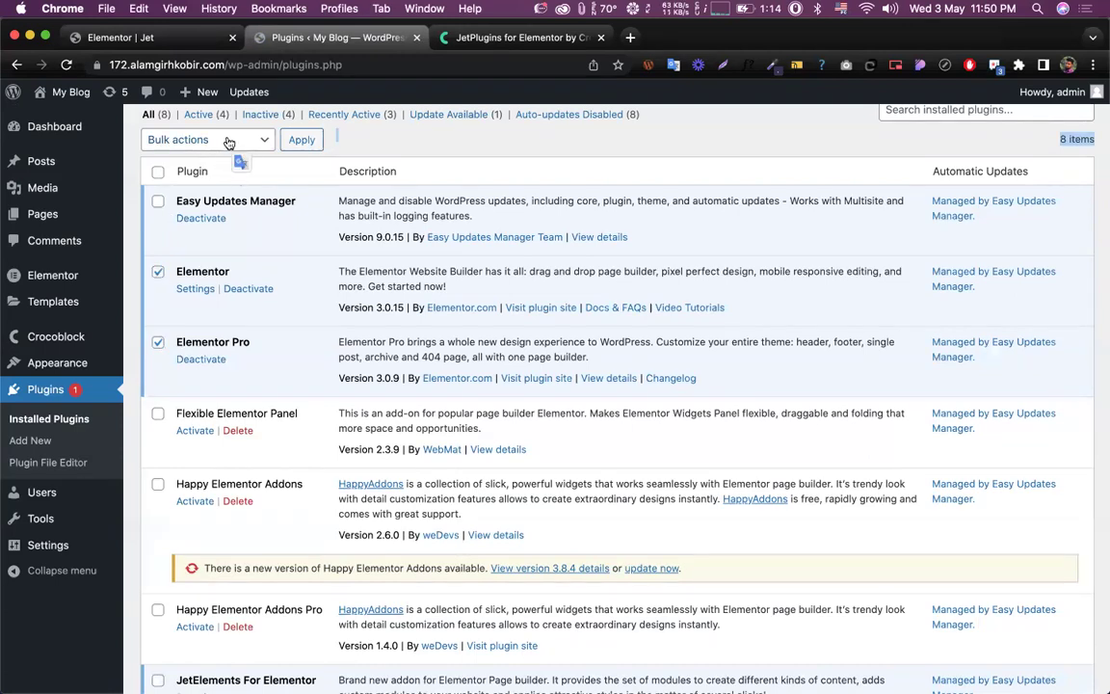
pyautogui.click(207, 140)
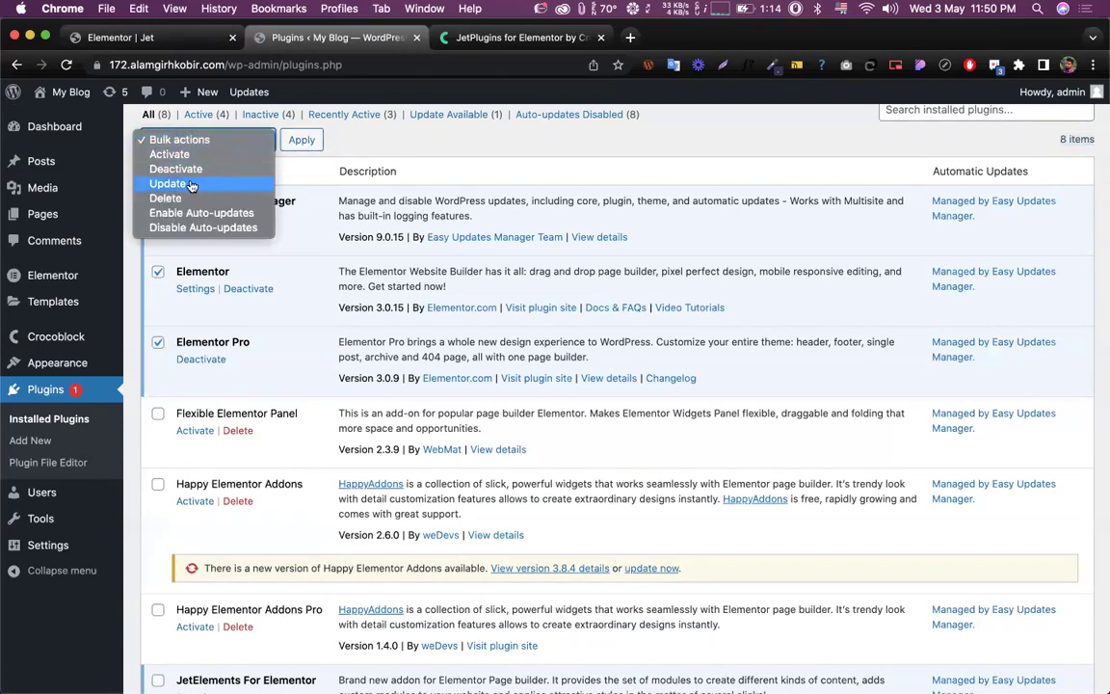
pyautogui.click(176, 169)
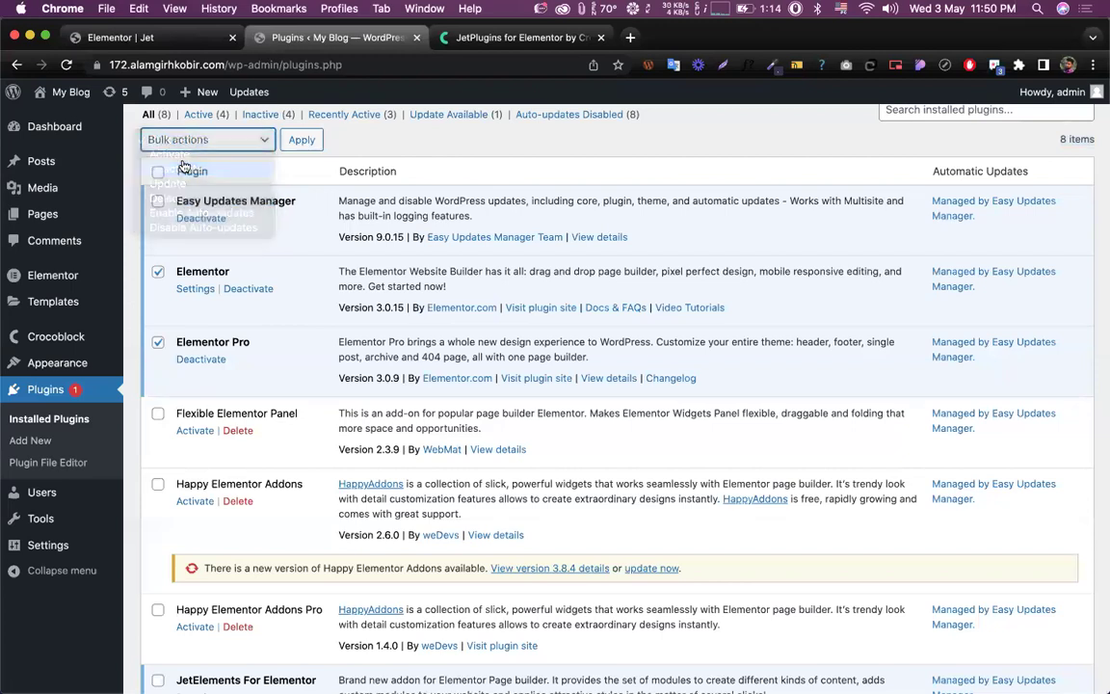
pyautogui.click(298, 140)
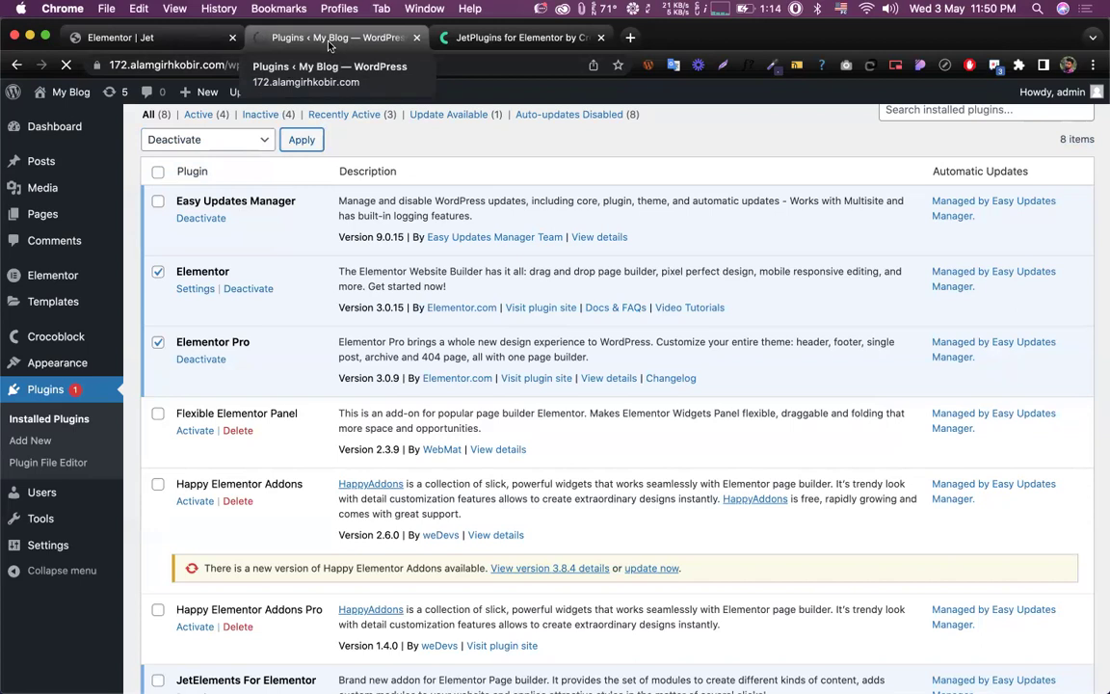
# Step: Delete the Elementor and Elementor Pro plugins in bulk and confirm removing their data
pyautogui.scroll(-5, 285, 204)
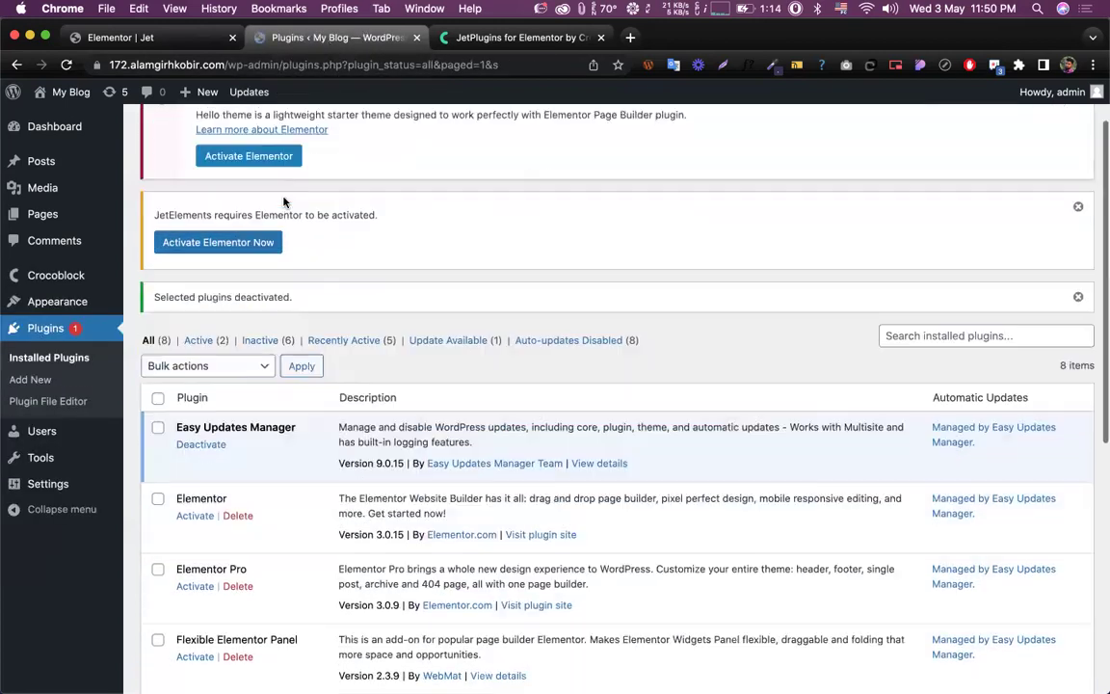
pyautogui.click(157, 276)
pyautogui.click(157, 345)
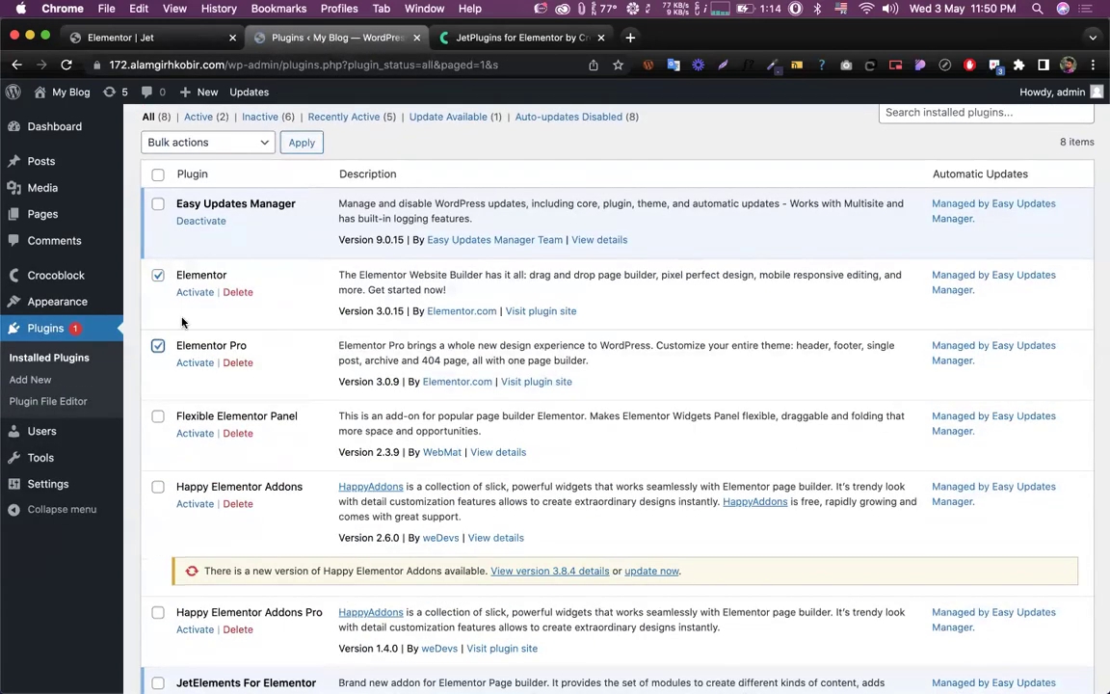
pyautogui.click(227, 146)
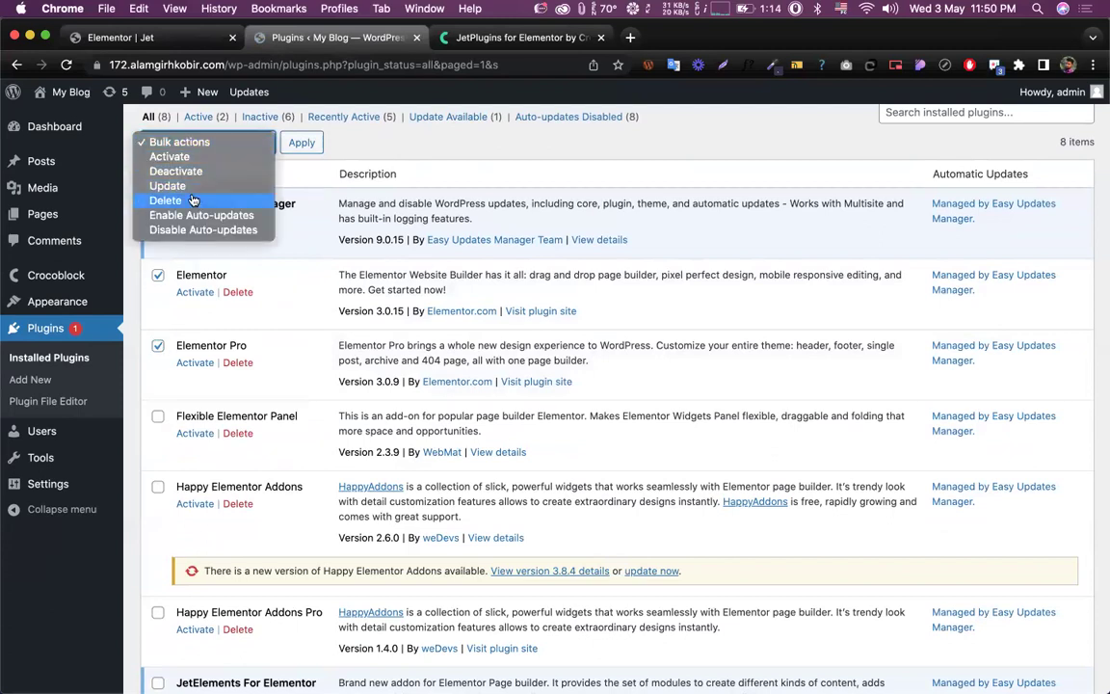
pyautogui.click(207, 196)
pyautogui.click(301, 144)
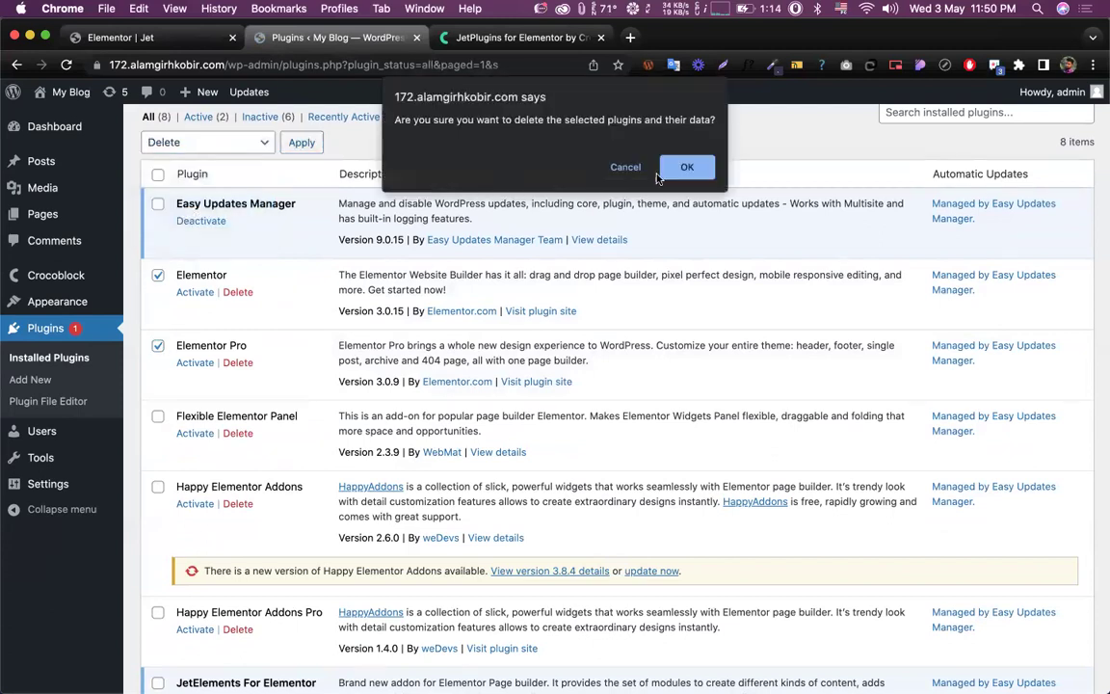
pyautogui.press('Return')
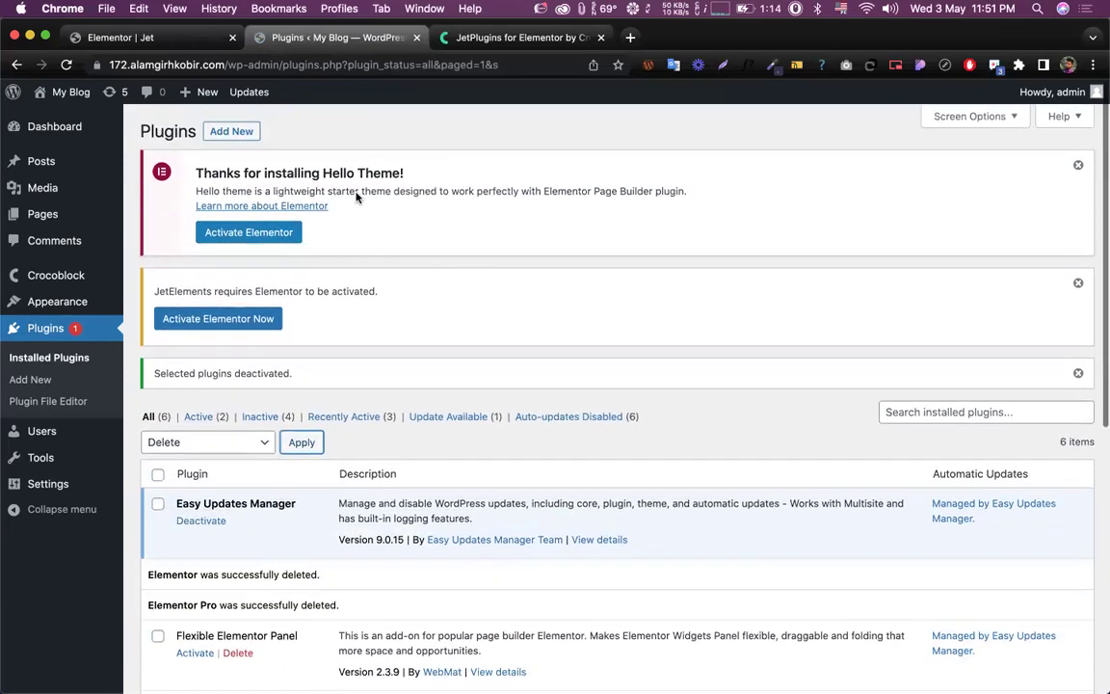
# Step: Open the zip upload form for adding a plugin, check the files in Downloads and cancel the file selection
pyautogui.click(241, 126)
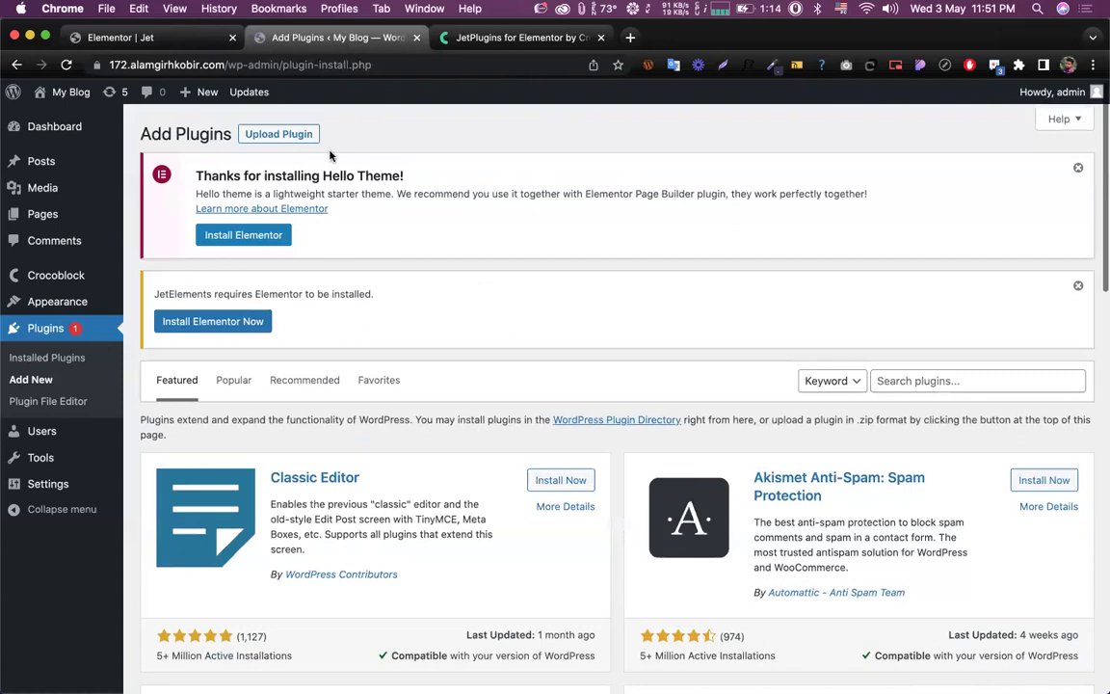
pyautogui.click(281, 130)
pyautogui.scroll(-5, 404, 289)
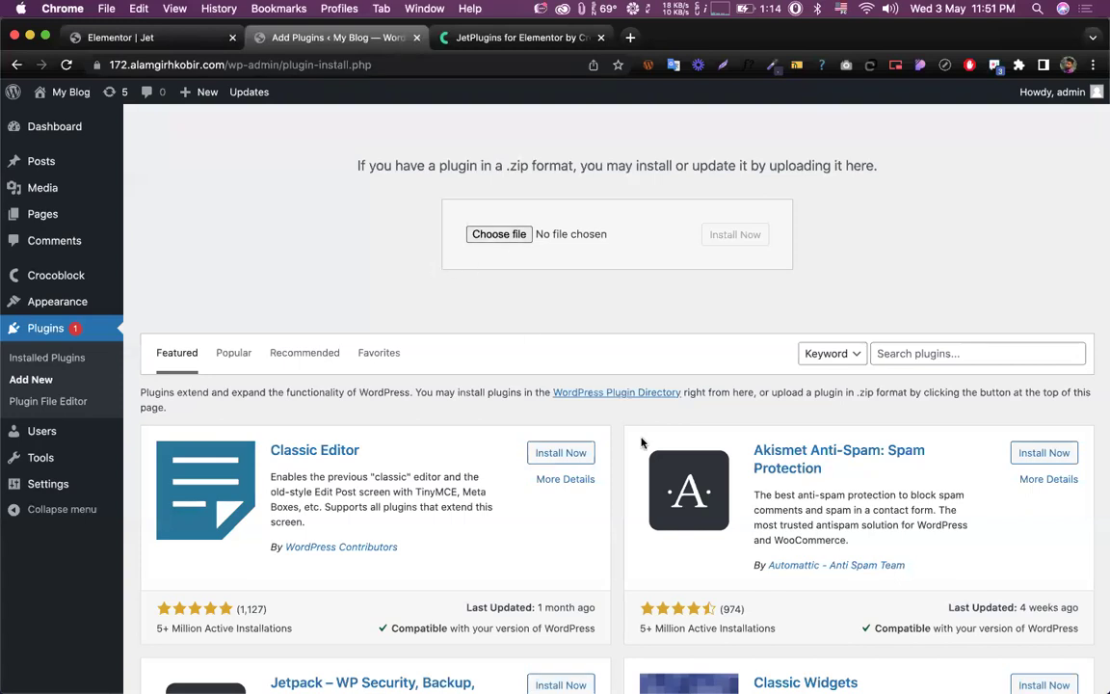
pyautogui.scroll(1, 406, 237)
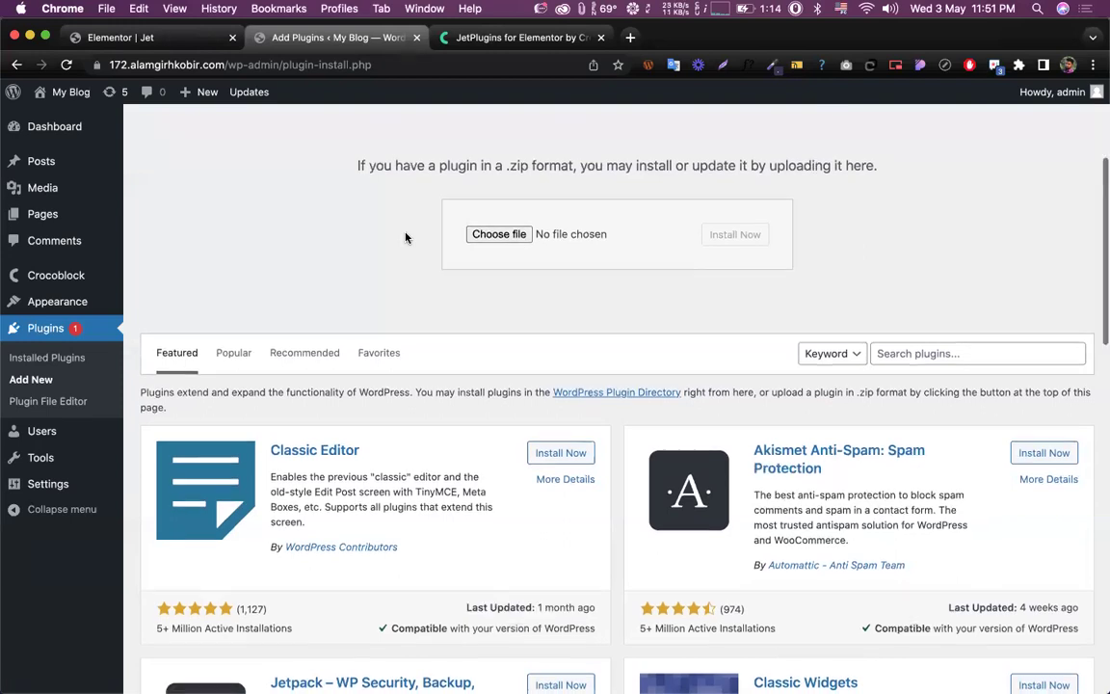
pyautogui.scroll(-1, 406, 237)
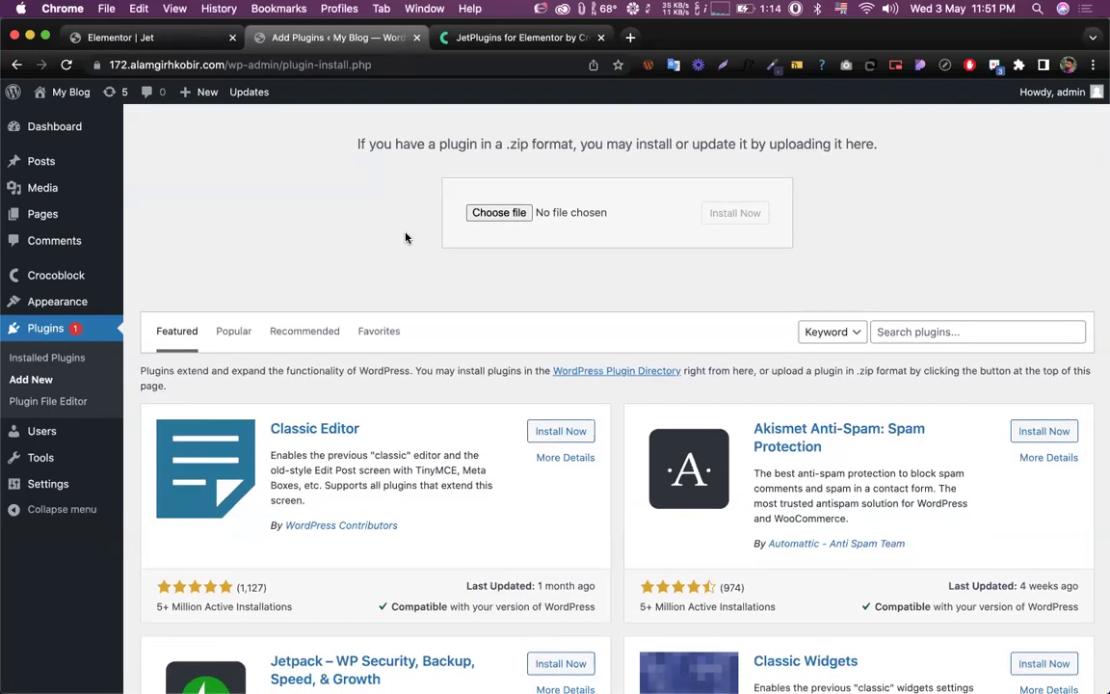
pyautogui.click(495, 214)
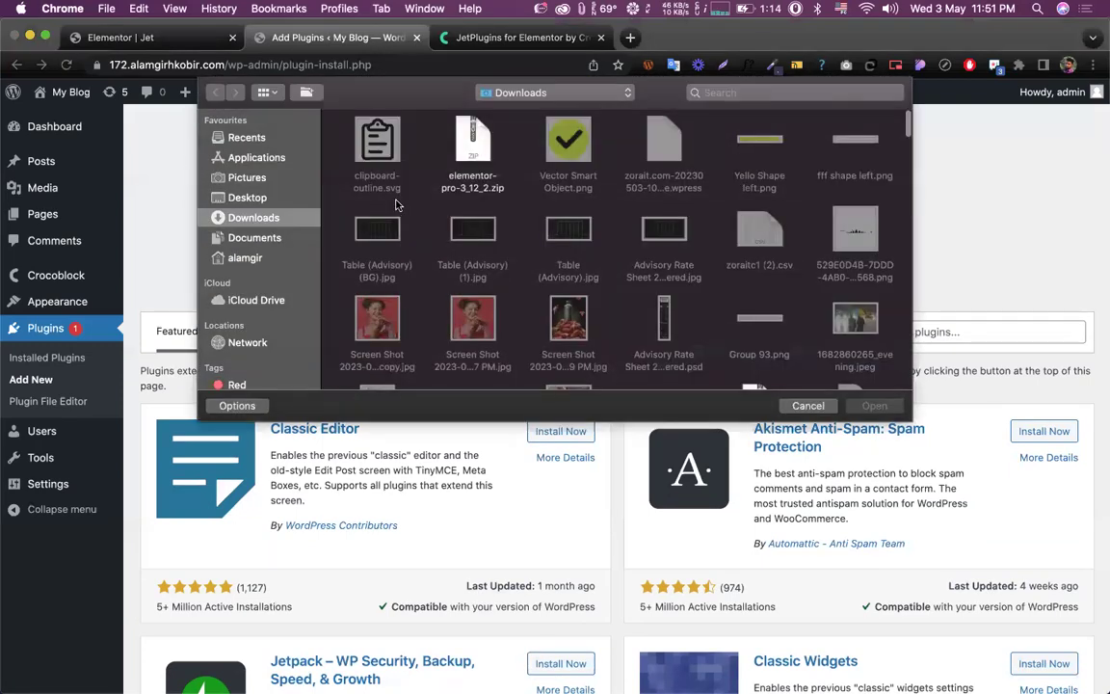
pyautogui.click(806, 408)
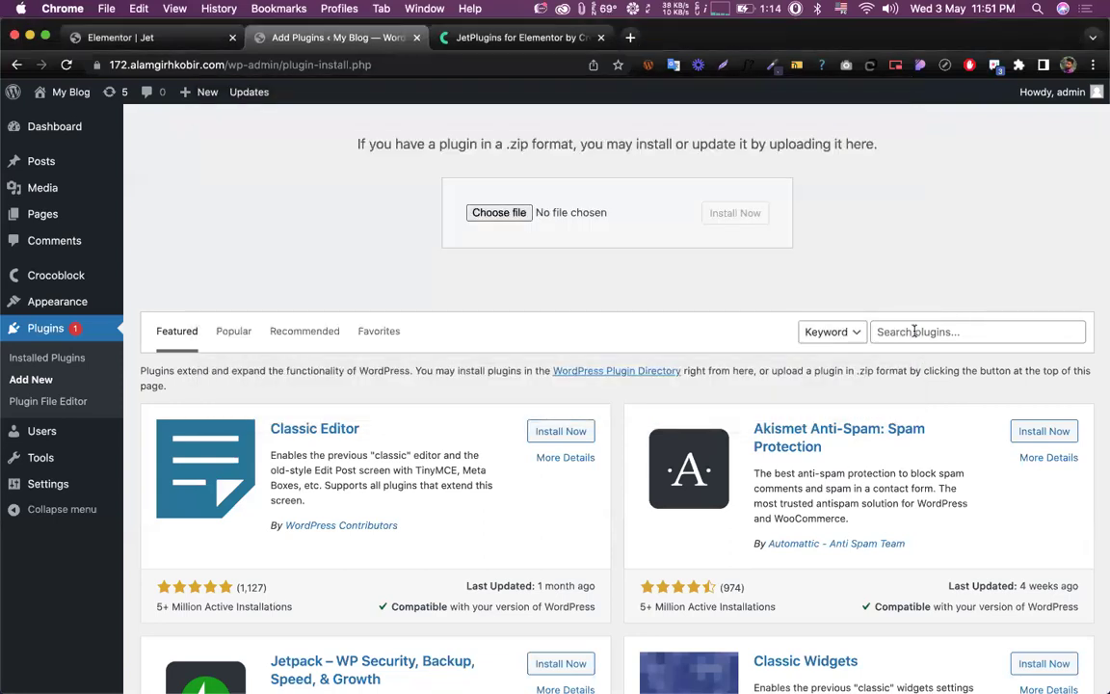
# Step: Search the plugin directory for elementor and install the Elementor Website Builder plugin
pyautogui.click(914, 330)
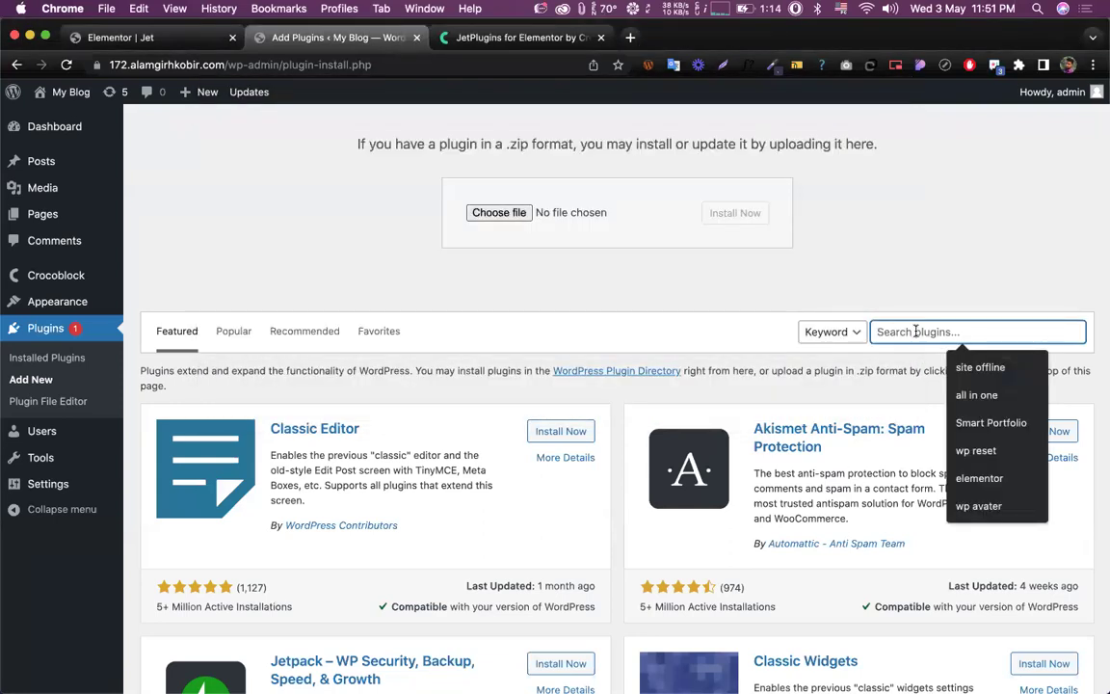
pyautogui.click(979, 478)
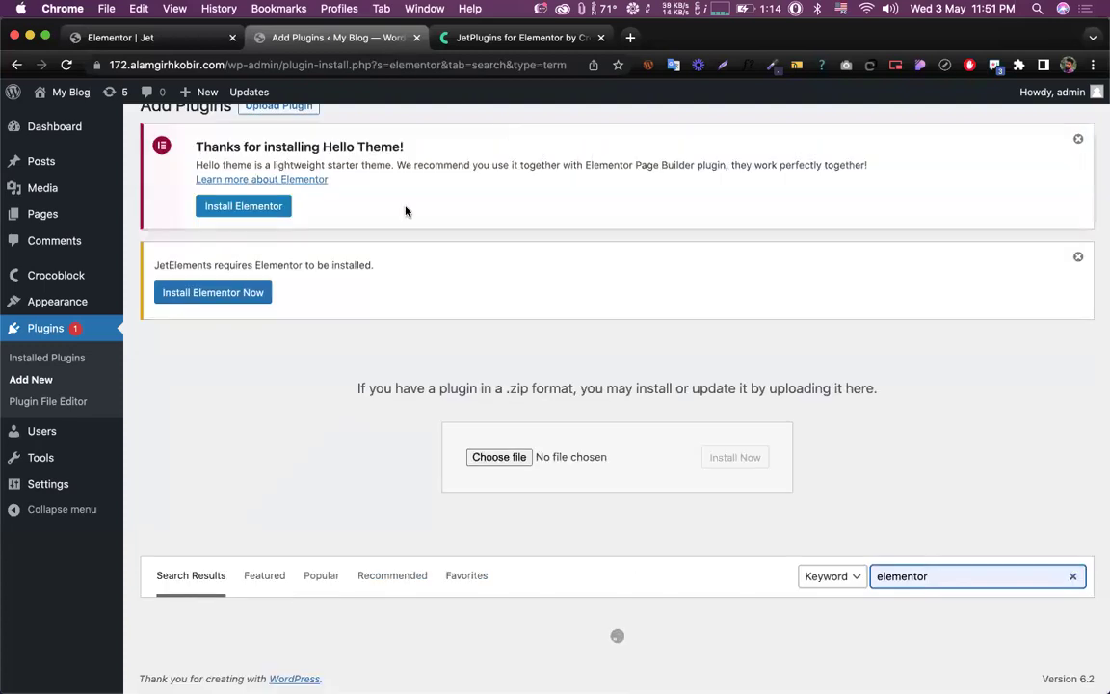
pyautogui.scroll(-10, 416, 308)
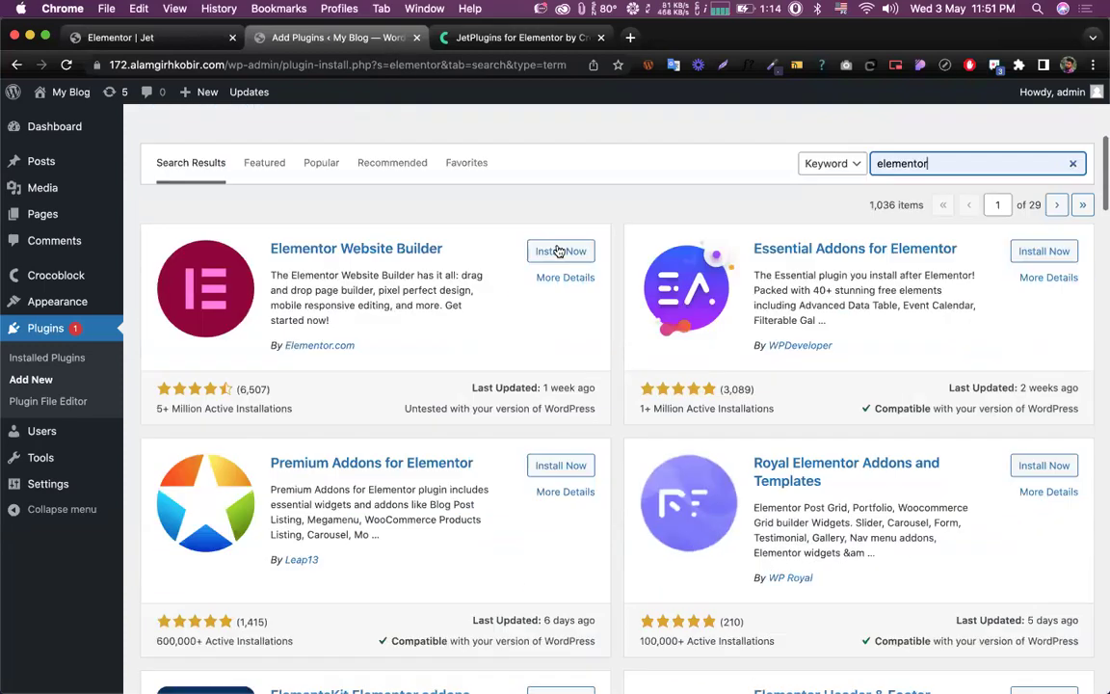
pyautogui.click(564, 250)
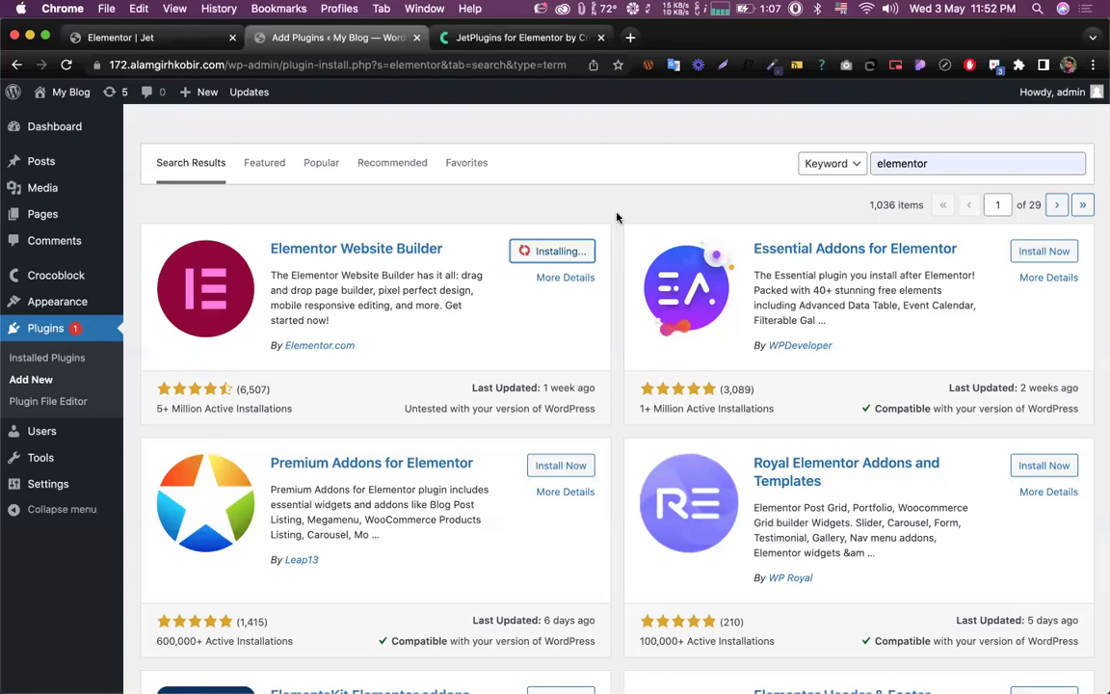
# Step: Activate the Elementor Website Builder plugin once its installation finishes
pyautogui.scroll(4, 619, 261)
pyautogui.scroll(4, 607, 270)
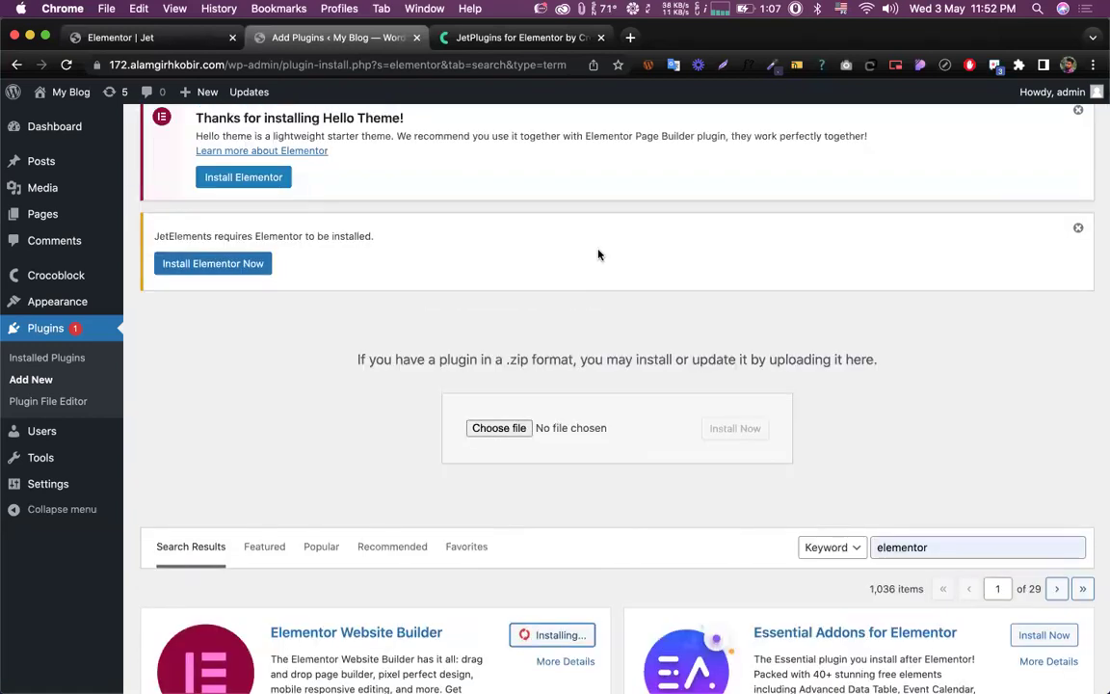
pyautogui.scroll(-4, 556, 332)
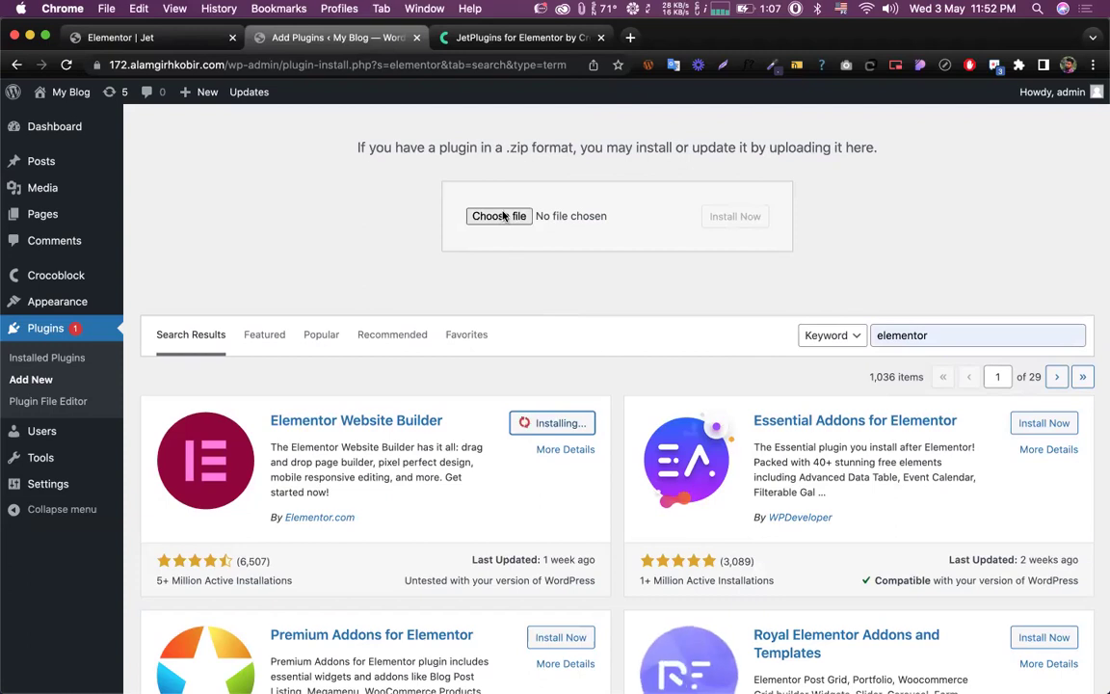
pyautogui.scroll(-4, 532, 296)
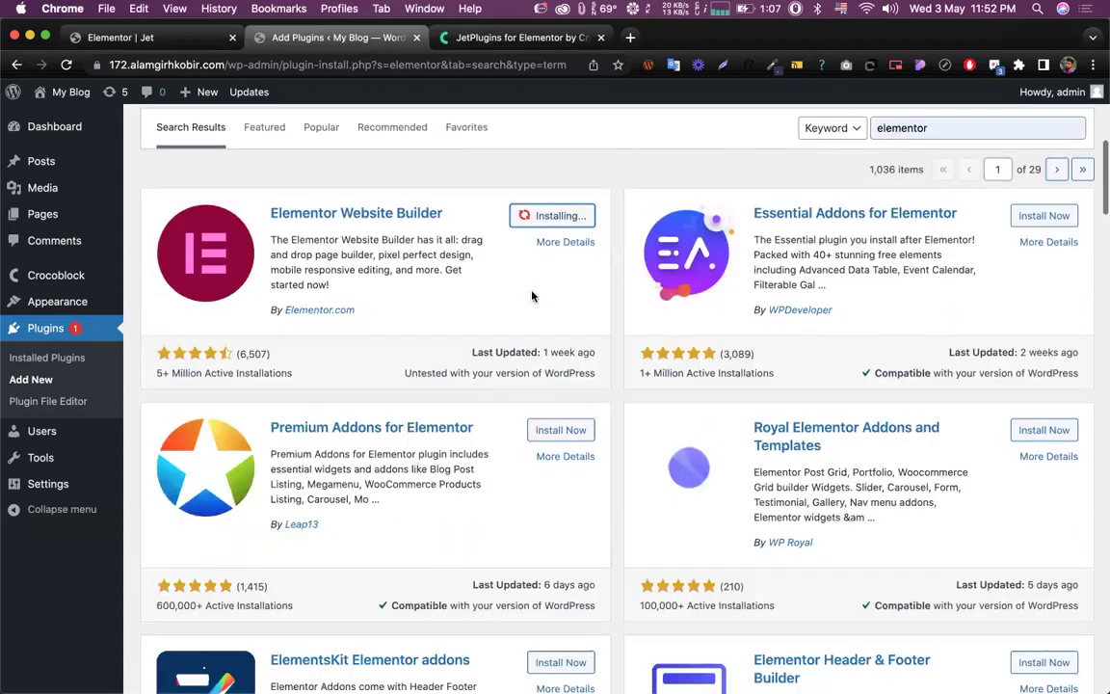
pyautogui.scroll(1, 647, 266)
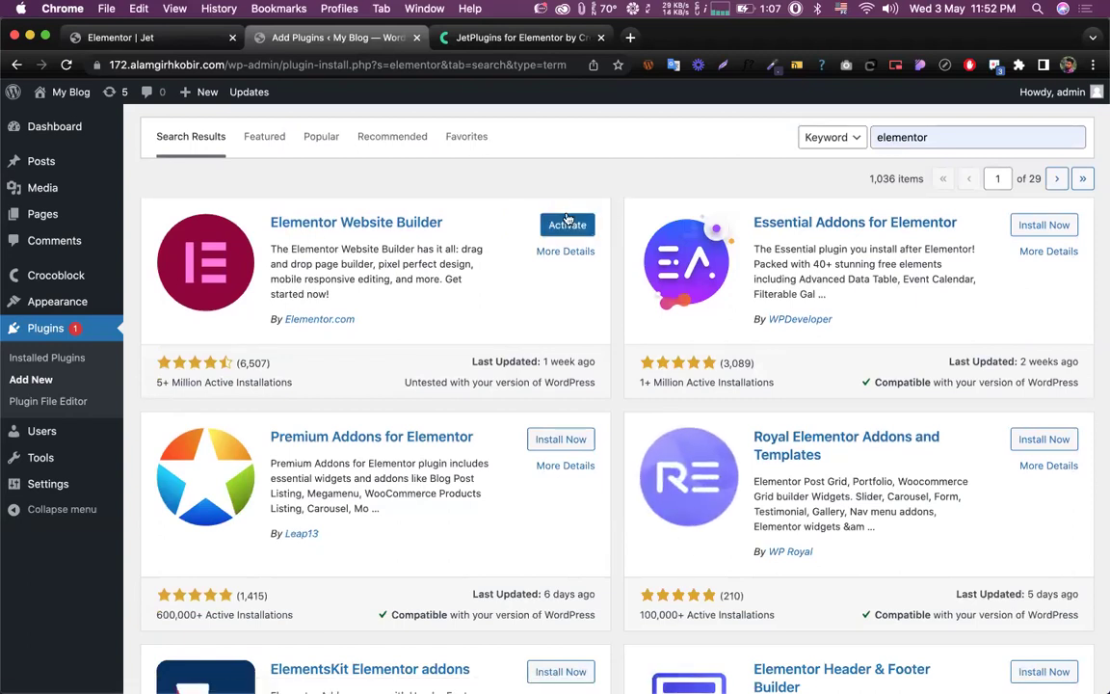
pyautogui.click(567, 222)
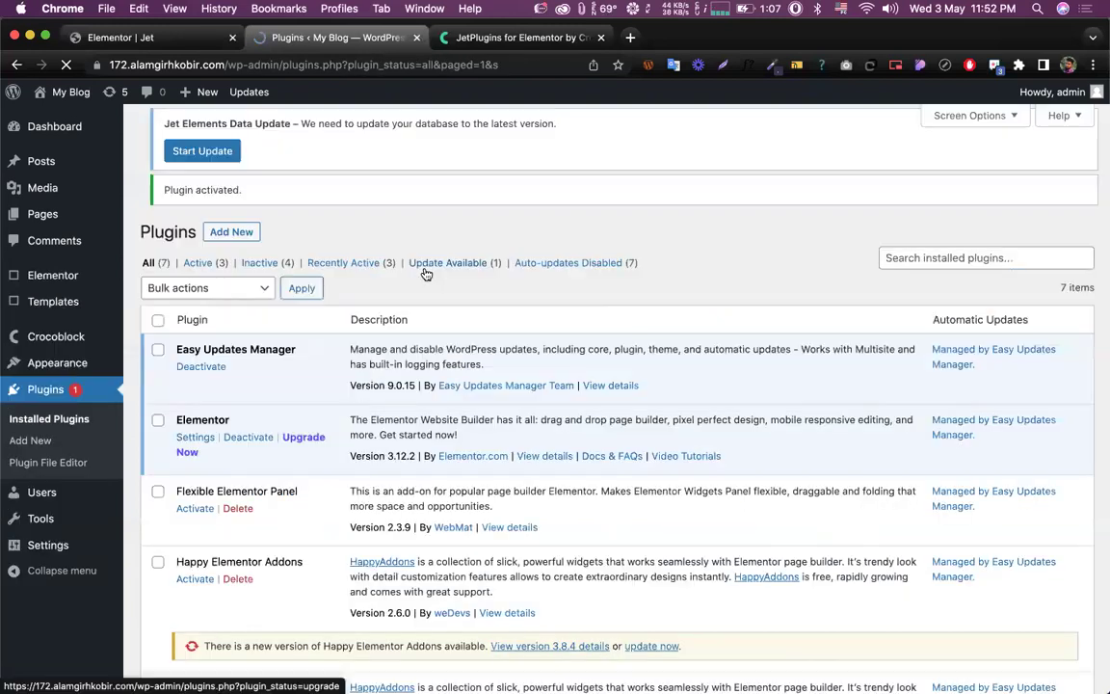
# Step: Examine the installed plugins list, checking Elementor's version and which add-on plugins are active
pyautogui.scroll(-2, 540, 316)
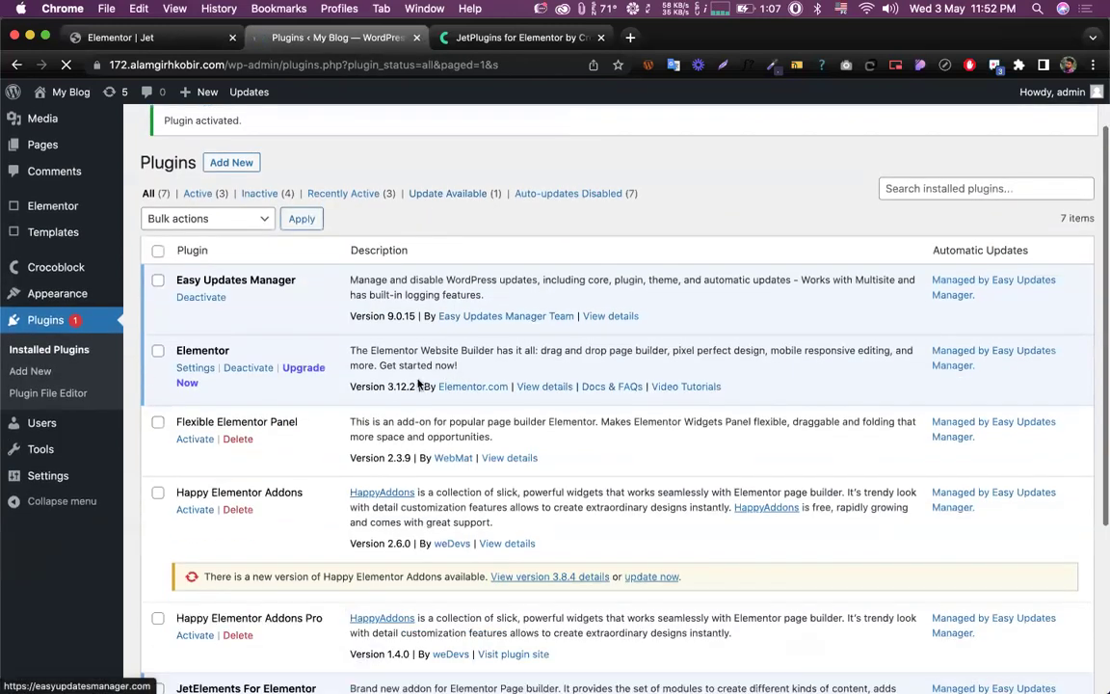
pyautogui.moveTo(388, 386); pyautogui.dragTo(425, 388)
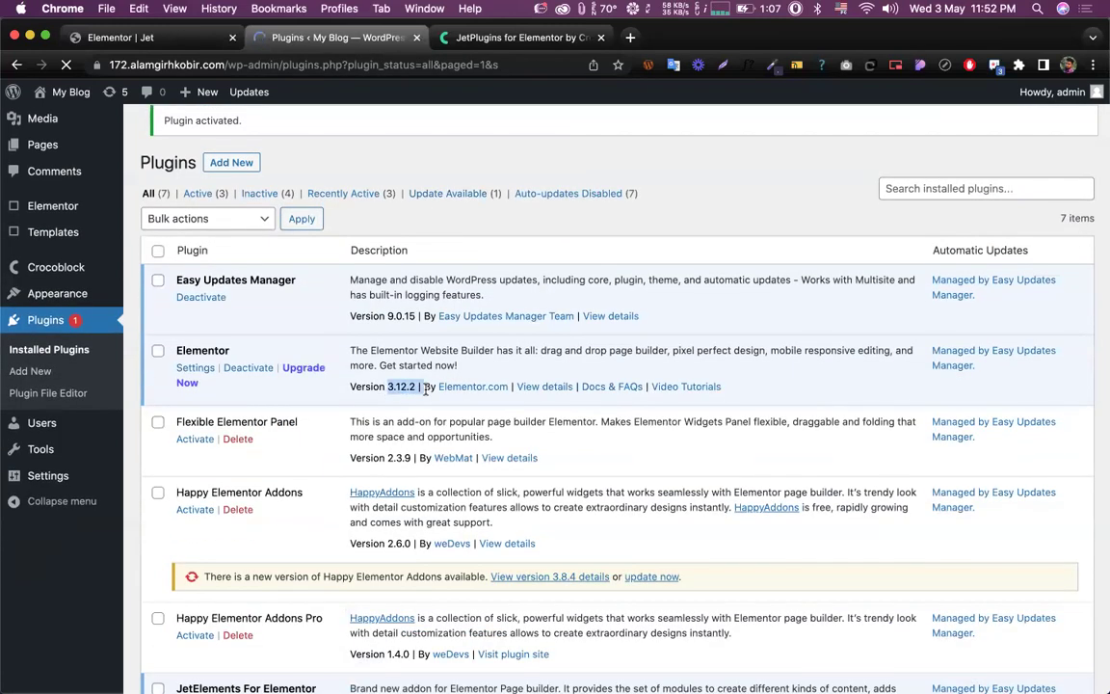
pyautogui.click(489, 344)
pyautogui.scroll(-5, 489, 344)
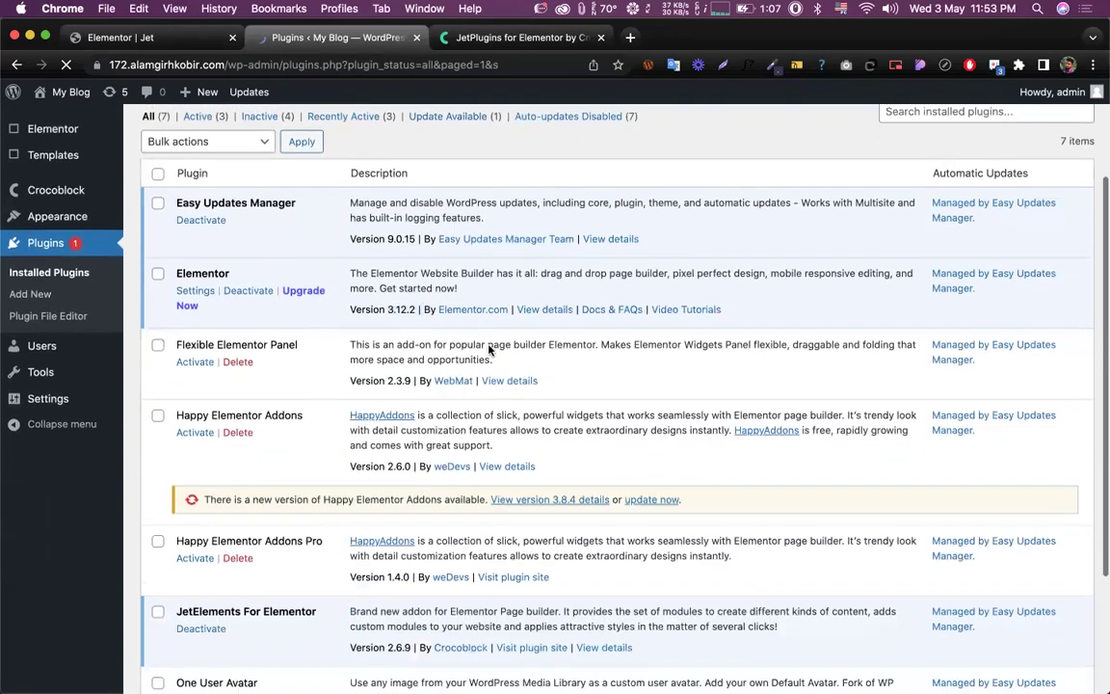
pyautogui.scroll(-1, 435, 353)
pyautogui.scroll(2, 436, 364)
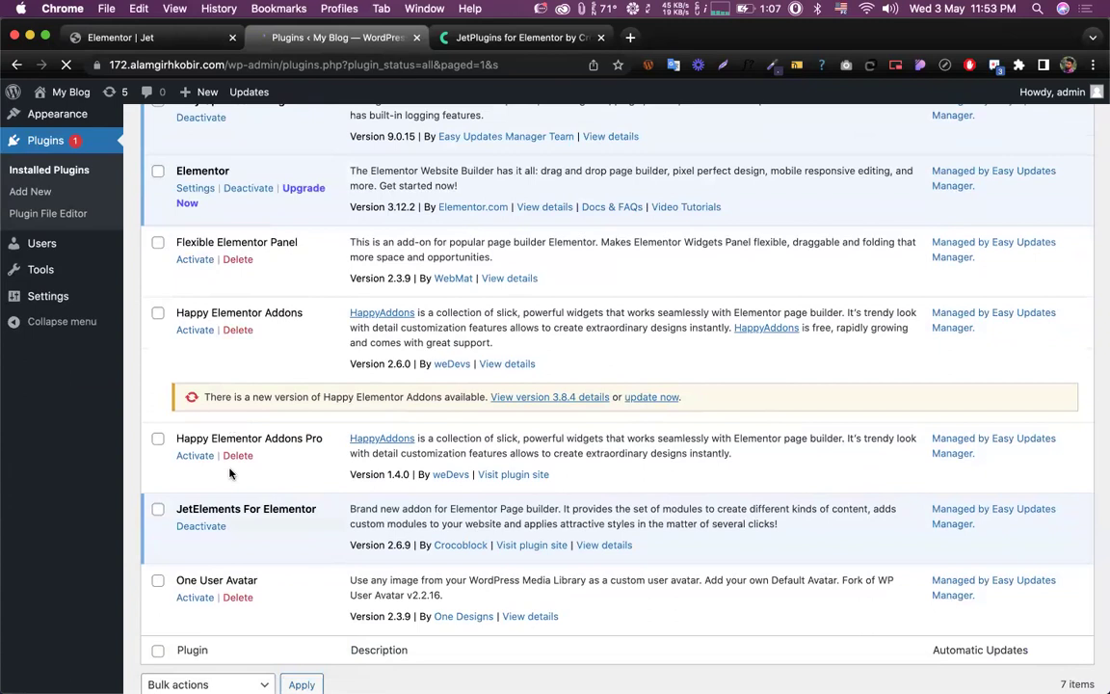
pyautogui.scroll(-2, 209, 429)
pyautogui.scroll(5, 254, 448)
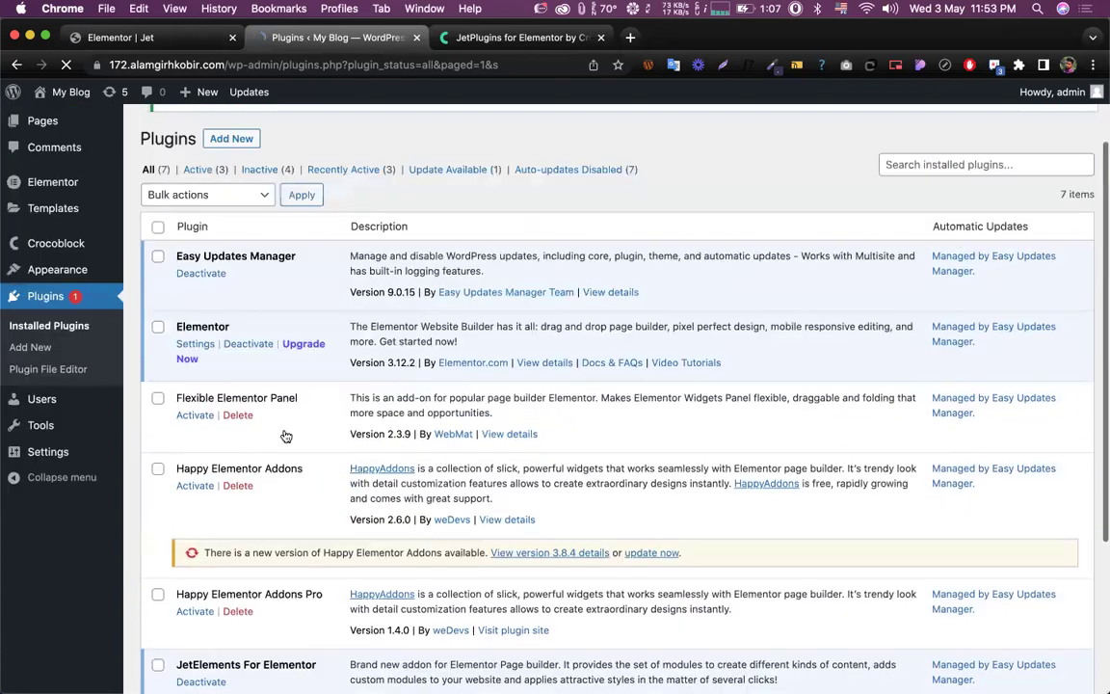
pyautogui.scroll(-4, 383, 326)
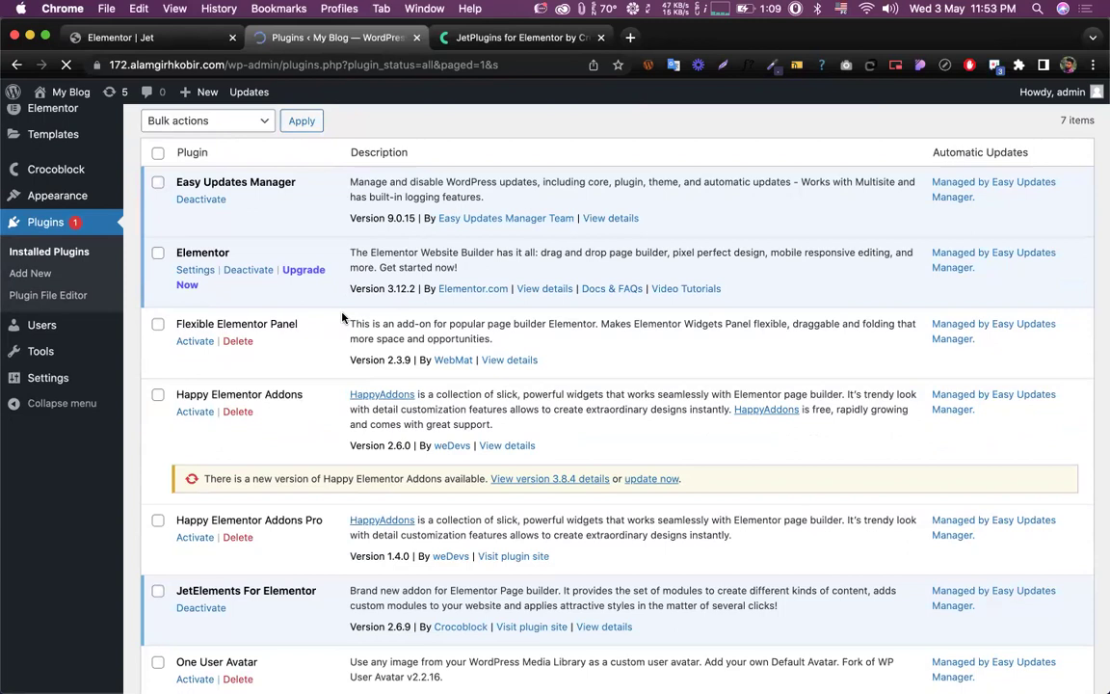
pyautogui.scroll(4, 330, 285)
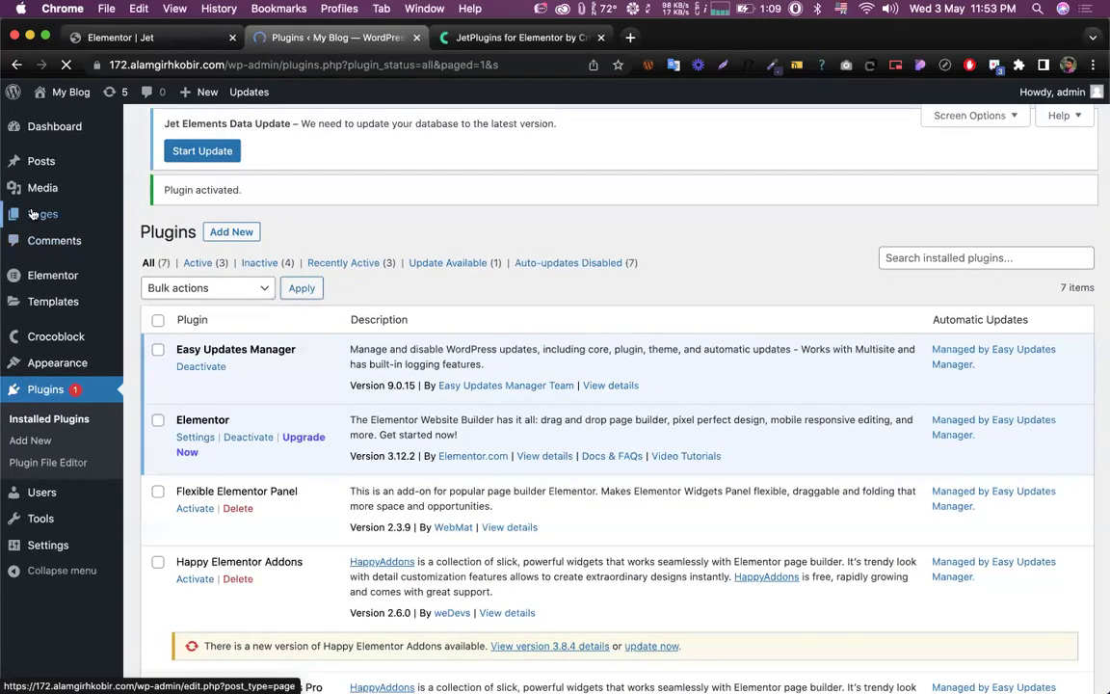
# Step: Reload the Jet page in the Elementor editor and read the announcement about activating containers
pyautogui.click(130, 64)
pyautogui.click(130, 41)
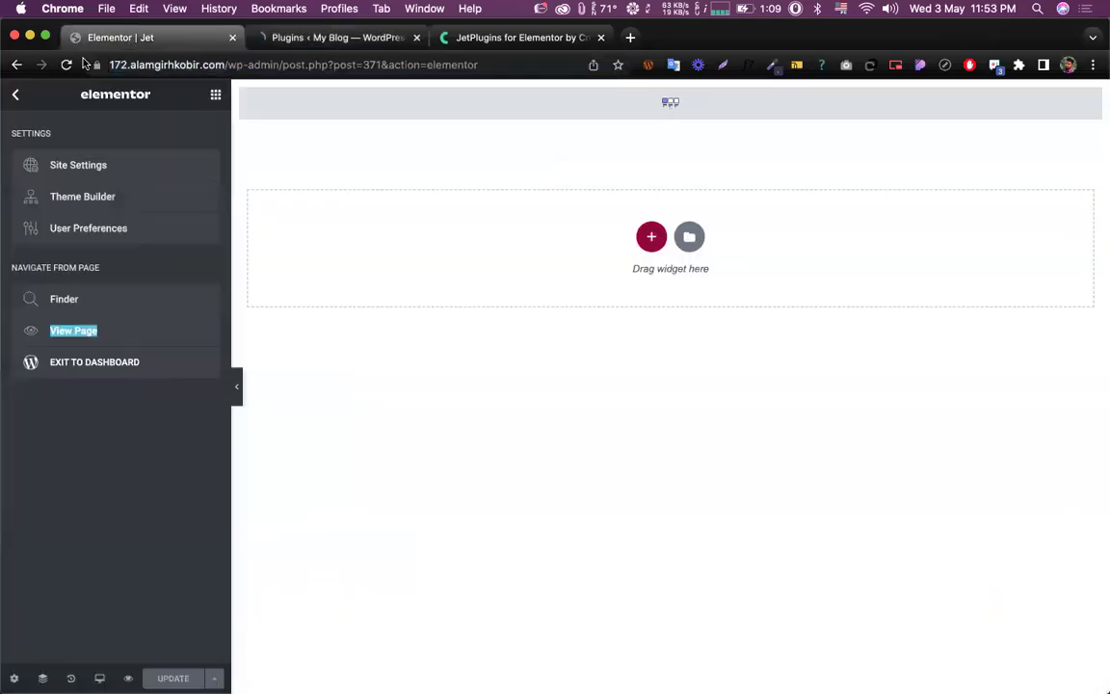
pyautogui.click(66, 66)
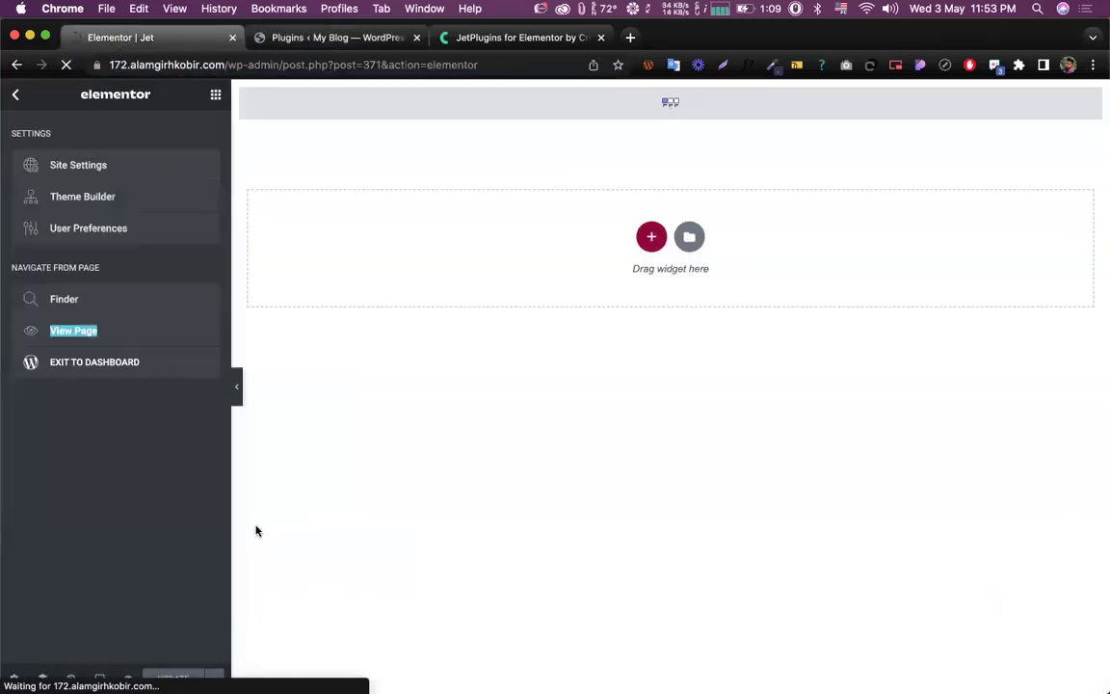
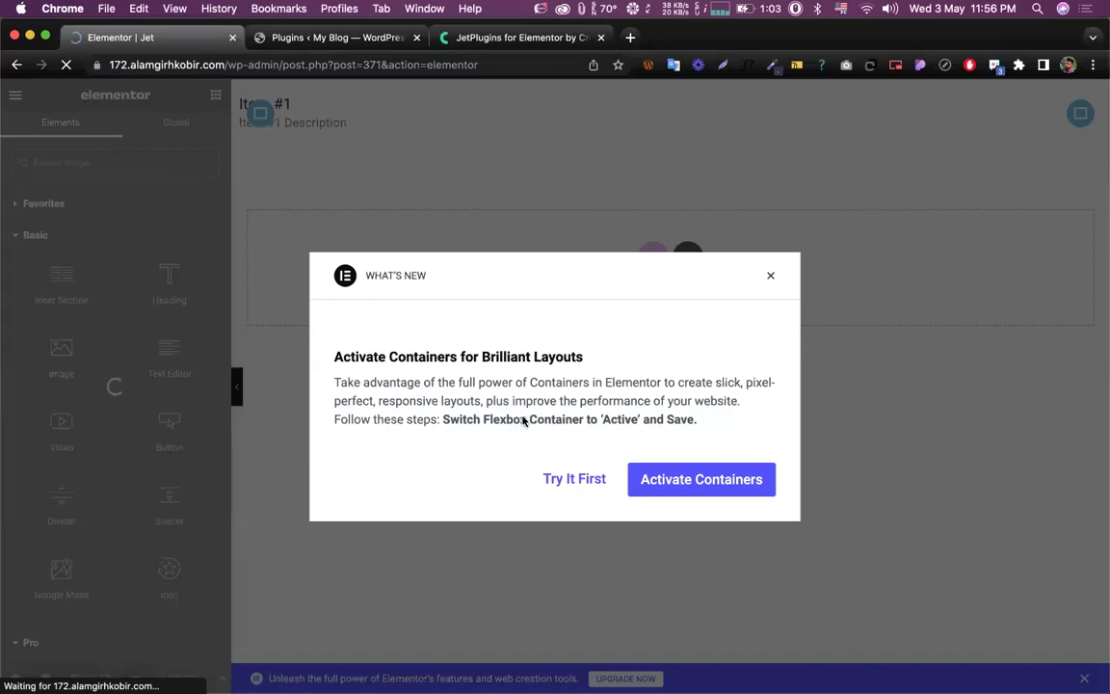
pyautogui.moveTo(696, 419); pyautogui.dragTo(439, 415)
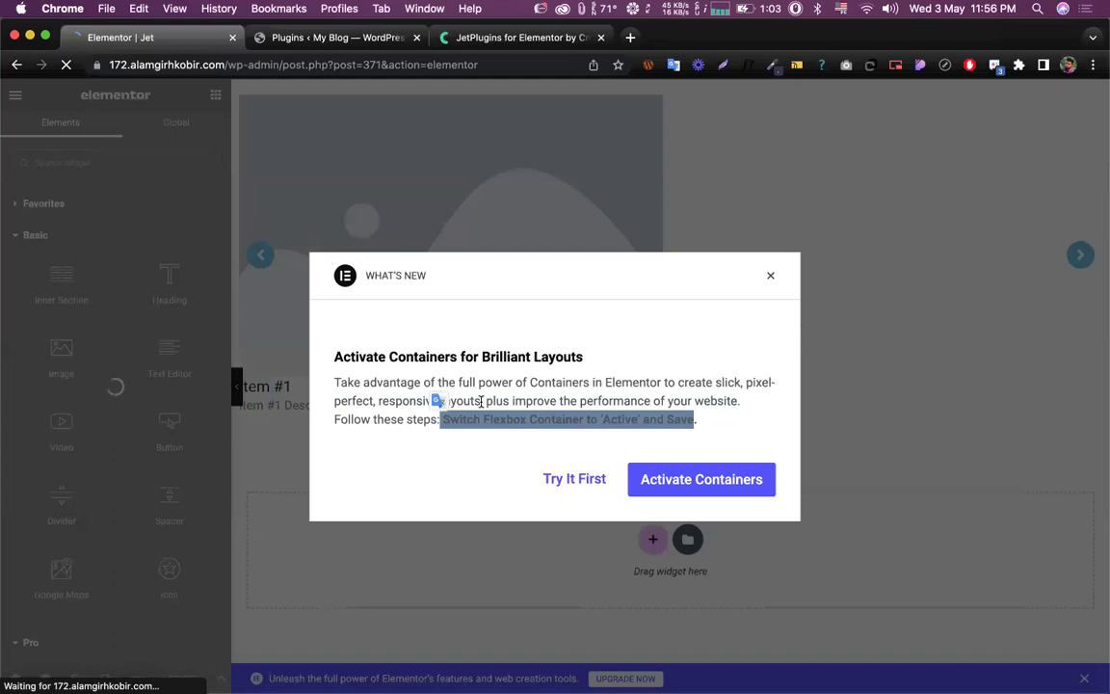
pyautogui.click(495, 357)
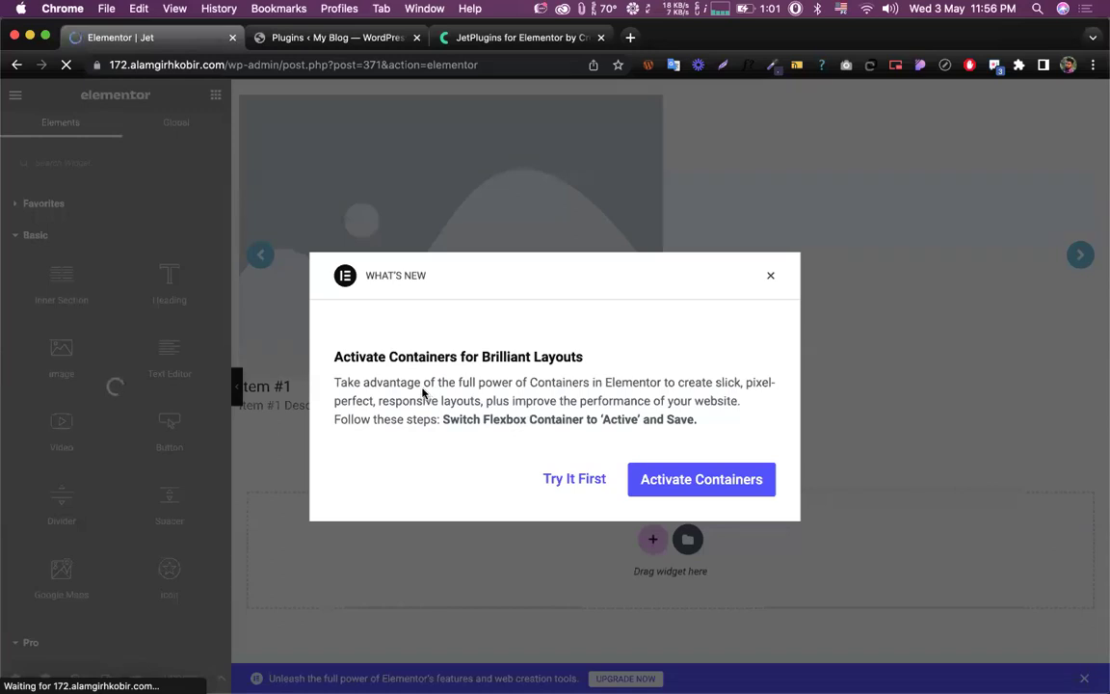
pyautogui.rightClick(173, 48)
pyautogui.click(222, 137)
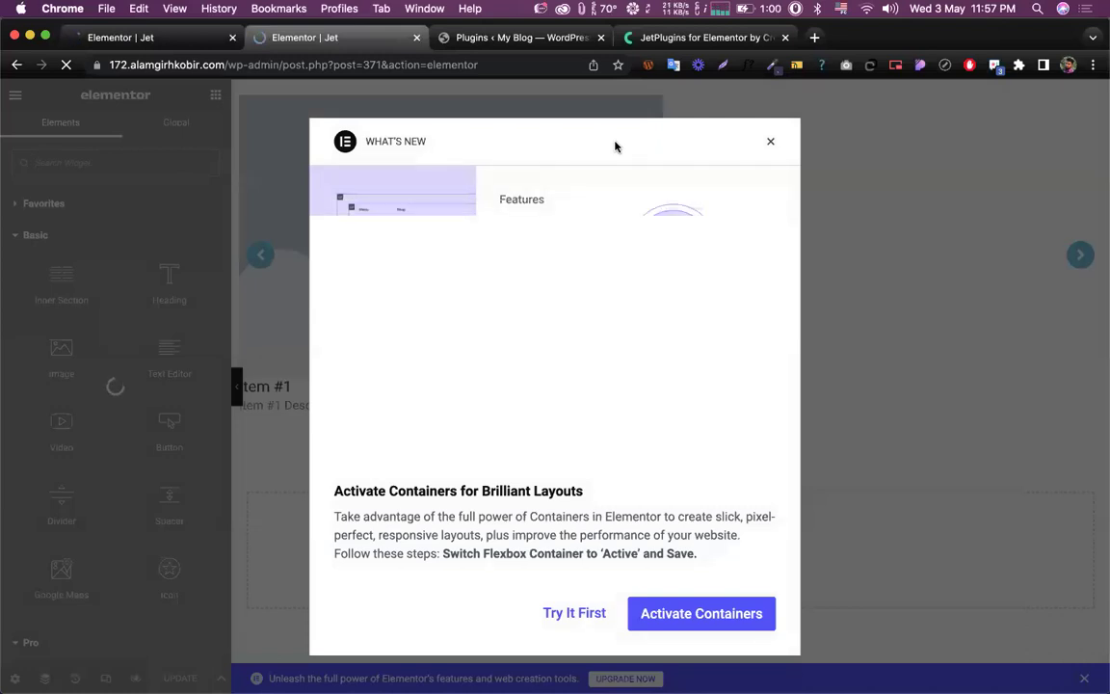
pyautogui.click(769, 142)
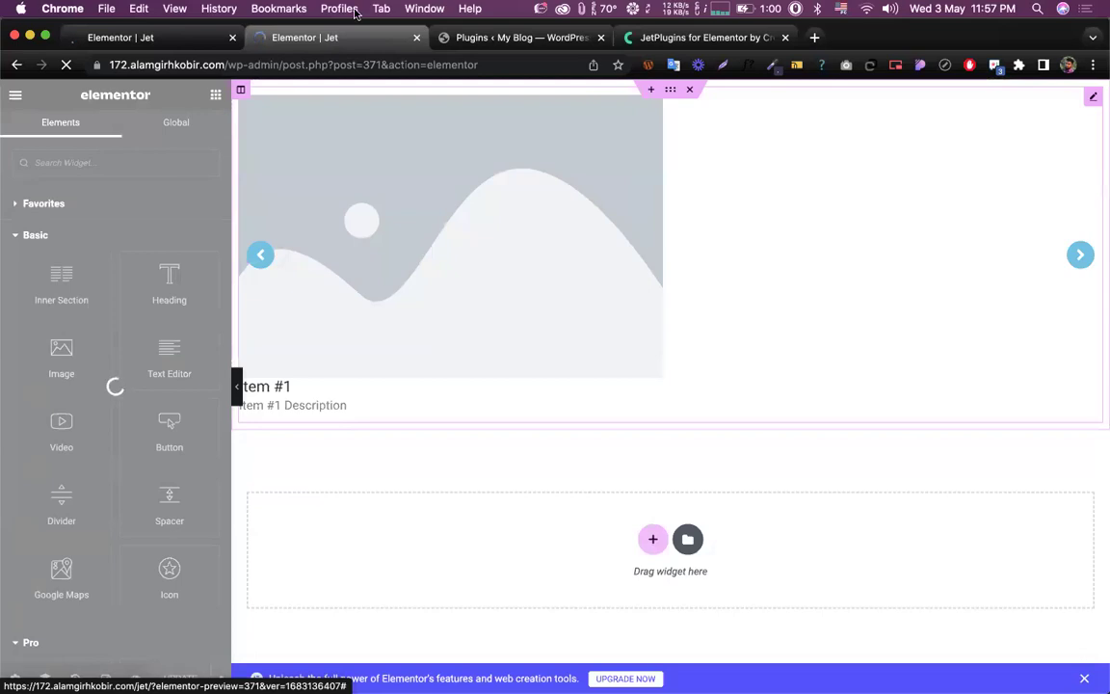
pyautogui.click(154, 40)
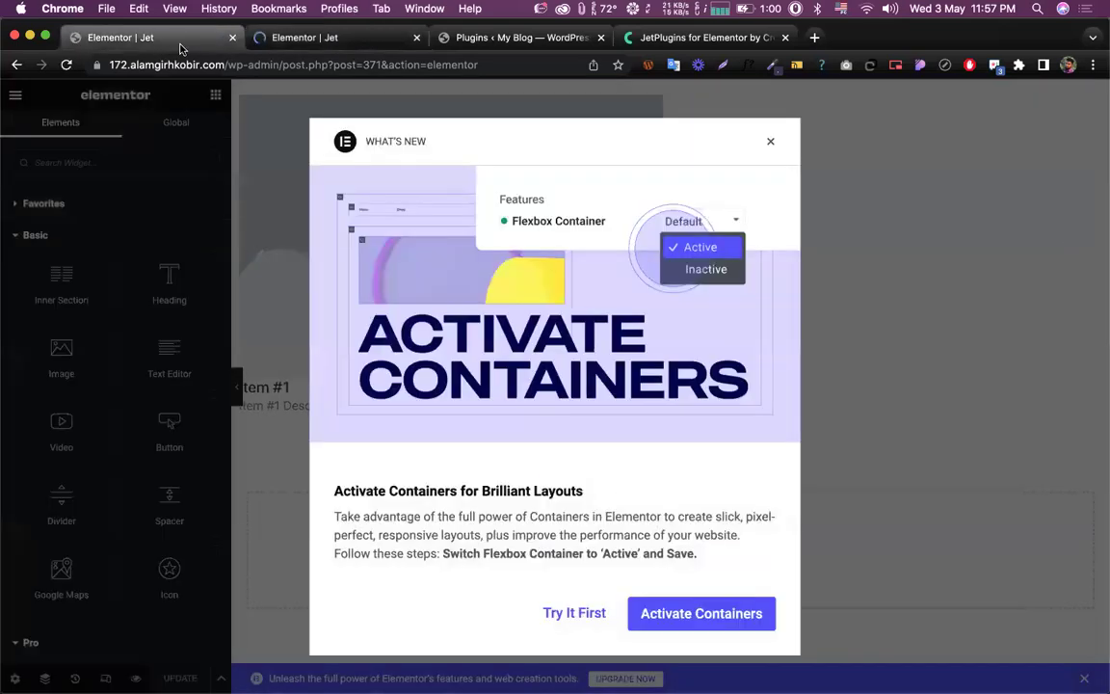
pyautogui.click(416, 37)
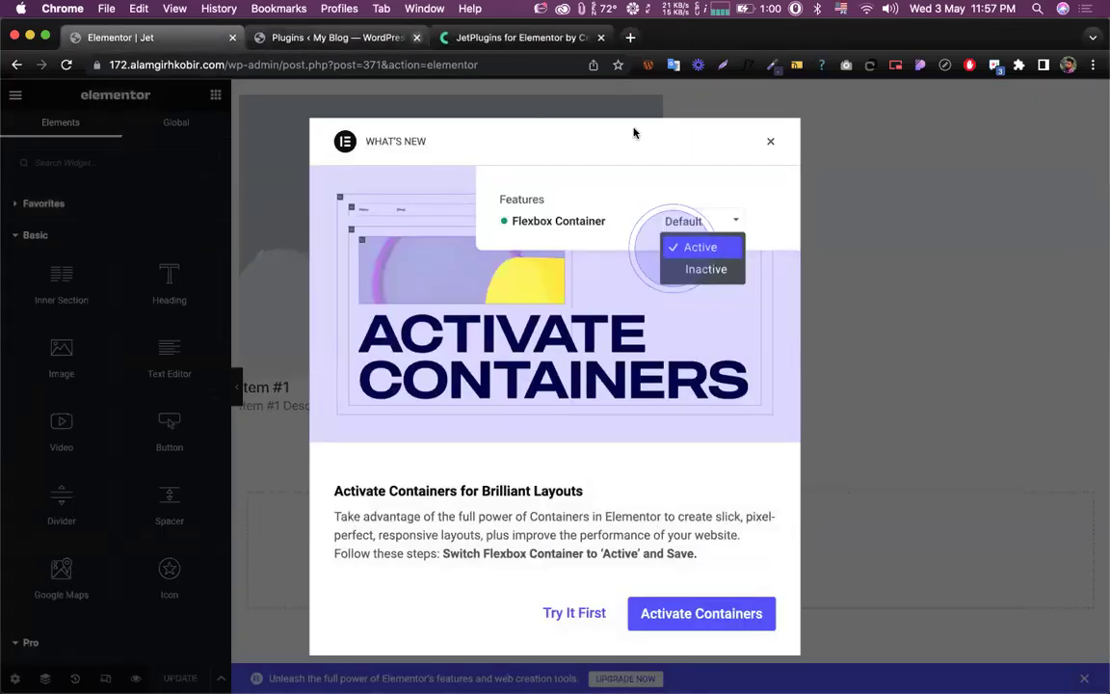
# Step: Dismiss the announcement, add a JetElements Advanced Carousel in the empty area below, and delete the old carousel section above it
pyautogui.click(770, 142)
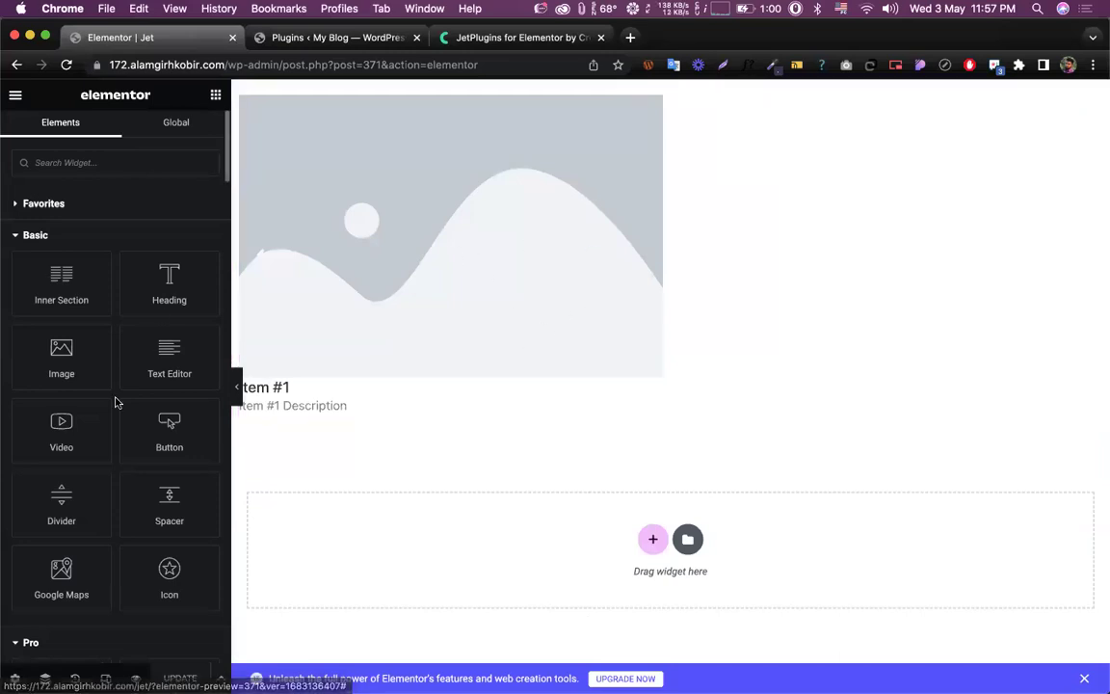
pyautogui.scroll(-10, 114, 400)
pyautogui.scroll(-10, 116, 401)
pyautogui.scroll(2, 116, 400)
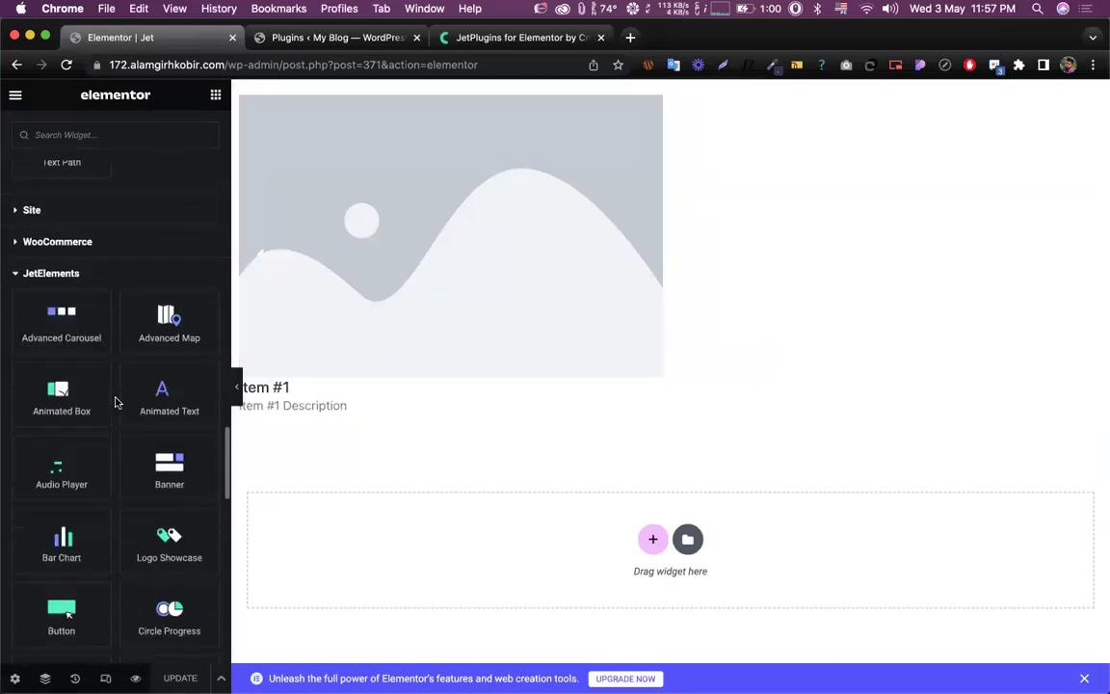
pyautogui.moveTo(63, 321); pyautogui.dragTo(364, 496)
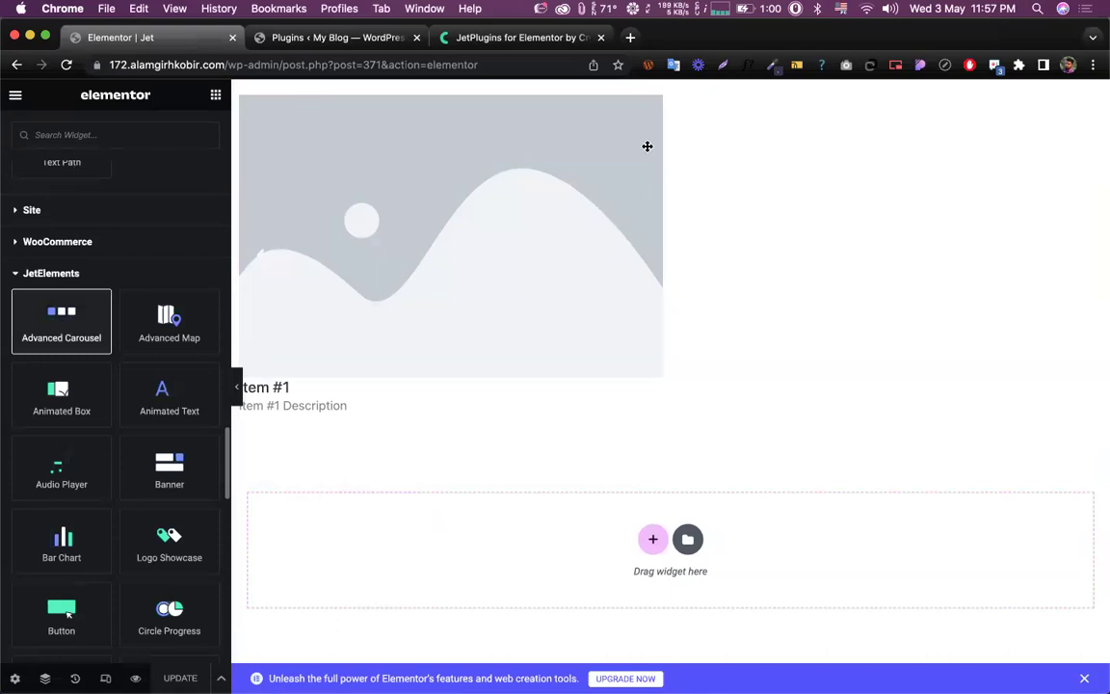
pyautogui.click(689, 90)
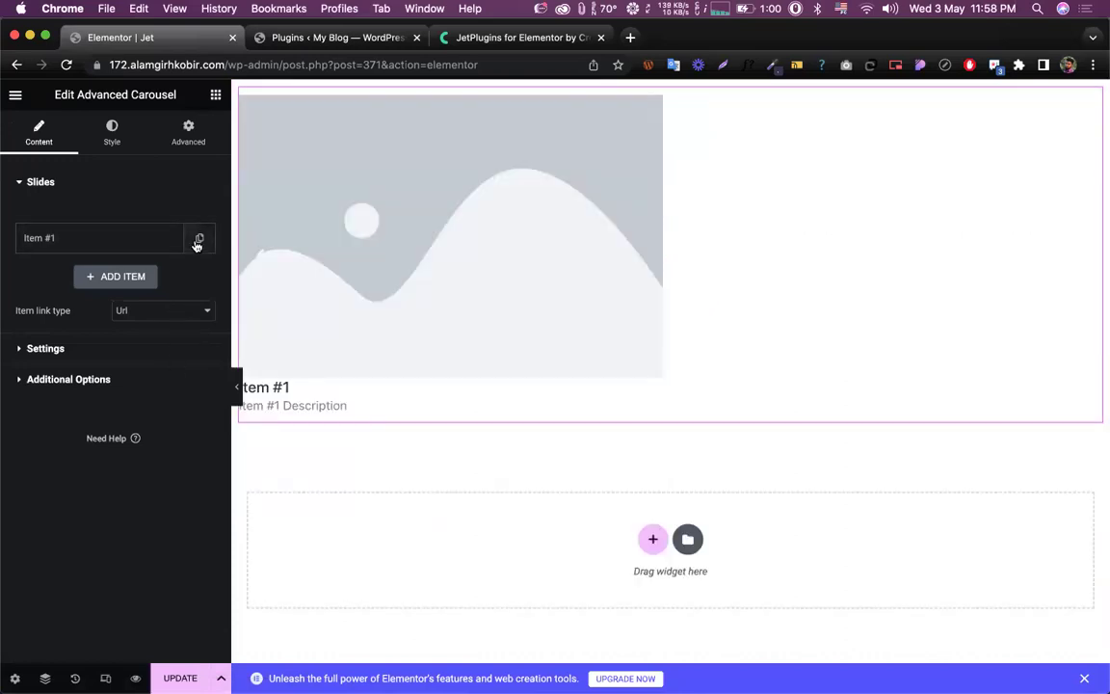
# Step: Set the carousel's Item #1 image to Wave-1.png from the media library and duplicate that slide
pyautogui.click(121, 253)
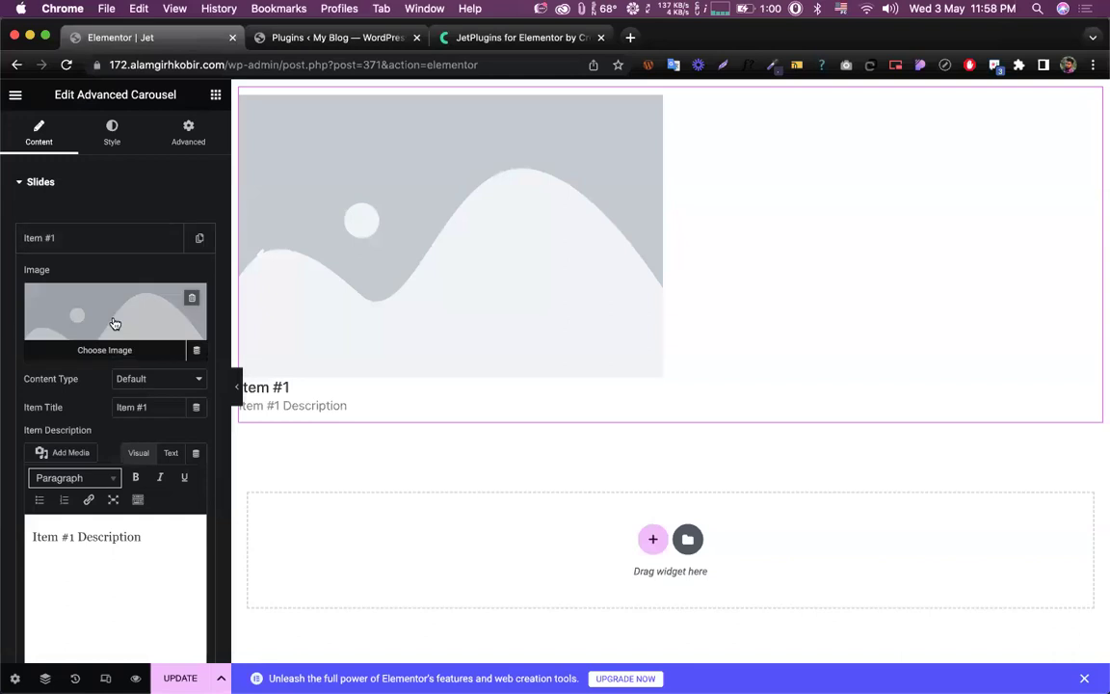
pyautogui.click(113, 320)
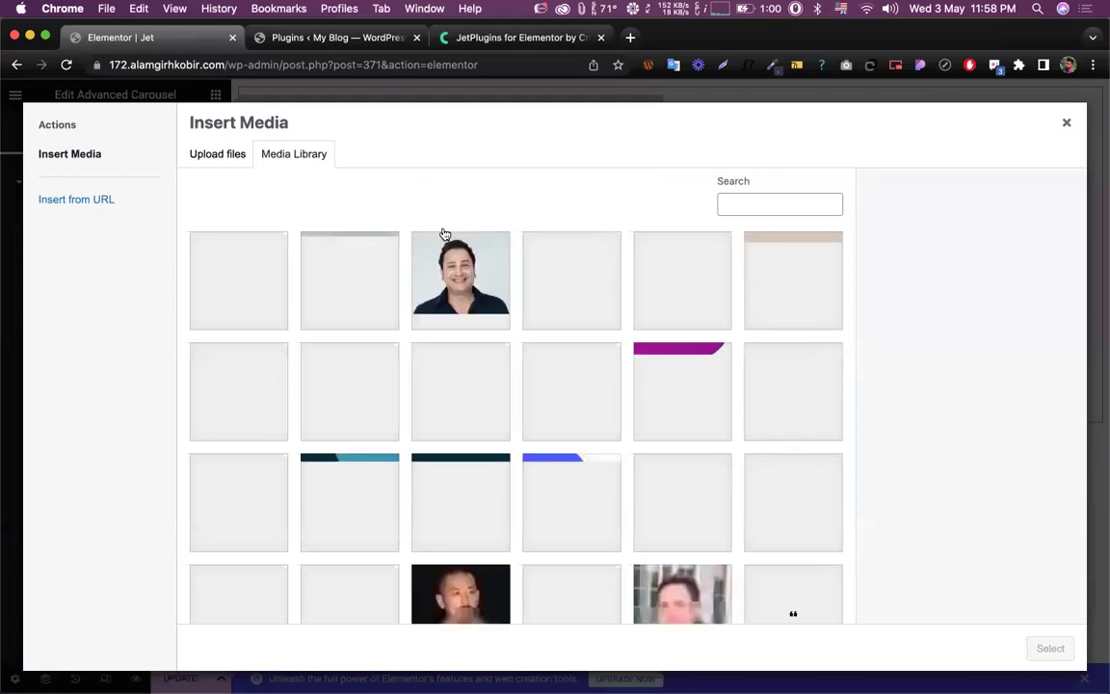
pyautogui.click(688, 386)
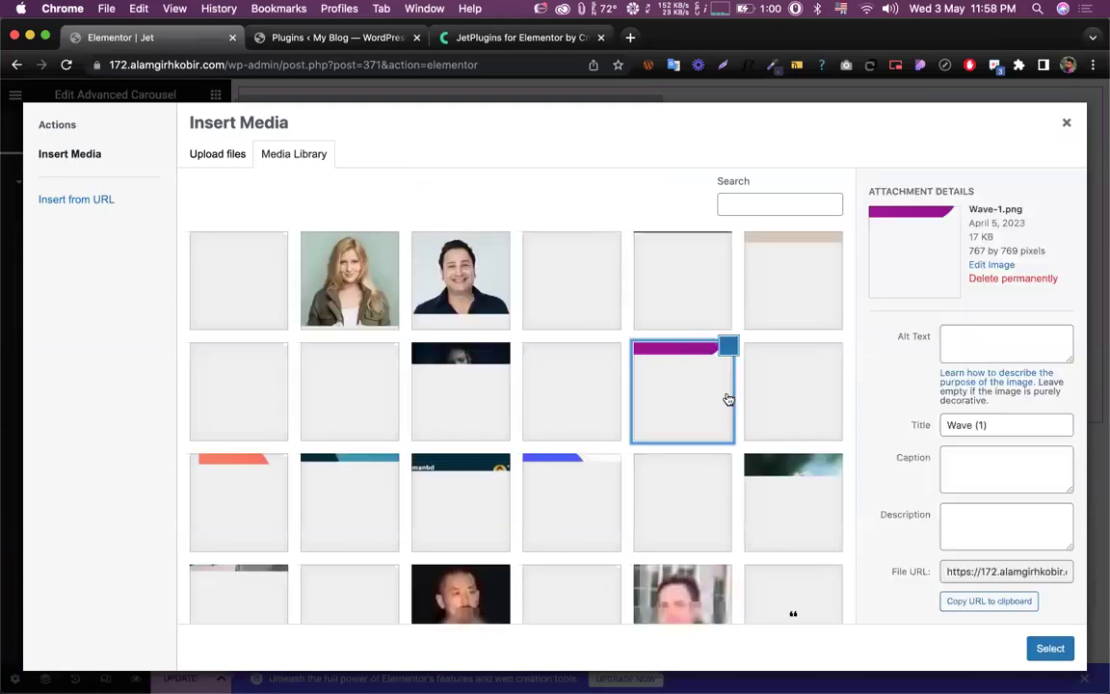
pyautogui.click(1050, 648)
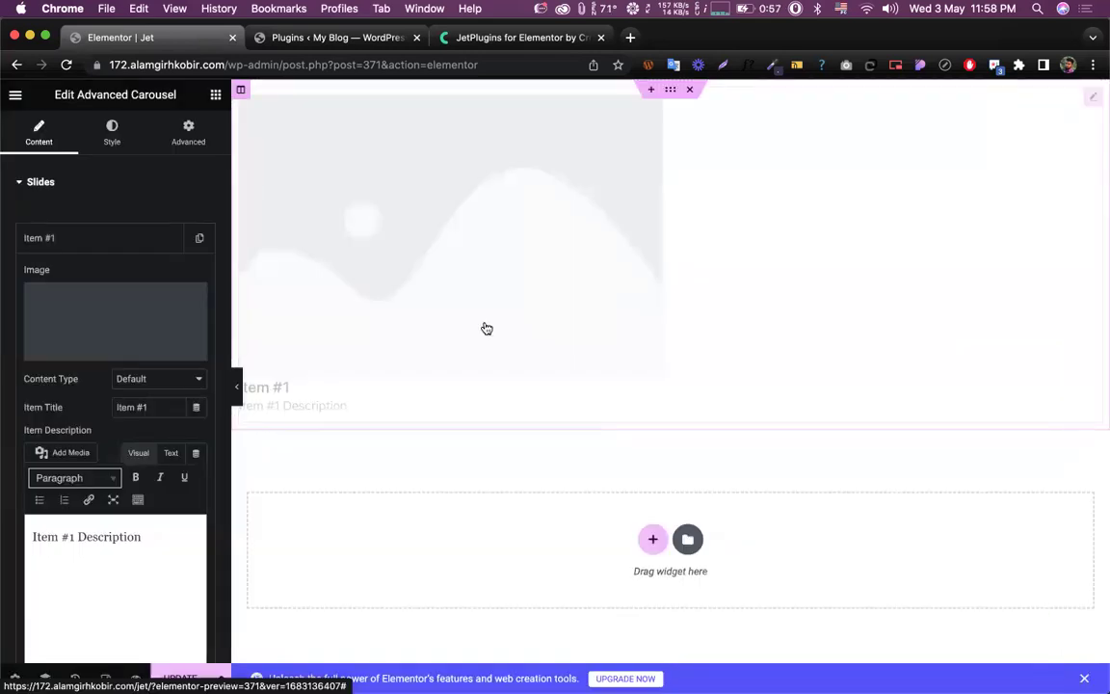
pyautogui.click(45, 237)
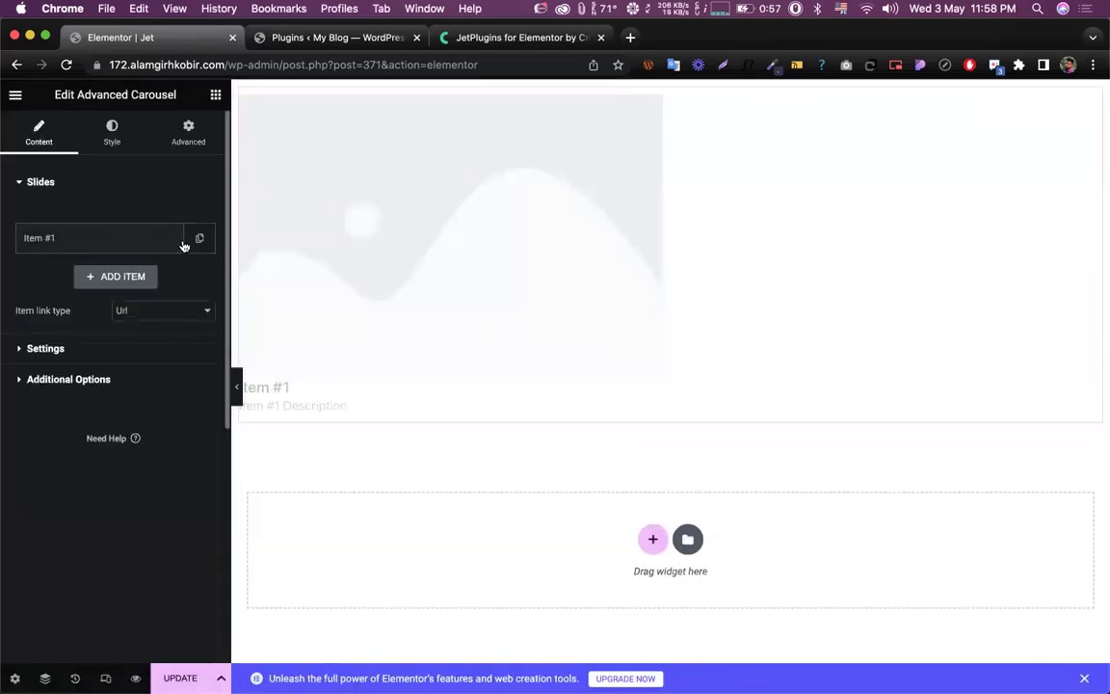
pyautogui.click(198, 238)
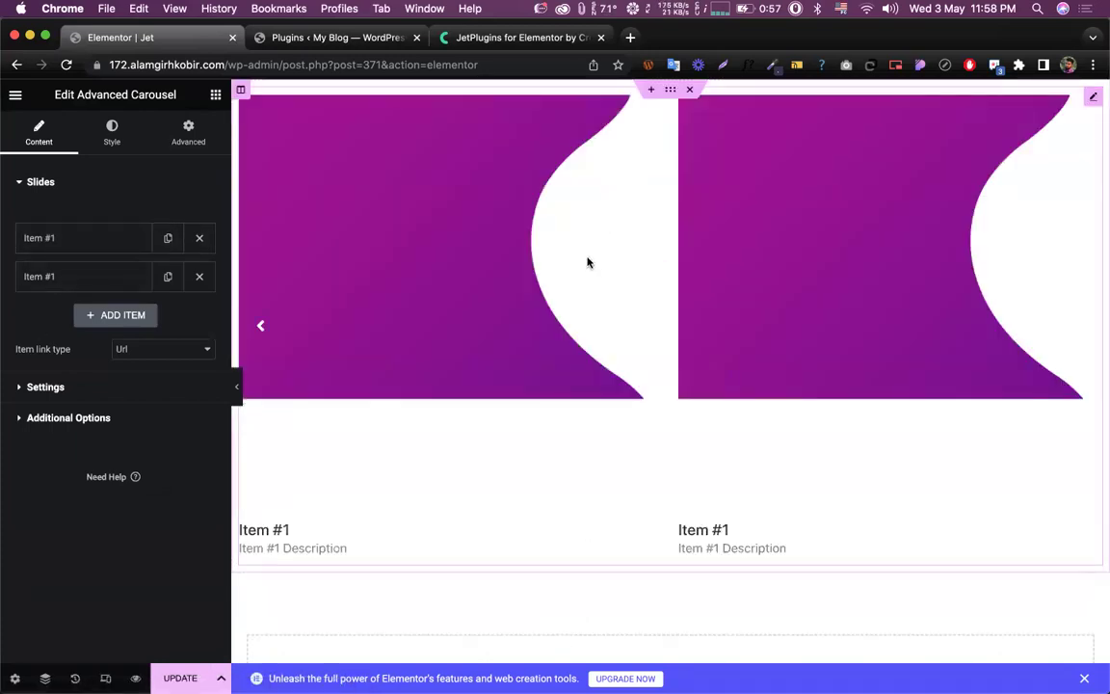
# Step: Duplicate the Item #1 slide three more times so the Advanced Carousel has five slides
pyautogui.click(165, 279)
pyautogui.click(163, 318)
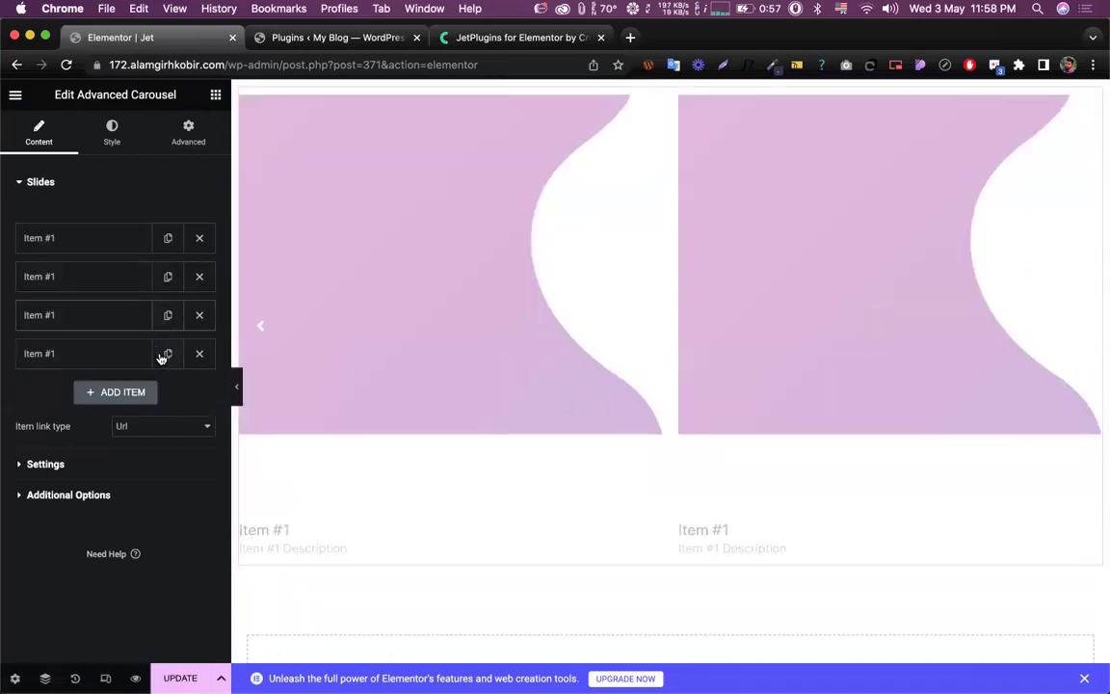
pyautogui.click(162, 356)
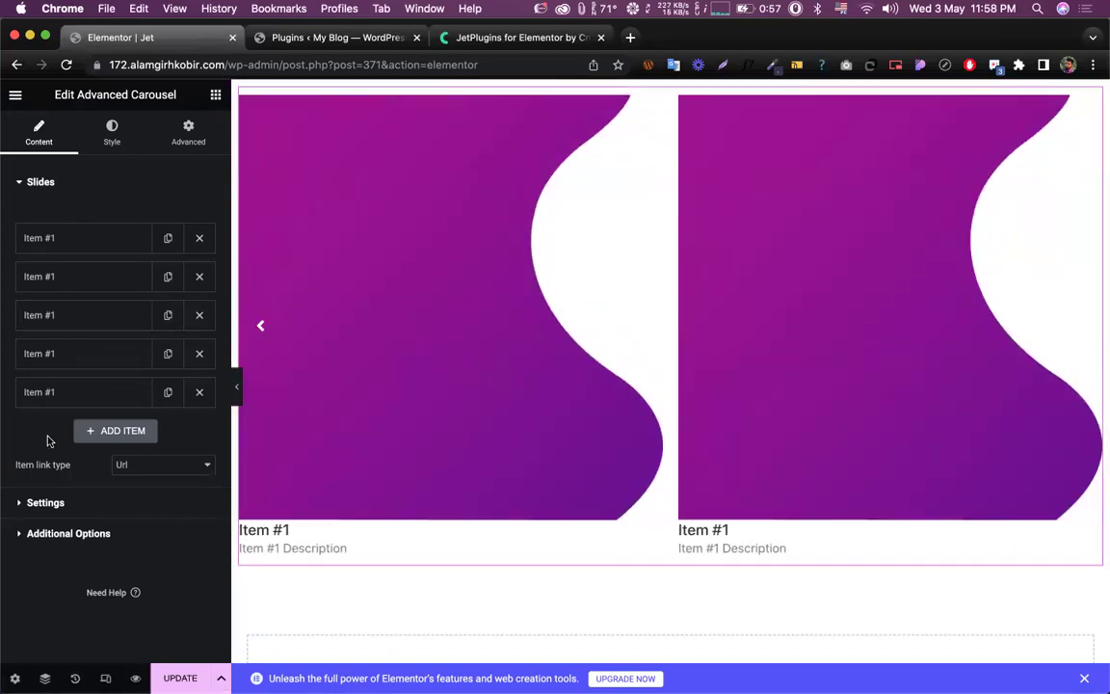
# Step: Compare the Banners and Simple items layouts in the carousel's settings and choose Banners
pyautogui.click(42, 503)
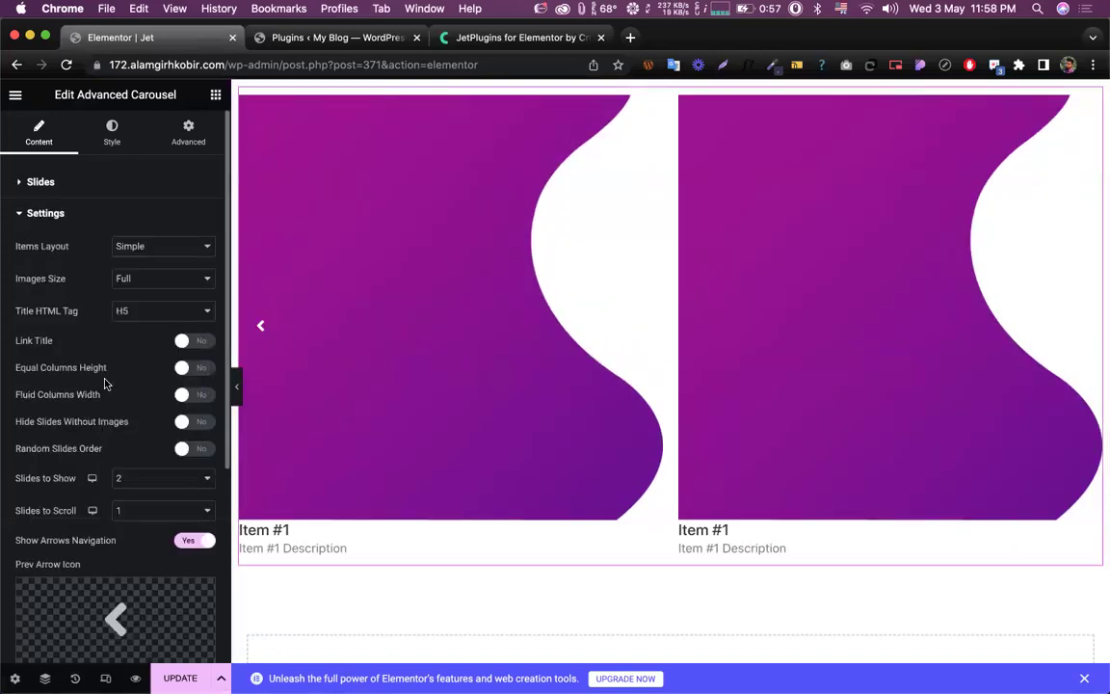
pyautogui.click(136, 245)
pyautogui.click(137, 236)
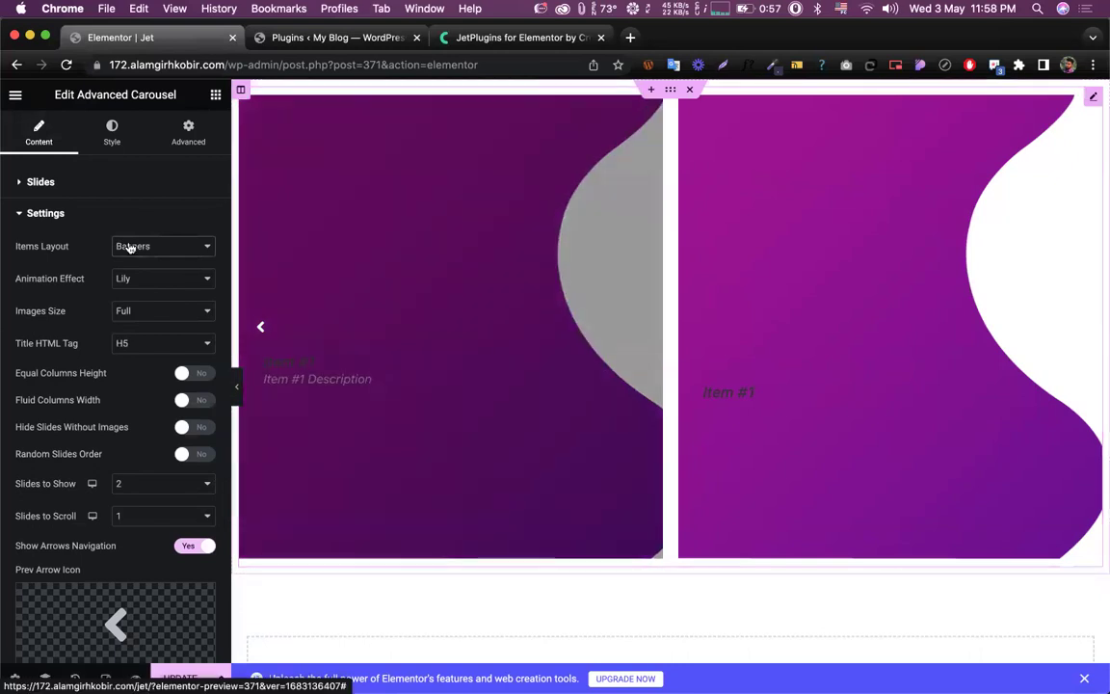
pyautogui.click(130, 247)
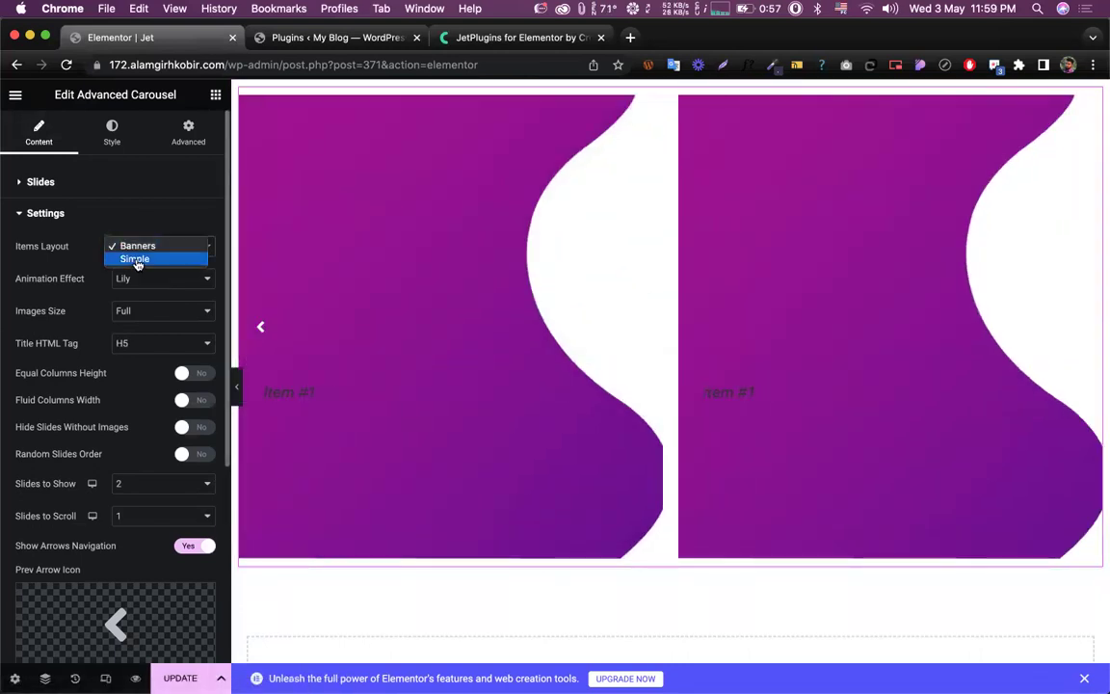
pyautogui.click(135, 259)
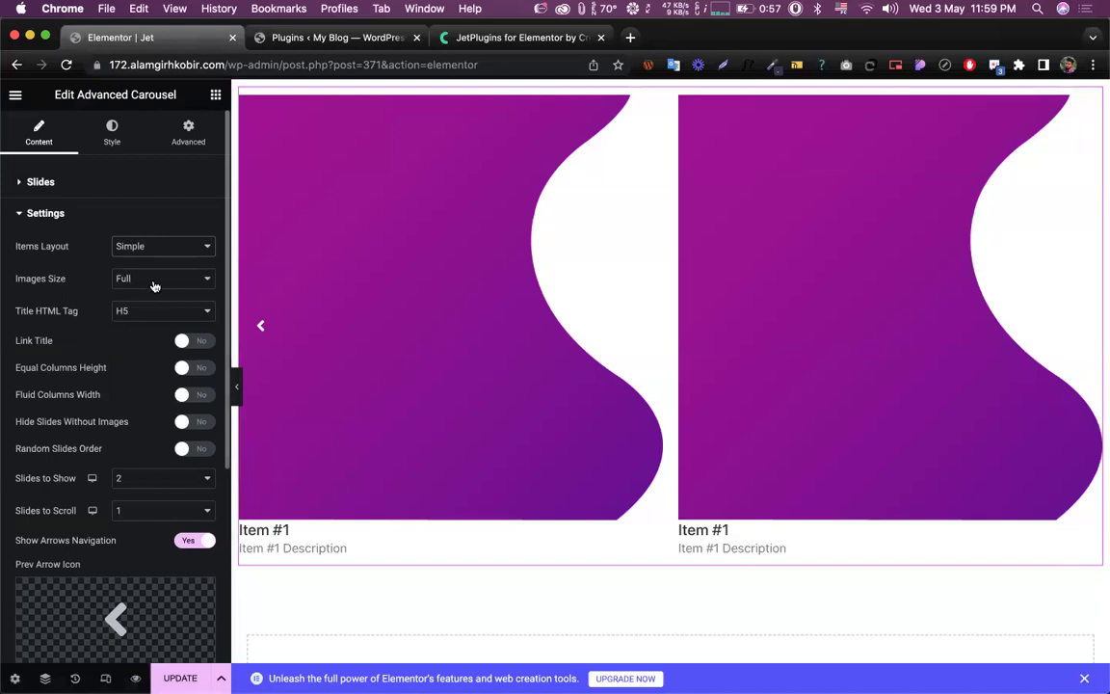
pyautogui.click(149, 248)
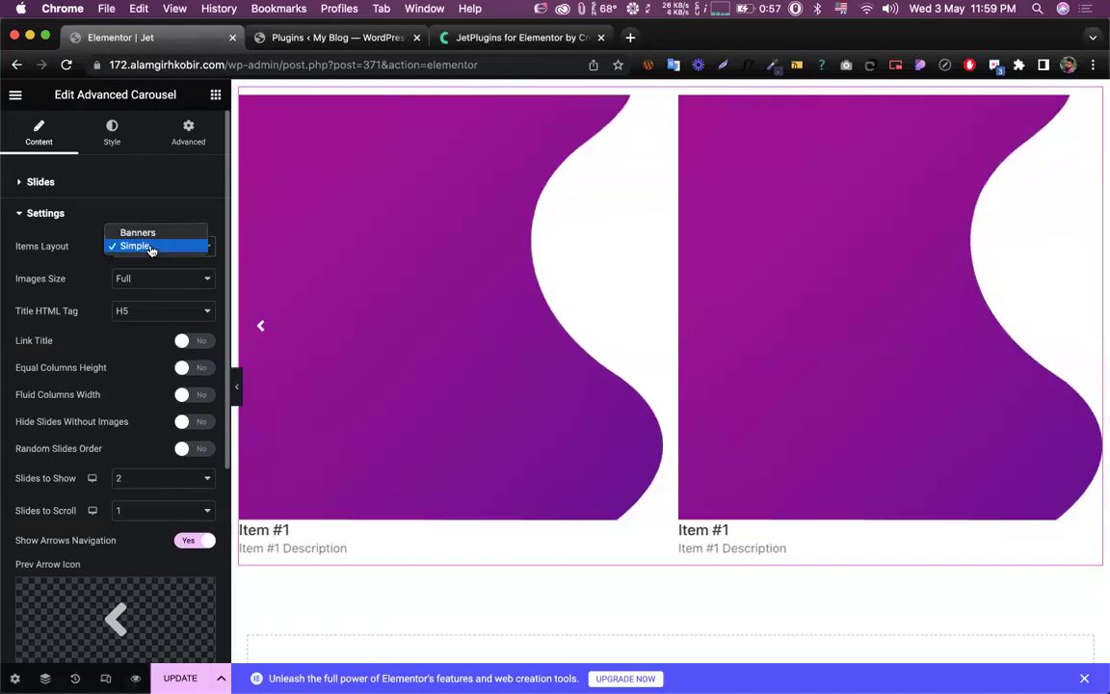
pyautogui.click(137, 234)
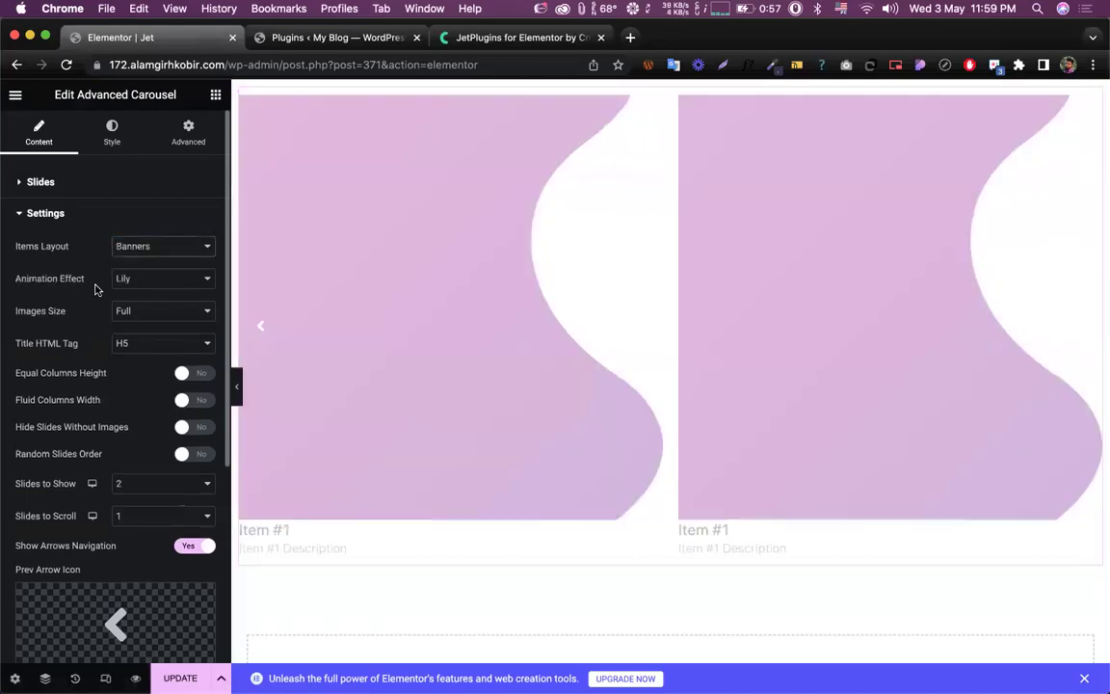
# Step: Try showing three slides at once in the carousel, and set Slides to Show to 1
pyautogui.scroll(-2, 95, 289)
pyautogui.scroll(-1, 93, 318)
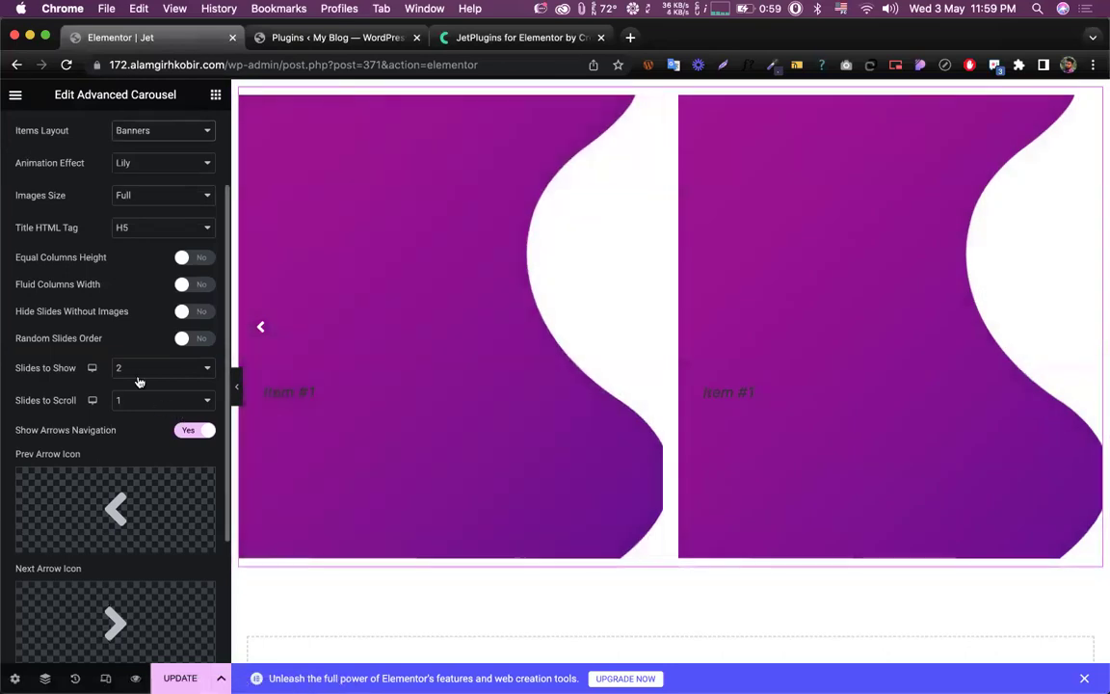
pyautogui.click(134, 371)
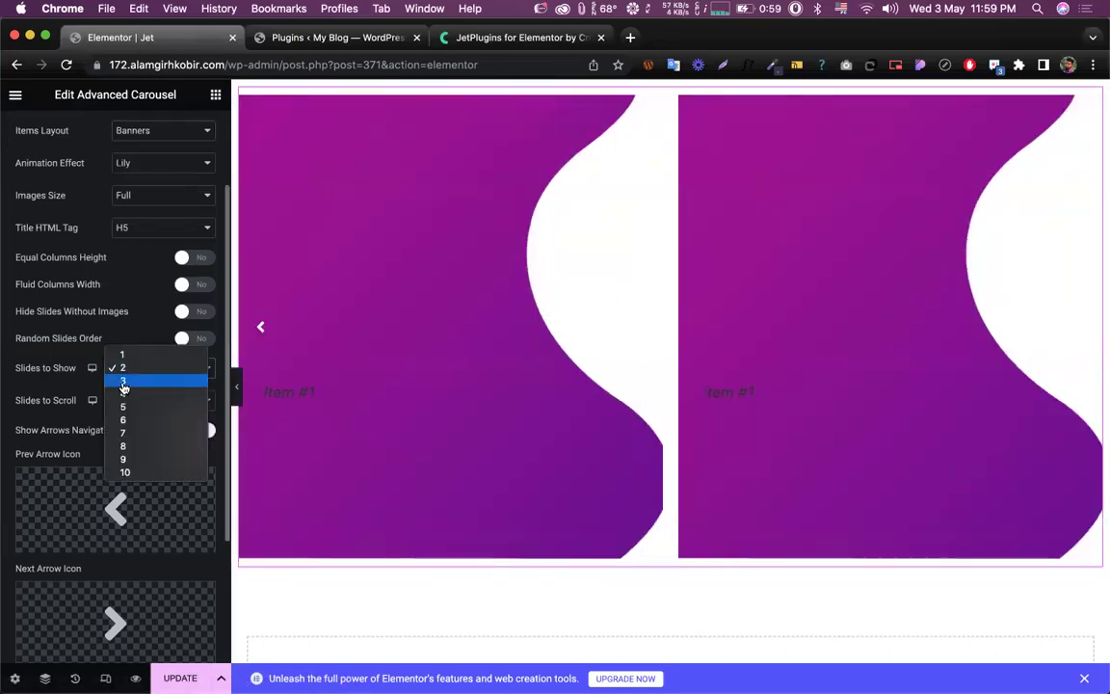
pyautogui.click(123, 383)
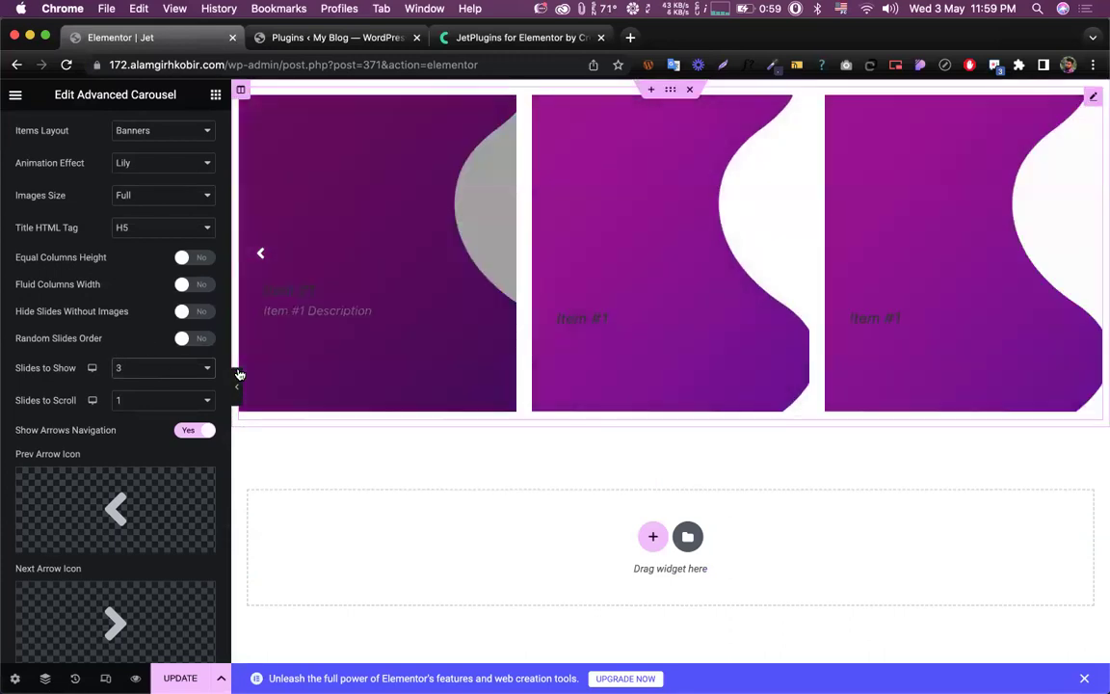
pyautogui.click(179, 367)
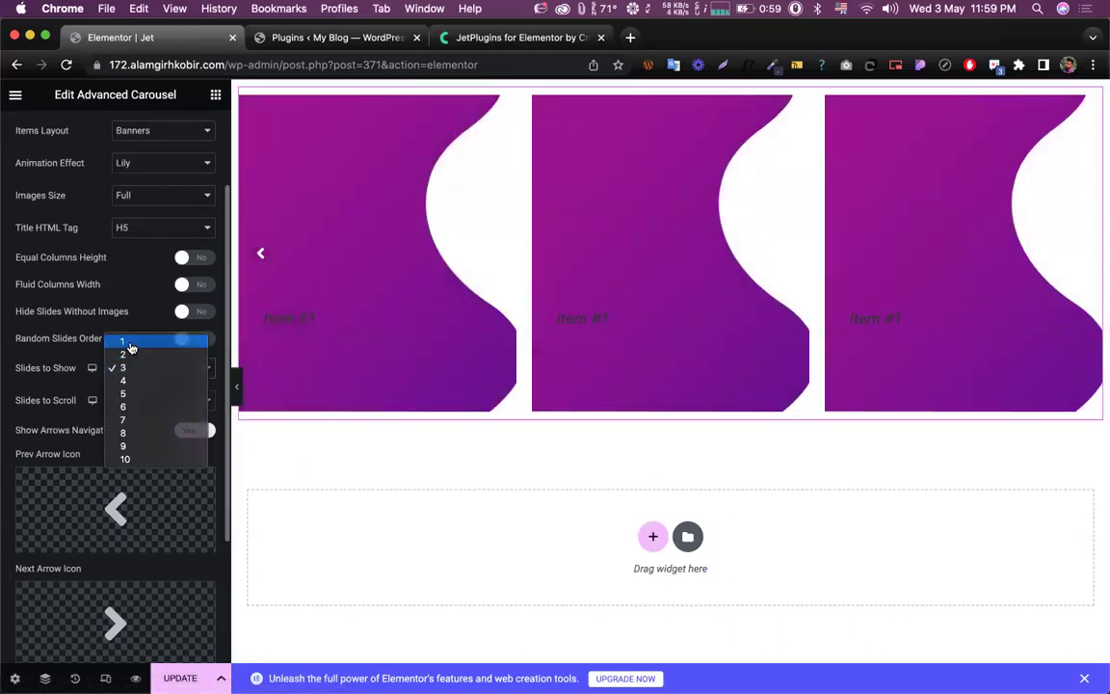
pyautogui.click(127, 342)
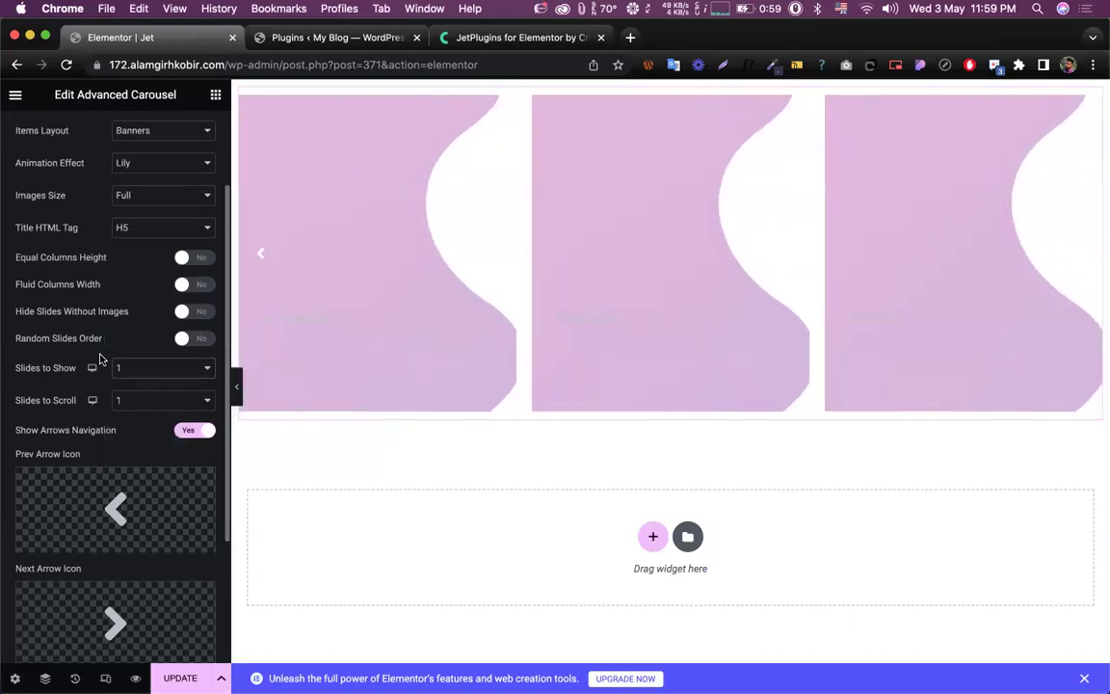
# Step: Try a Slides to Scroll value of 3 and advance the carousel preview to test it
pyautogui.scroll(-3, 438, 379)
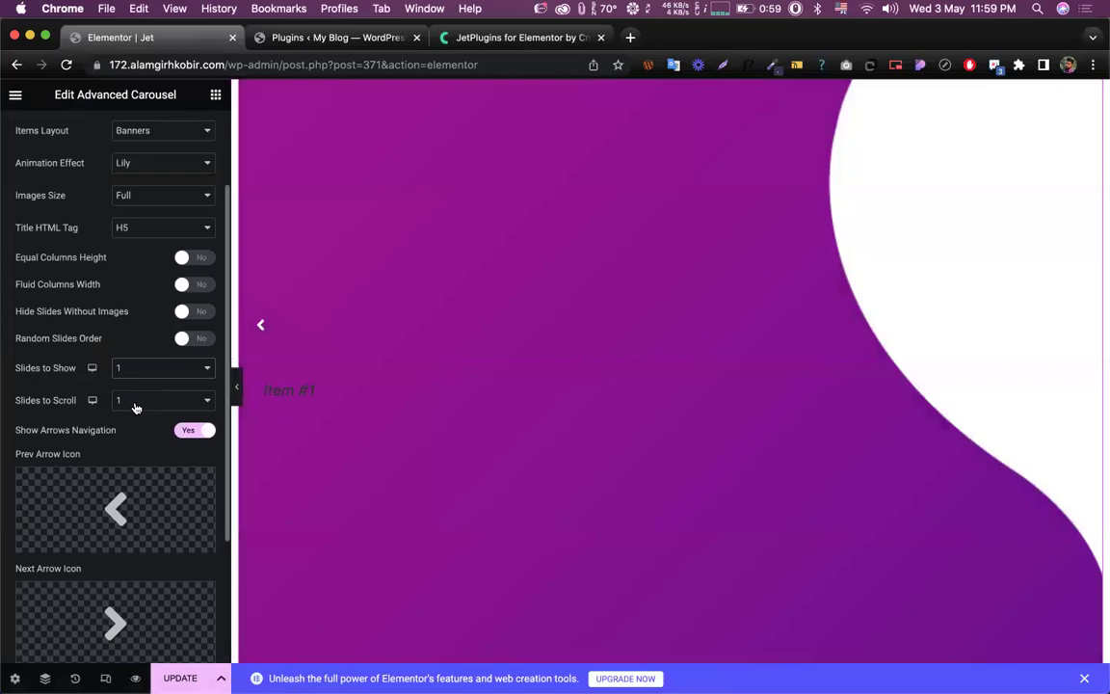
pyautogui.click(136, 401)
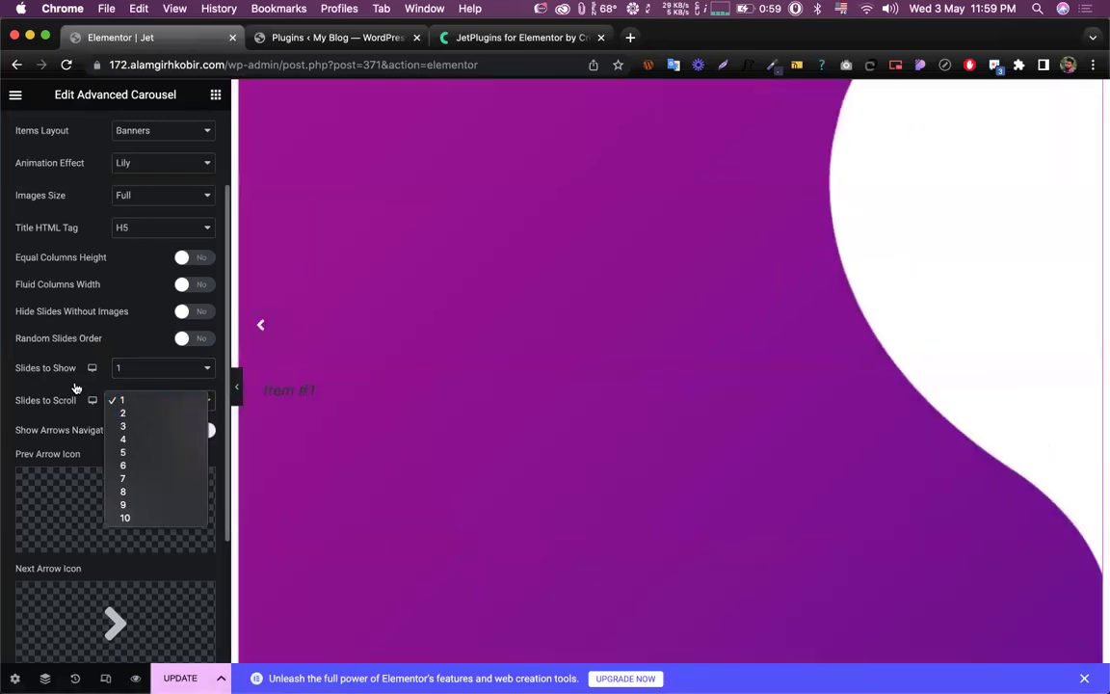
pyautogui.click(79, 386)
pyautogui.click(132, 402)
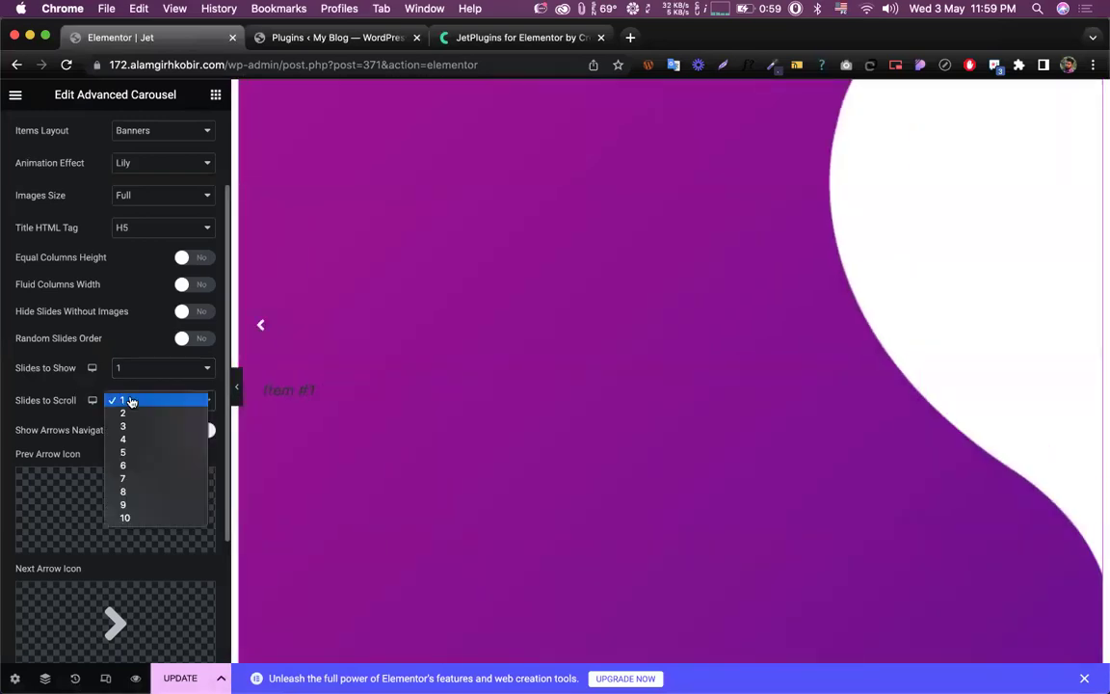
pyautogui.click(125, 428)
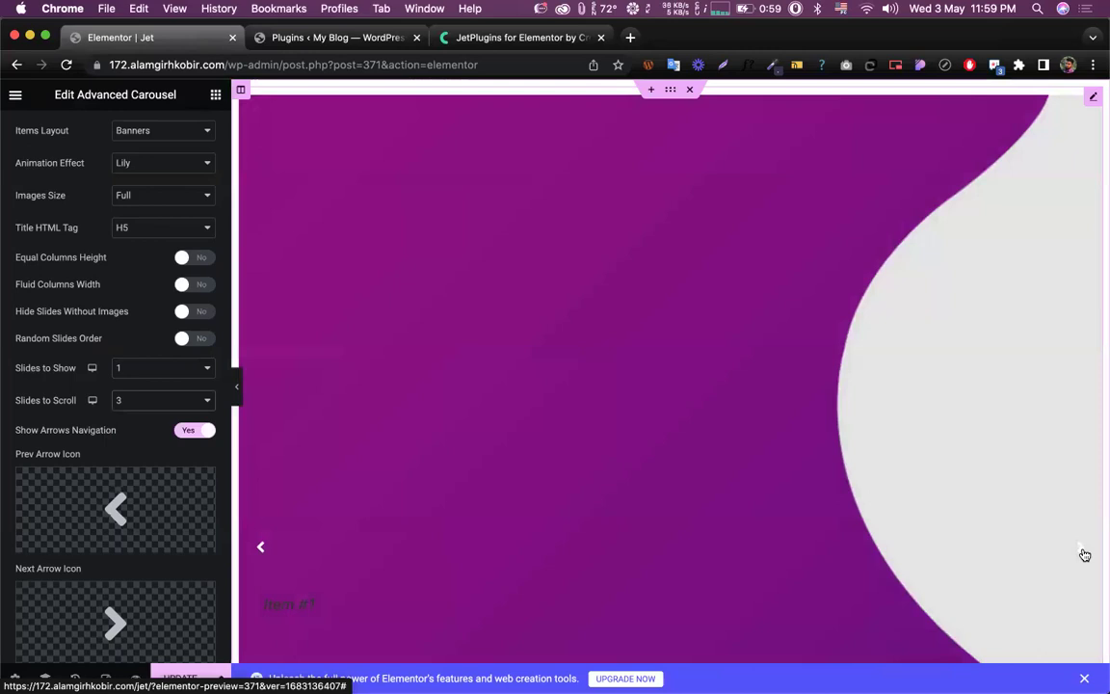
pyautogui.click(1084, 548)
pyautogui.click(1084, 555)
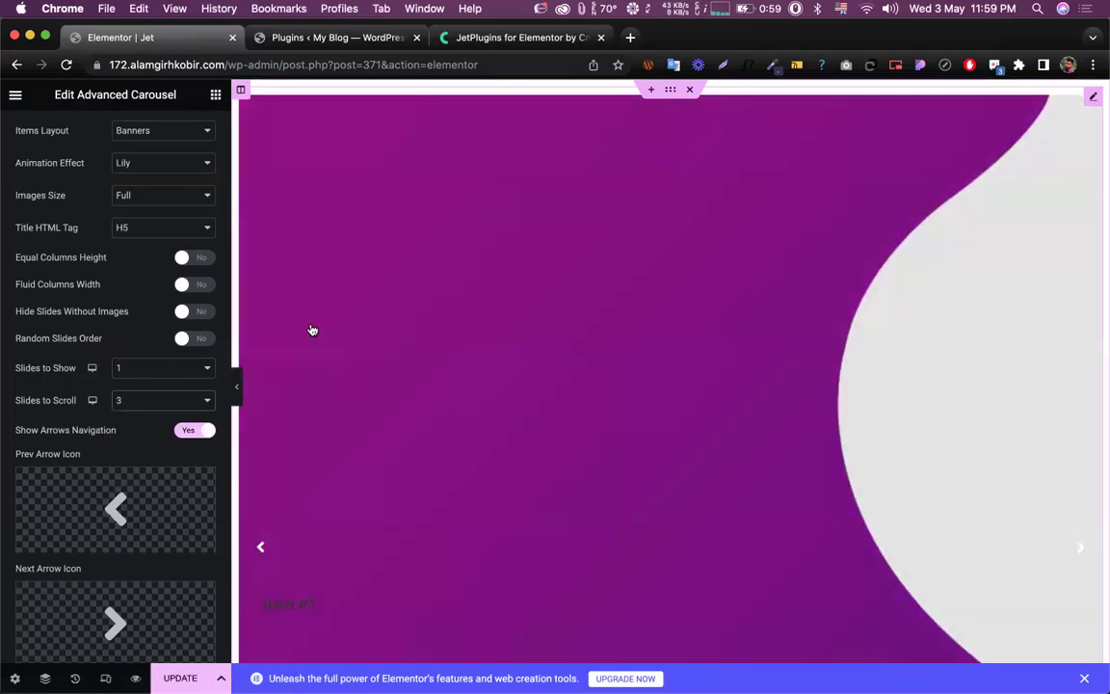
# Step: Set Slides to Scroll to 1, review the carousel's navigation settings, and update the page
pyautogui.scroll(-2, 78, 383)
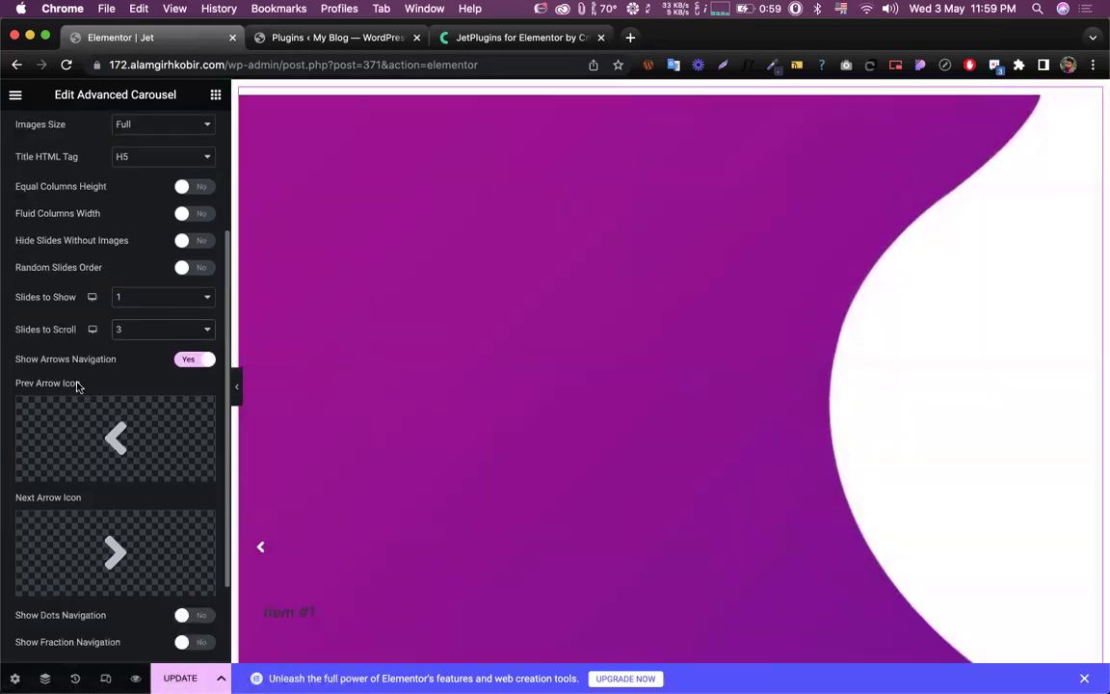
pyautogui.click(141, 336)
pyautogui.click(114, 306)
pyautogui.scroll(-3, 134, 354)
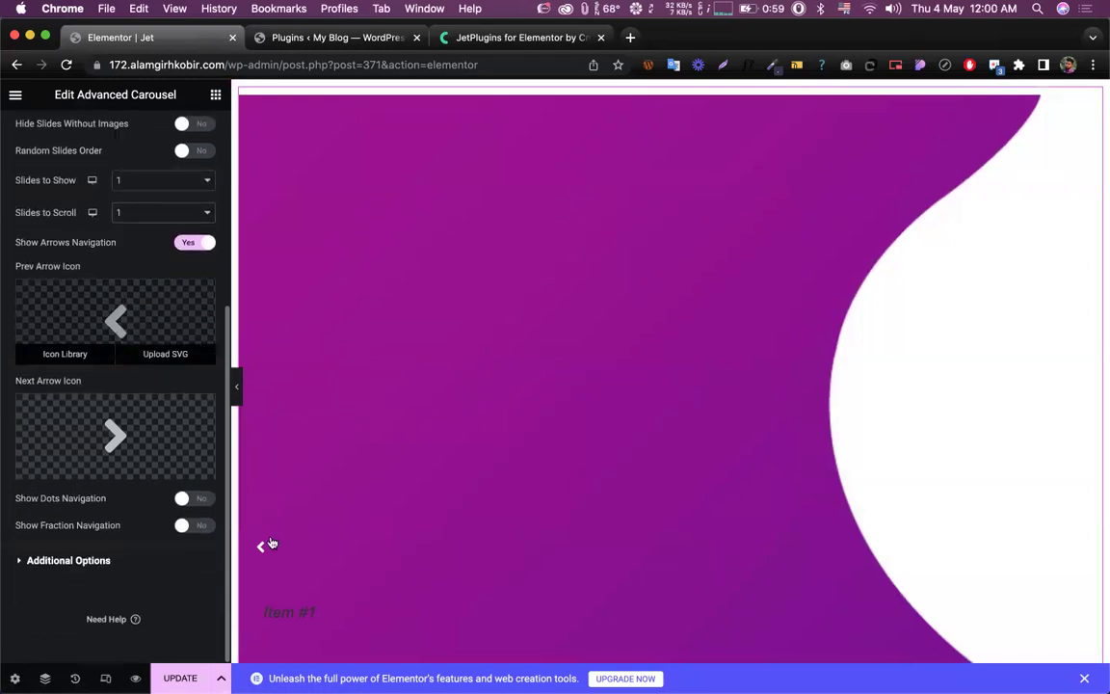
pyautogui.click(261, 547)
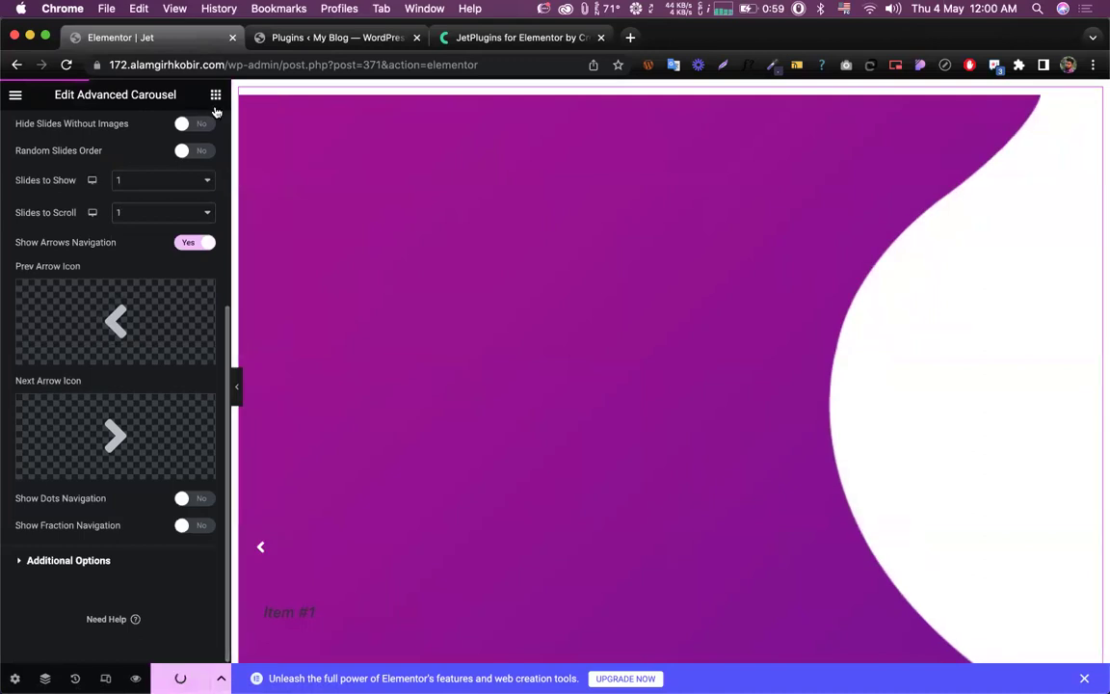
# Step: Browse the widget list through the JetElements widgets to see which ones are available
pyautogui.click(216, 96)
pyautogui.scroll(-15, 169, 369)
pyautogui.scroll(-15, 168, 344)
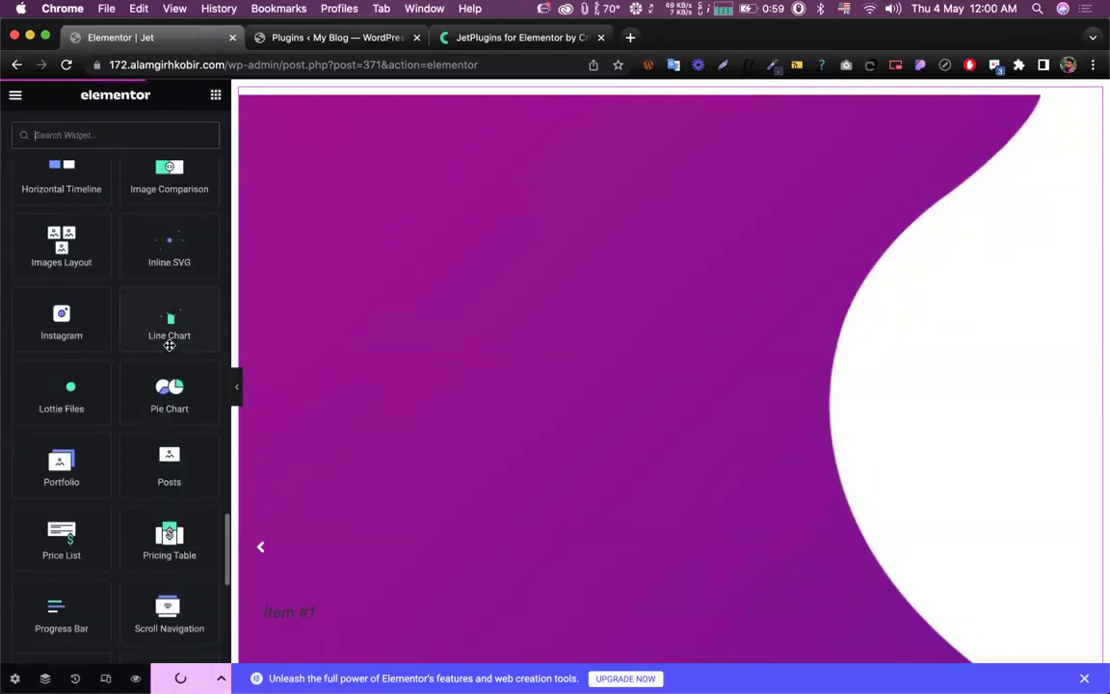
pyautogui.scroll(-5, 129, 331)
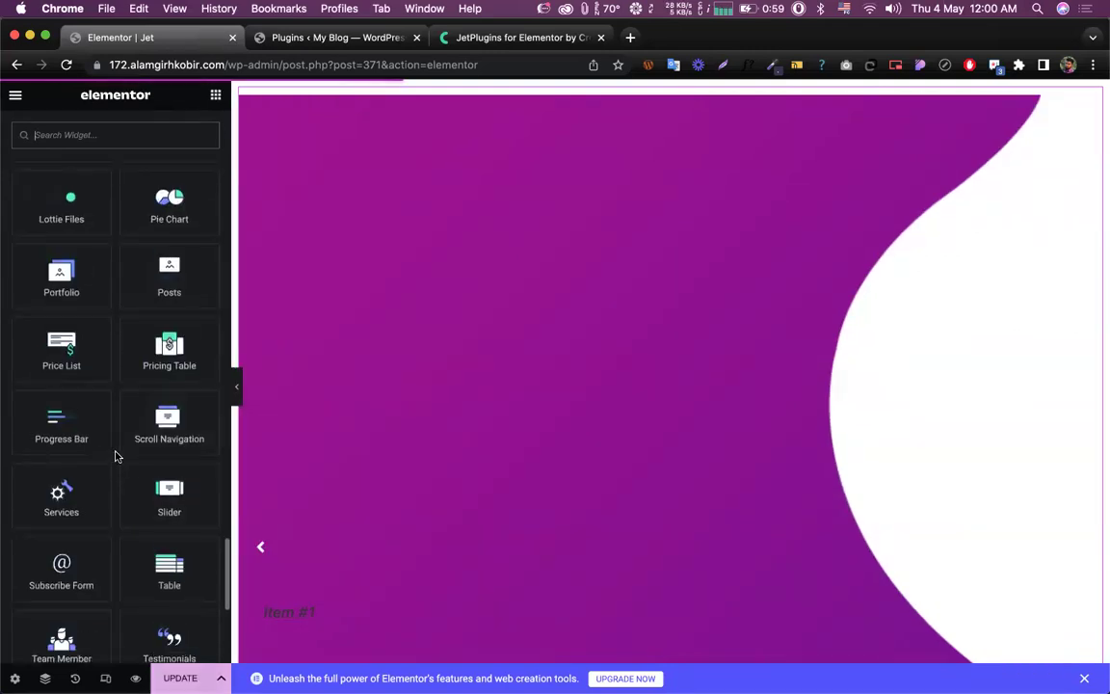
pyautogui.scroll(-3, 117, 457)
pyautogui.scroll(-4, 117, 458)
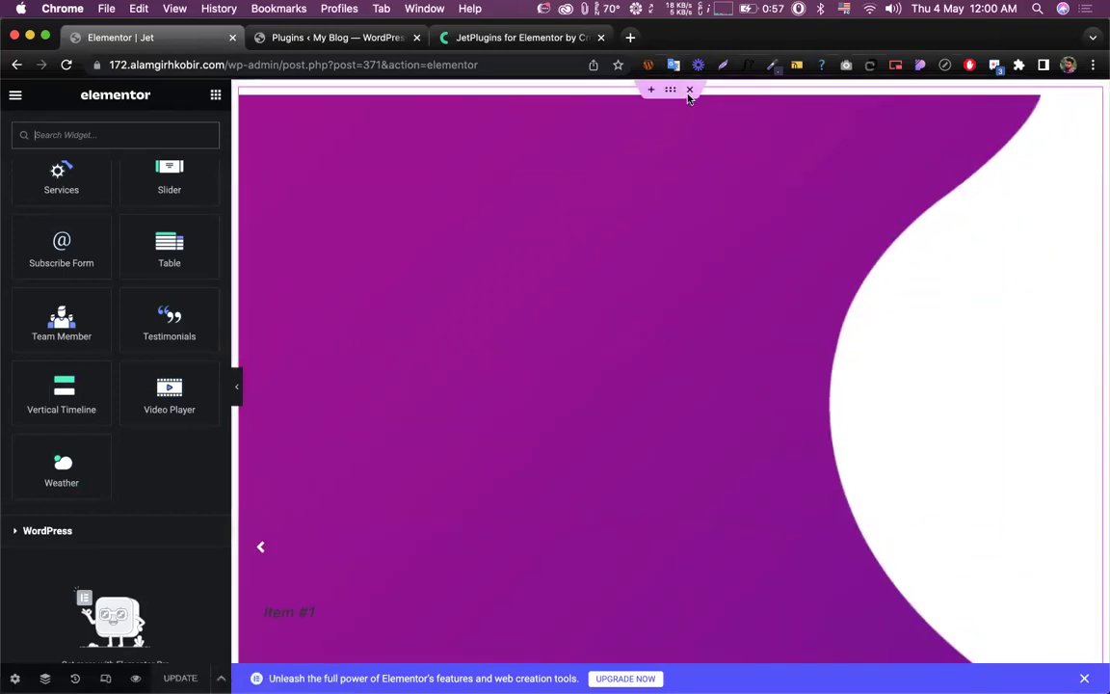
# Step: Delete the section containing the Advanced Carousel and update the page
pyautogui.click(689, 91)
pyautogui.click(184, 678)
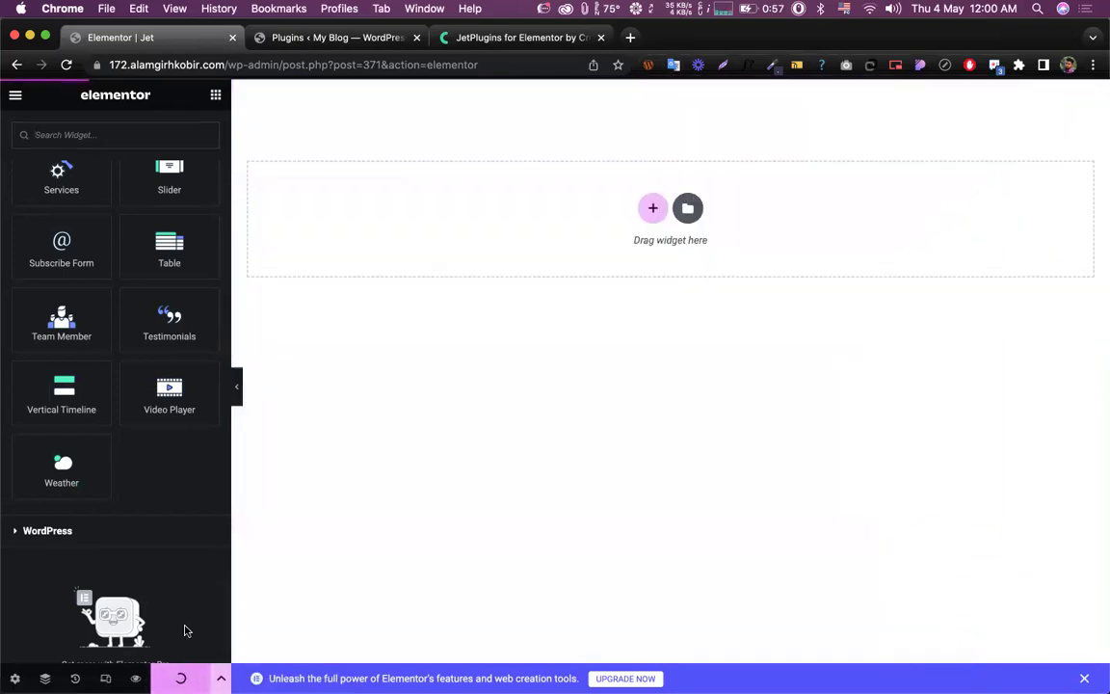
pyautogui.scroll(10, 181, 426)
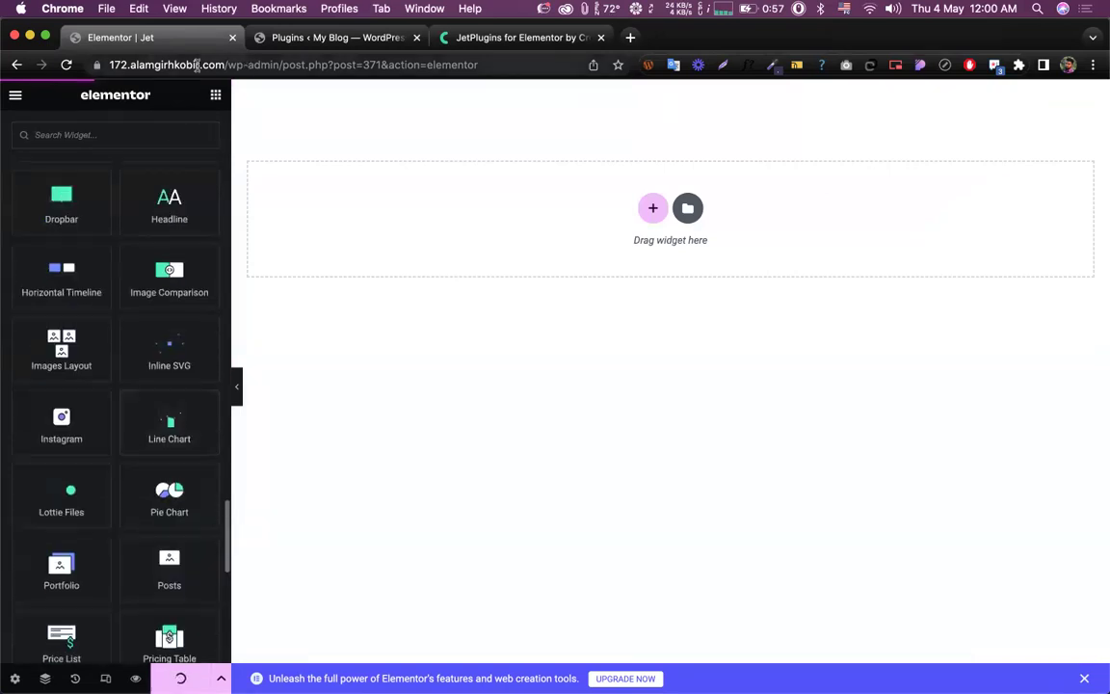
# Step: Return to the WordPress Plugins page, review the installed plugins, and open the Crocoblock dashboard
pyautogui.press('super+2')
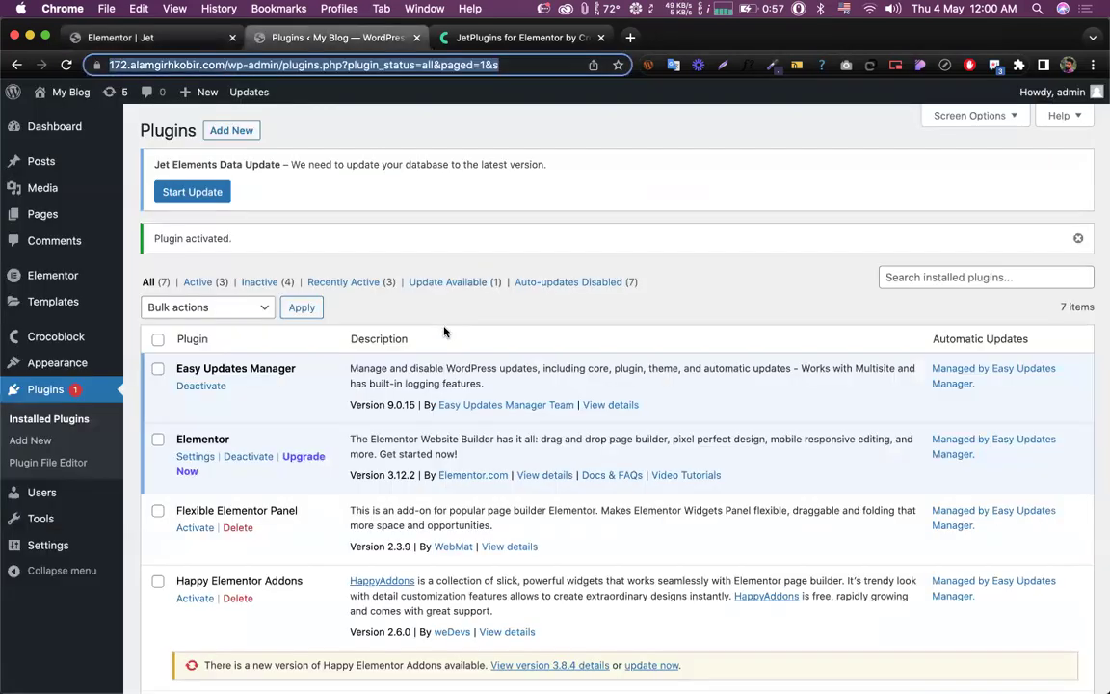
pyautogui.scroll(-2, 465, 223)
pyautogui.scroll(-6, 466, 223)
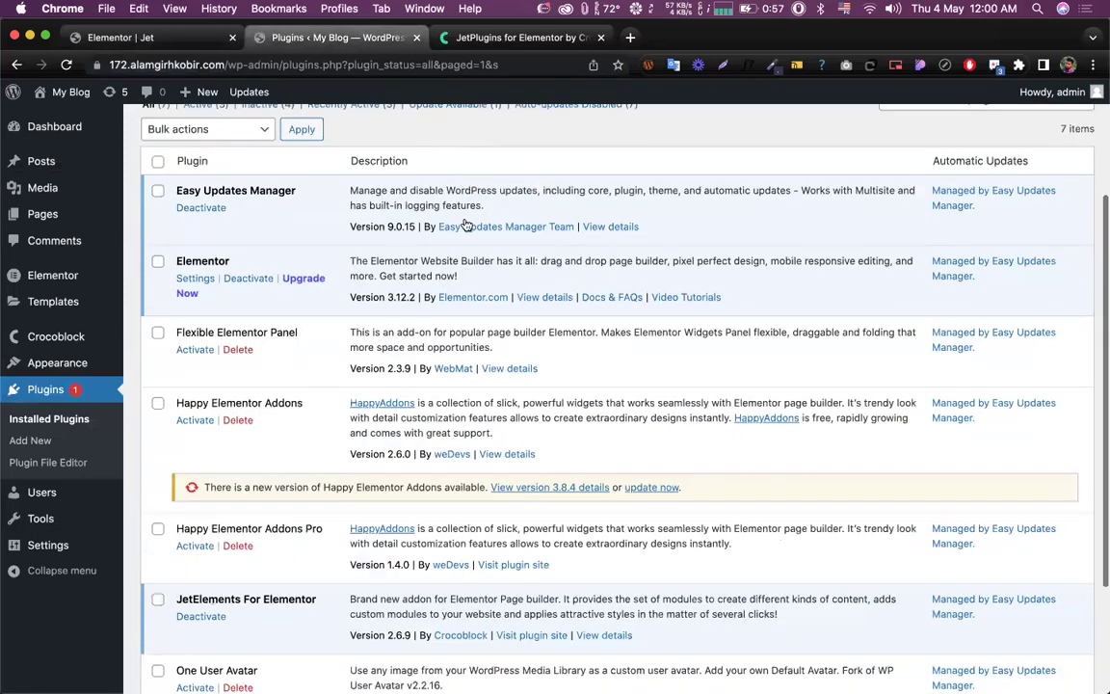
pyautogui.scroll(8, 276, 234)
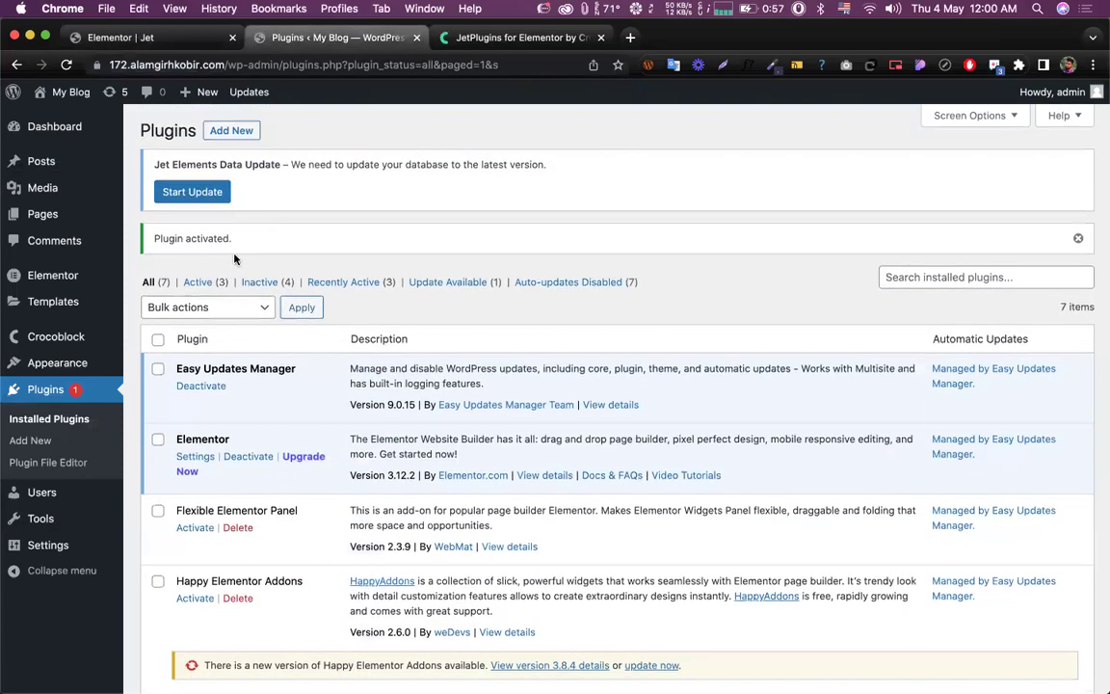
pyautogui.moveTo(45, 339)
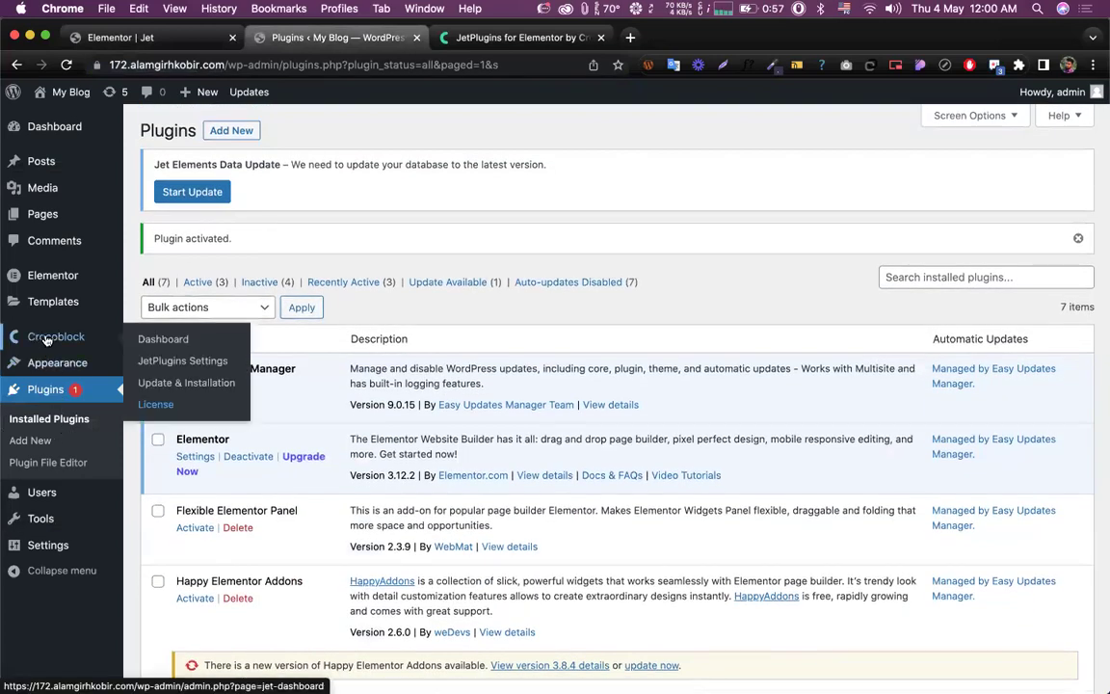
pyautogui.click(152, 338)
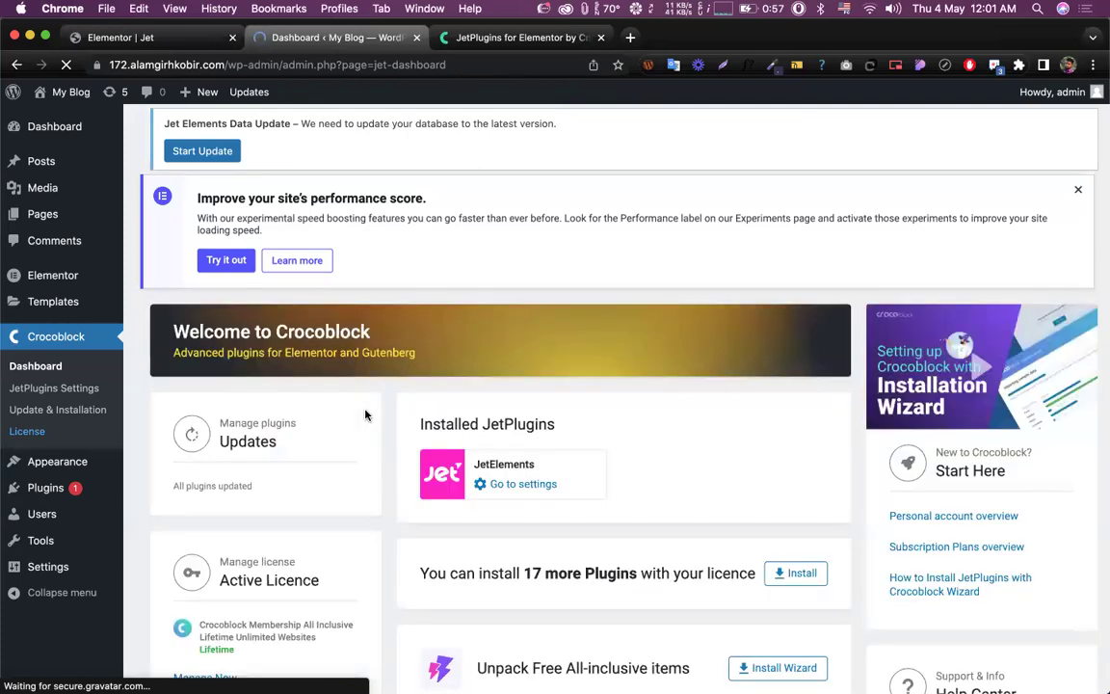
# Step: Look over the Crocoblock dashboard and review the additional JetPlugins offered on its Update & Installation page
pyautogui.scroll(-1, 425, 386)
pyautogui.scroll(-5, 429, 381)
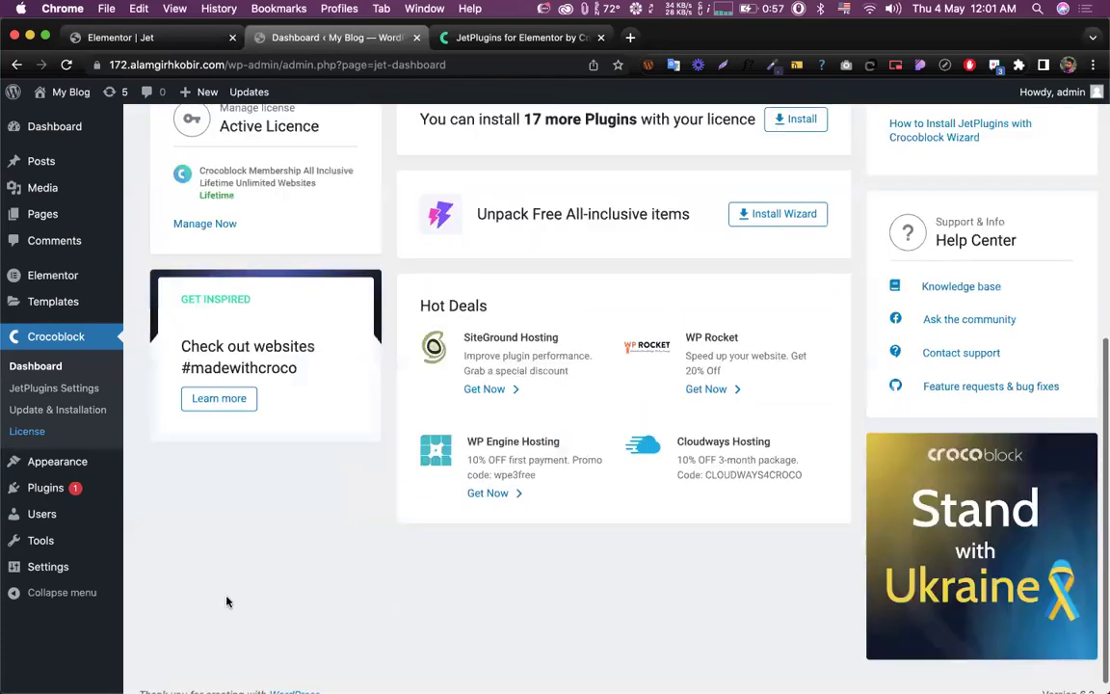
pyautogui.scroll(5, 355, 451)
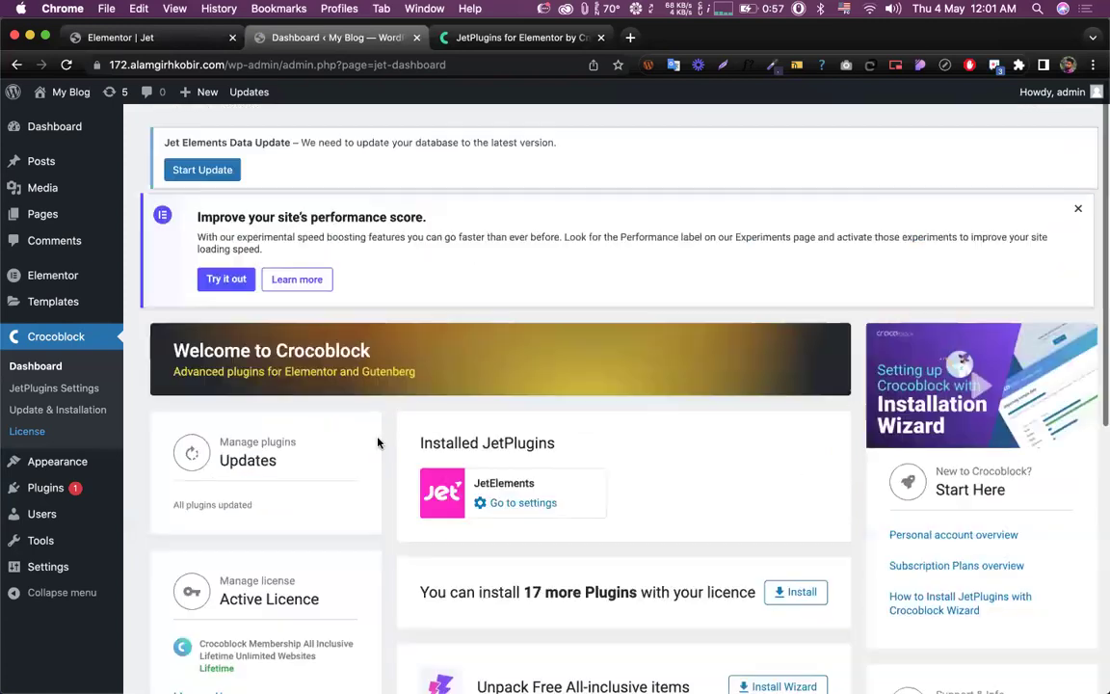
pyautogui.scroll(-4, 422, 437)
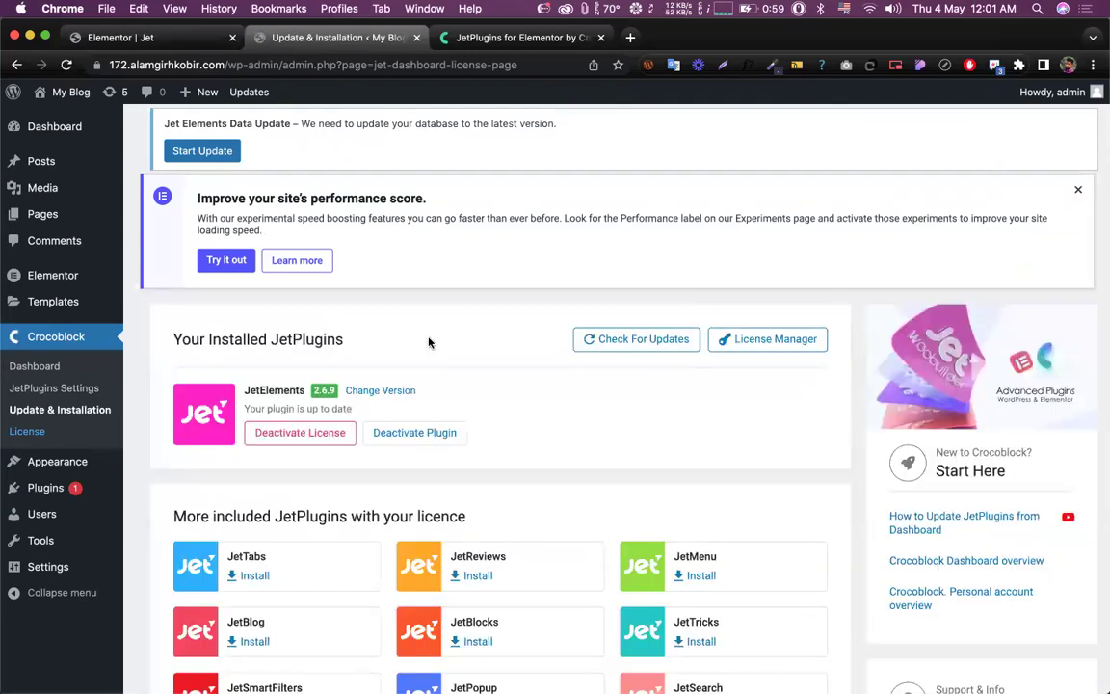
pyautogui.scroll(-5, 429, 342)
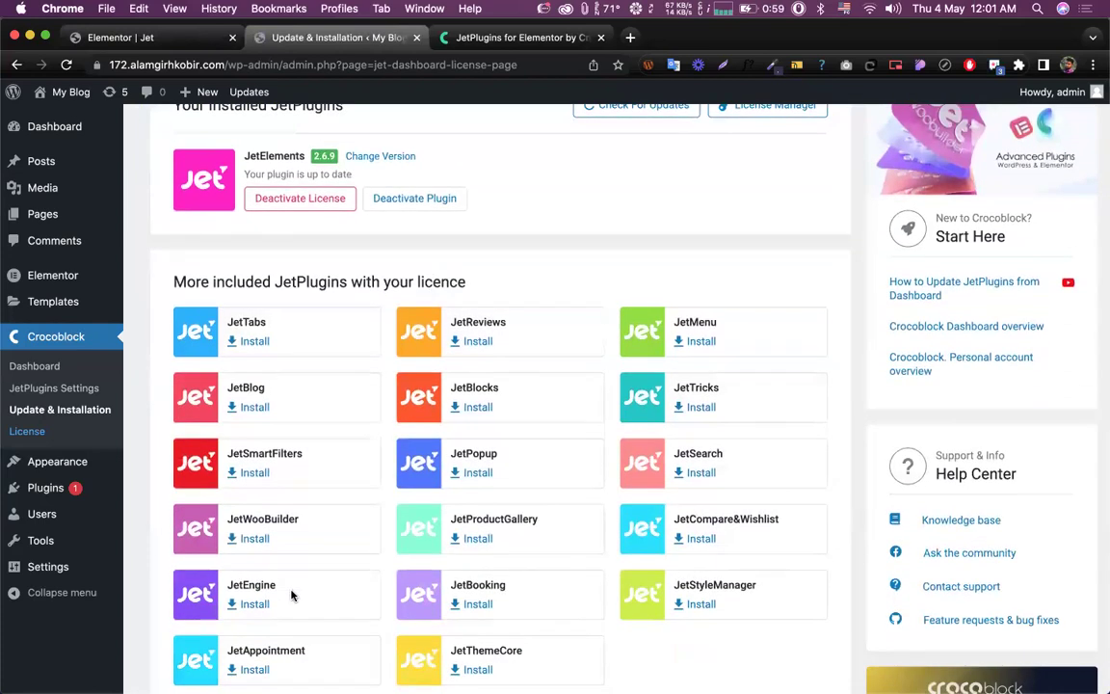
# Step: Install the JetTricks plugin from the JetPlugins included with the licence and activate it
pyautogui.scroll(2, 379, 374)
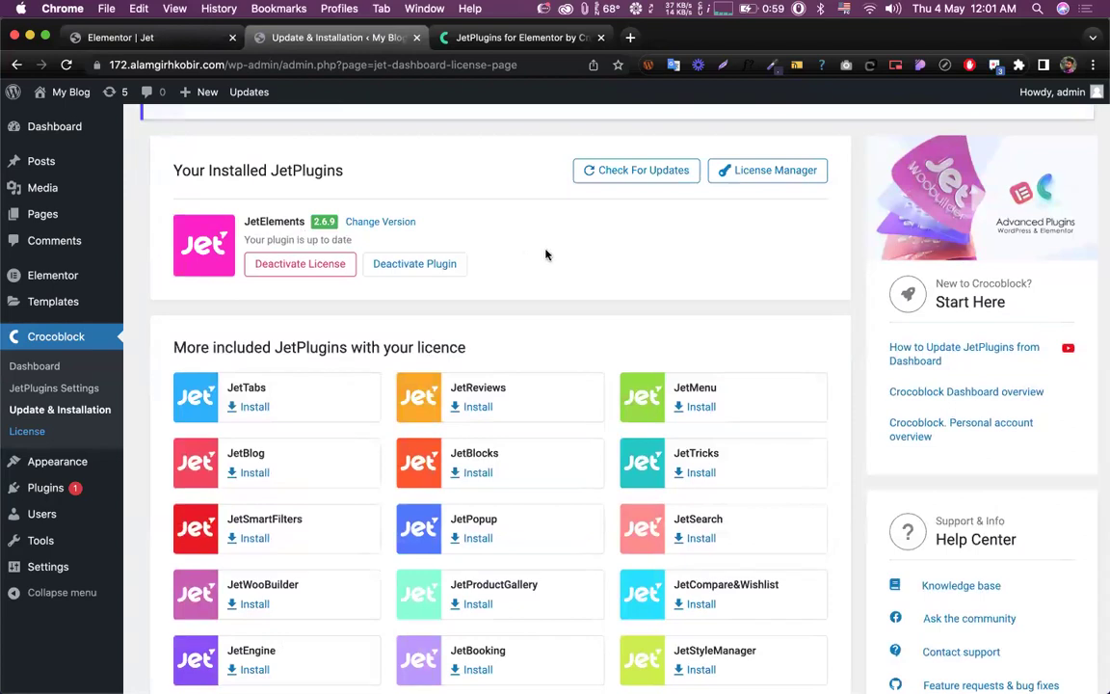
pyautogui.scroll(-5, 538, 247)
pyautogui.scroll(2, 502, 302)
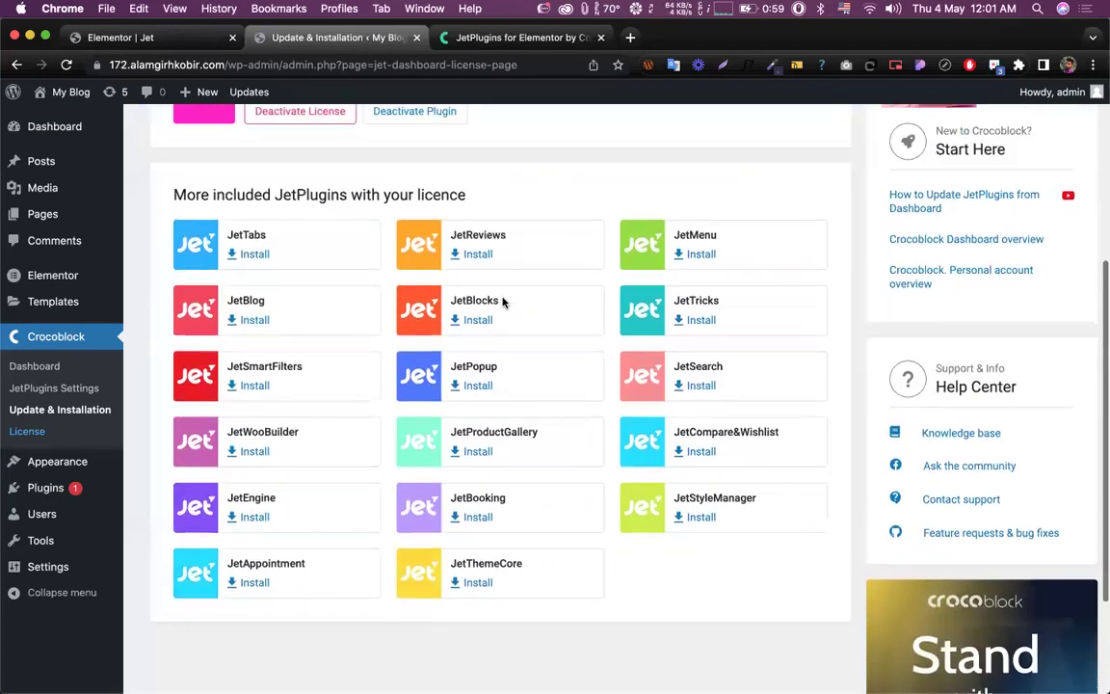
pyautogui.scroll(-1, 502, 301)
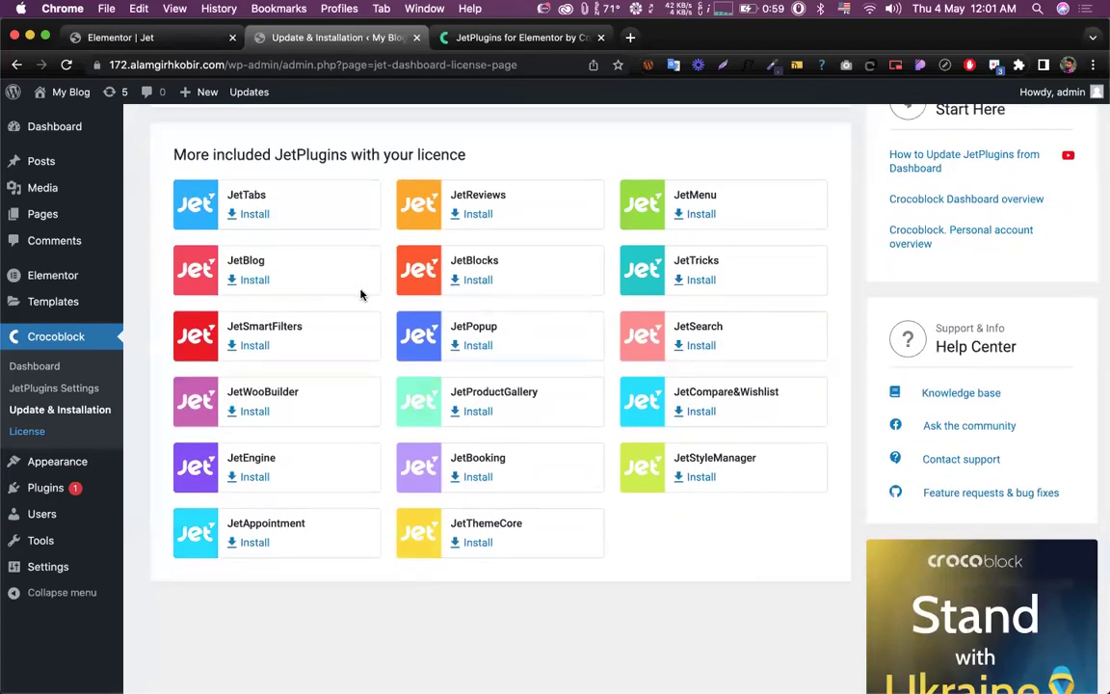
pyautogui.doubleClick(703, 260)
pyautogui.click(709, 277)
pyautogui.click(700, 281)
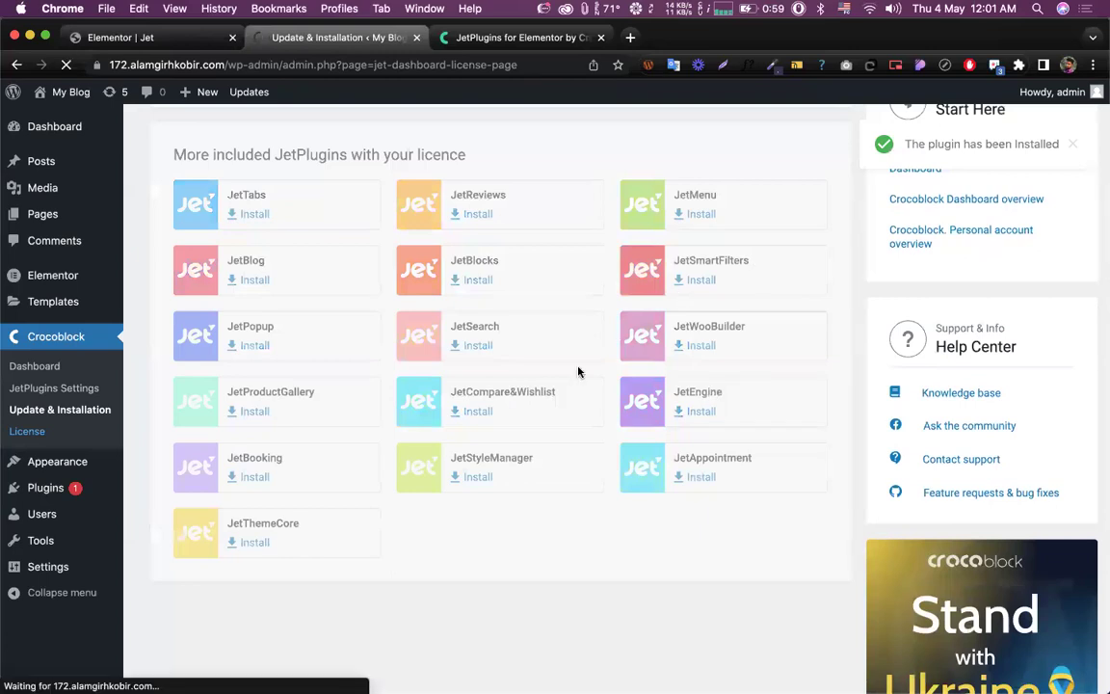
pyautogui.scroll(4, 577, 372)
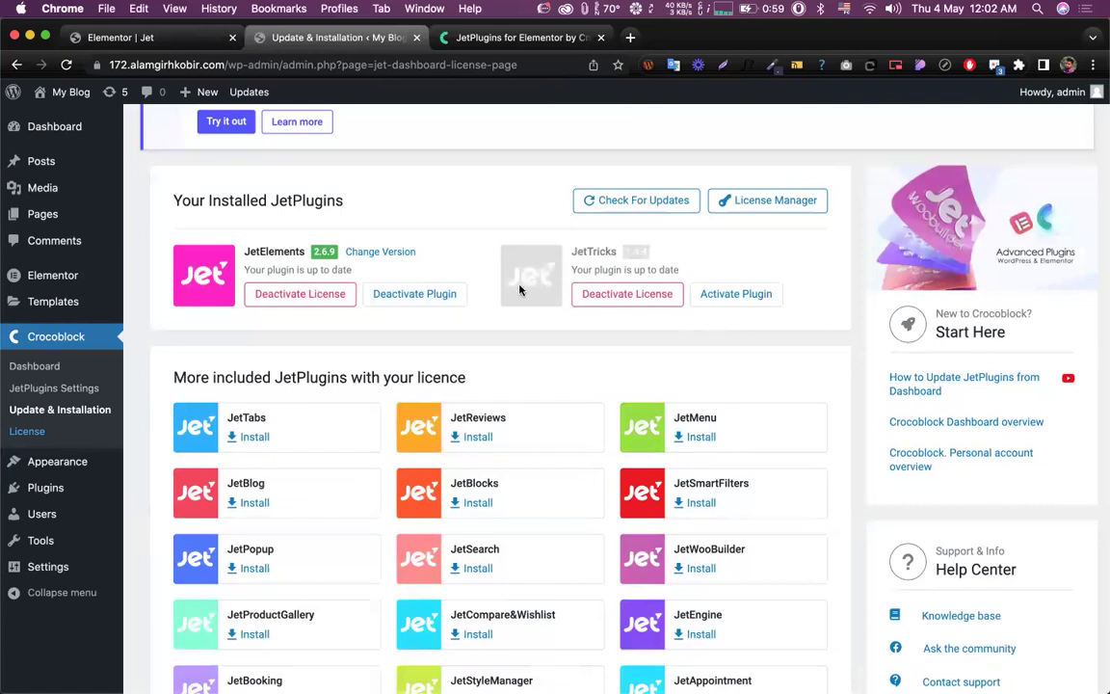
pyautogui.click(737, 295)
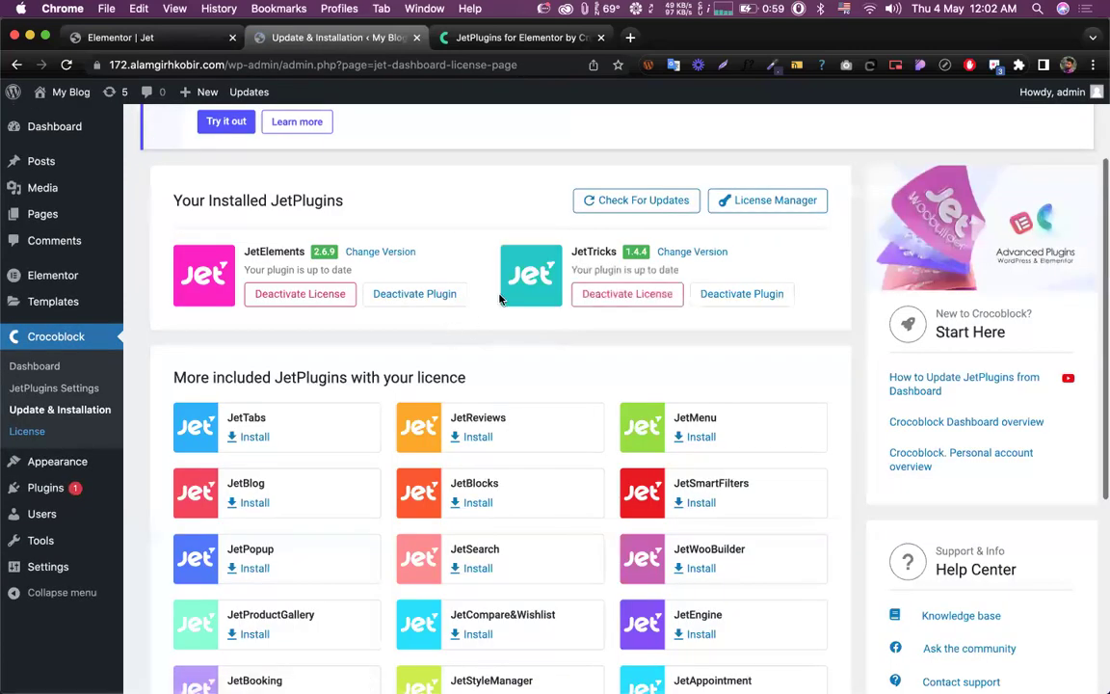
# Step: Look over the installed and remaining JetPlugins on the Update & Installation page, and open the WordPress Pages list
pyautogui.scroll(-3, 503, 386)
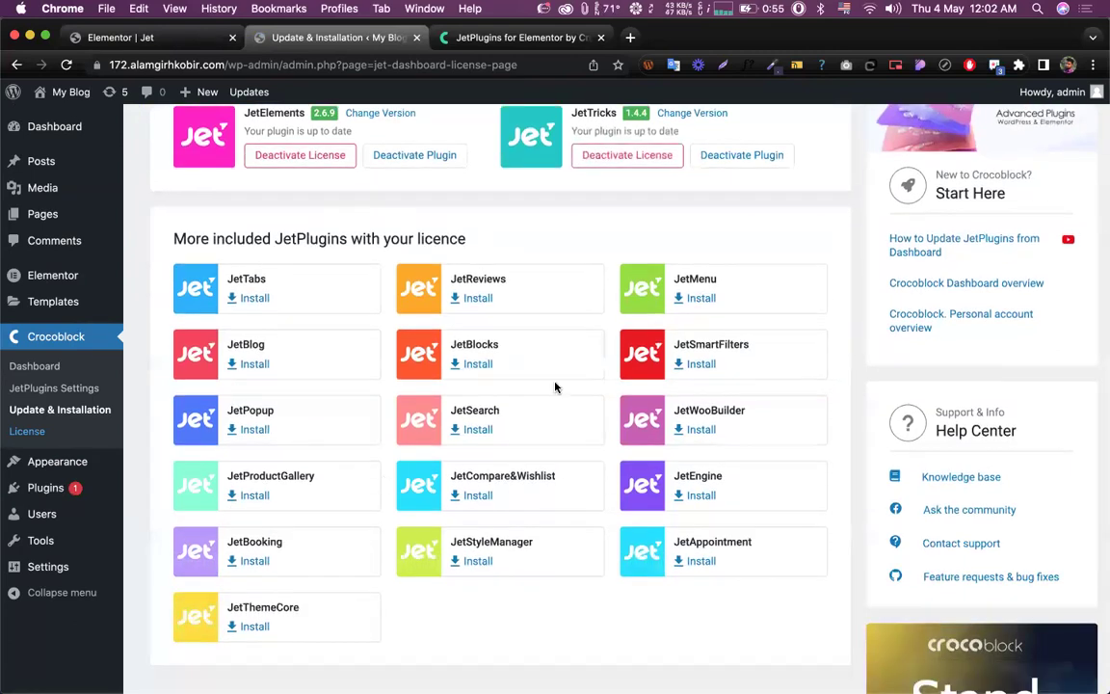
pyautogui.scroll(1, 460, 311)
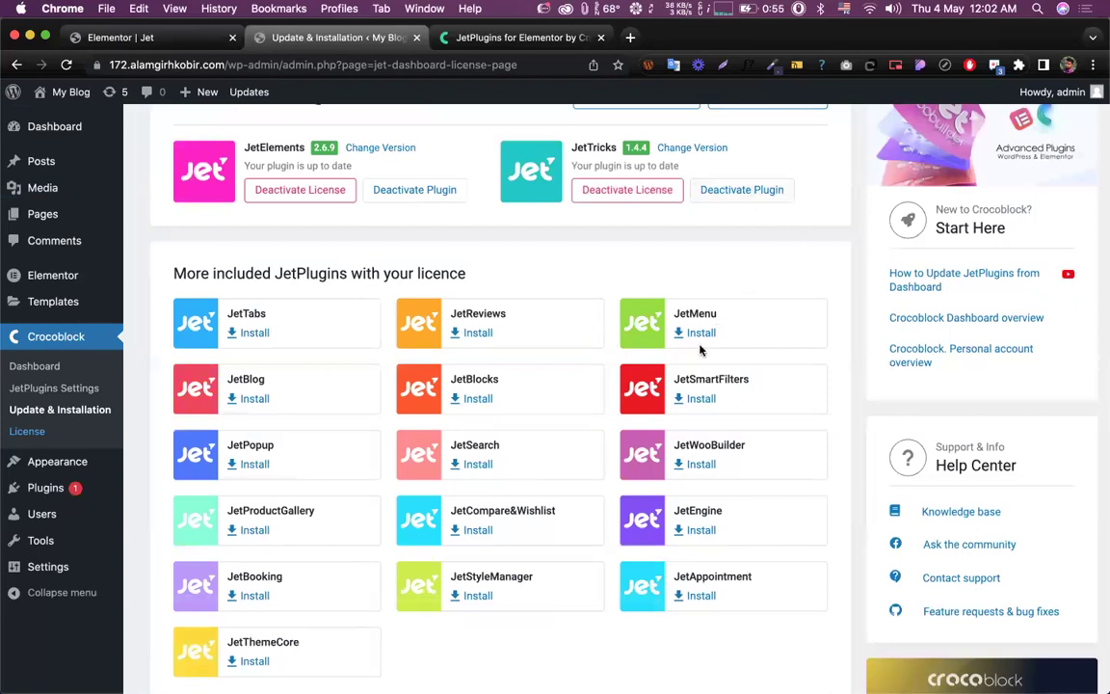
pyautogui.scroll(1, 472, 366)
pyautogui.scroll(-5, 443, 318)
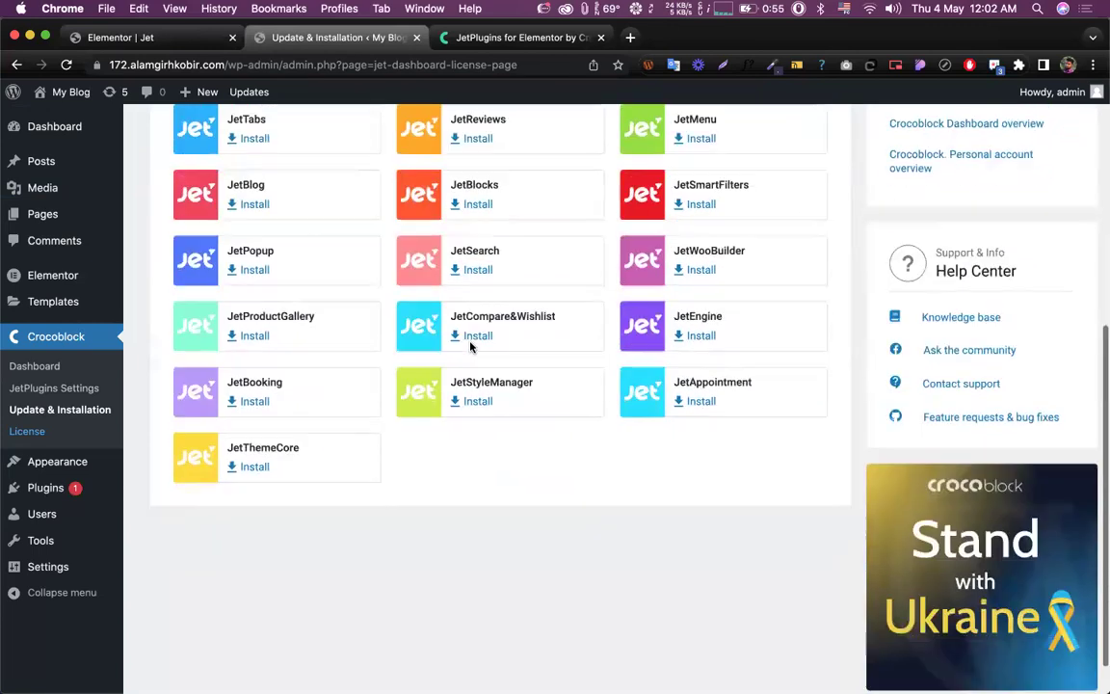
pyautogui.scroll(5, 435, 258)
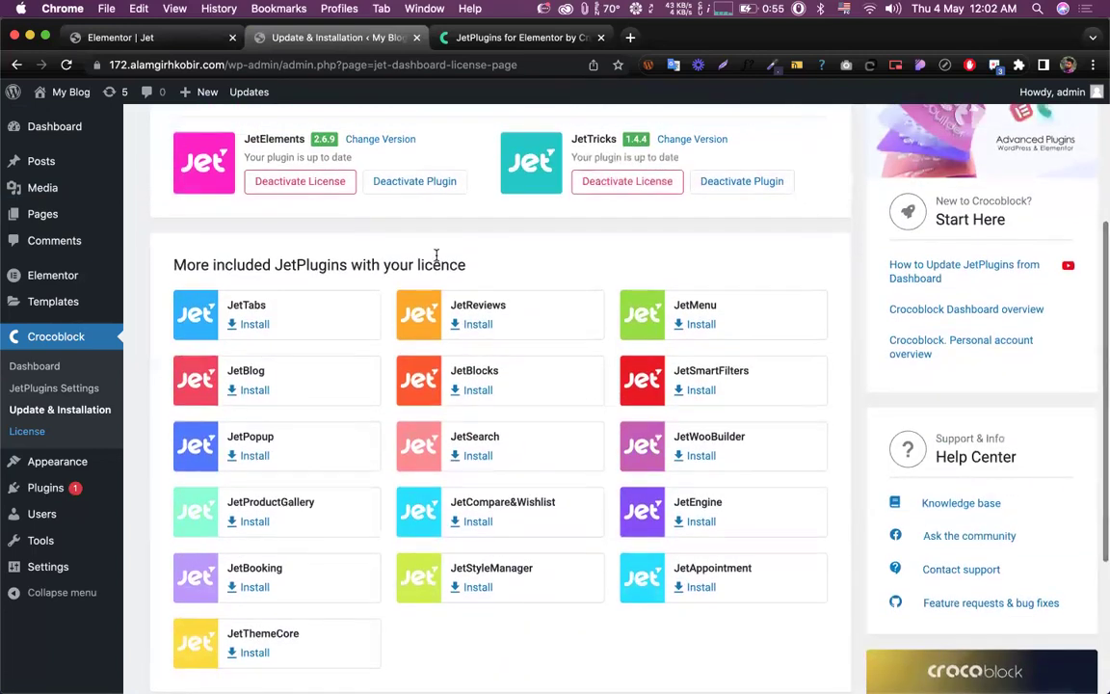
pyautogui.scroll(4, 436, 256)
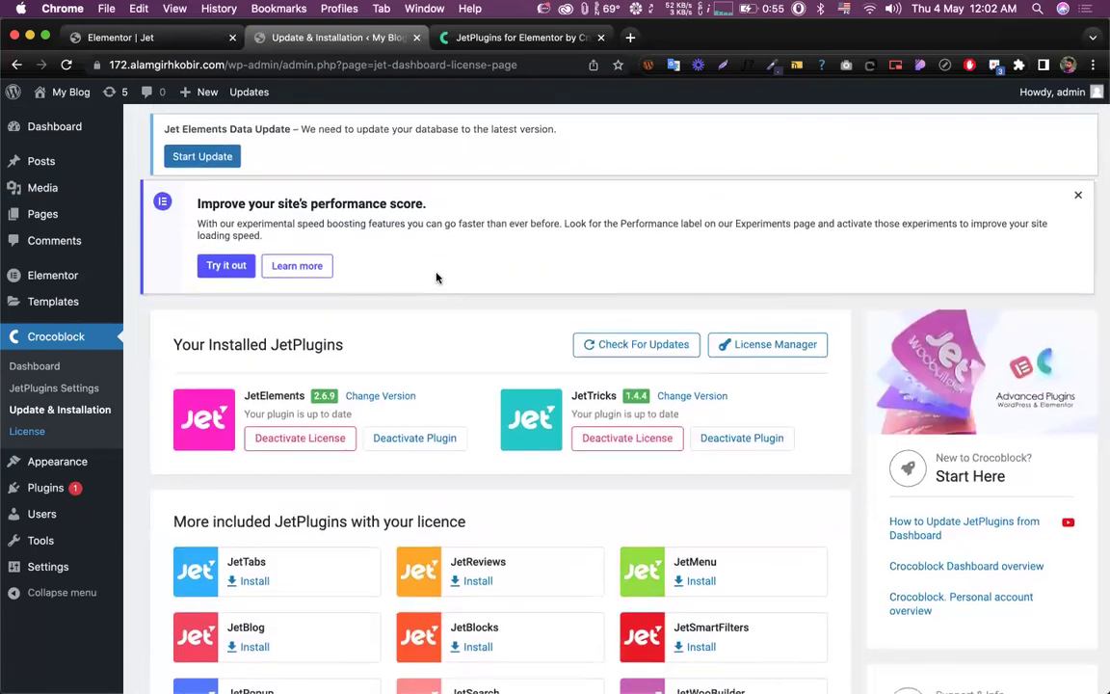
pyautogui.click(43, 214)
# Step: Open the JetTricks product page on the Crocoblock website and review the widgets it offers
pyautogui.click(480, 41)
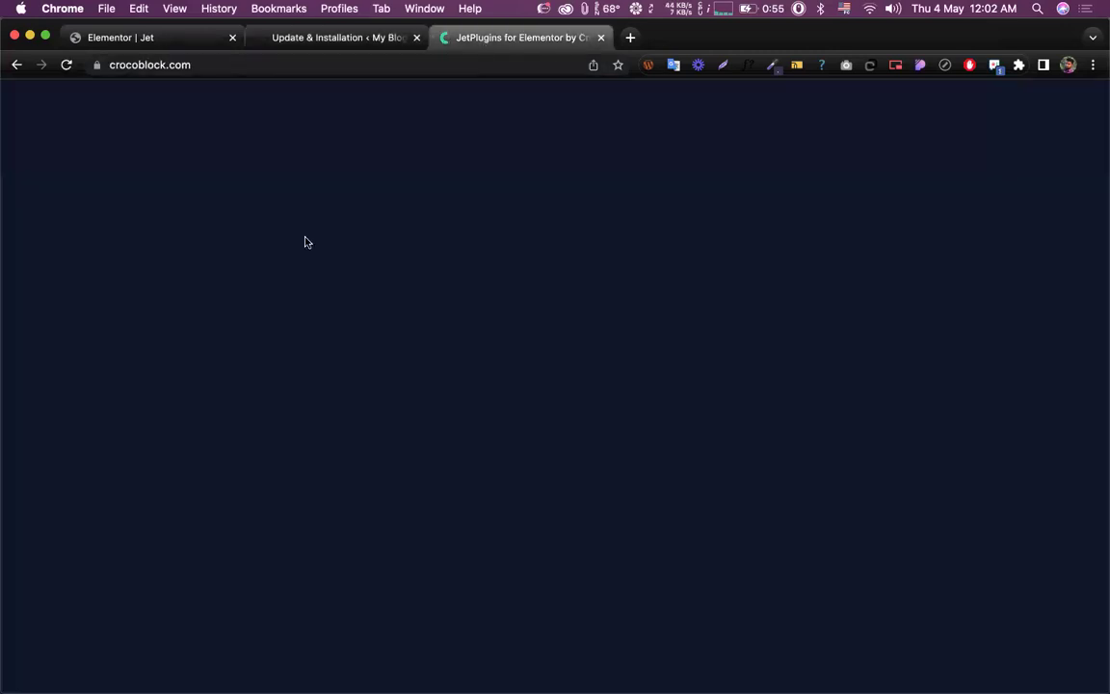
pyautogui.moveTo(157, 169)
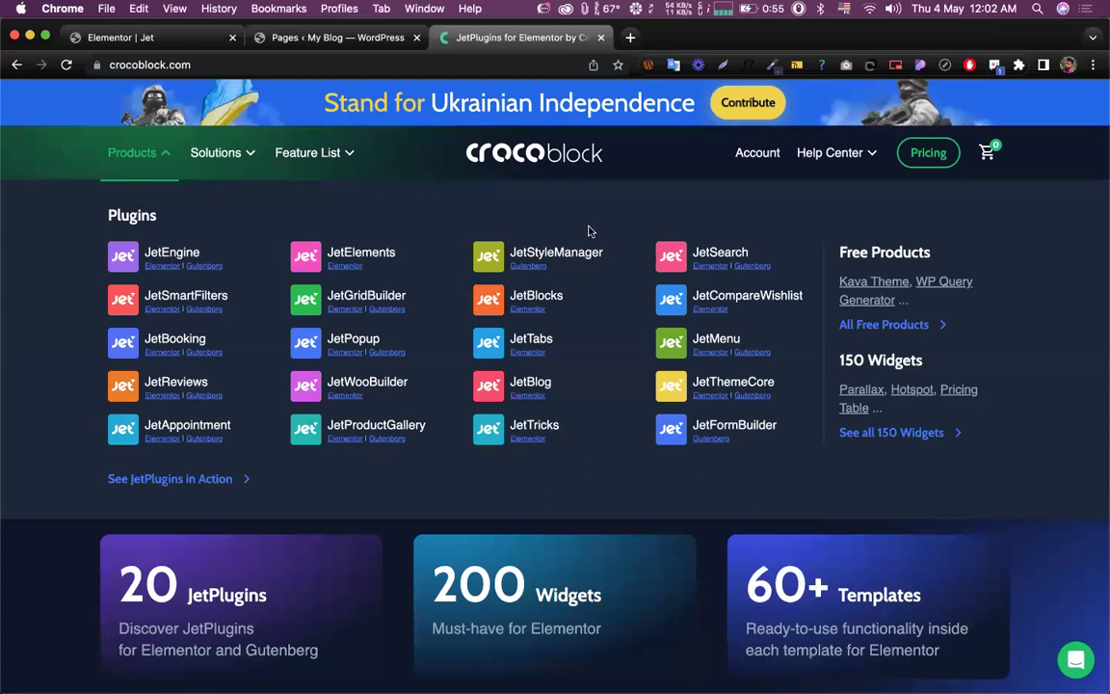
pyautogui.click(539, 429)
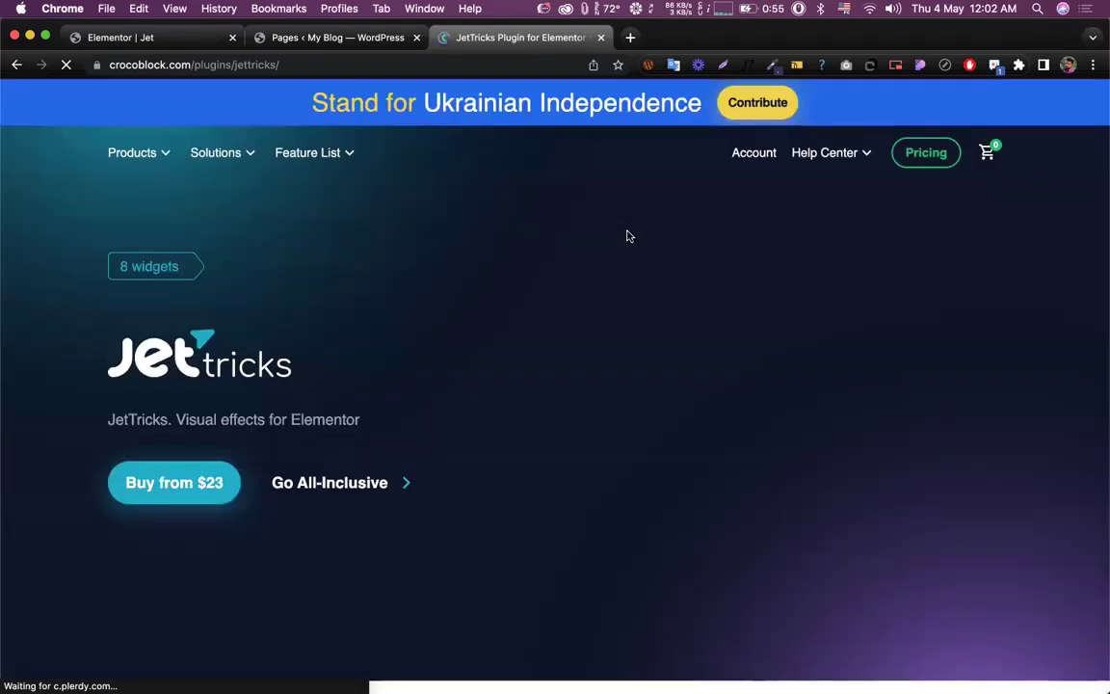
pyautogui.scroll(-10, 572, 332)
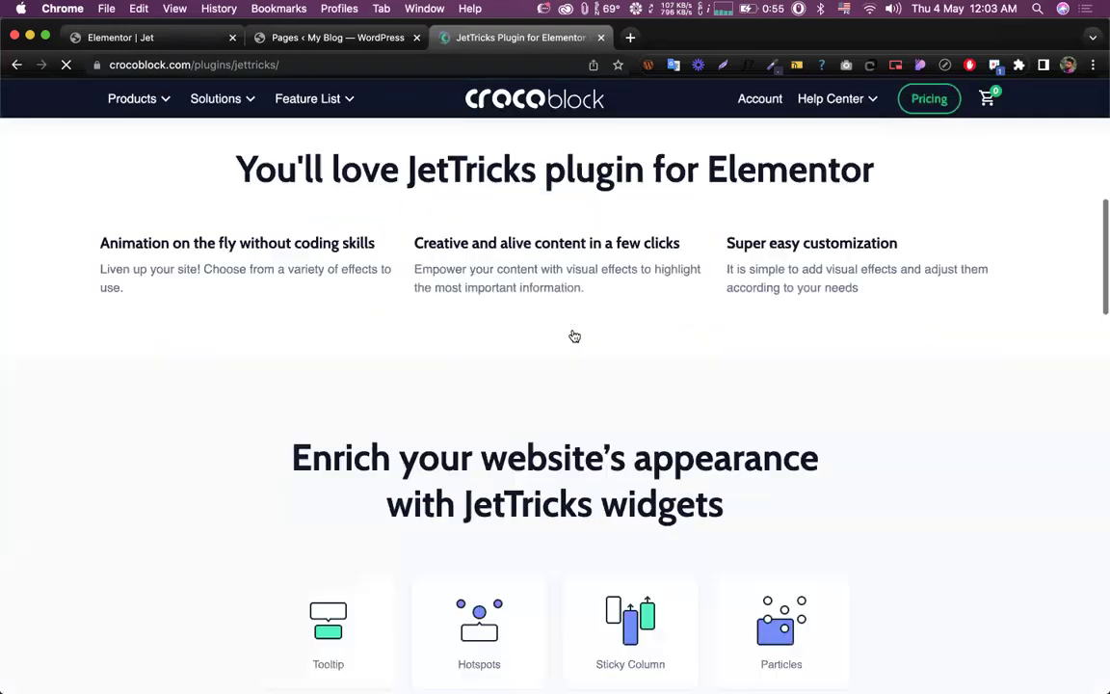
pyautogui.scroll(-4, 574, 335)
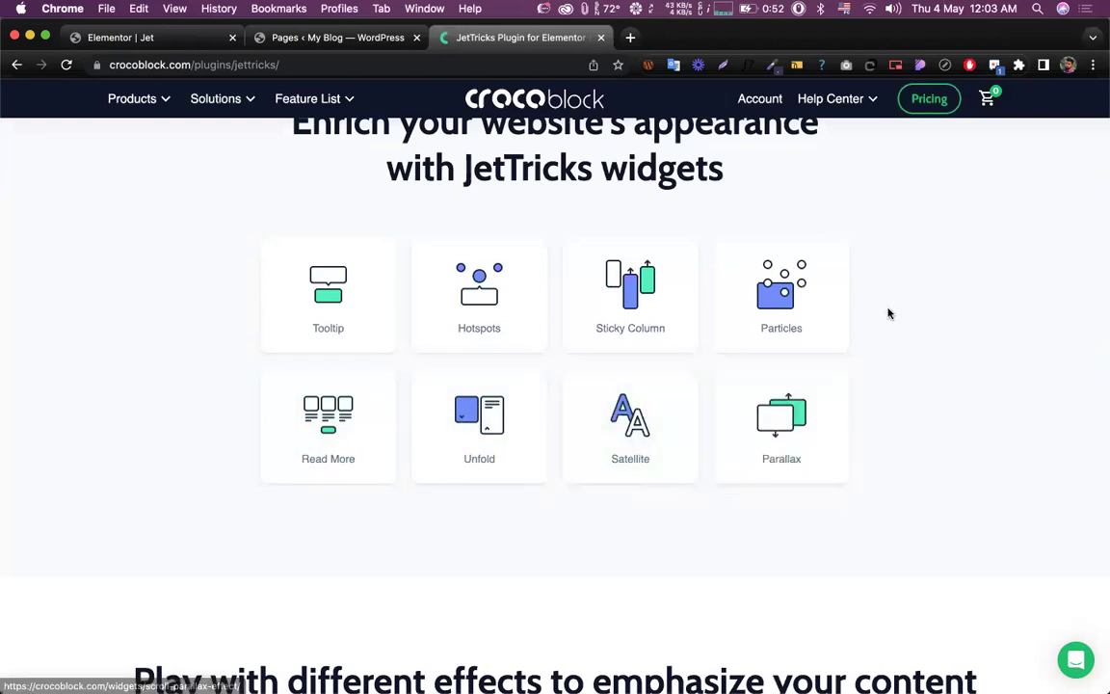
pyautogui.scroll(2, 889, 313)
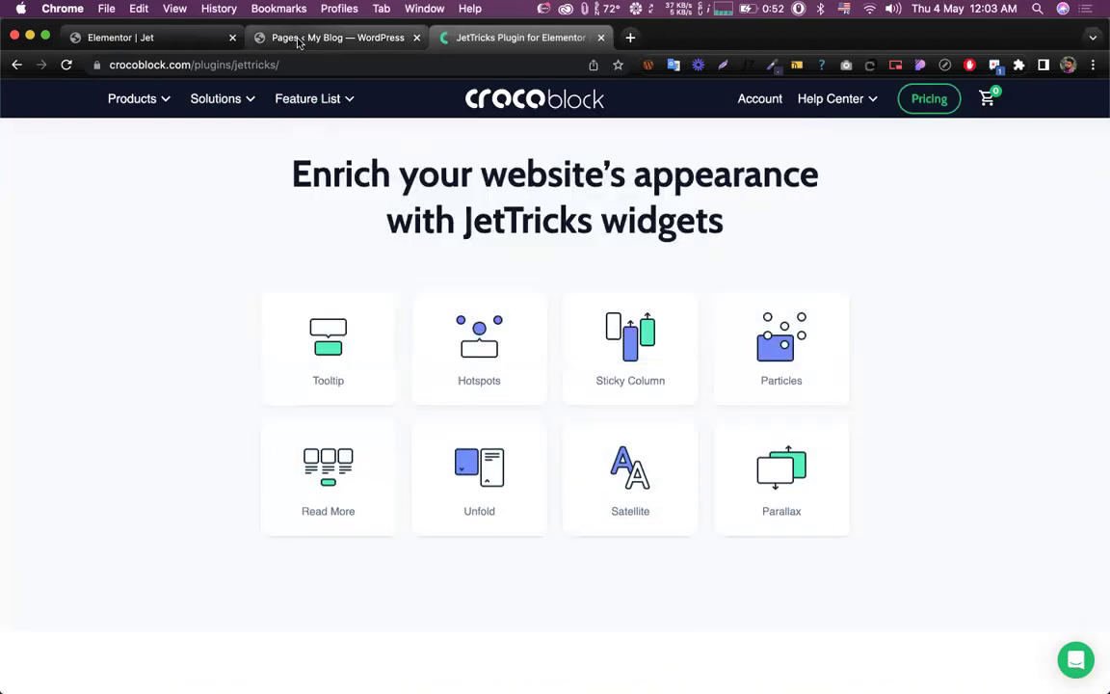
# Step: Return to the WordPress Pages list and open the Jet page for editing with Elementor
pyautogui.click(299, 38)
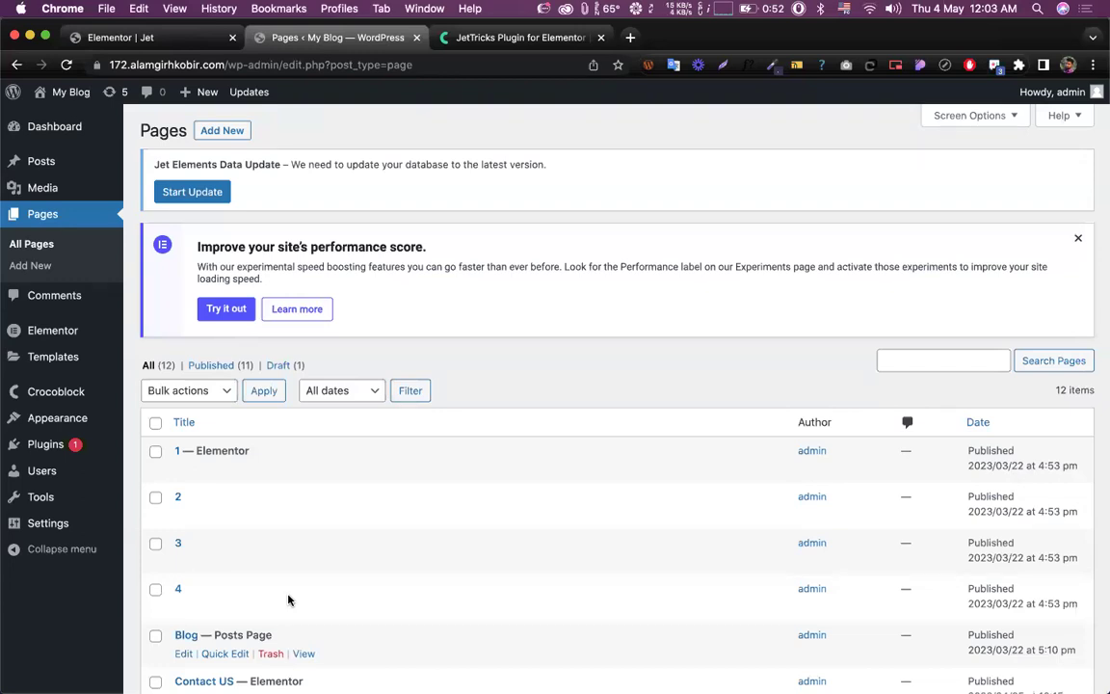
pyautogui.scroll(-5, 287, 600)
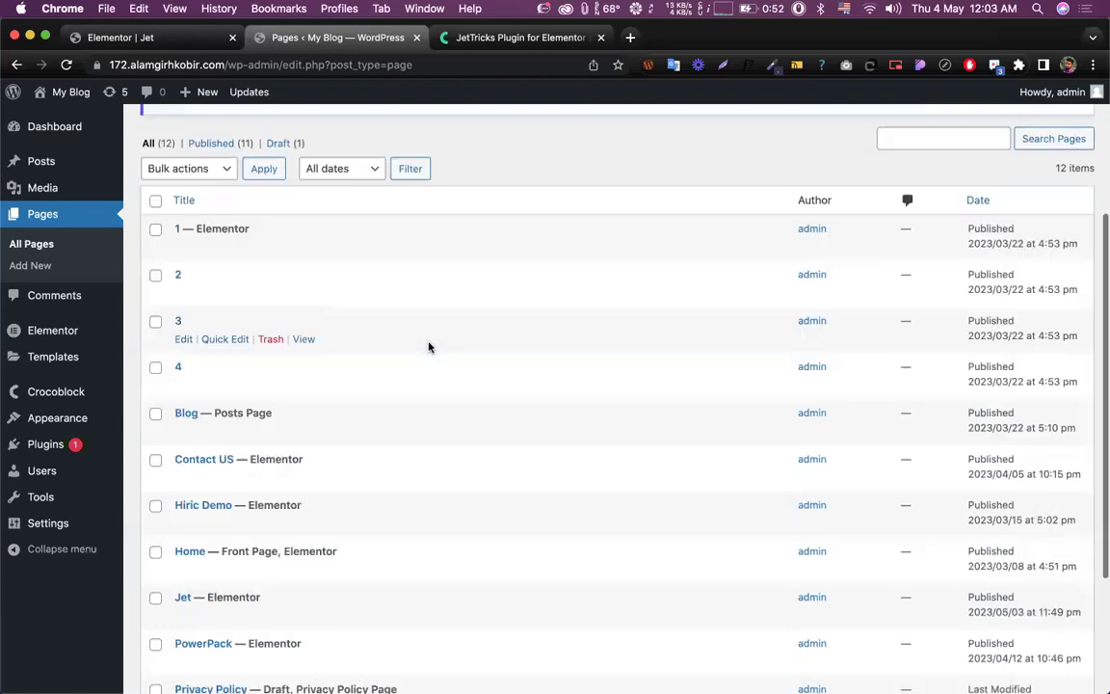
pyautogui.scroll(5, 421, 238)
pyautogui.scroll(-5, 221, 183)
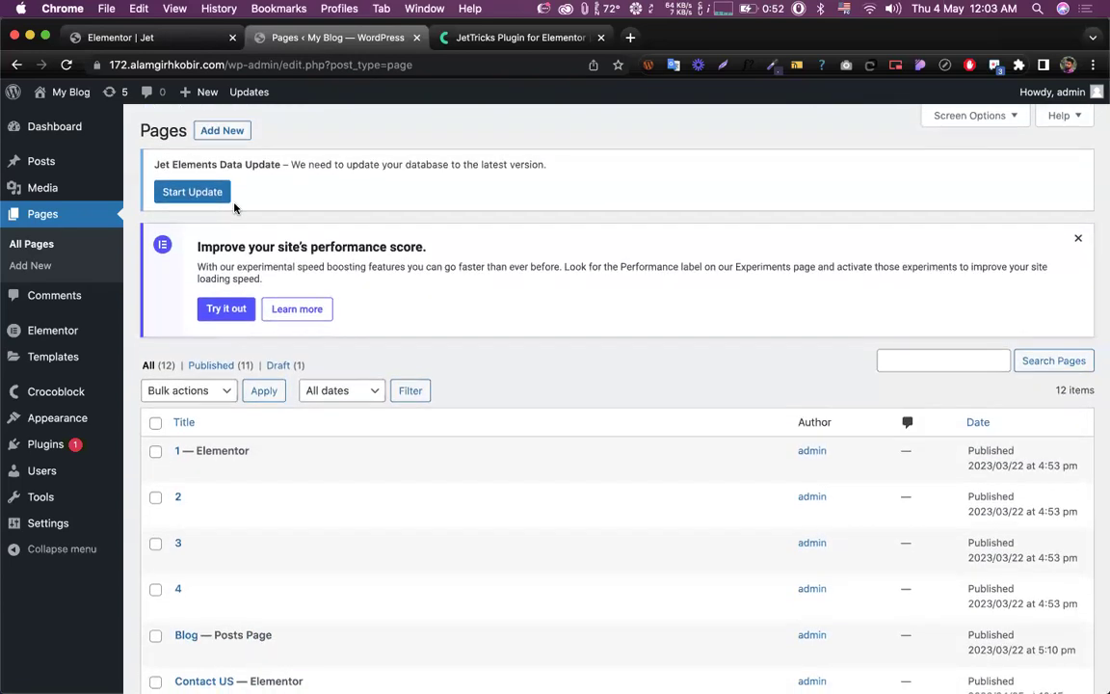
pyautogui.scroll(-1, 240, 427)
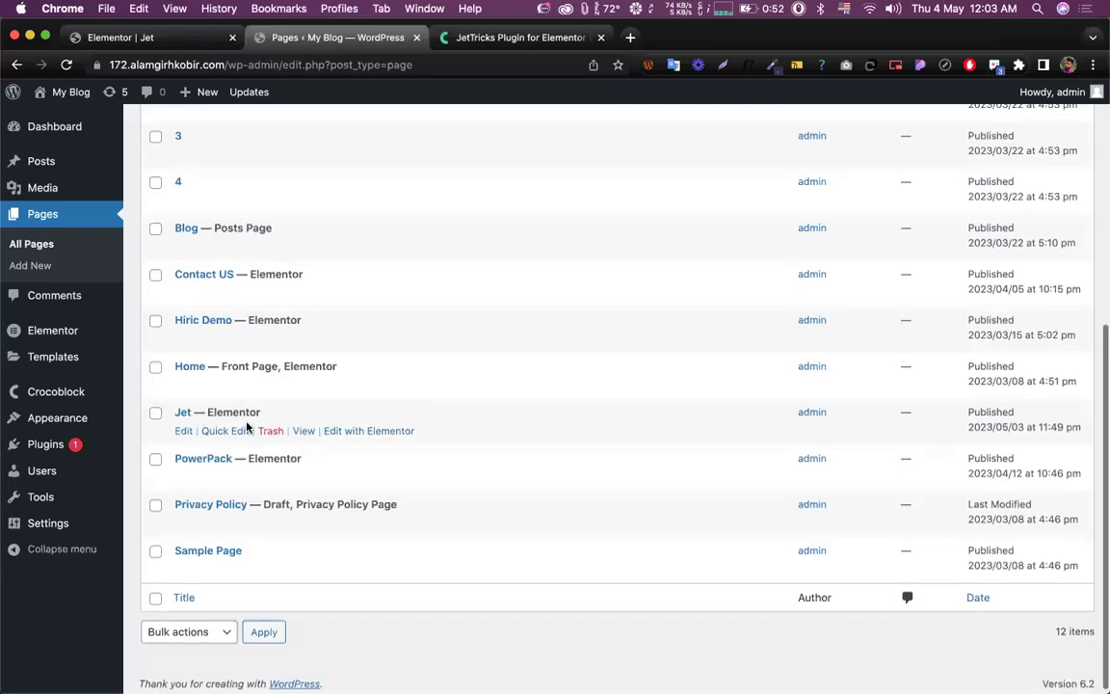
pyautogui.click(361, 432)
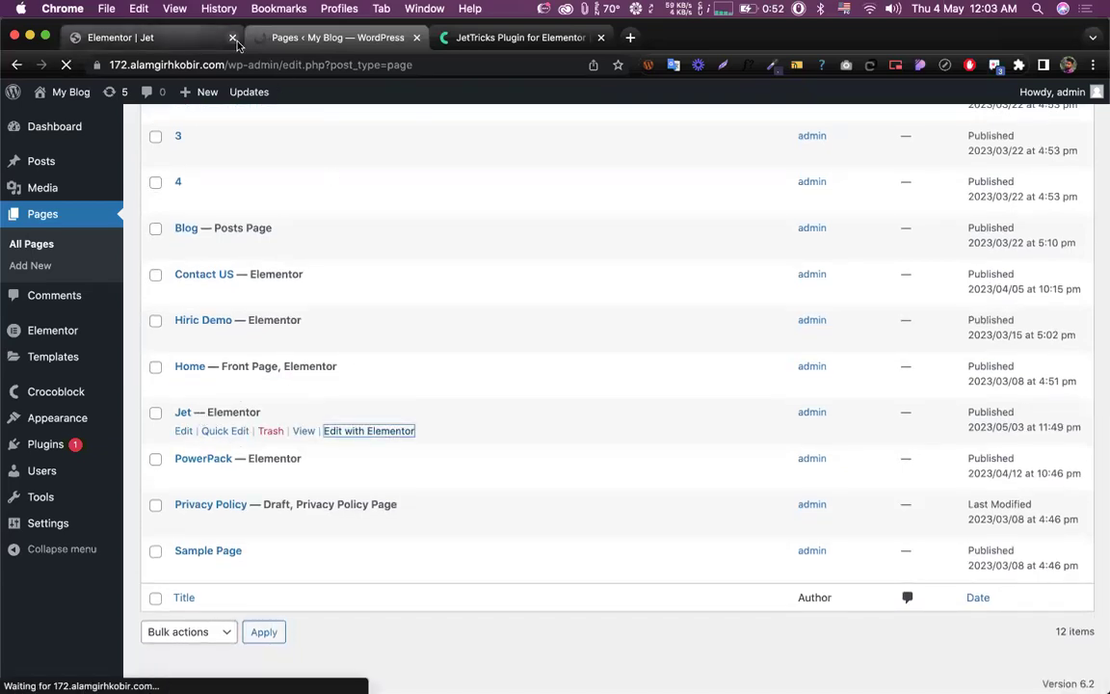
pyautogui.click(187, 43)
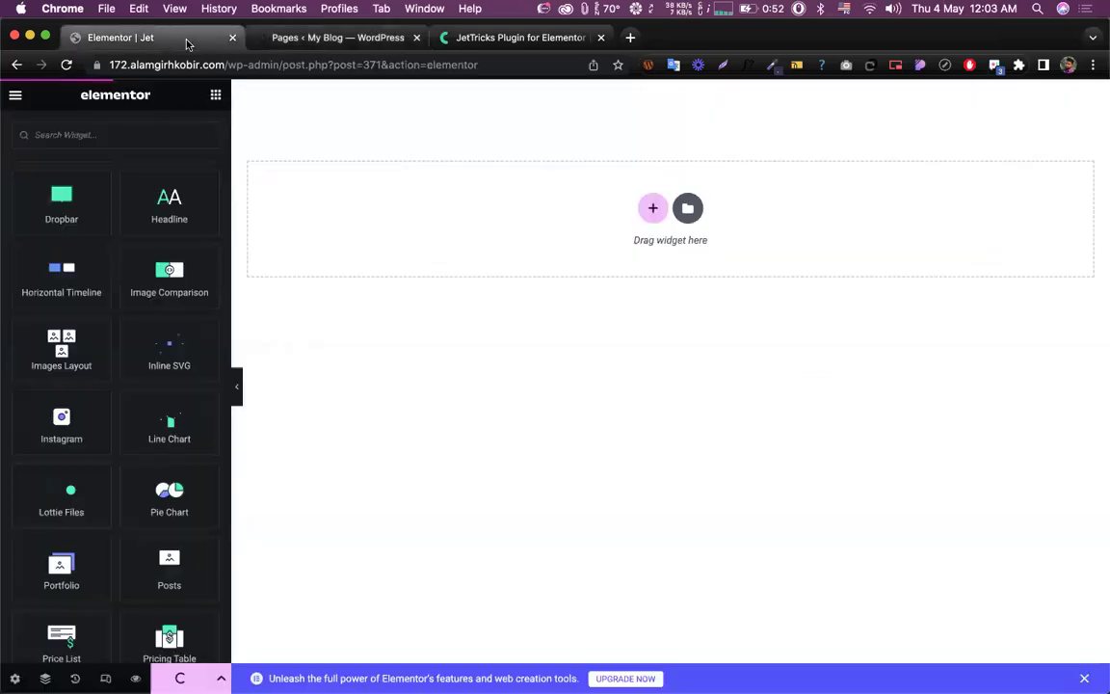
pyautogui.click(15, 96)
pyautogui.click(289, 39)
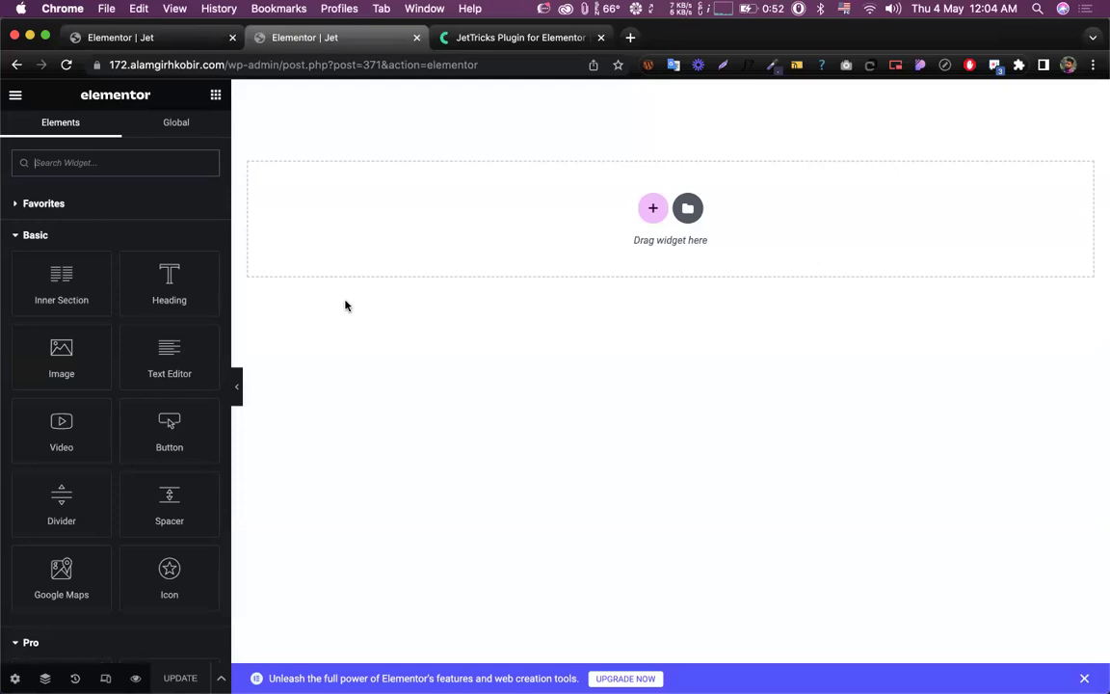
# Step: Add a new single-column section to the Jet page and show the widget list
pyautogui.click(653, 208)
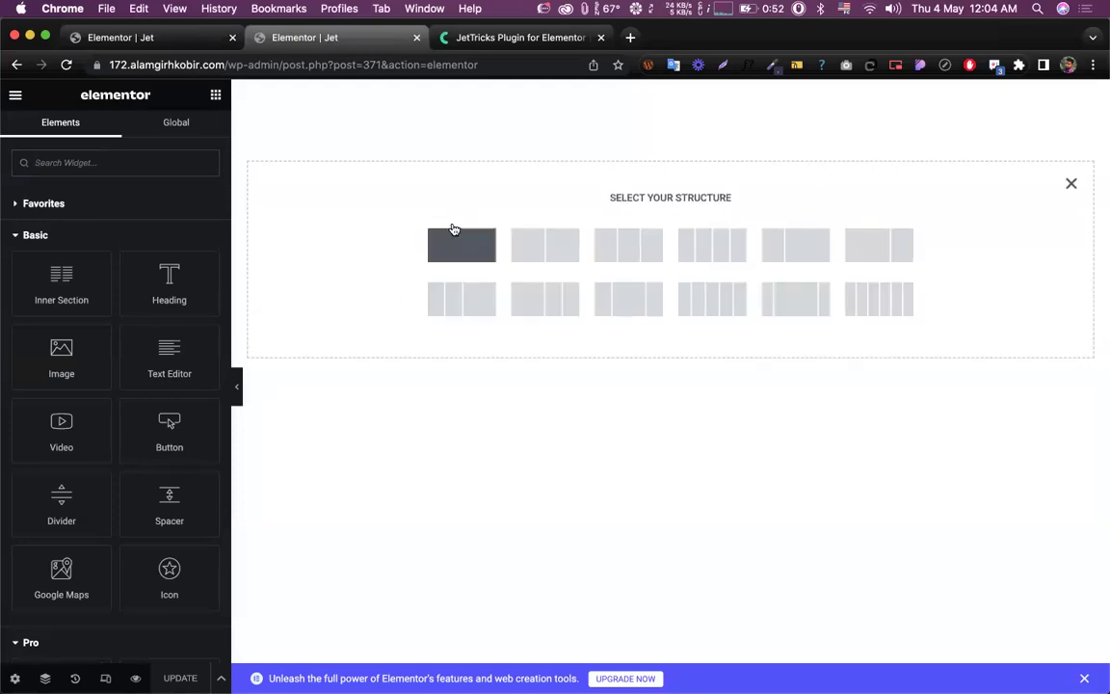
pyautogui.click(454, 228)
pyautogui.click(215, 95)
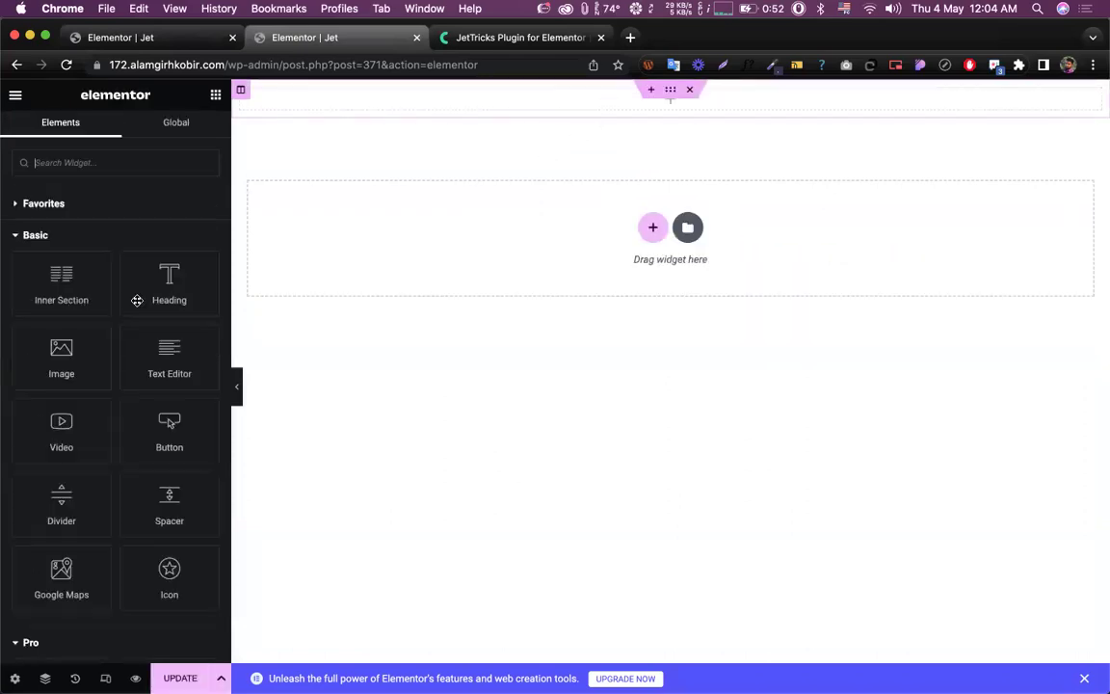
# Step: Find the JetTricks group in the widget list and compare its widgets with those on the JetTricks product page
pyautogui.scroll(-1, 68, 386)
pyautogui.scroll(-20, 69, 386)
pyautogui.scroll(10, 68, 385)
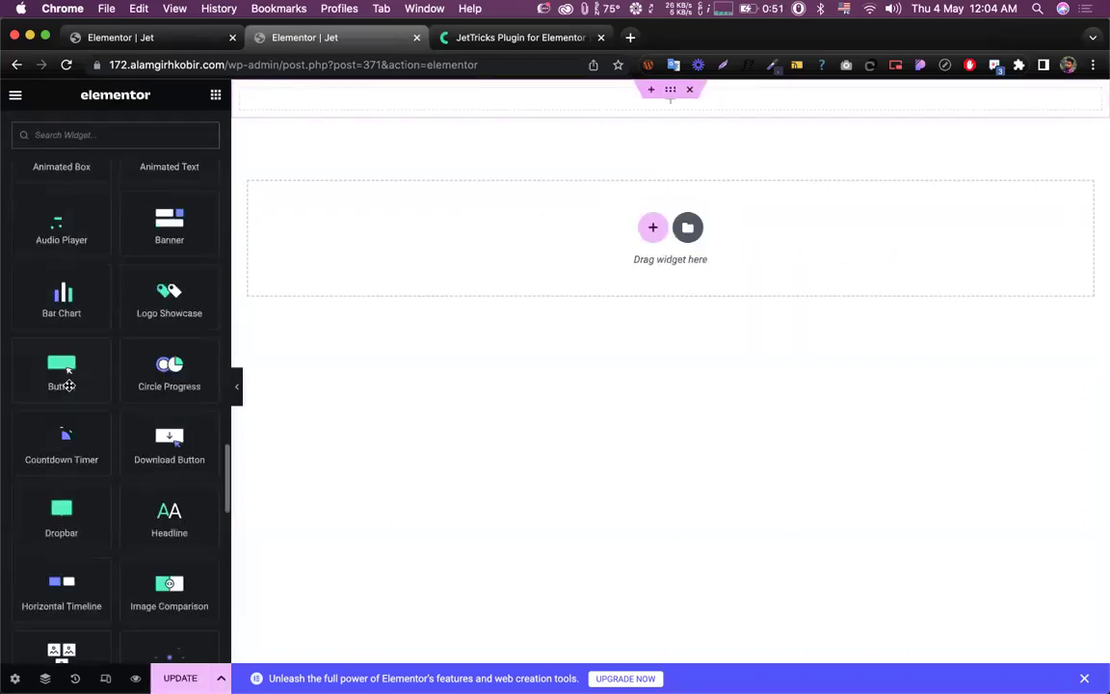
pyautogui.scroll(-10, 68, 386)
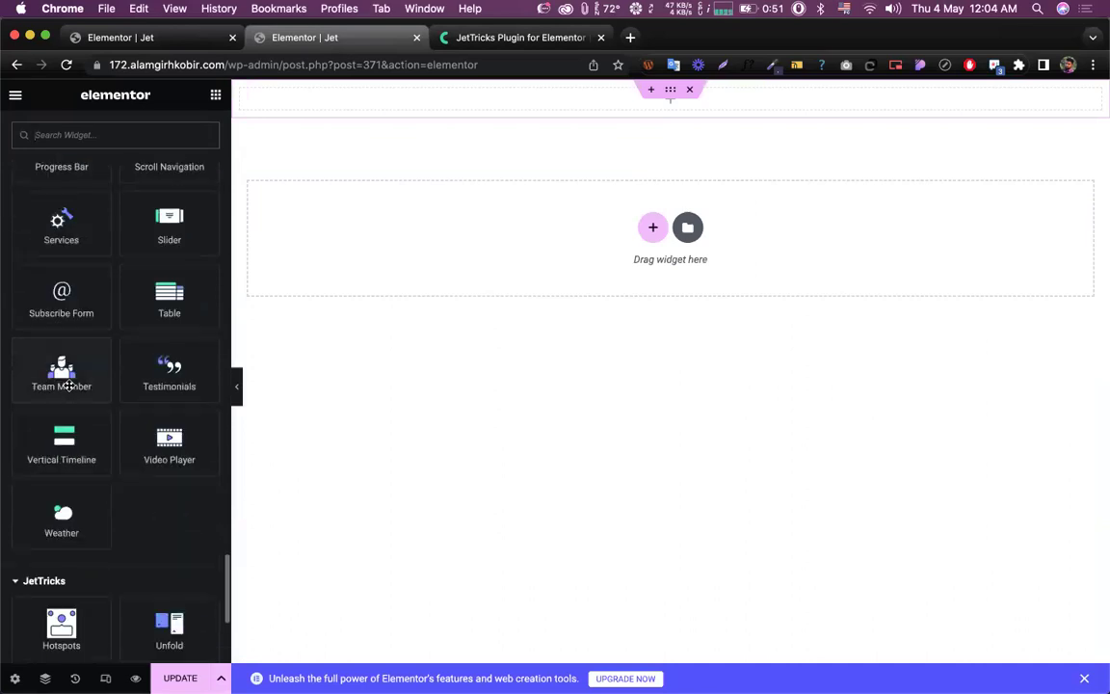
pyautogui.scroll(3, 184, 334)
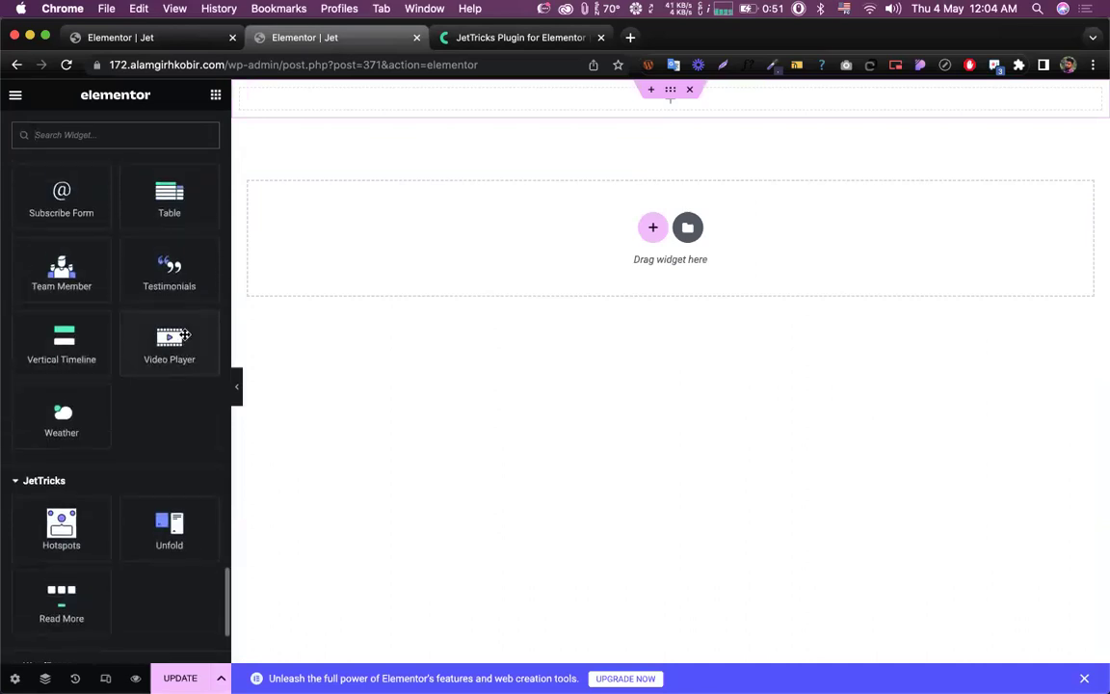
pyautogui.scroll(-4, 149, 422)
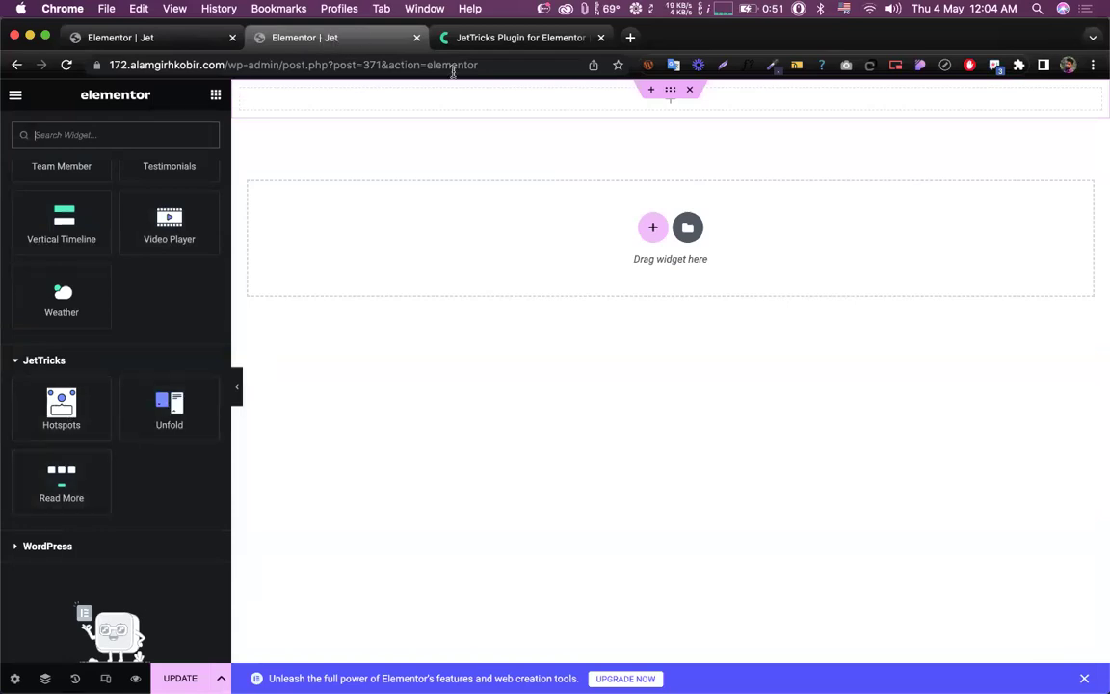
pyautogui.click(474, 46)
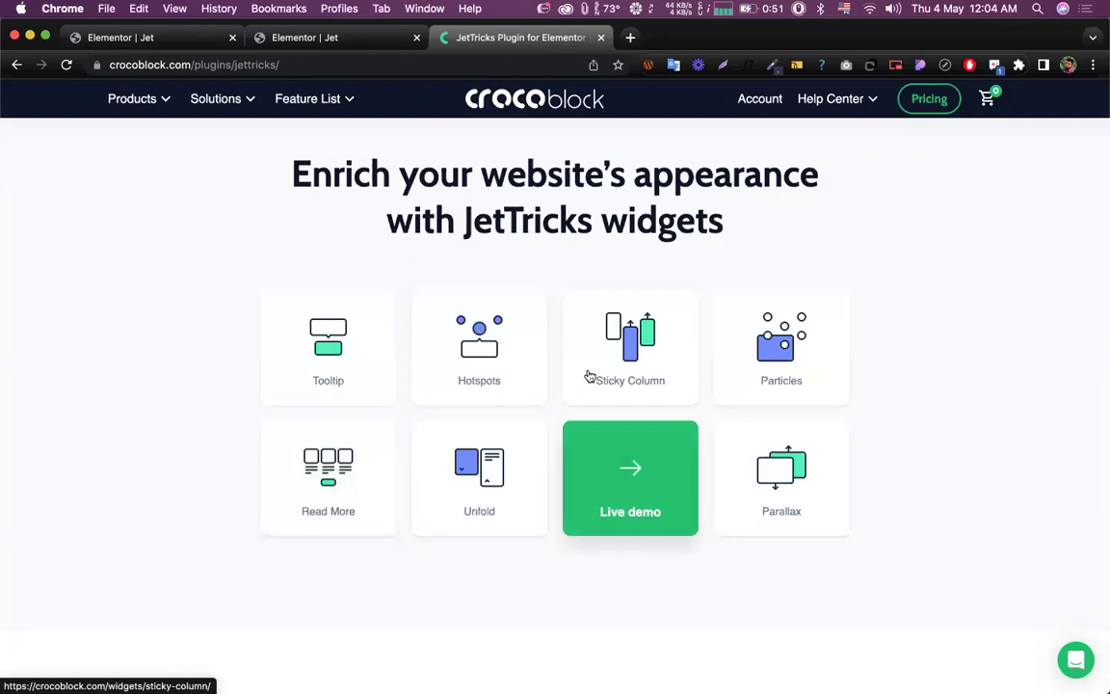
pyautogui.click(307, 39)
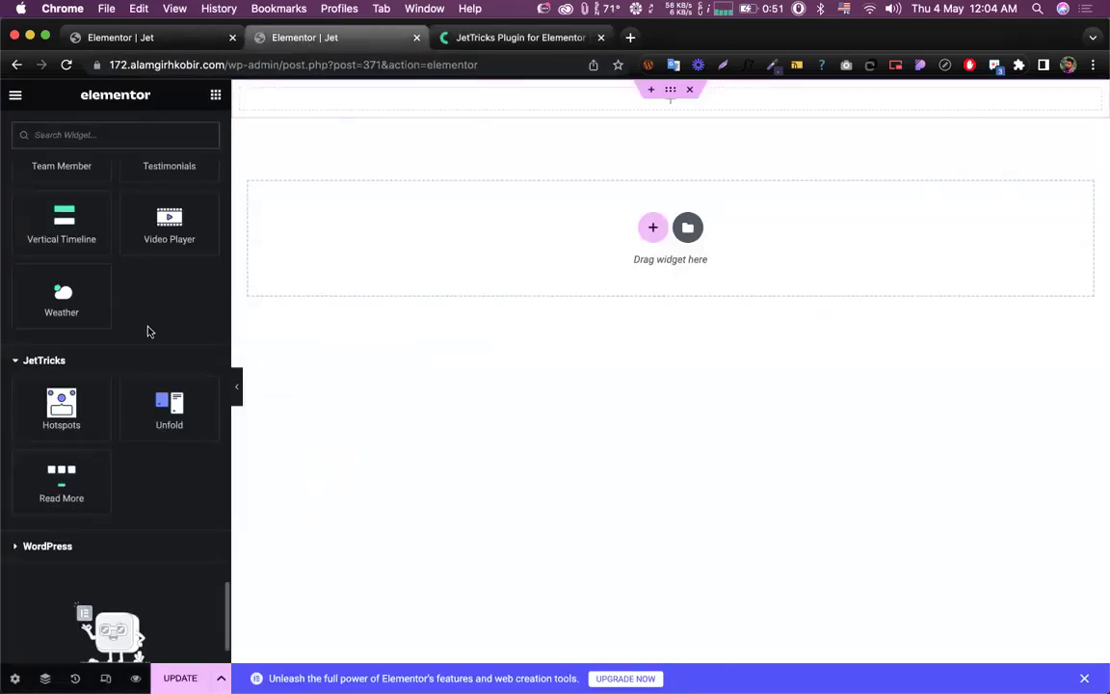
# Step: Add a Hotspots widget to the empty section and use codemanbd_contact-768x672-1.webp from the media library as its image
pyautogui.moveTo(55, 407); pyautogui.dragTo(604, 100)
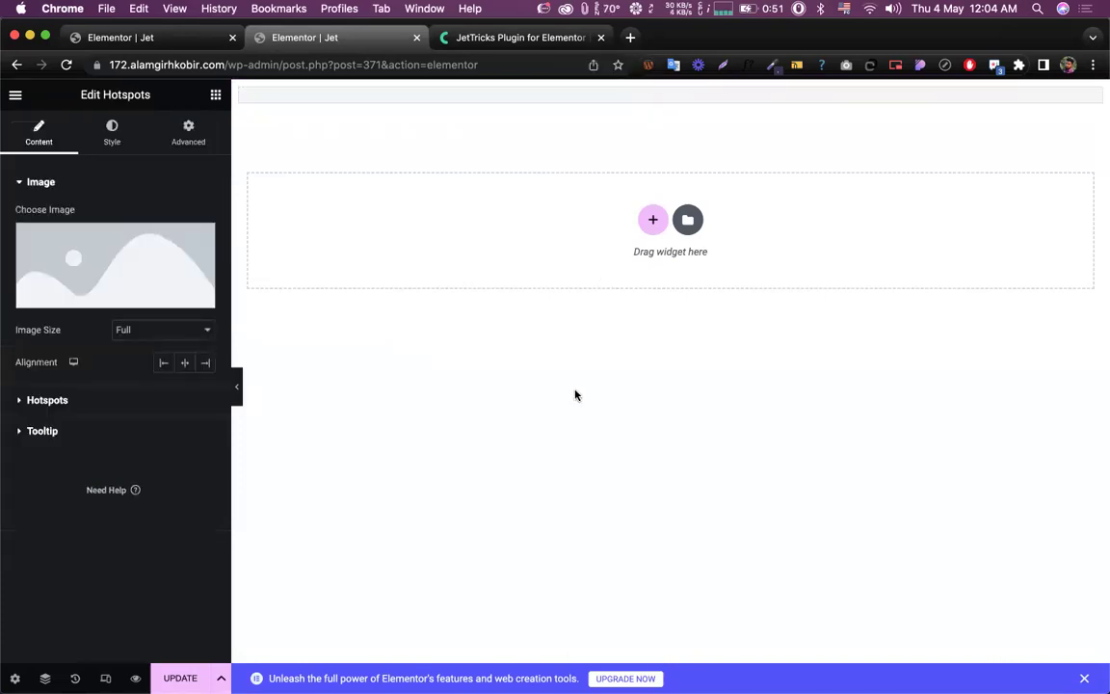
pyautogui.click(120, 269)
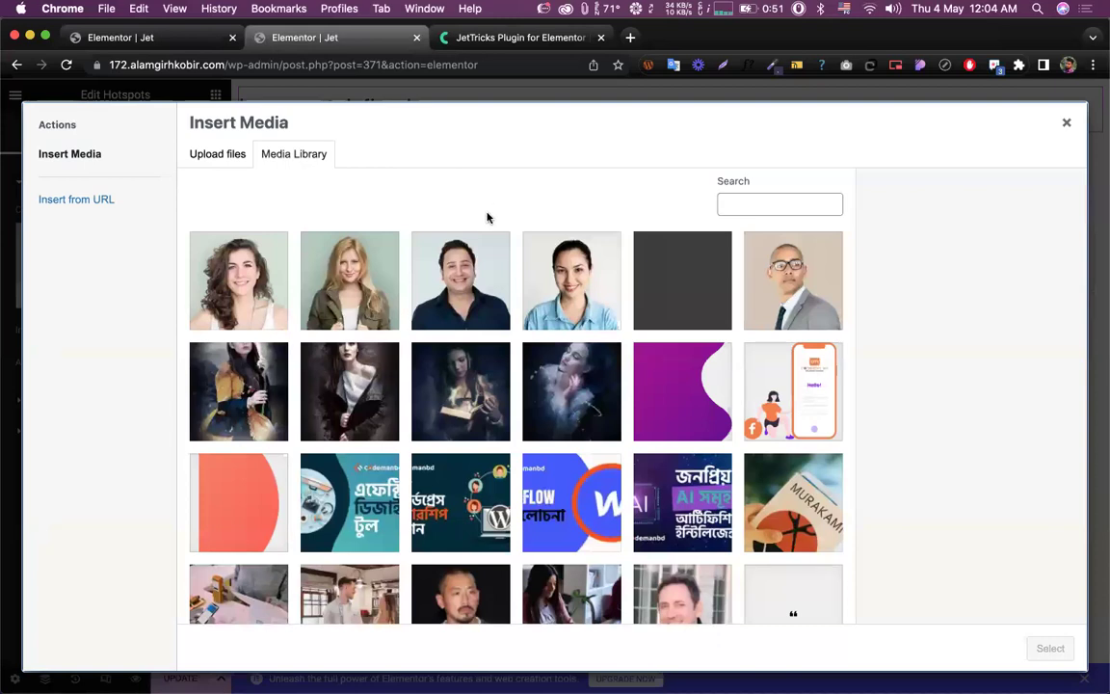
pyautogui.click(786, 406)
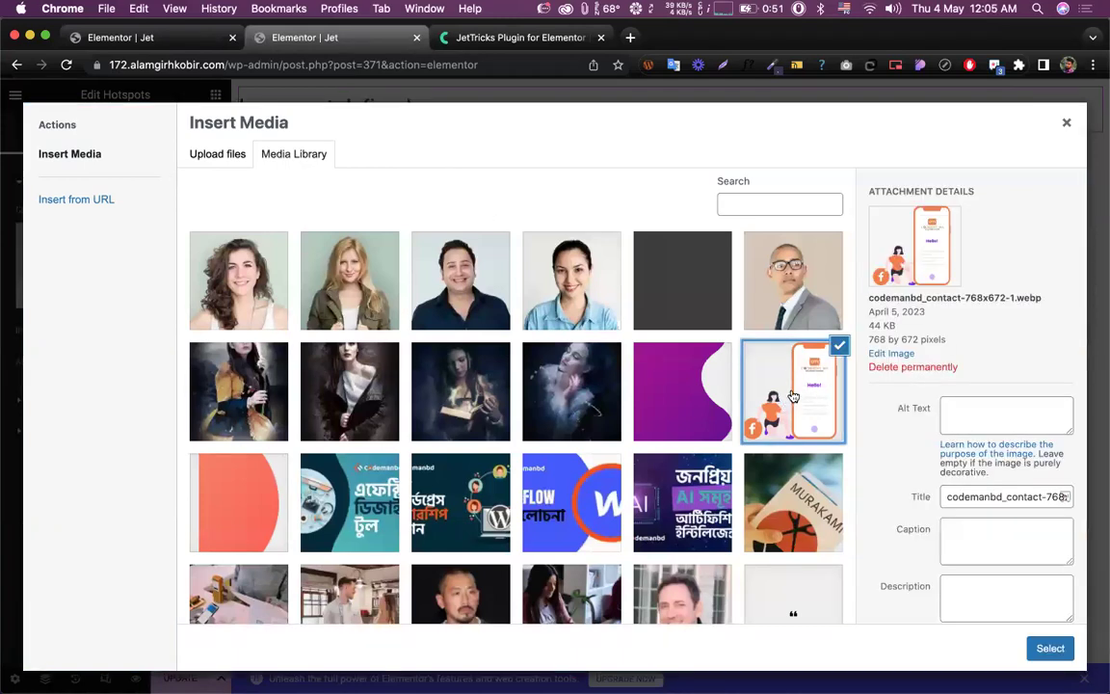
pyautogui.scroll(-3, 786, 406)
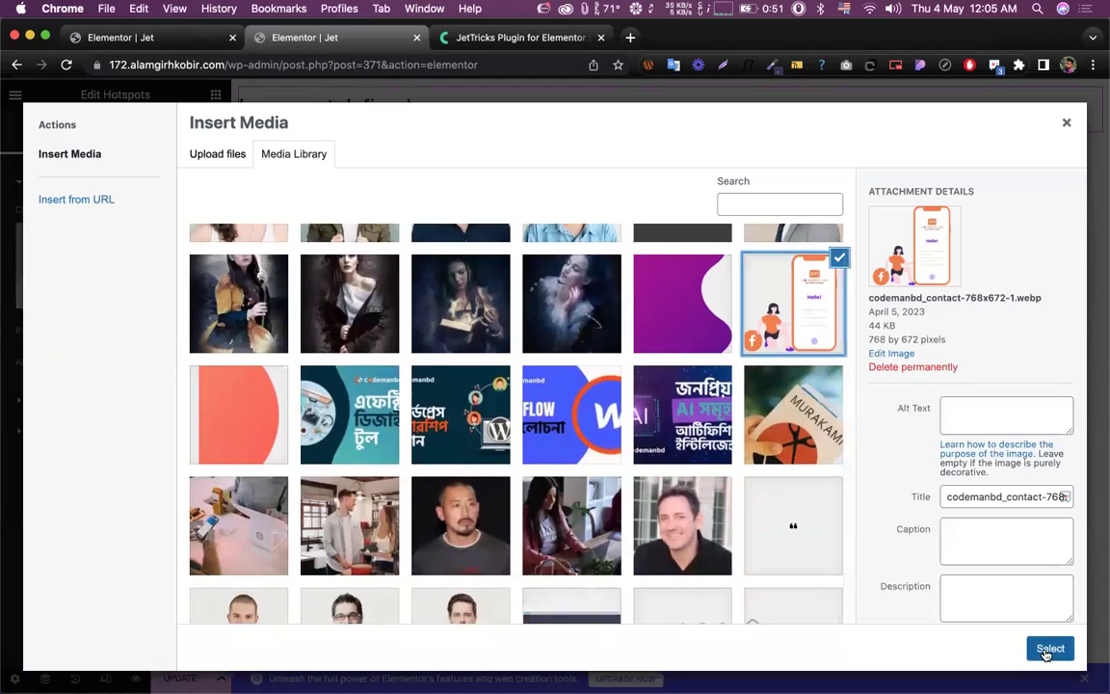
pyautogui.press('Escape')
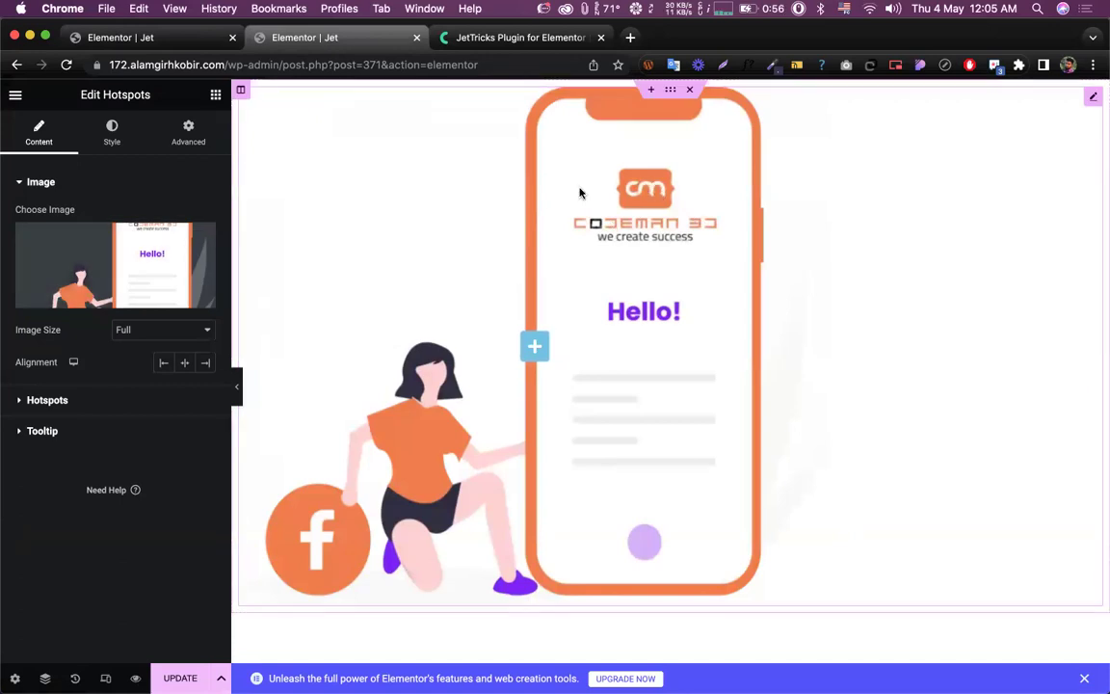
# Step: Move the first hotspot onto the phone's logo at about 70% horizontal and 18% vertical position
pyautogui.click(50, 400)
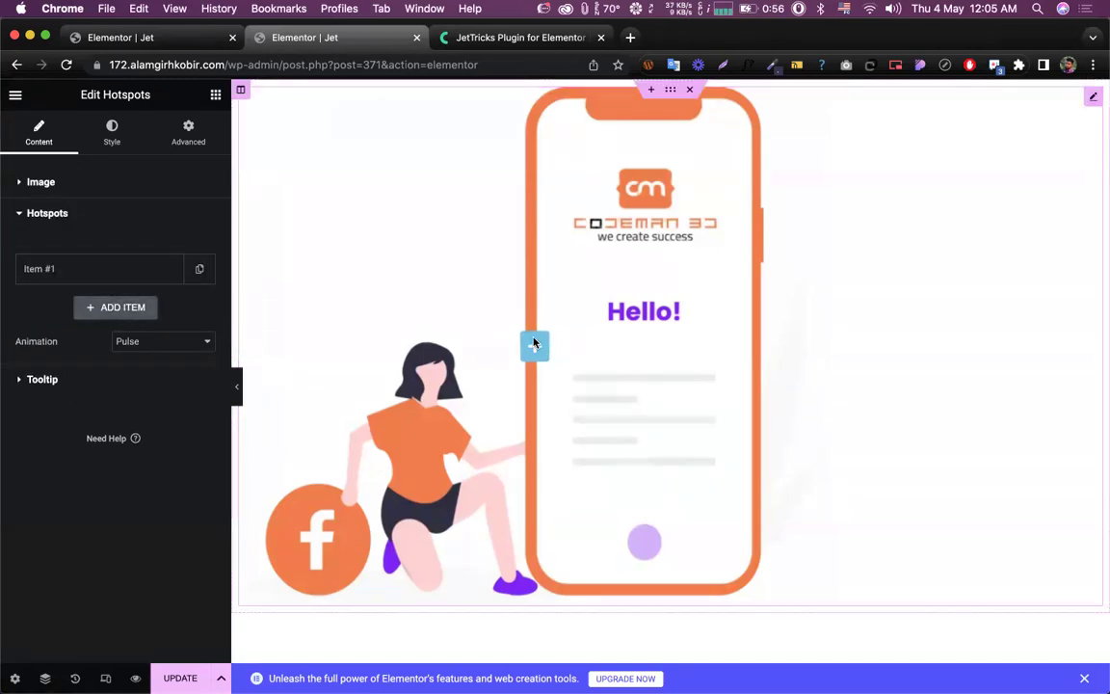
pyautogui.click(75, 281)
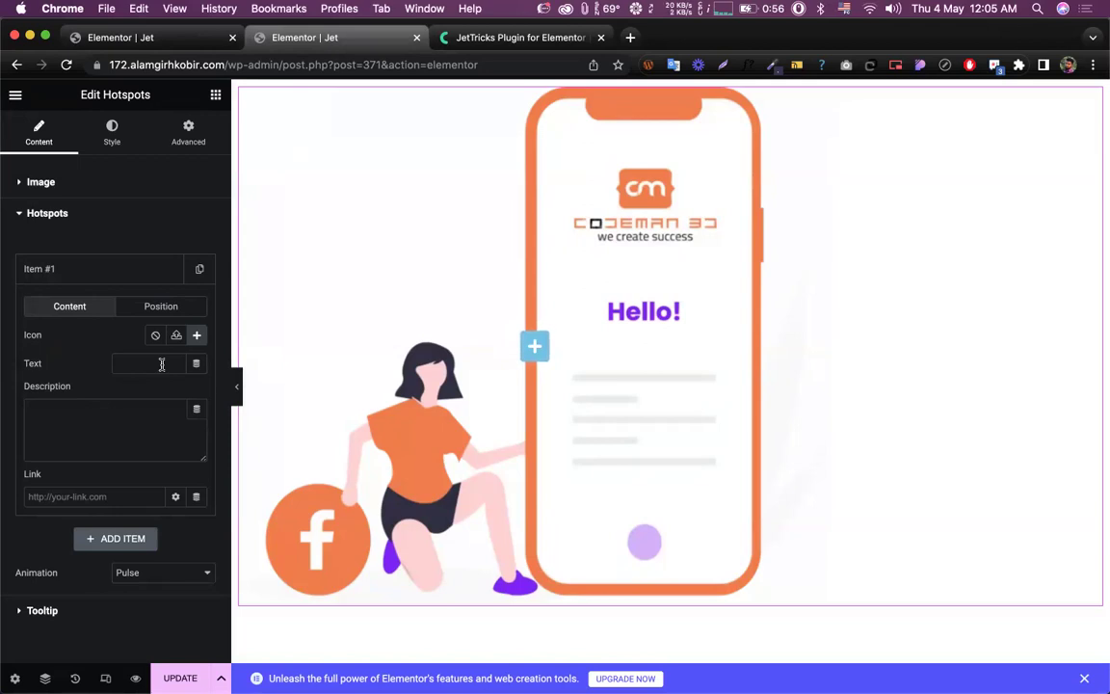
pyautogui.click(148, 309)
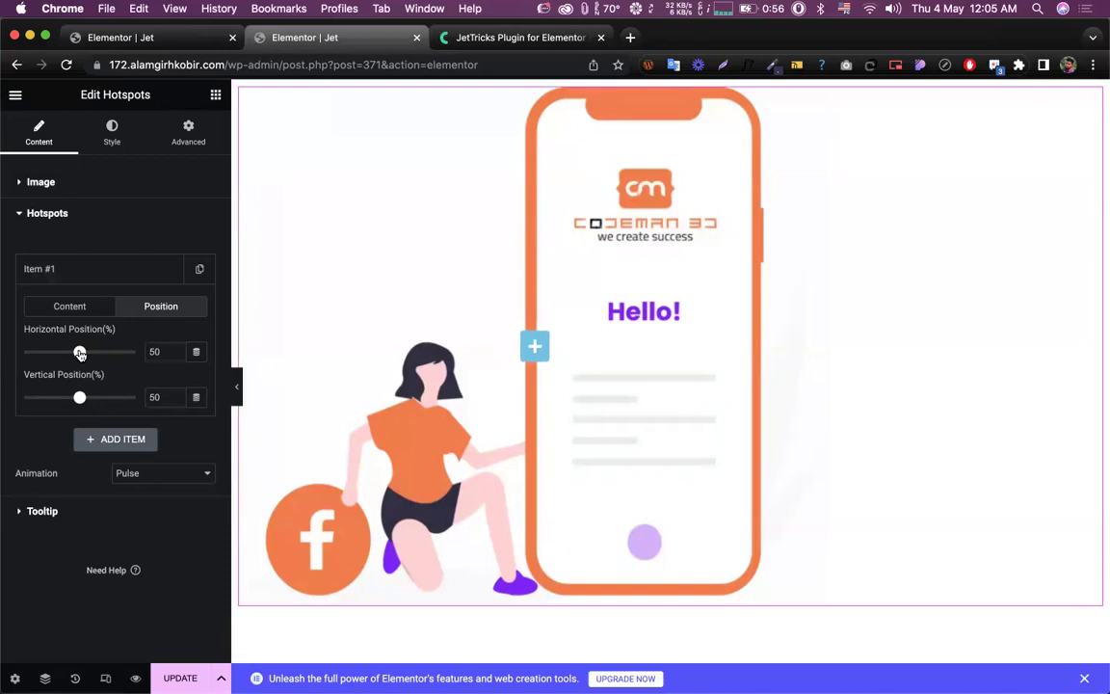
pyautogui.moveTo(80, 353); pyautogui.dragTo(92, 354)
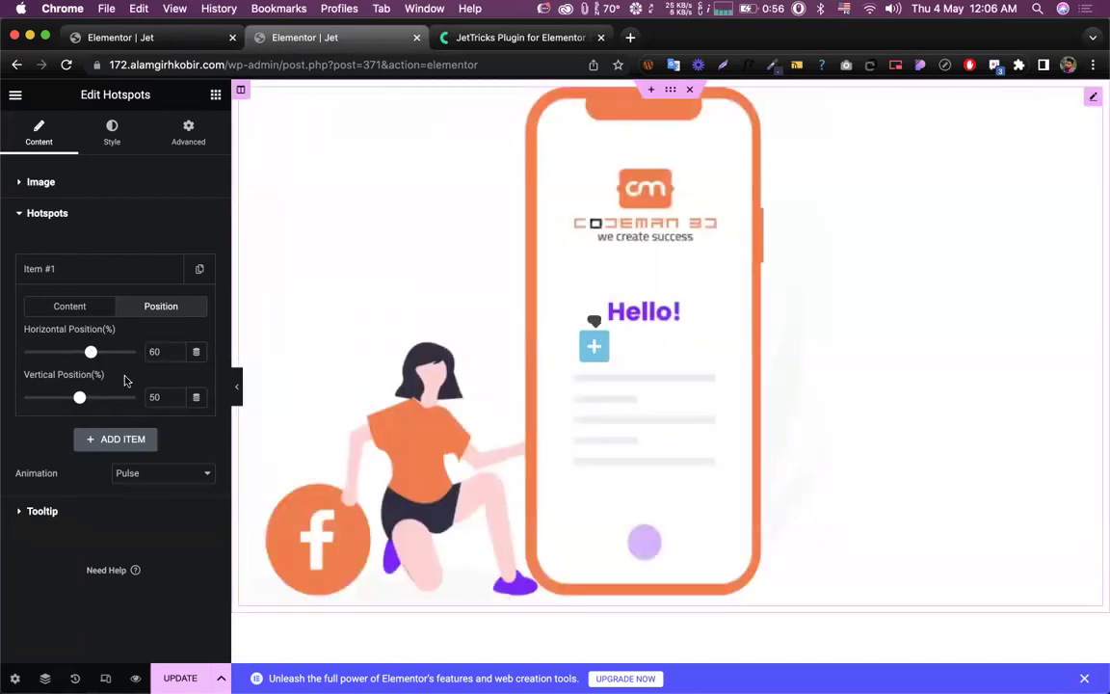
pyautogui.moveTo(91, 352); pyautogui.dragTo(101, 353)
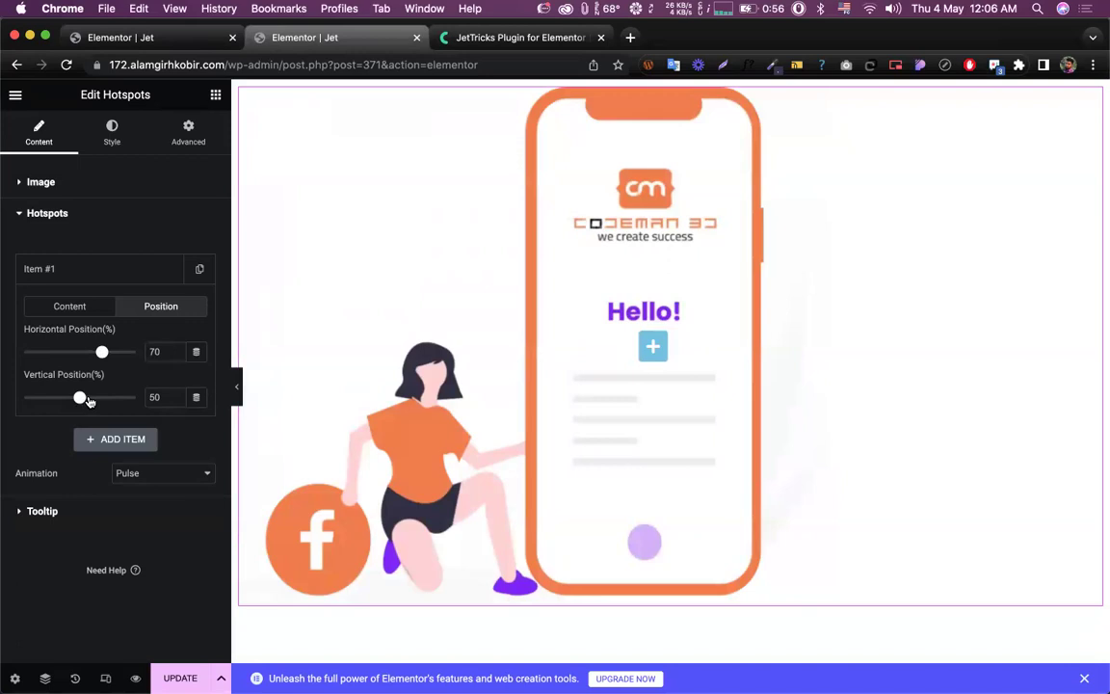
pyautogui.moveTo(72, 399); pyautogui.dragTo(52, 400)
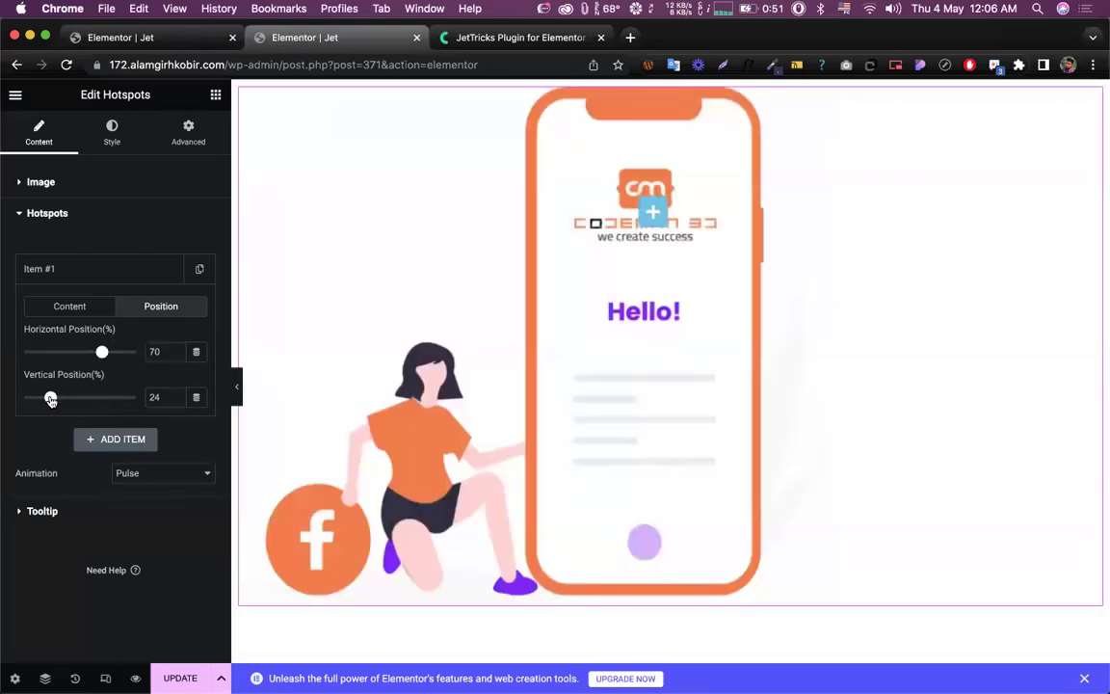
pyautogui.moveTo(50, 400); pyautogui.dragTo(45, 400)
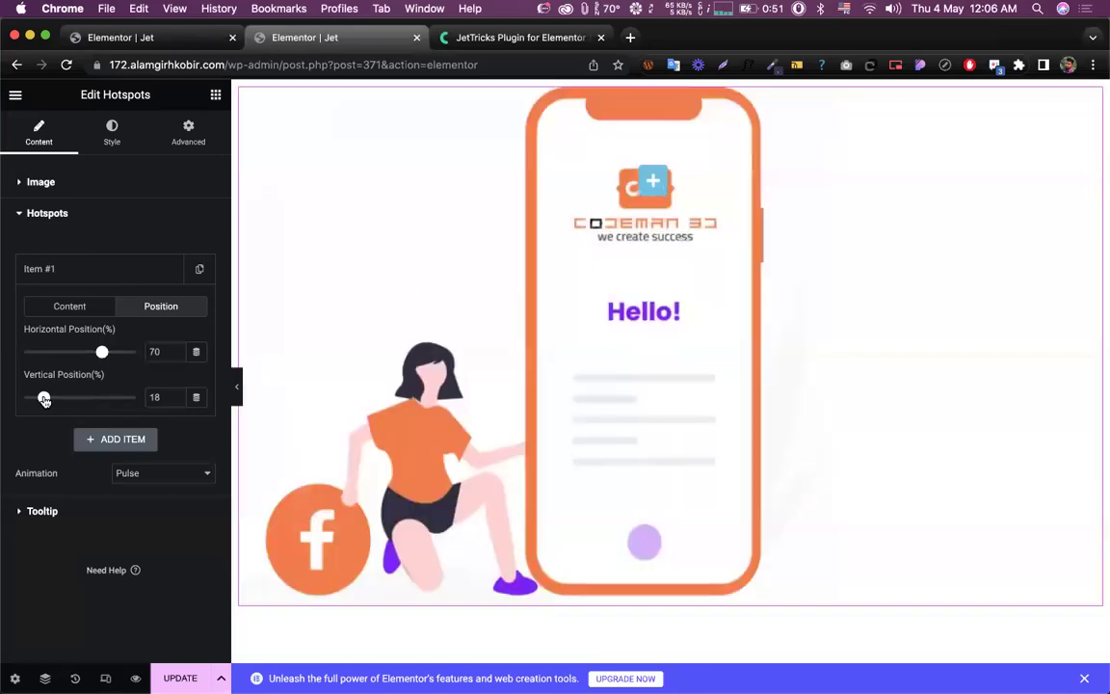
# Step: Fine-tune the first hotspot's position to 20% vertical and 69% horizontal
pyautogui.click(176, 393)
pyautogui.click(176, 393)
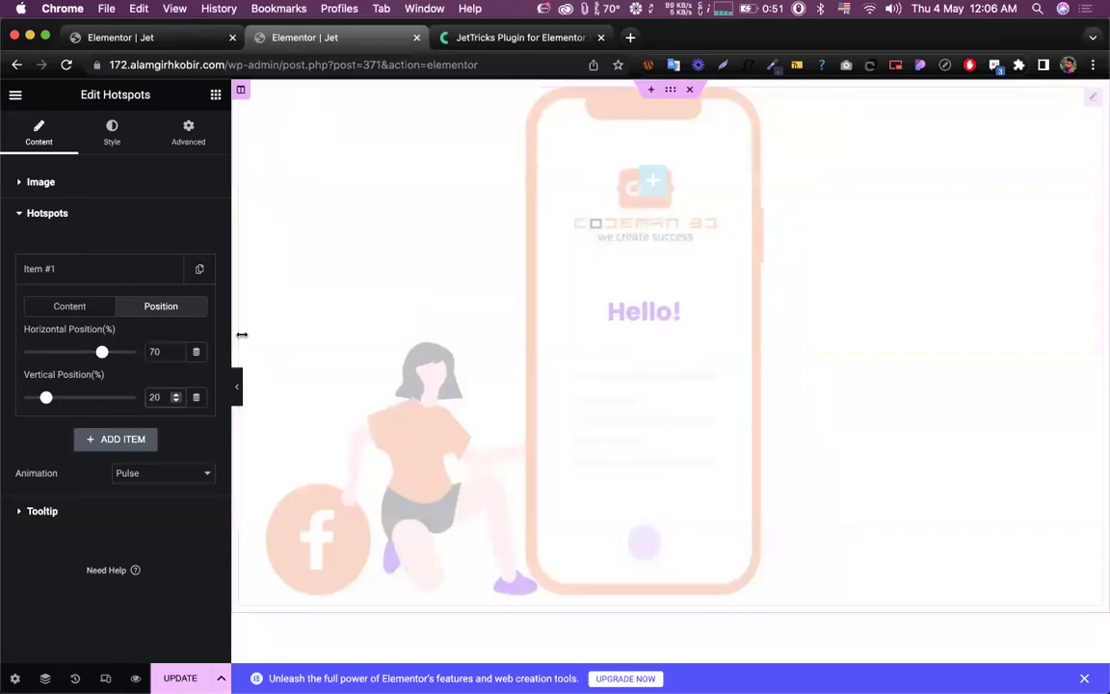
pyautogui.click(177, 355)
pyautogui.click(176, 355)
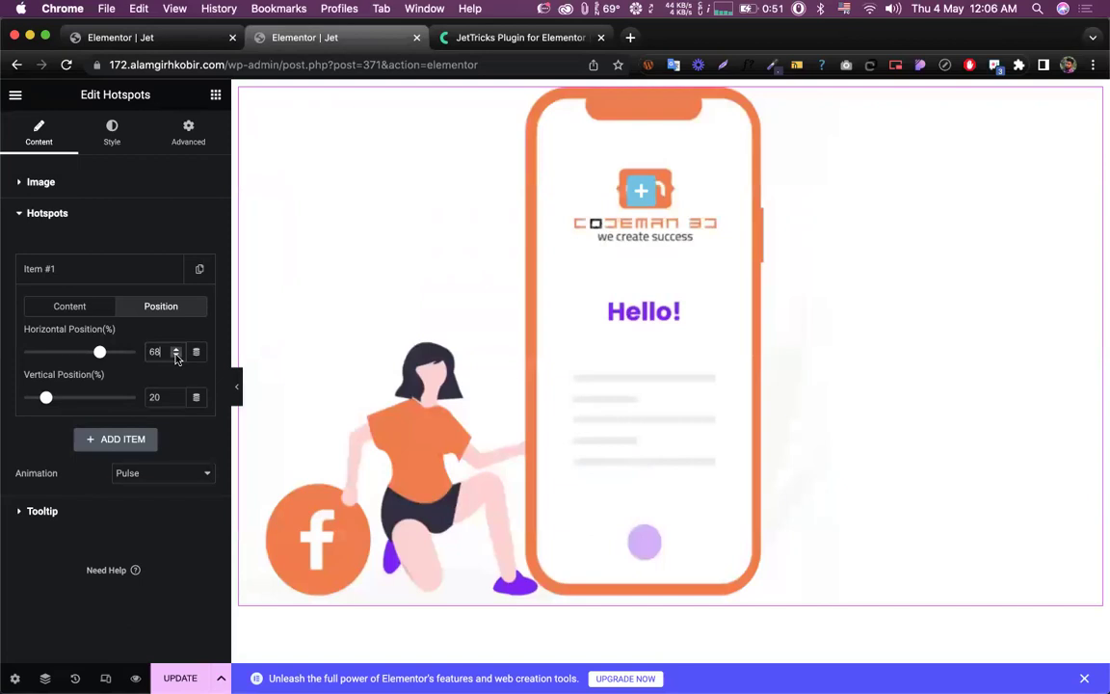
pyautogui.click(176, 351)
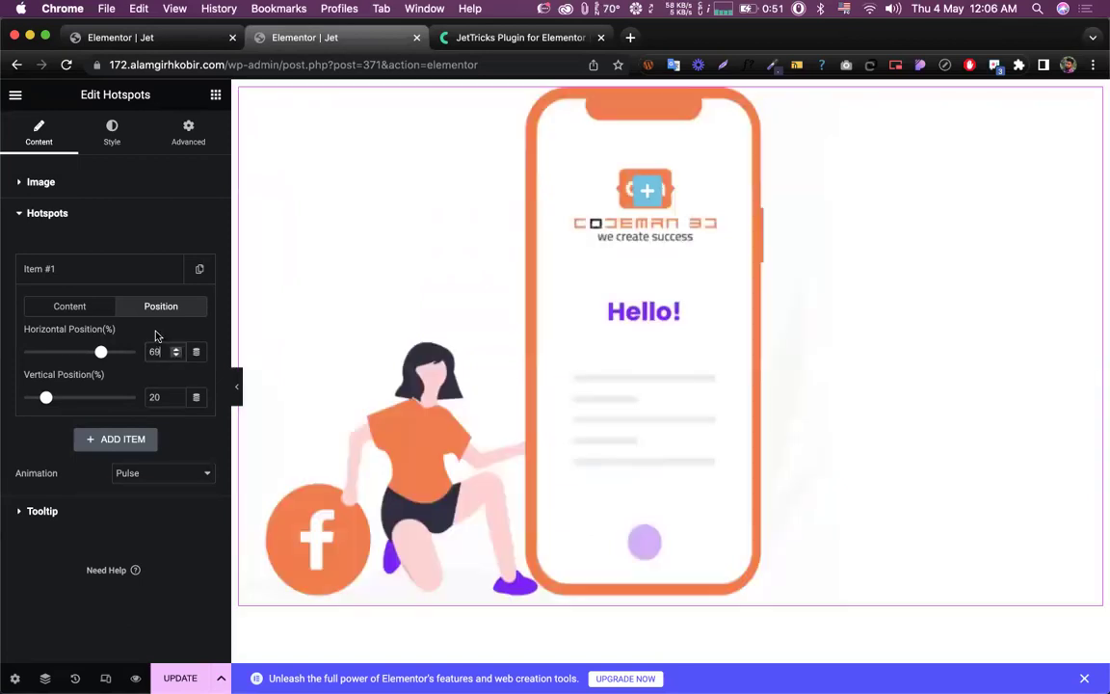
# Step: Set the first hotspot's text to "Codemanbd.com"
pyautogui.click(68, 306)
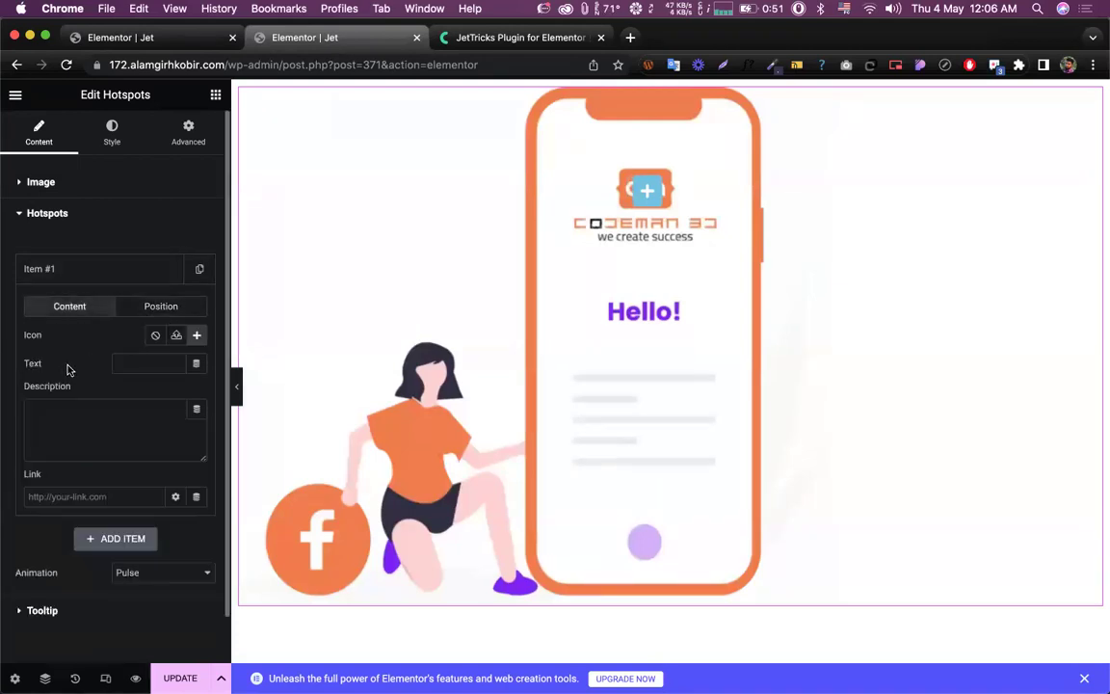
pyautogui.scroll(-2, 70, 366)
pyautogui.click(136, 313)
pyautogui.write('C')
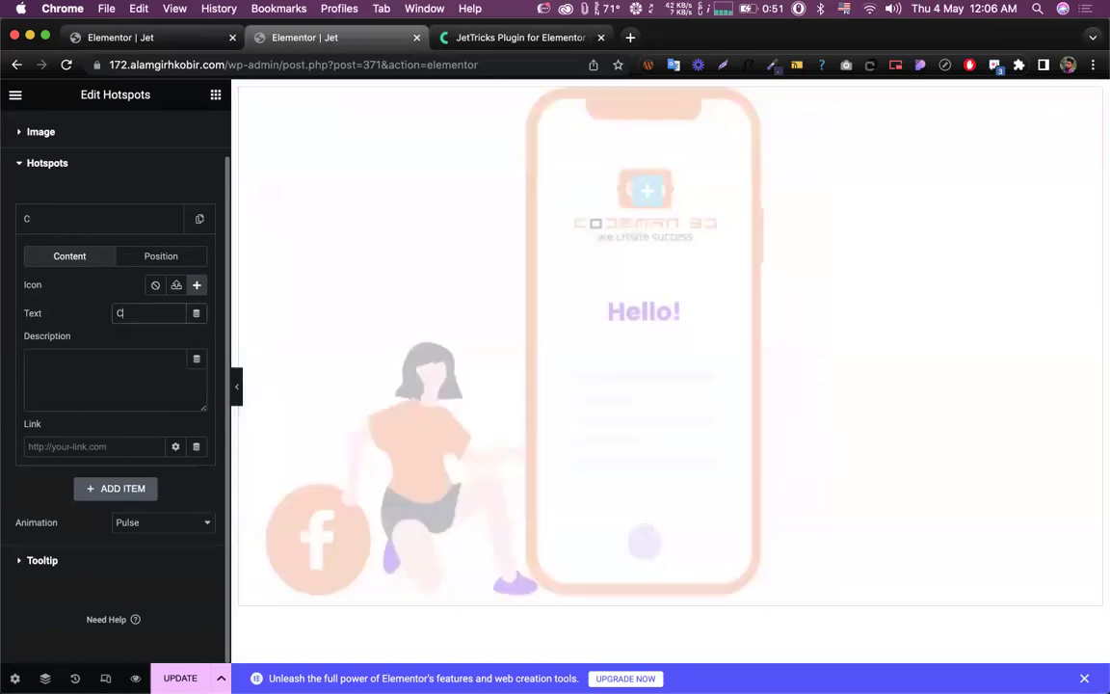
pyautogui.write('odemanbd.com')
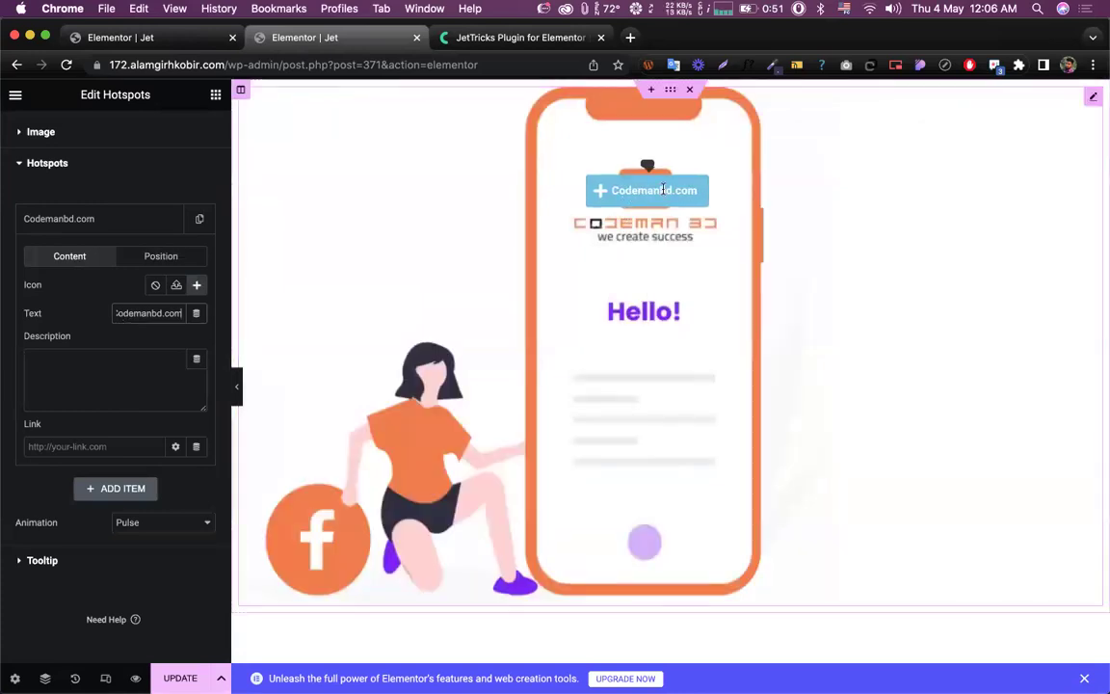
# Step: Move "Codemanbd.com" from the first hotspot's text to its description and preview the tooltip on the image
pyautogui.tripleClick(142, 312)
pyautogui.press('super+c')
pyautogui.press('BackSpace')
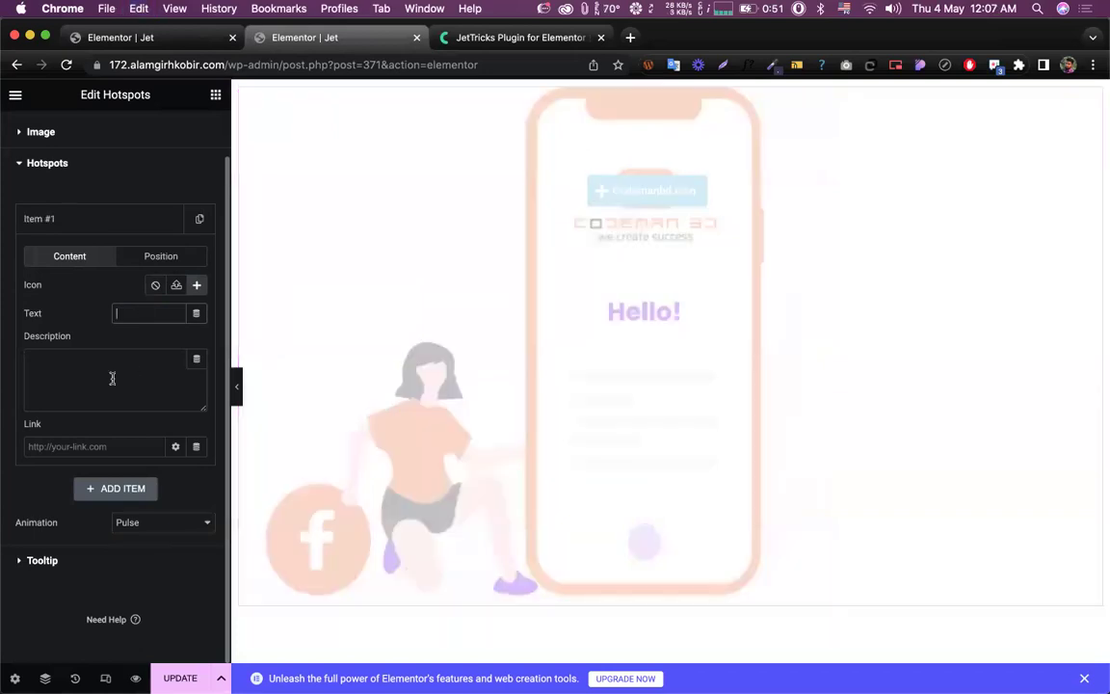
pyautogui.click(101, 376)
pyautogui.press('super+v')
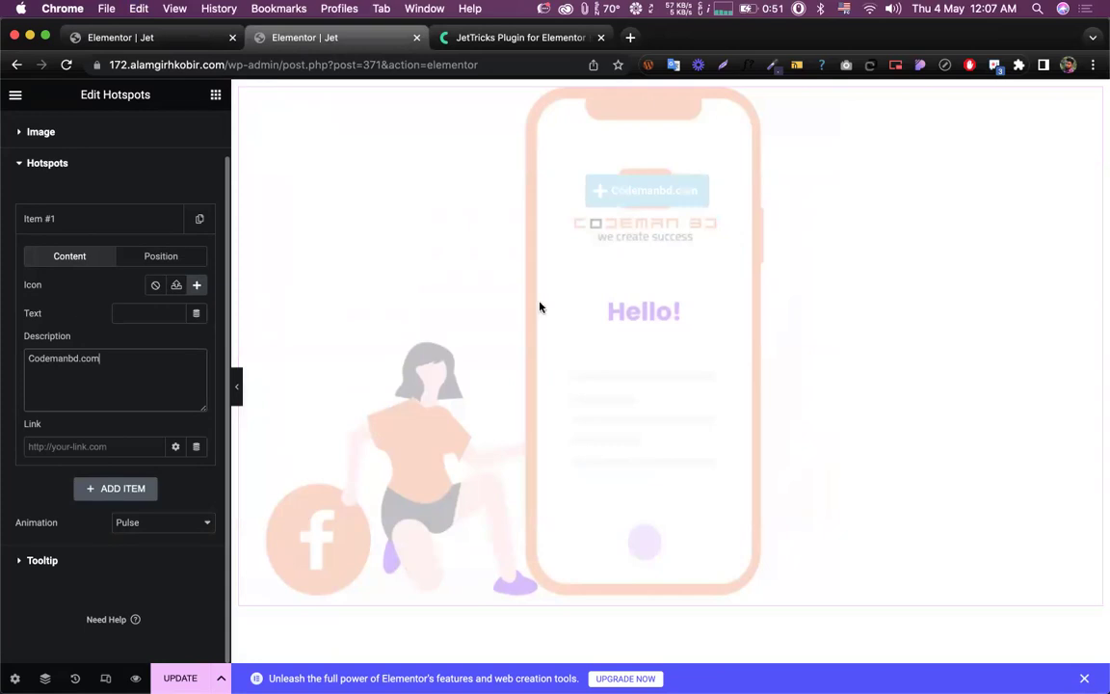
pyautogui.moveTo(646, 191)
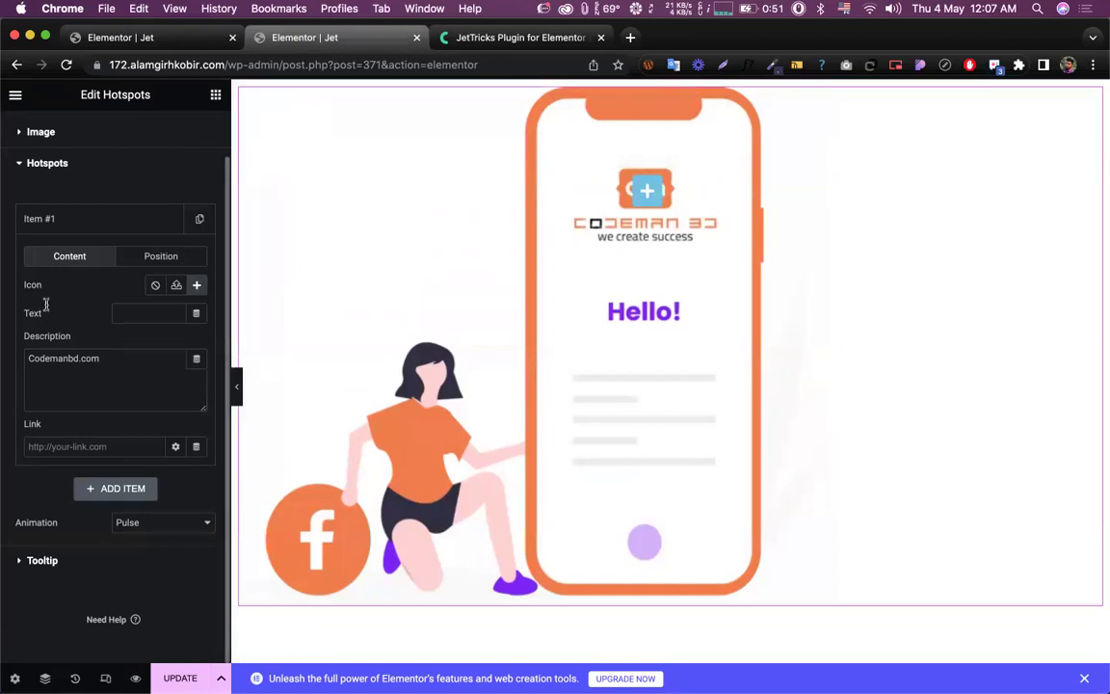
# Step: Try the Bottom and Bottom Start placements for the hotspot tooltip and settle on Bottom End
pyautogui.click(38, 561)
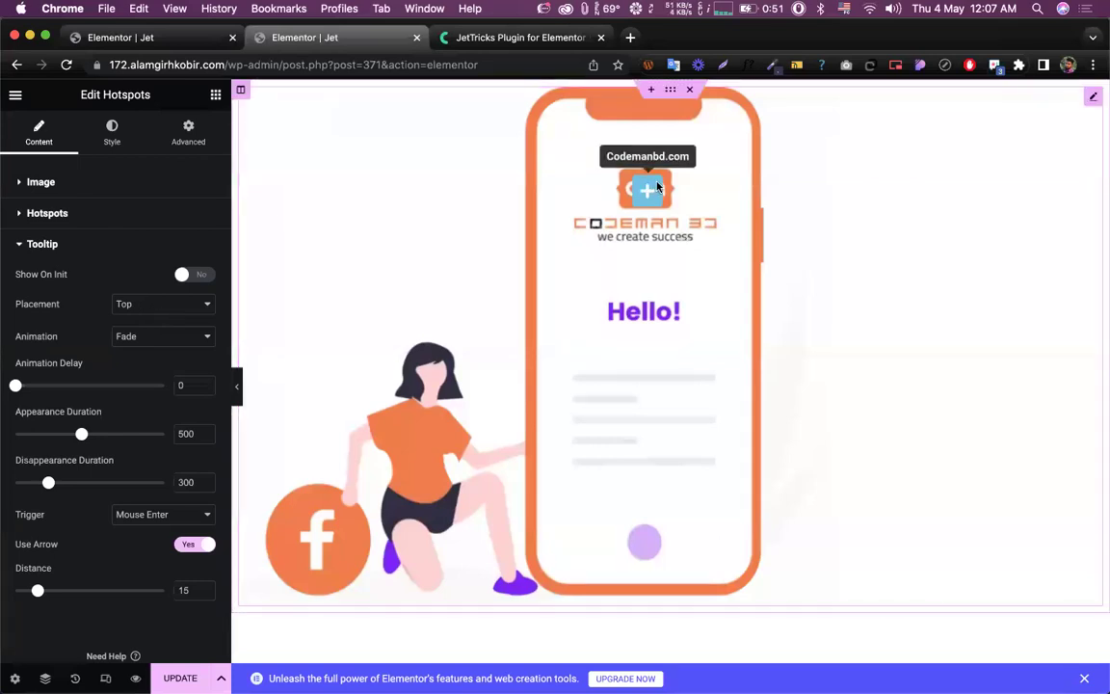
pyautogui.click(162, 306)
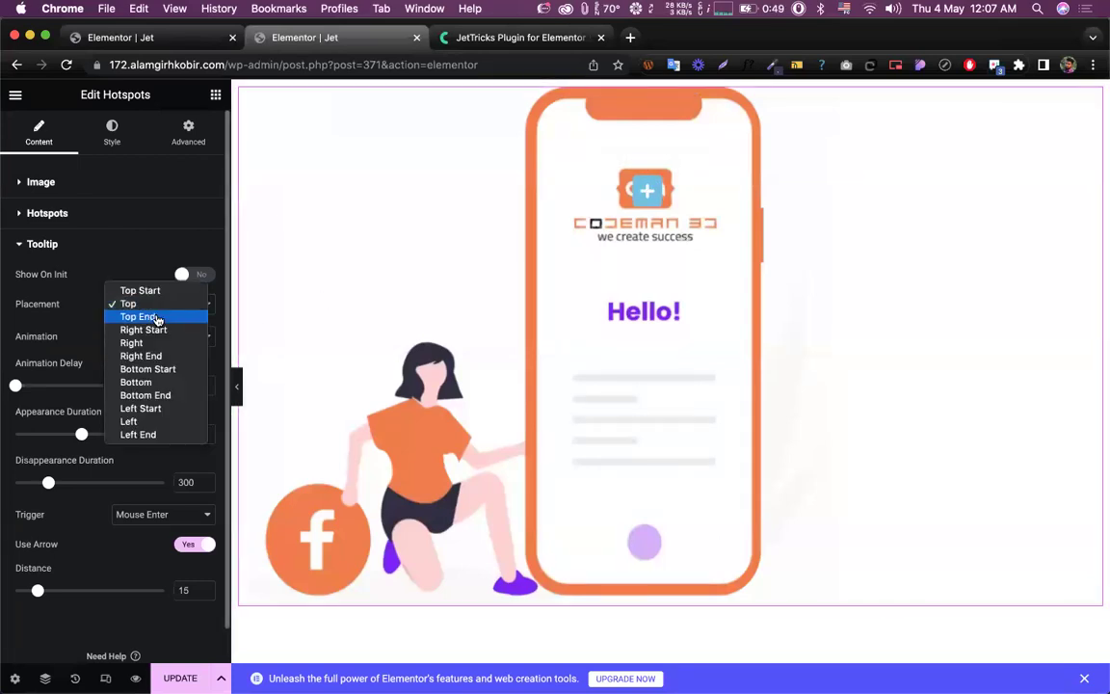
pyautogui.click(140, 382)
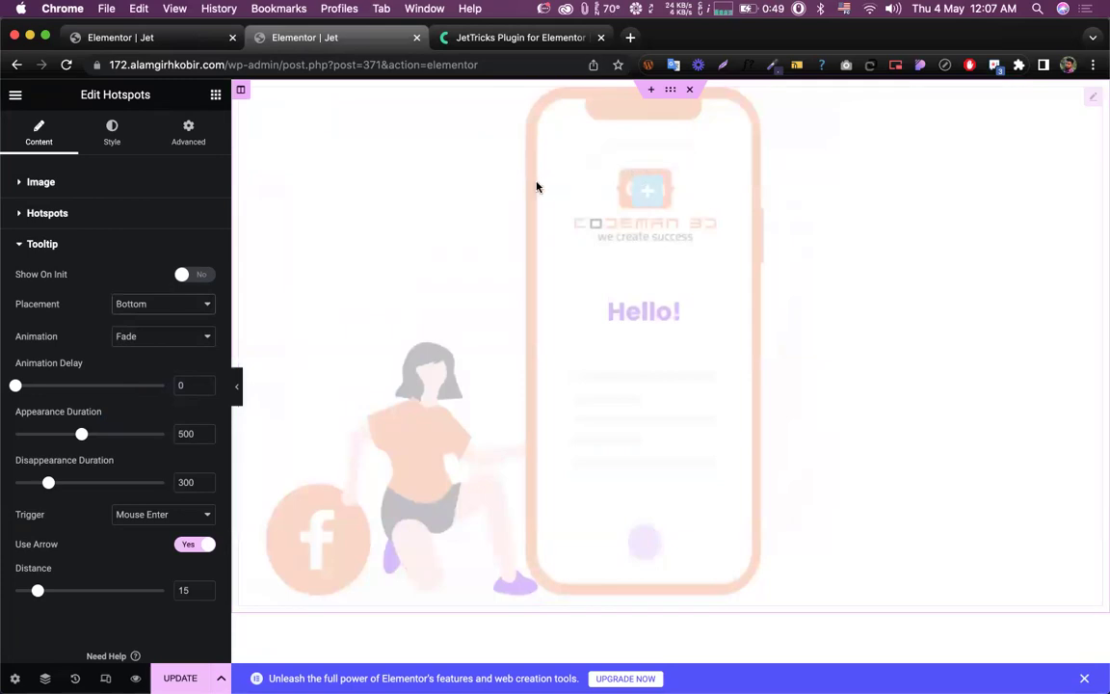
pyautogui.moveTo(645, 188)
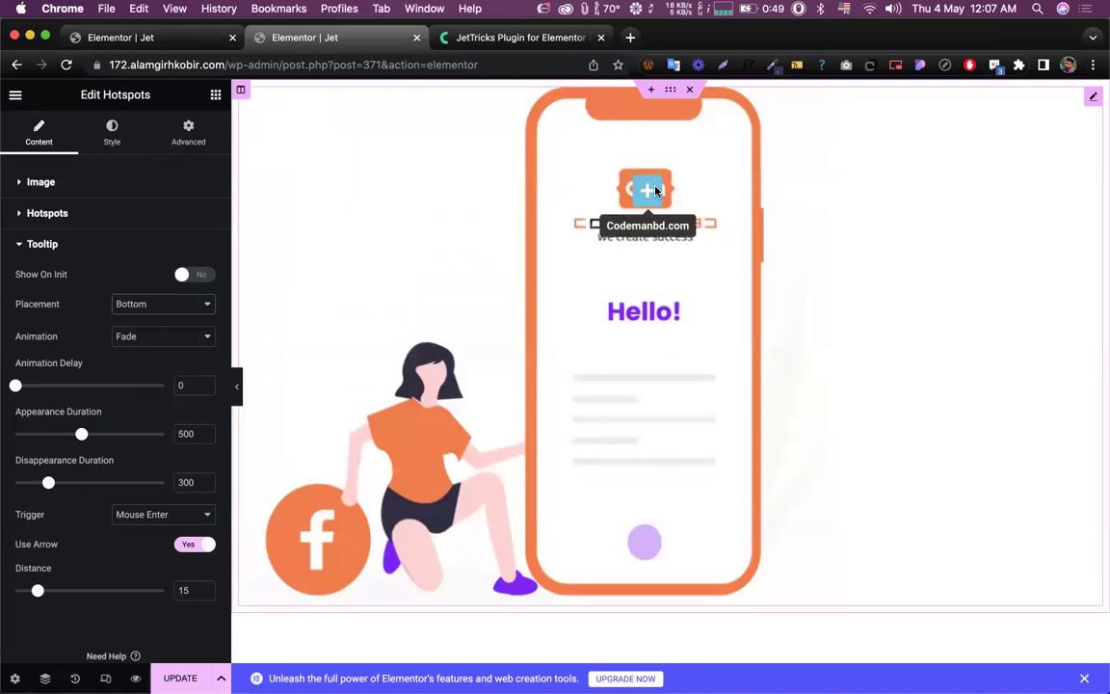
pyautogui.click(152, 306)
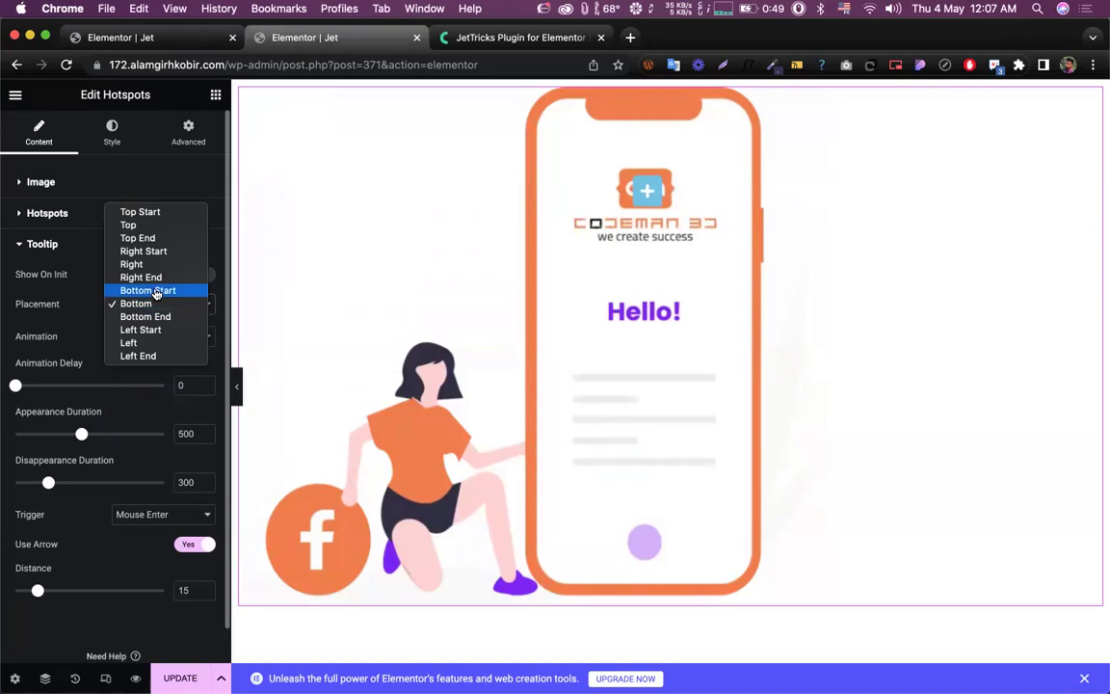
pyautogui.click(153, 291)
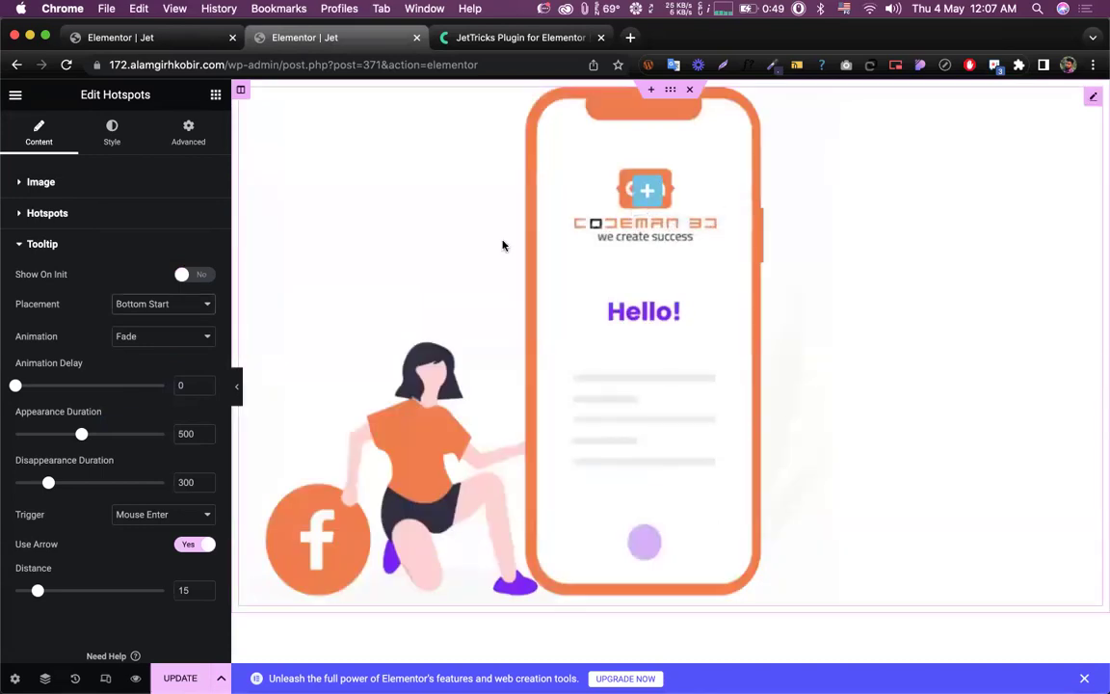
pyautogui.click(183, 305)
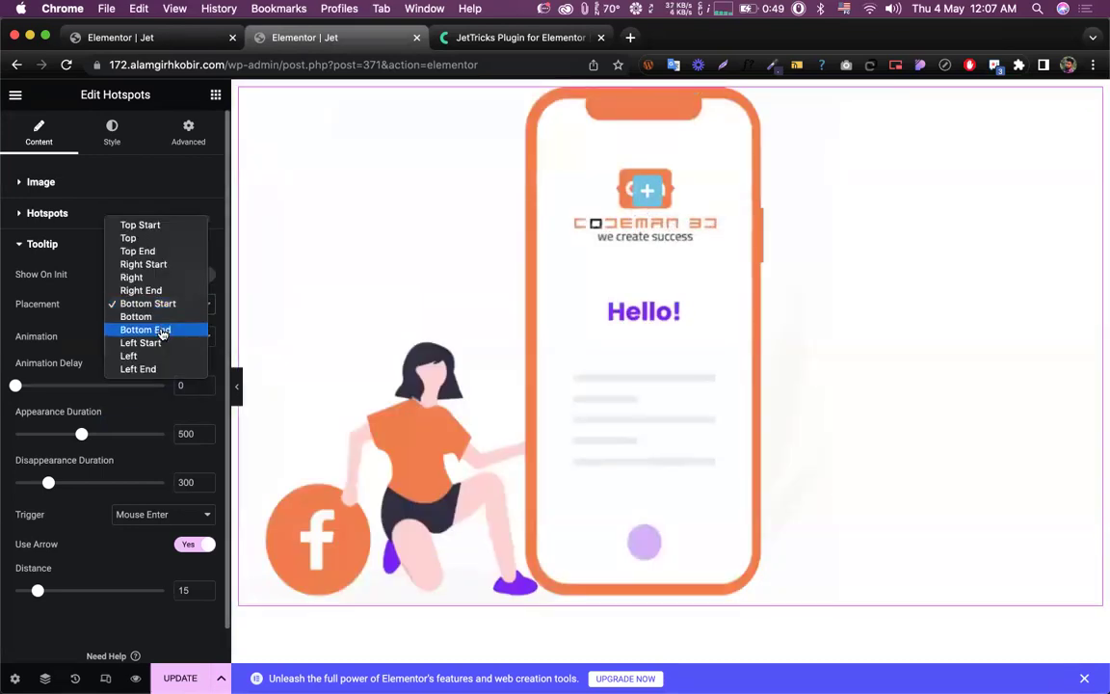
pyautogui.click(144, 330)
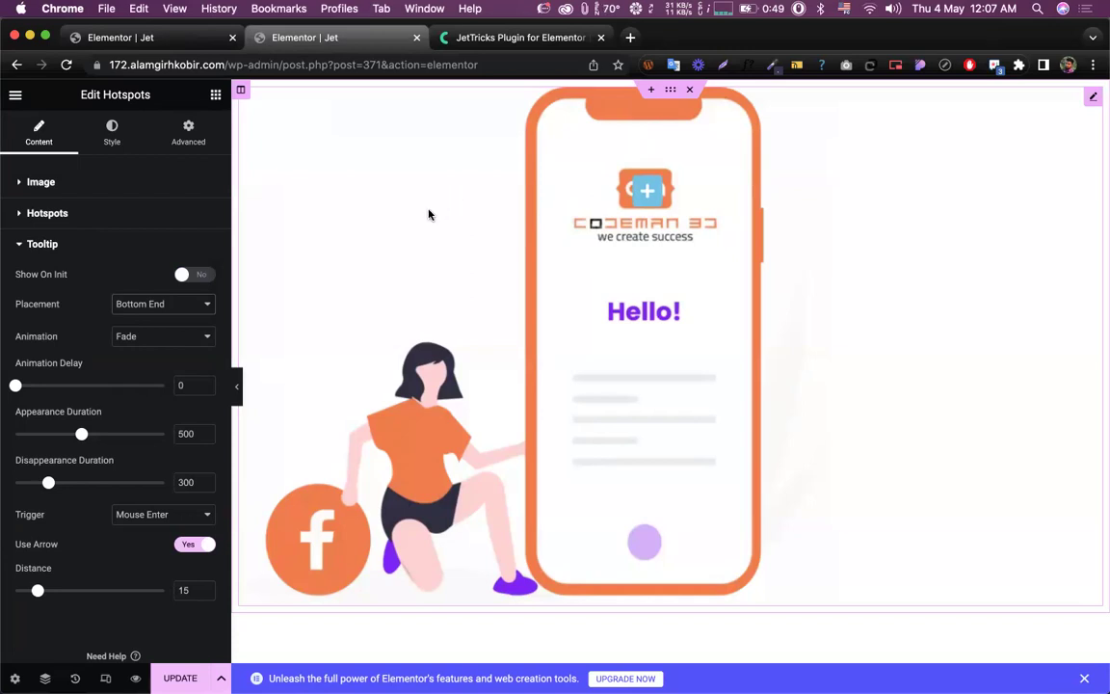
# Step: Choose the classic background type for the hotspot's normal state and give its wrapper a 50 px border radius on all corners
pyautogui.click(103, 141)
pyautogui.scroll(-1, 117, 250)
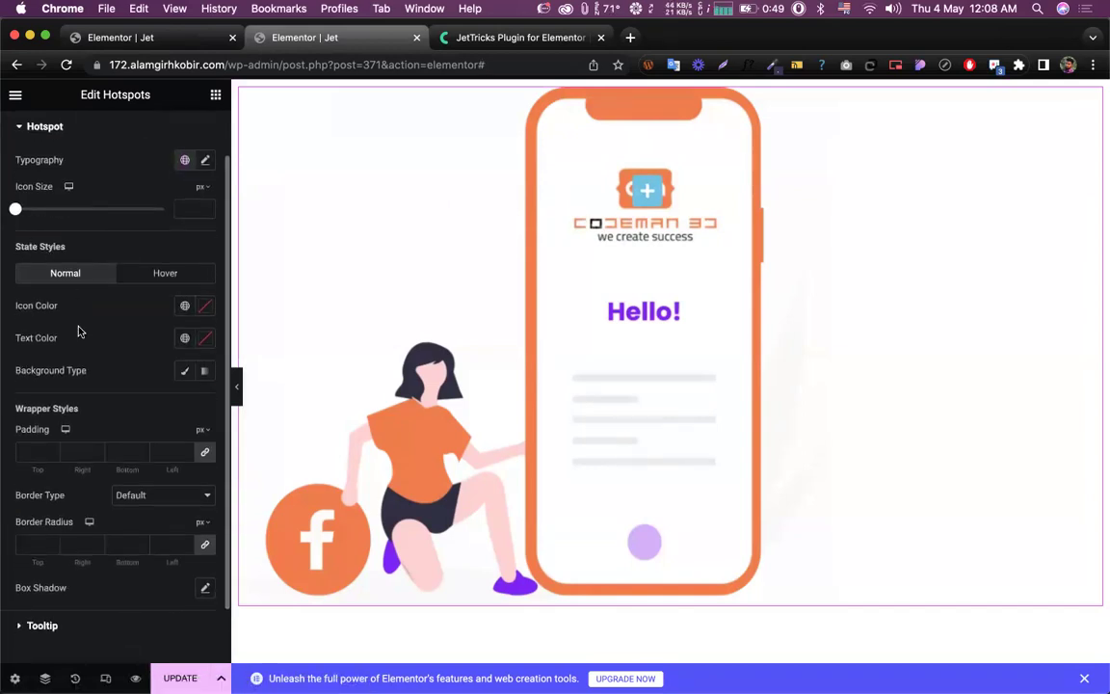
pyautogui.scroll(-1, 79, 331)
pyautogui.scroll(3, 82, 415)
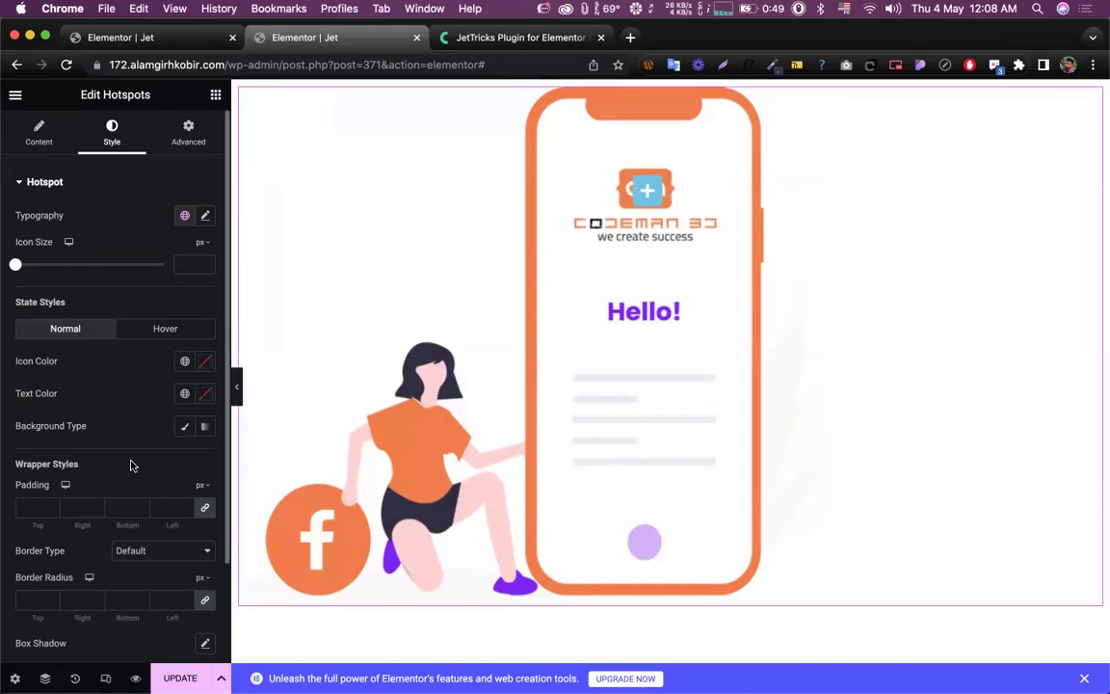
pyautogui.click(187, 433)
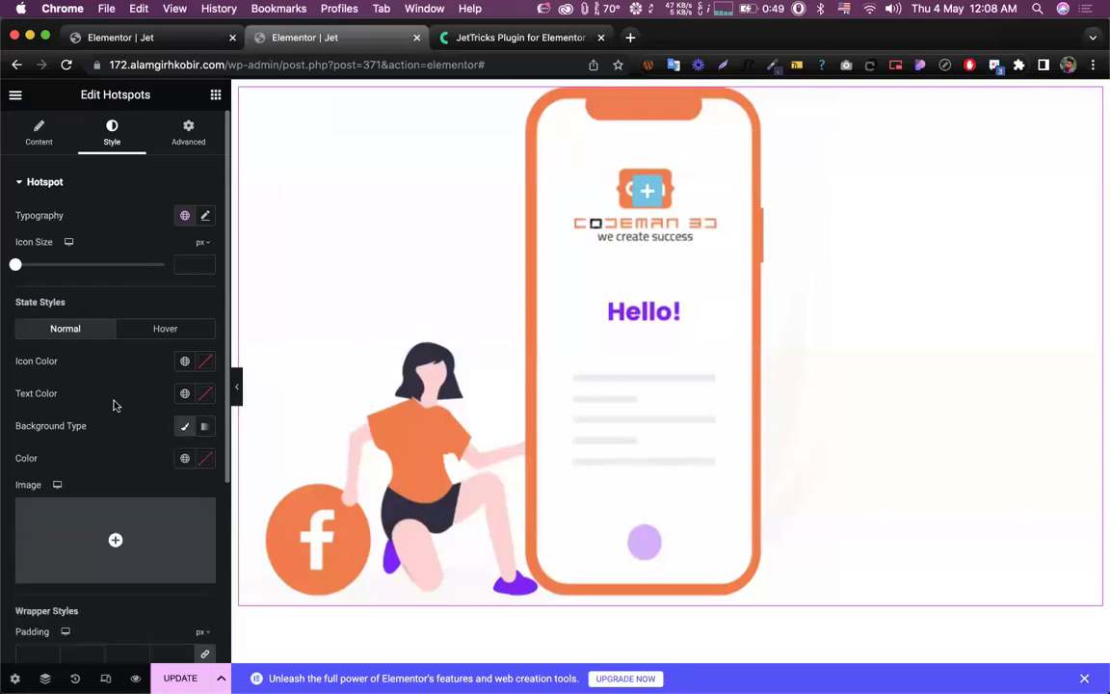
pyautogui.scroll(-2, 115, 460)
pyautogui.scroll(-3, 118, 465)
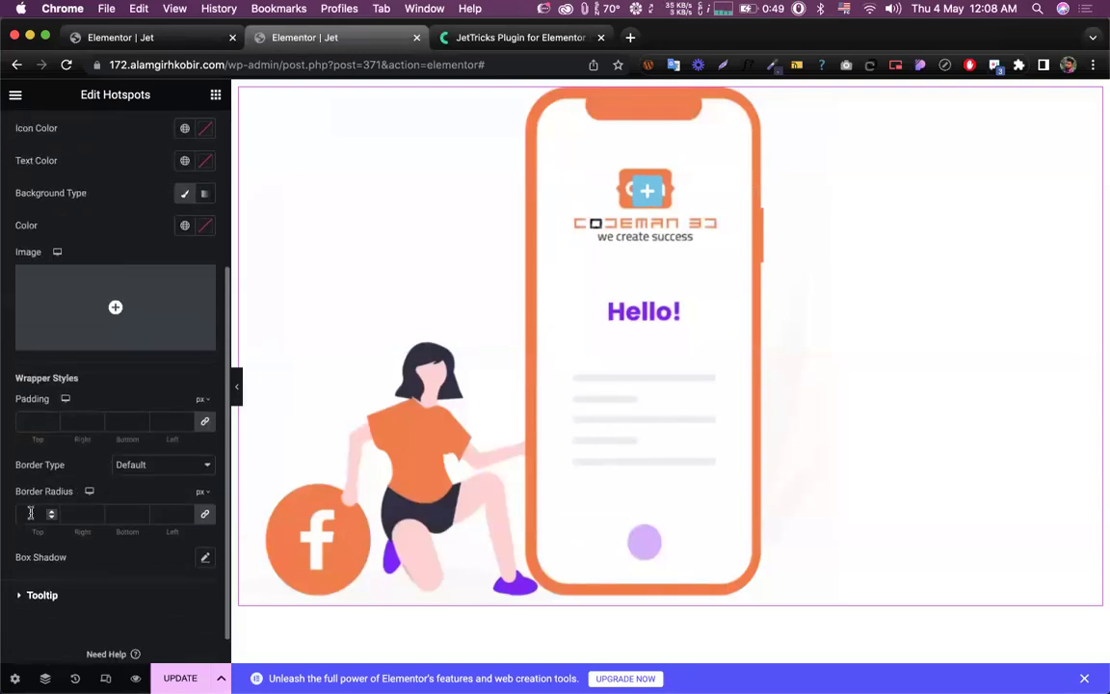
pyautogui.click(36, 513)
pyautogui.write('50')
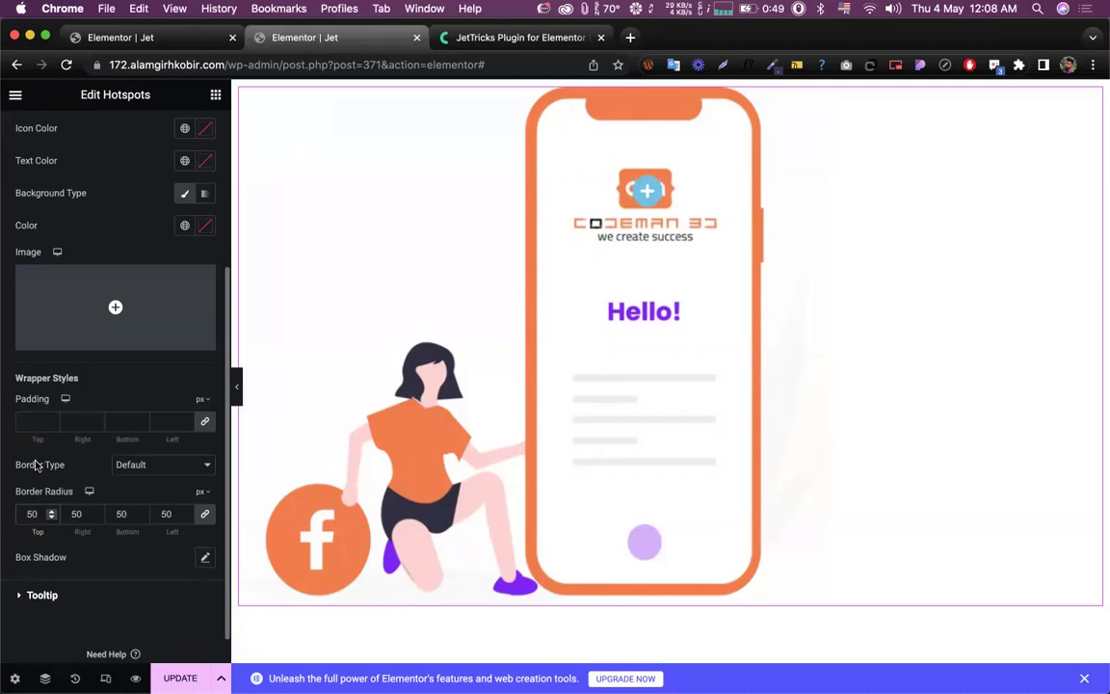
pyautogui.scroll(3, 134, 391)
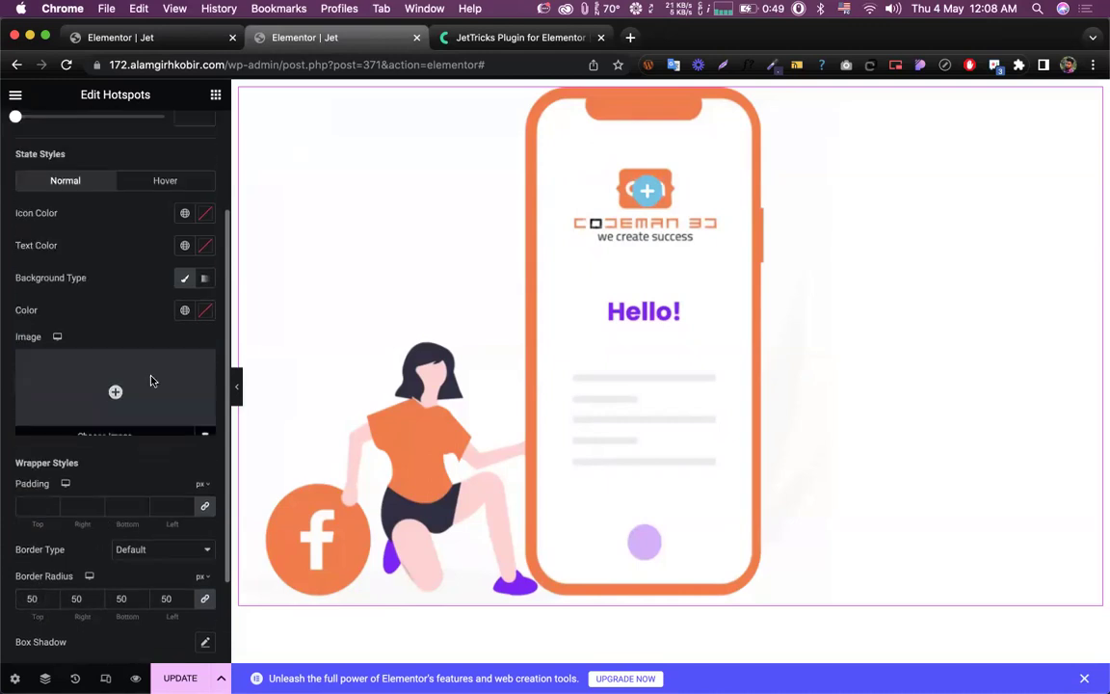
# Step: Set the hotspot's normal background color to the purple #C142F2
pyautogui.click(204, 385)
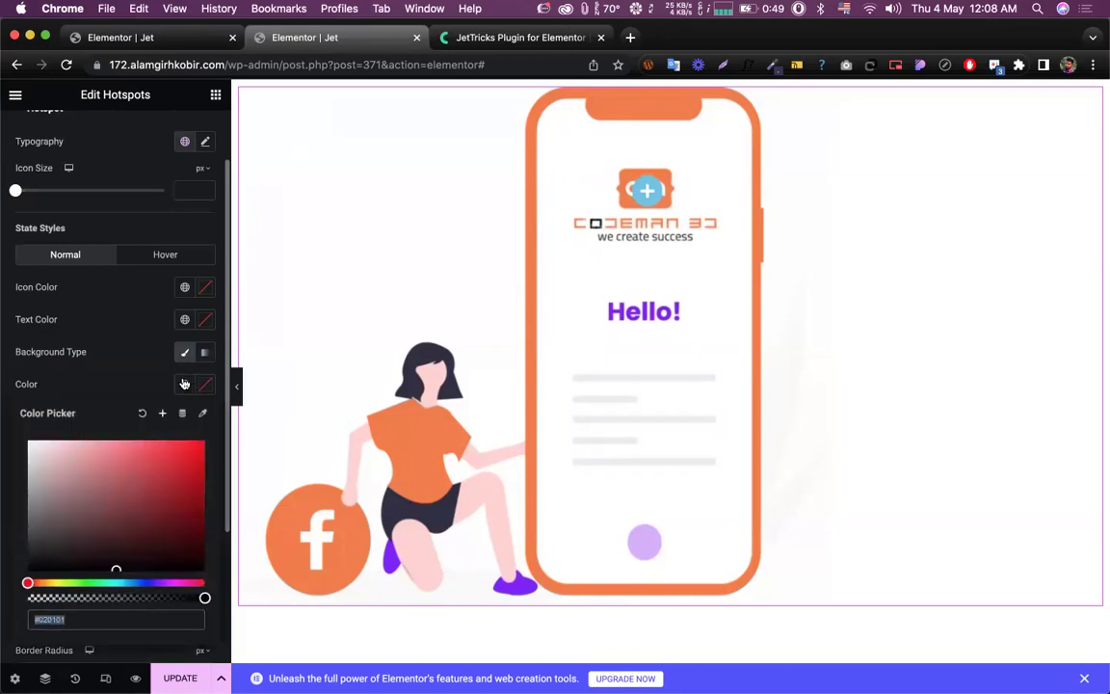
pyautogui.click(125, 501)
pyautogui.moveTo(120, 517); pyautogui.dragTo(100, 467)
pyautogui.moveTo(27, 583); pyautogui.dragTo(168, 583)
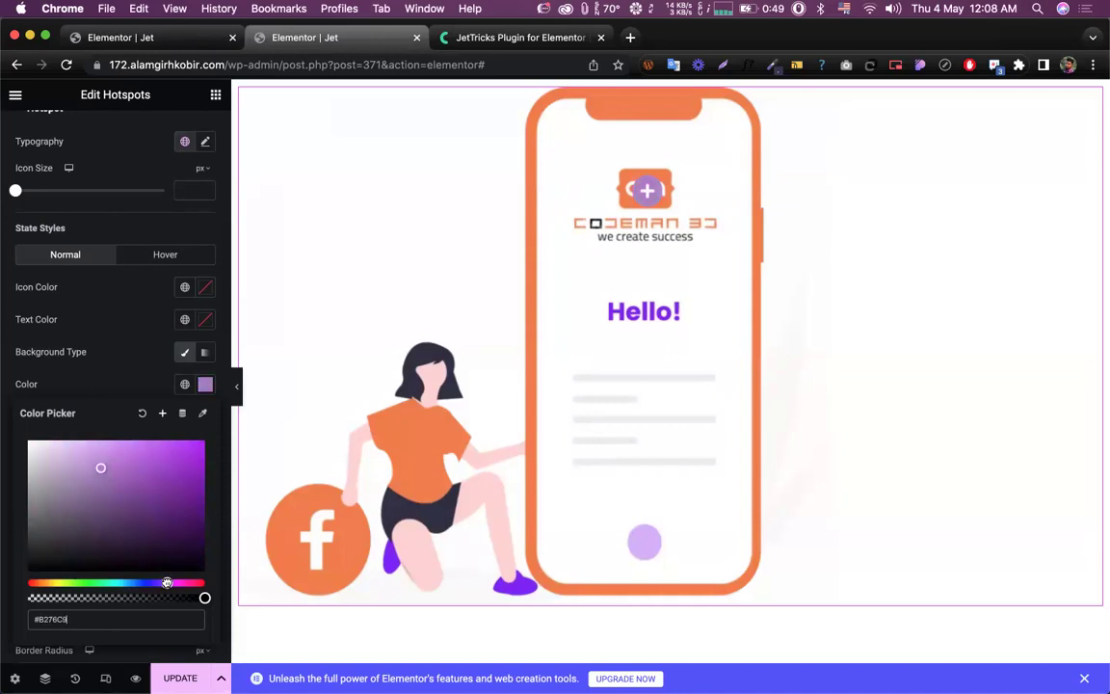
pyautogui.moveTo(101, 468); pyautogui.dragTo(156, 449)
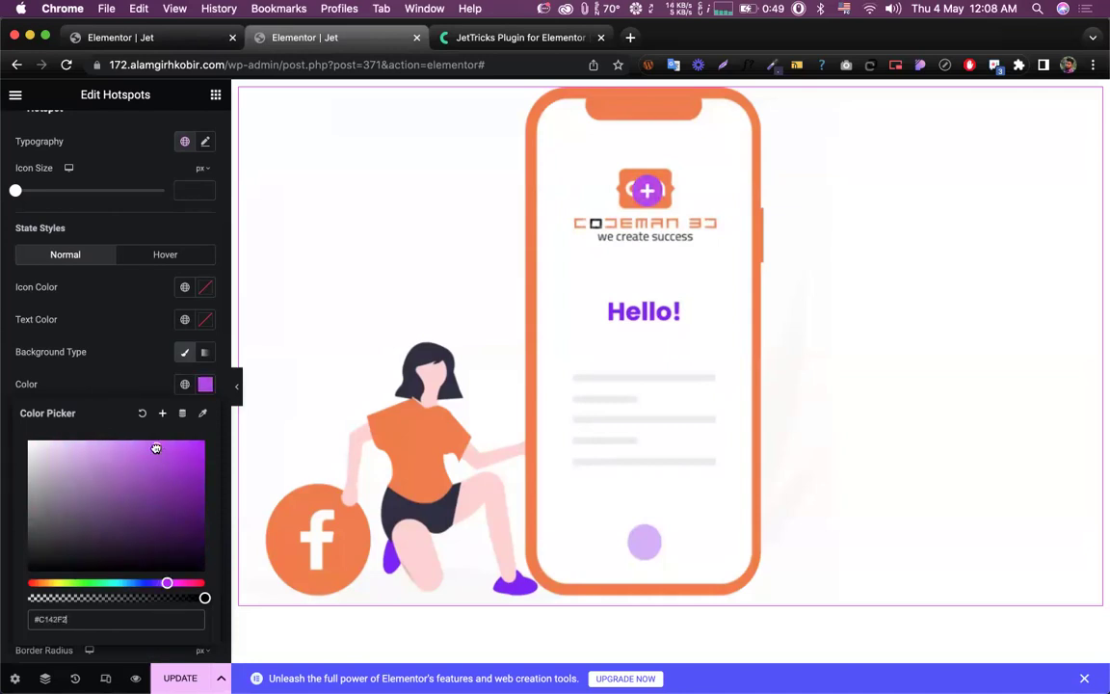
pyautogui.click(99, 381)
# Step: Copy the hotspot's background color code and apply #C142F2 as the wrapper's box shadow color
pyautogui.click(205, 386)
pyautogui.press('cmd+c')
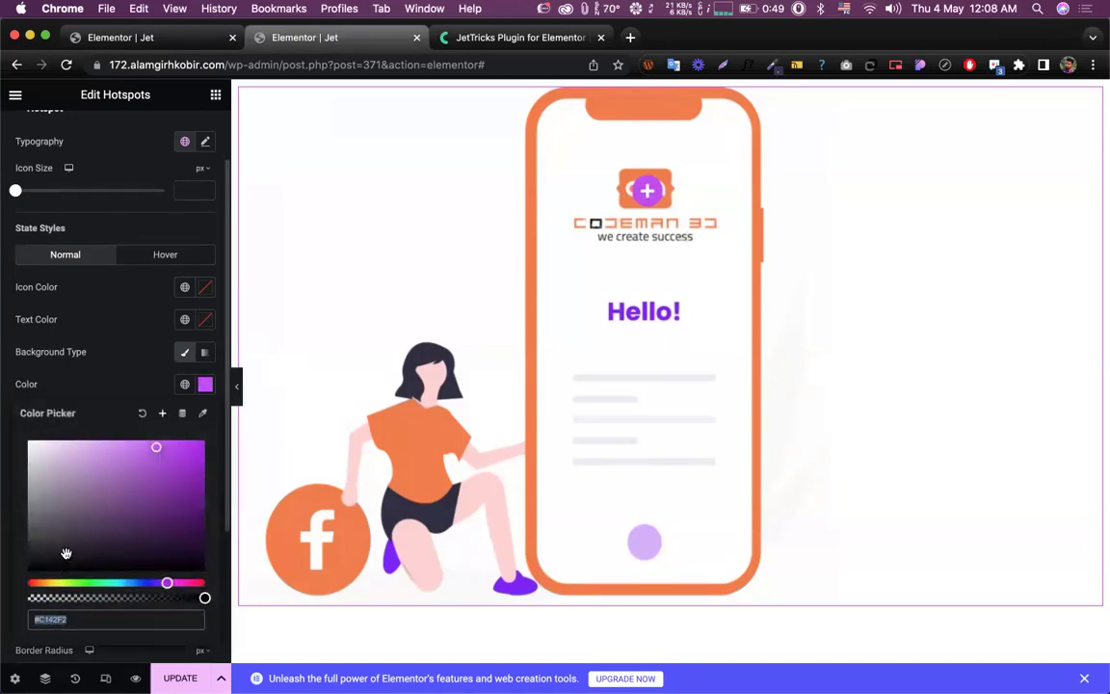
pyautogui.click(82, 392)
pyautogui.scroll(-4, 142, 465)
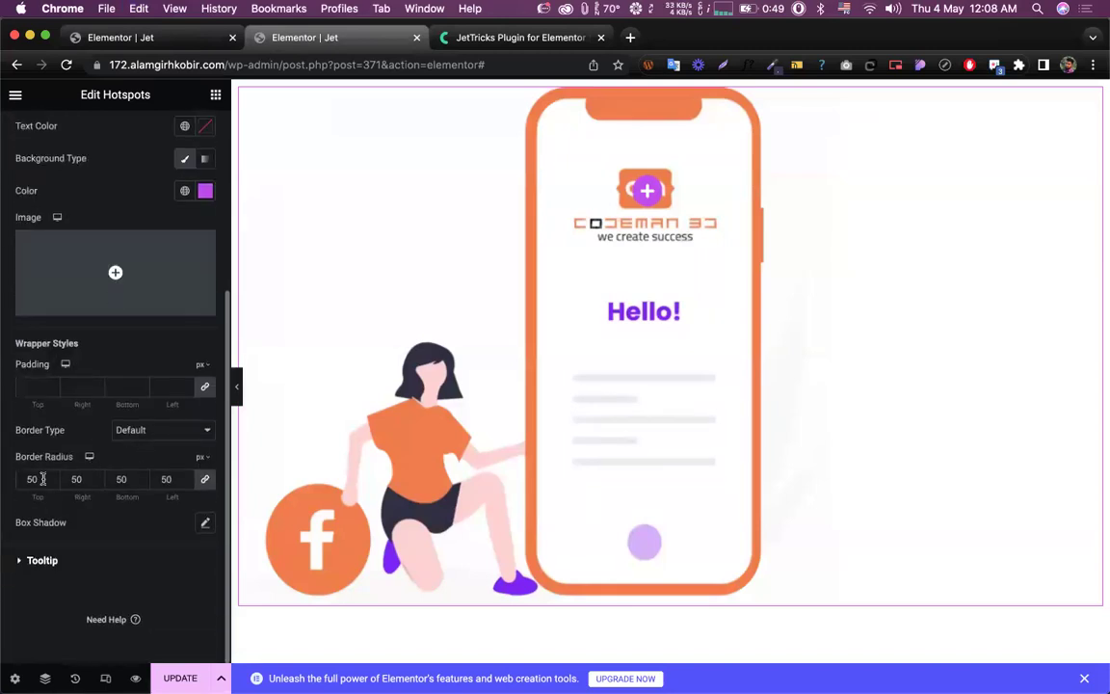
pyautogui.click(204, 523)
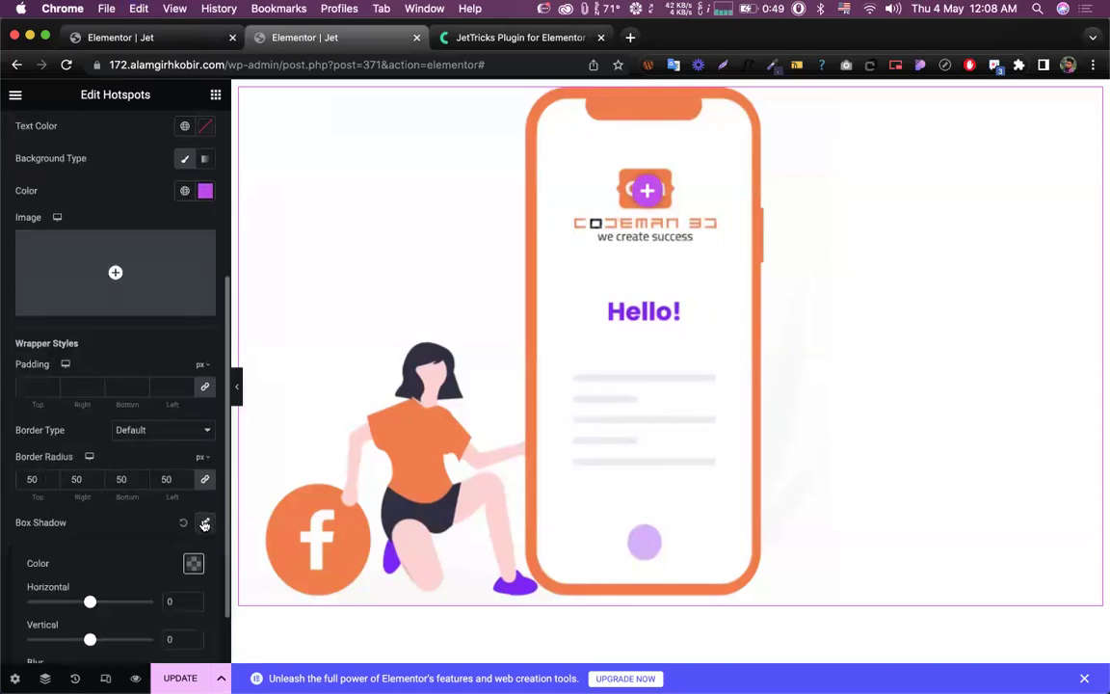
pyautogui.click(194, 568)
pyautogui.click(147, 521)
pyautogui.press('cmd+v')
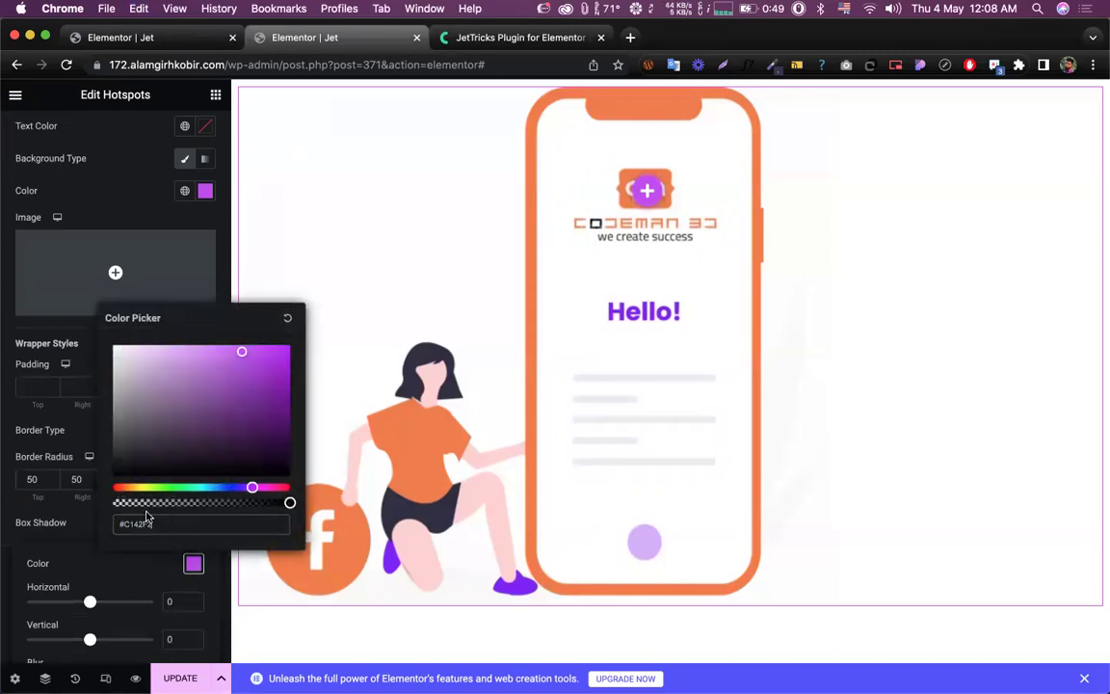
pyautogui.click(110, 570)
# Step: Try a box shadow with blur 21, color #C142F2B8 and a horizontal offset of 6
pyautogui.scroll(-3, 127, 574)
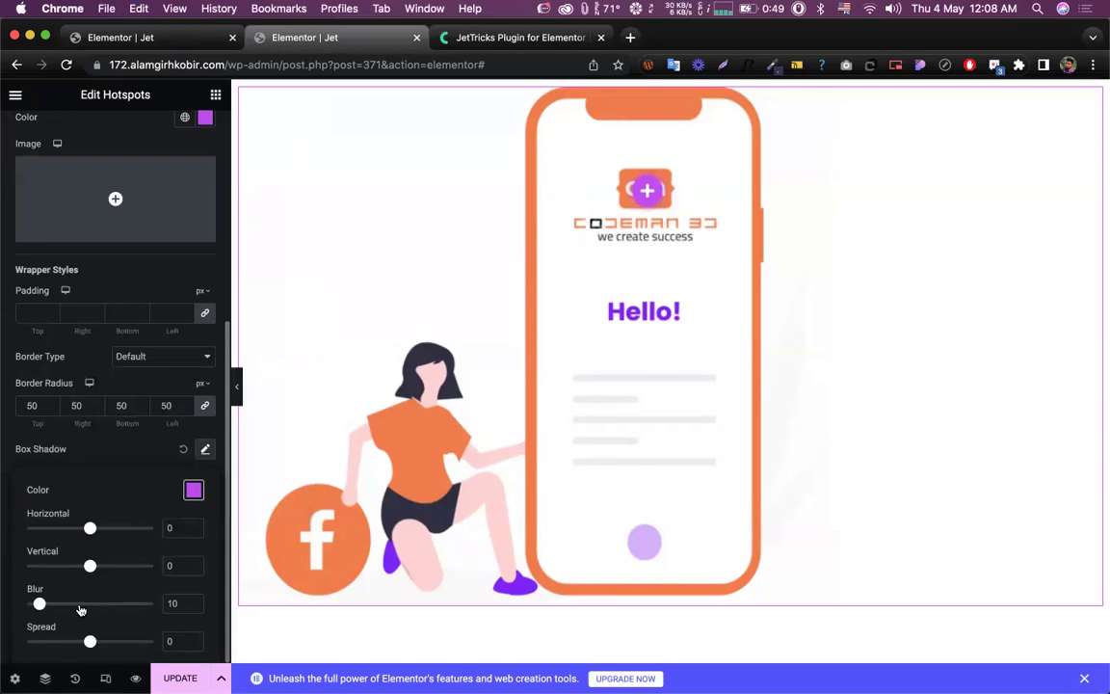
pyautogui.moveTo(39, 605)
pyautogui.mouseDown()
pyautogui.moveTo(79, 604)
pyautogui.moveTo(17, 614)
pyautogui.moveTo(54, 605)
pyautogui.mouseUp()
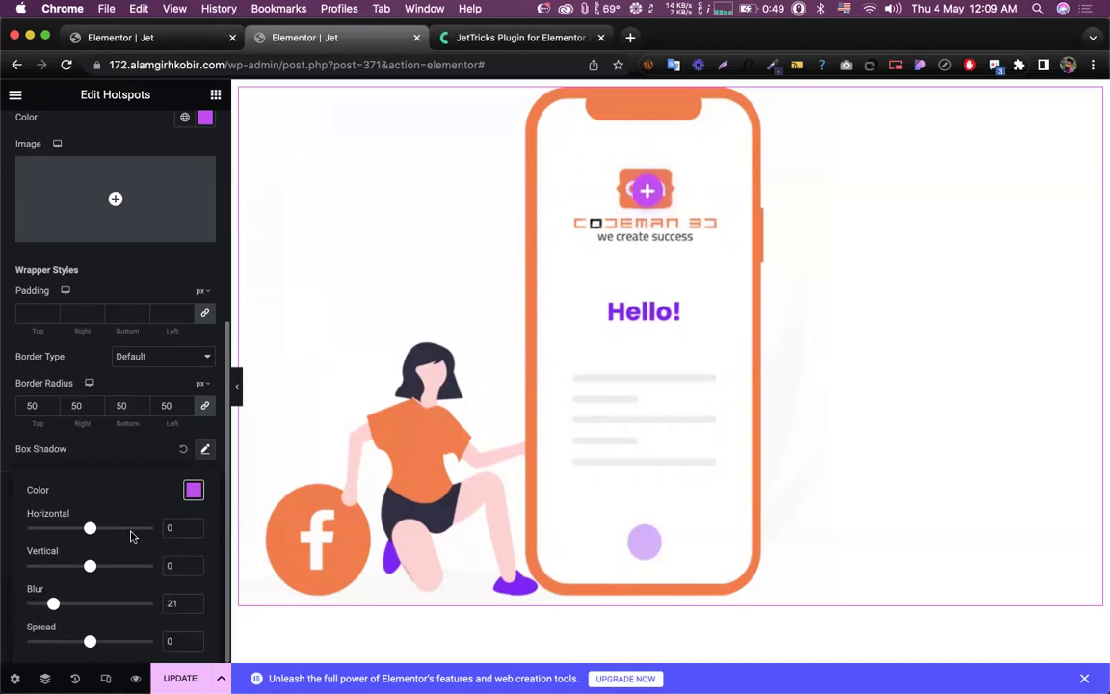
pyautogui.click(193, 492)
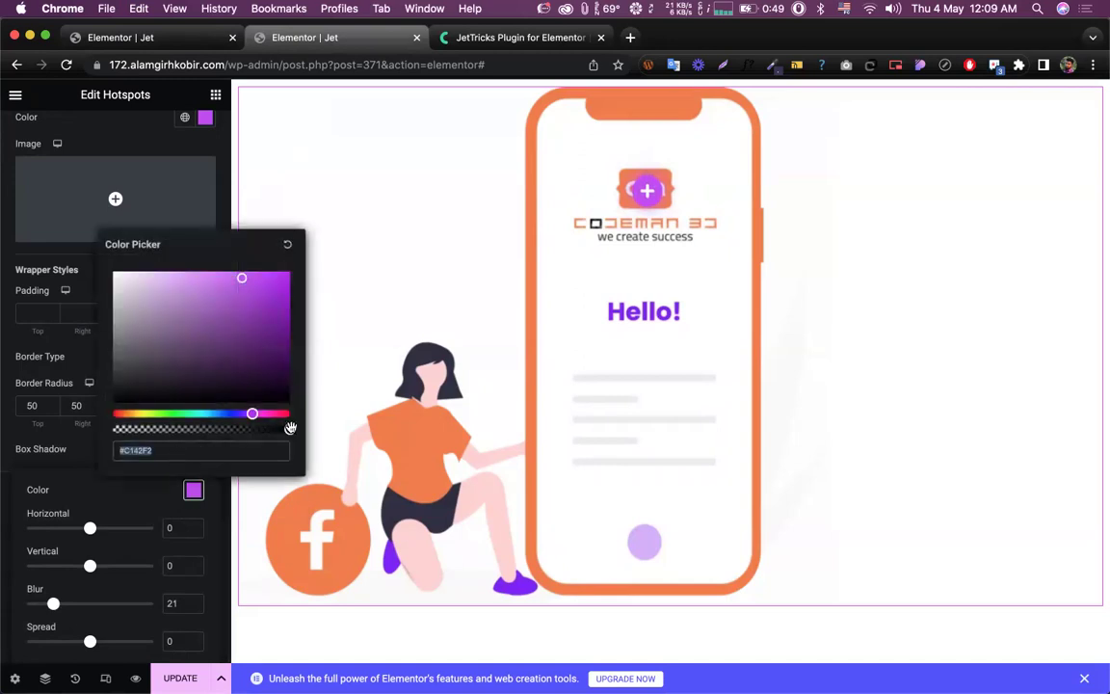
pyautogui.moveTo(290, 428); pyautogui.dragTo(239, 429)
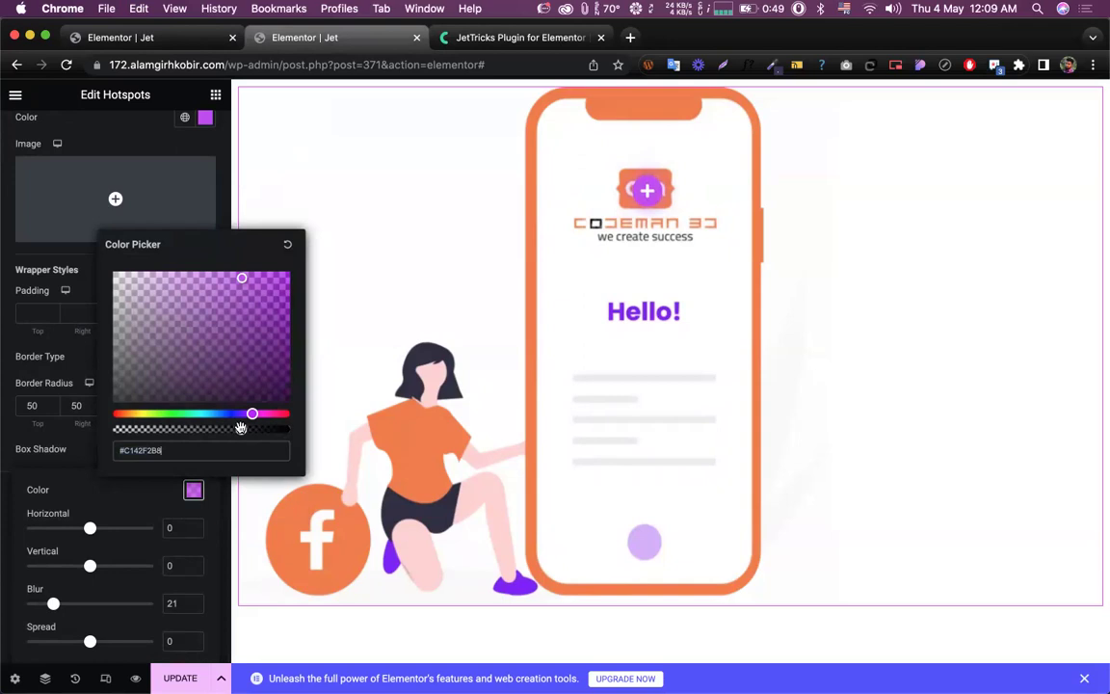
pyautogui.click(92, 528)
pyautogui.moveTo(92, 529)
pyautogui.mouseDown()
pyautogui.moveTo(134, 531)
pyautogui.moveTo(94, 530)
pyautogui.mouseUp()
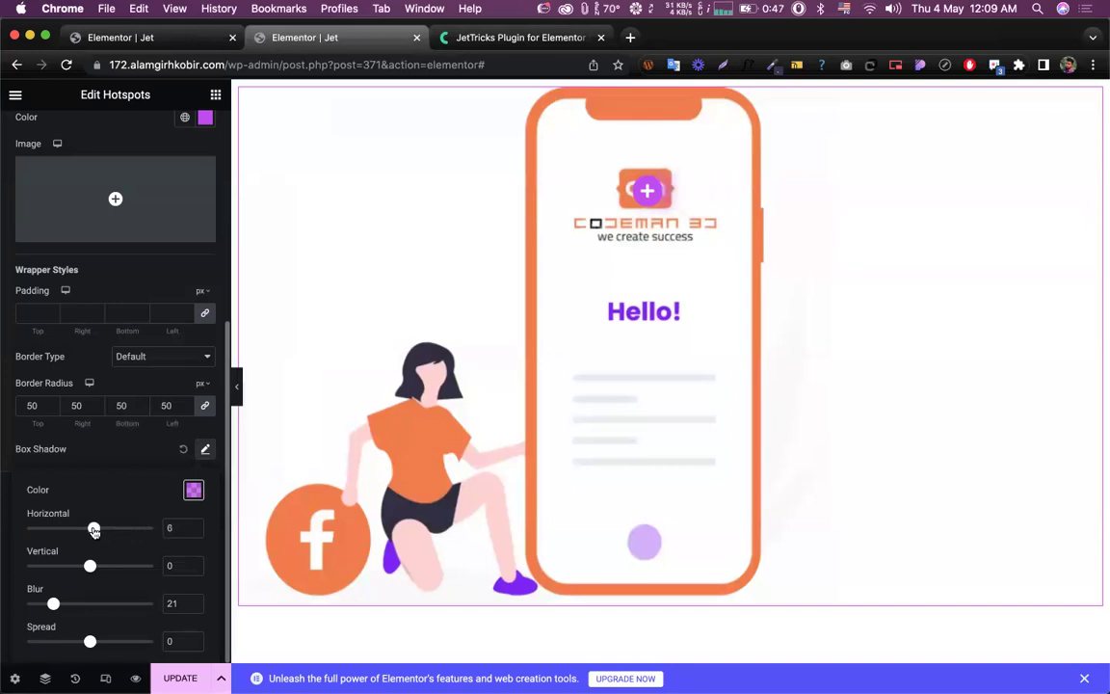
# Step: Set the box shadow's blur to 0, its vertical offset to 2 and its spread to 11
pyautogui.moveTo(53, 604); pyautogui.dragTo(11, 605)
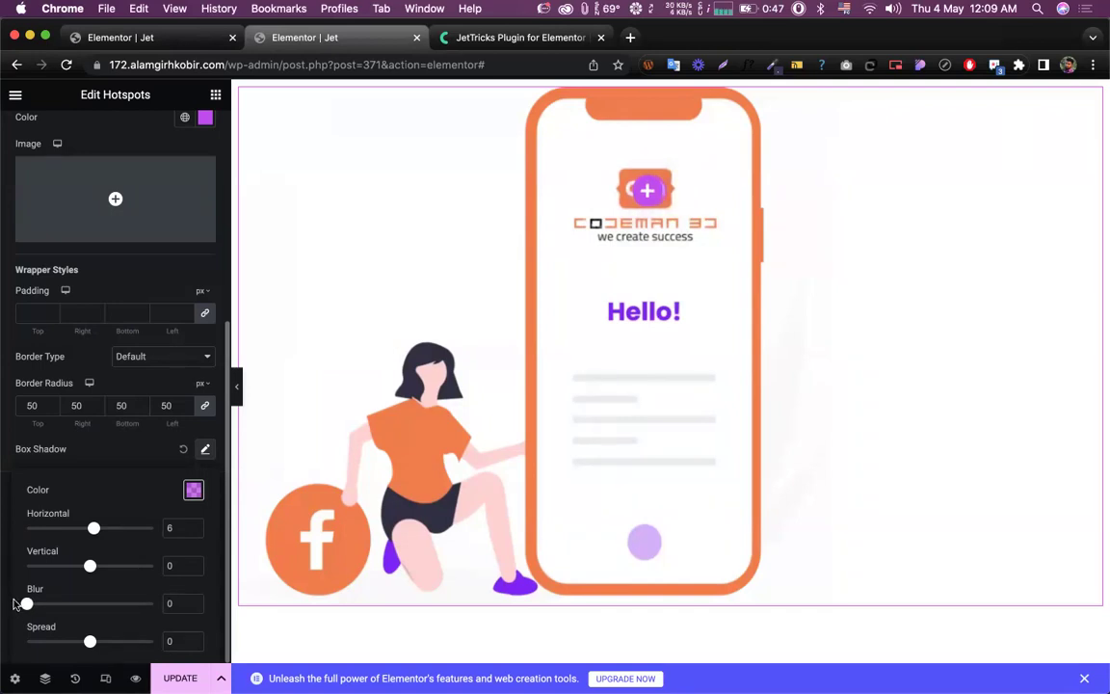
pyautogui.moveTo(90, 568)
pyautogui.mouseDown()
pyautogui.moveTo(104, 568)
pyautogui.moveTo(91, 567)
pyautogui.mouseUp()
pyautogui.moveTo(89, 642); pyautogui.dragTo(96, 643)
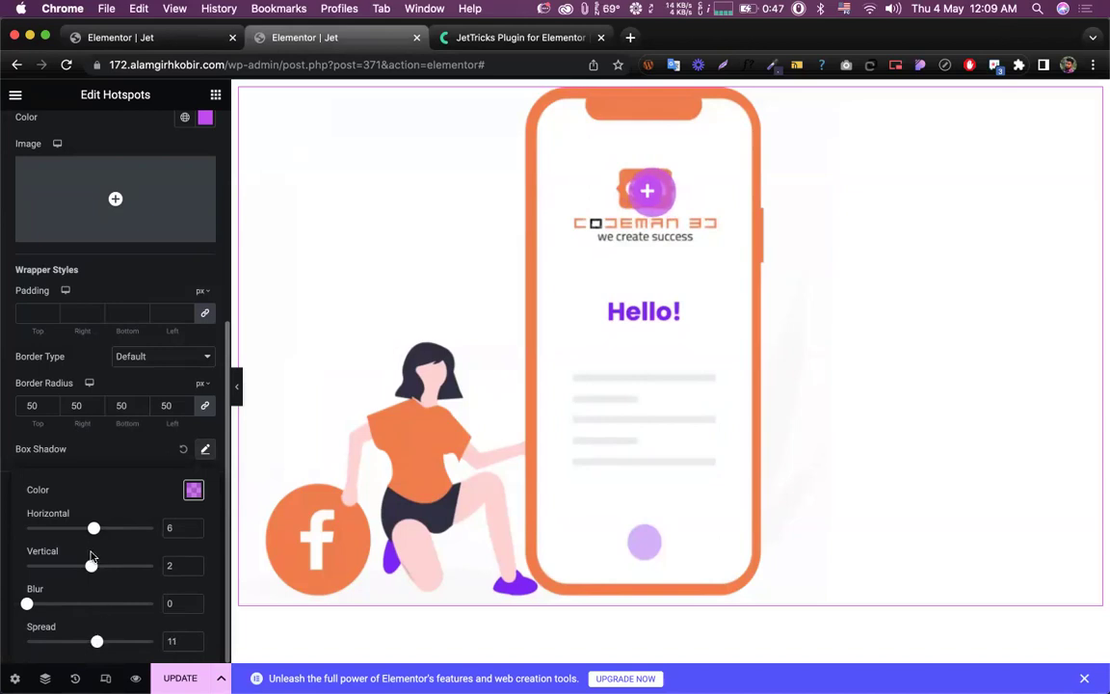
# Step: Set the box shadow's horizontal and vertical offsets to 0 and reduce its spread to 7
pyautogui.moveTo(93, 532); pyautogui.dragTo(90, 533)
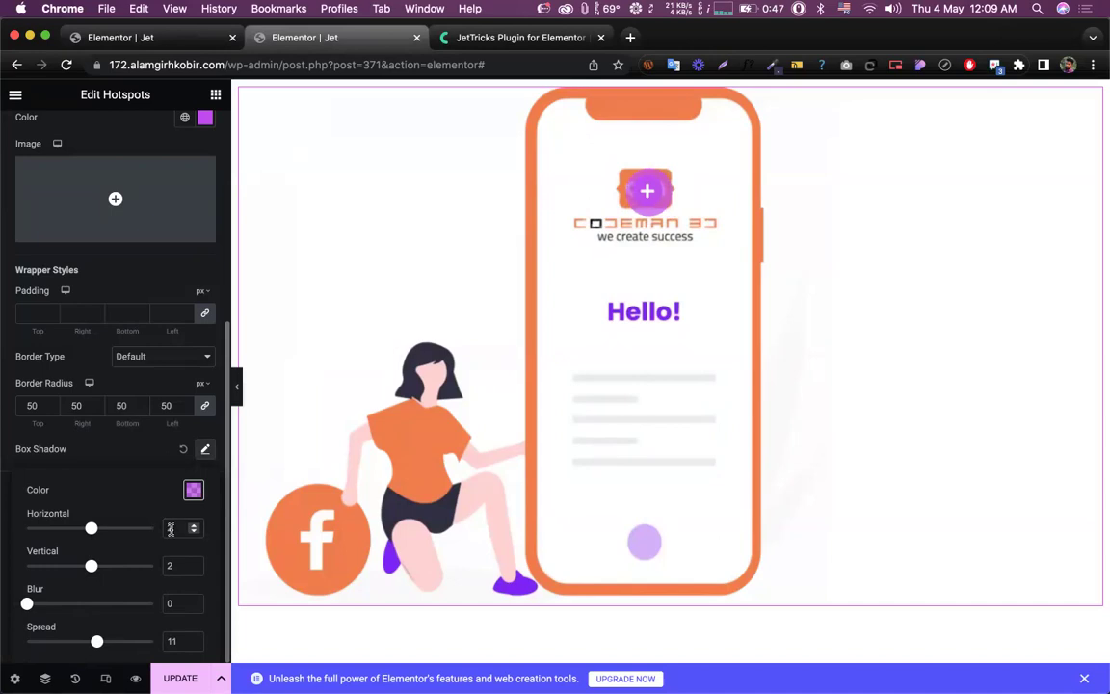
pyautogui.click(170, 529)
pyautogui.press('Down')
pyautogui.press('Down')
pyautogui.press('Down')
pyautogui.press('Down')
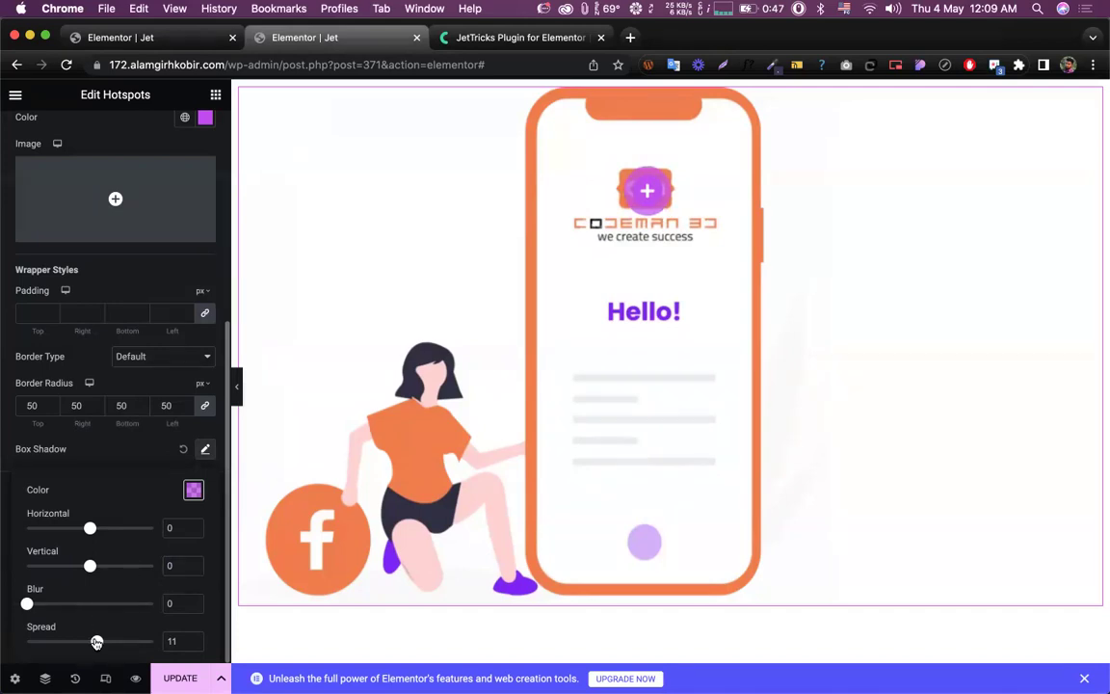
pyautogui.moveTo(97, 643); pyautogui.dragTo(94, 643)
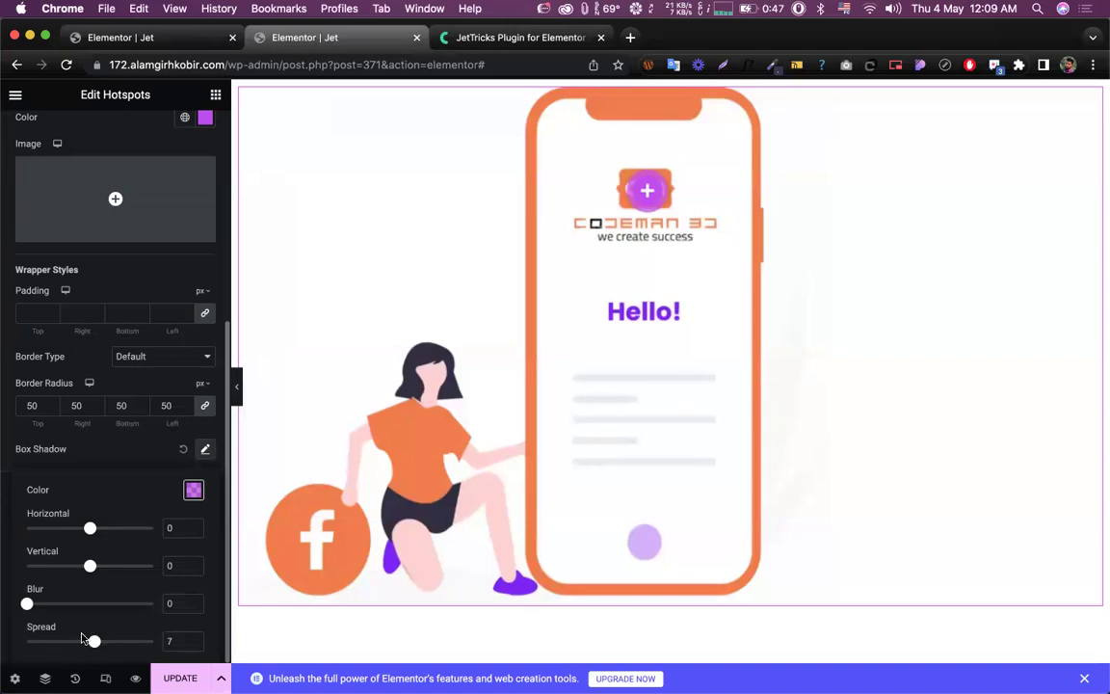
# Step: Adjust the box shadow color's transparency to #C142F2A1
pyautogui.click(193, 492)
pyautogui.moveTo(193, 428); pyautogui.dragTo(225, 429)
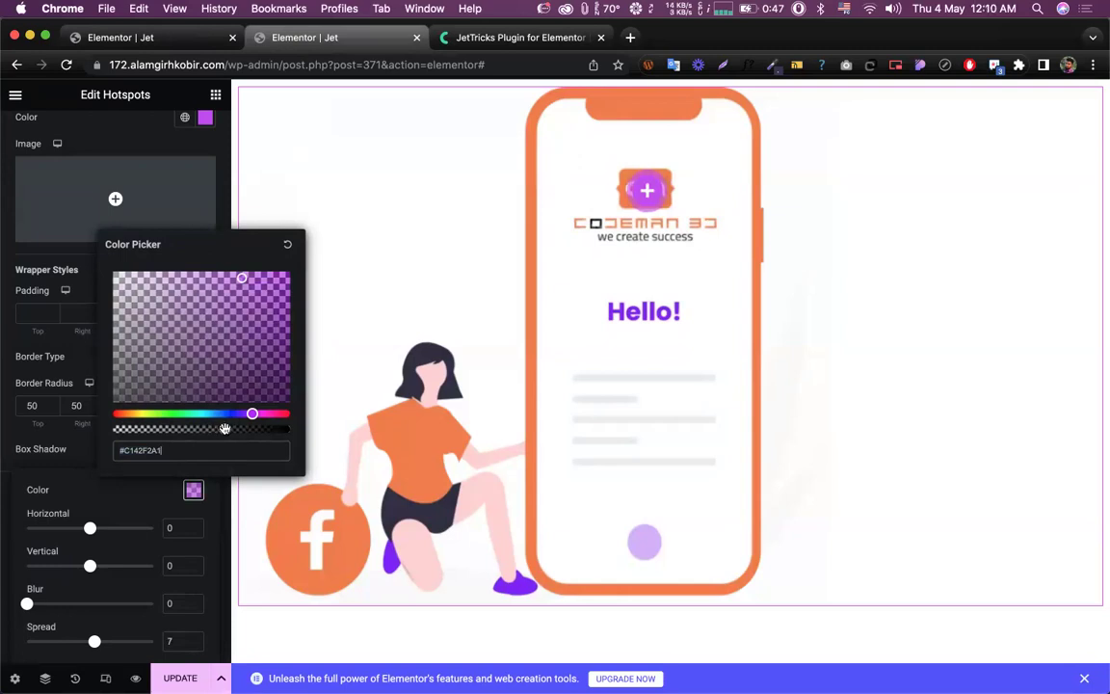
pyautogui.click(109, 447)
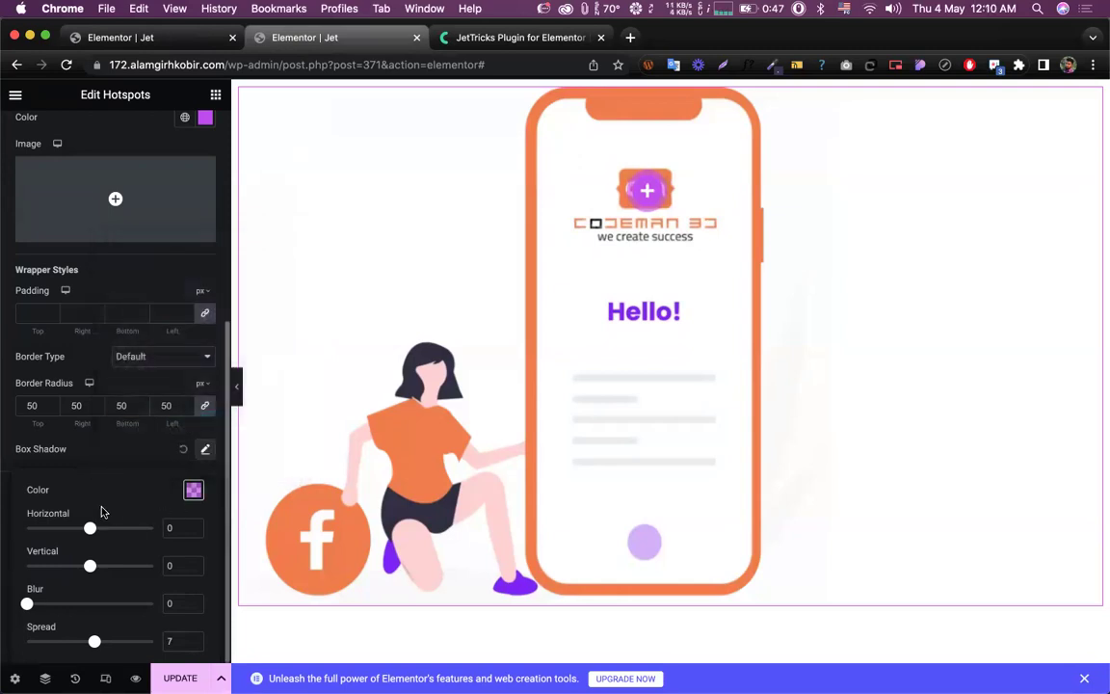
pyautogui.click(112, 456)
# Step: Make the hotspot's normal background color semi-transparent, at #C142F28A
pyautogui.scroll(5, 144, 366)
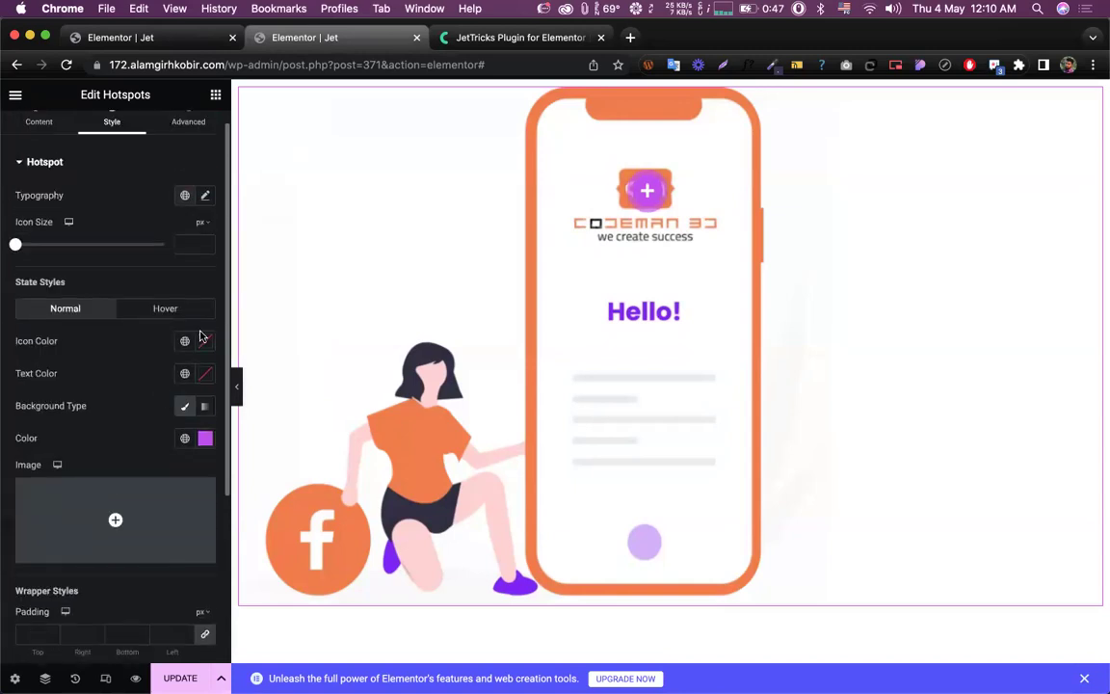
pyautogui.click(205, 440)
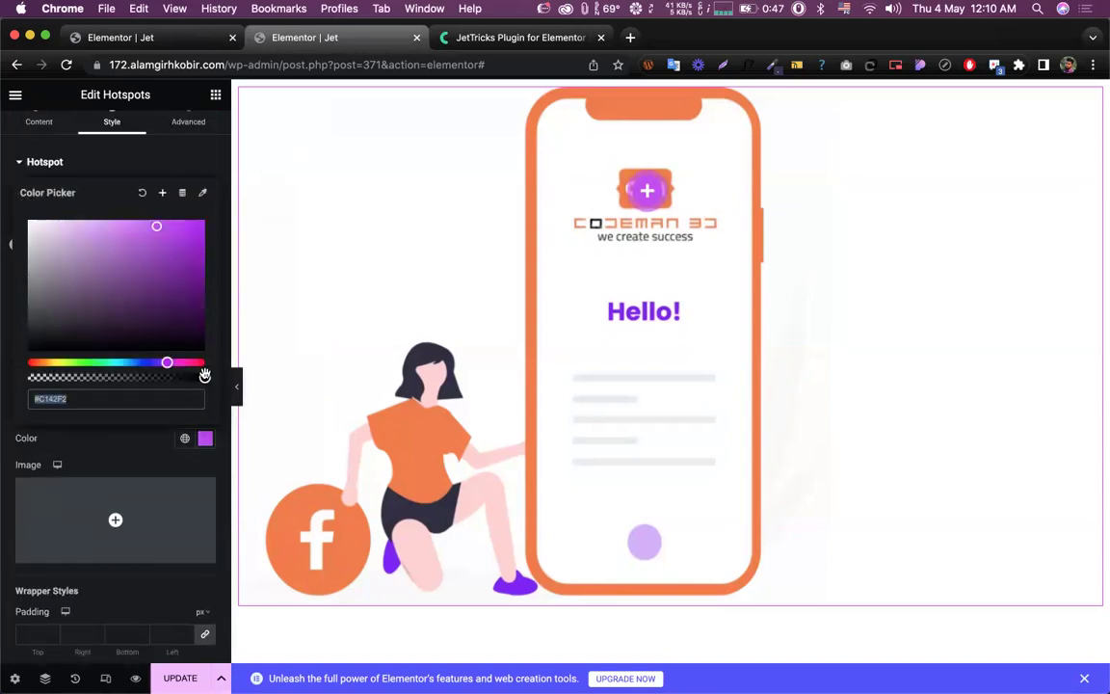
pyautogui.moveTo(201, 375); pyautogui.dragTo(186, 377)
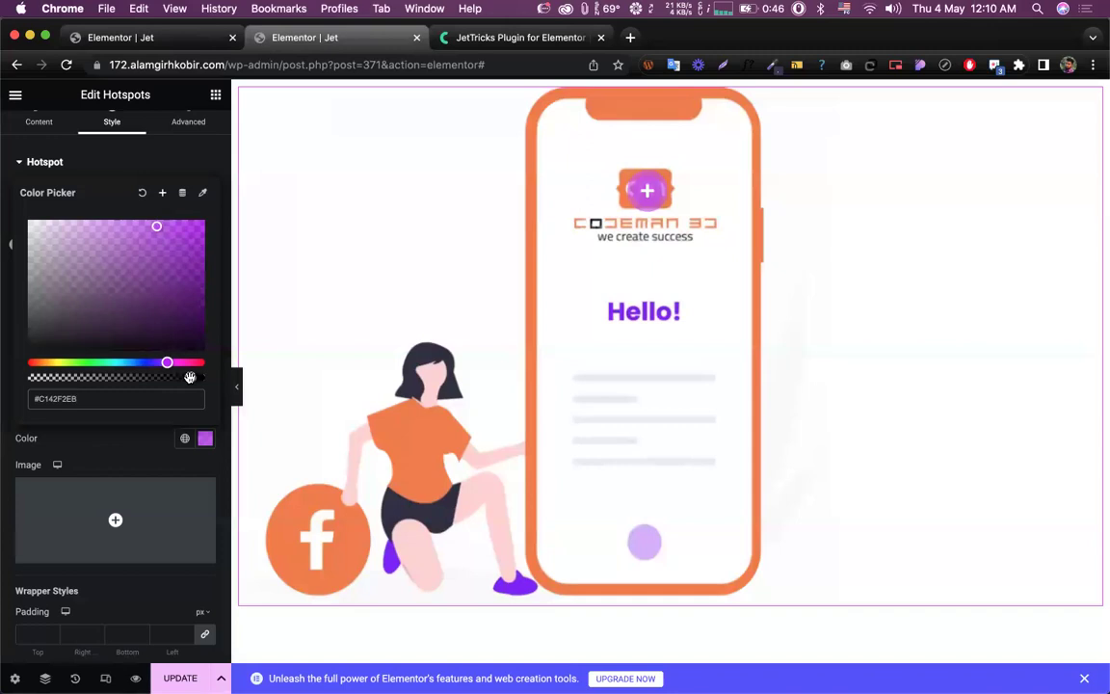
pyautogui.moveTo(190, 377); pyautogui.dragTo(123, 377)
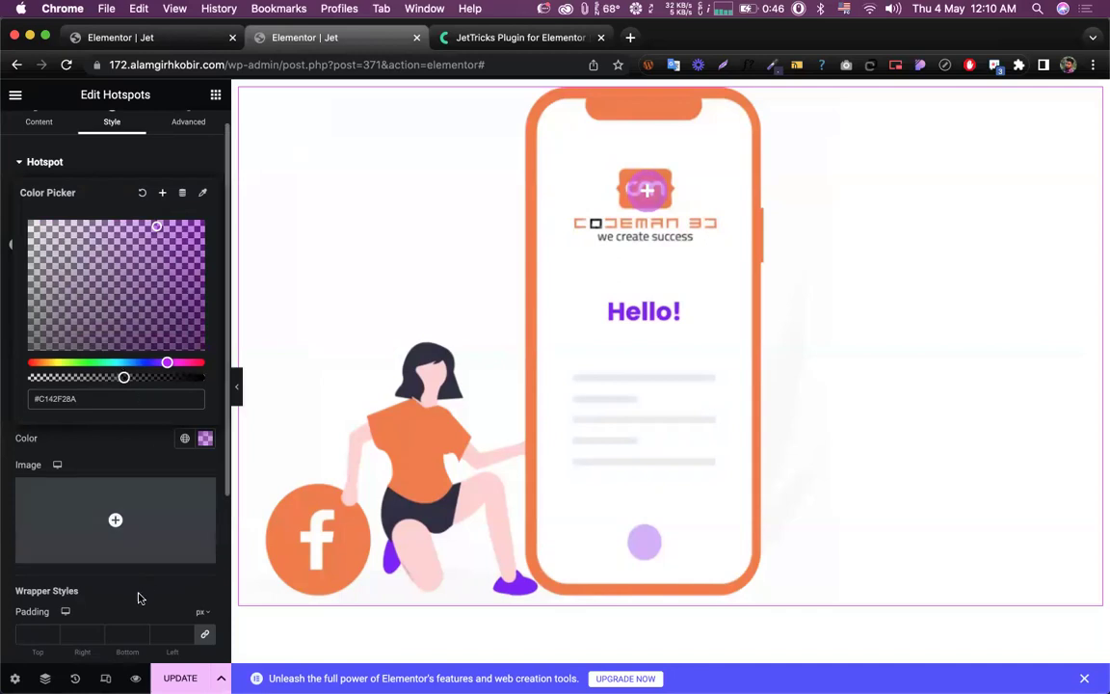
pyautogui.scroll(3, 139, 598)
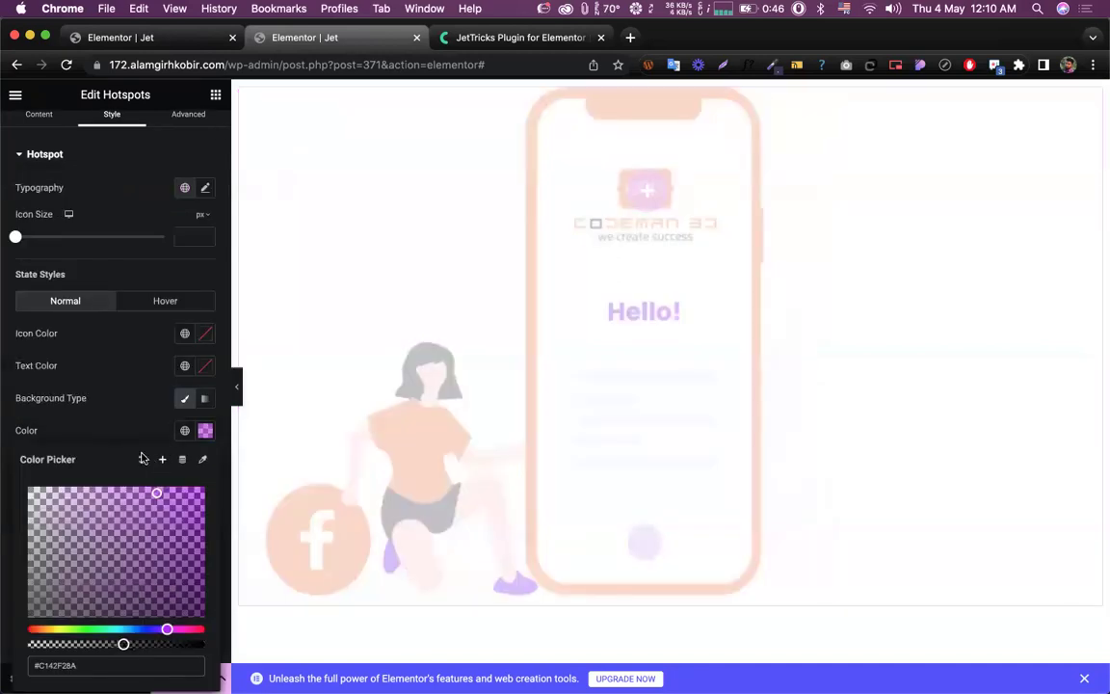
pyautogui.click(119, 414)
# Step: Lower the opacity of the wrapper's box shadow color to #C142F254
pyautogui.scroll(-5, 131, 459)
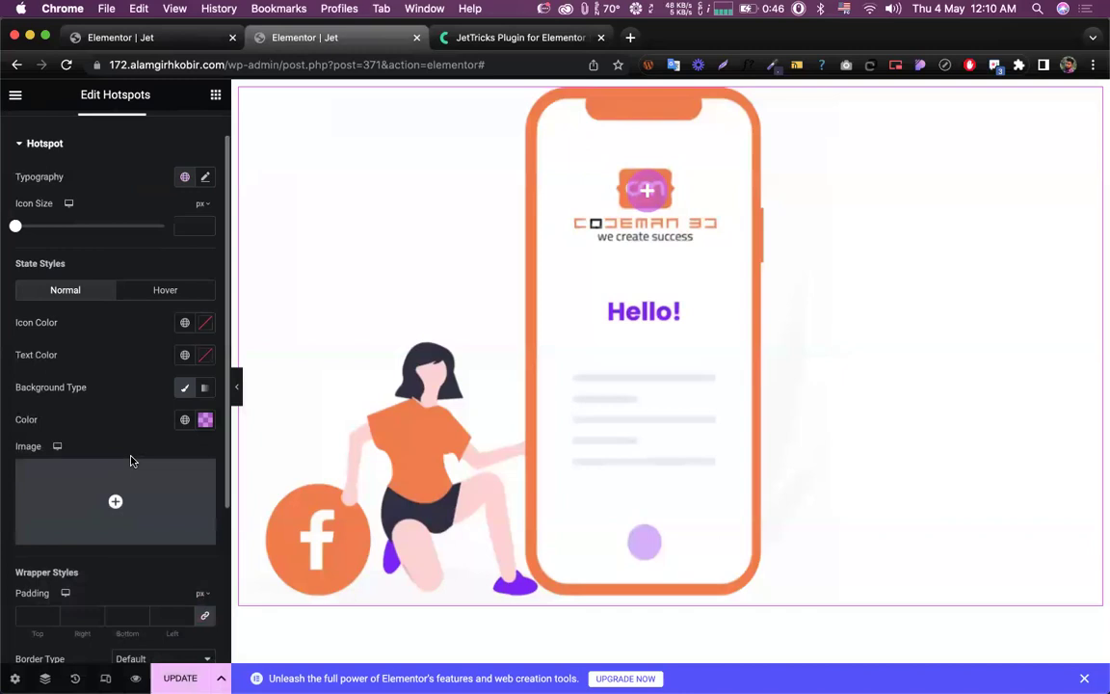
pyautogui.click(206, 524)
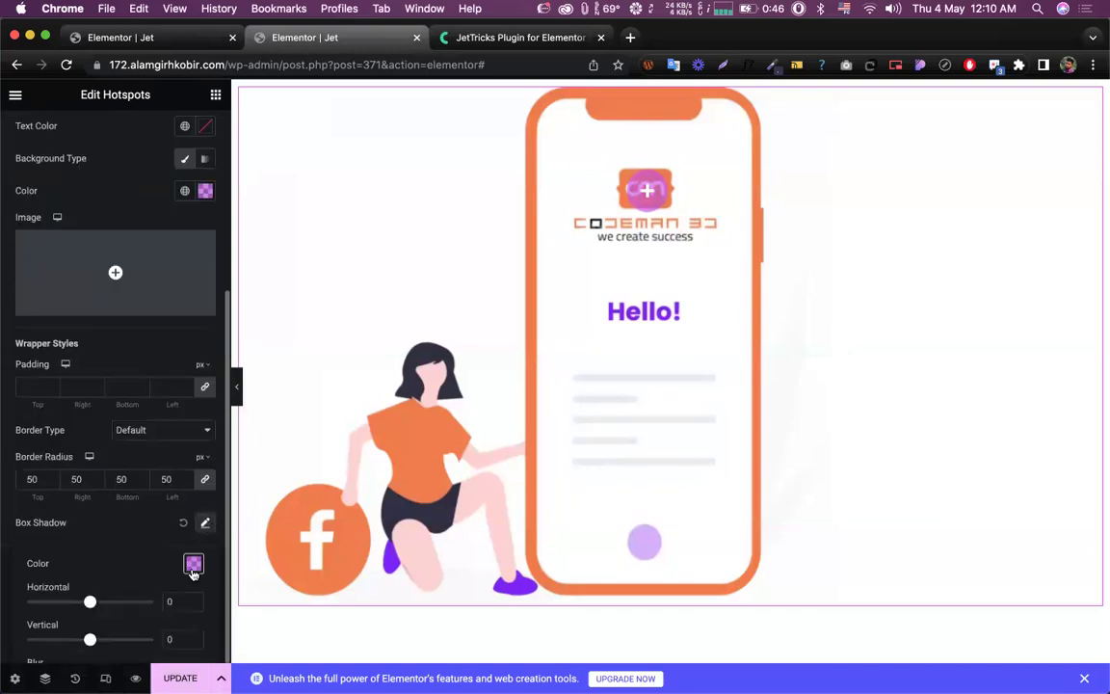
pyautogui.click(193, 565)
pyautogui.moveTo(223, 502); pyautogui.dragTo(172, 502)
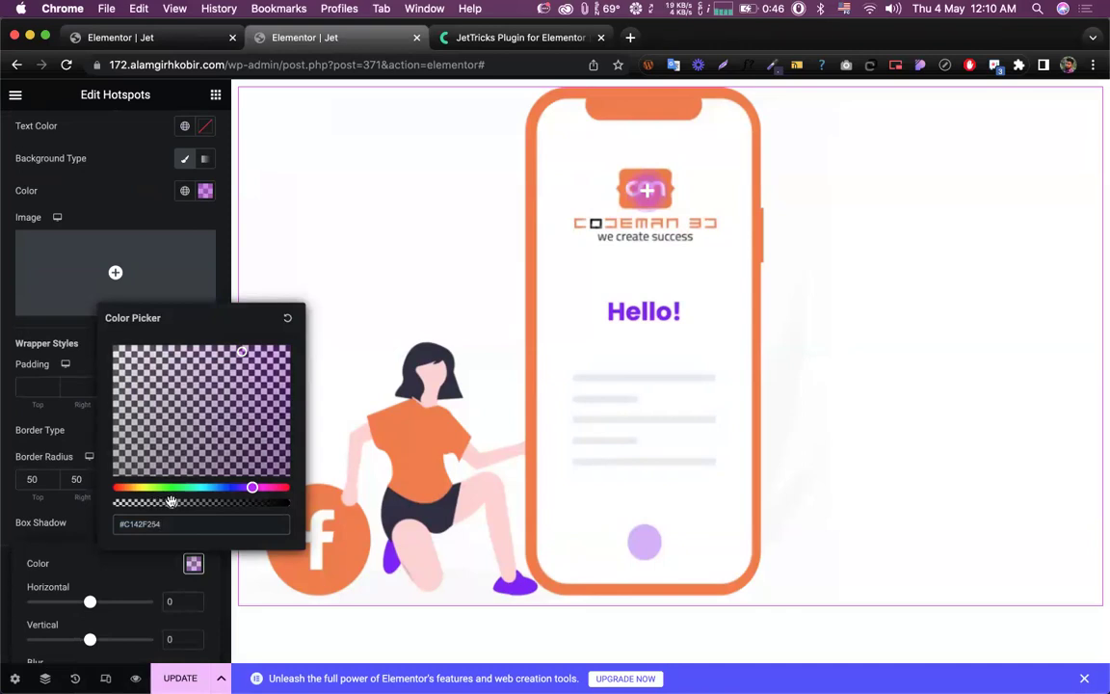
pyautogui.click(143, 328)
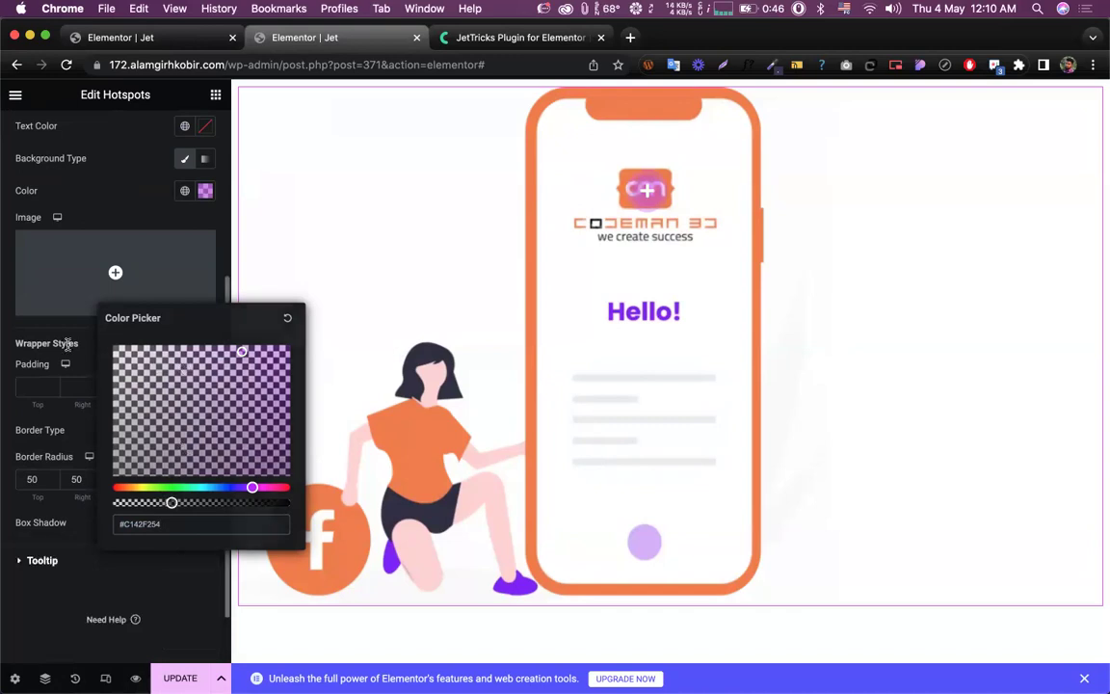
# Step: Set the hotspot's normal icon color to semi-transparent white #FFFFFF8A and preview the hotspot on the image
pyautogui.scroll(2, 146, 306)
pyautogui.scroll(3, 146, 306)
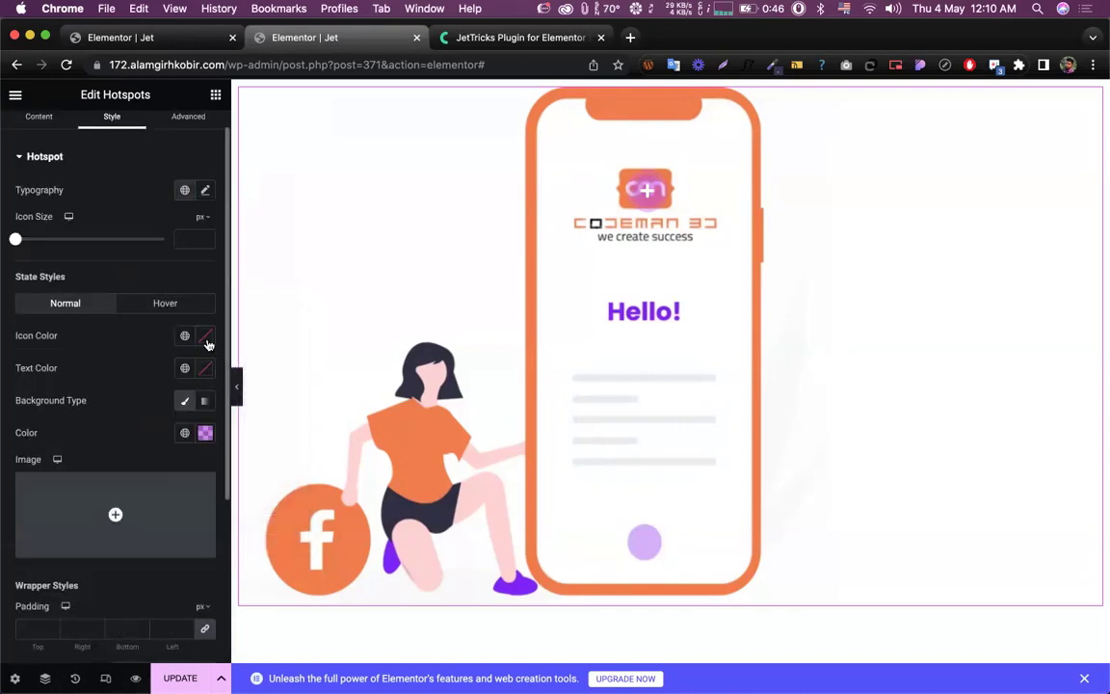
pyautogui.click(205, 336)
pyautogui.moveTo(178, 549); pyautogui.dragTo(132, 549)
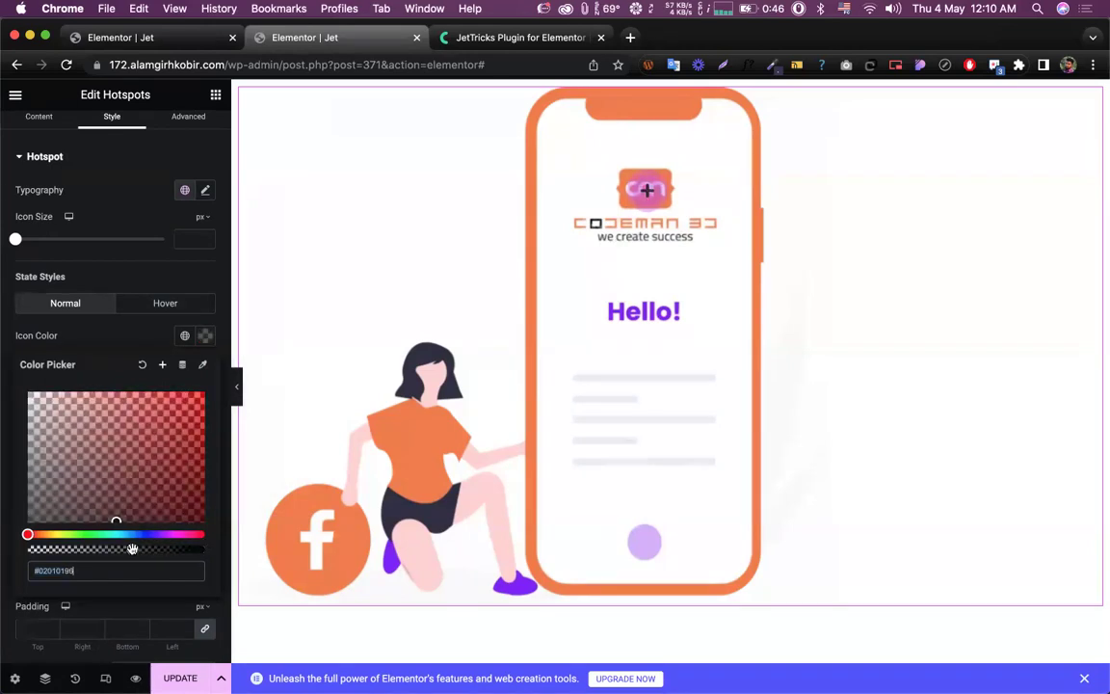
pyautogui.click(28, 393)
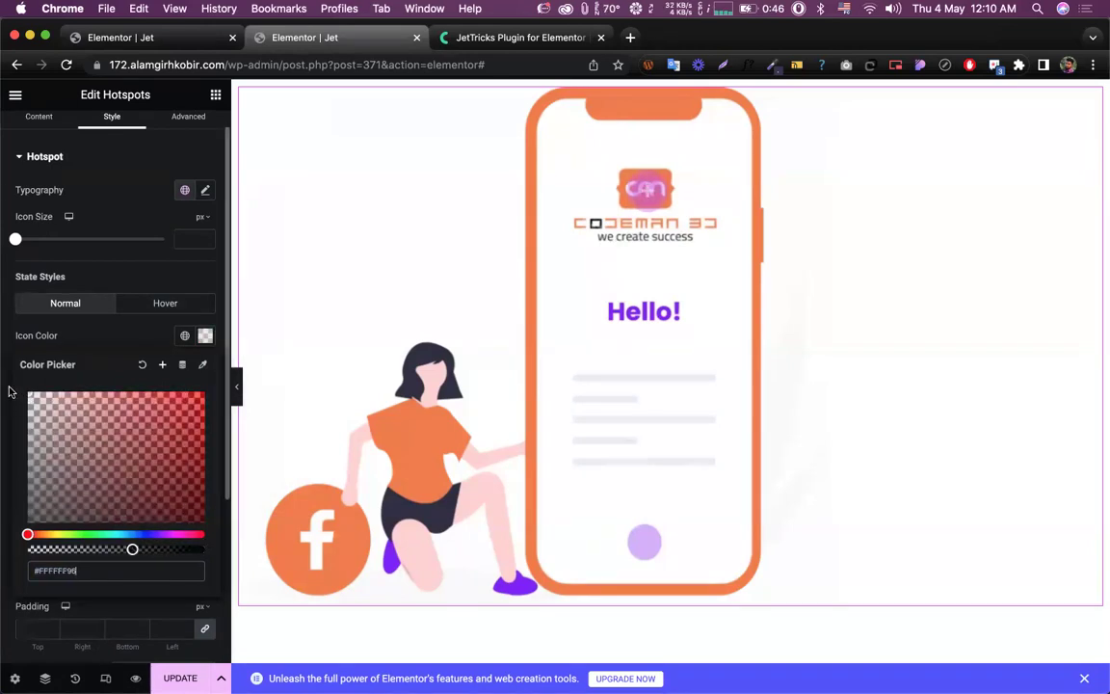
pyautogui.moveTo(132, 548); pyautogui.dragTo(125, 549)
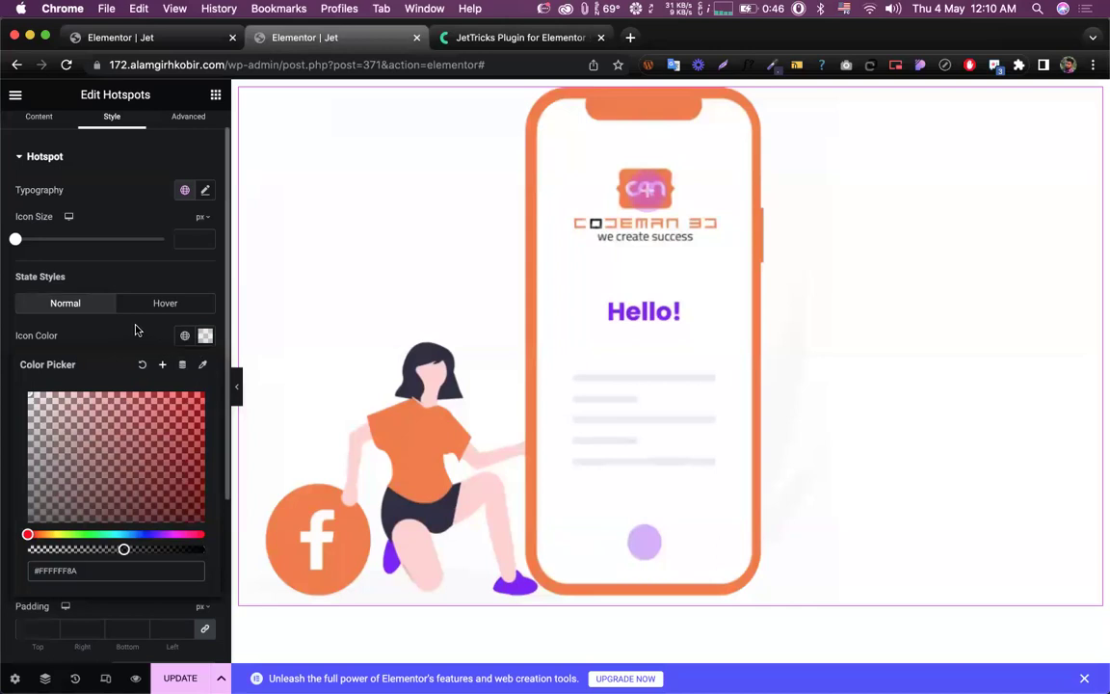
pyautogui.click(144, 286)
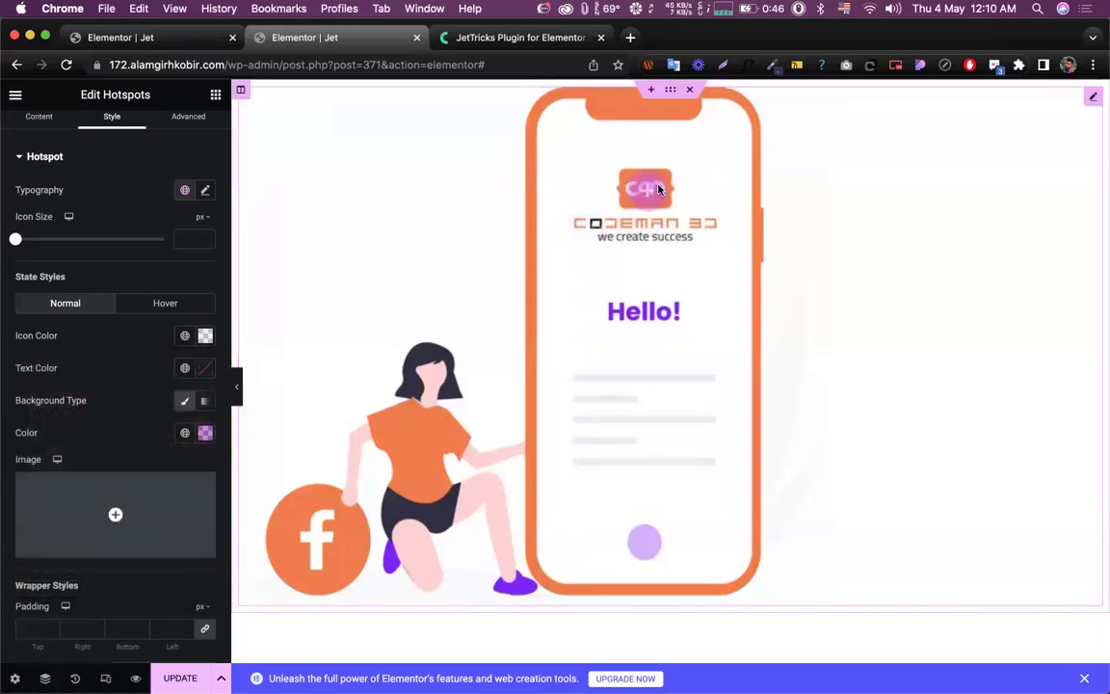
pyautogui.moveTo(648, 193)
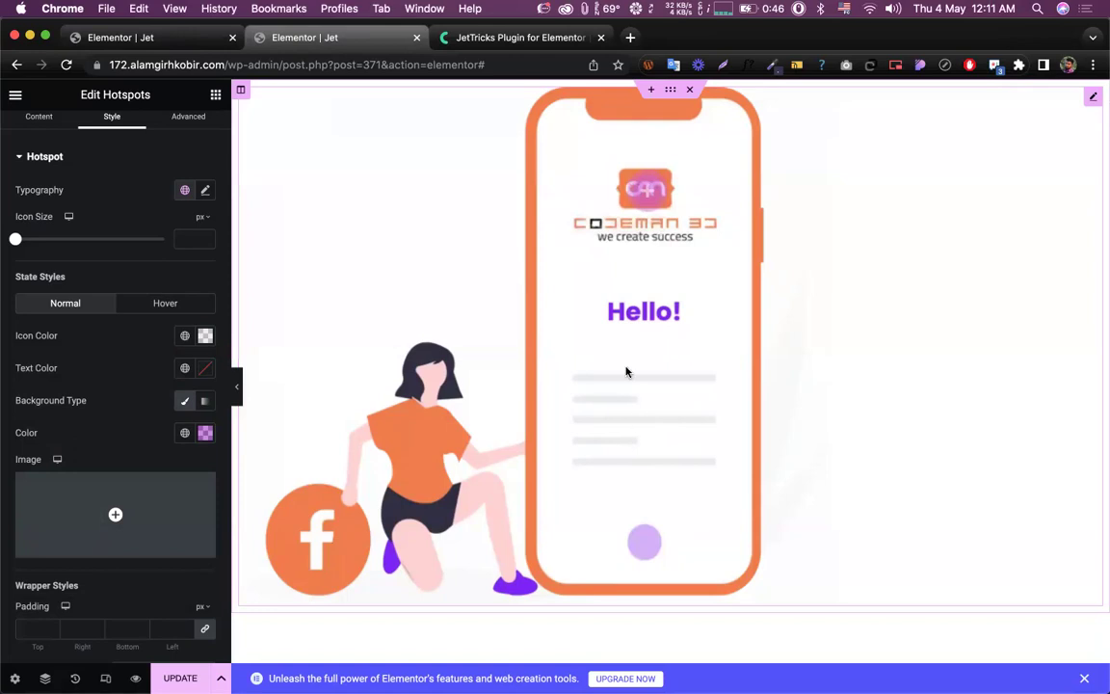
pyautogui.scroll(-3, 285, 303)
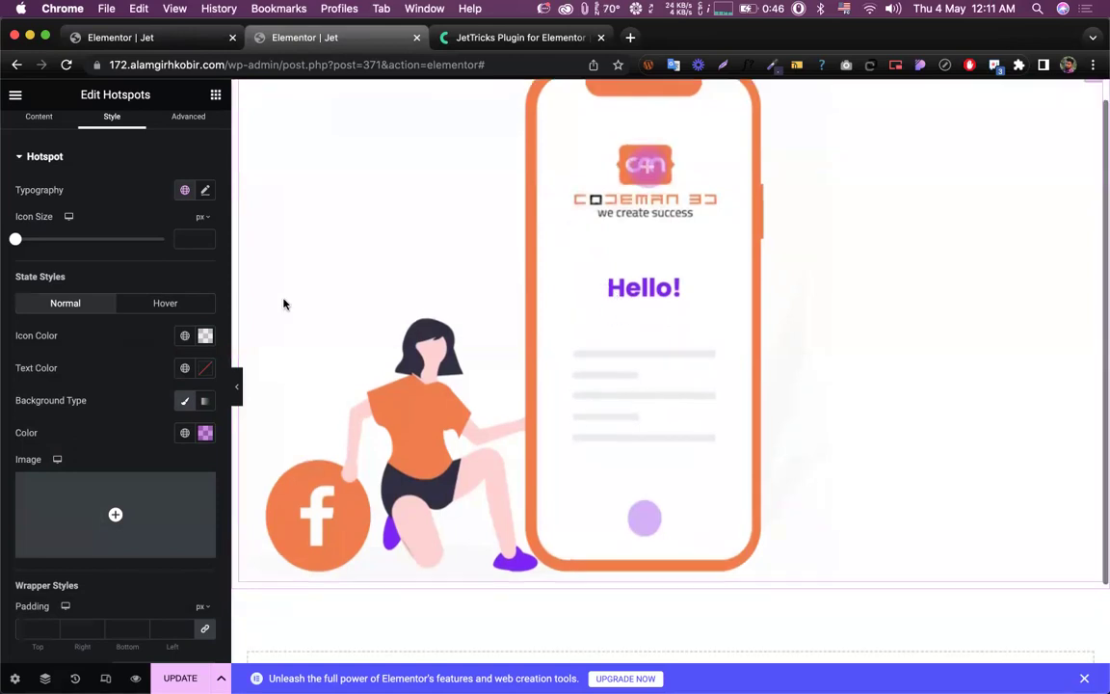
# Step: Add the JetTricks Unfold widget to the page directly below the Hotspots image
pyautogui.click(217, 95)
pyautogui.scroll(-10, 135, 385)
pyautogui.scroll(-1, 574, 358)
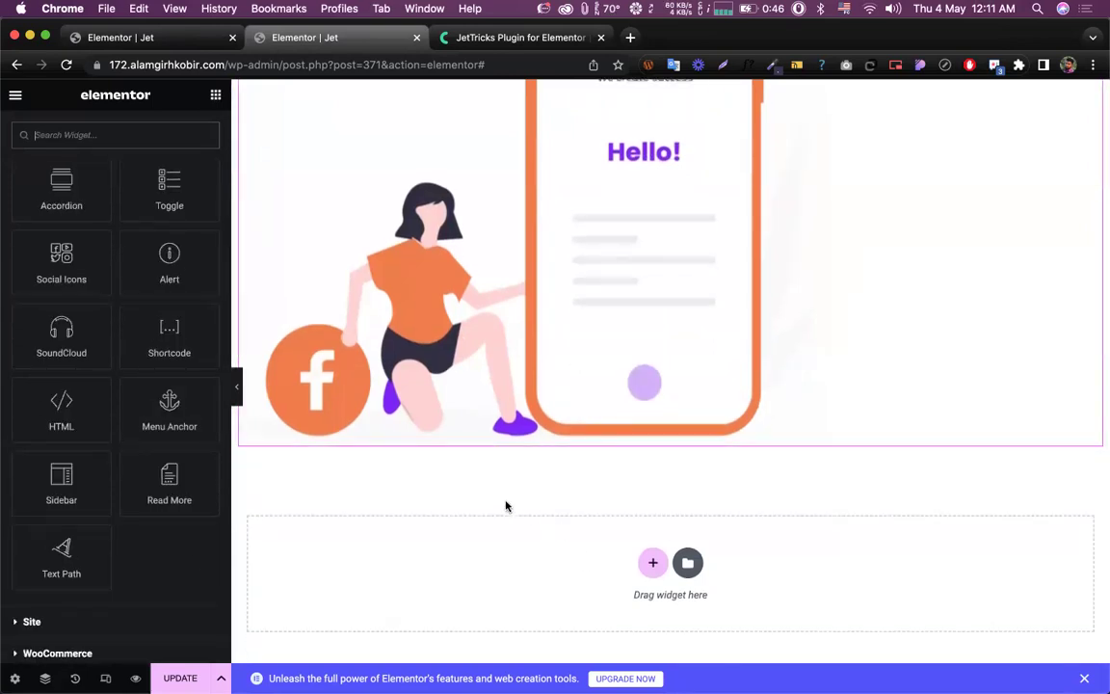
pyautogui.scroll(5, 160, 415)
pyautogui.scroll(3, 158, 412)
pyautogui.scroll(-10, 160, 415)
pyautogui.scroll(3, 104, 501)
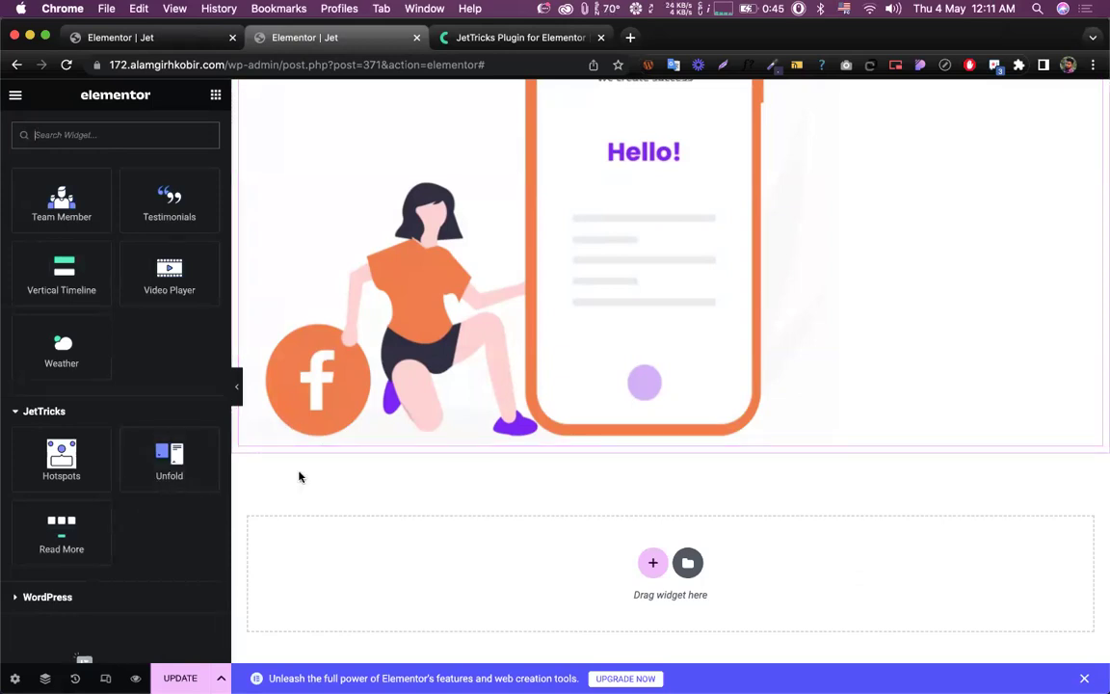
pyautogui.moveTo(171, 455); pyautogui.dragTo(515, 535)
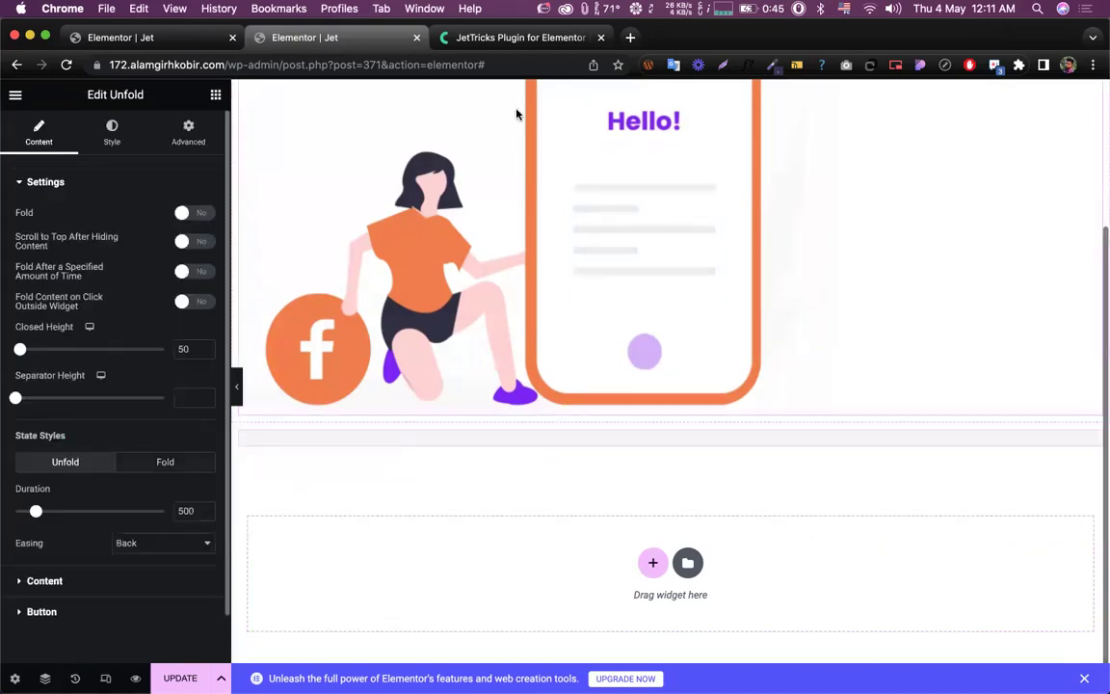
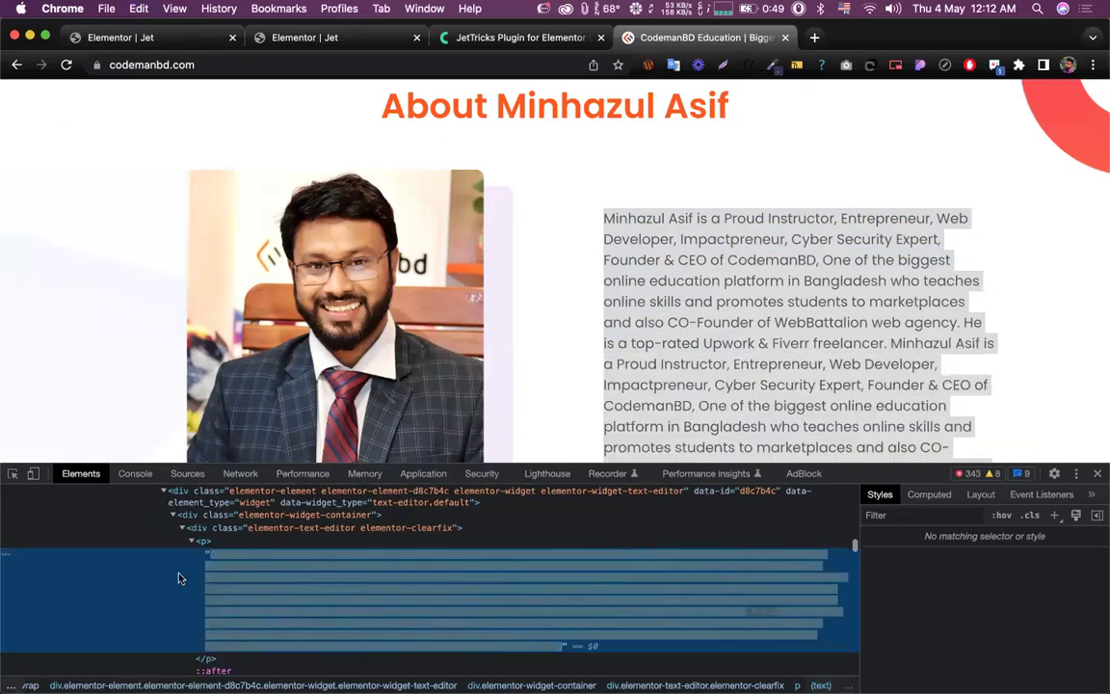
# Step: Lengthen the biography paragraph on codemanbd.com by repeating its text in the element inspector, and close the inspector
pyautogui.scroll(-3, 771, 223)
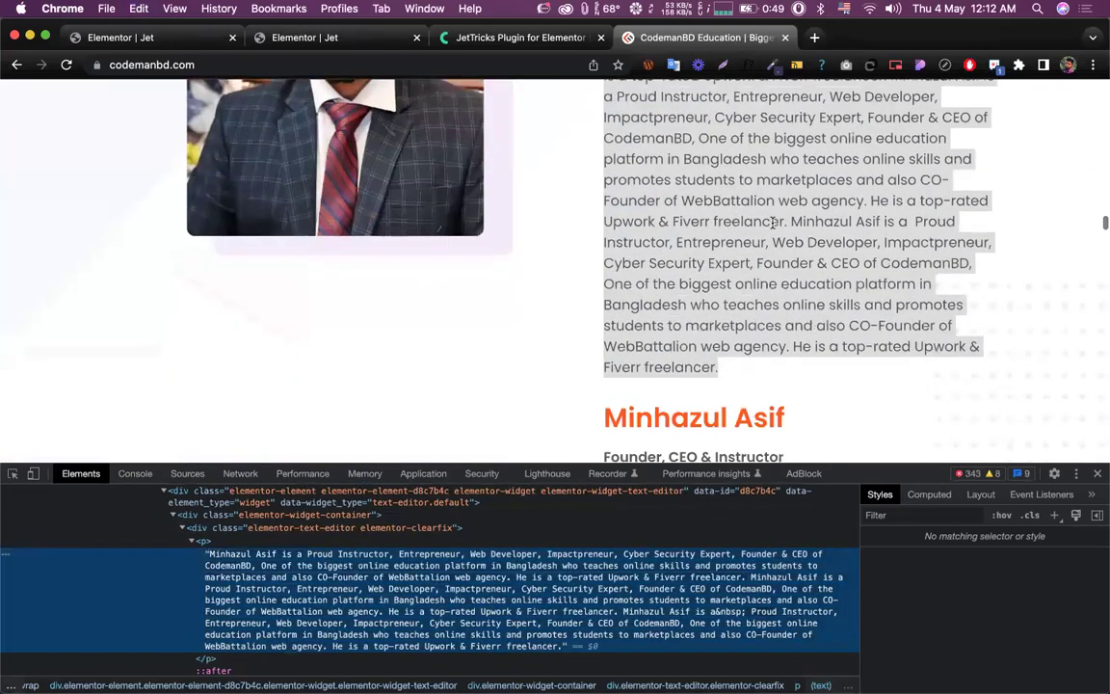
pyautogui.scroll(3, 771, 223)
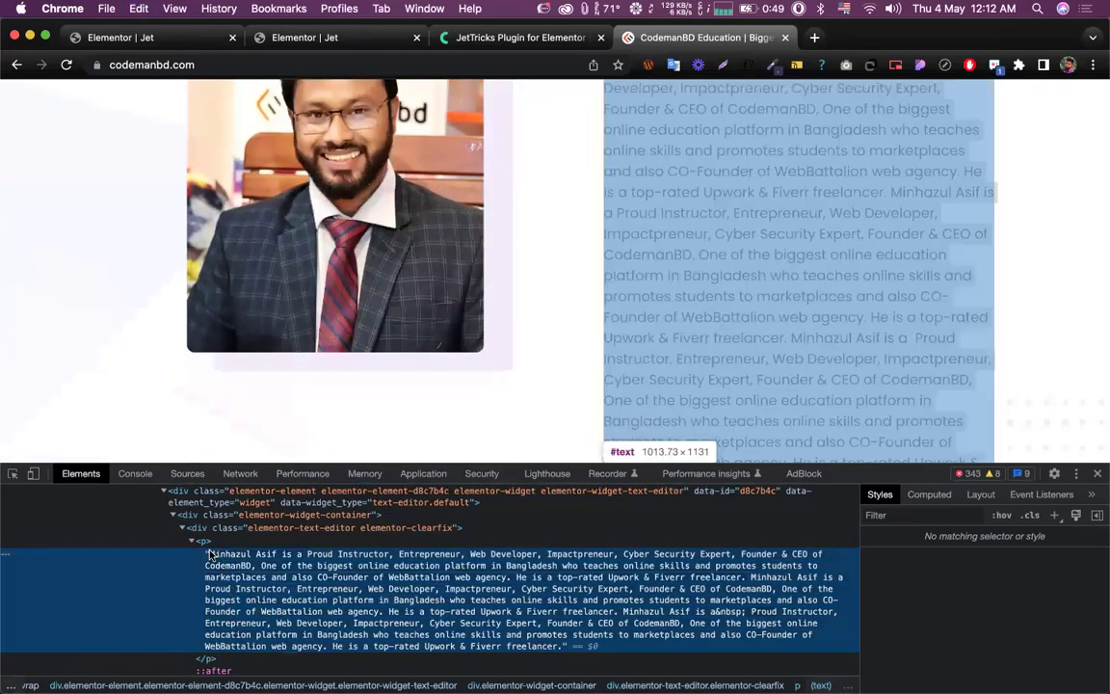
pyautogui.doubleClick(217, 557)
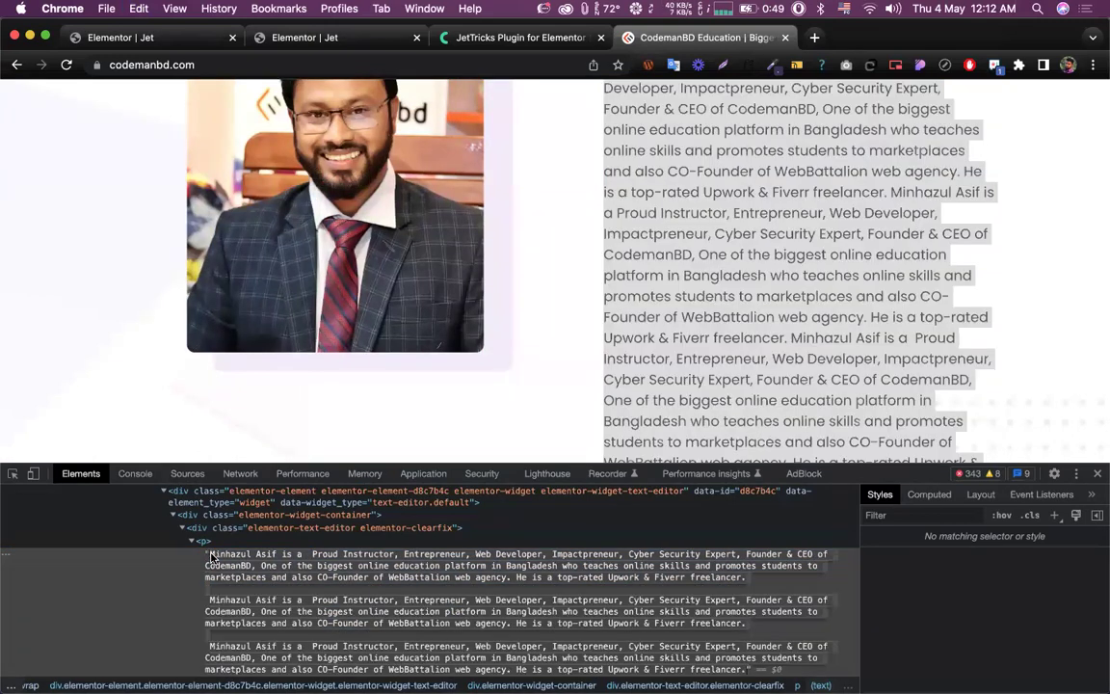
pyautogui.doubleClick(212, 557)
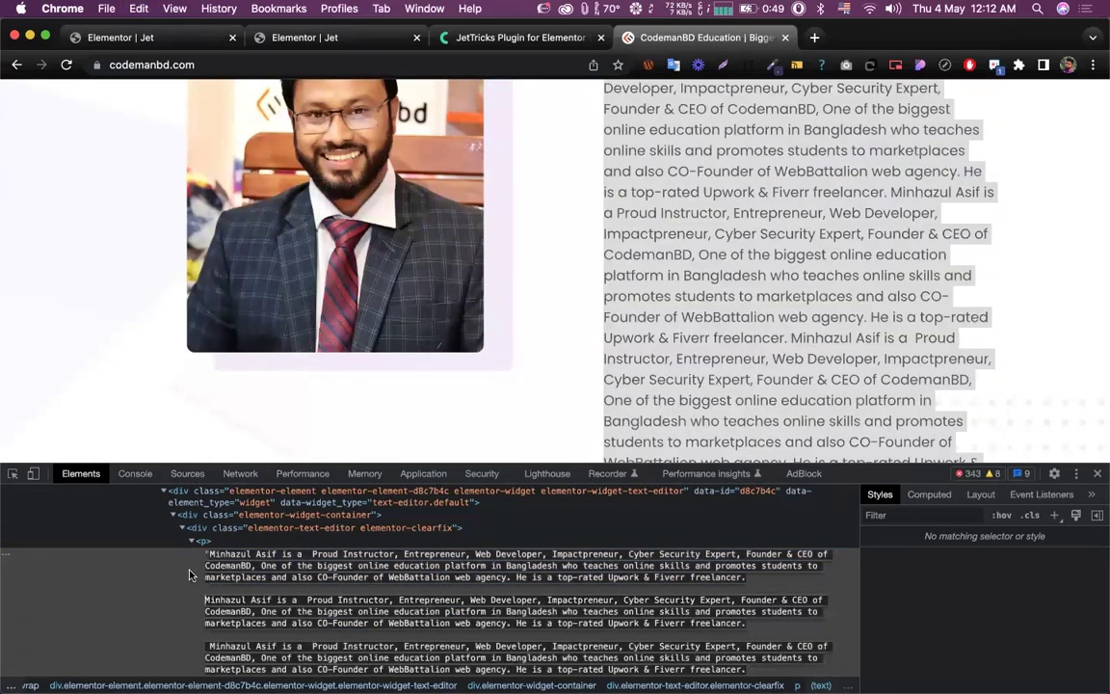
pyautogui.click(246, 382)
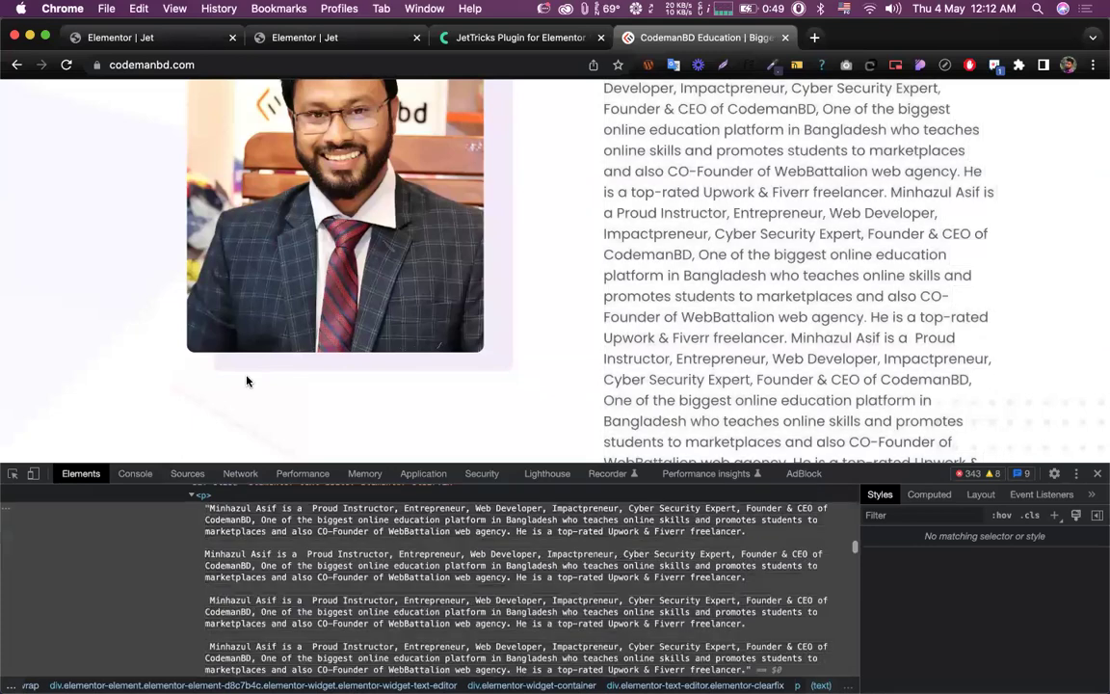
pyautogui.press('super+alt+i')
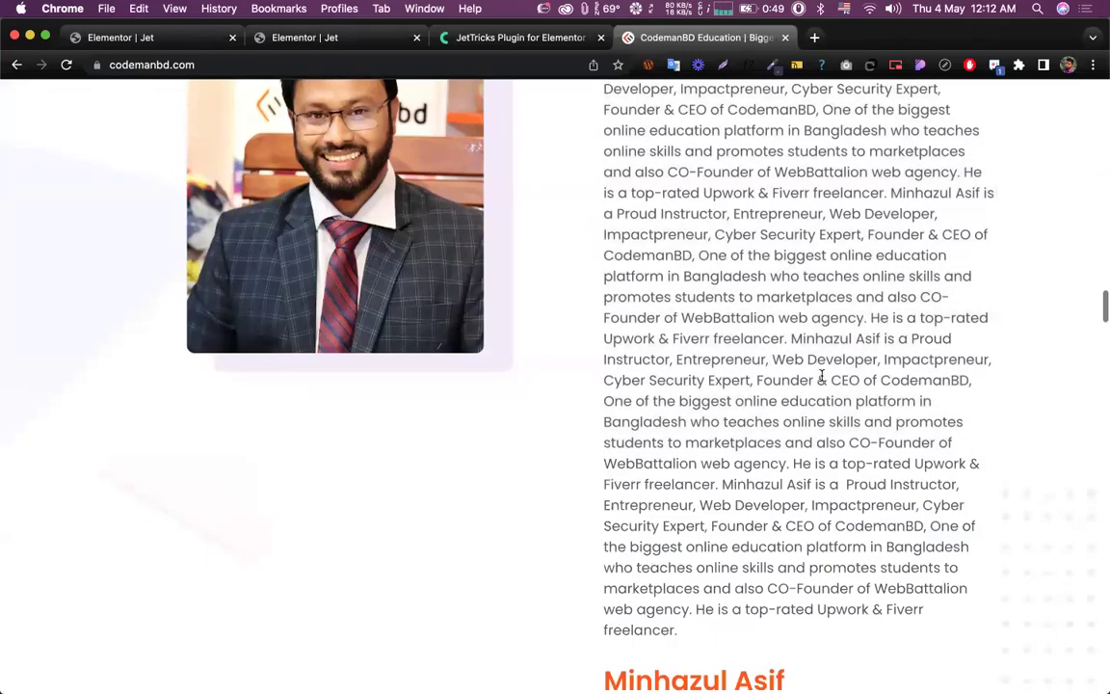
# Step: Examine the lengthened biography section, from its heading and portrait down to the Learn More button
pyautogui.scroll(3, 821, 376)
pyautogui.scroll(-5, 818, 367)
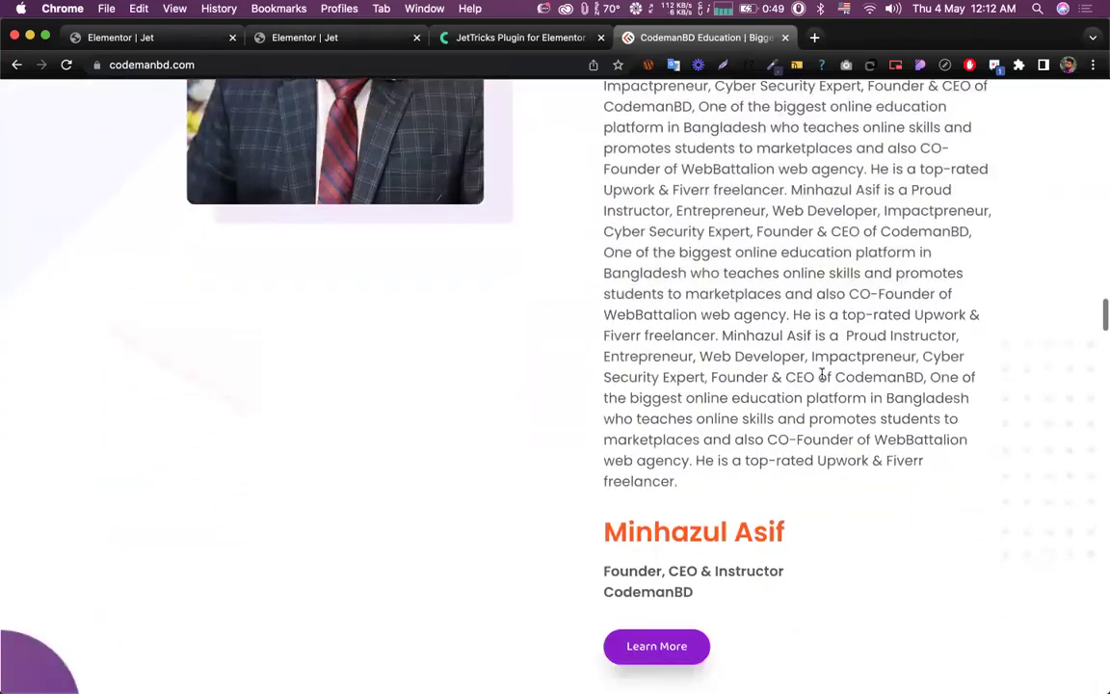
pyautogui.scroll(1, 711, 318)
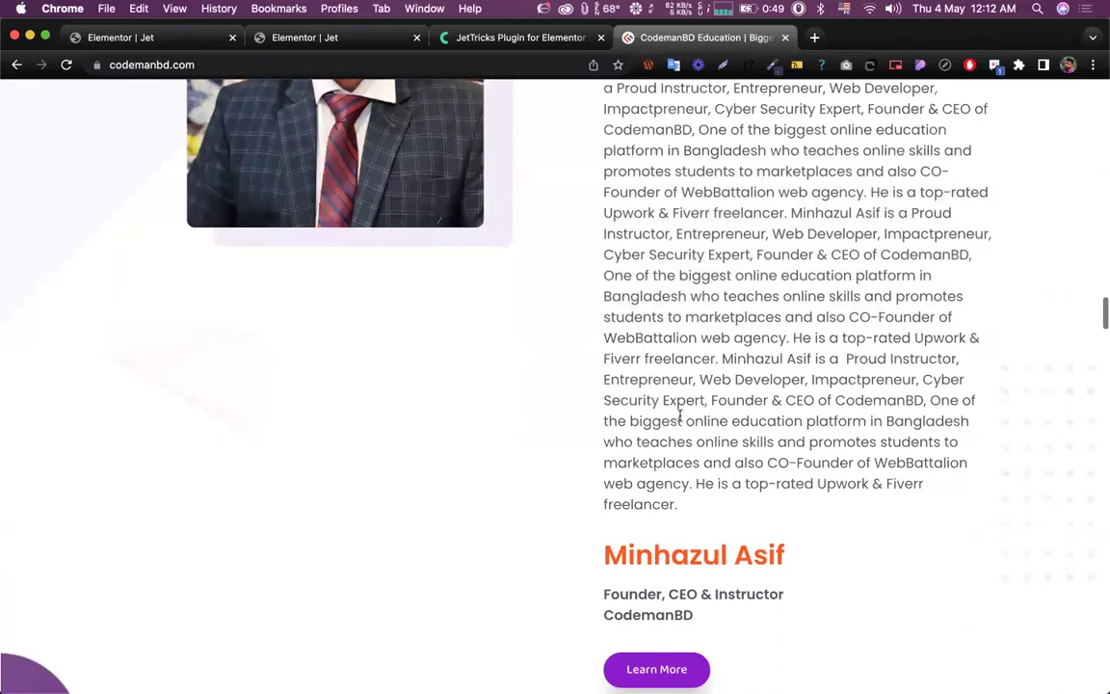
pyautogui.scroll(-5, 645, 491)
pyautogui.scroll(8, 644, 483)
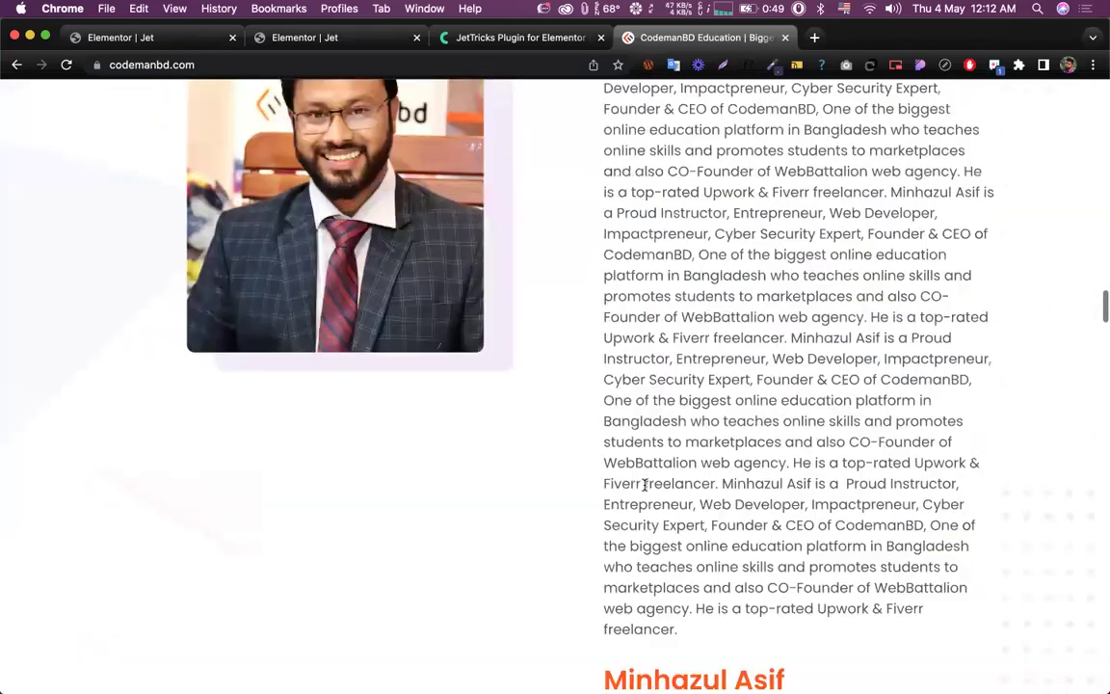
pyautogui.scroll(-5, 645, 485)
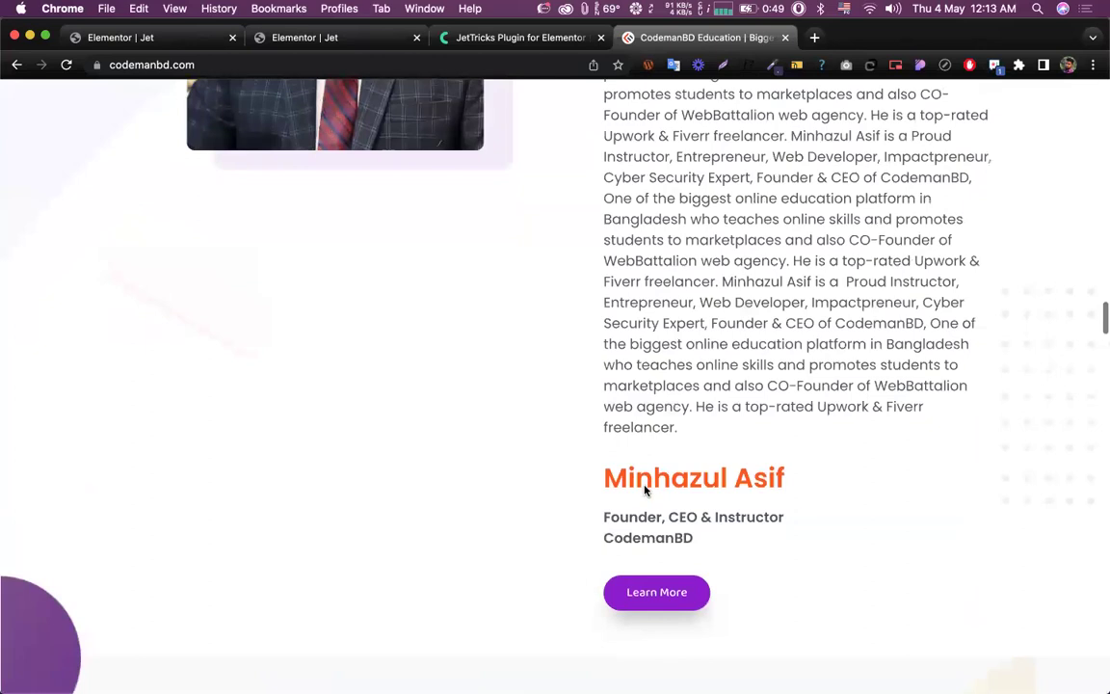
pyautogui.scroll(2, 758, 214)
pyautogui.scroll(2, 759, 214)
pyautogui.scroll(4, 709, 302)
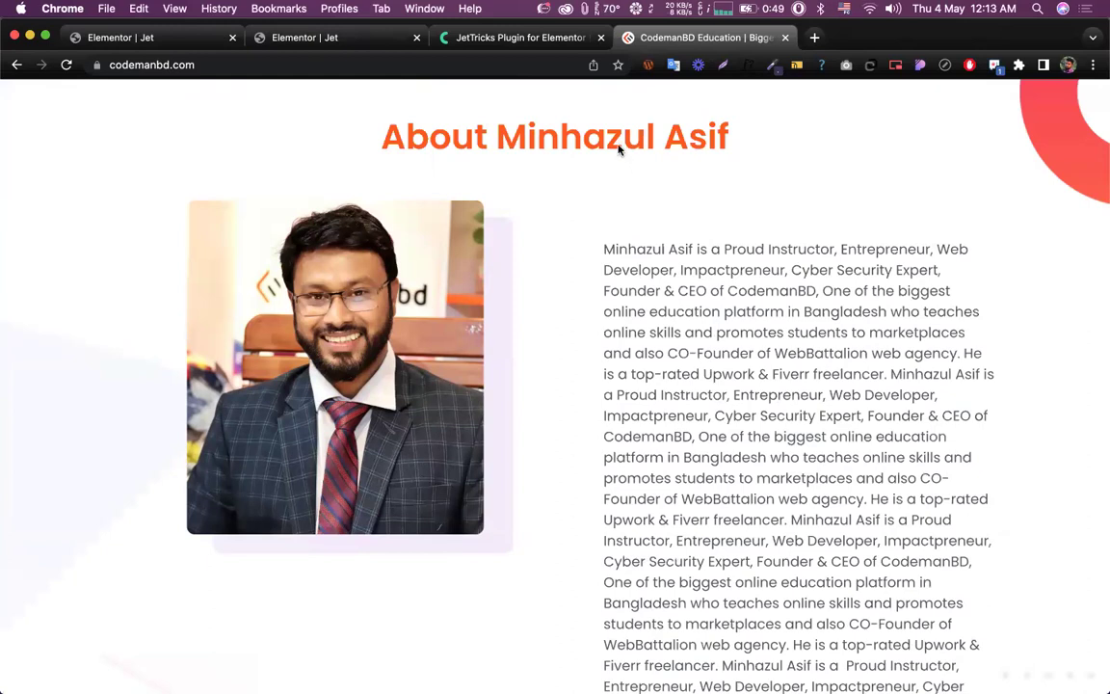
pyautogui.scroll(-5, 649, 319)
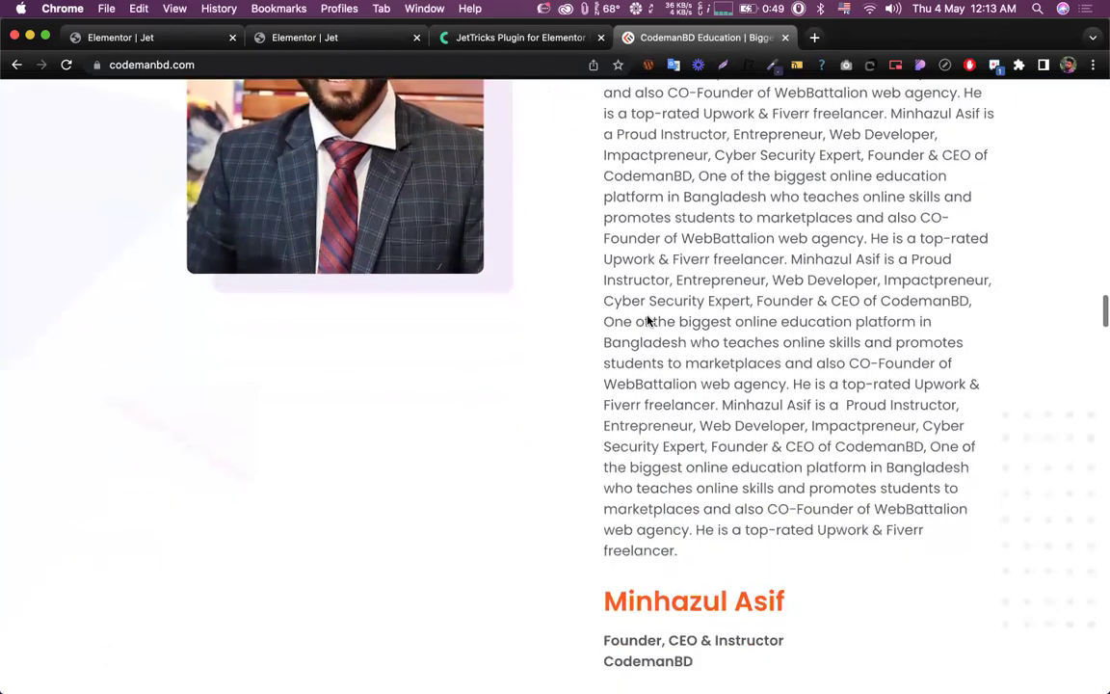
# Step: Copy the whole biography paragraph and return to the Unfold widget in the Elementor editor
pyautogui.tripleClick(648, 265)
pyautogui.press('super+c')
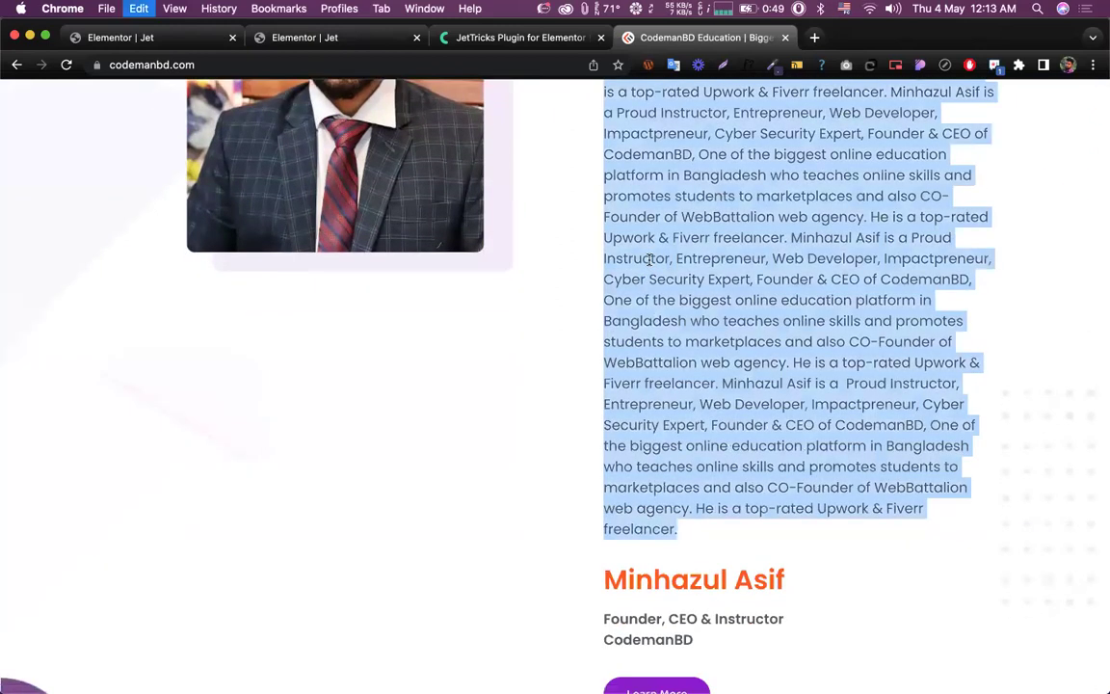
pyautogui.click(321, 39)
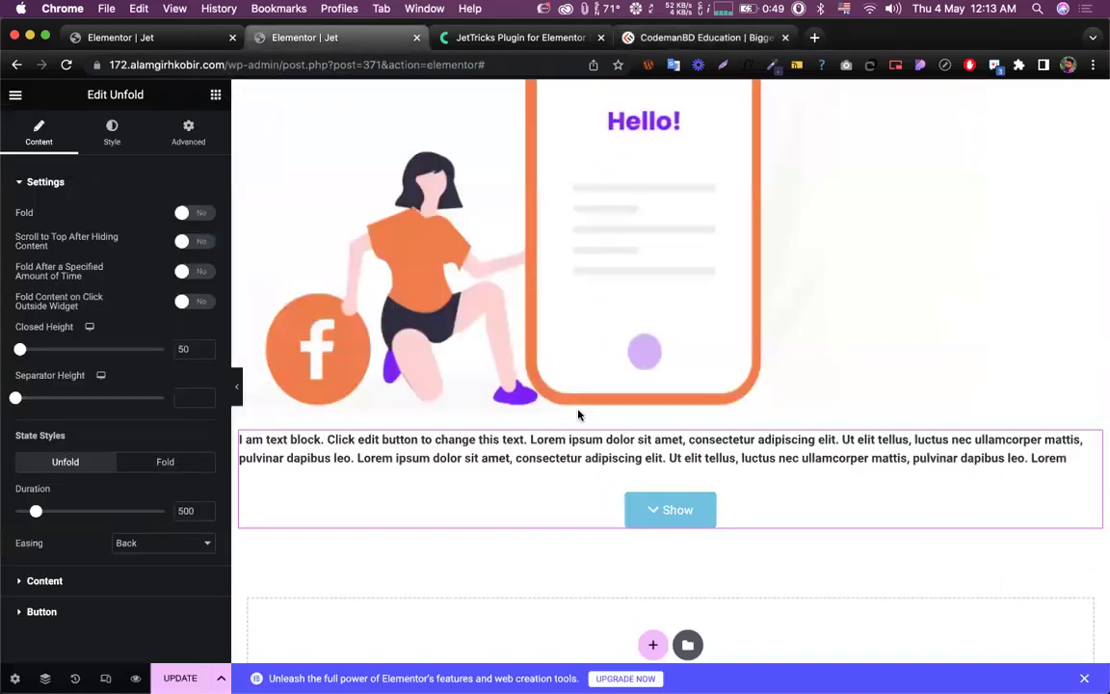
pyautogui.click(543, 460)
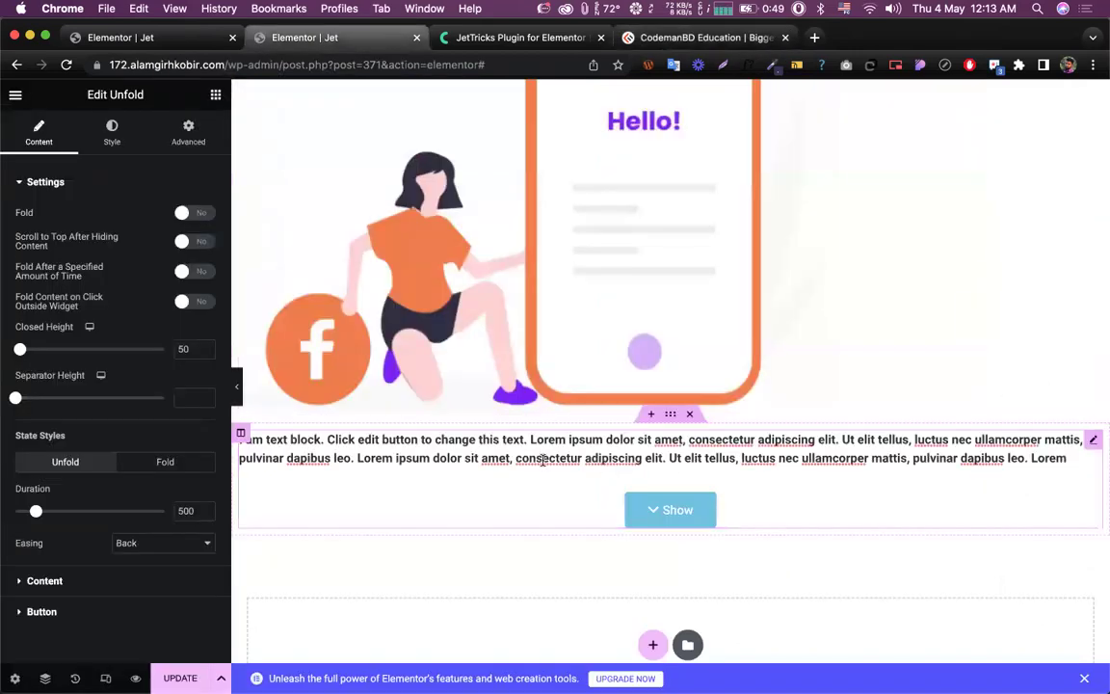
# Step: Add a new column beside the Hotspots image and move the Unfold widget into it
pyautogui.scroll(4, 597, 240)
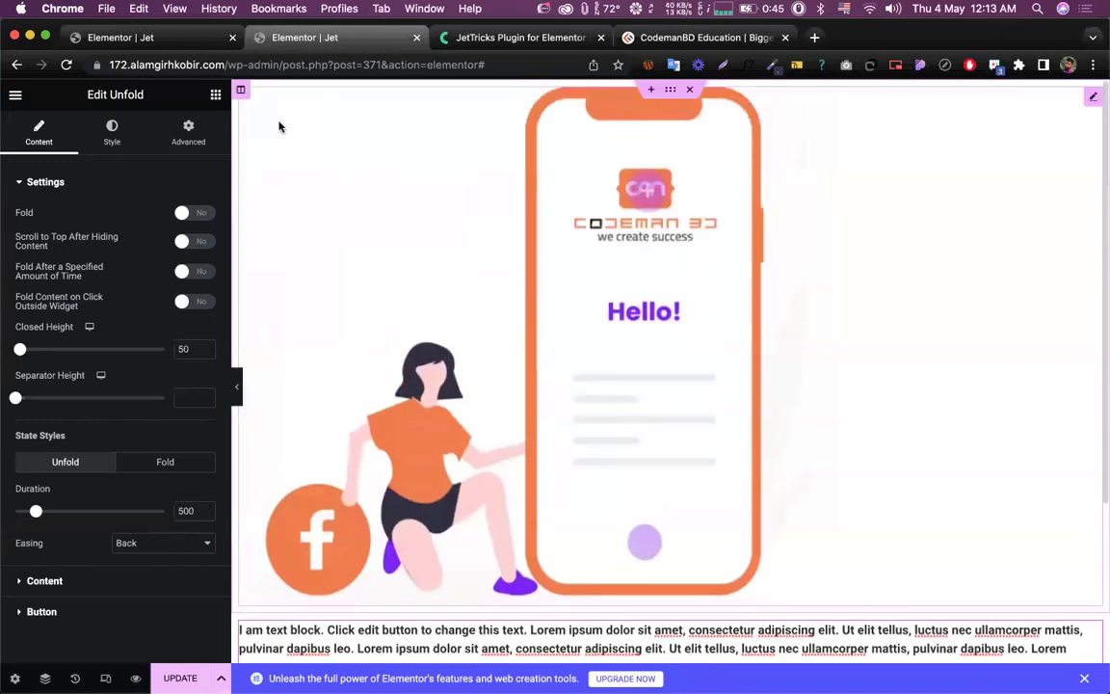
pyautogui.rightClick(238, 93)
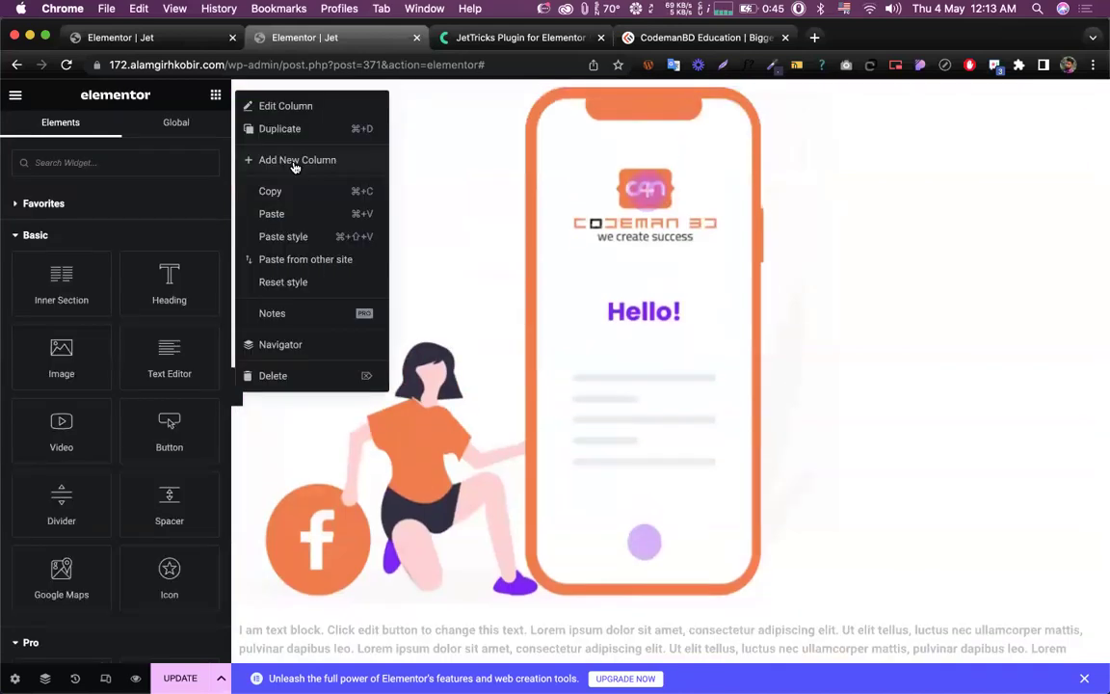
pyautogui.click(302, 161)
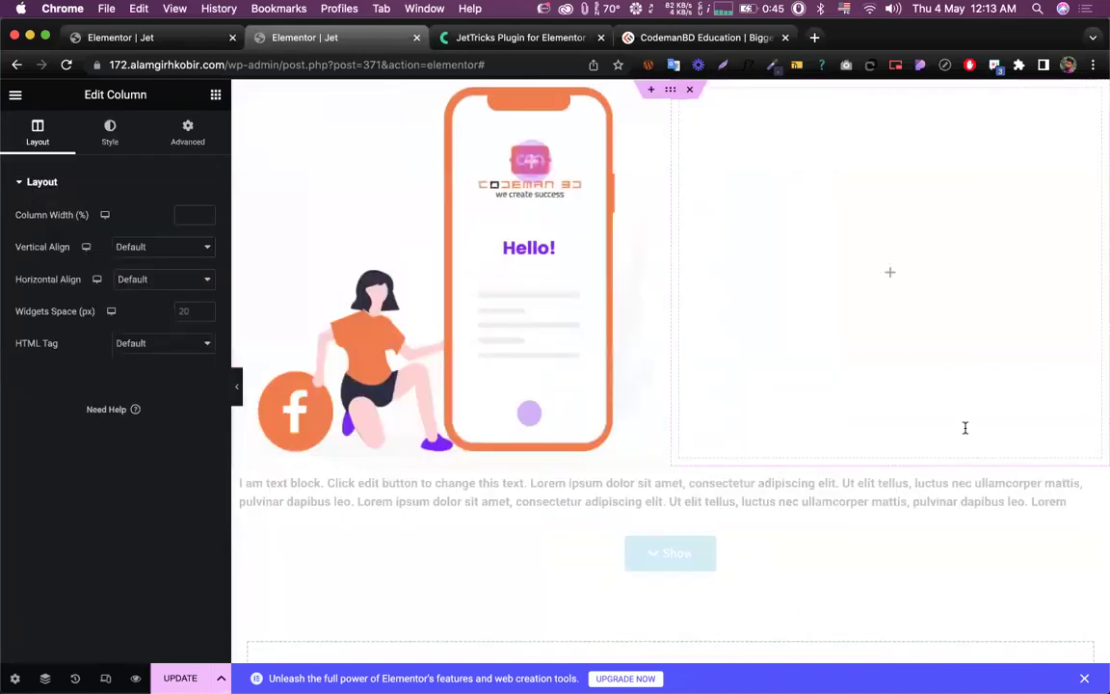
pyautogui.moveTo(1023, 410); pyautogui.dragTo(877, 251)
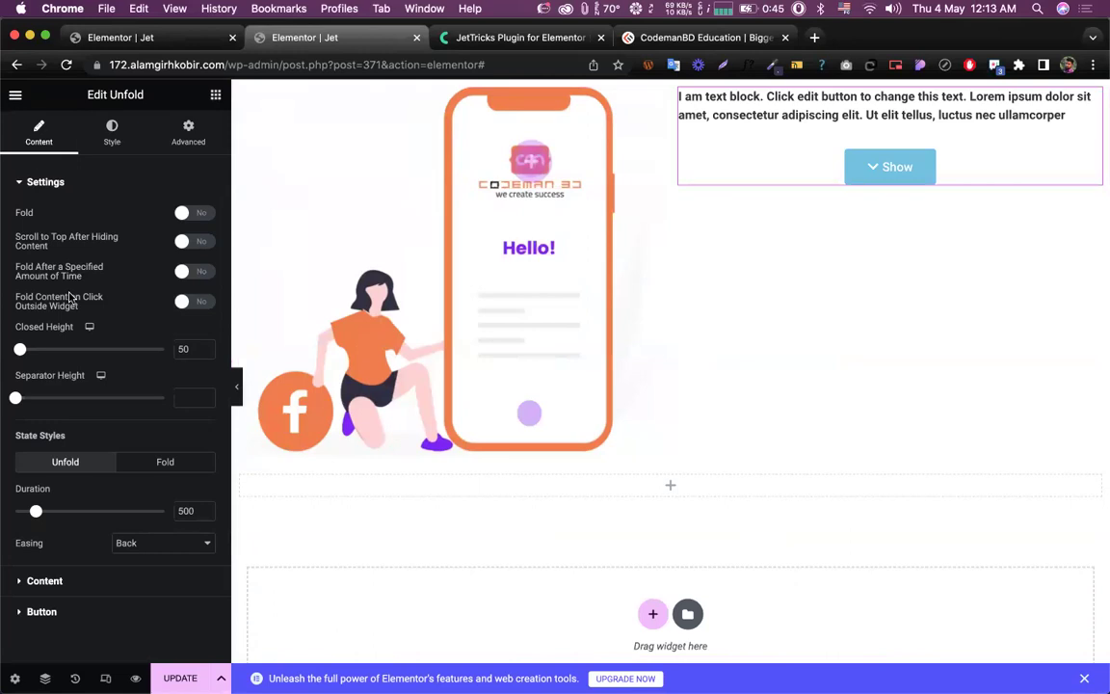
pyautogui.click(967, 120)
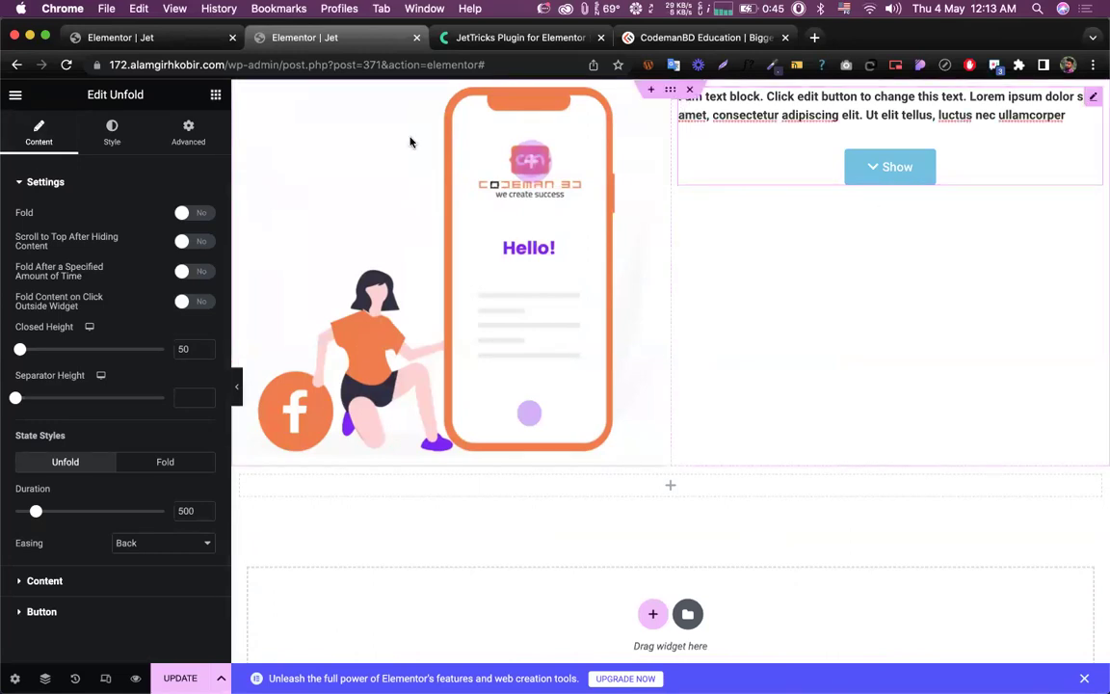
# Step: Add a Heading widget and a Video widget above the Unfold widget in the second column
pyautogui.click(216, 96)
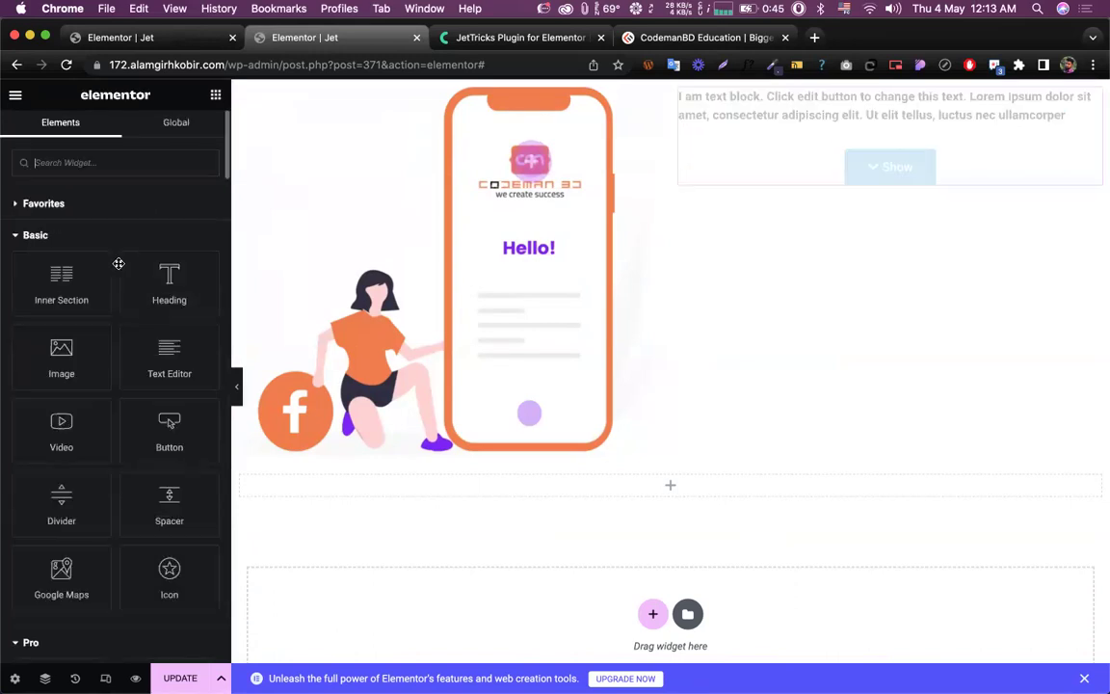
pyautogui.moveTo(819, 87); pyautogui.dragTo(812, 96)
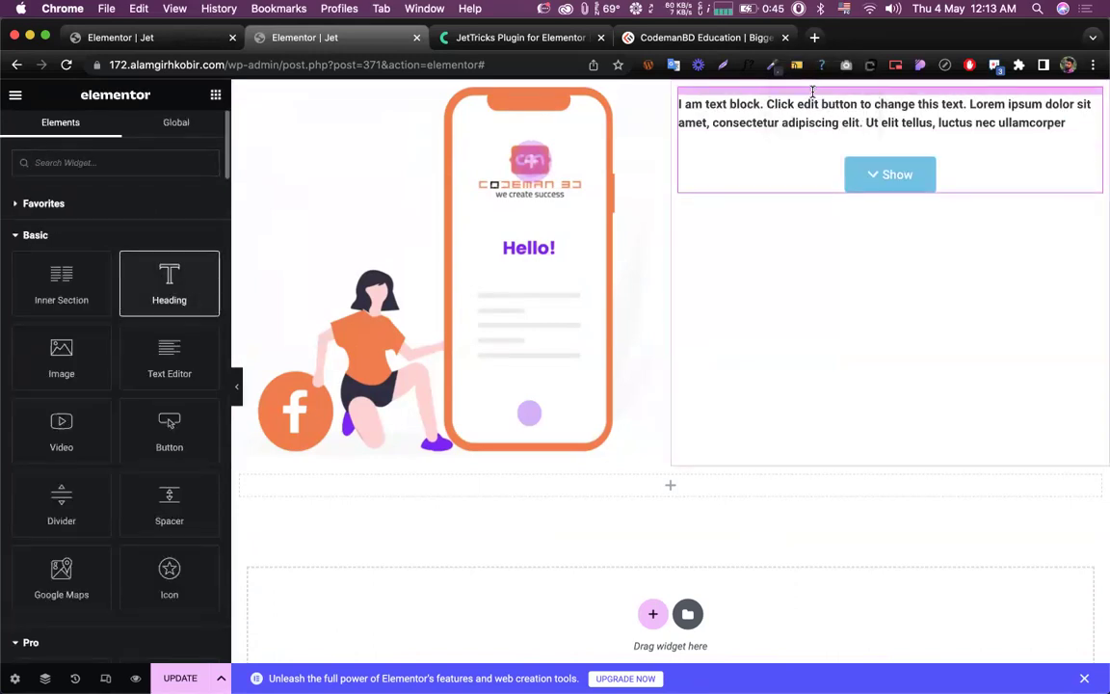
pyautogui.click(214, 97)
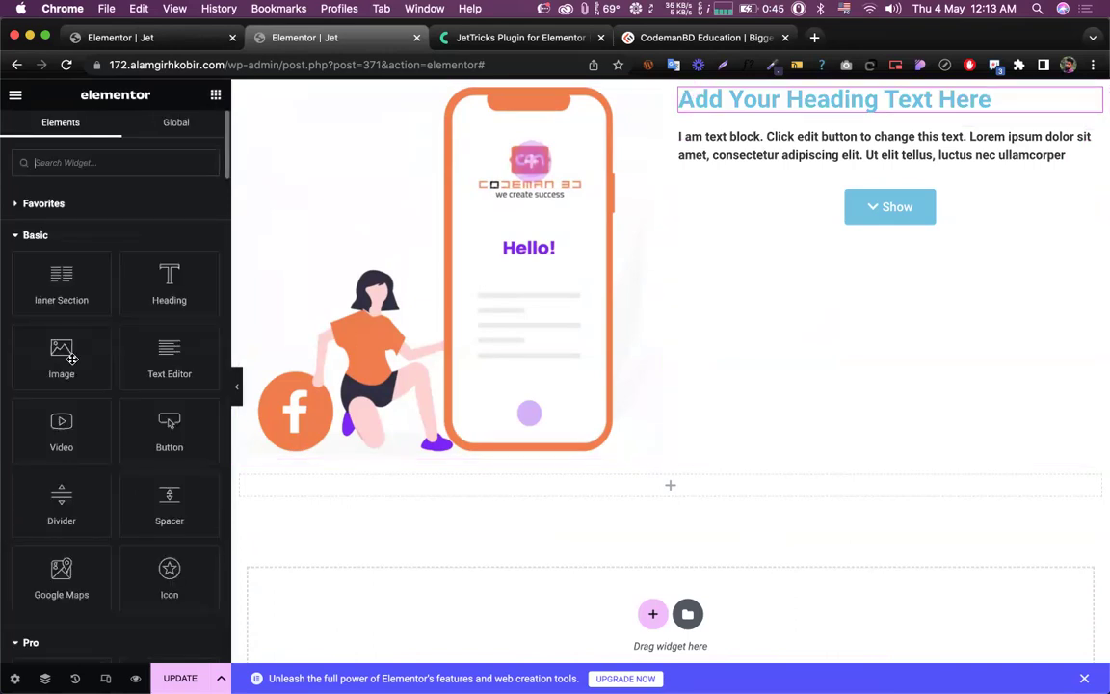
pyautogui.scroll(-1, 106, 480)
pyautogui.moveTo(61, 376); pyautogui.dragTo(810, 134)
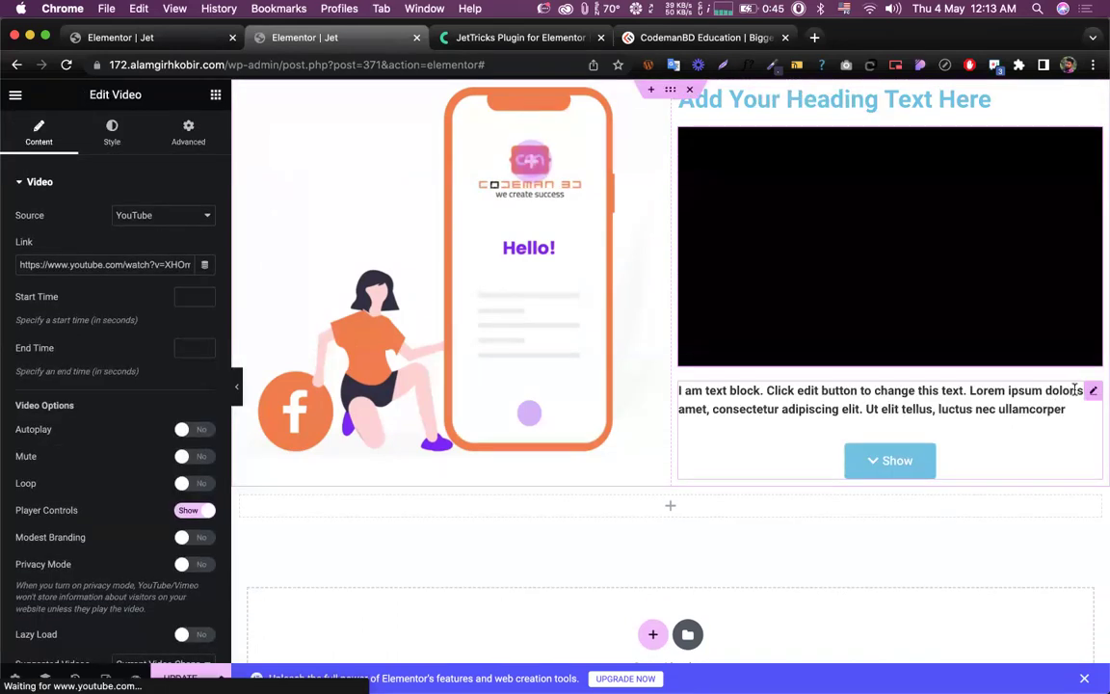
# Step: Replace the Unfold widget's placeholder content with the copied biography text, repeated to make it longer
pyautogui.click(1074, 389)
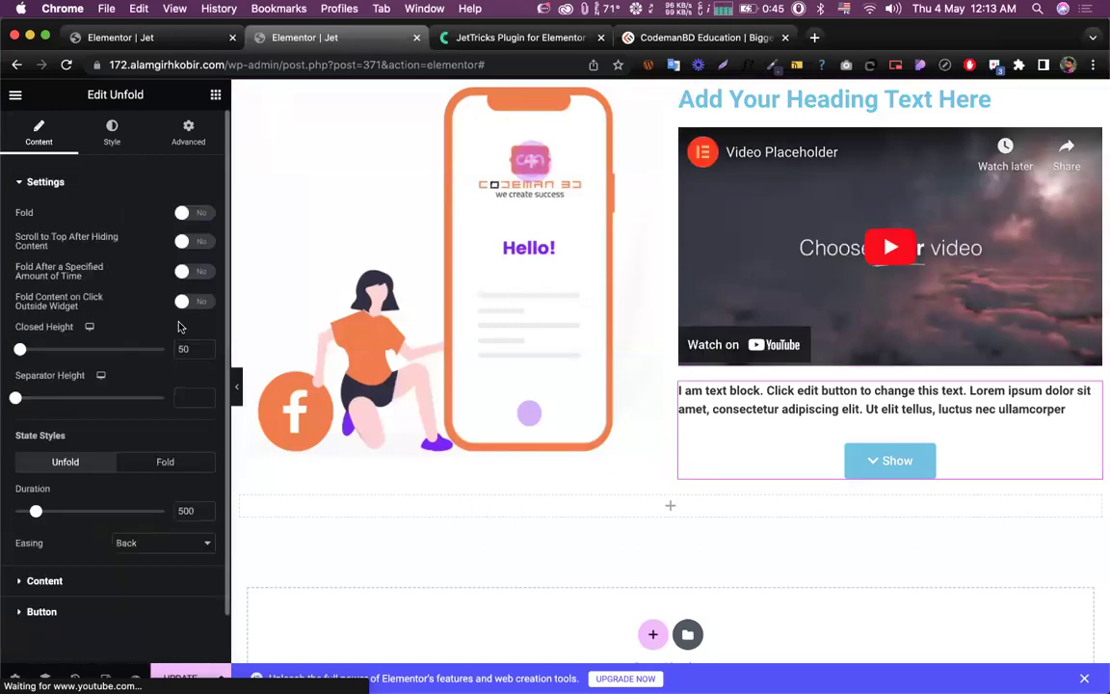
pyautogui.scroll(-2, 163, 345)
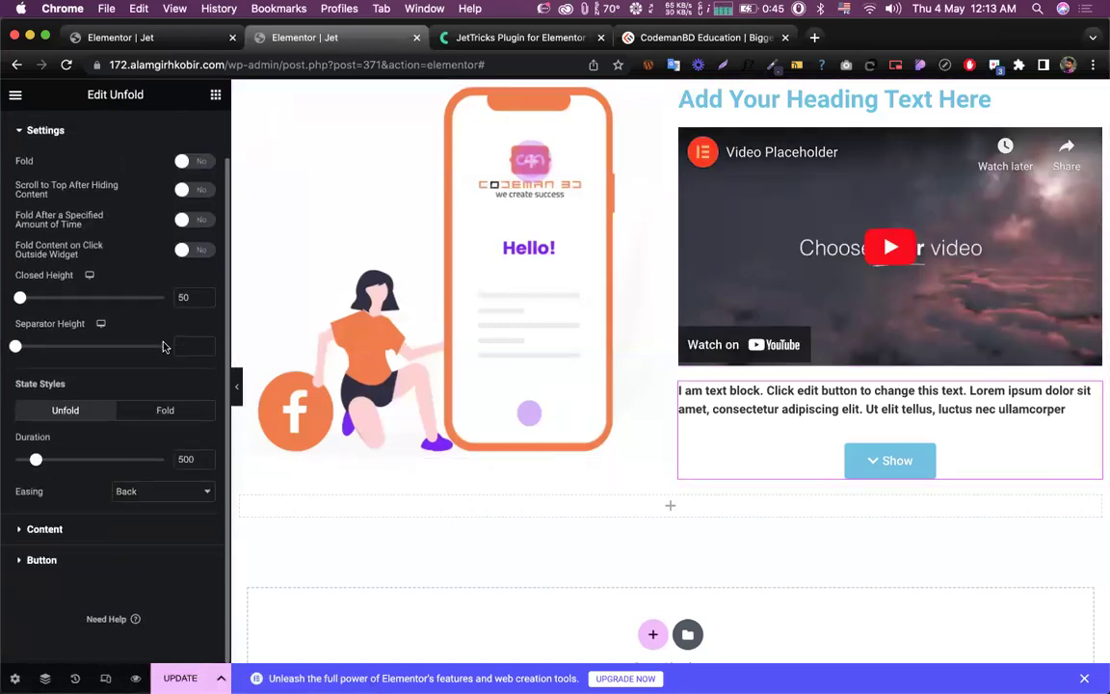
pyautogui.click(45, 530)
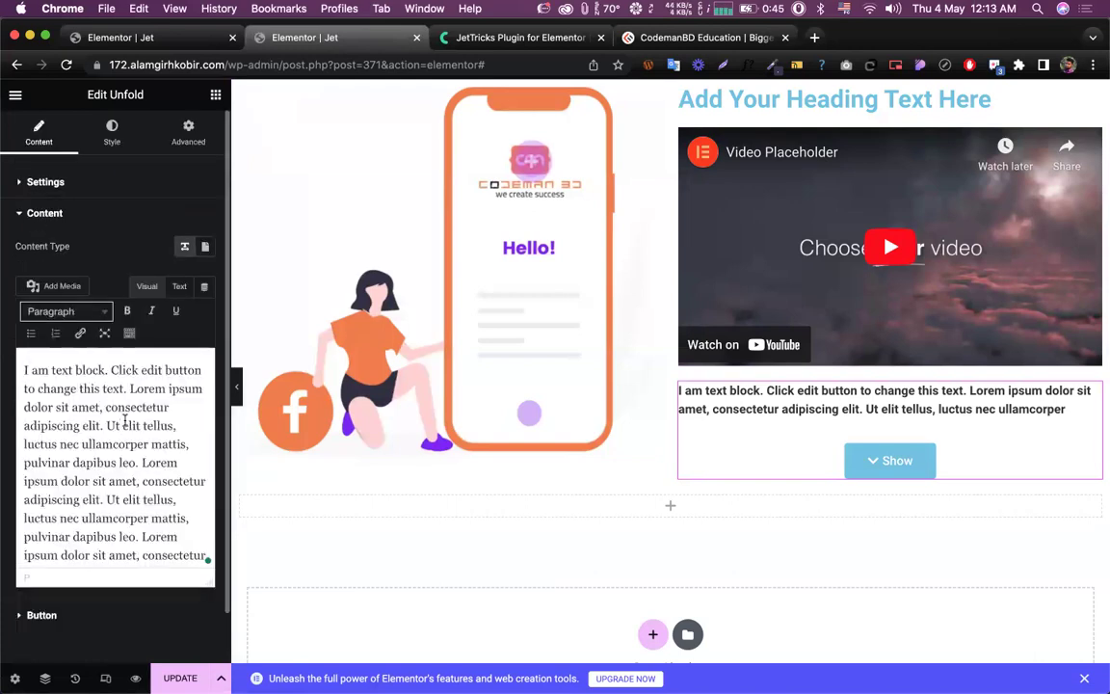
pyautogui.tripleClick(124, 421)
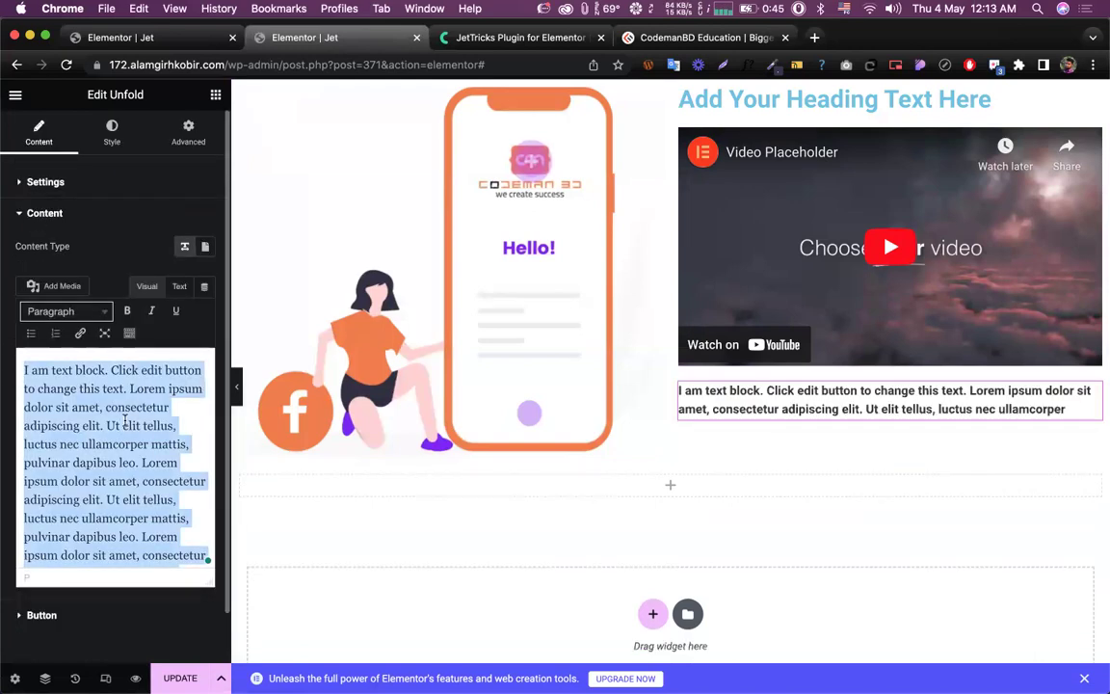
pyautogui.write('Impactpreneur, Cyber Security Expert, Founder & CEO of CodemanBD, One of the biggest online education platform in Bangladesh who teaches online skills and promotes students to marketplaces and also CO-Founder of WebBattalion web agency. He is a top-rated Upwork & Fiverr freelancer.')
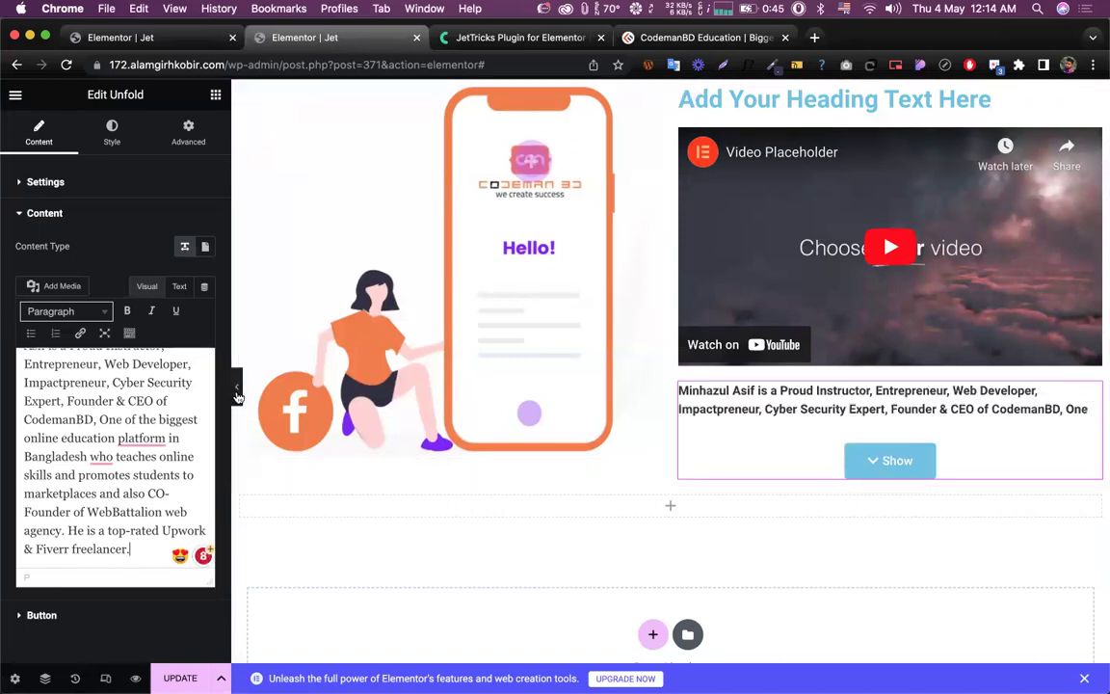
# Step: Preview the page without the editing panel and unfold the biography text to examine its full length
pyautogui.click(236, 391)
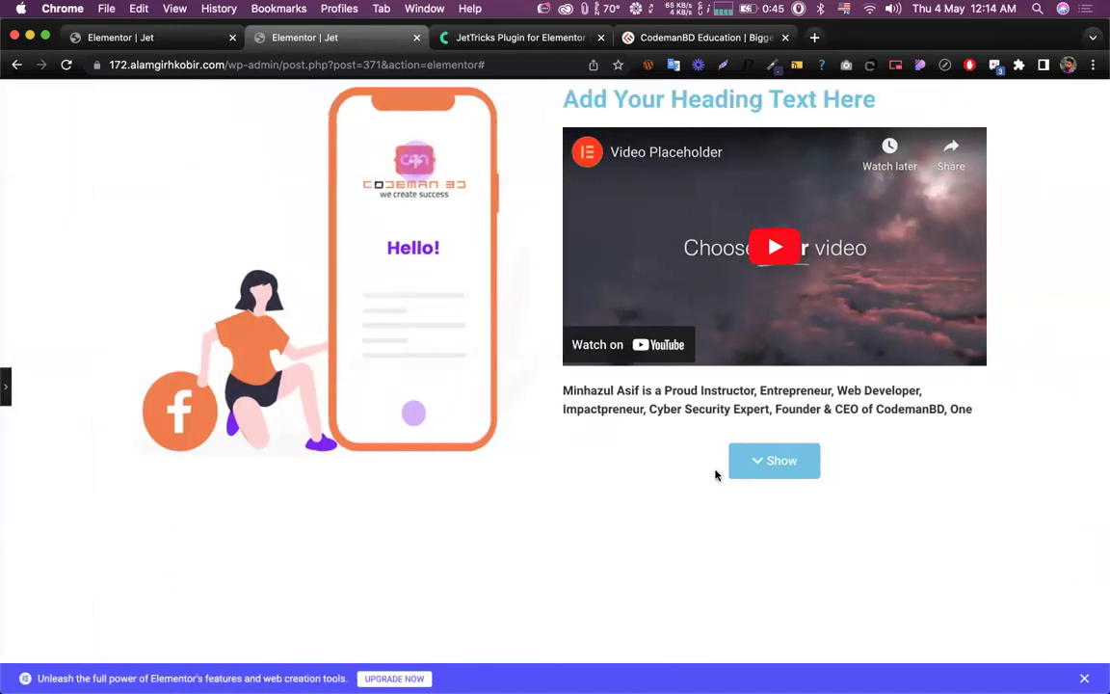
pyautogui.click(780, 462)
pyautogui.click(779, 462)
pyautogui.scroll(-2, 782, 478)
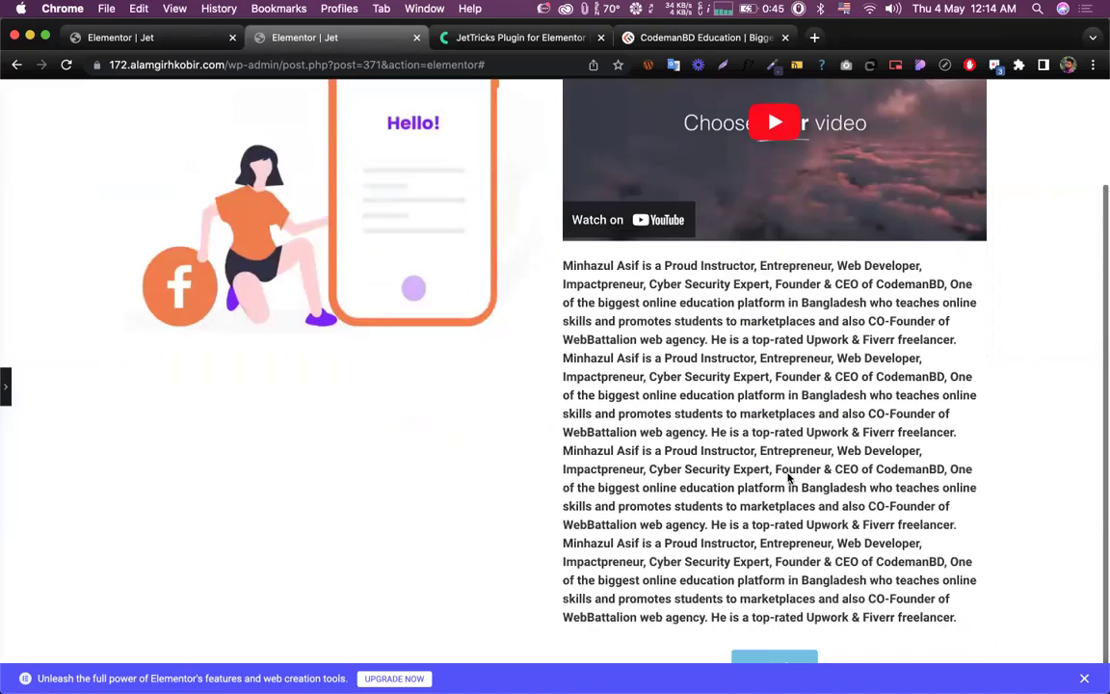
# Step: Fold, unfold and refold the biography text in the preview to check how the Unfold widget behaves
pyautogui.click(796, 658)
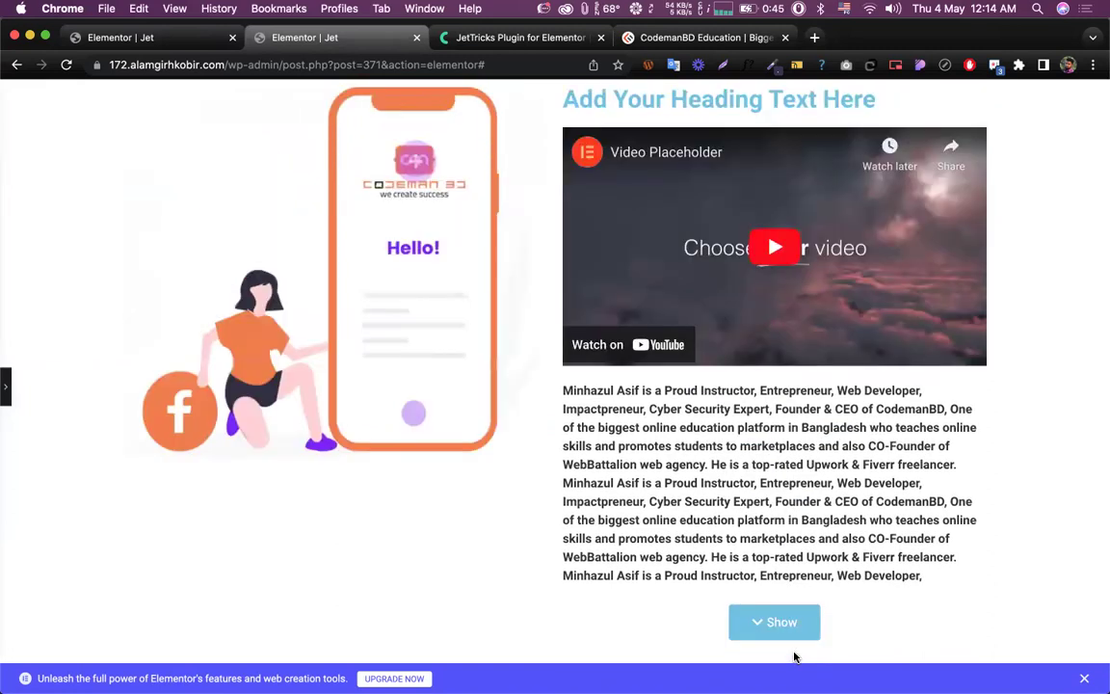
pyautogui.click(775, 463)
pyautogui.scroll(-2, 786, 479)
pyautogui.scroll(-2, 786, 479)
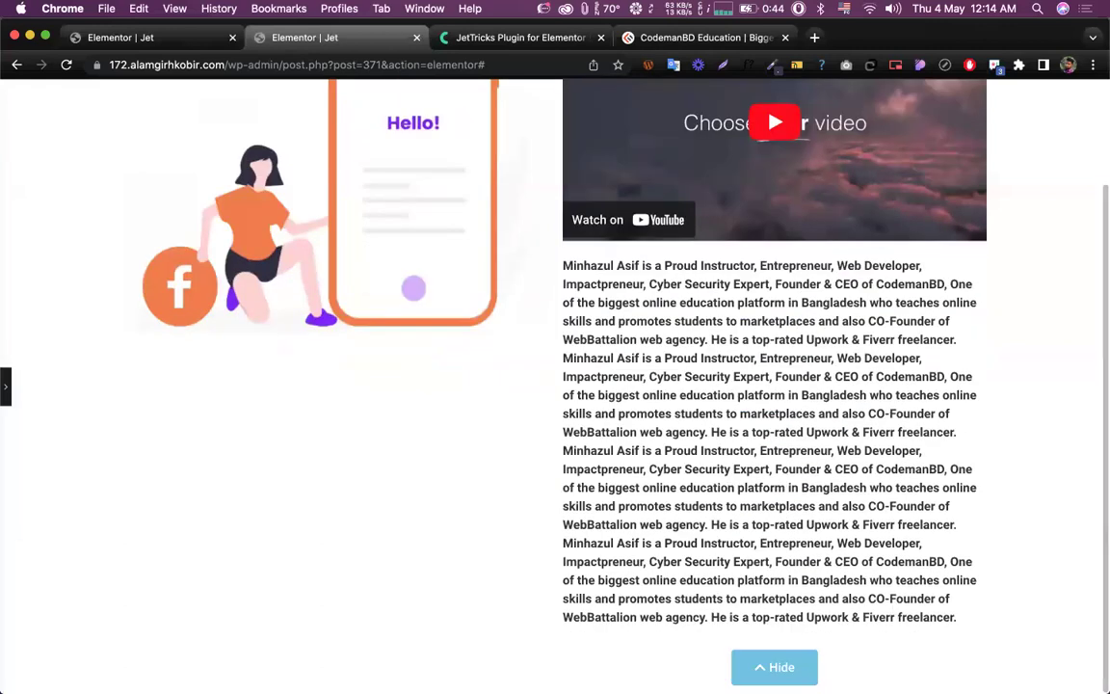
pyautogui.click(798, 667)
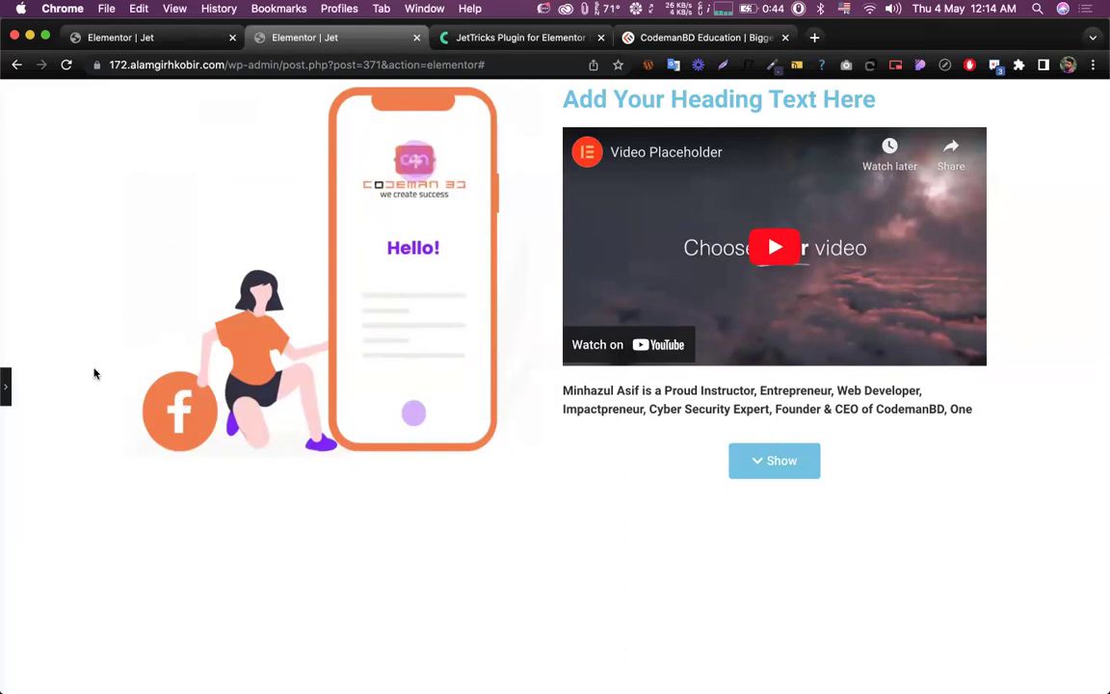
# Step: Restore the editing panel and set the Unfold widget's closed height to 150
pyautogui.click(6, 386)
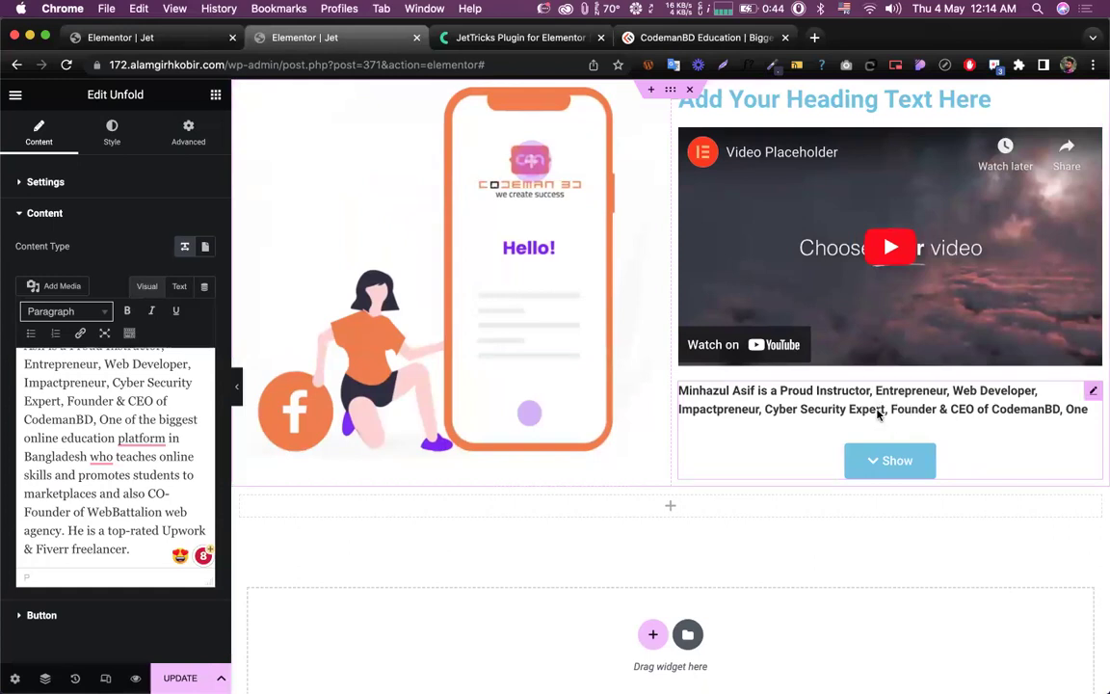
pyautogui.click(45, 182)
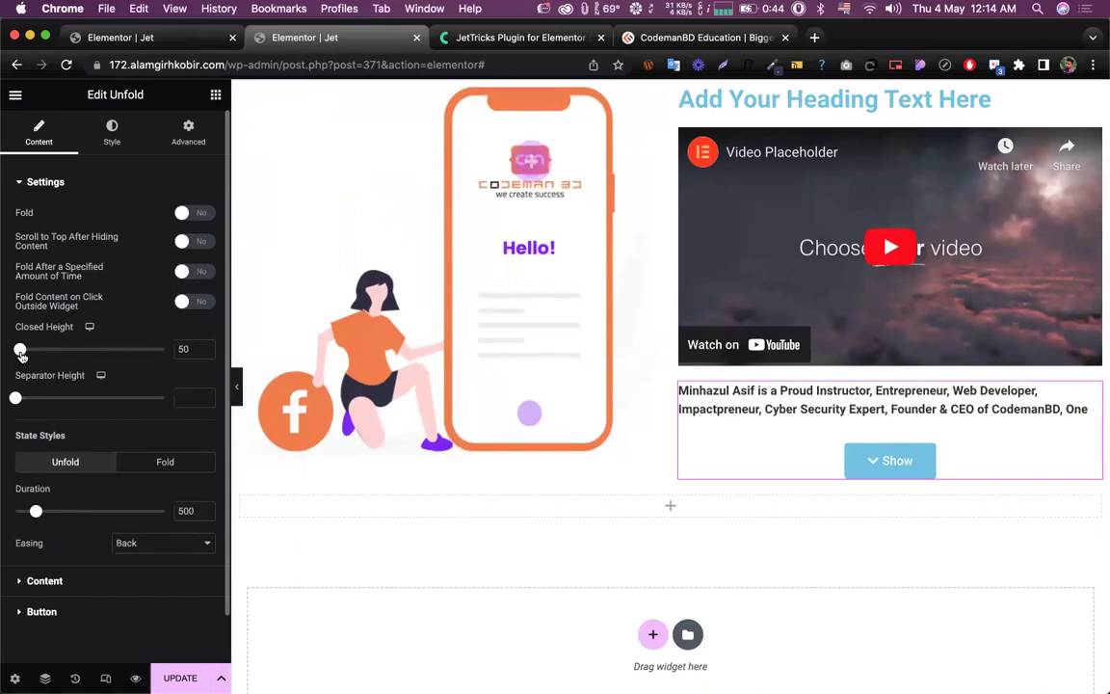
pyautogui.moveTo(28, 354); pyautogui.dragTo(47, 355)
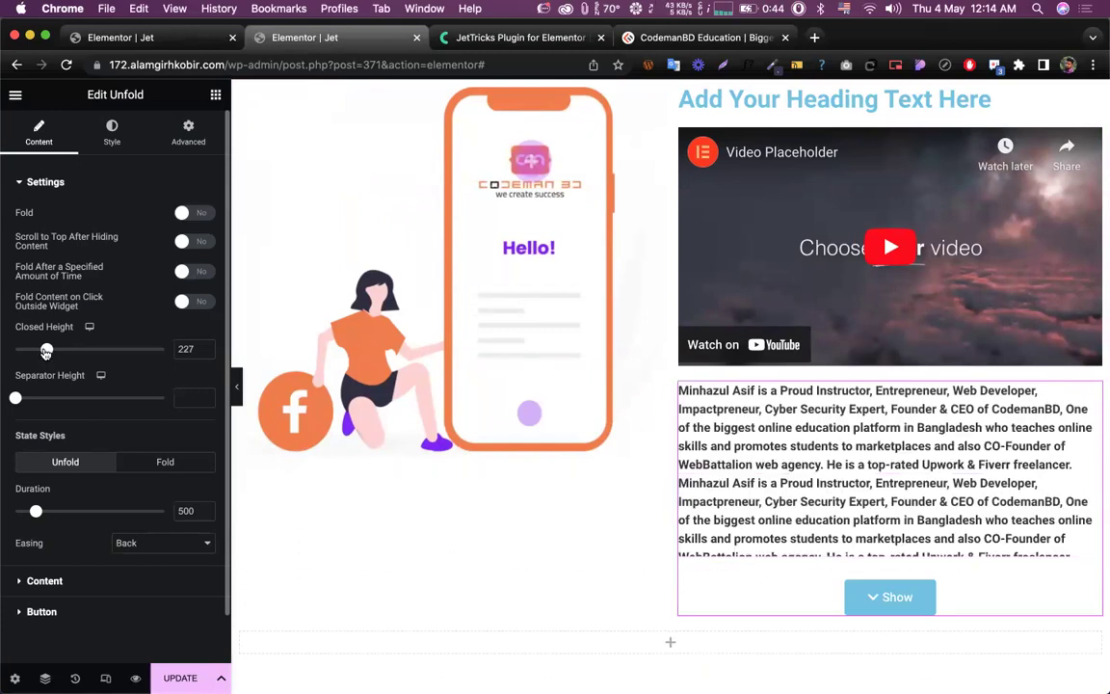
pyautogui.moveTo(45, 353); pyautogui.dragTo(42, 353)
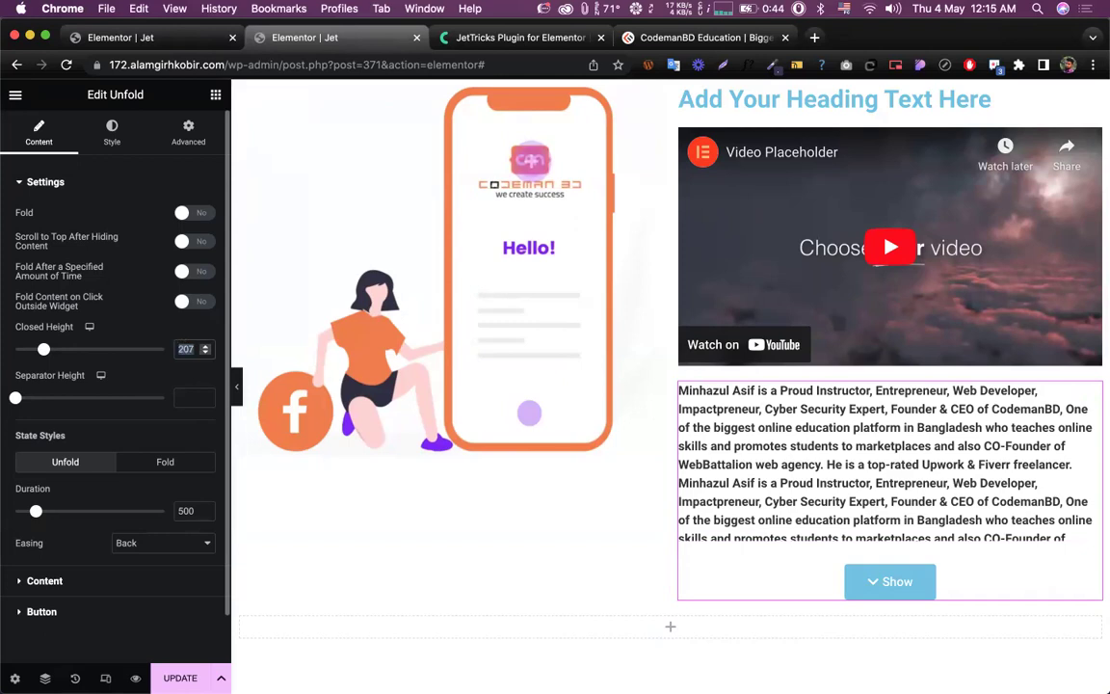
pyautogui.write('150')
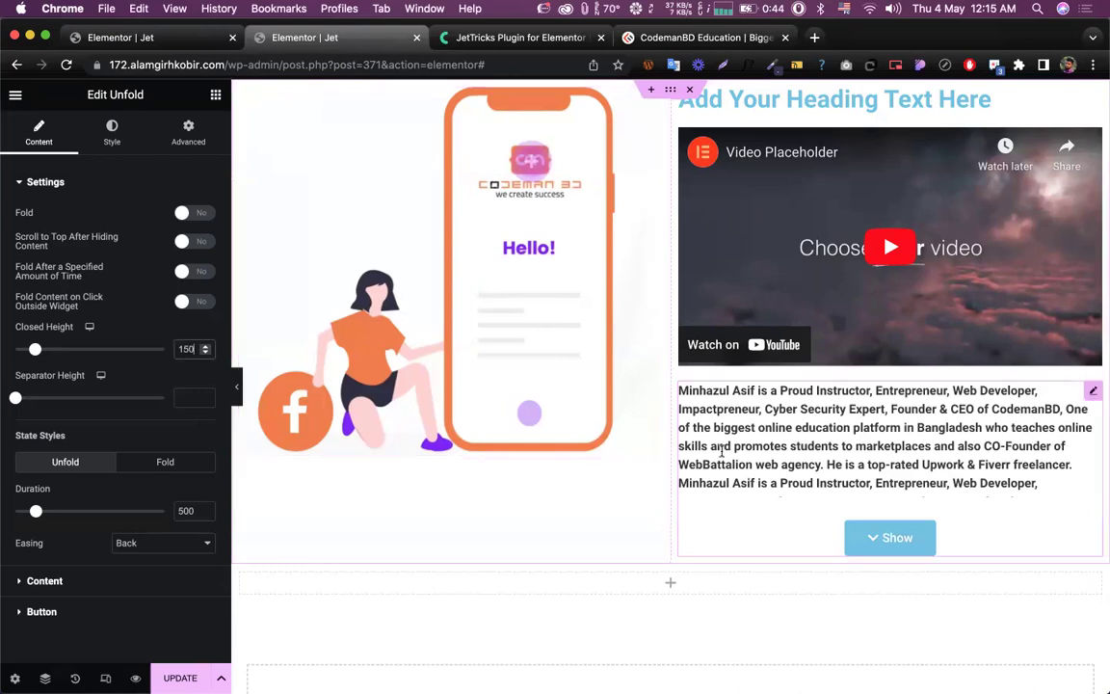
# Step: Unfold the biography text in the editor and fold it again to check the new closed height
pyautogui.click(877, 536)
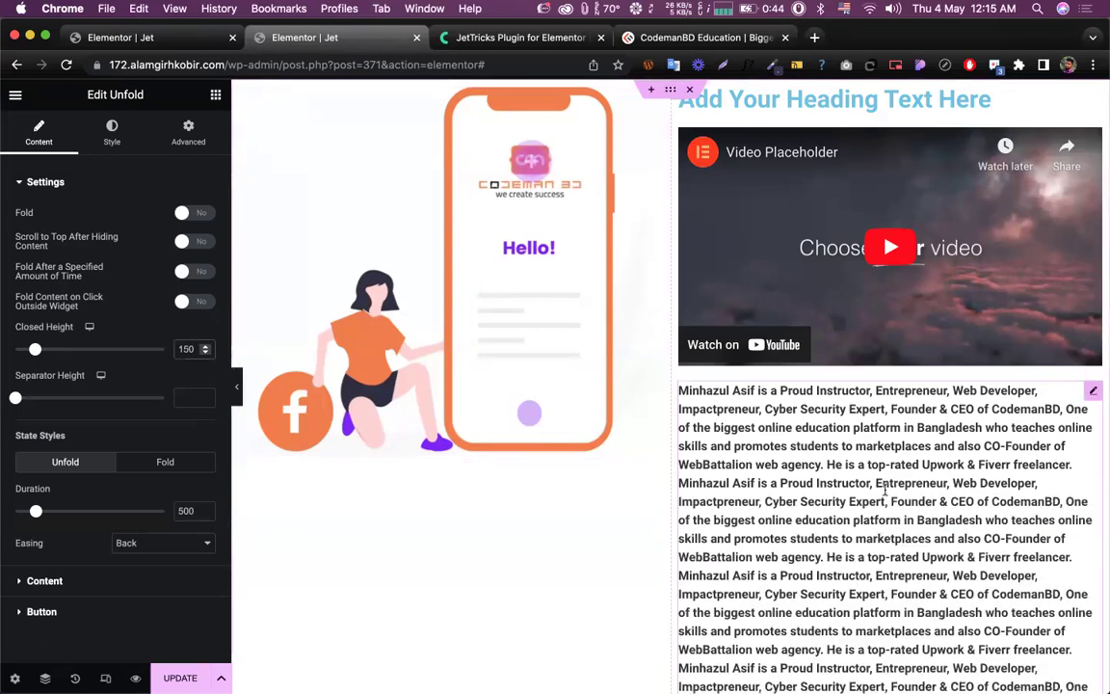
pyautogui.scroll(-4, 975, 542)
pyautogui.click(881, 457)
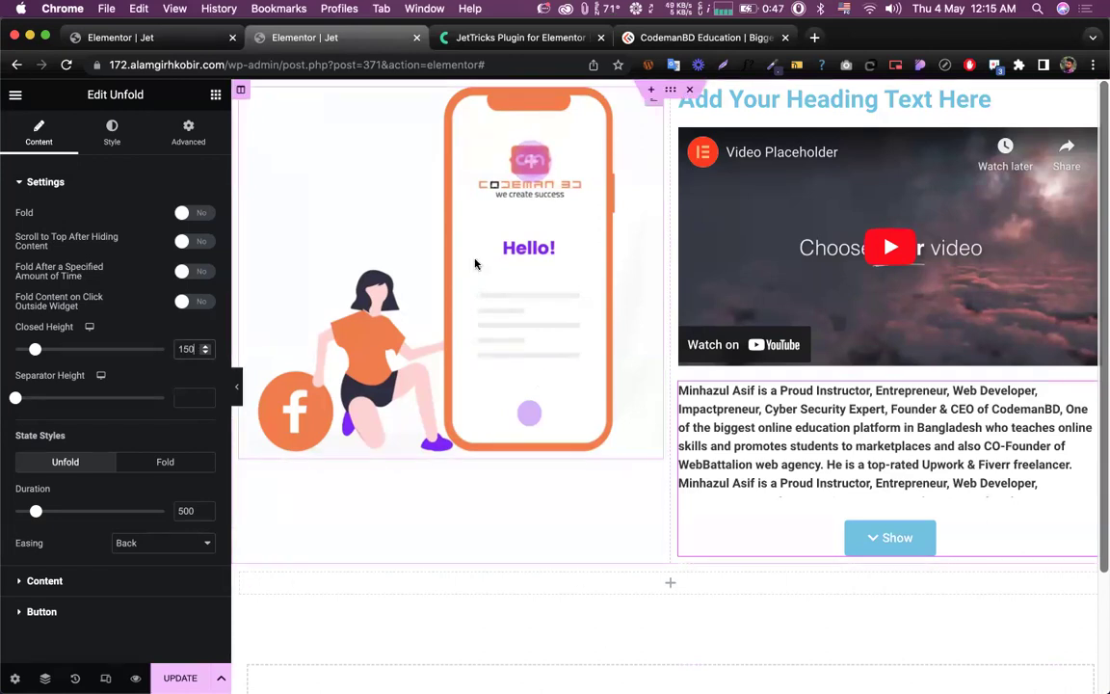
# Step: Browse the widget library down to the JetTricks group to review its widgets
pyautogui.click(216, 98)
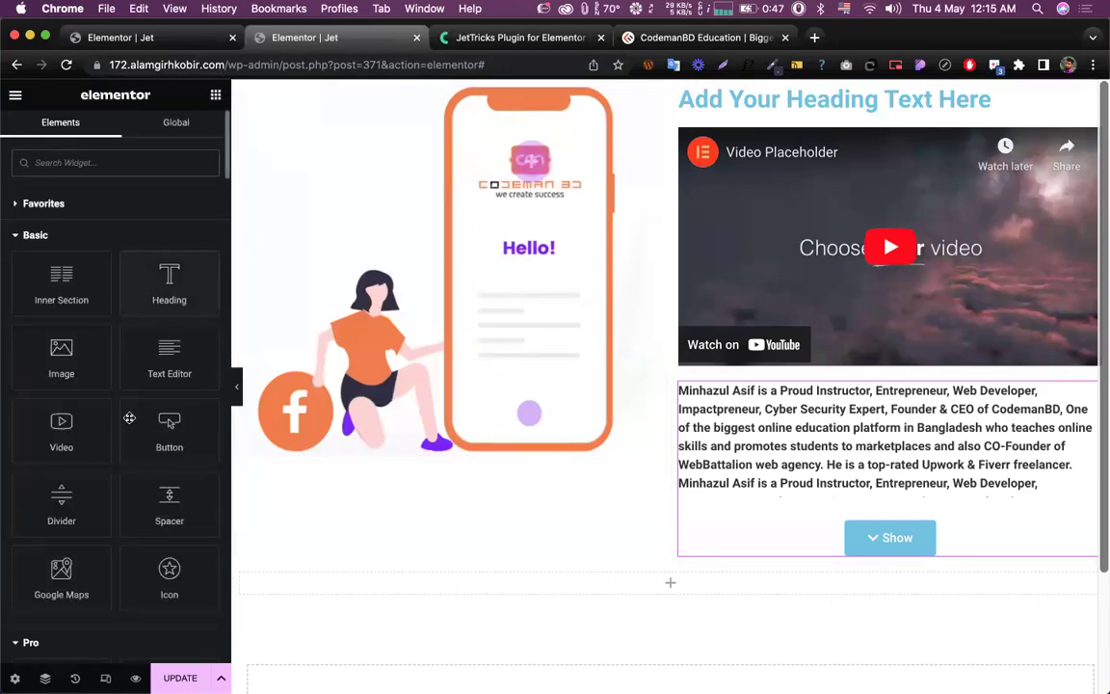
pyautogui.scroll(-10, 129, 417)
pyautogui.scroll(-10, 129, 417)
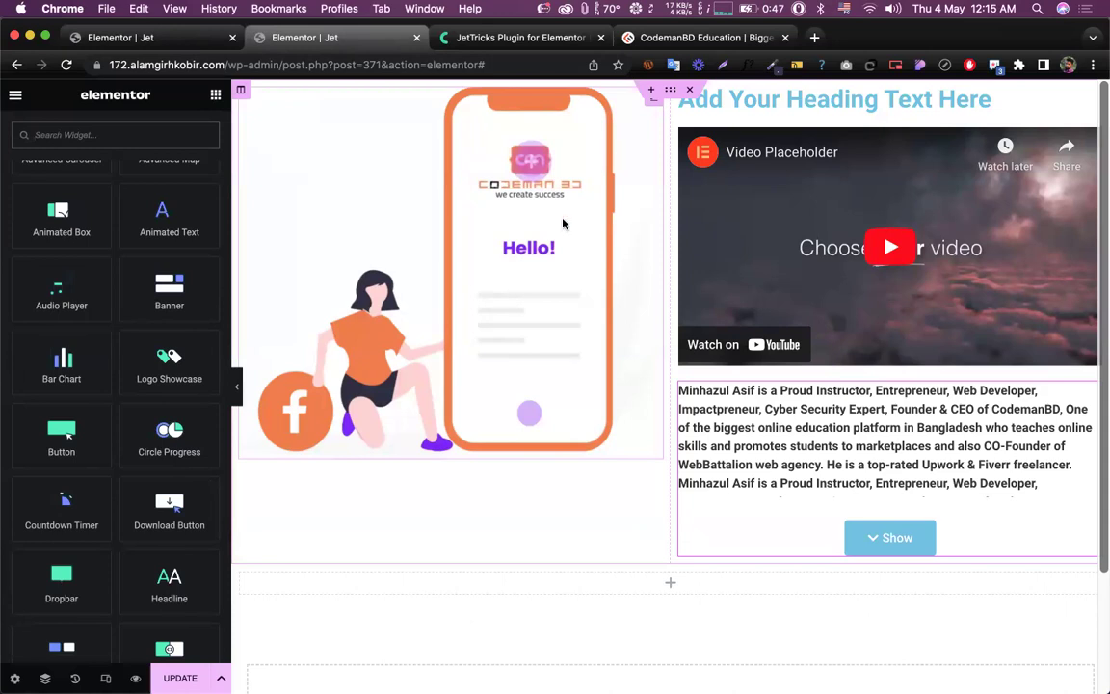
pyautogui.scroll(-3, 584, 447)
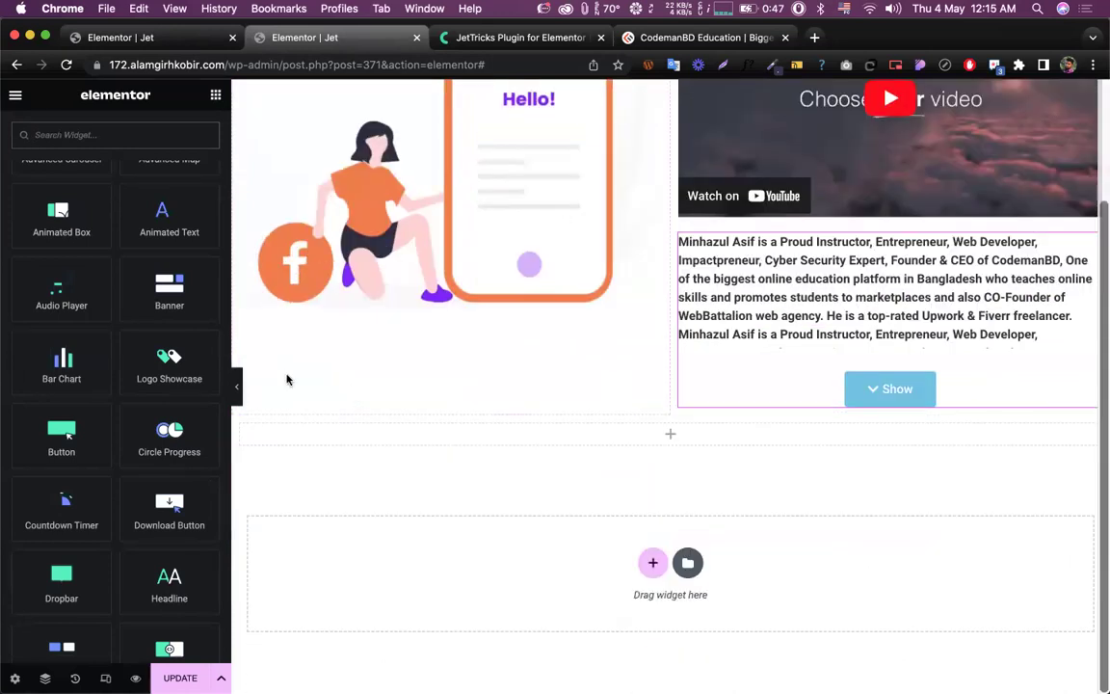
pyautogui.scroll(-15, 100, 394)
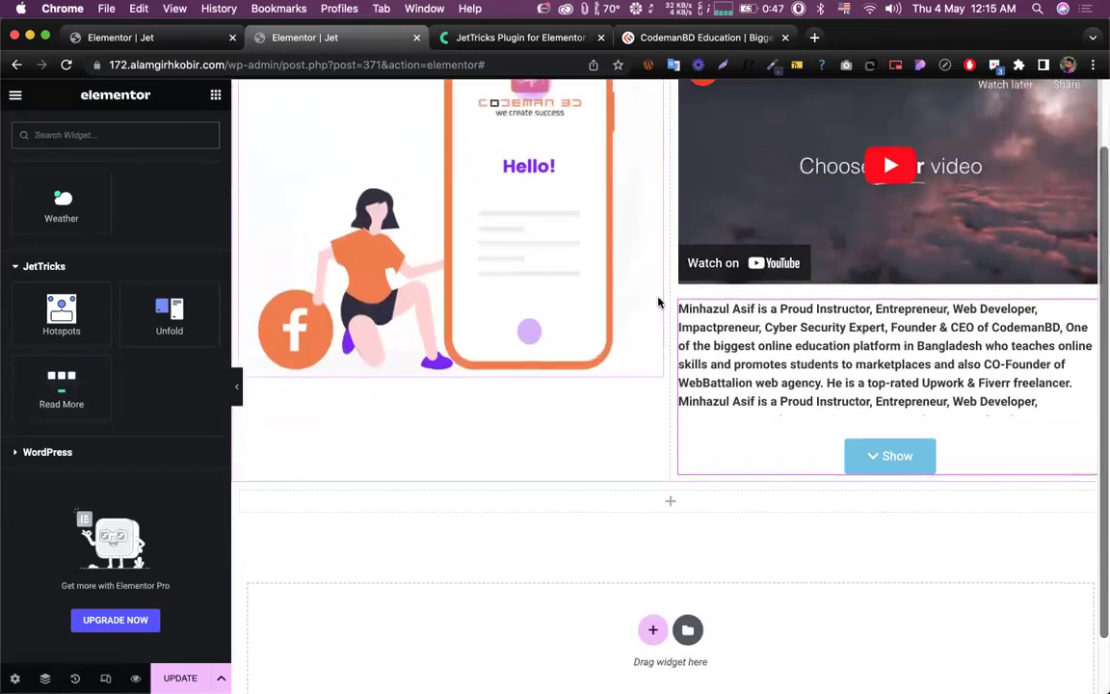
# Step: Switch to the CodemanBD website, reload it and look through its home page sections for layout examples
pyautogui.click(644, 43)
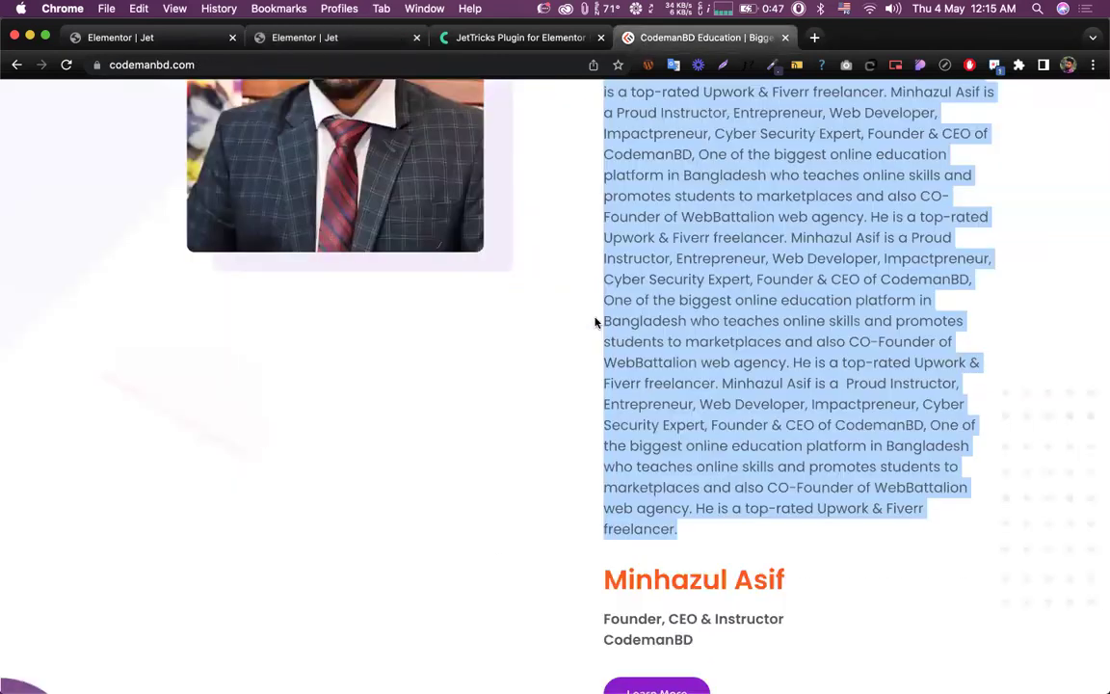
pyautogui.press('super+r')
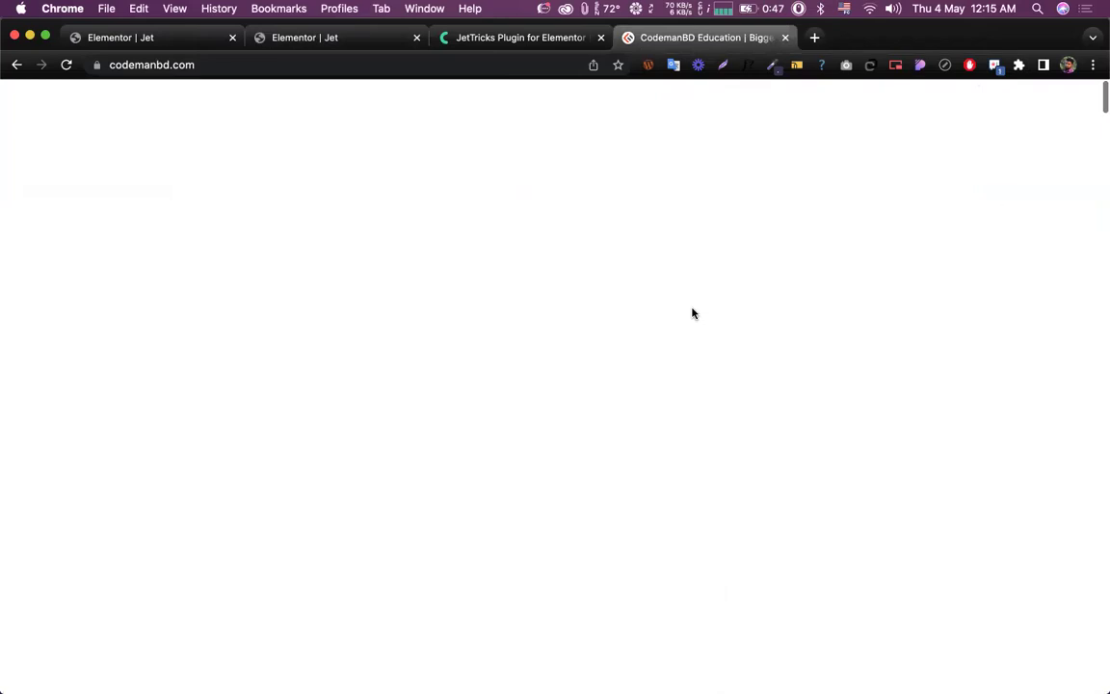
pyautogui.scroll(-15, 834, 264)
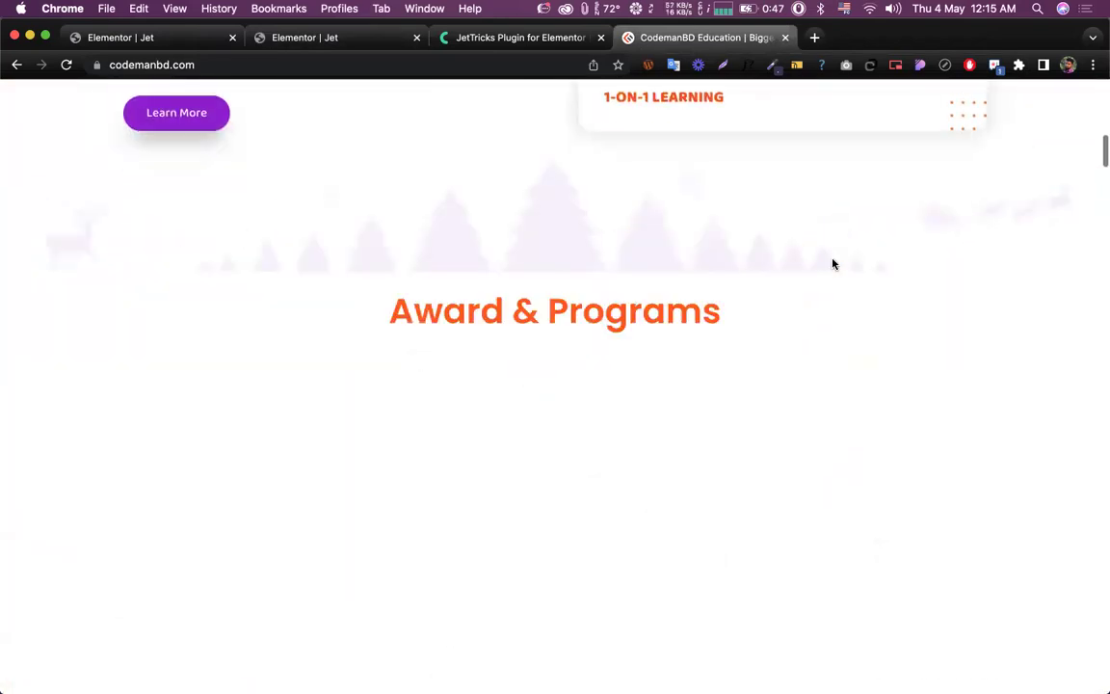
pyautogui.scroll(-15, 834, 264)
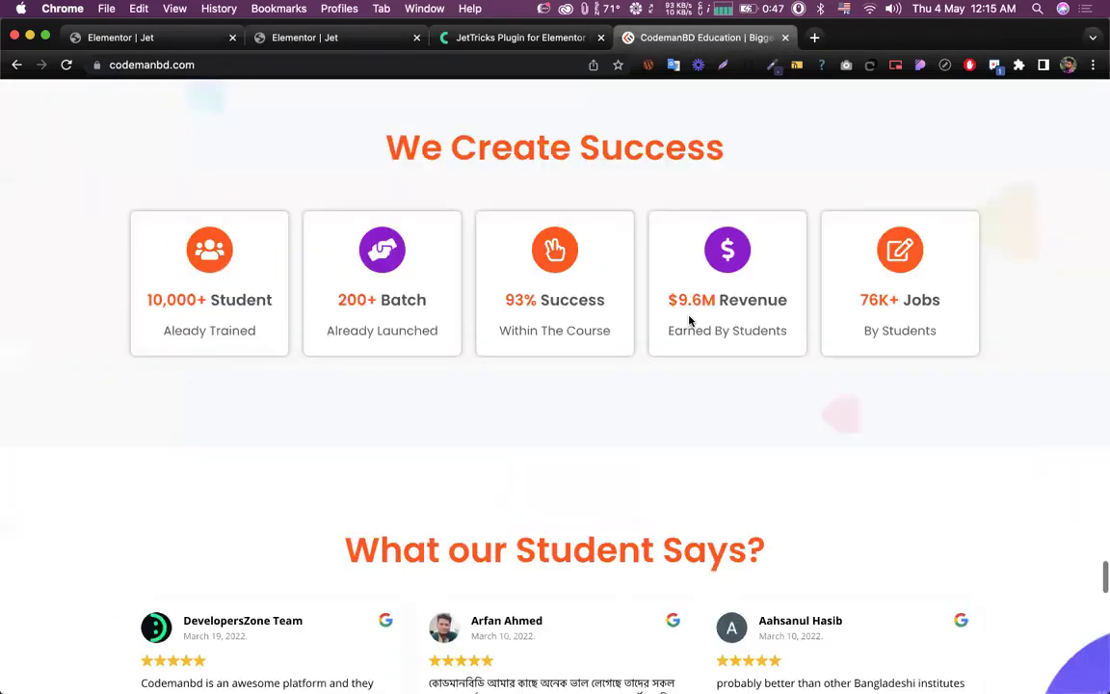
pyautogui.scroll(-15, 811, 421)
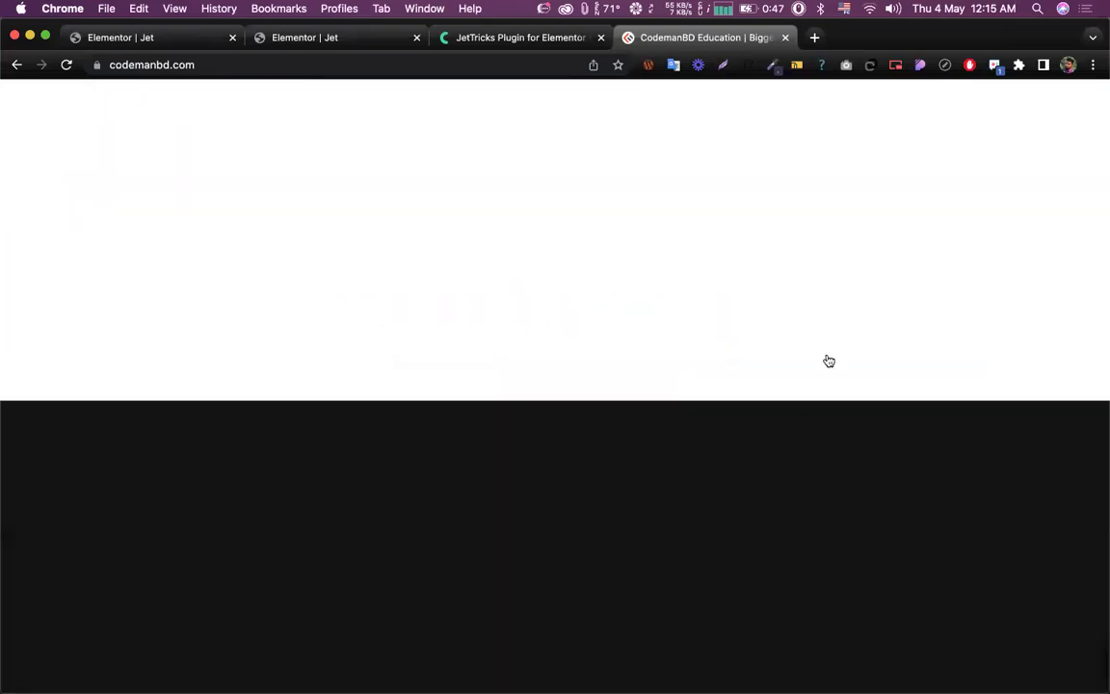
pyautogui.scroll(-5, 827, 359)
pyautogui.scroll(20, 827, 358)
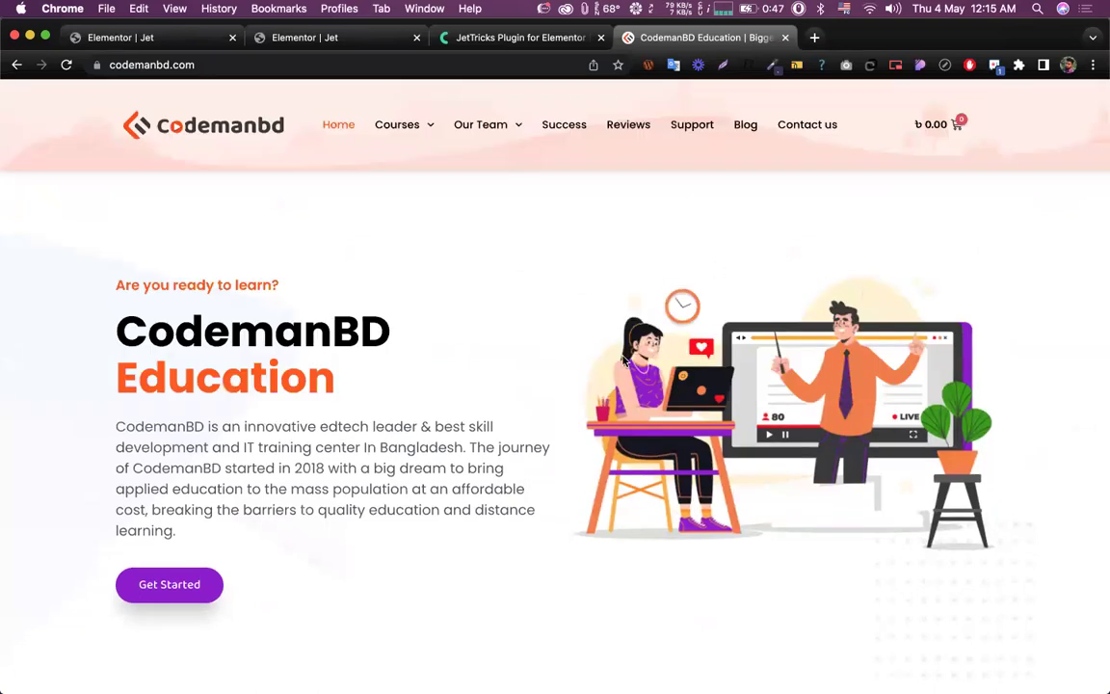
pyautogui.scroll(-15, 622, 360)
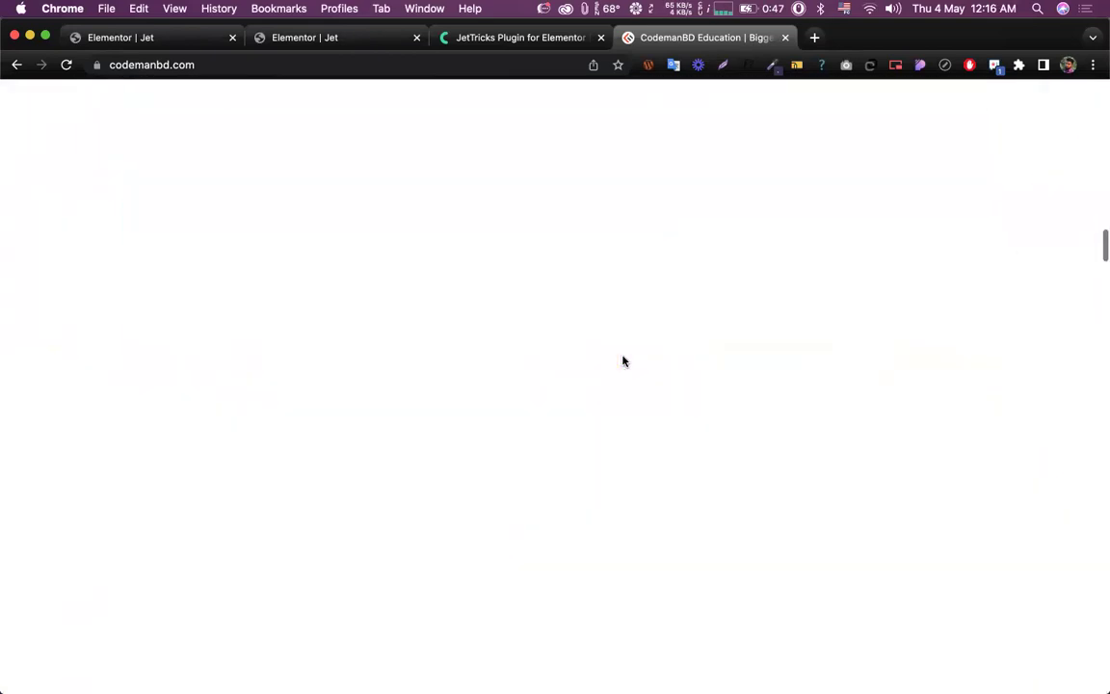
pyautogui.scroll(20, 678, 369)
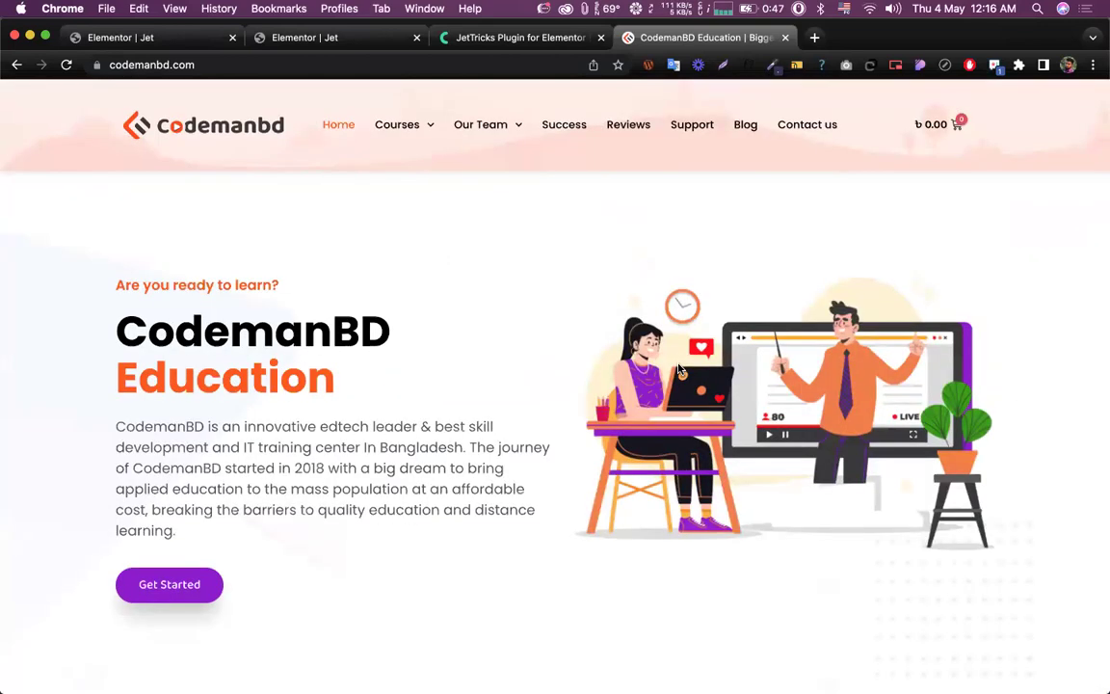
# Step: Return to the page editor and duplicate the two-column section holding the Hotspots image and Unfold text
pyautogui.click(333, 41)
pyautogui.click(681, 164)
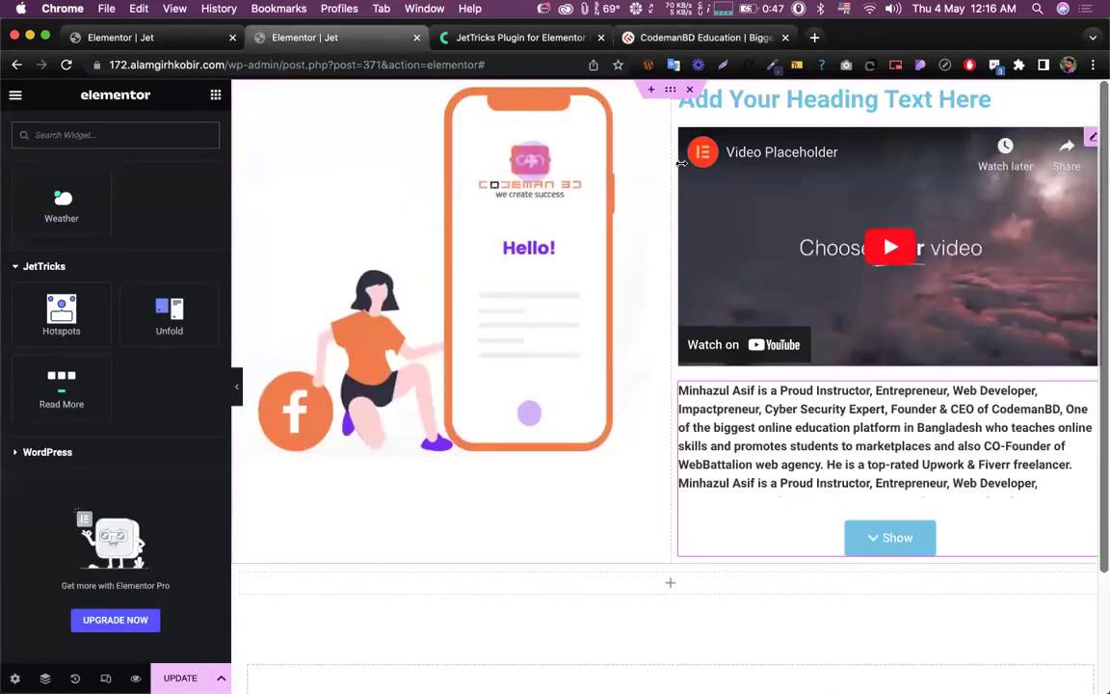
pyautogui.rightClick(670, 96)
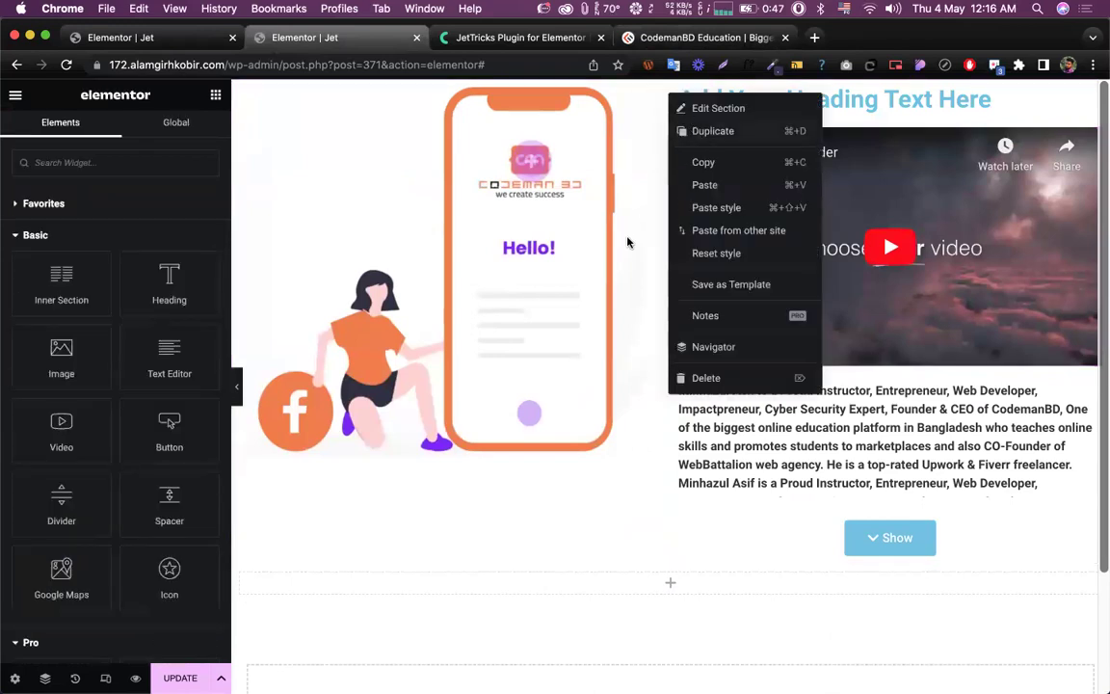
pyautogui.press('super+d')
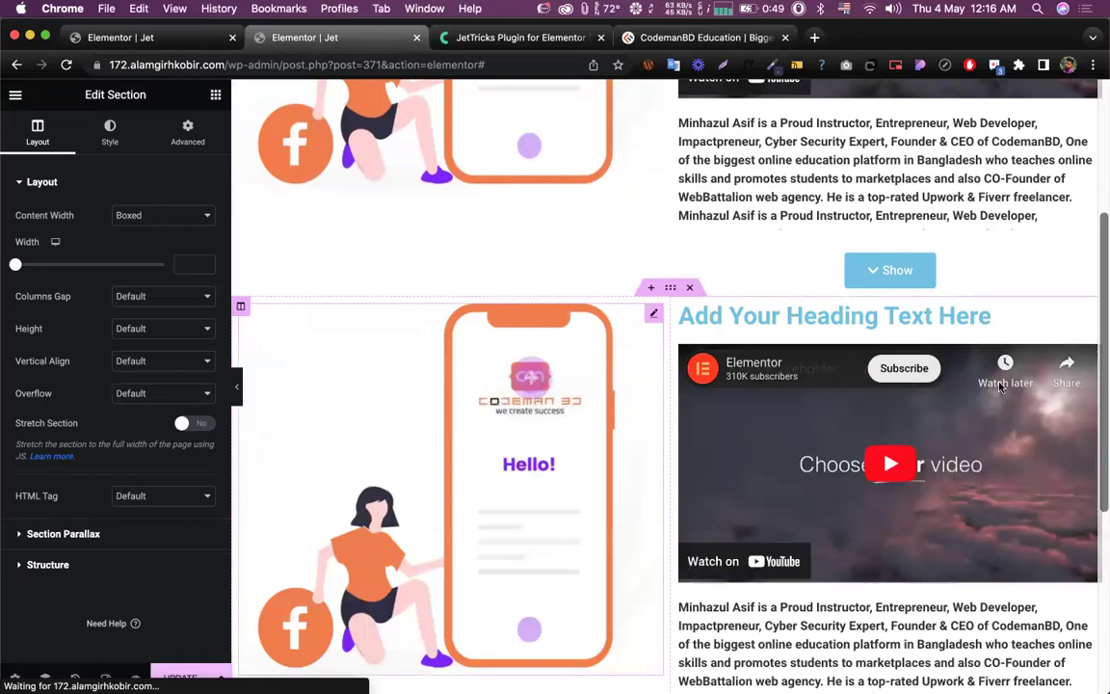
# Step: Swap the duplicated section's layout by moving the Video and Unfold widgets to the first column and the Hotspots image under the heading
pyautogui.moveTo(1083, 363); pyautogui.dragTo(505, 322)
pyautogui.scroll(-3, 617, 355)
pyautogui.moveTo(652, 352); pyautogui.dragTo(891, 279)
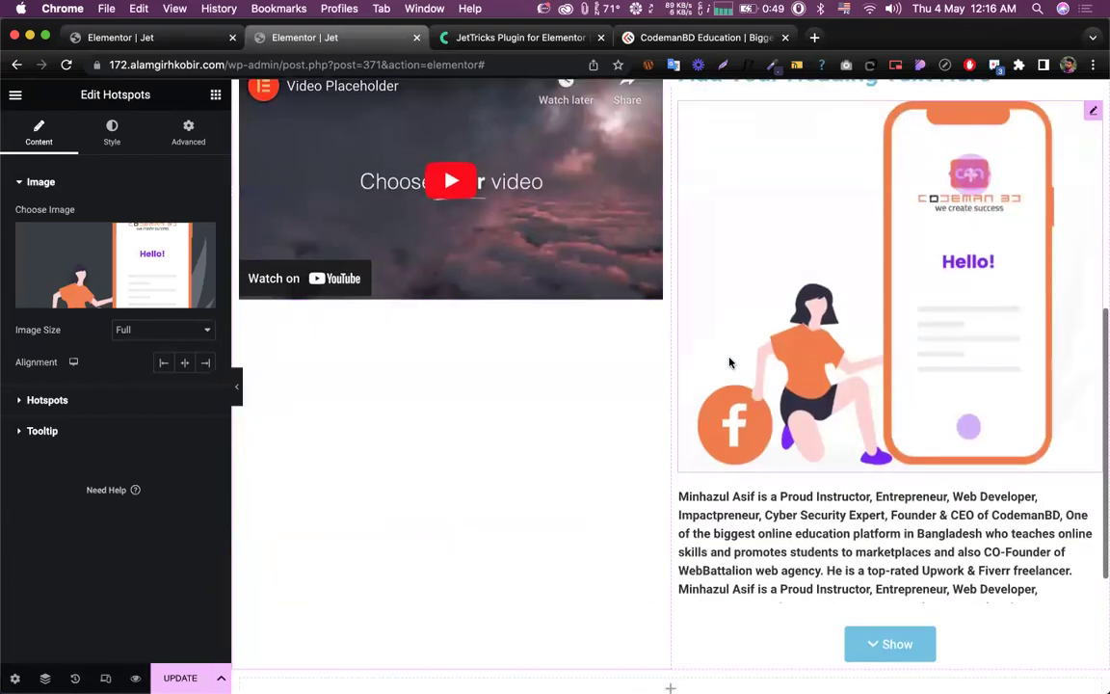
pyautogui.moveTo(627, 467); pyautogui.dragTo(988, 607)
pyautogui.click(1077, 537)
pyautogui.moveTo(1096, 544); pyautogui.dragTo(564, 370)
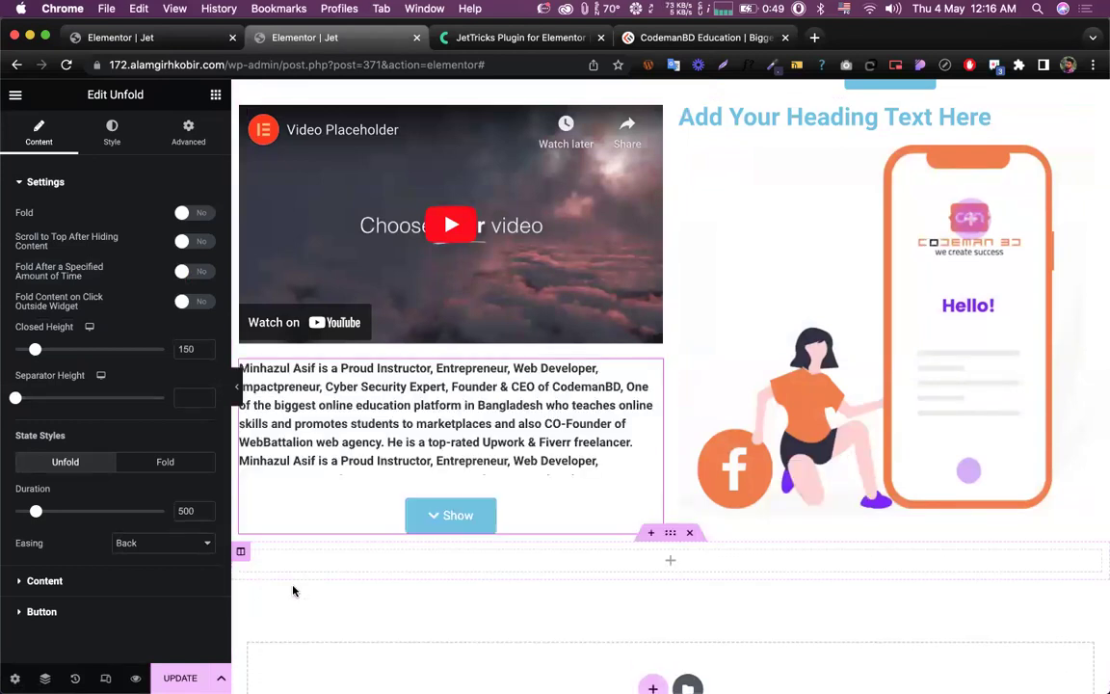
# Step: Examine the rearranged section's layout in comparison with the original section above it
pyautogui.scroll(1, 441, 428)
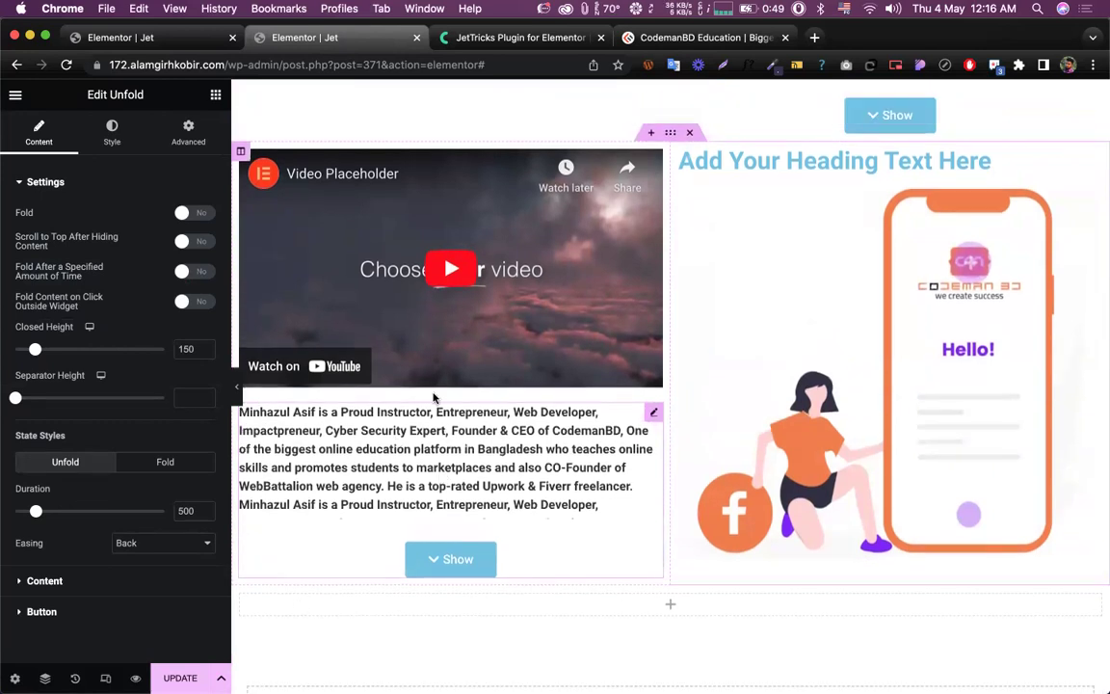
pyautogui.scroll(1, 486, 342)
pyautogui.scroll(-2, 486, 342)
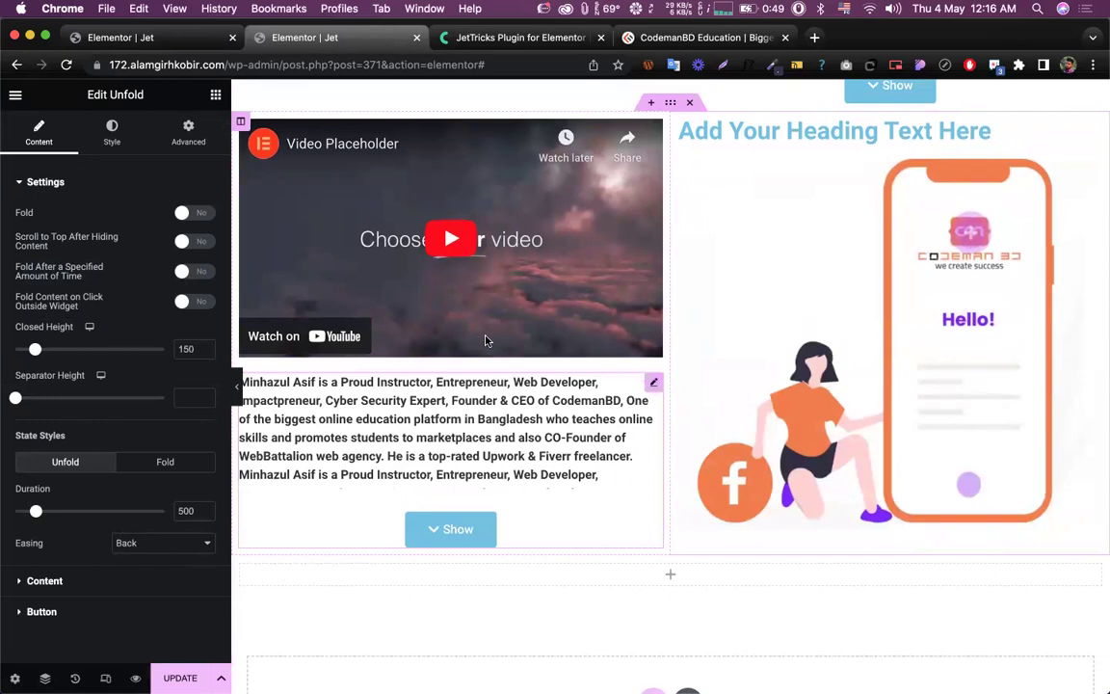
pyautogui.scroll(1, 308, 577)
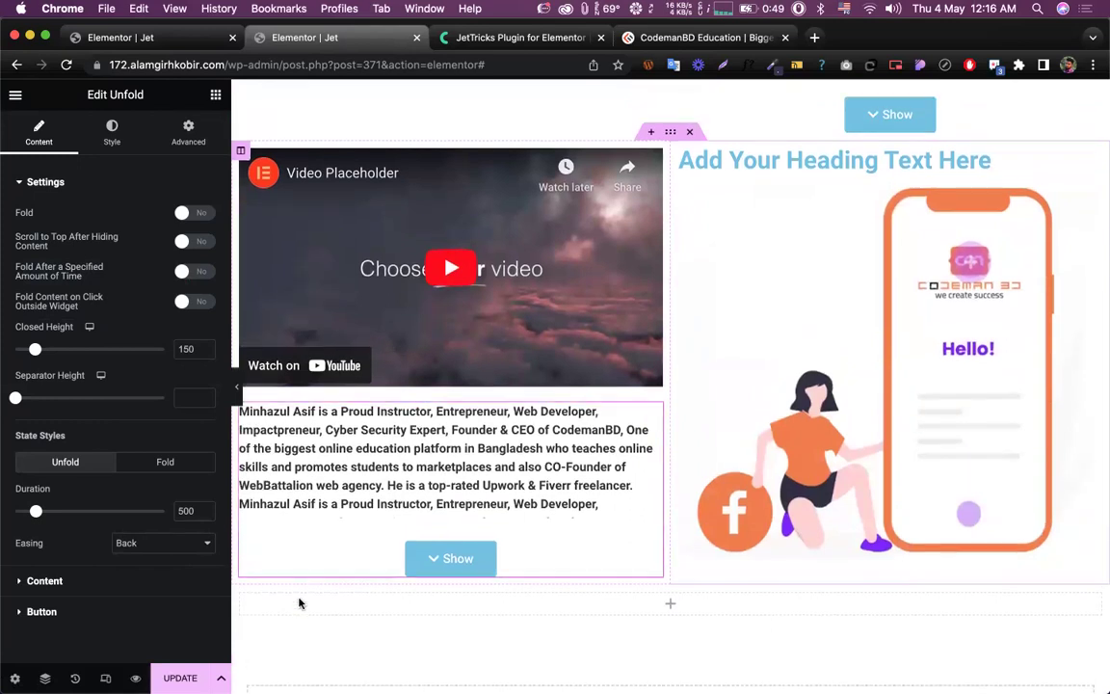
pyautogui.scroll(-1, 697, 332)
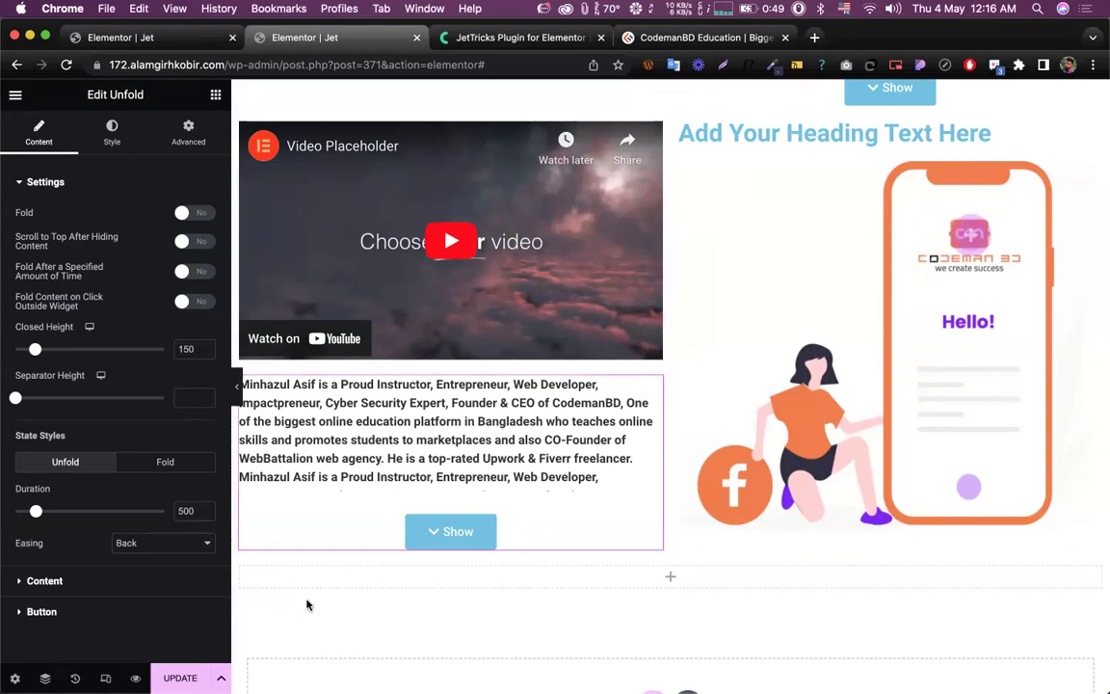
pyautogui.scroll(-2, 557, 268)
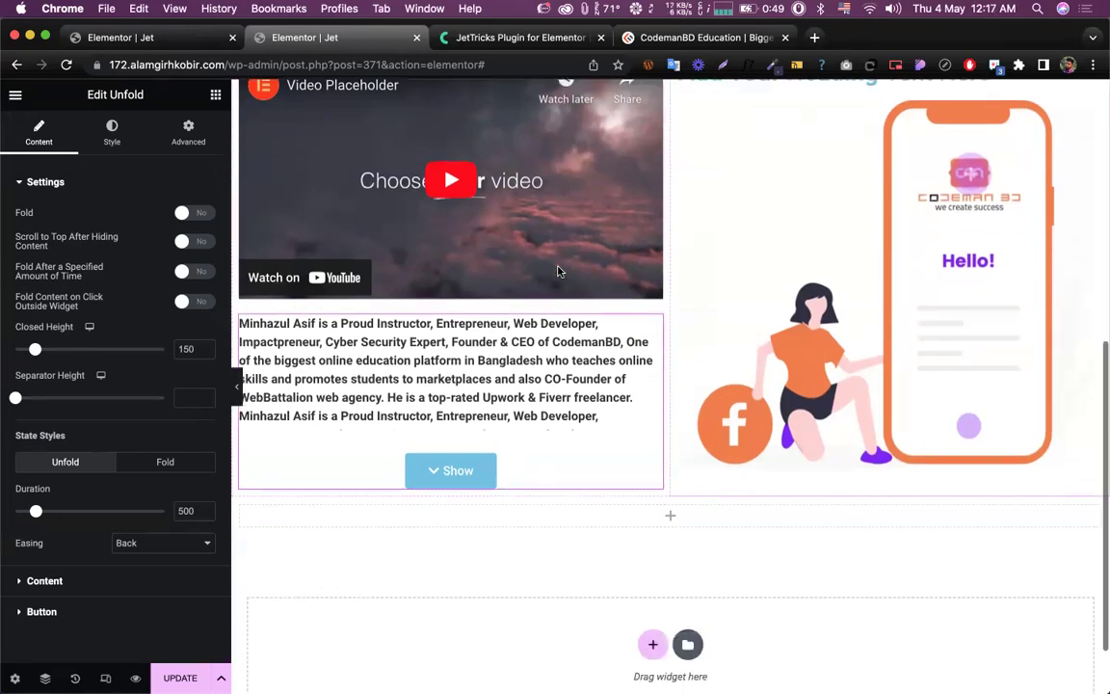
pyautogui.scroll(3, 674, 200)
pyautogui.scroll(2, 674, 201)
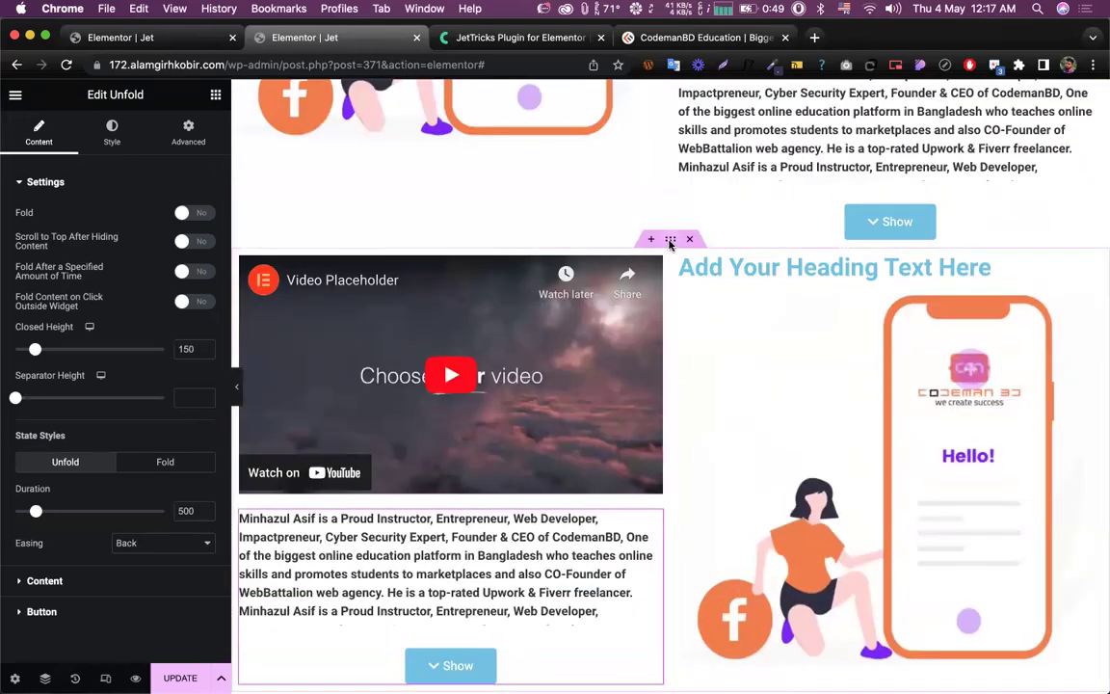
# Step: Duplicate the two-column section that has the Video and Unfold widgets in its first column
pyautogui.rightClick(671, 241)
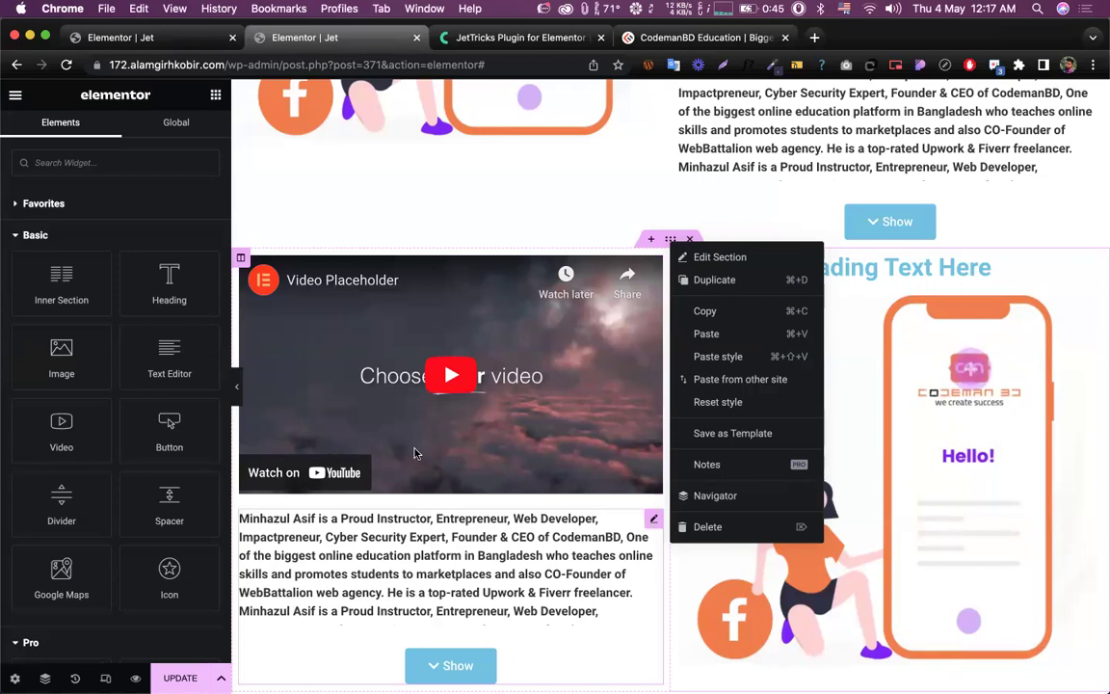
pyautogui.scroll(-3, 507, 332)
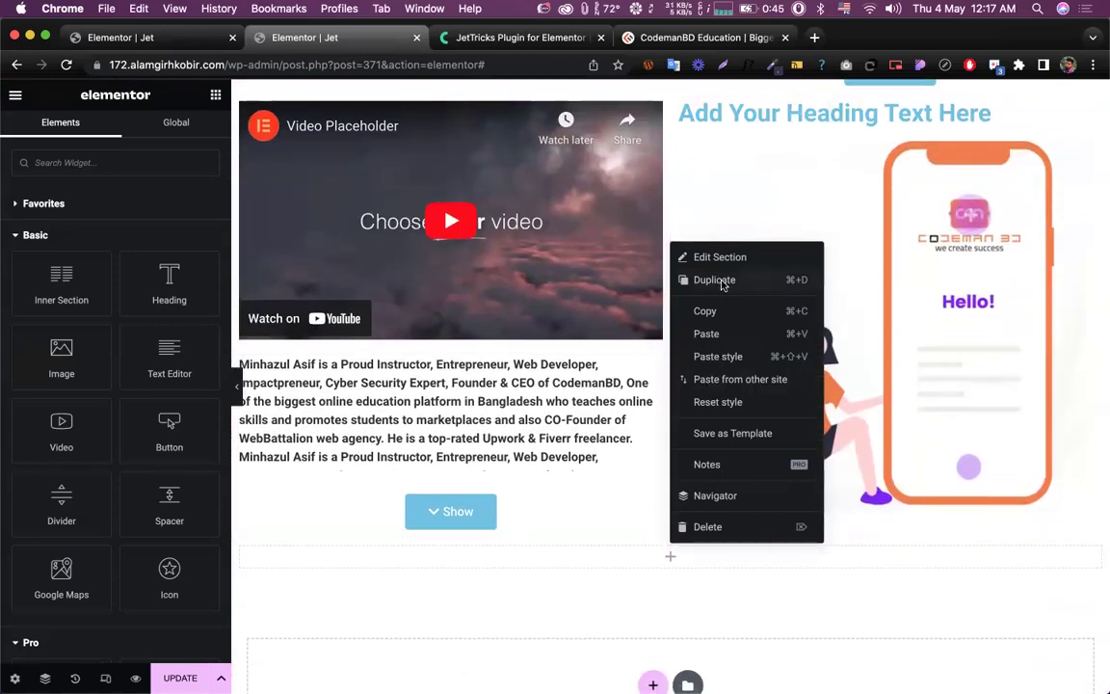
pyautogui.click(722, 280)
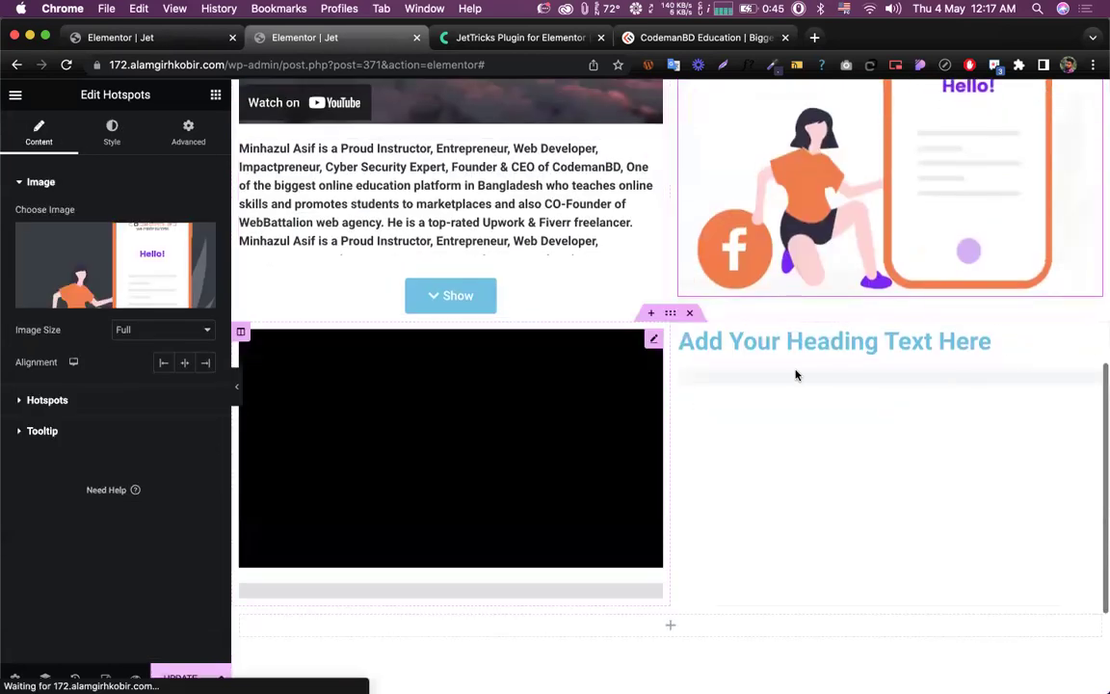
# Step: Rearrange the new copy by moving the heading above the Video widget and the Unfold text above the Hotspots image
pyautogui.moveTo(796, 375); pyautogui.dragTo(382, 357)
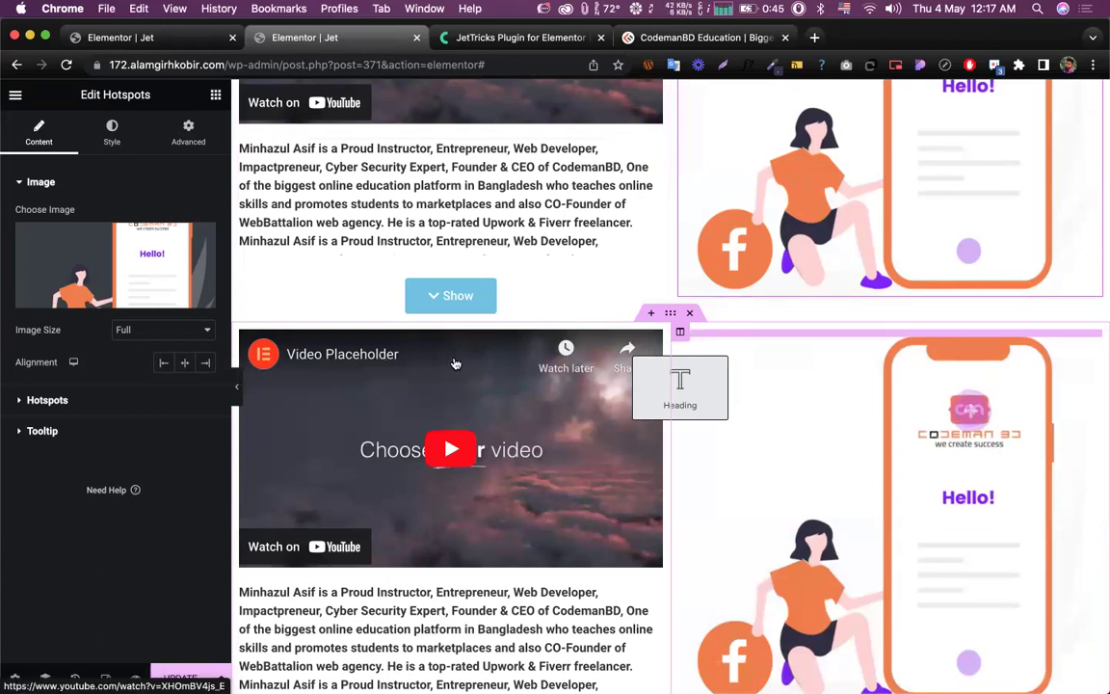
pyautogui.moveTo(785, 375); pyautogui.dragTo(787, 373)
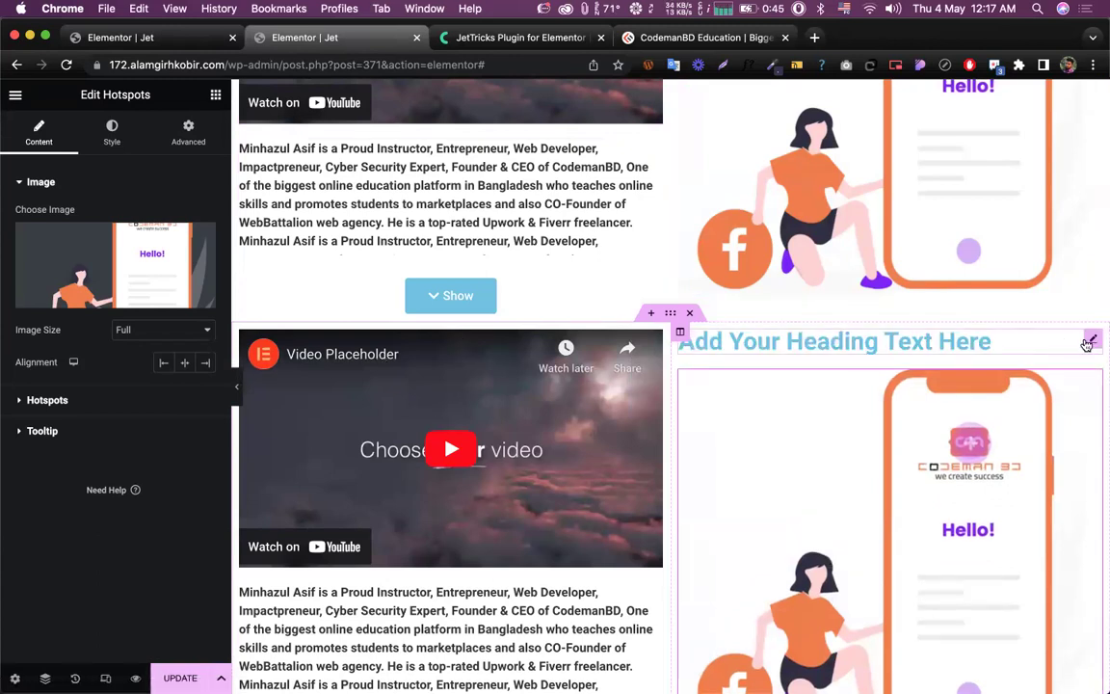
pyautogui.moveTo(472, 368); pyautogui.dragTo(448, 356)
pyautogui.scroll(-8, 778, 403)
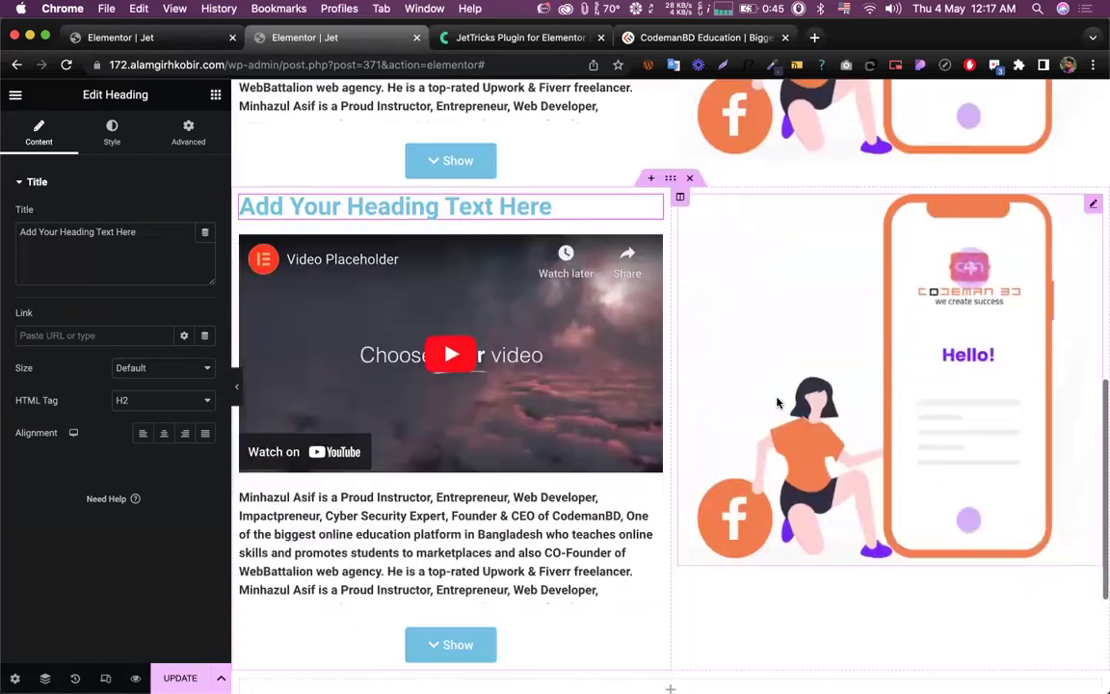
pyautogui.scroll(11, 777, 403)
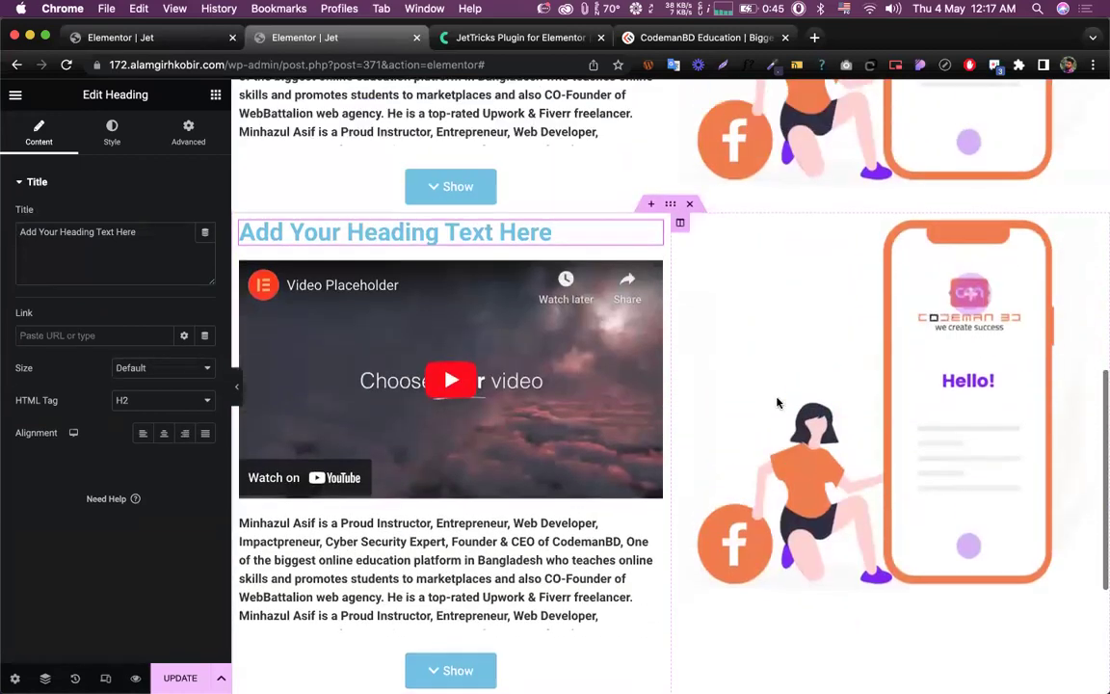
pyautogui.scroll(-4, 778, 403)
pyautogui.scroll(-3, 778, 403)
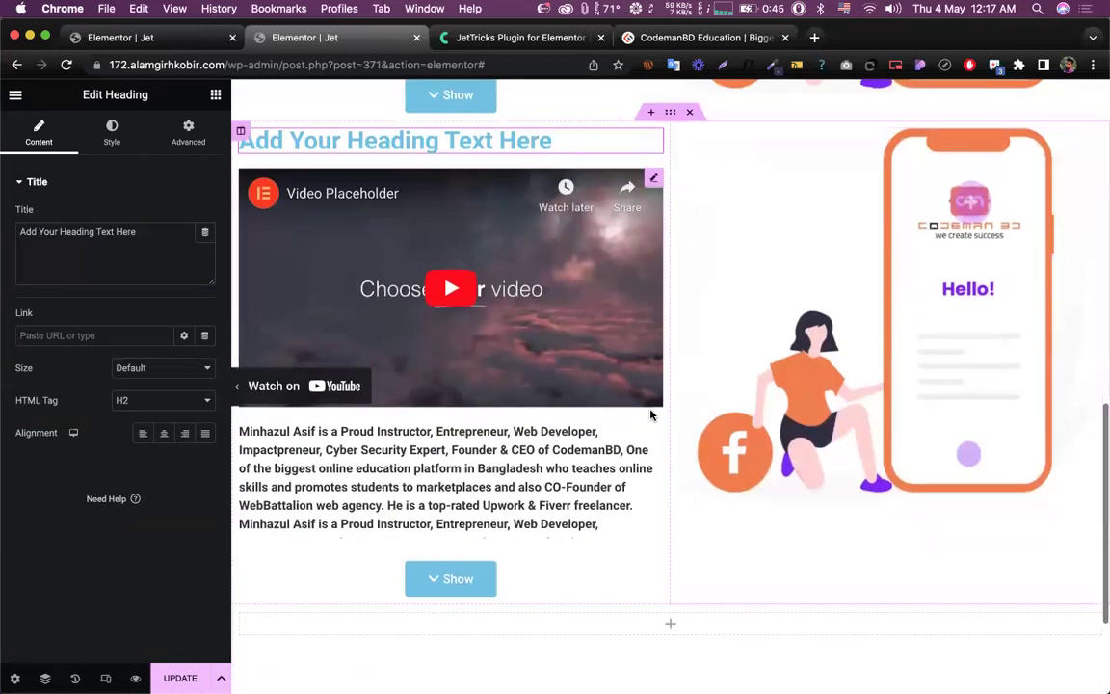
pyautogui.moveTo(851, 155); pyautogui.dragTo(867, 154)
pyautogui.scroll(-2, 761, 197)
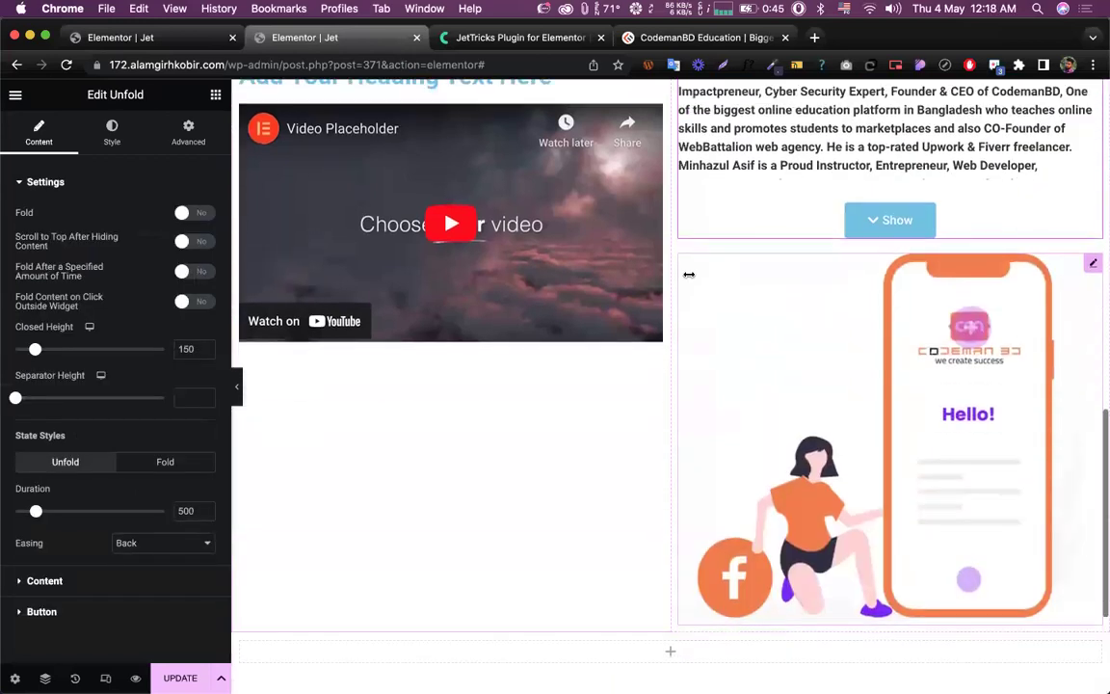
# Step: Compare the layouts of the original two-column section and its rearranged copies
pyautogui.scroll(11, 689, 274)
pyautogui.scroll(8, 689, 275)
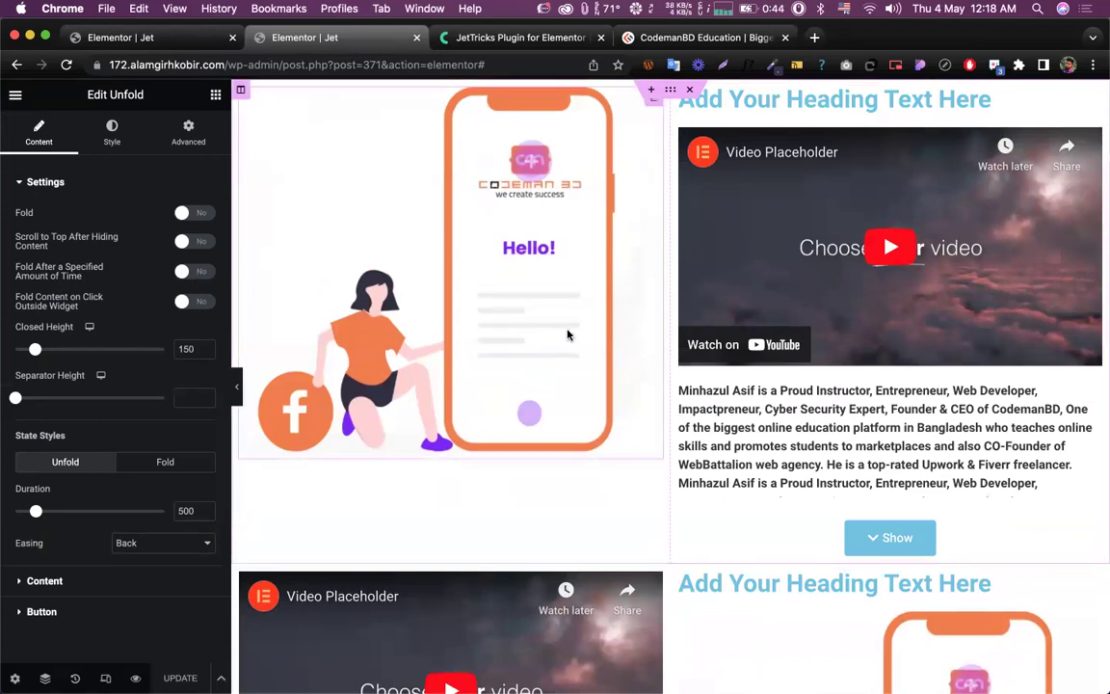
pyautogui.scroll(-10, 459, 262)
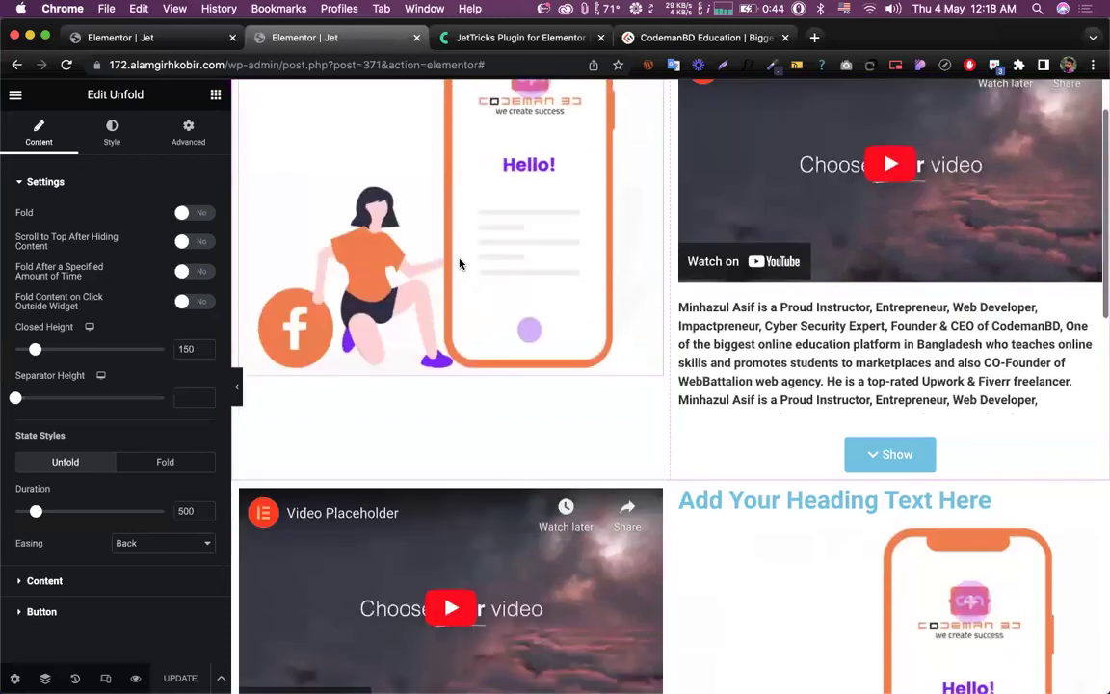
pyautogui.scroll(-5, 460, 258)
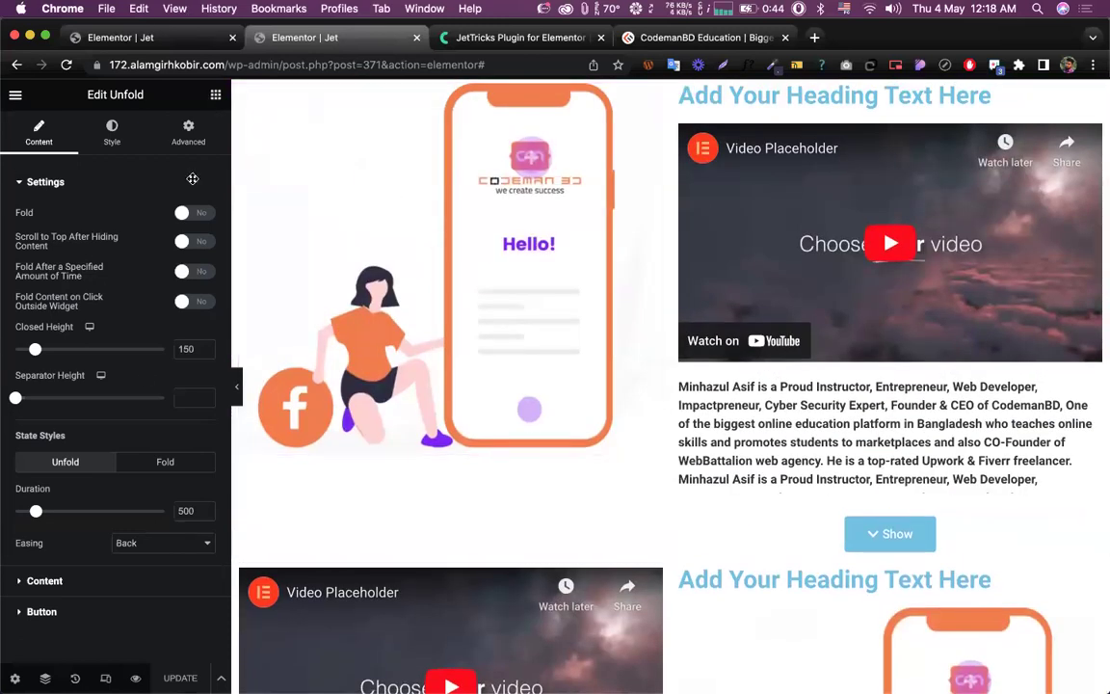
# Step: Add the JetTricks Read More widget to the empty section below the last two-column copy
pyautogui.click(216, 95)
pyautogui.scroll(-15, 132, 444)
pyautogui.moveTo(63, 390); pyautogui.dragTo(236, 362)
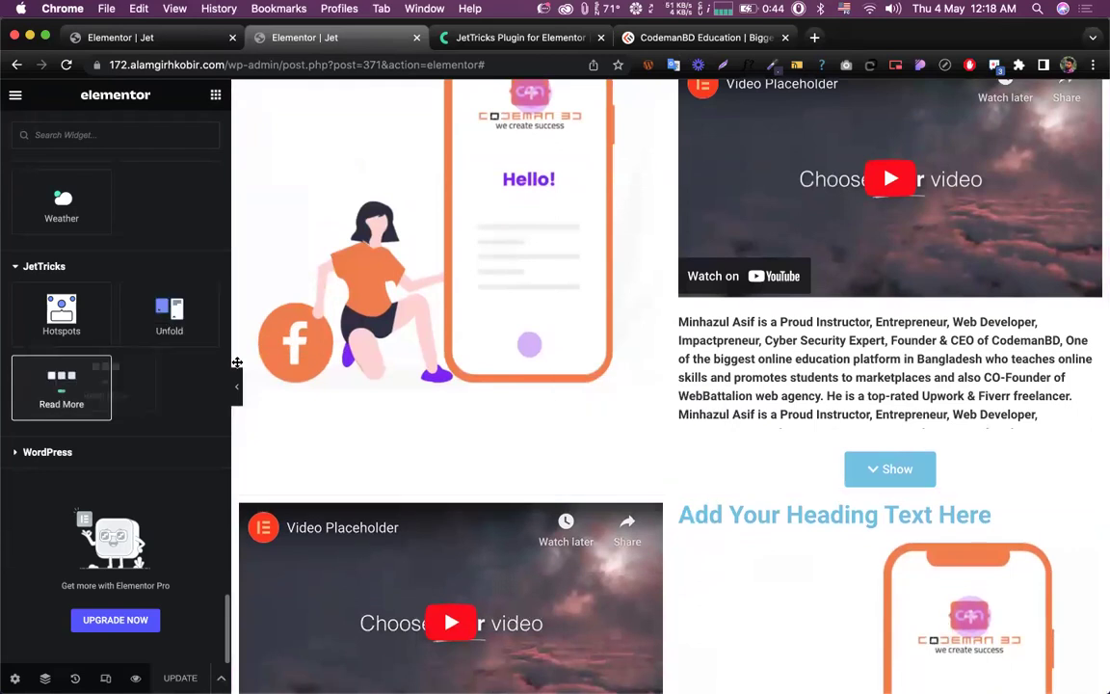
pyautogui.scroll(-7, 528, 361)
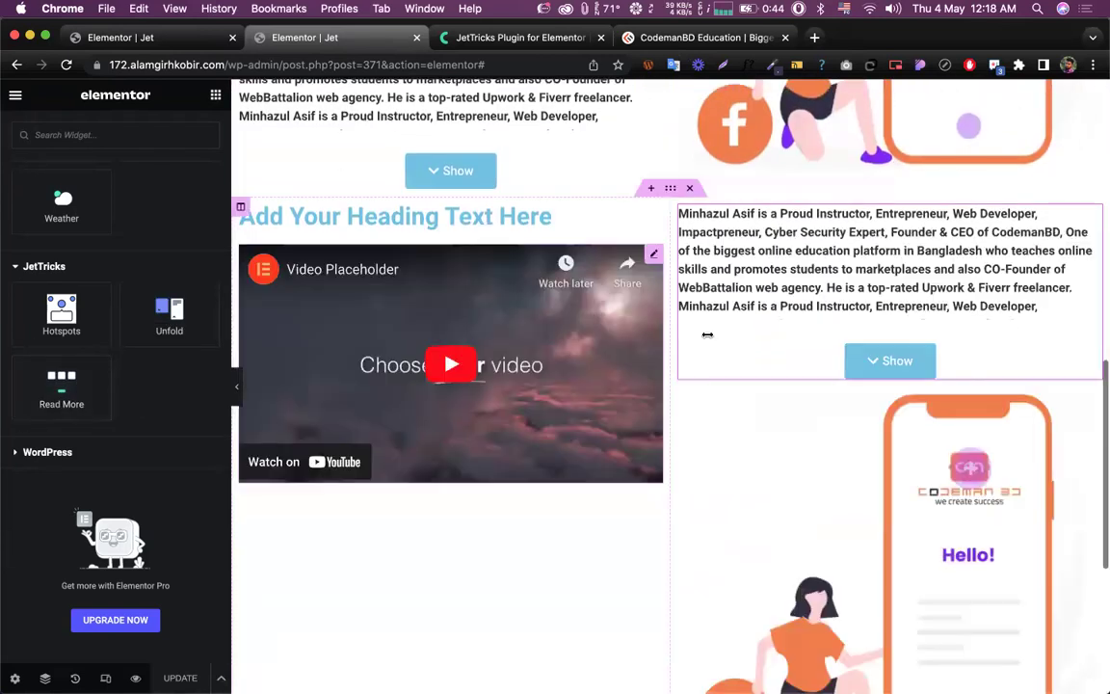
pyautogui.scroll(-7, 686, 295)
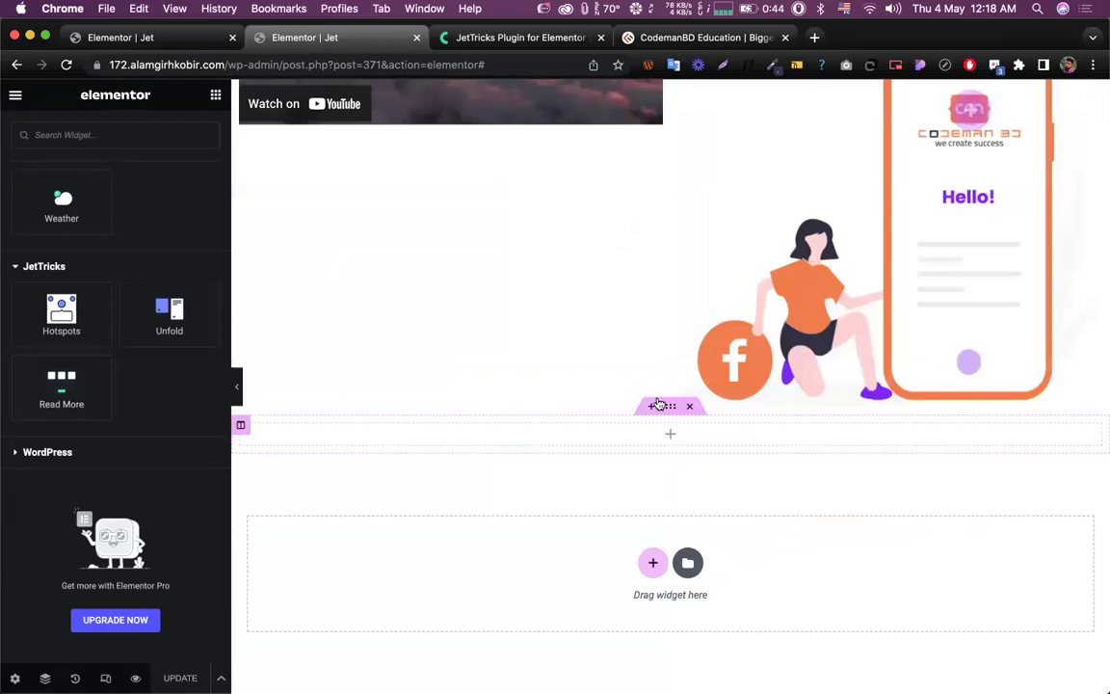
pyautogui.scroll(9, 656, 385)
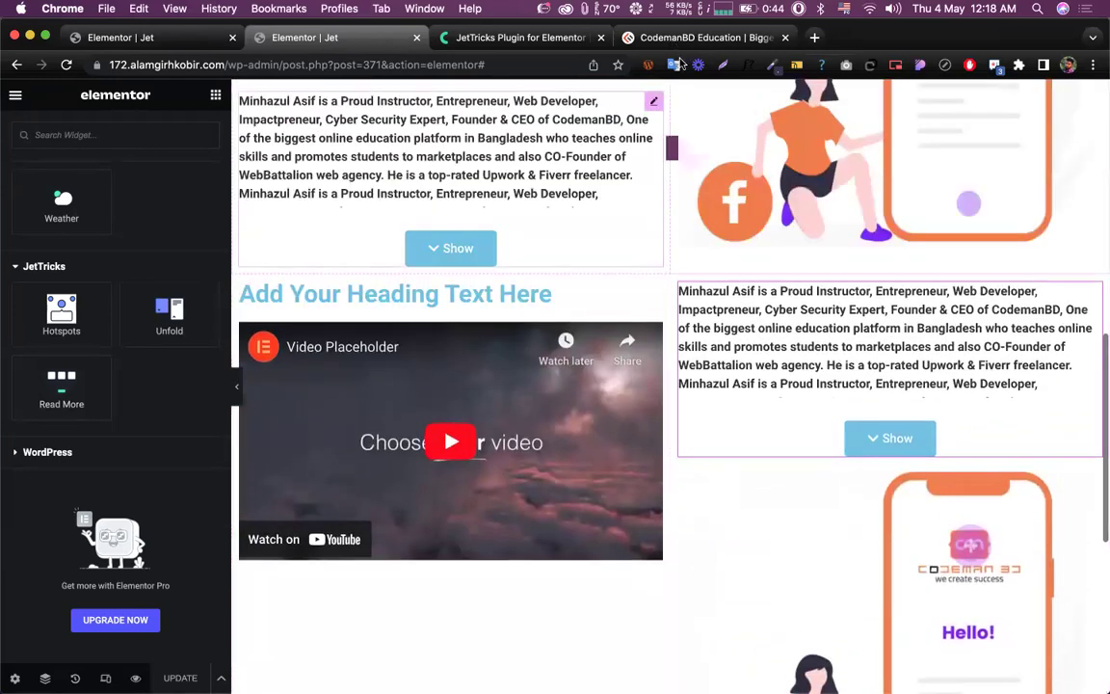
pyautogui.click(650, 267)
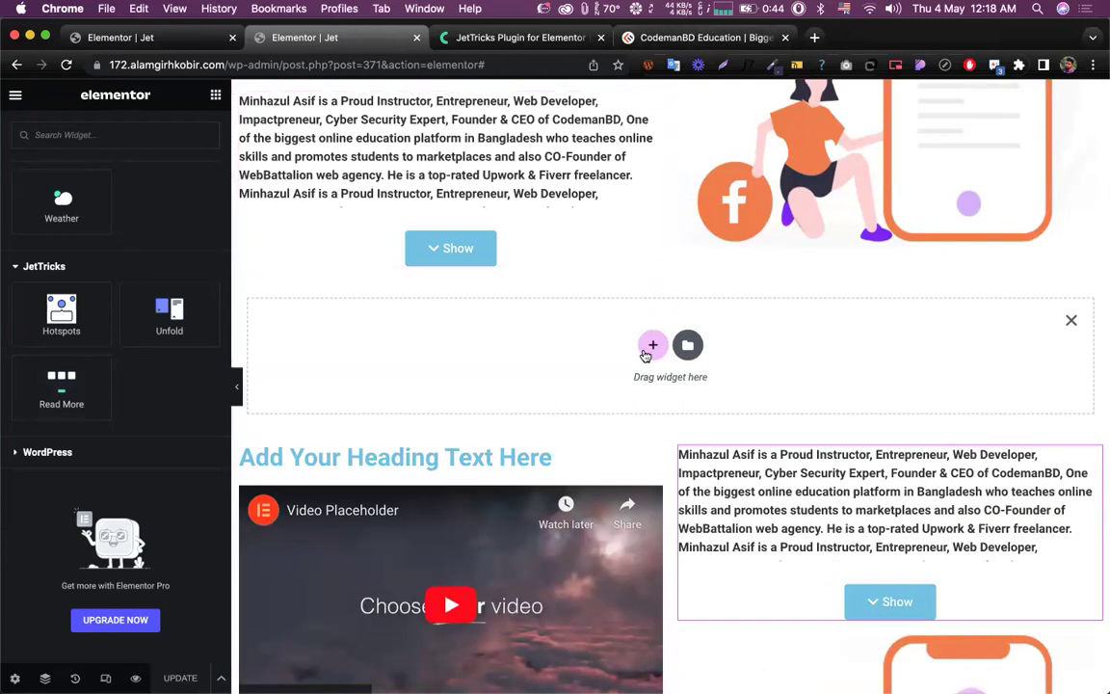
pyautogui.click(1072, 322)
pyautogui.scroll(-5, 578, 434)
pyautogui.moveTo(60, 378); pyautogui.dragTo(635, 431)
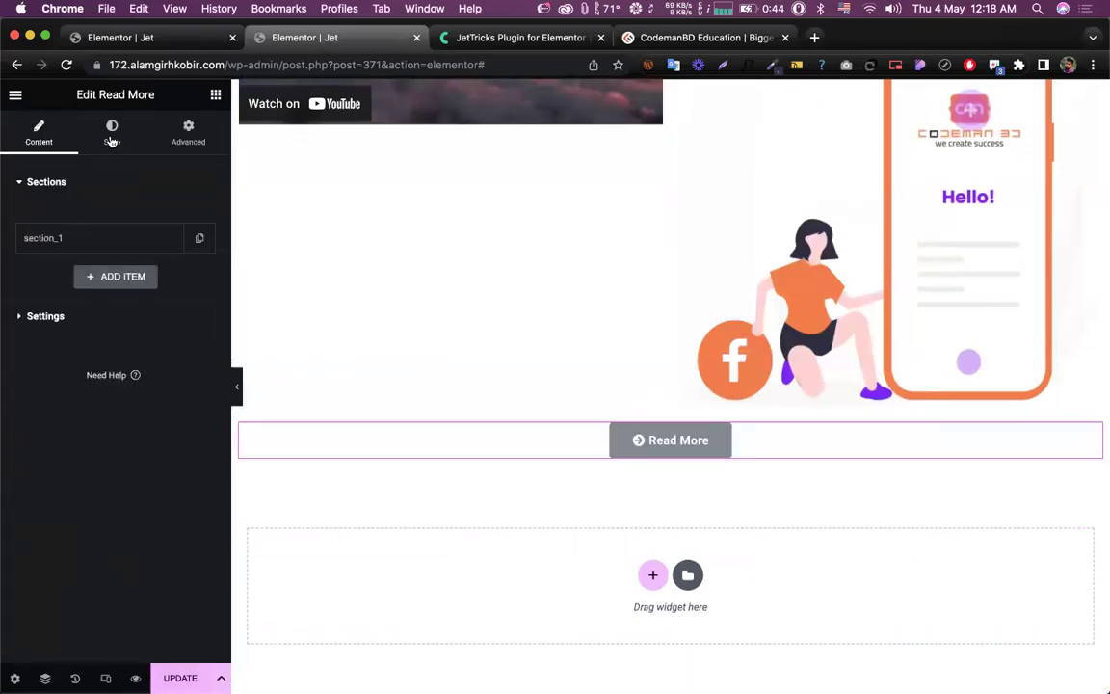
# Step: Review the Read More widget's button style options and its placement below the page's content sections
pyautogui.click(112, 141)
pyautogui.scroll(-4, 106, 466)
pyautogui.scroll(5, 106, 465)
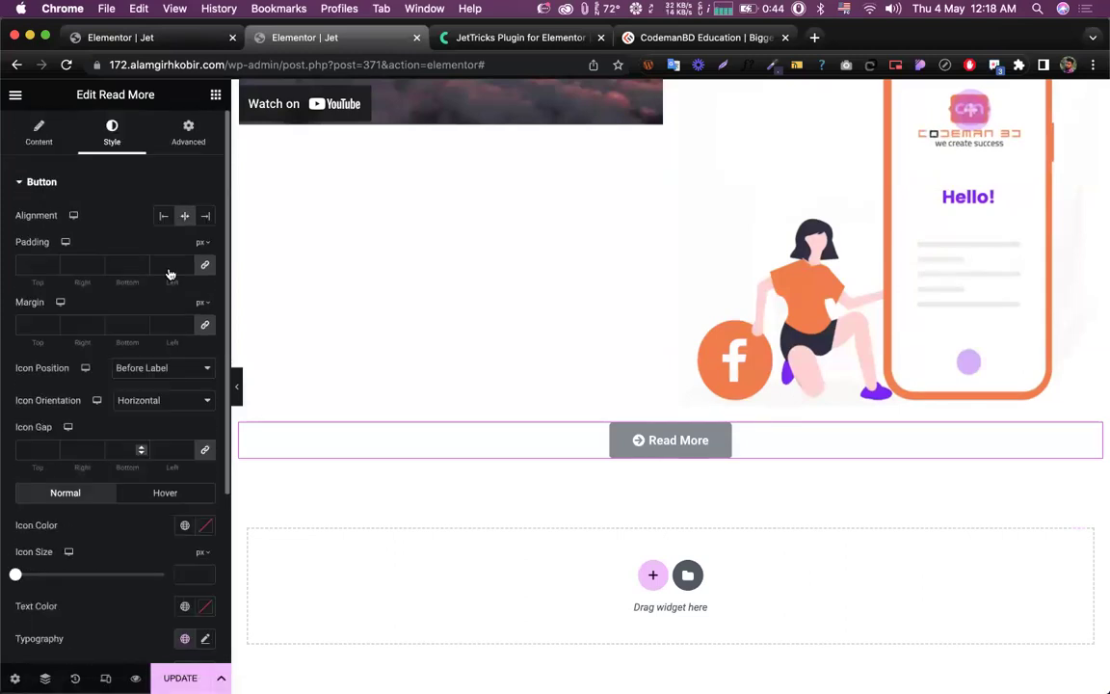
pyautogui.click(48, 137)
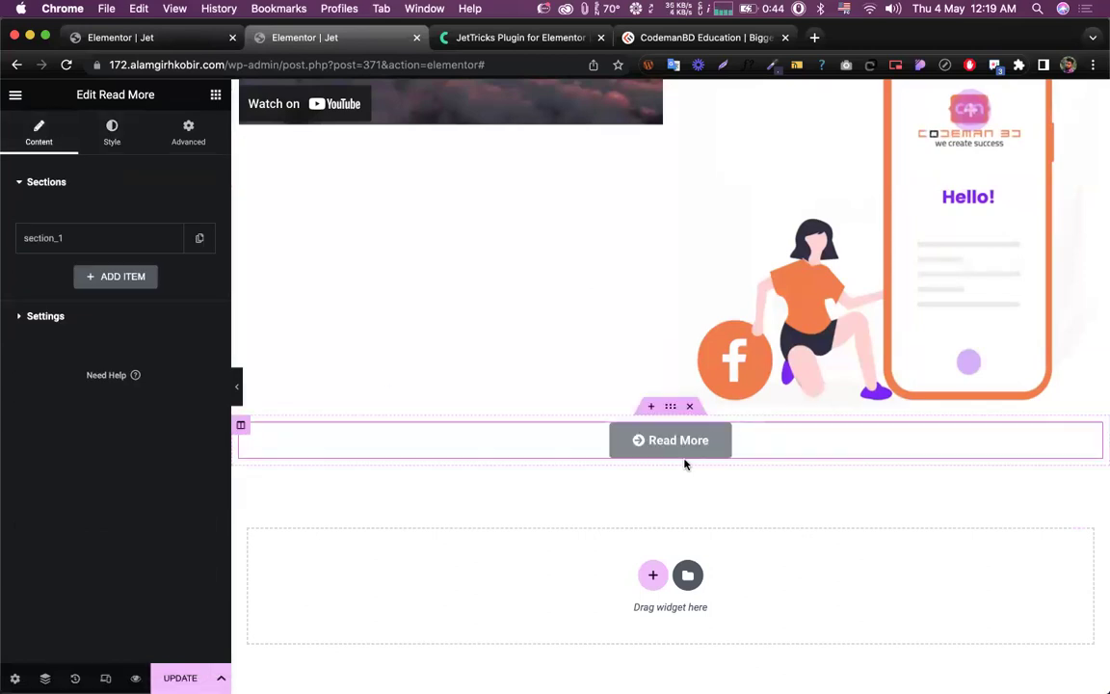
pyautogui.scroll(5, 680, 420)
pyautogui.scroll(-3, 681, 420)
pyautogui.scroll(-10, 681, 419)
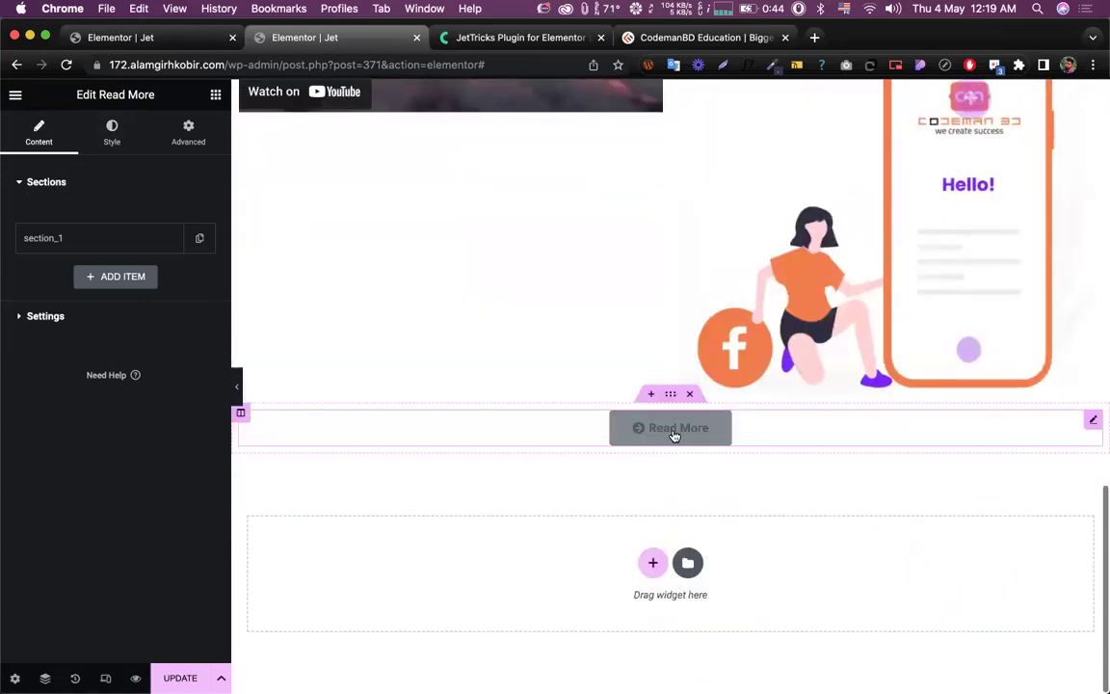
# Step: Set the Read More widget's button label to Load More
pyautogui.click(36, 317)
pyautogui.moveTo(162, 279); pyautogui.dragTo(123, 279)
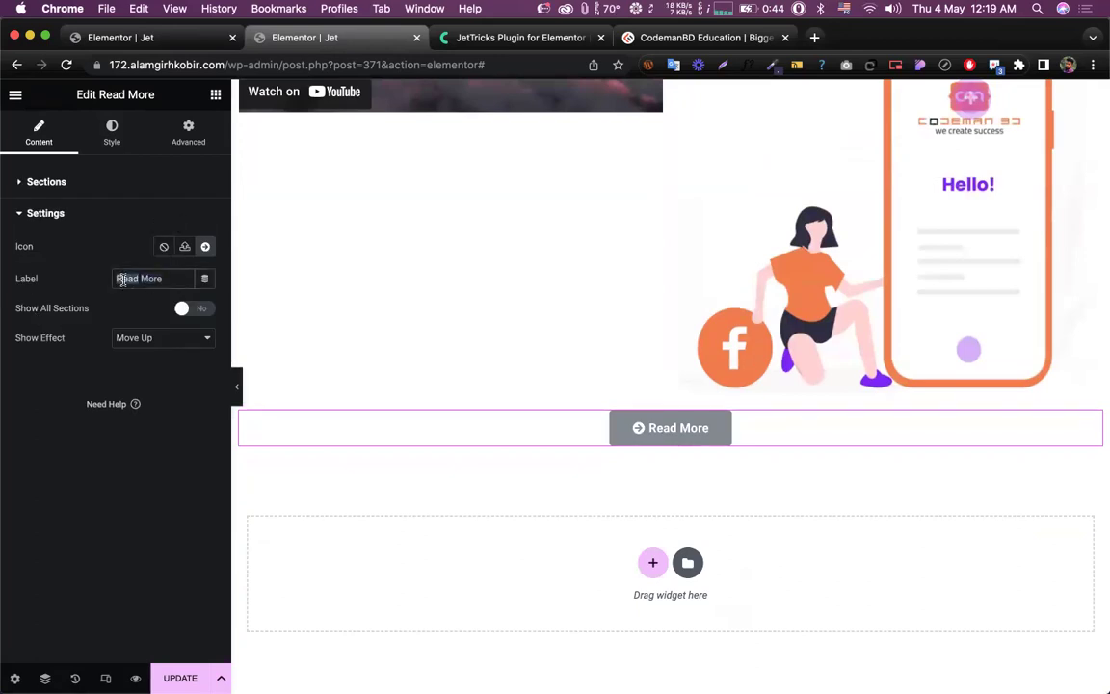
pyautogui.write('Lo')
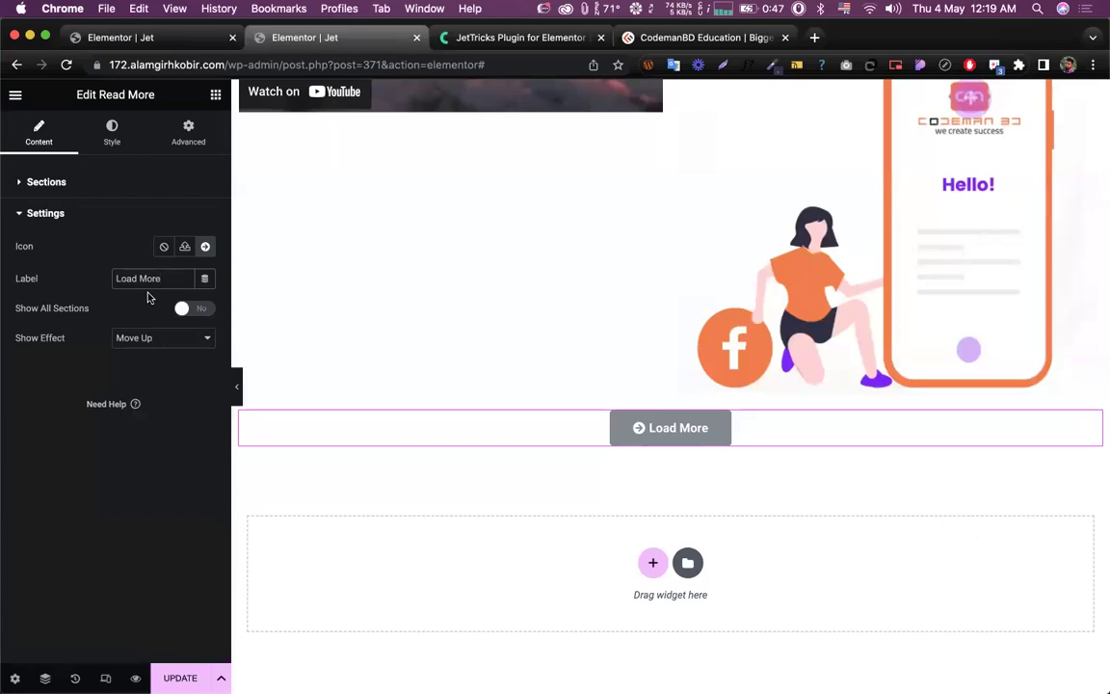
# Step: Undo the button label change and enter Load More as the label again
pyautogui.press('super+z')
pyautogui.press('super+z')
pyautogui.press('super+z')
pyautogui.press('super+z')
pyautogui.press('super+z')
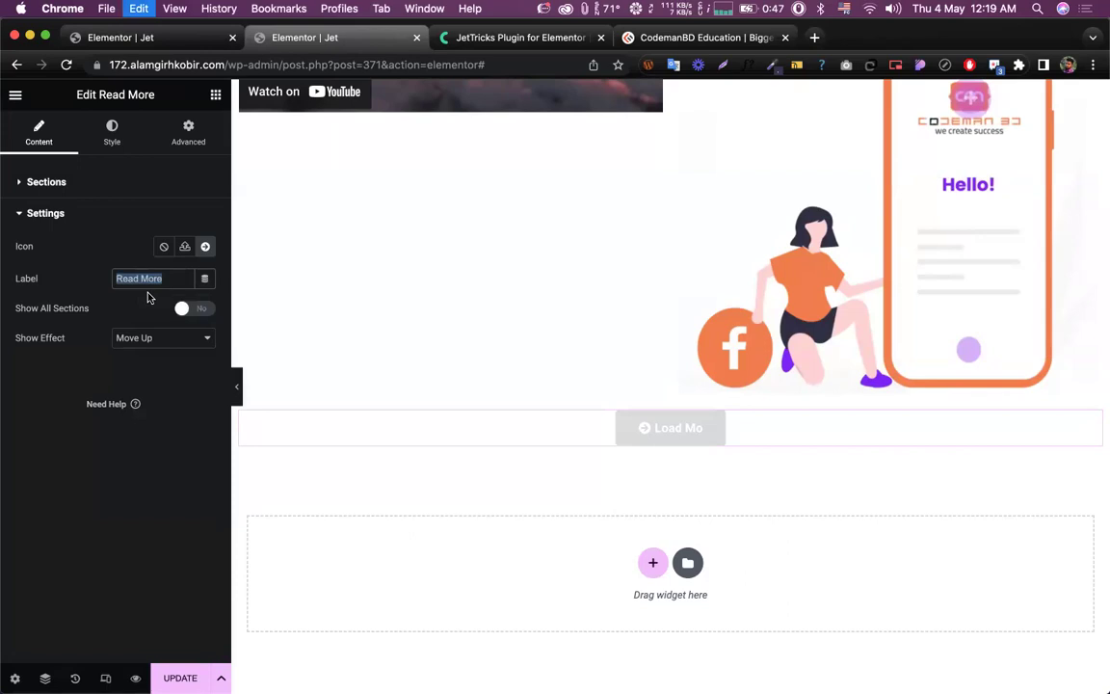
pyautogui.write('Lo')
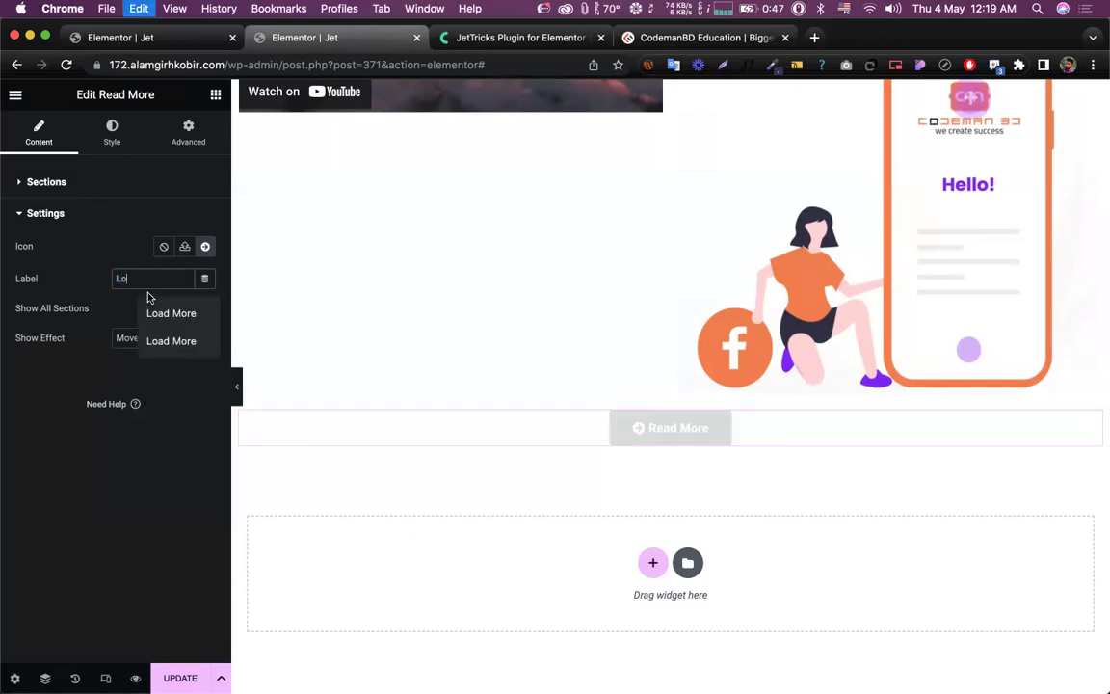
pyautogui.write('ad More')
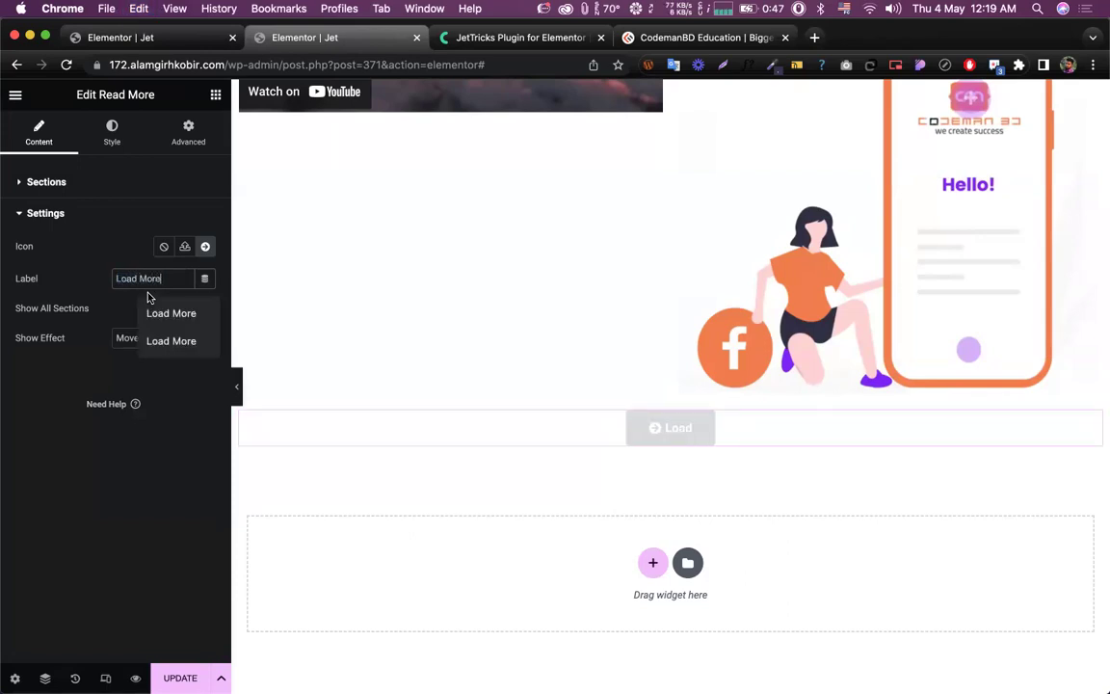
pyautogui.click(103, 274)
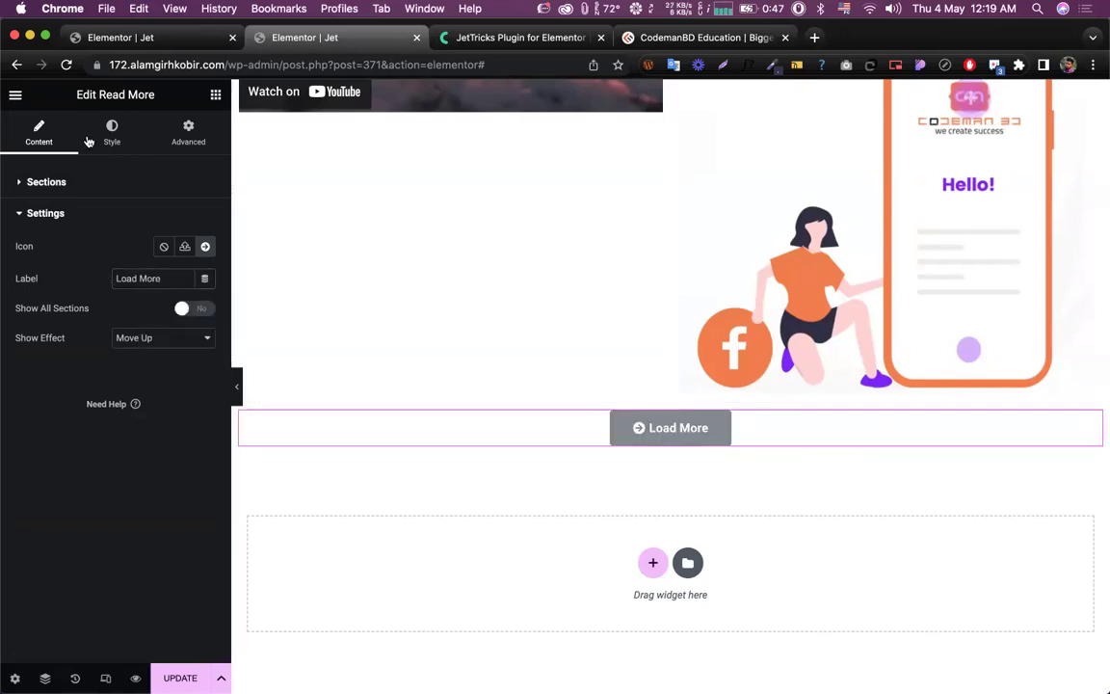
pyautogui.click(44, 185)
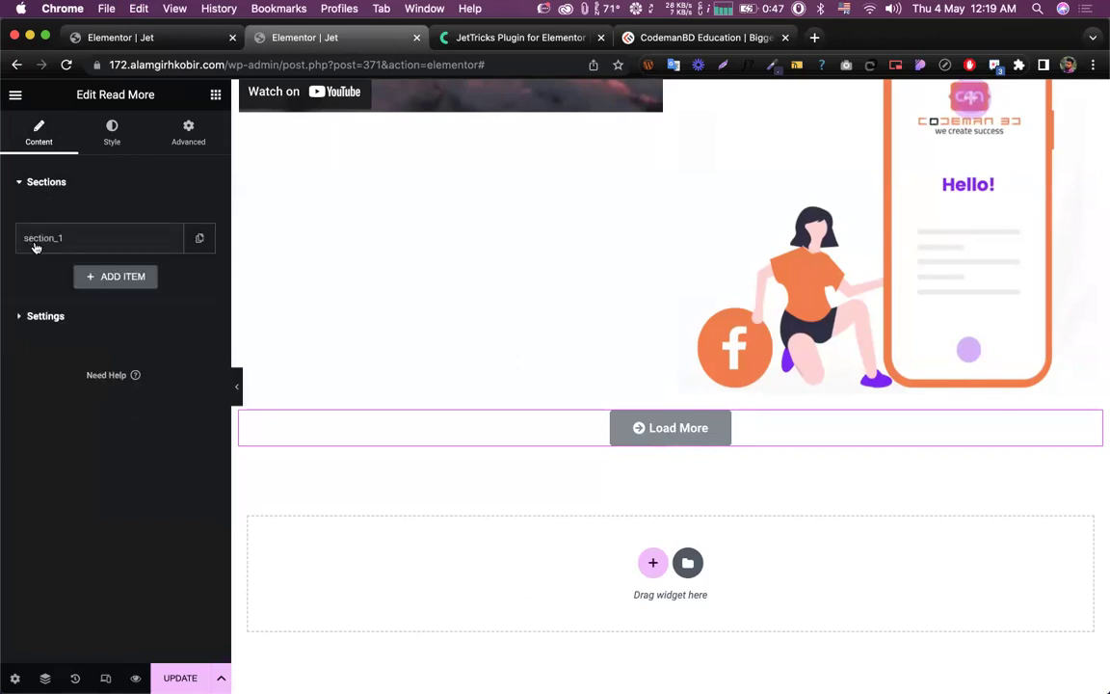
pyautogui.click(45, 246)
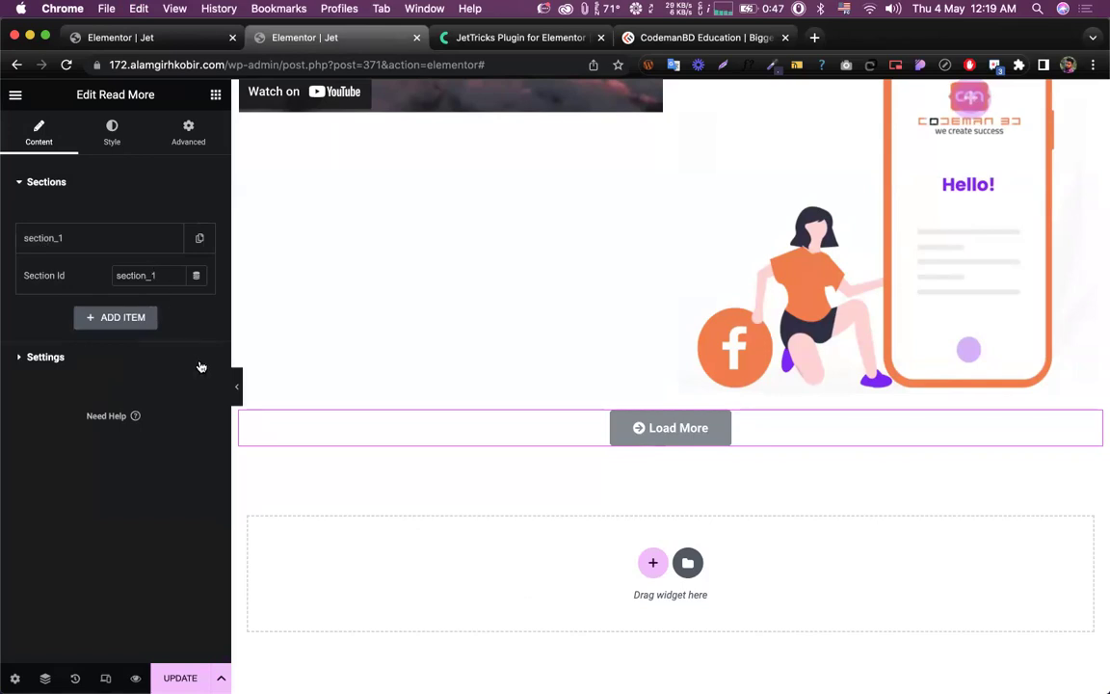
pyautogui.scroll(5, 592, 344)
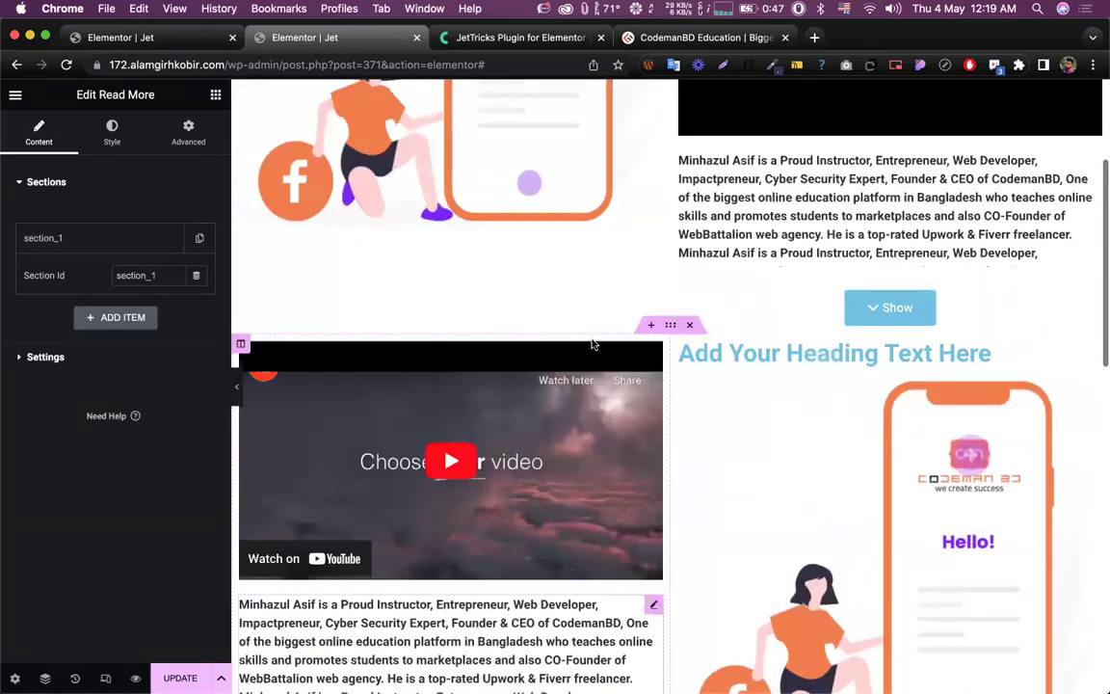
pyautogui.scroll(3, 592, 344)
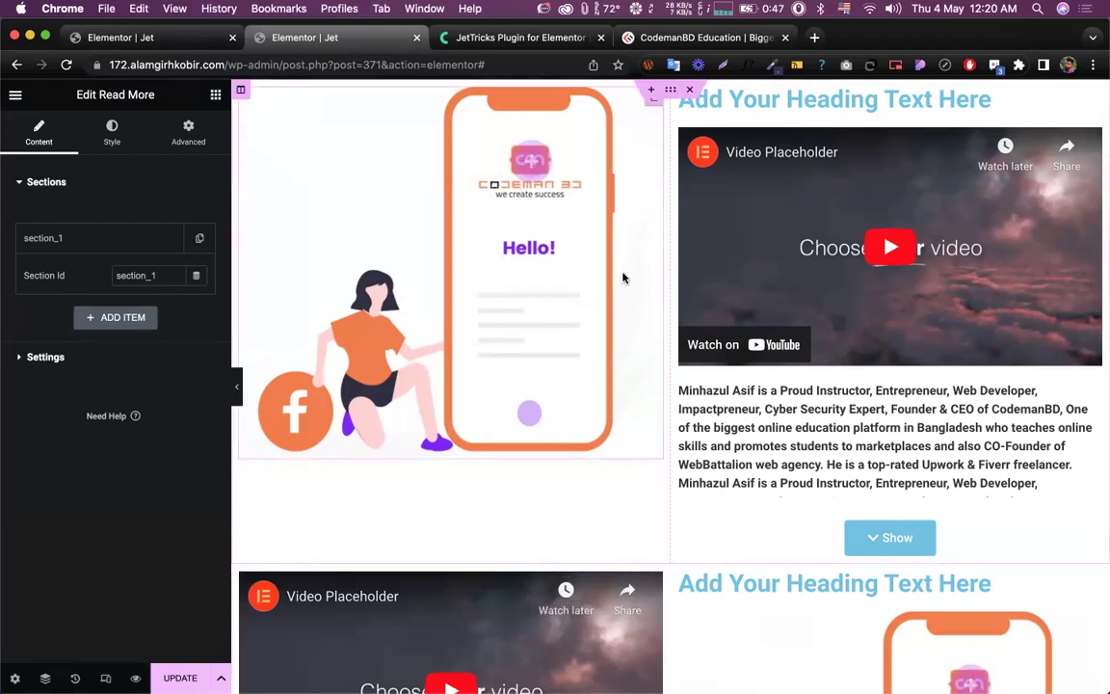
pyautogui.doubleClick(166, 276)
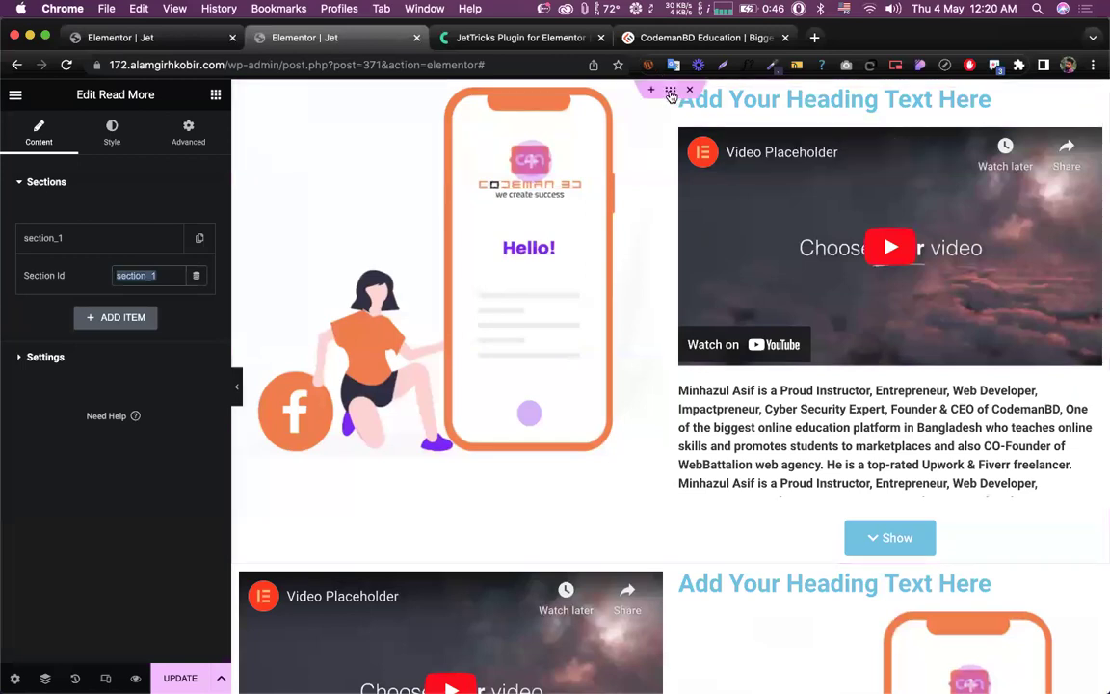
pyautogui.click(671, 93)
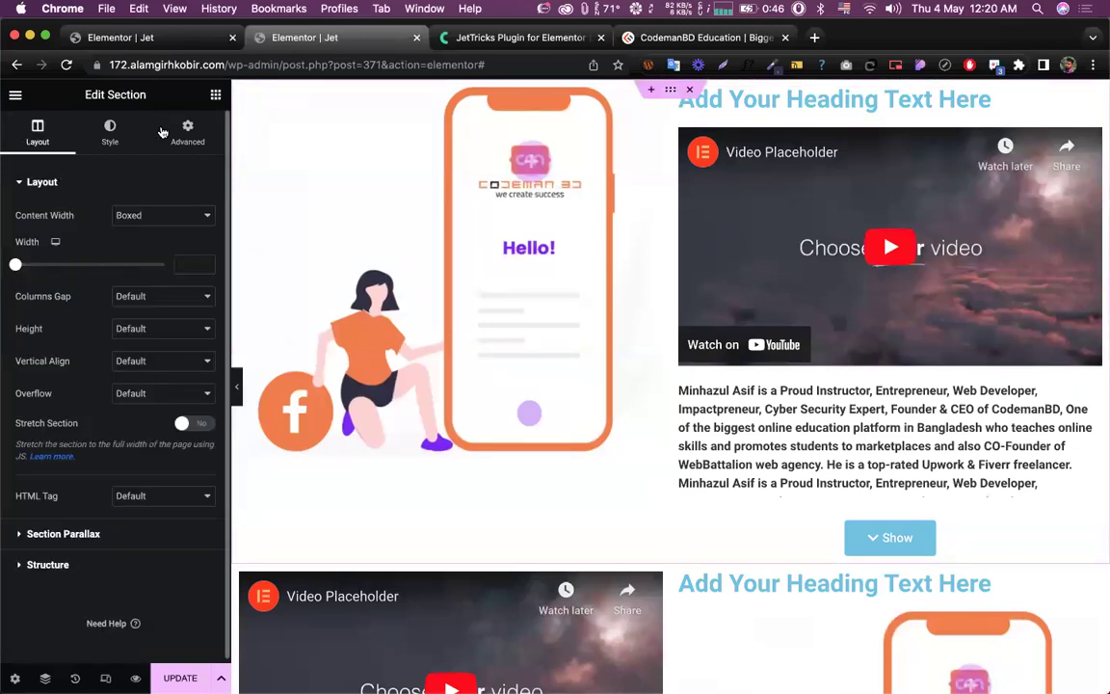
pyautogui.scroll(-6, 656, 421)
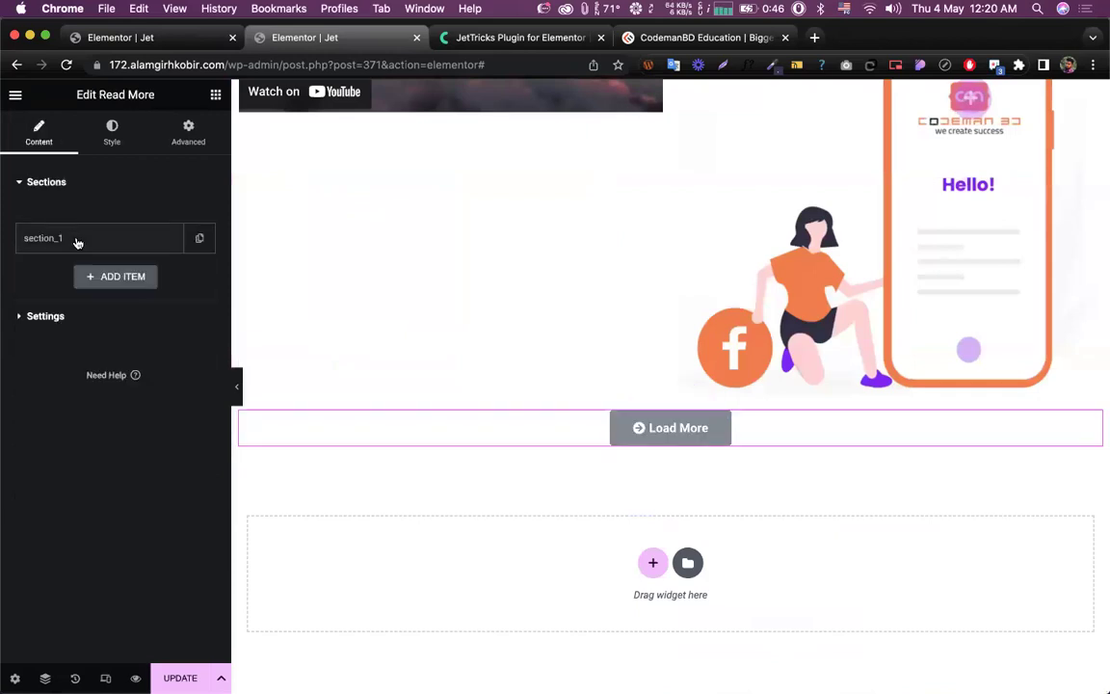
# Step: Copy the Section Id section_1 from the Load More widget and paste it as the second content section's CSS ID
pyautogui.click(78, 242)
pyautogui.doubleClick(134, 278)
pyautogui.press('super+c')
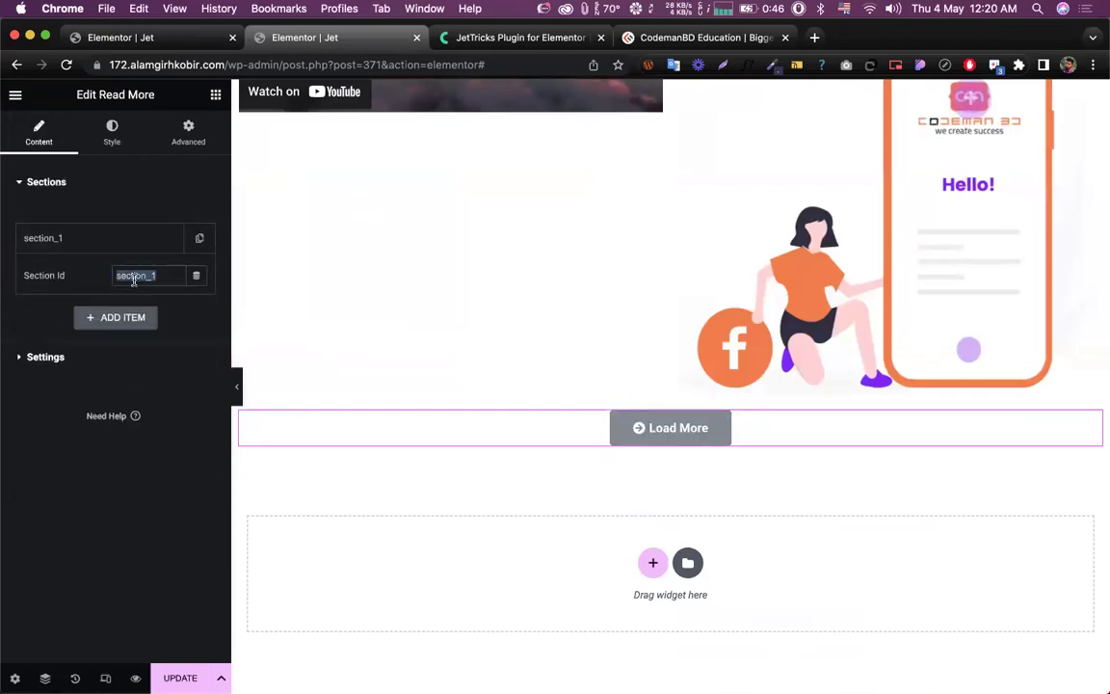
pyautogui.scroll(10, 449, 294)
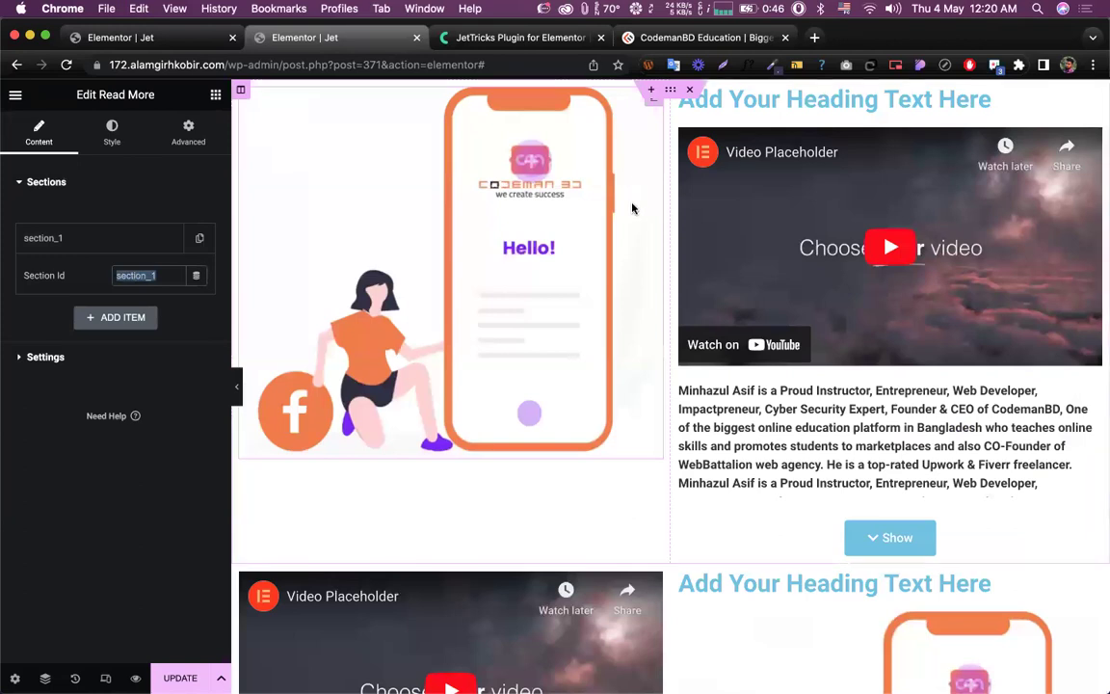
pyautogui.scroll(-5, 632, 208)
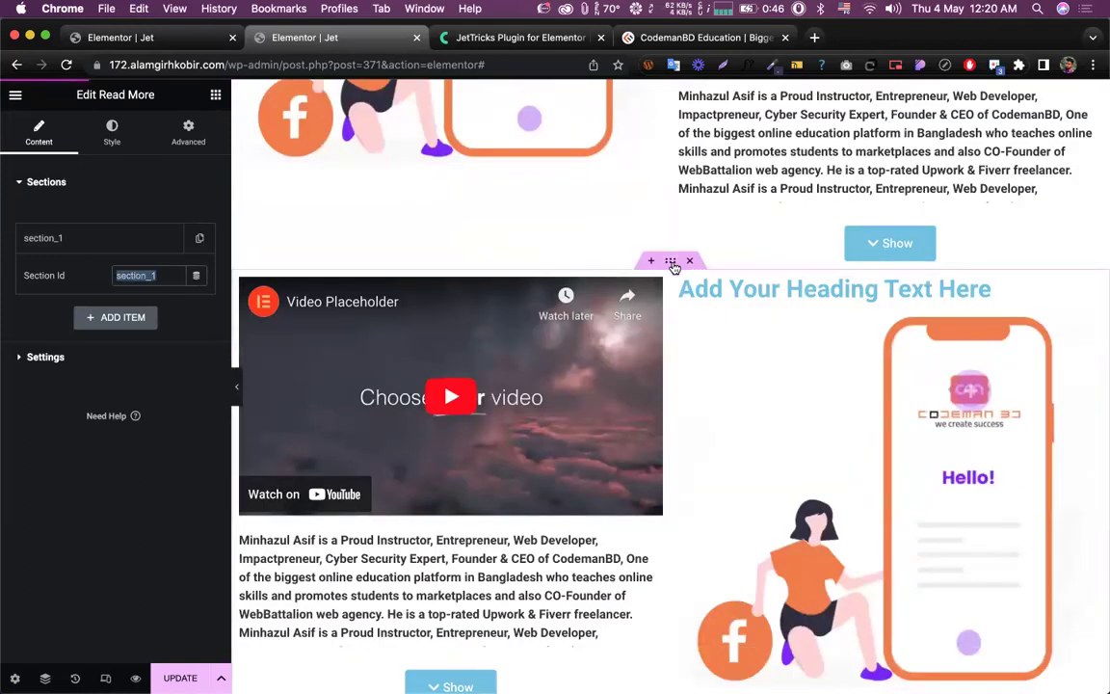
pyautogui.click(671, 263)
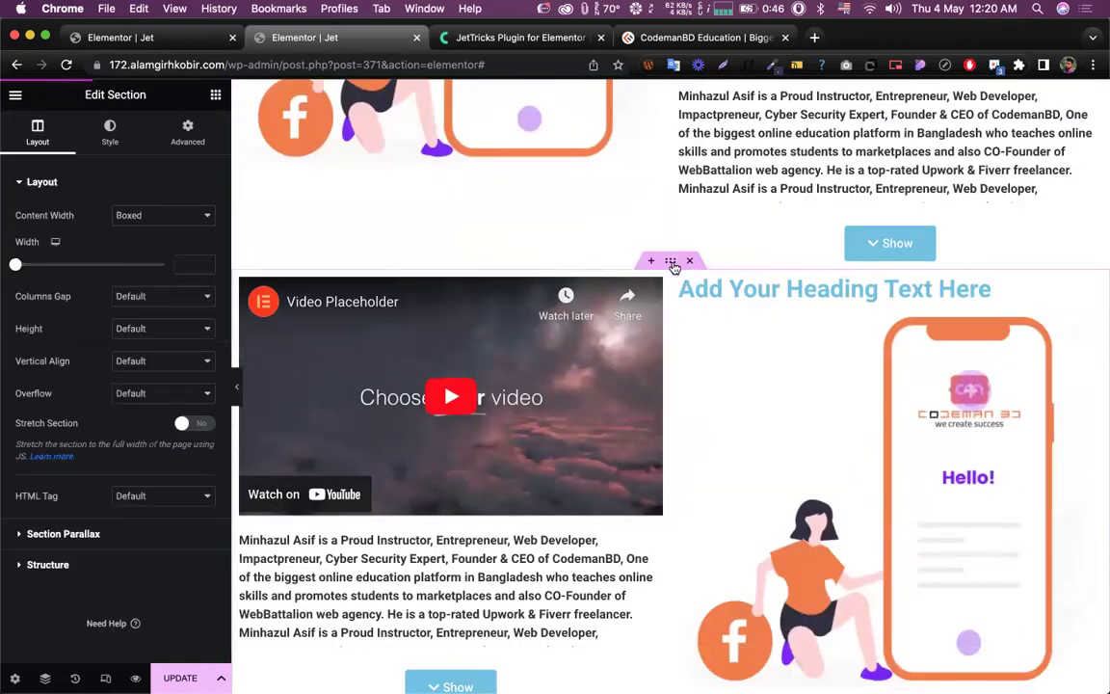
pyautogui.click(188, 134)
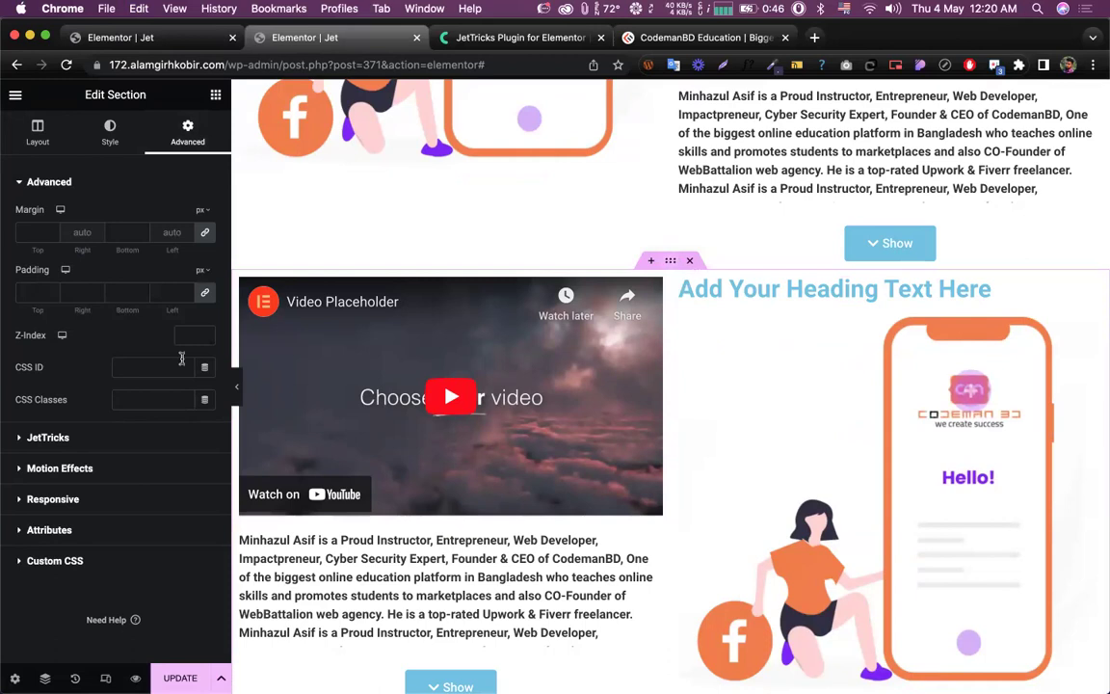
pyautogui.press('super+v')
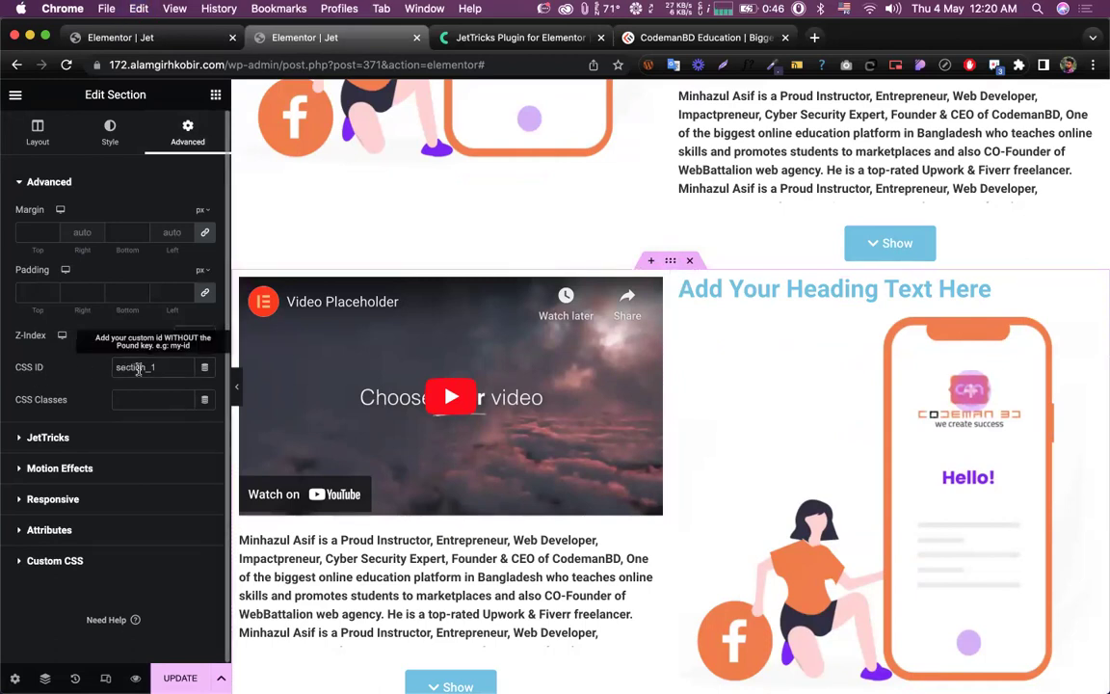
# Step: Save the page and open its preview
pyautogui.scroll(-5, 487, 376)
pyautogui.scroll(-3, 490, 374)
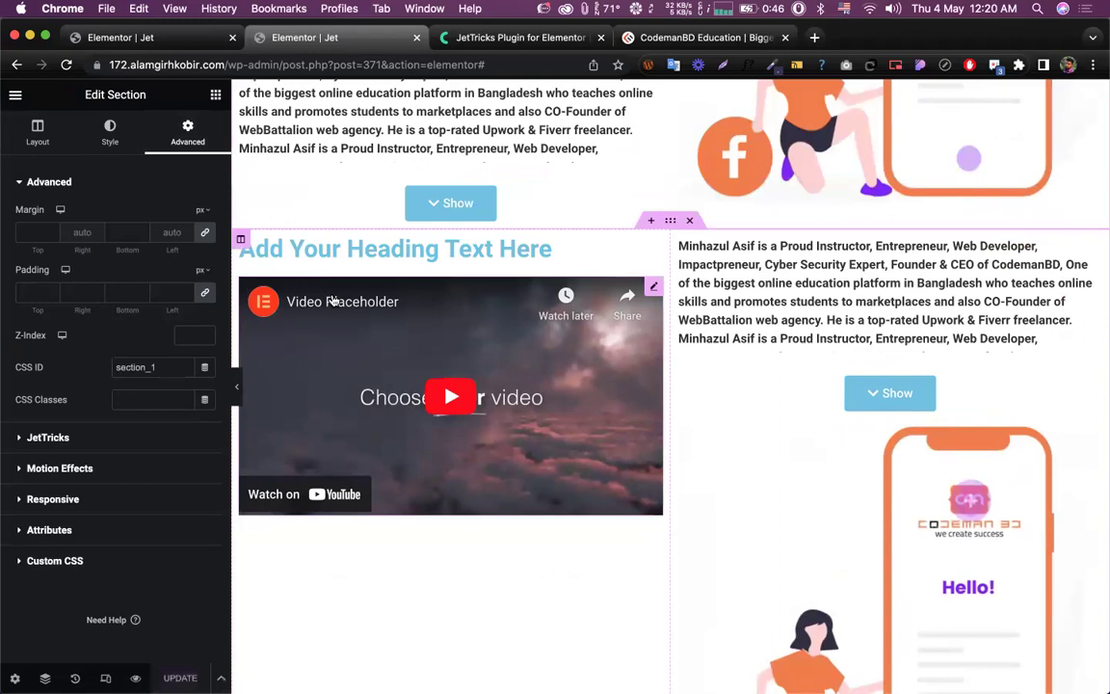
pyautogui.click(238, 391)
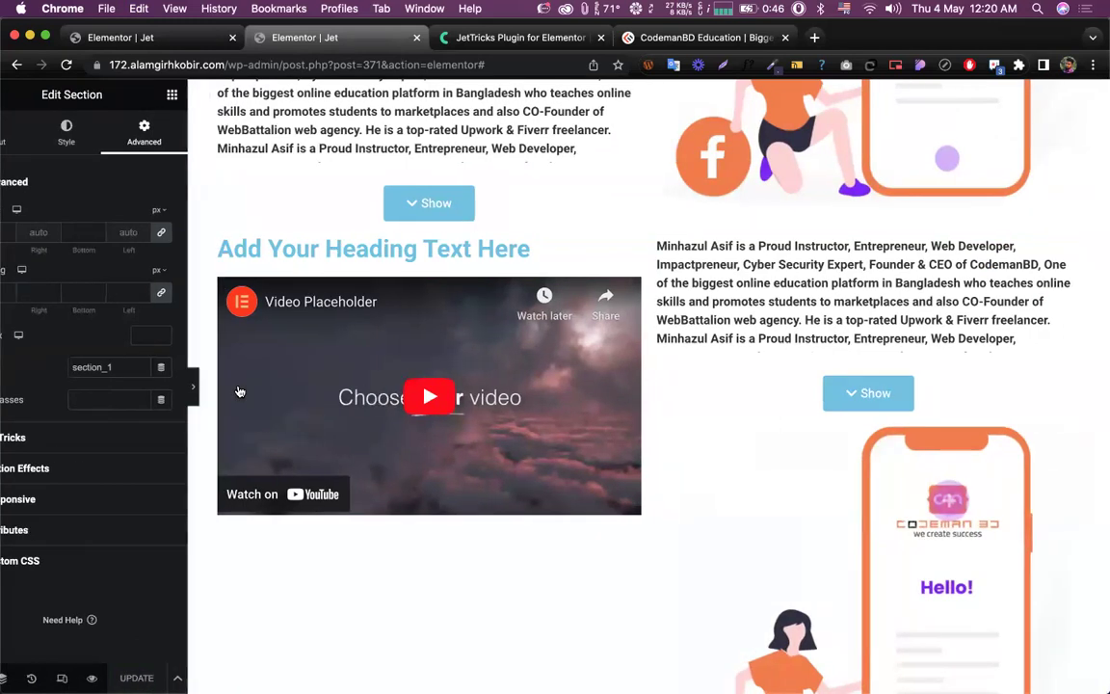
pyautogui.click(6, 387)
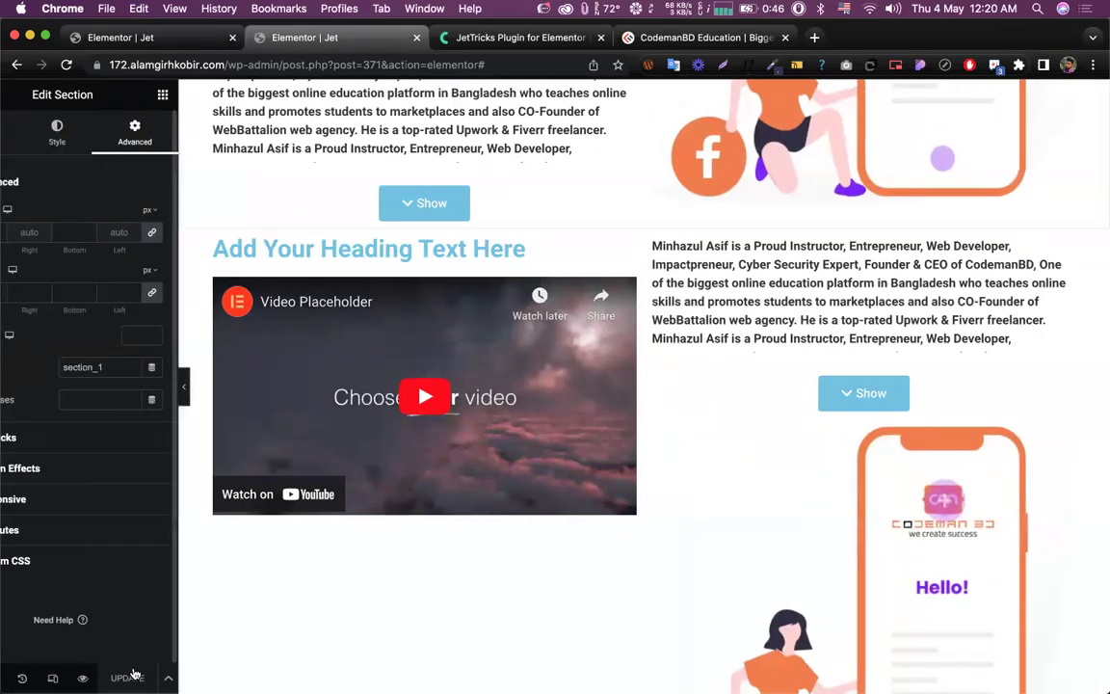
pyautogui.click(136, 679)
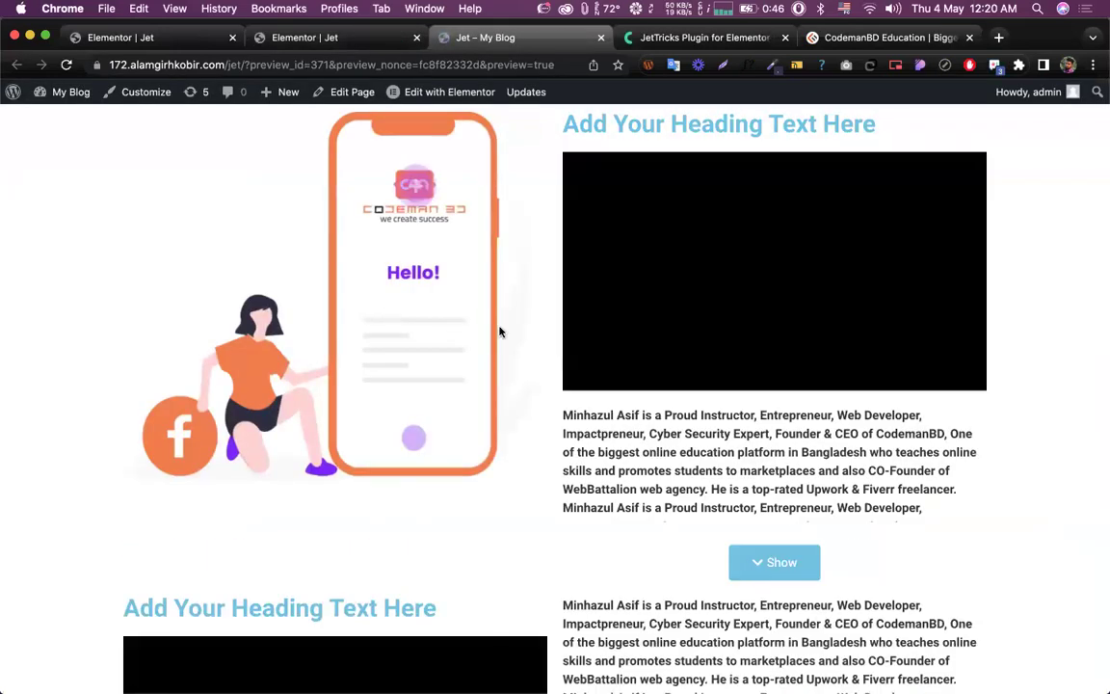
# Step: Examine the content sections and the Load More button on the preview page
pyautogui.scroll(-2, 577, 273)
pyautogui.scroll(-5, 516, 275)
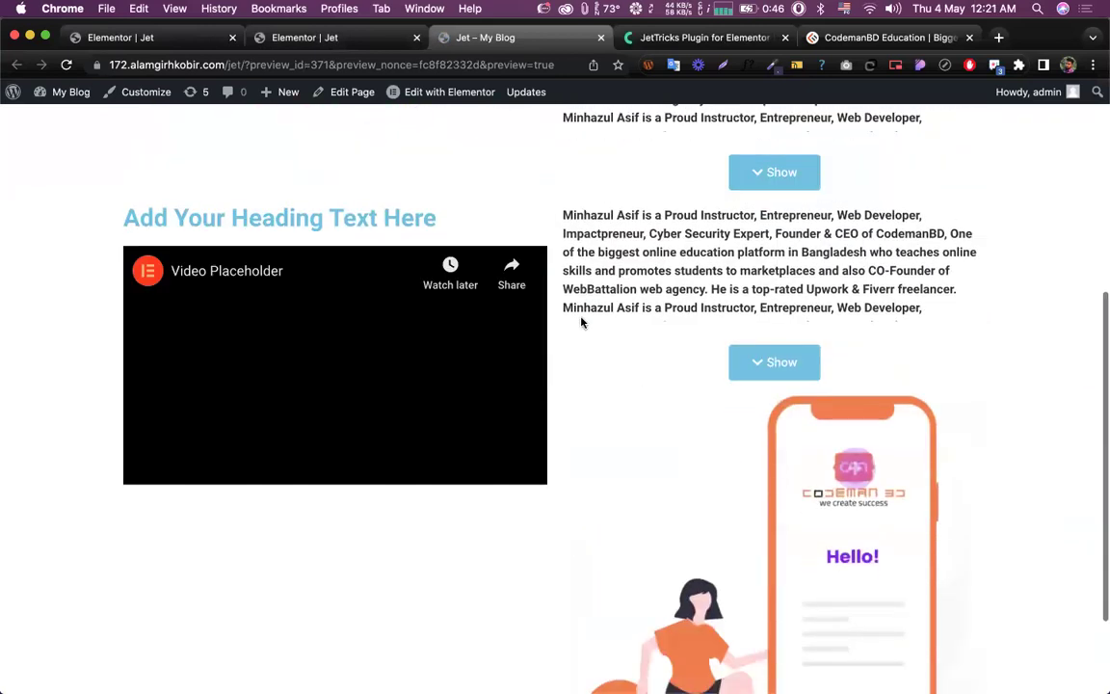
pyautogui.scroll(-3, 581, 323)
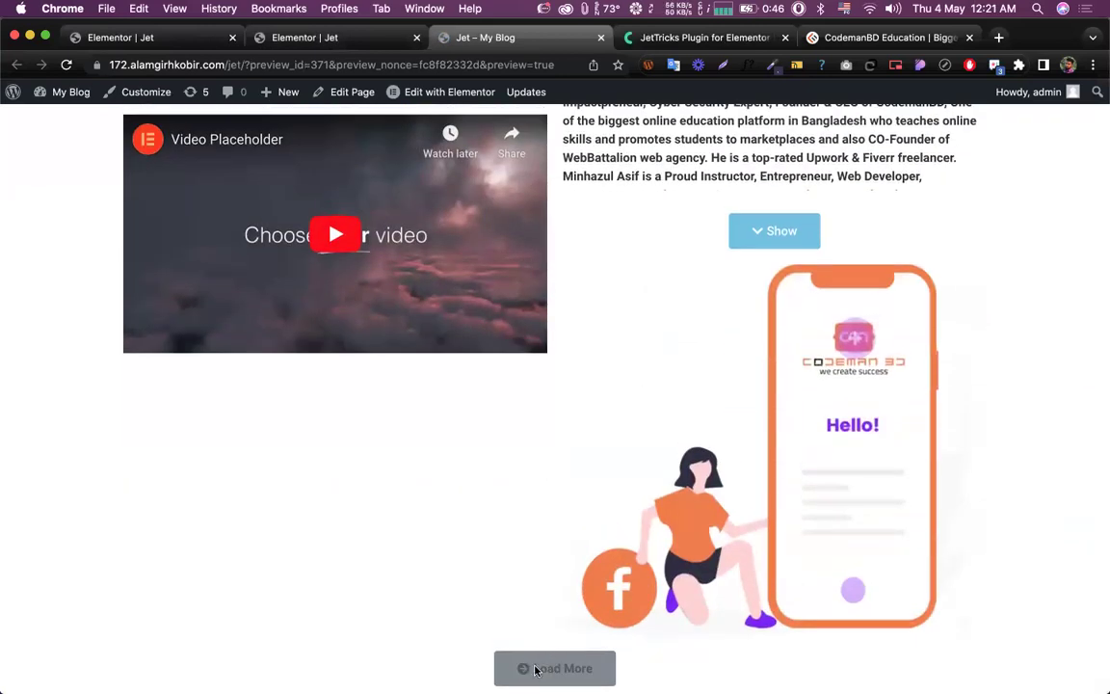
pyautogui.scroll(1, 543, 603)
pyautogui.scroll(12, 574, 279)
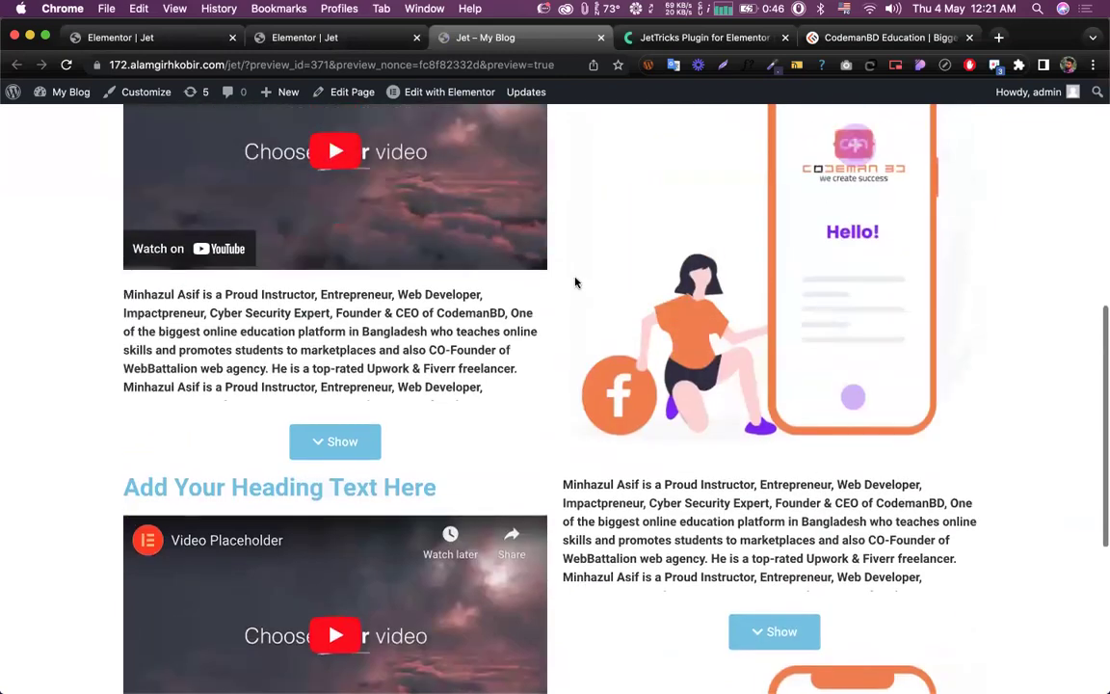
pyautogui.scroll(-10, 574, 277)
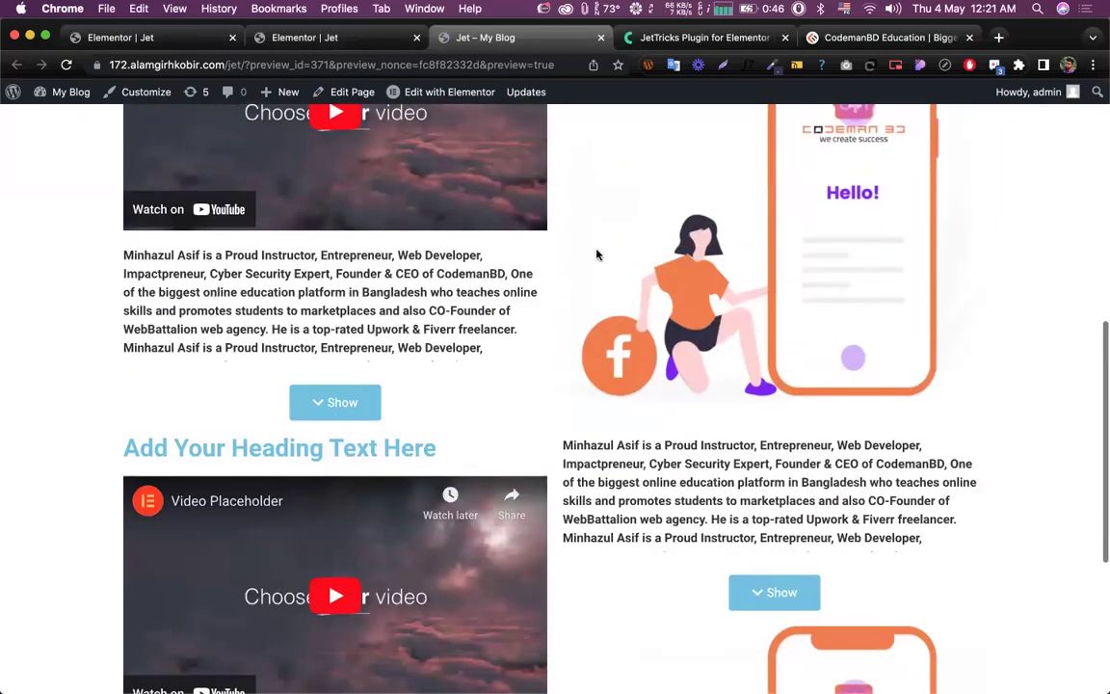
pyautogui.scroll(-3, 494, 660)
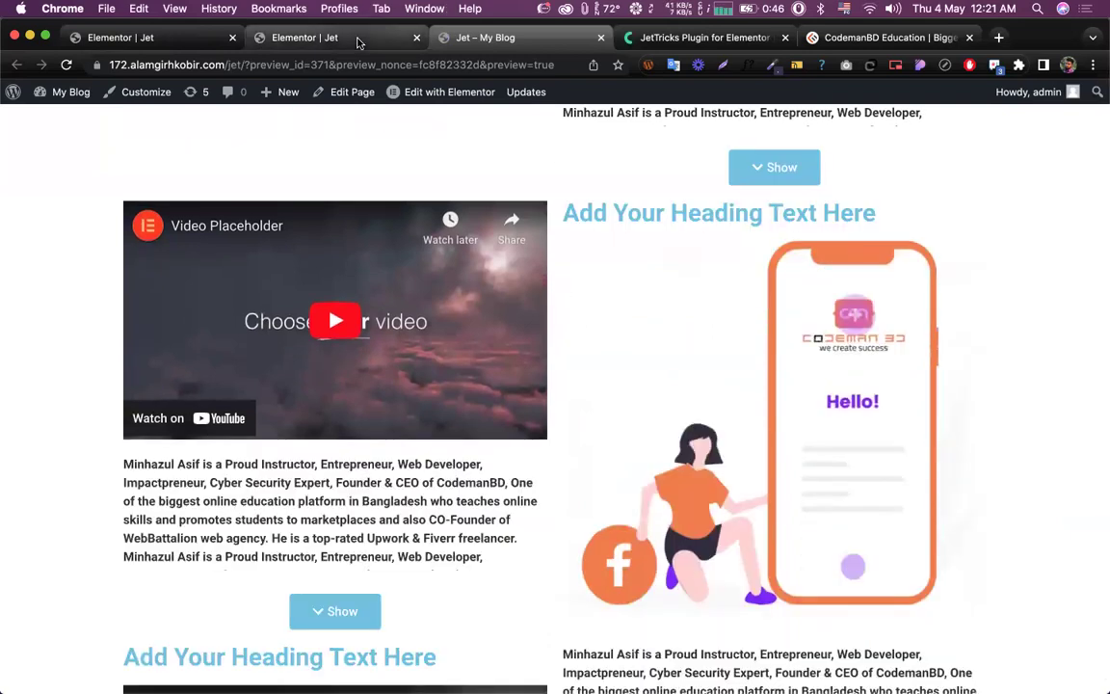
# Step: Return to the Elementor editor and move the Load More button's section up between the second and third content sections
pyautogui.hotkey('ctrl', 'shift', 'Tab')
pyautogui.scroll(-8, 517, 327)
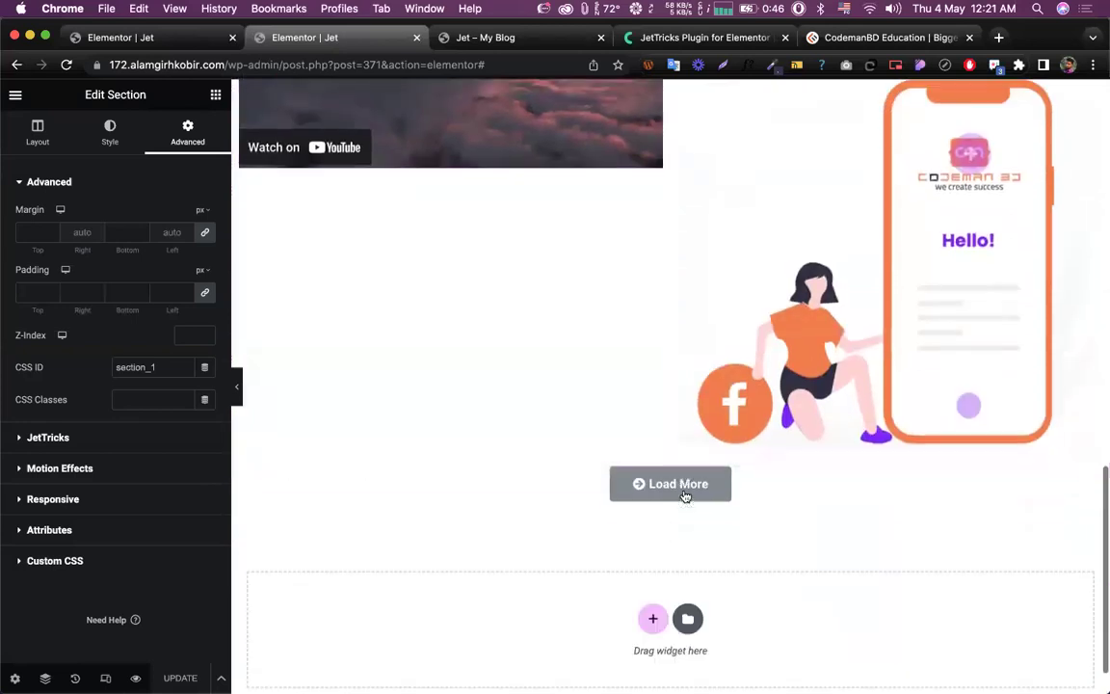
pyautogui.scroll(2, 686, 490)
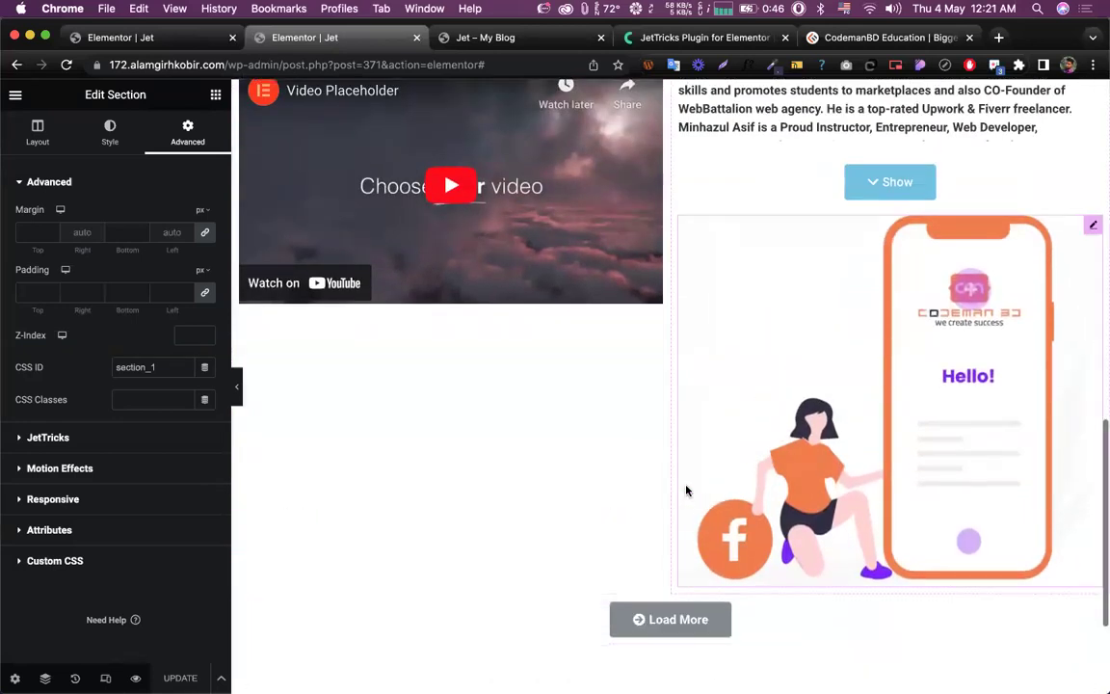
pyautogui.moveTo(673, 569)
pyautogui.moveTo(671, 565); pyautogui.dragTo(622, 265)
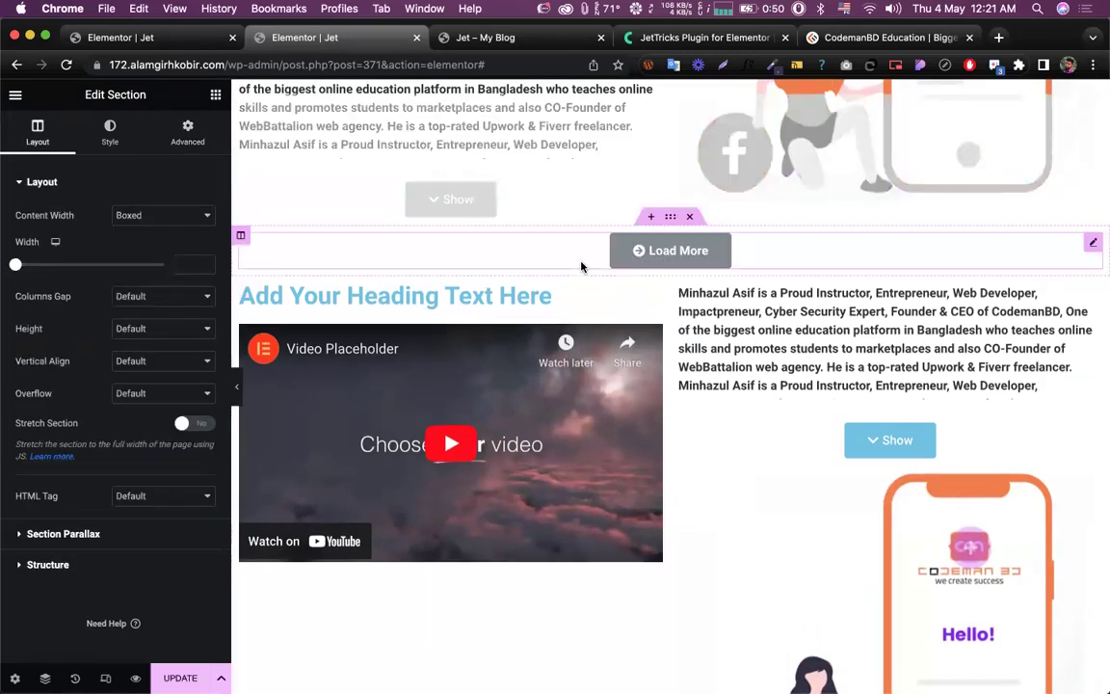
pyautogui.scroll(5, 729, 220)
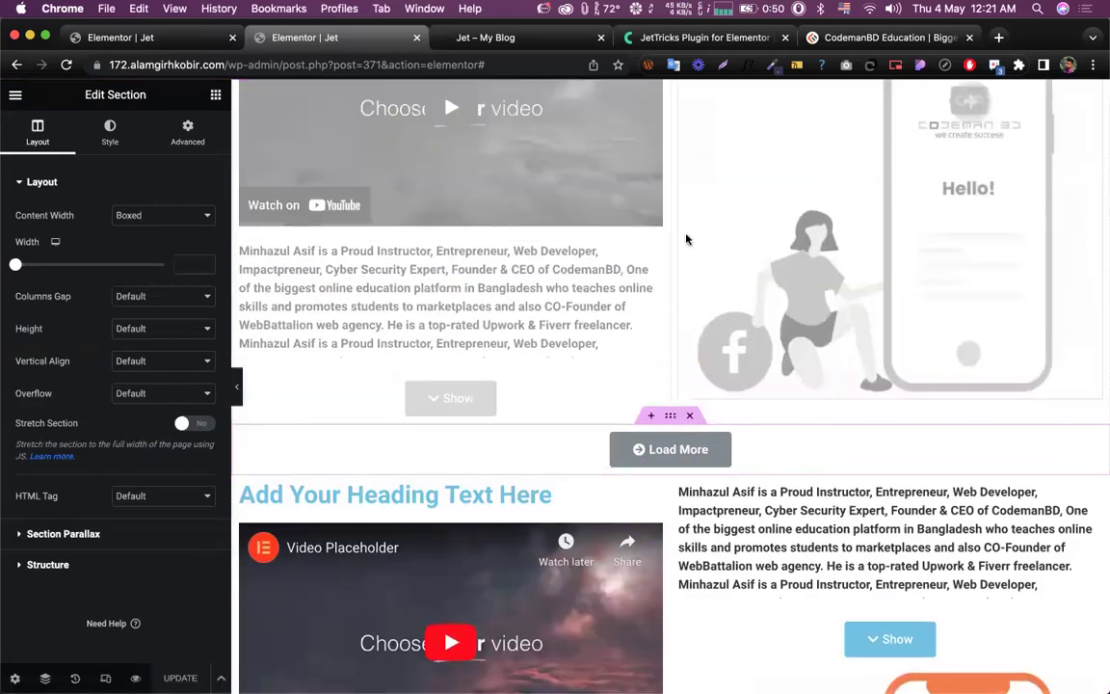
# Step: Reload the page preview and test the Load More button, checking where the hidden section opens
pyautogui.scroll(3, 686, 240)
pyautogui.click(463, 37)
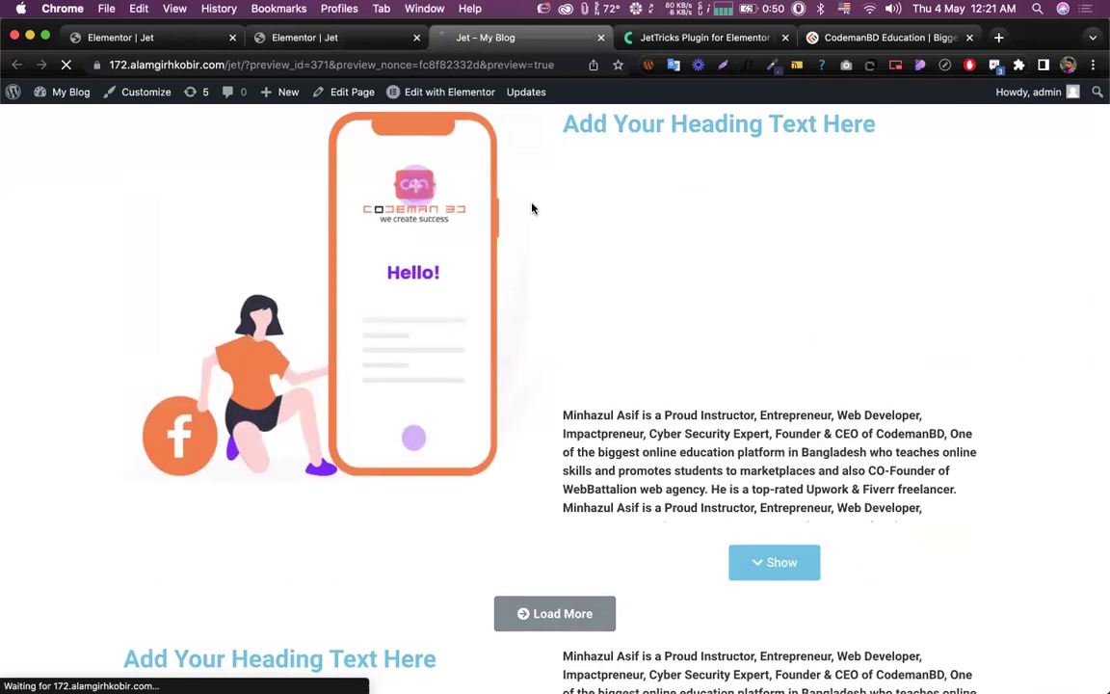
pyautogui.scroll(-5, 532, 209)
pyautogui.scroll(-2, 532, 209)
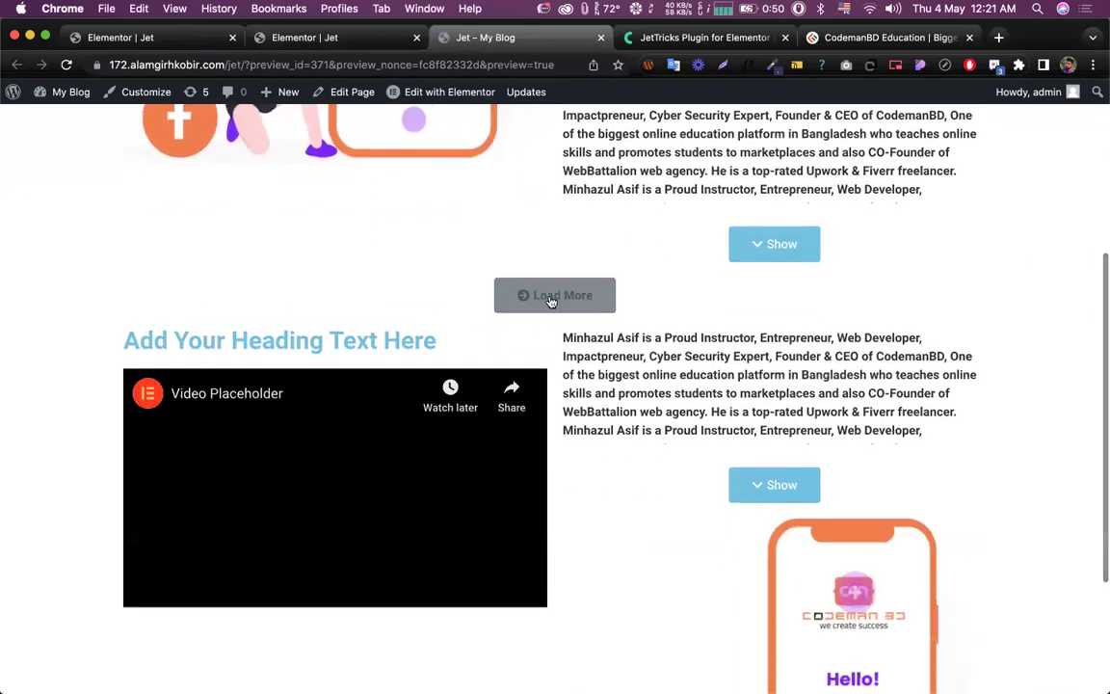
pyautogui.click(551, 302)
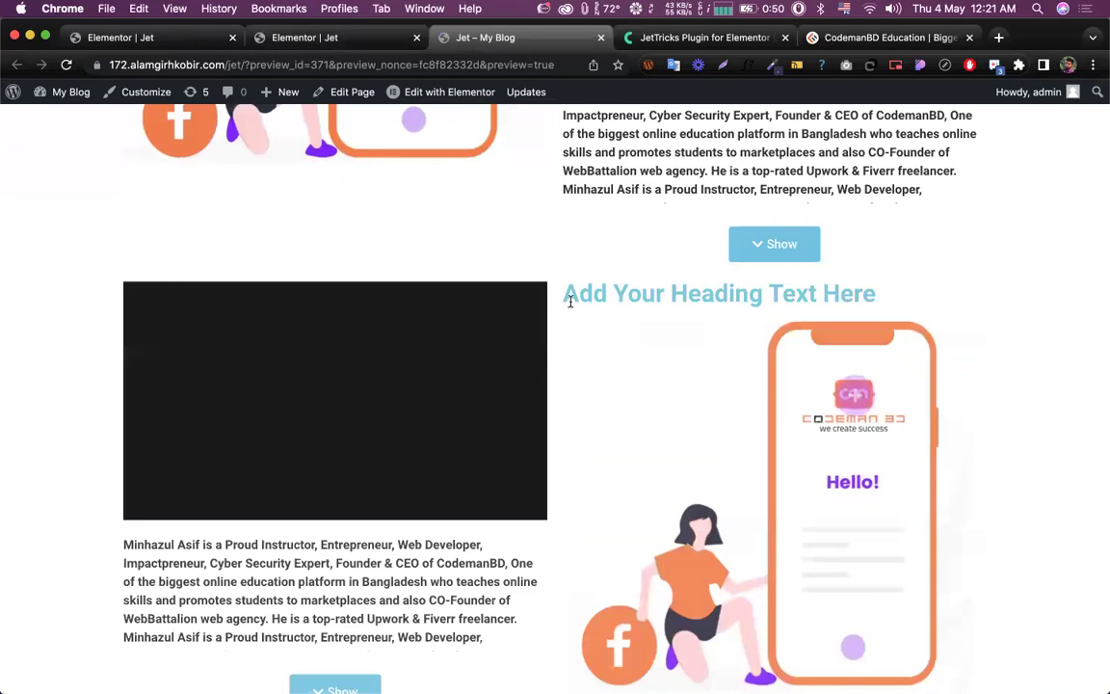
pyautogui.scroll(-10, 556, 359)
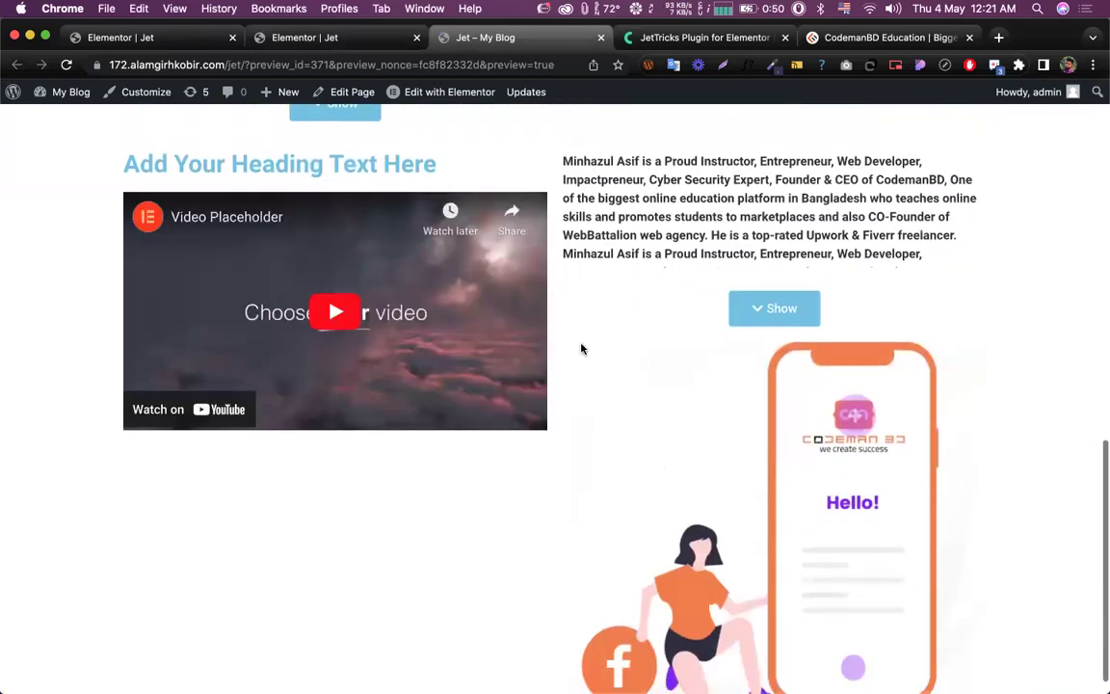
# Step: Return to the Elementor editor and move the Load More button's section down below the third content section
pyautogui.click(313, 43)
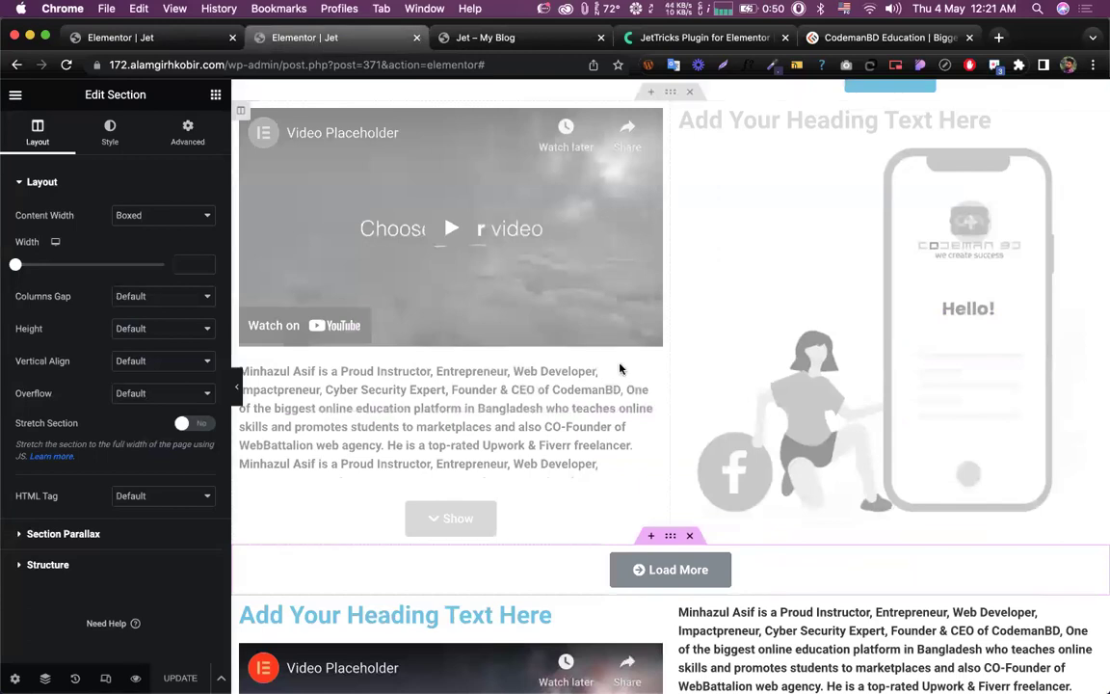
pyautogui.scroll(-5, 619, 367)
pyautogui.scroll(-2, 672, 262)
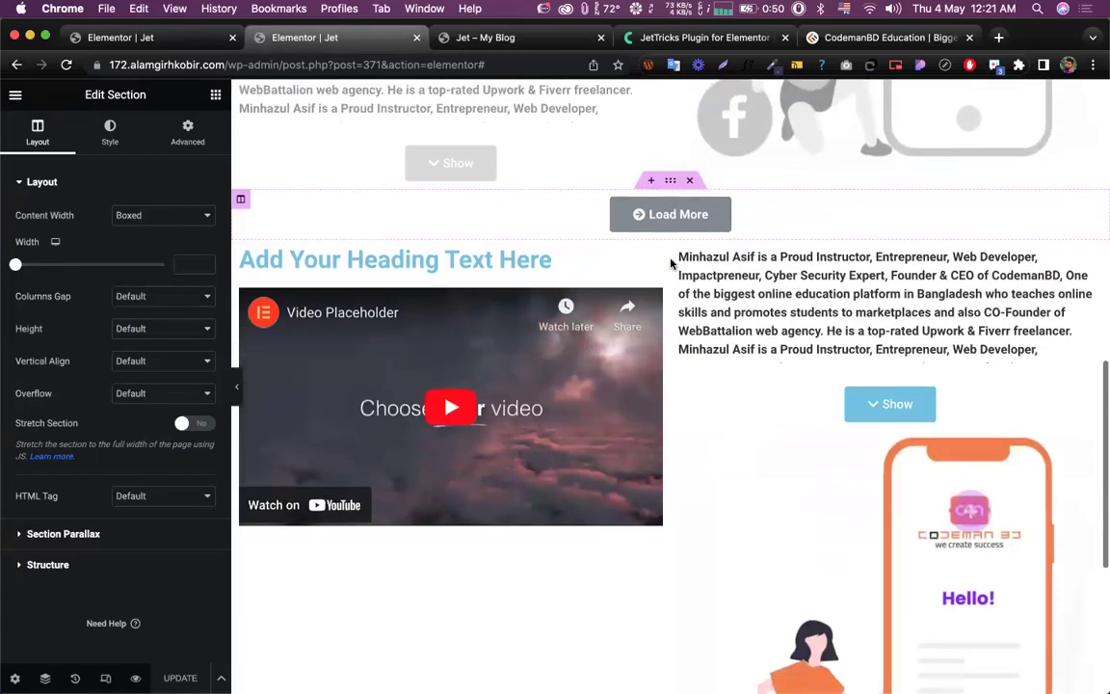
pyautogui.moveTo(672, 161); pyautogui.dragTo(662, 545)
pyautogui.scroll(-3, 665, 540)
pyautogui.scroll(5, 665, 445)
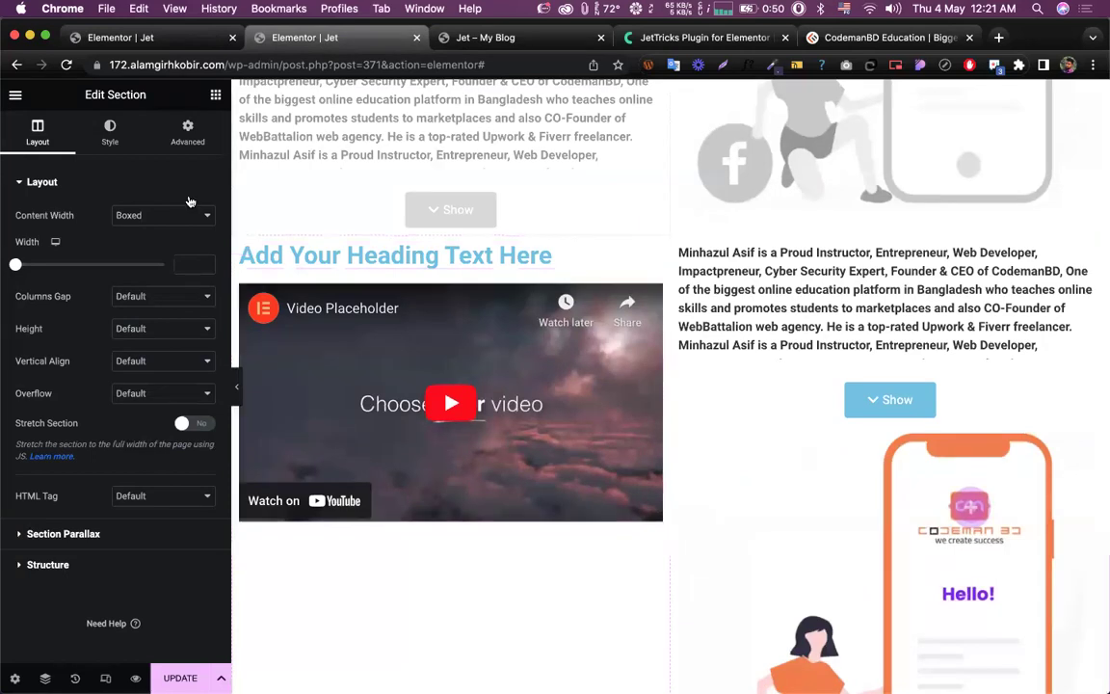
# Step: Duplicate the section_1 item in the Load More widget, set the copy's Section Id to section_2, and copy that ID
pyautogui.scroll(-5, 560, 430)
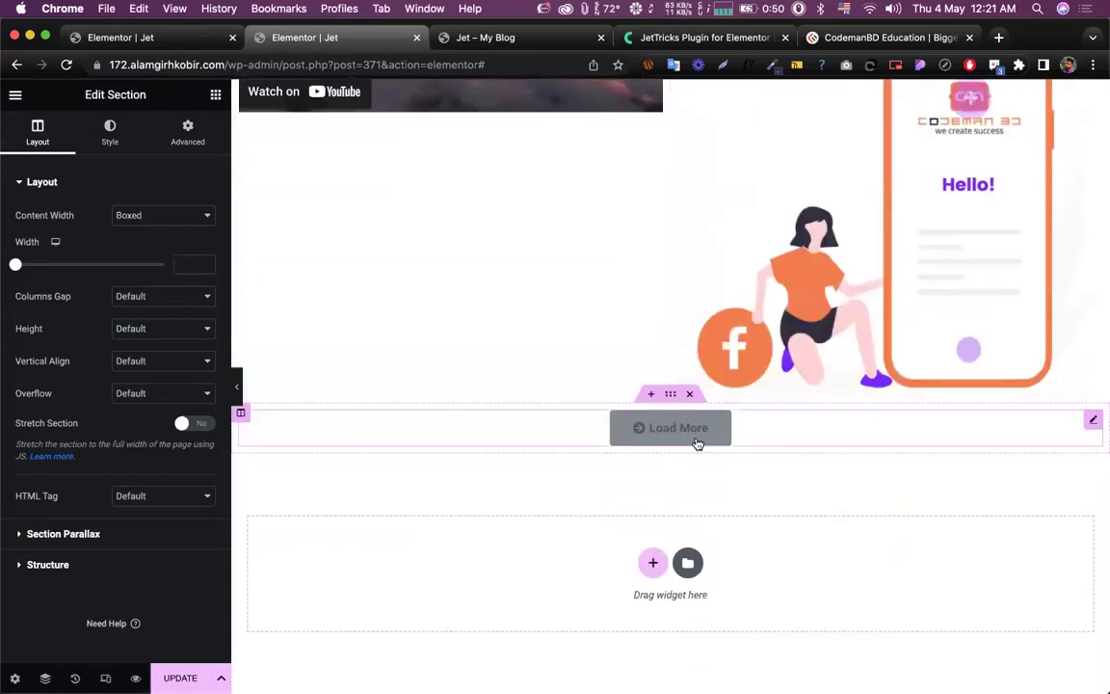
pyautogui.click(698, 441)
pyautogui.click(121, 277)
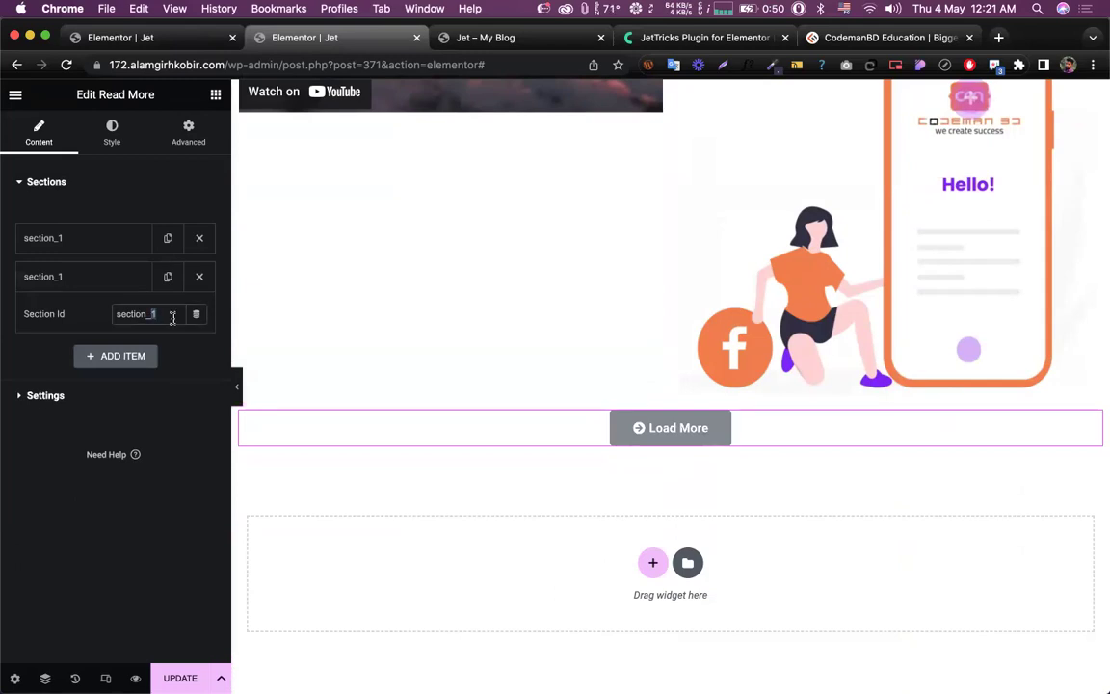
pyautogui.write('2')
pyautogui.doubleClick(140, 314)
pyautogui.press('super+c')
# Step: Paste section_2 as the CSS ID of the third content section and update the page
pyautogui.scroll(10, 609, 312)
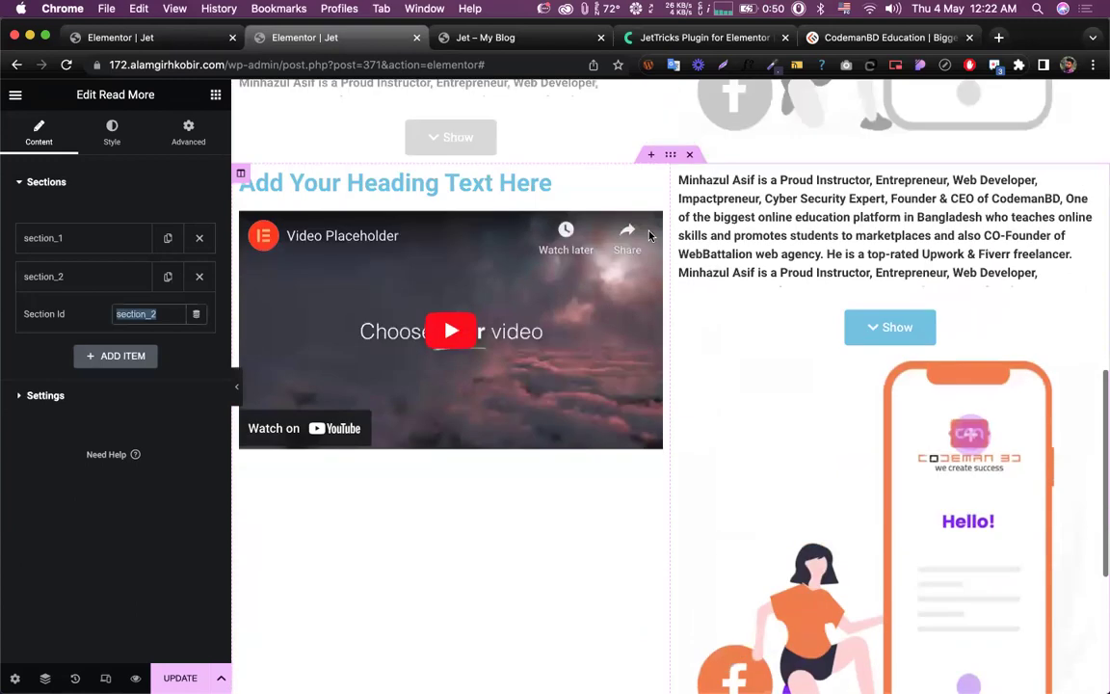
pyautogui.click(672, 250)
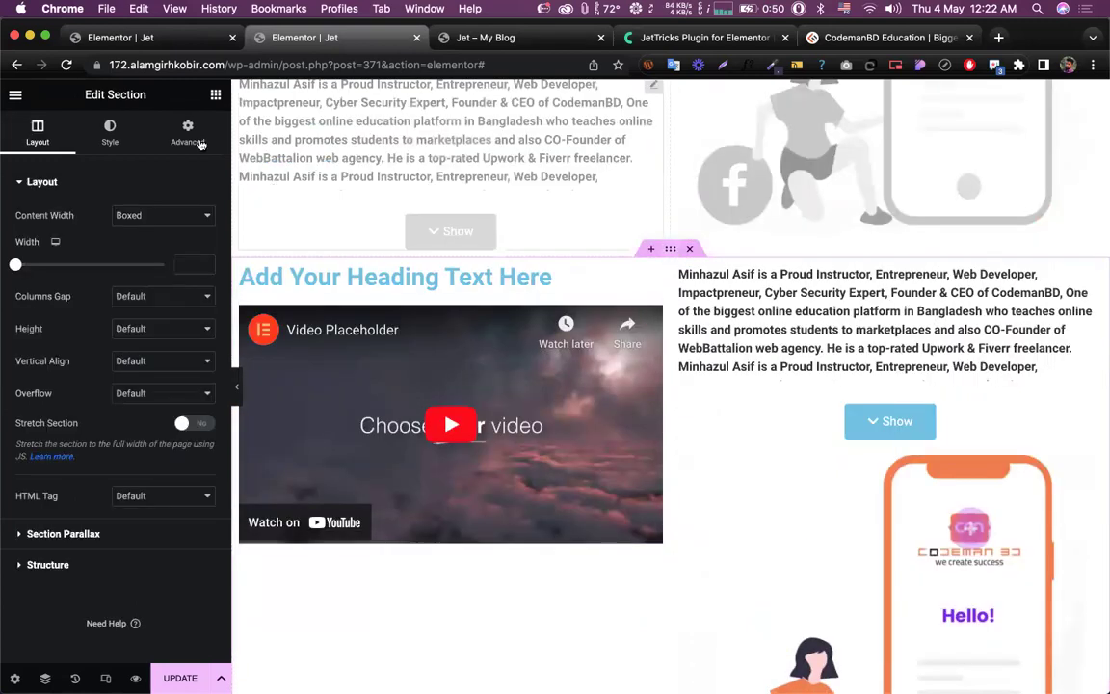
pyautogui.click(145, 367)
pyautogui.press('super+v')
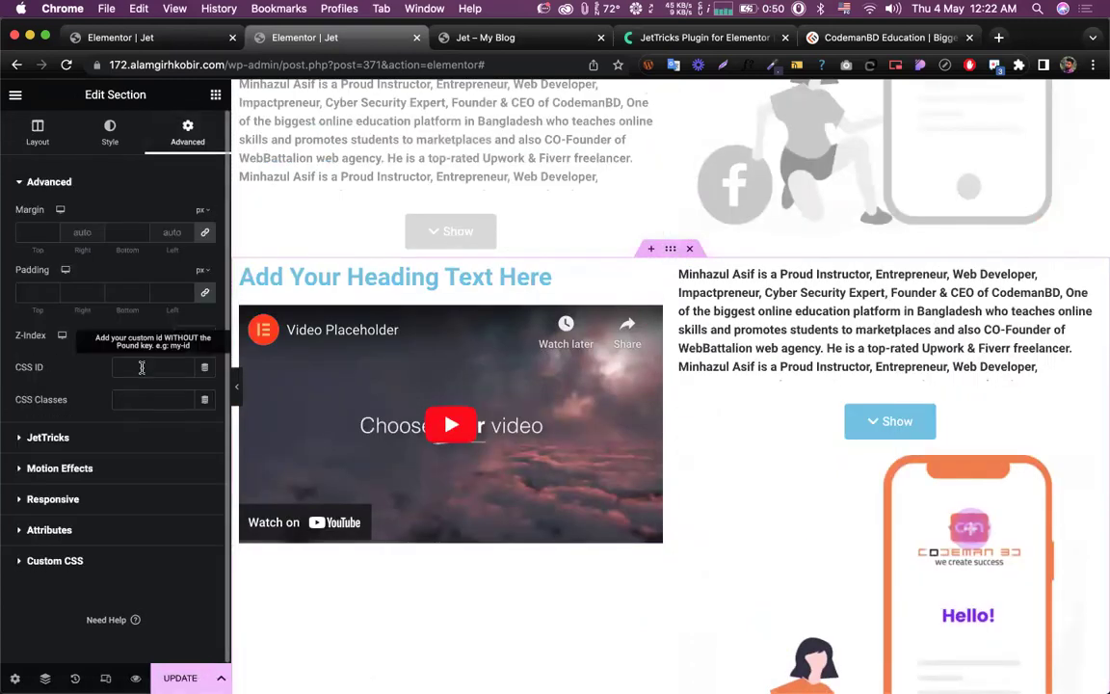
pyautogui.click(168, 672)
pyautogui.scroll(-2, 541, 443)
pyautogui.scroll(-10, 542, 443)
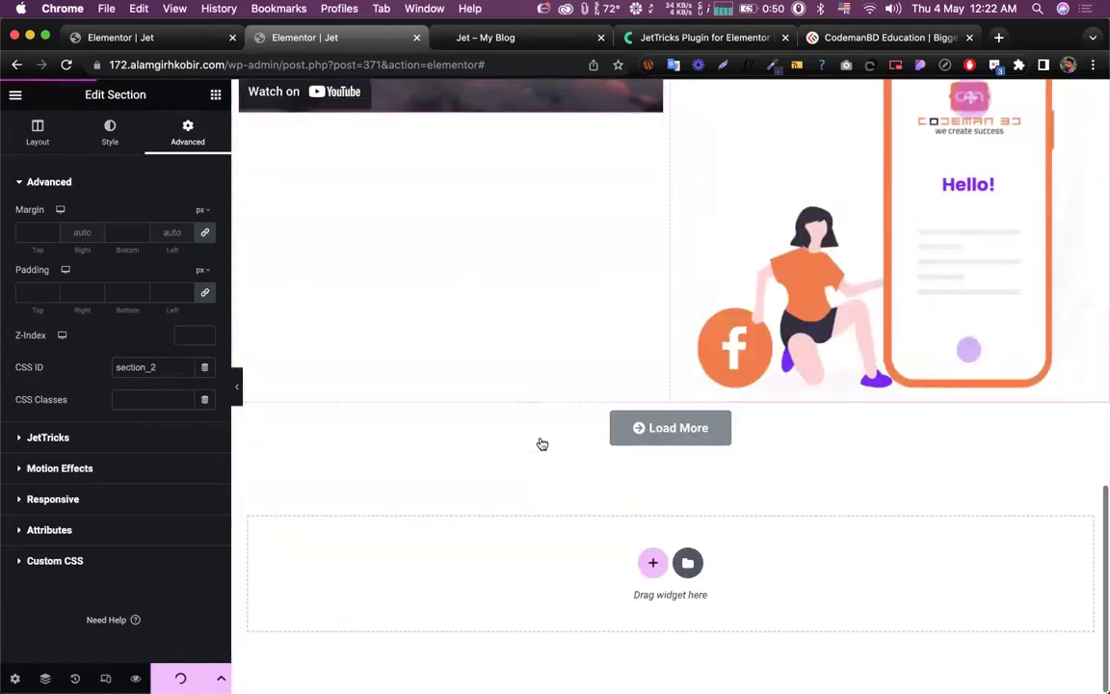
# Step: Test the Load More button on the refreshed preview page and examine the content sections it reveals
pyautogui.click(478, 38)
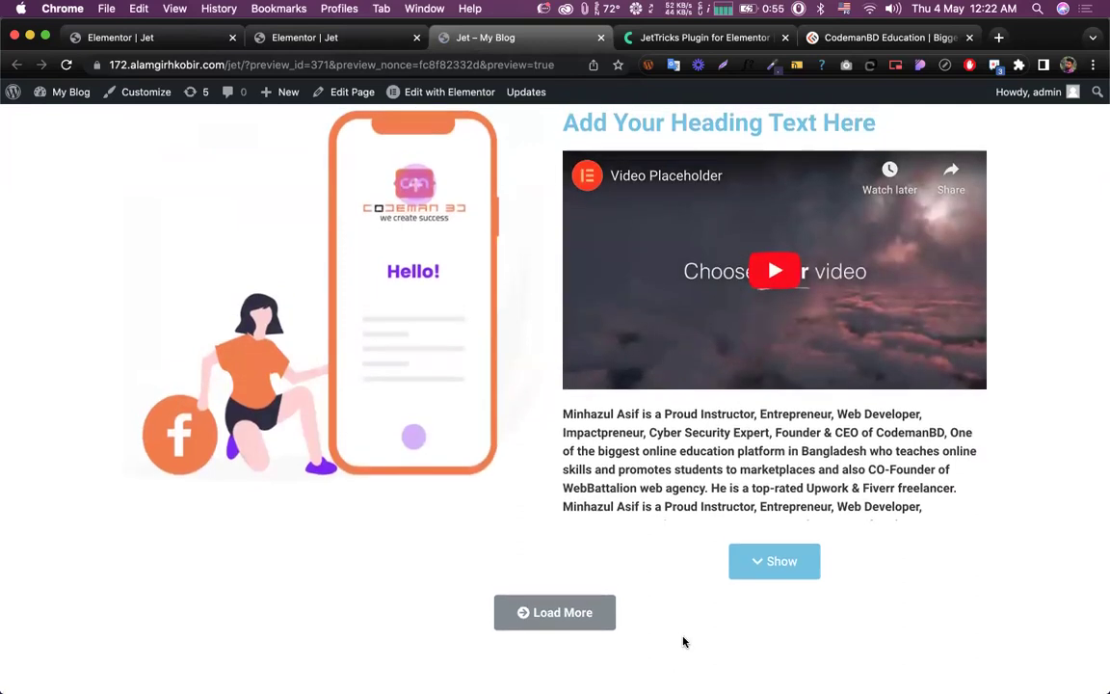
pyautogui.click(550, 621)
pyautogui.scroll(-8, 577, 590)
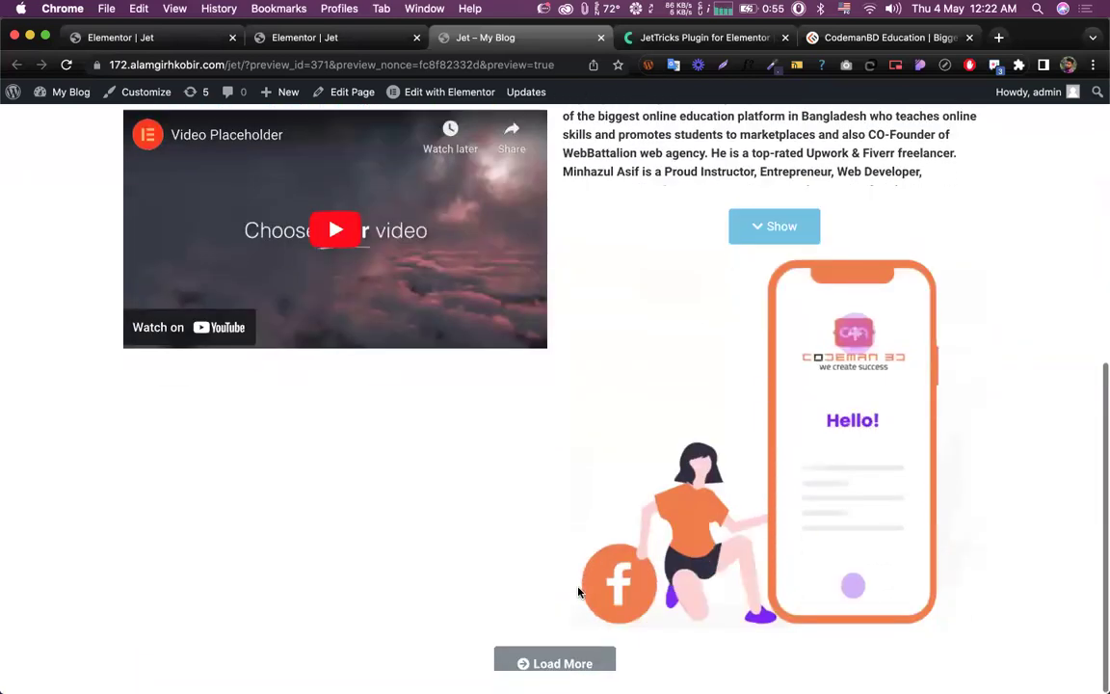
pyautogui.click(571, 664)
pyautogui.click(572, 665)
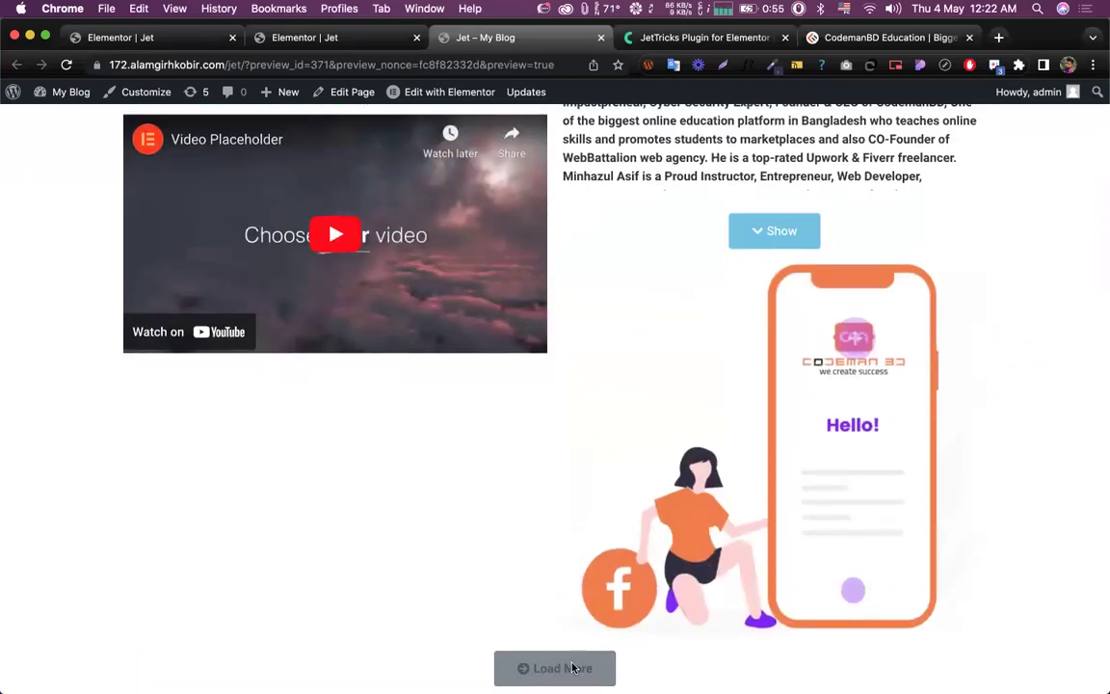
pyautogui.scroll(1, 578, 637)
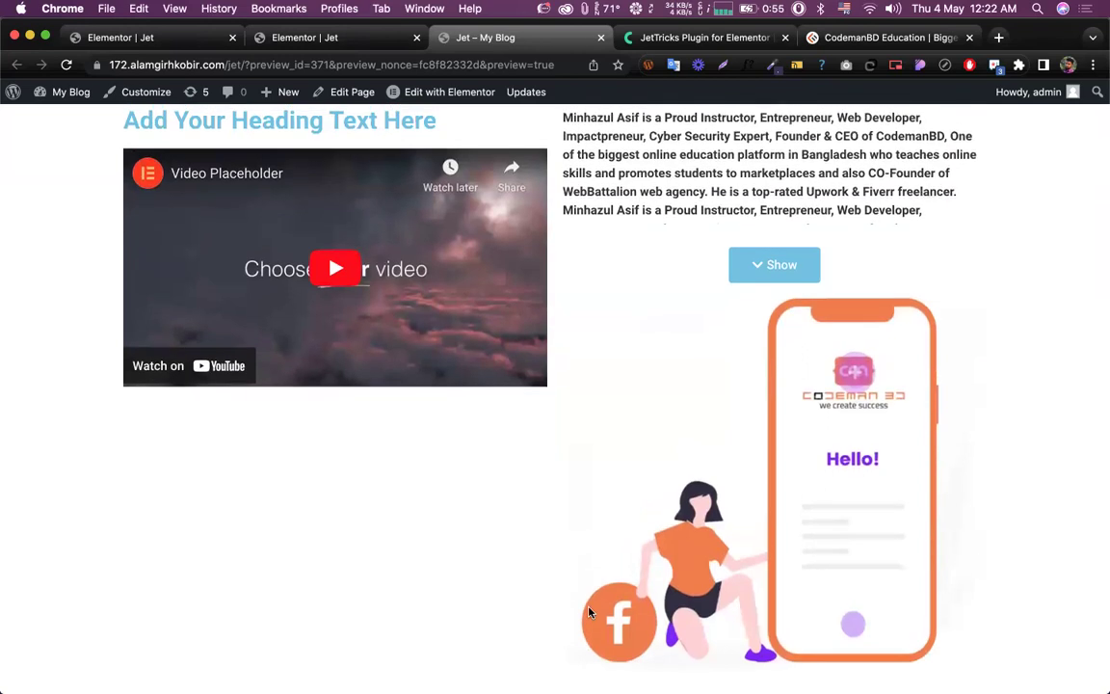
pyautogui.scroll(-10, 589, 612)
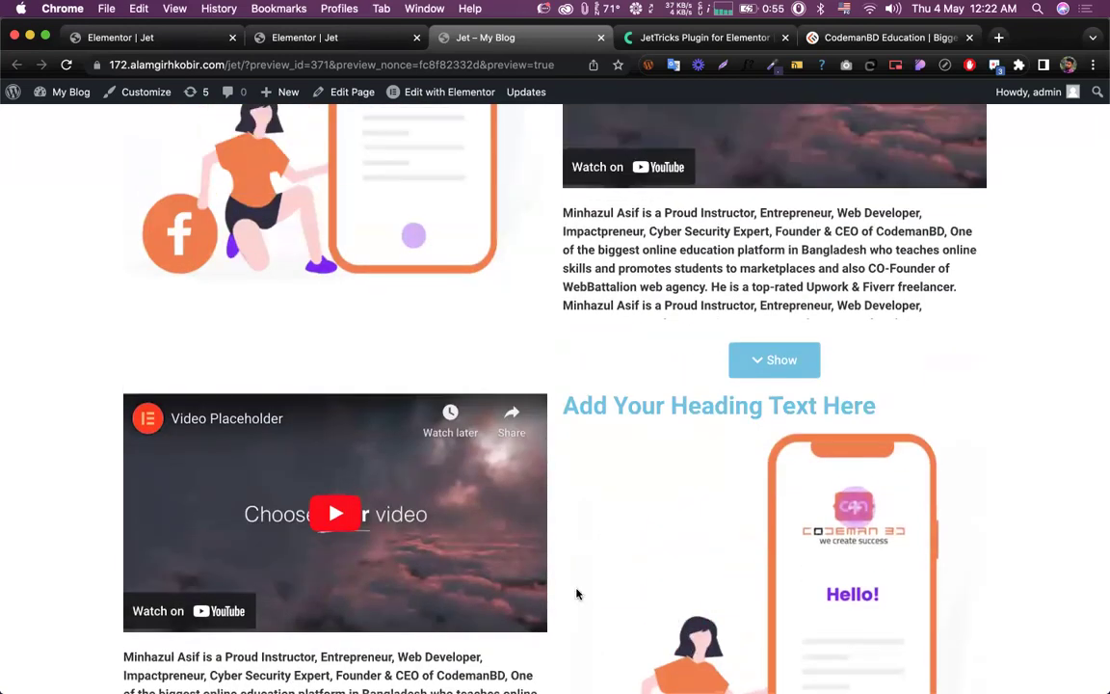
pyautogui.scroll(-10, 576, 594)
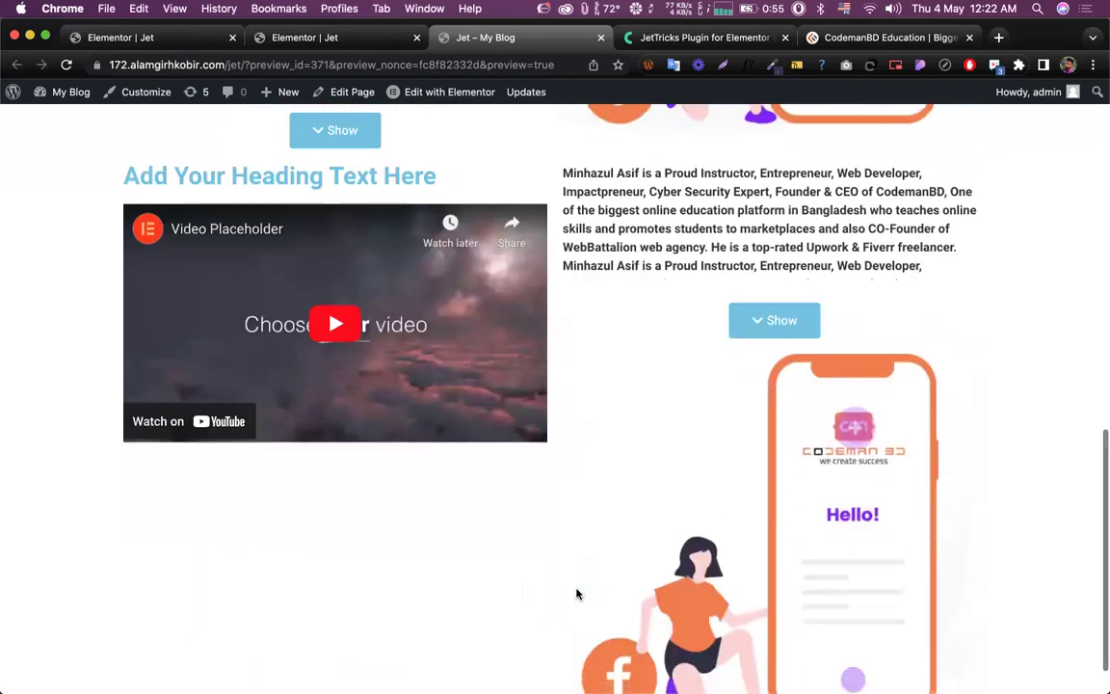
pyautogui.scroll(-3, 564, 252)
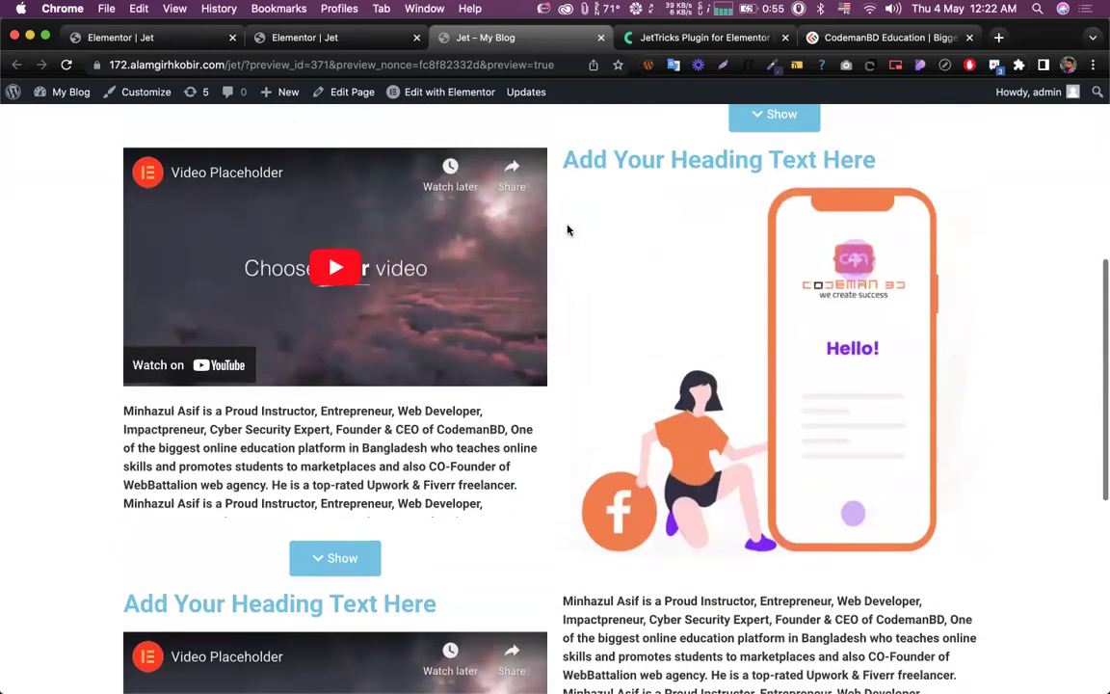
pyautogui.scroll(-10, 567, 229)
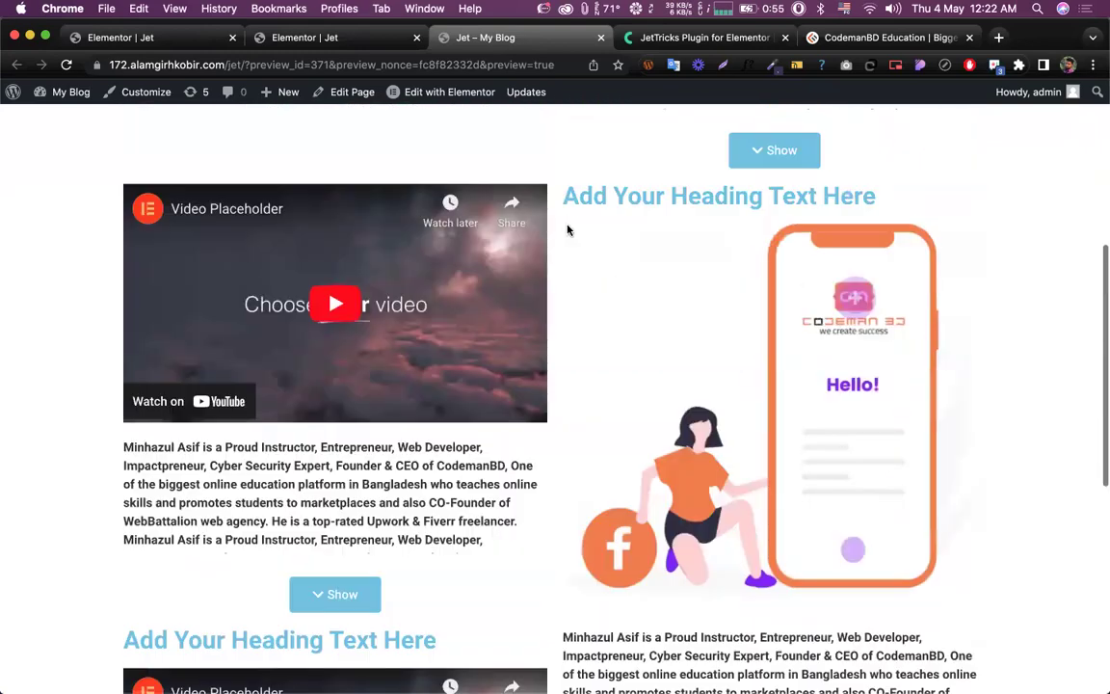
# Step: Return to the Elementor editor and expand, then collapse, the first content section's Unfold text
pyautogui.click(355, 40)
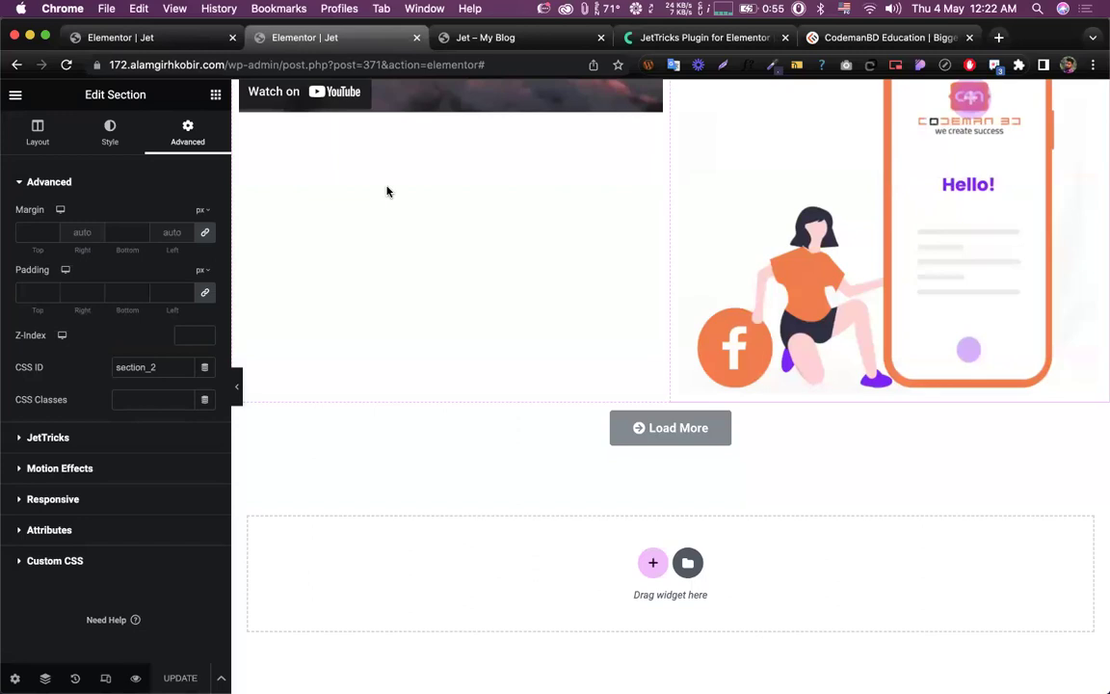
pyautogui.scroll(-8, 672, 213)
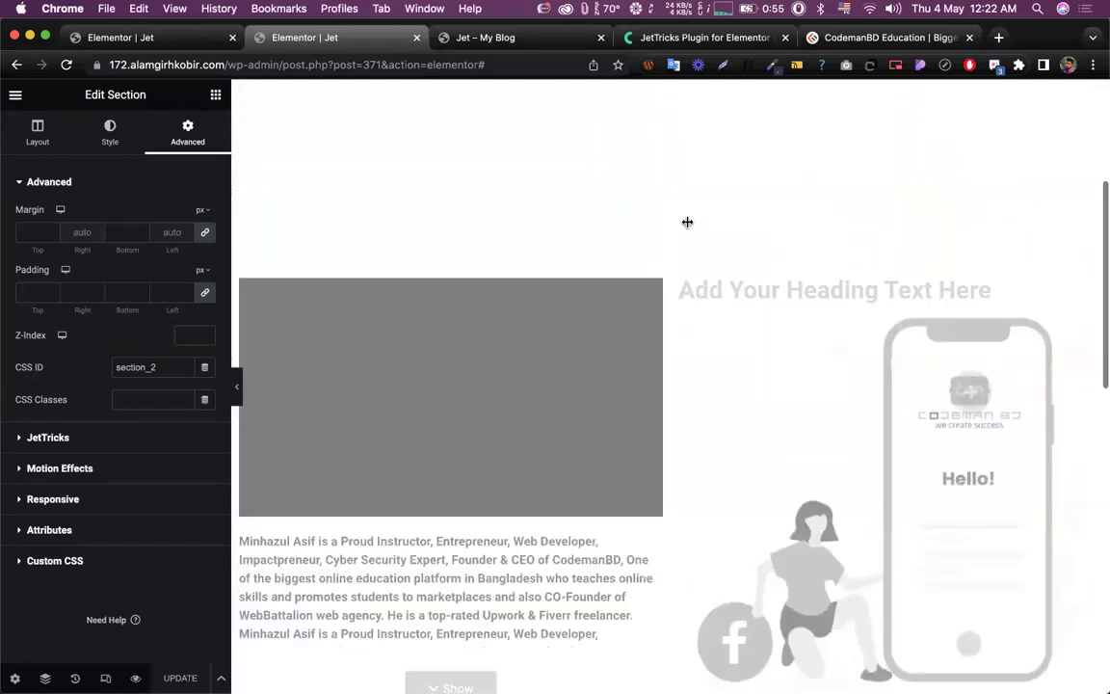
pyautogui.scroll(2, 867, 219)
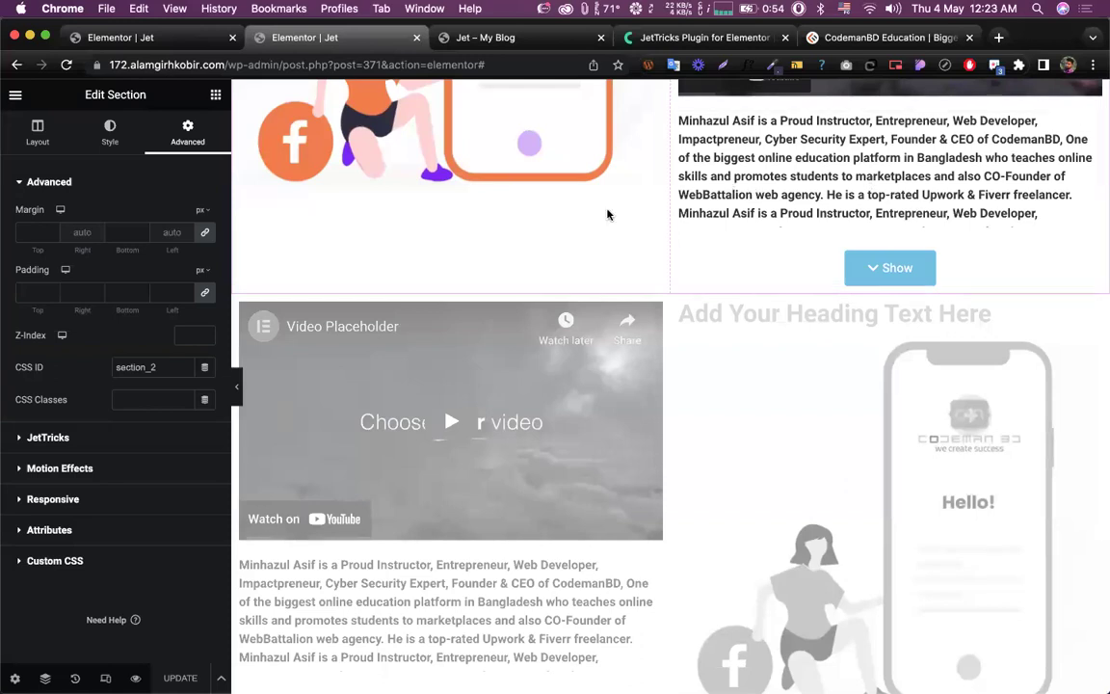
pyautogui.scroll(1, 608, 214)
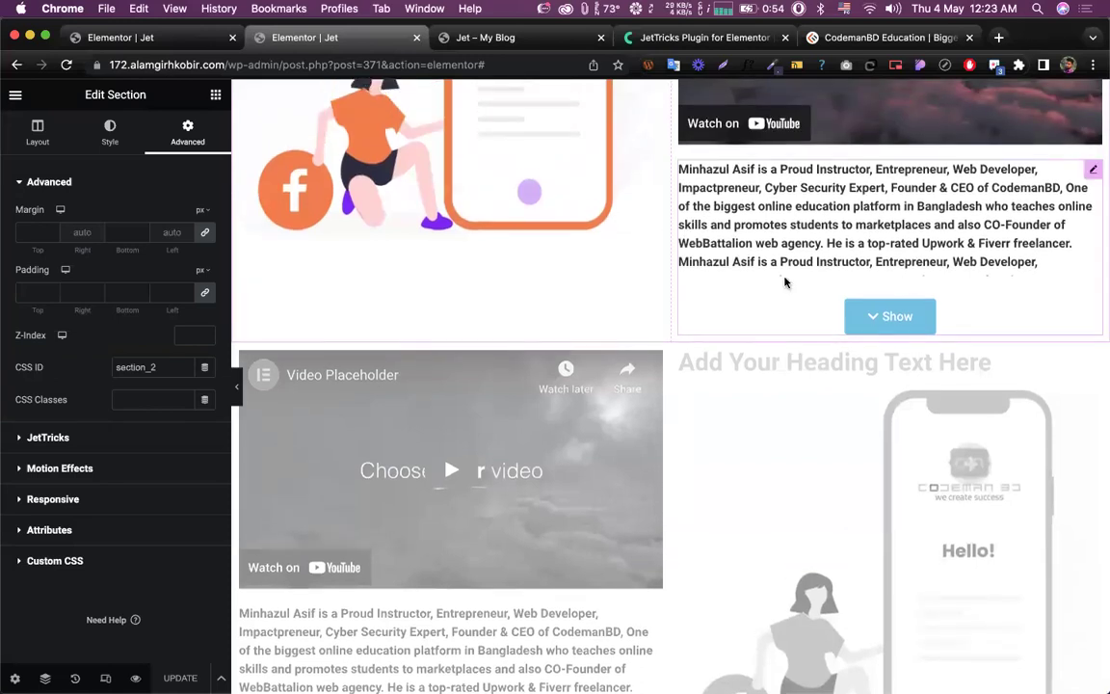
pyautogui.click(879, 319)
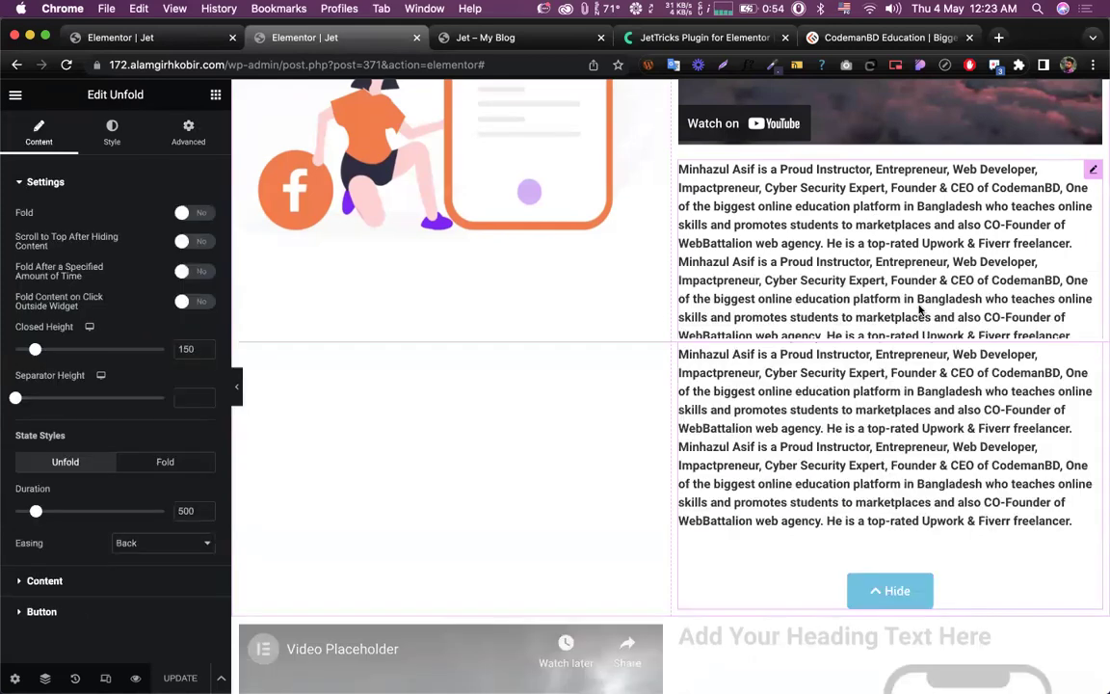
pyautogui.click(896, 575)
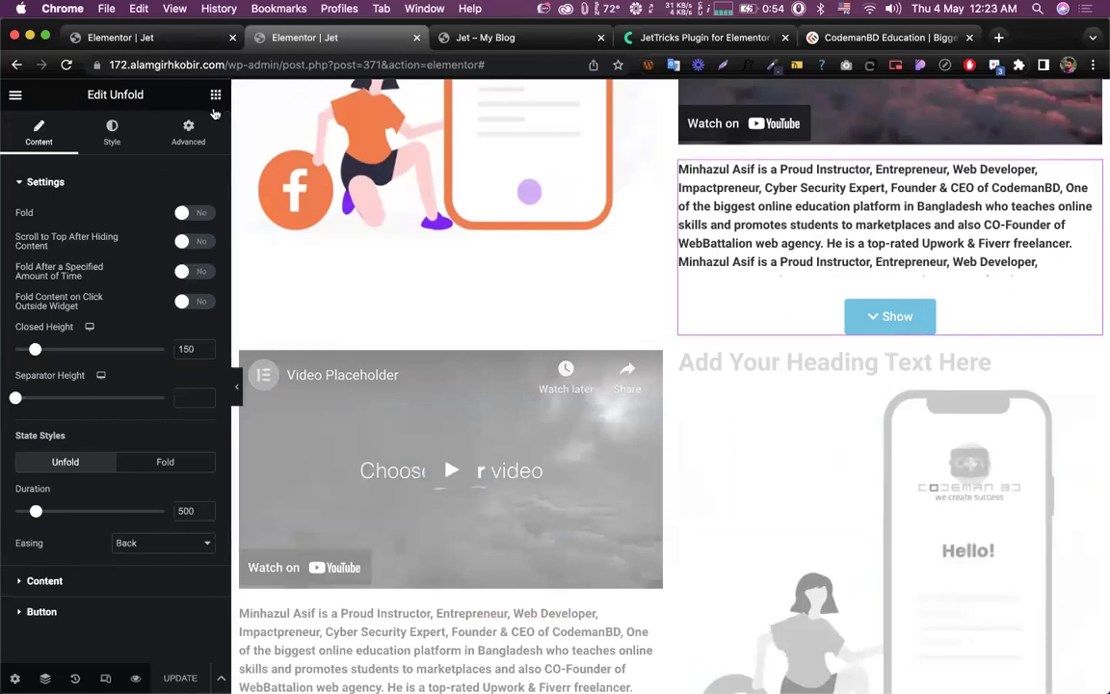
# Step: Add a single-column section below the Load More button and place an Inner Section in it
pyautogui.click(498, 231)
pyautogui.scroll(-4, 498, 234)
pyautogui.scroll(-5, 498, 234)
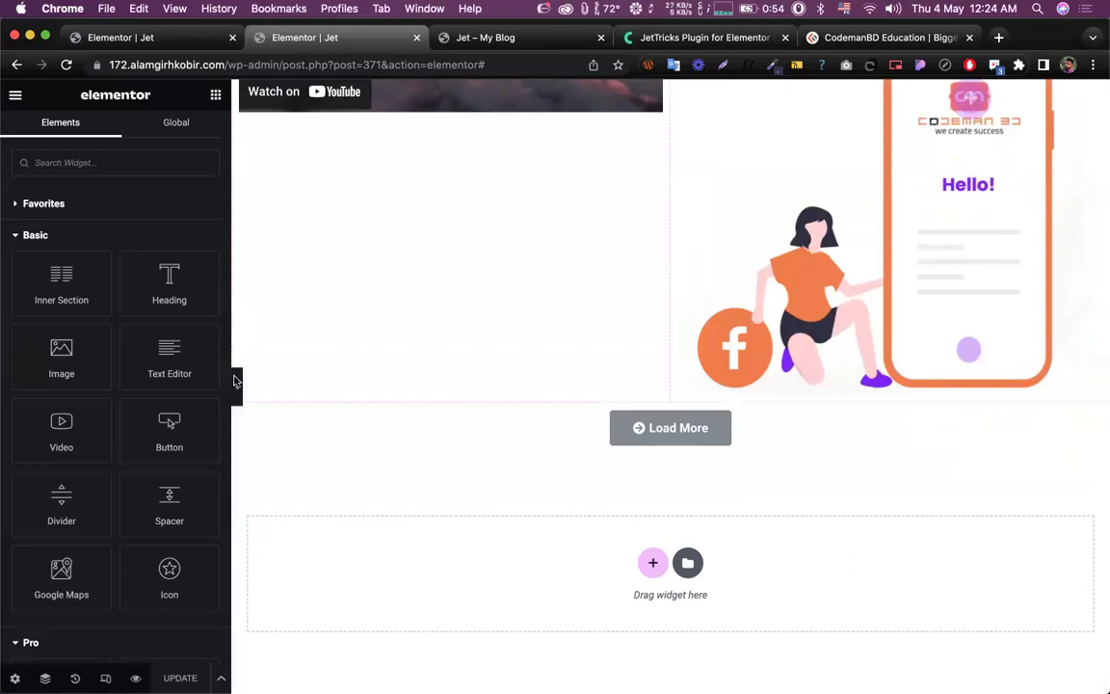
pyautogui.scroll(-3, 125, 335)
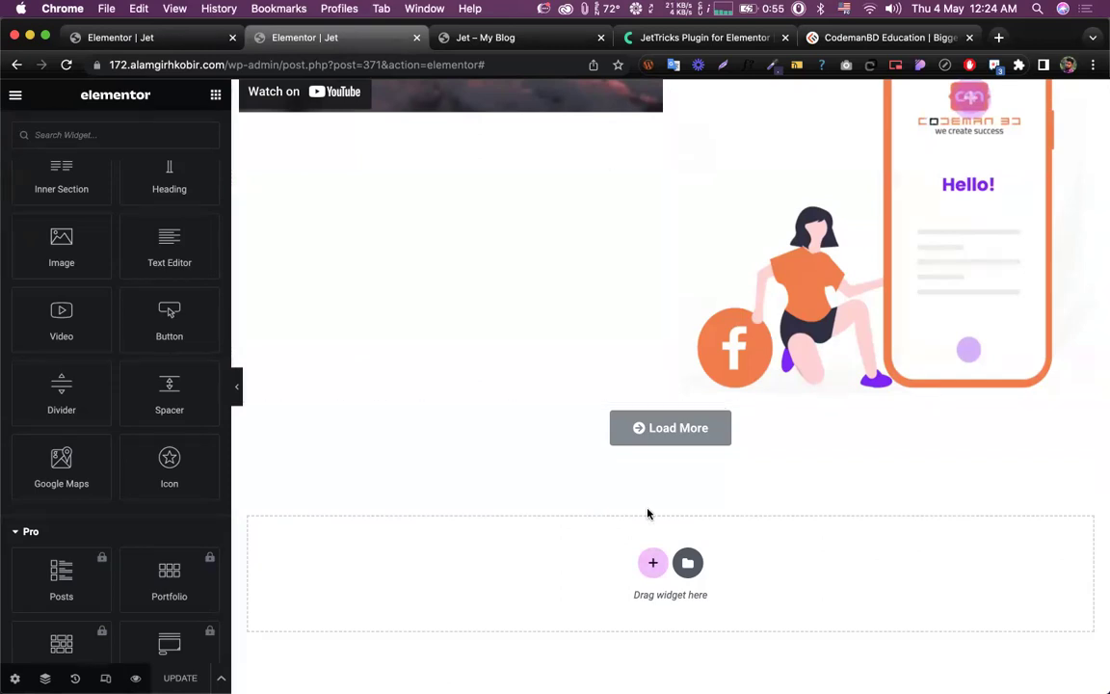
pyautogui.click(650, 565)
pyautogui.scroll(-2, 545, 416)
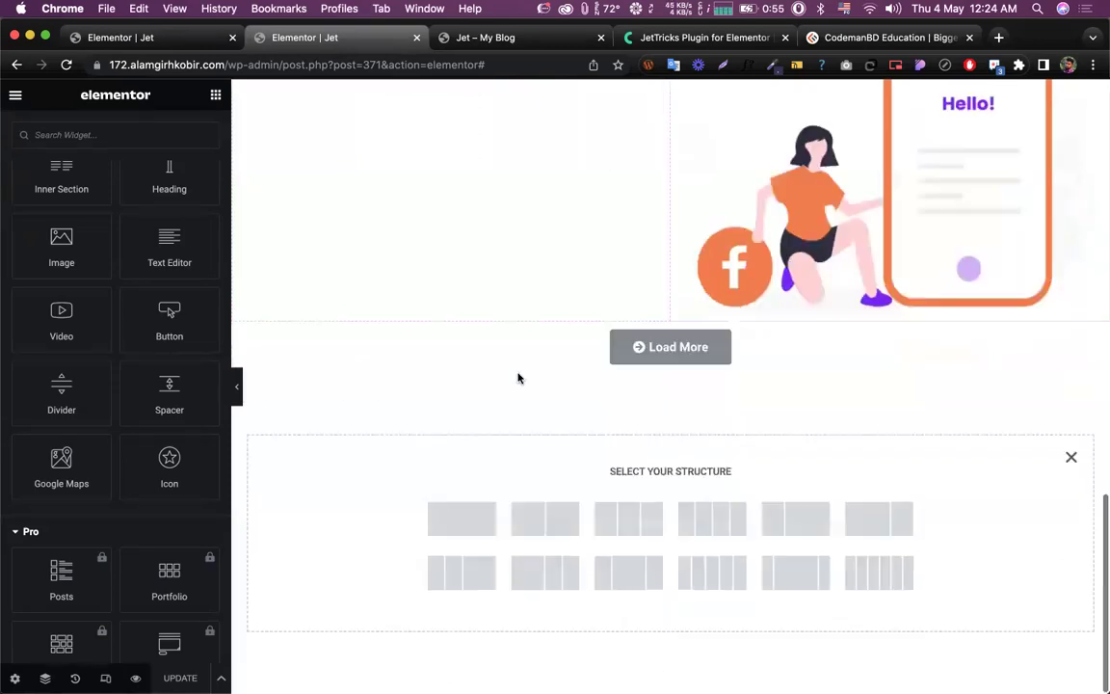
pyautogui.click(468, 533)
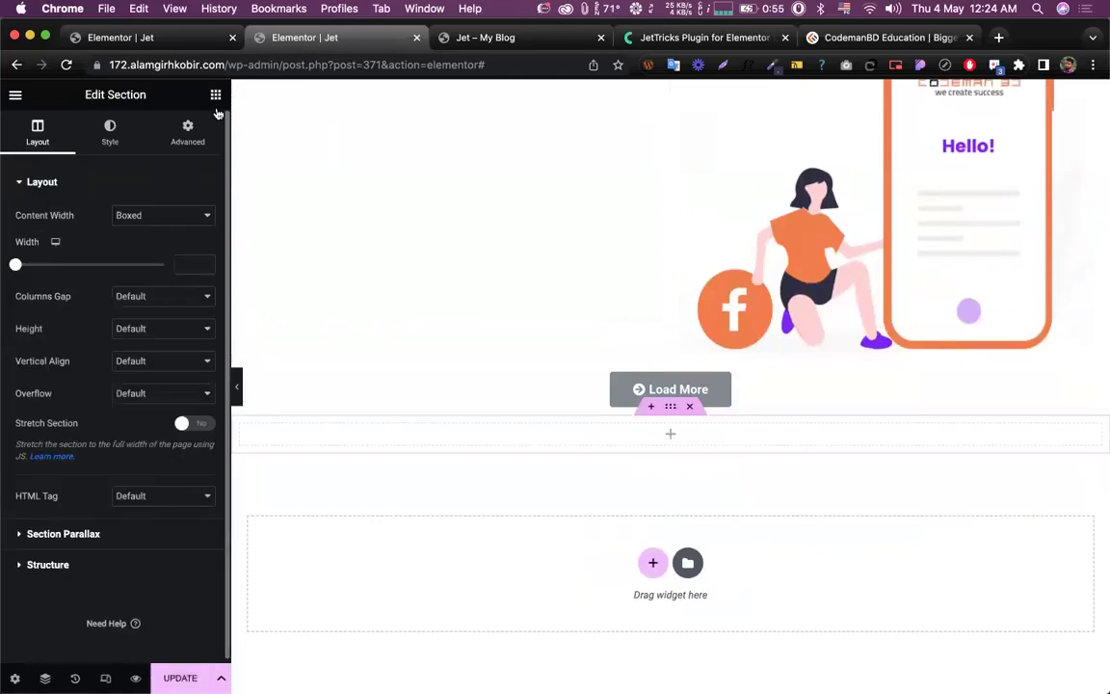
pyautogui.click(216, 94)
pyautogui.moveTo(55, 294); pyautogui.dragTo(678, 443)
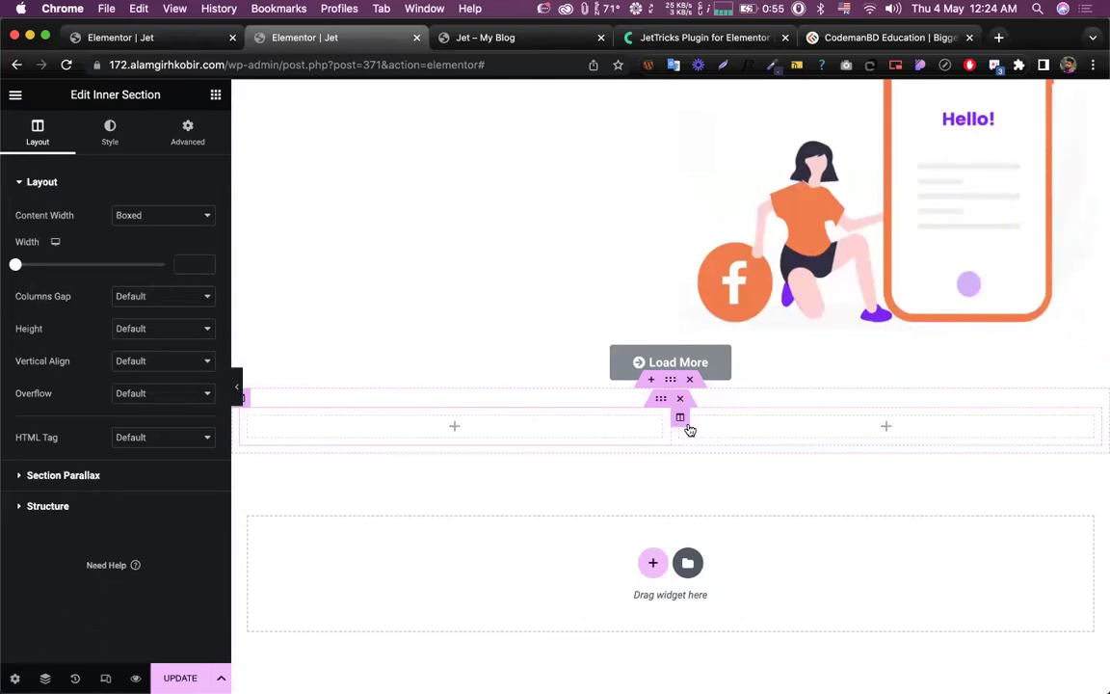
# Step: Switch to the preview page's browser tab and search Google for "iphone"
pyautogui.click(451, 39)
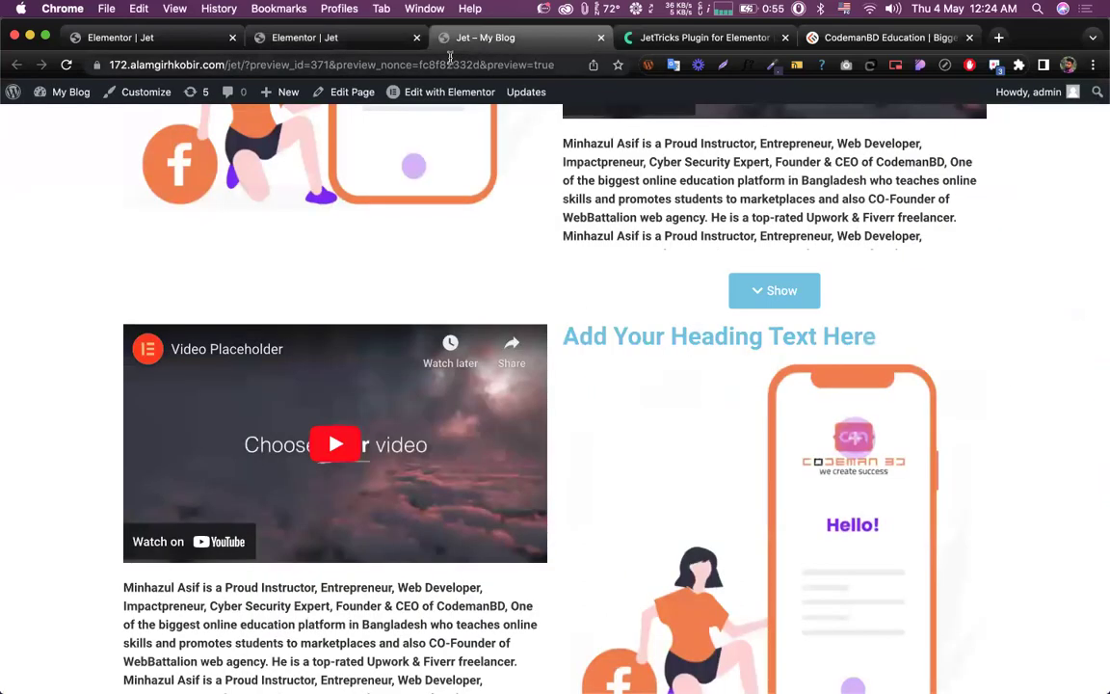
pyautogui.click(462, 60)
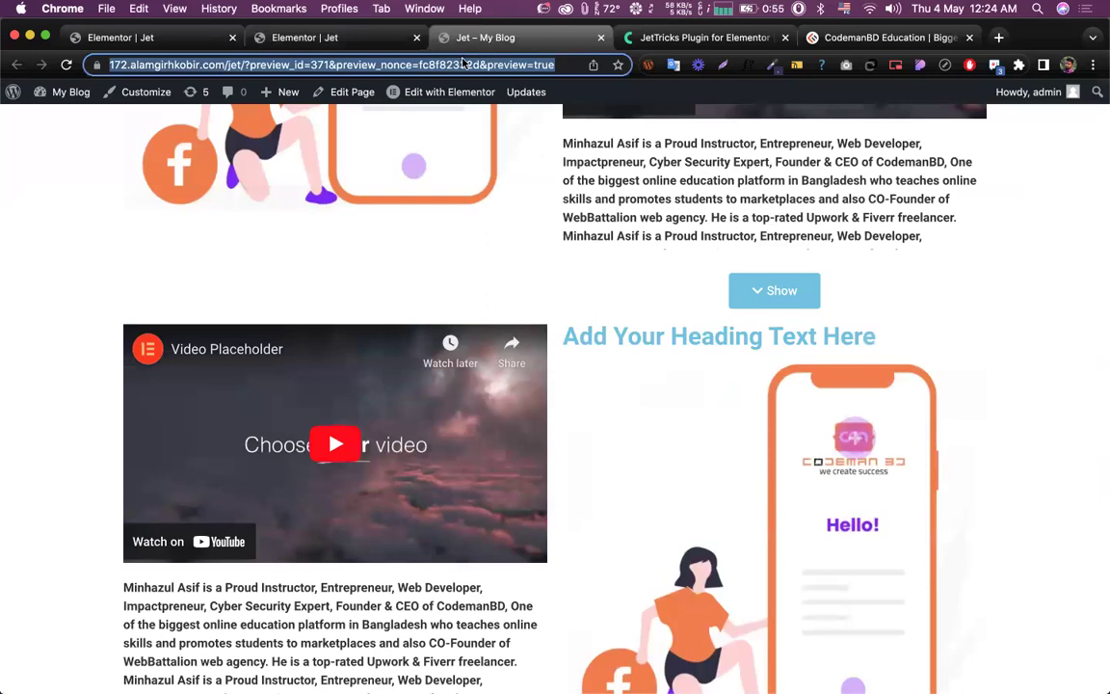
pyautogui.write('iphone')
pyautogui.press('Return')
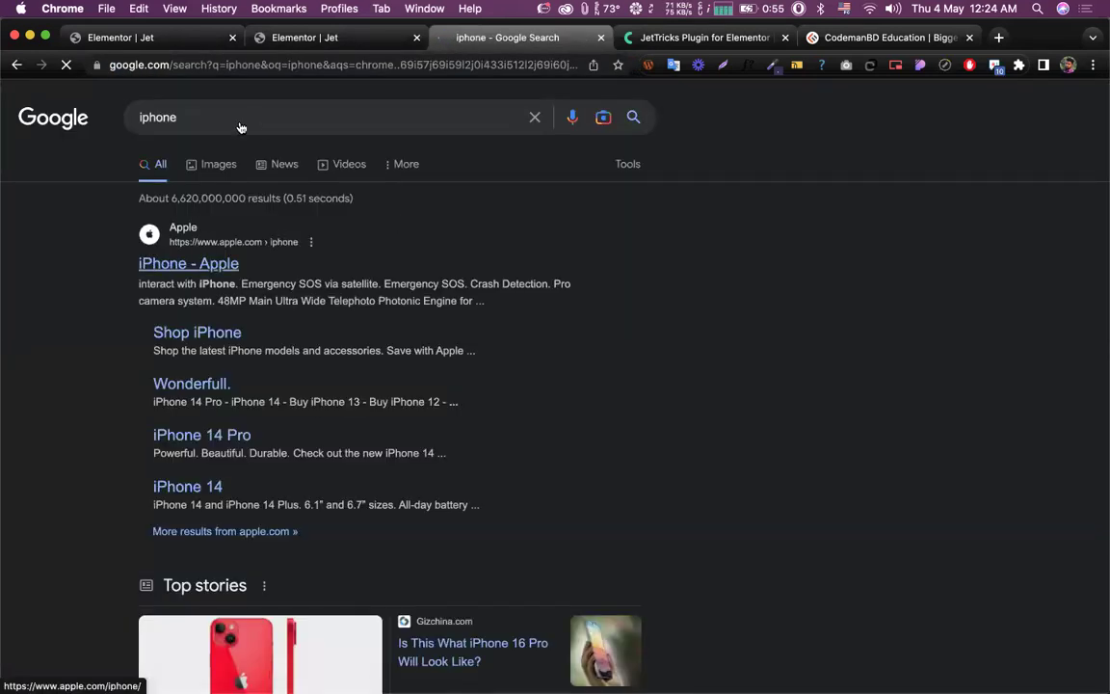
# Step: Search Google for "iphone 13 pro max"
pyautogui.click(238, 130)
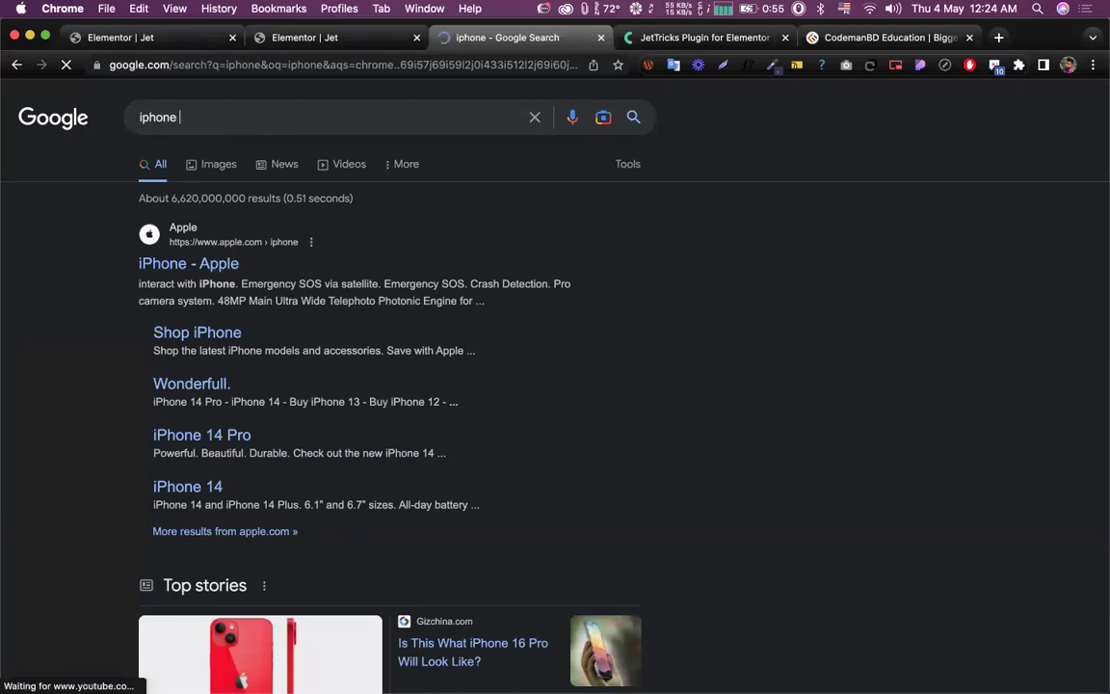
pyautogui.write('12')
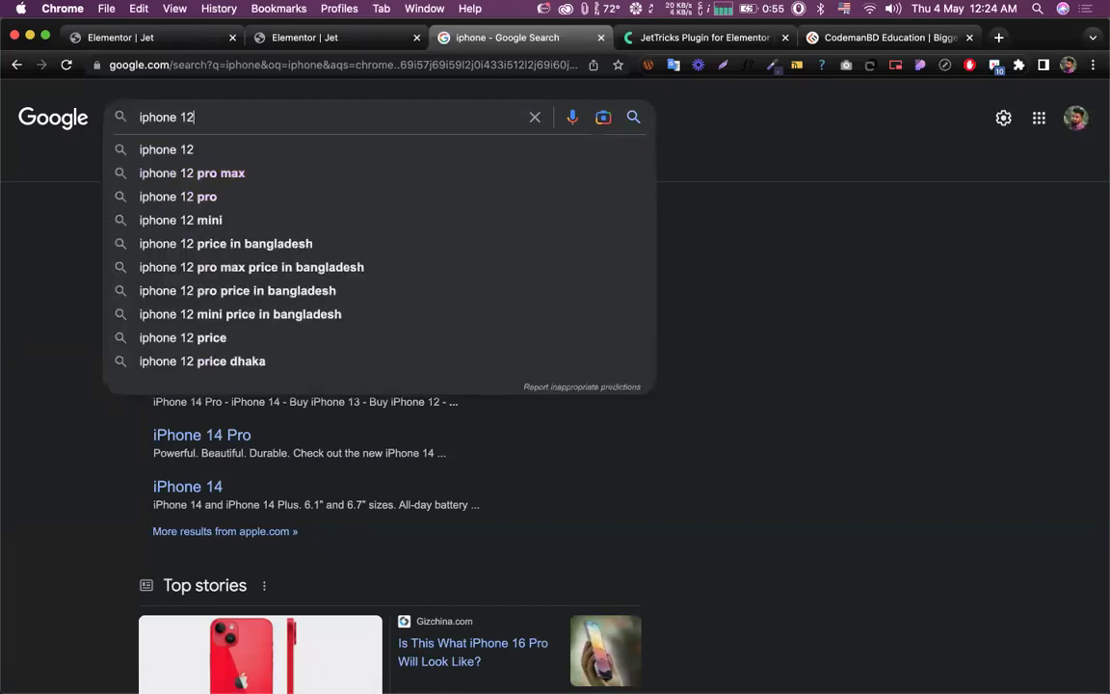
pyautogui.press('BackSpace')
pyautogui.write('3 pro max')
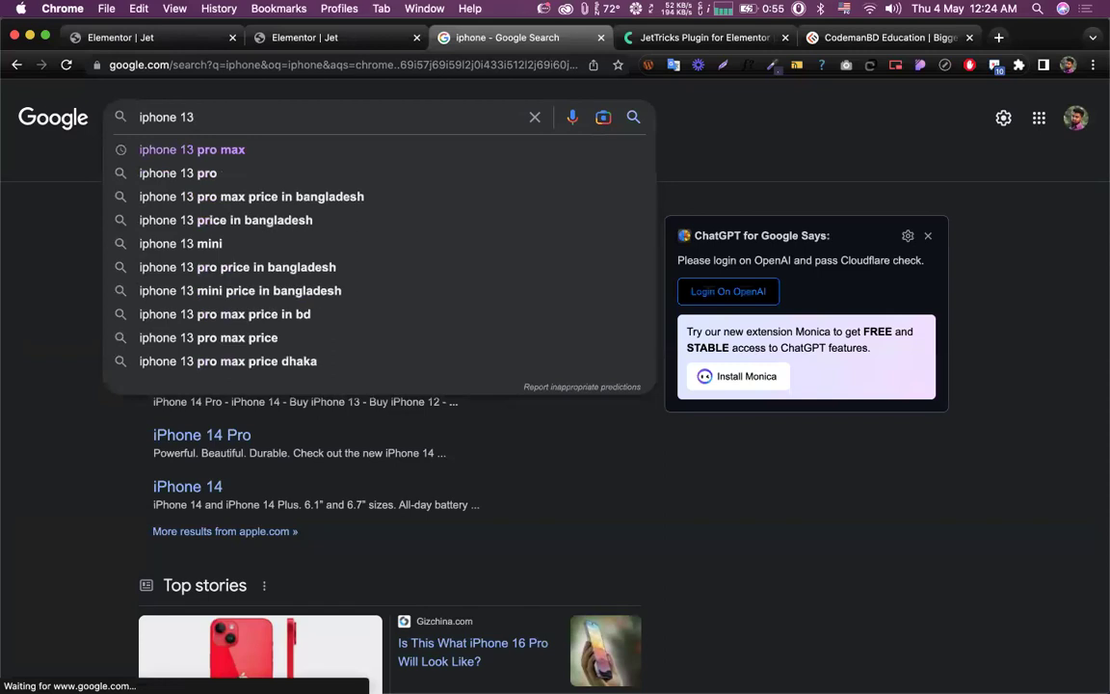
pyautogui.press('Down')
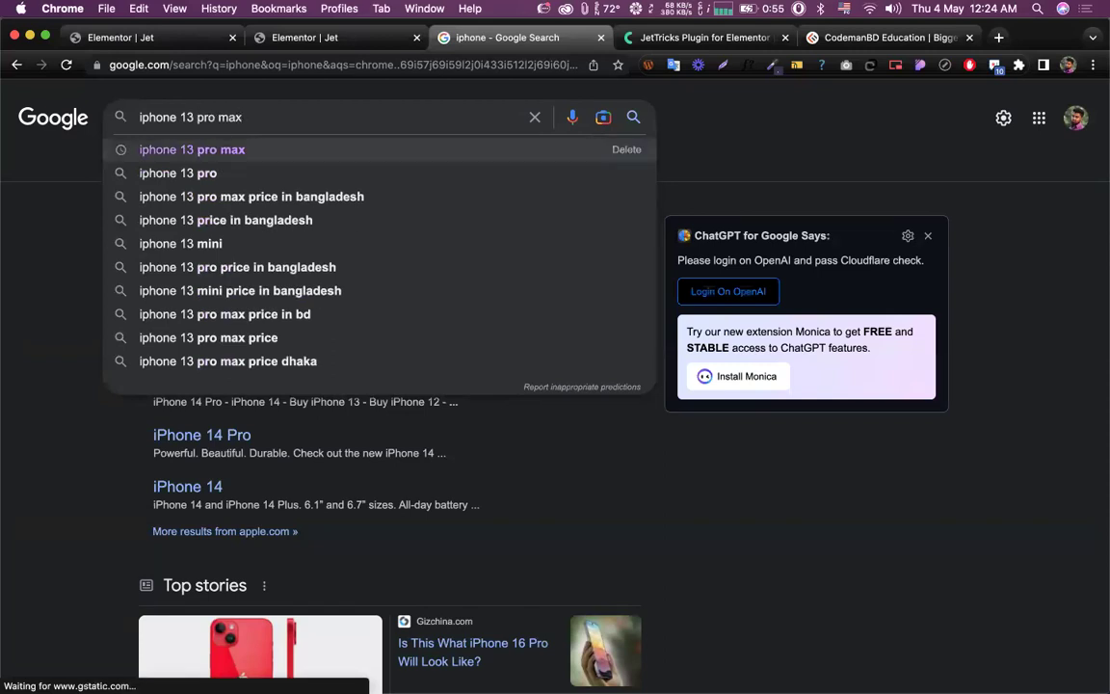
pyautogui.press('Return')
# Step: Duplicate the search results tab and search Google for "iphone 14 pro max" in the copy
pyautogui.rightClick(516, 38)
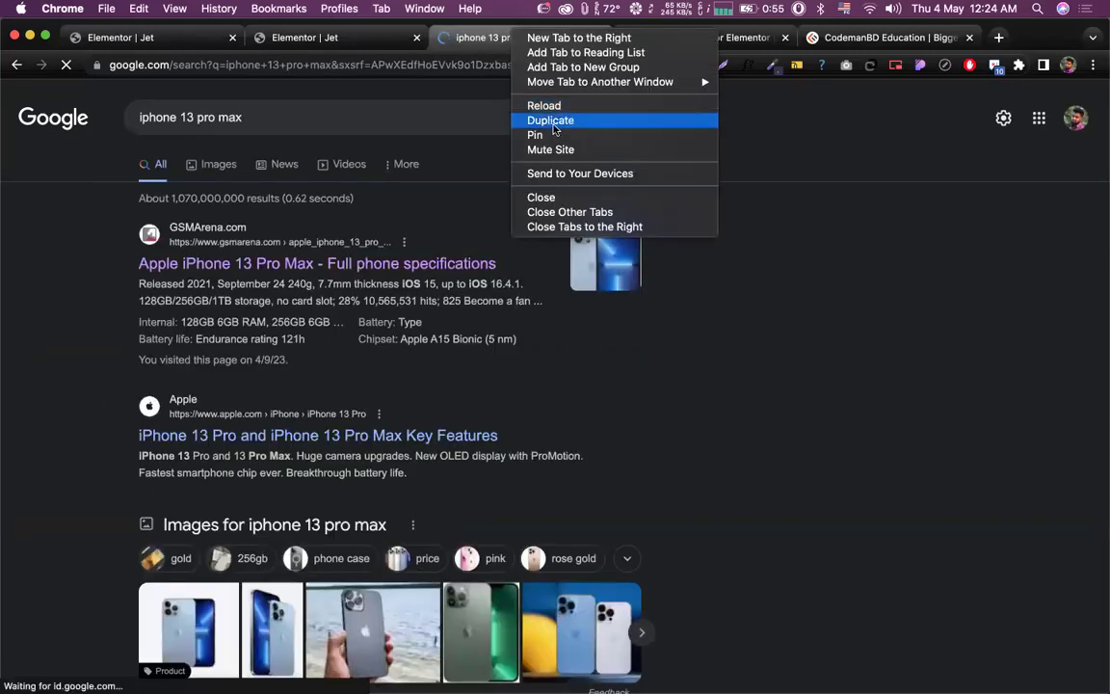
pyautogui.click(551, 121)
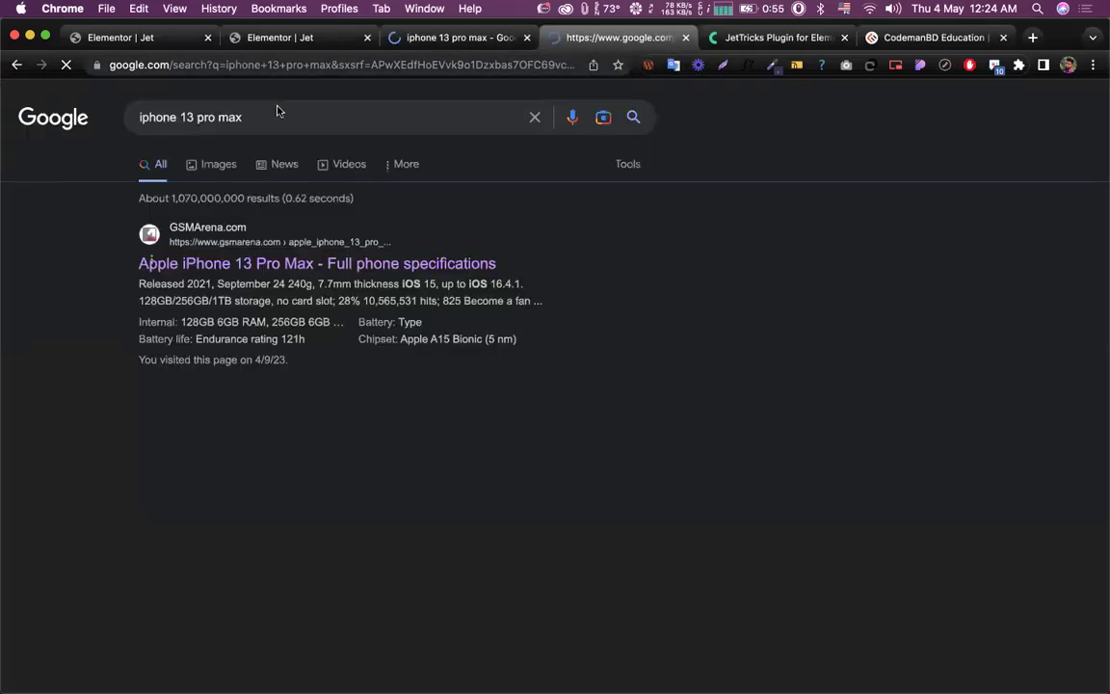
pyautogui.doubleClick(186, 117)
pyautogui.write('14')
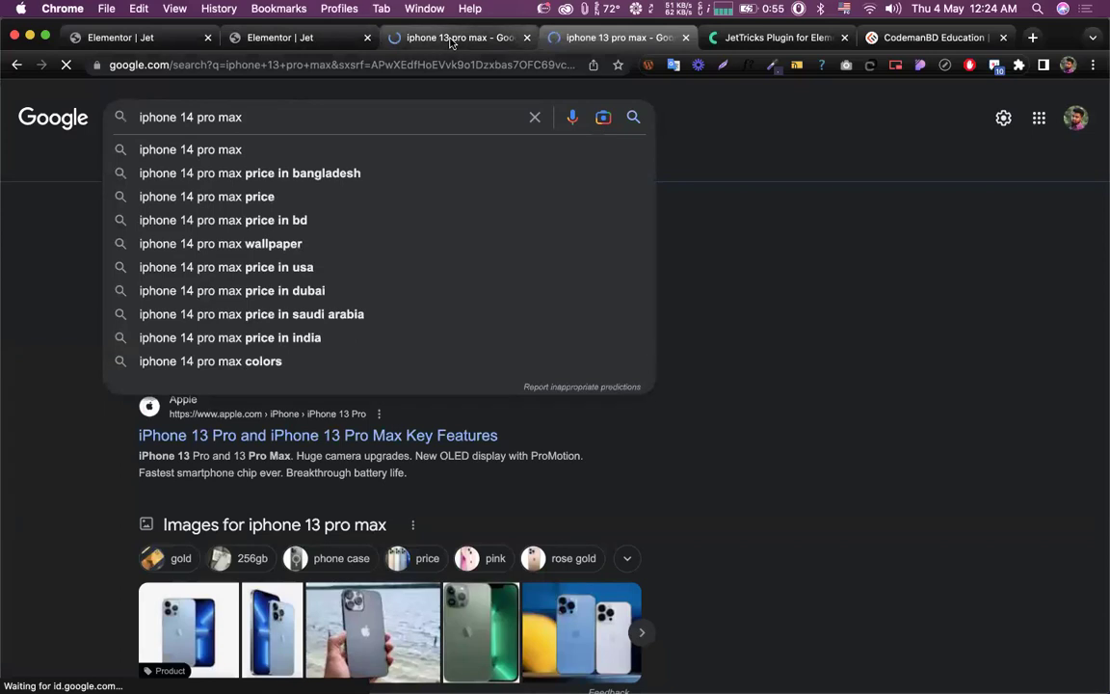
pyautogui.press('Return')
# Step: Open the GSMArena specification pages for the iPhone 13 Pro Max and iPhone 14 Pro Max in their respective tabs
pyautogui.click(450, 39)
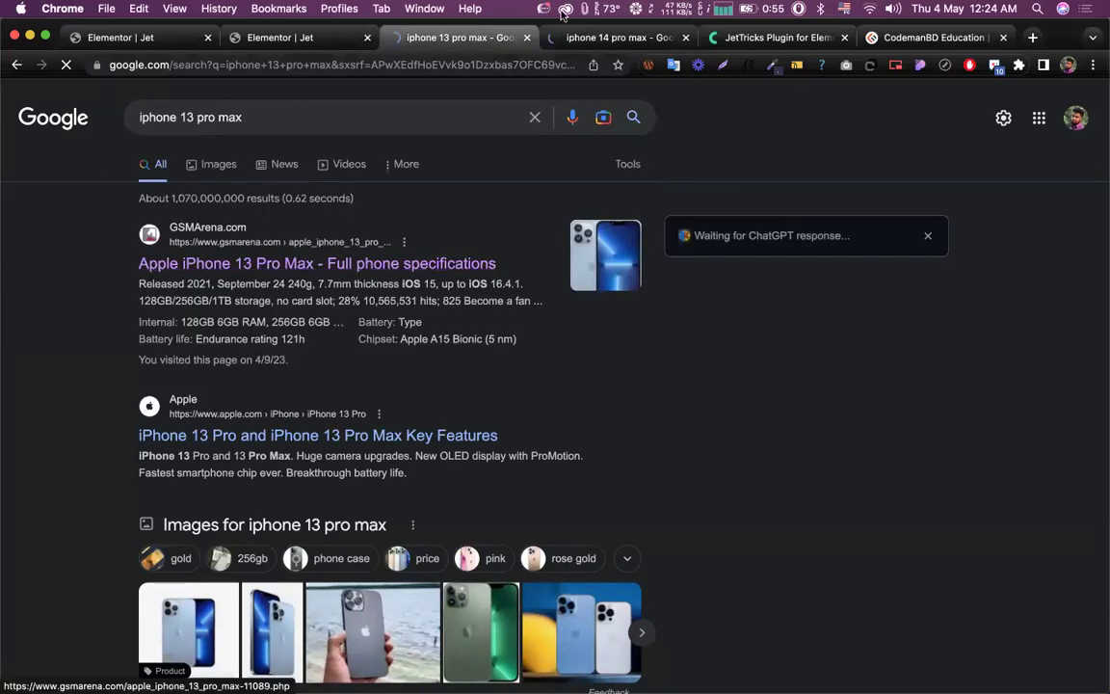
pyautogui.click(588, 38)
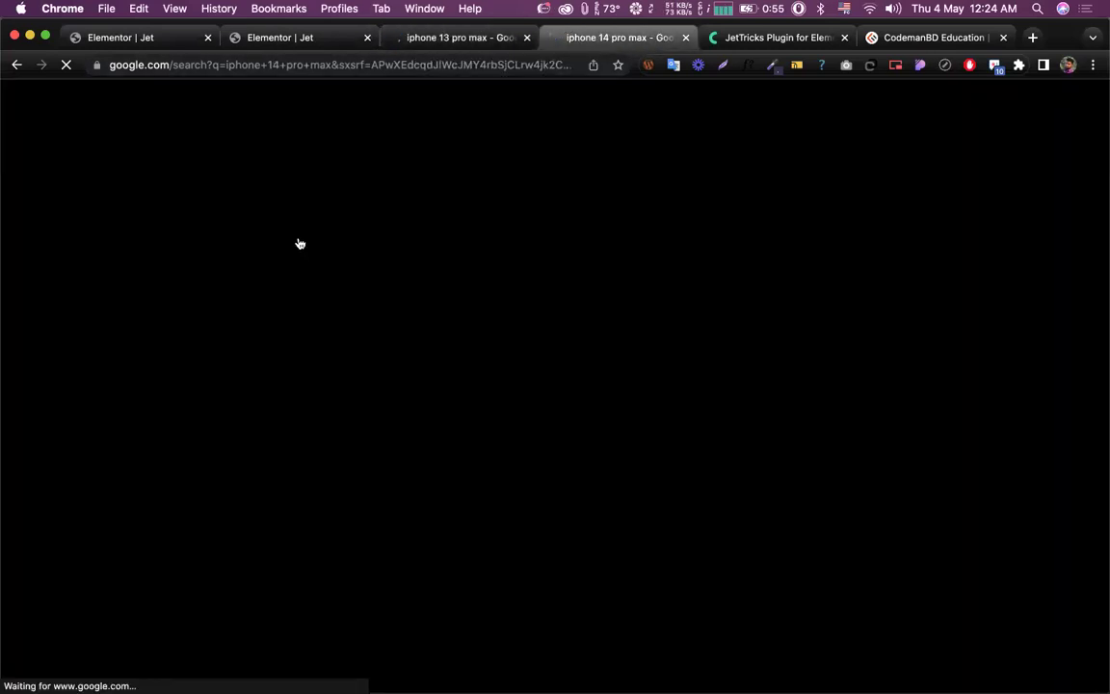
pyautogui.click(433, 40)
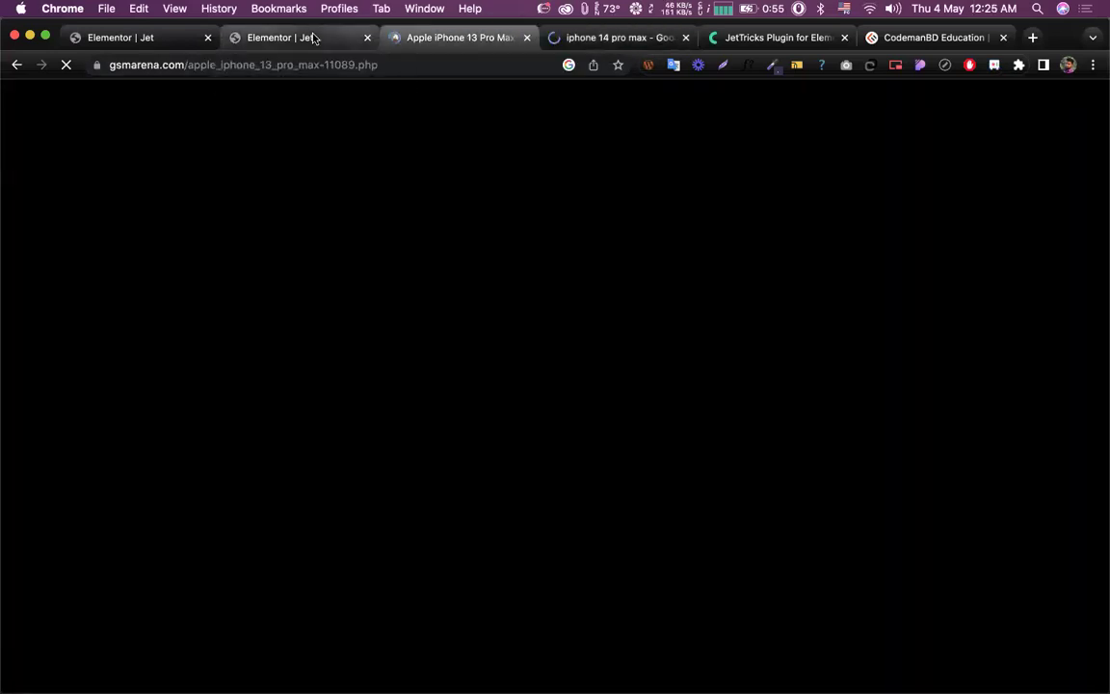
# Step: Return to the Elementor editor, place an Image widget in the Inner Section's first column and open its media library
pyautogui.click(313, 37)
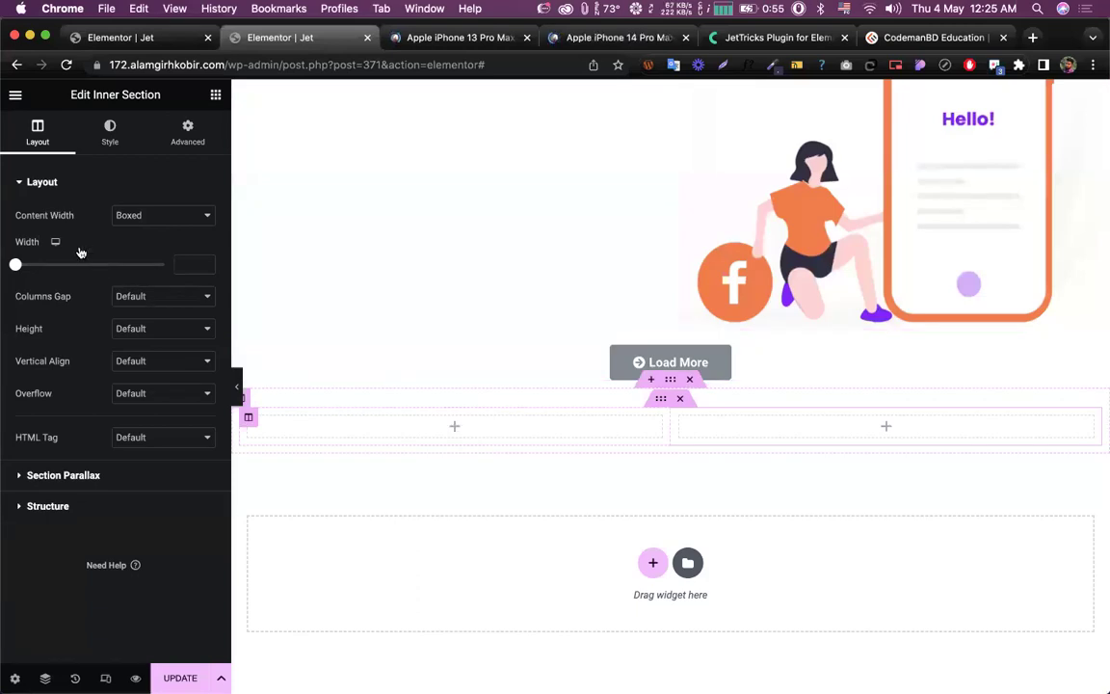
pyautogui.moveTo(62, 351); pyautogui.dragTo(481, 427)
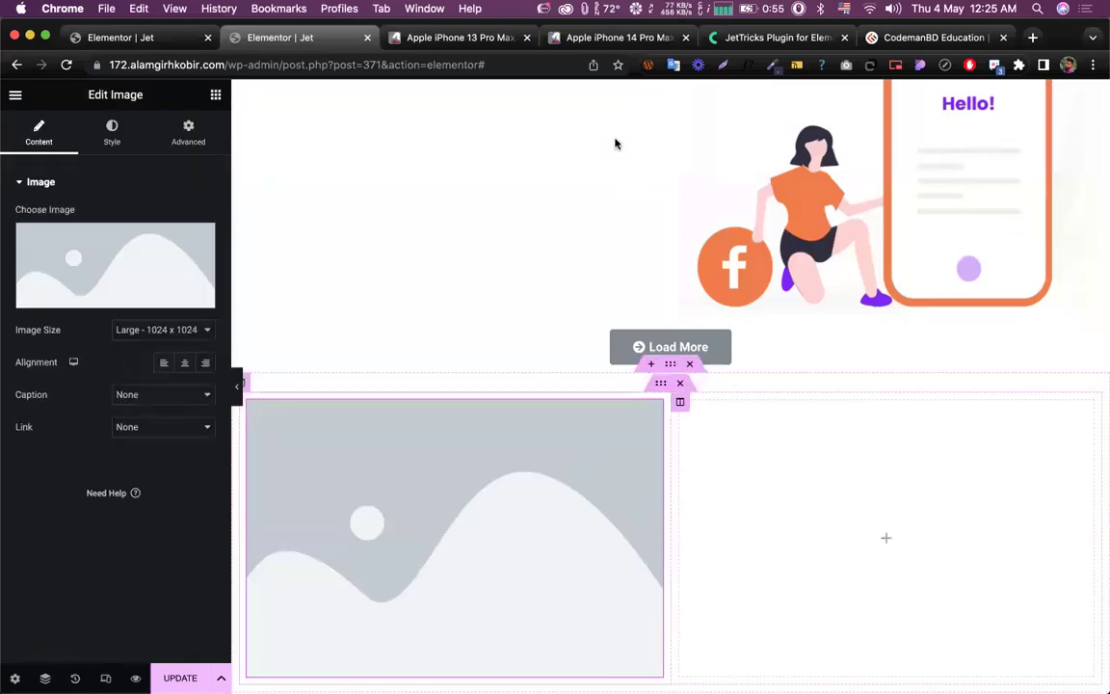
pyautogui.click(128, 230)
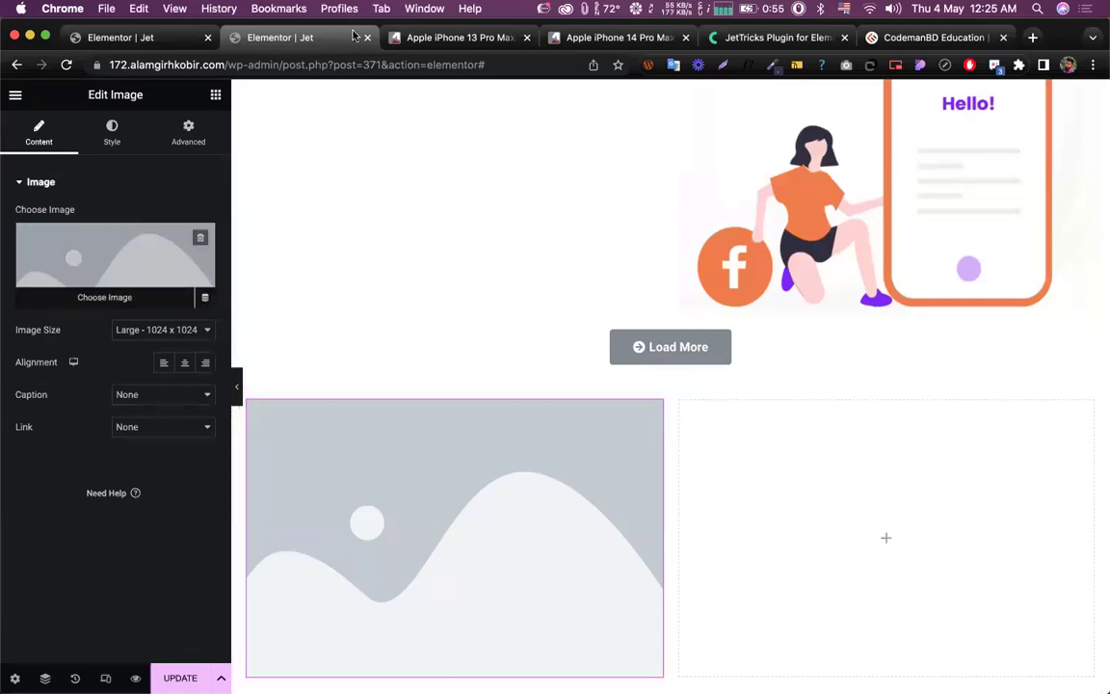
pyautogui.click(453, 39)
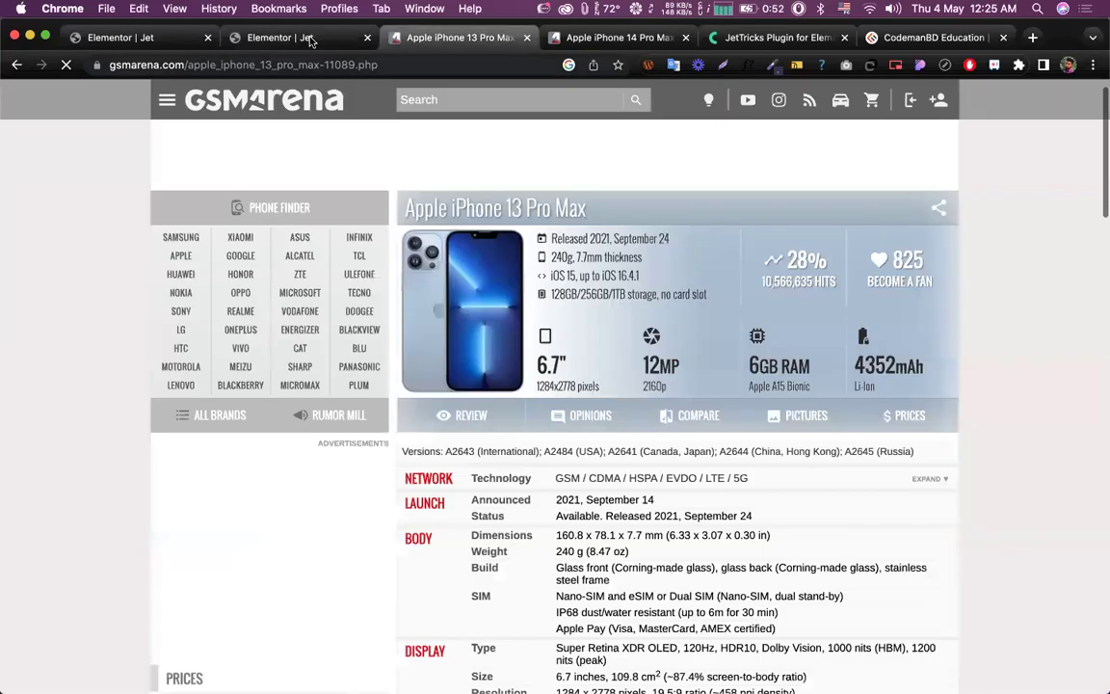
pyautogui.click(310, 41)
# Step: Locate the two iPhone pictures in Finder's Downloads folder and return to the desktop showing the Insert Media dialog
pyautogui.moveTo(404, 675)
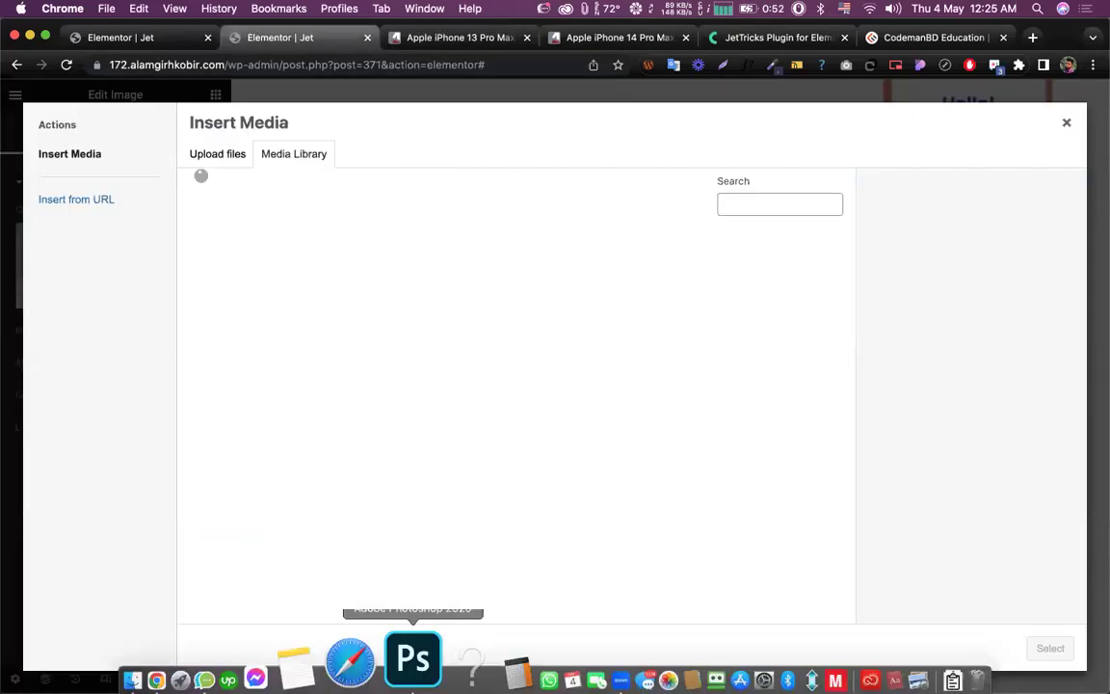
pyautogui.click(198, 655)
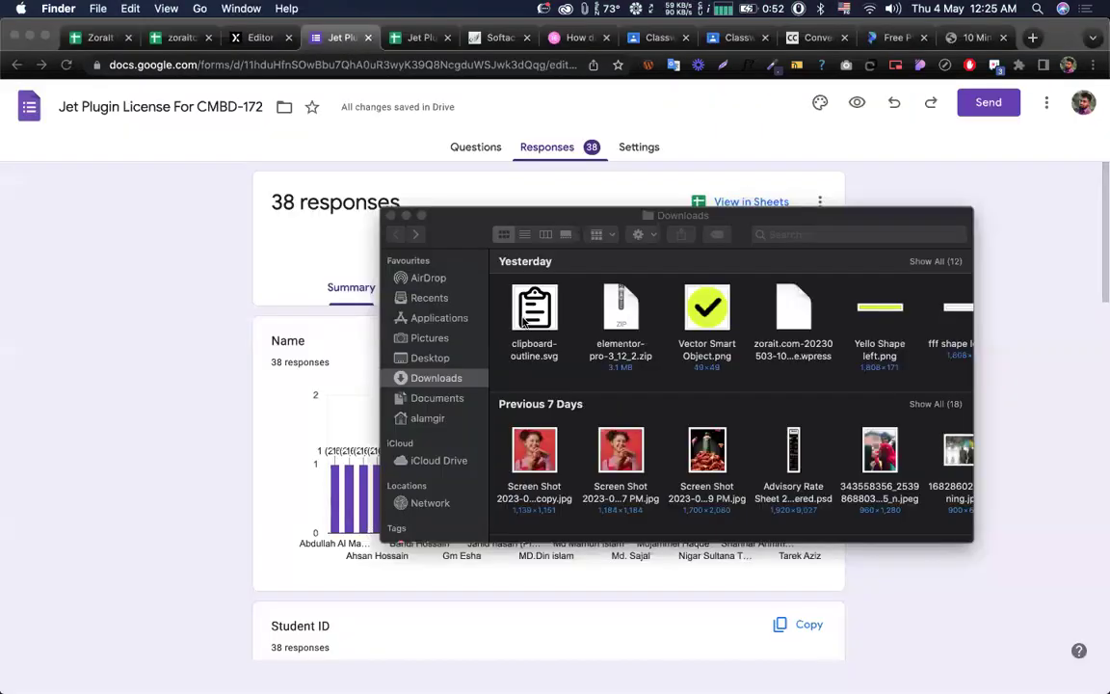
pyautogui.hscroll(3, 627, 395)
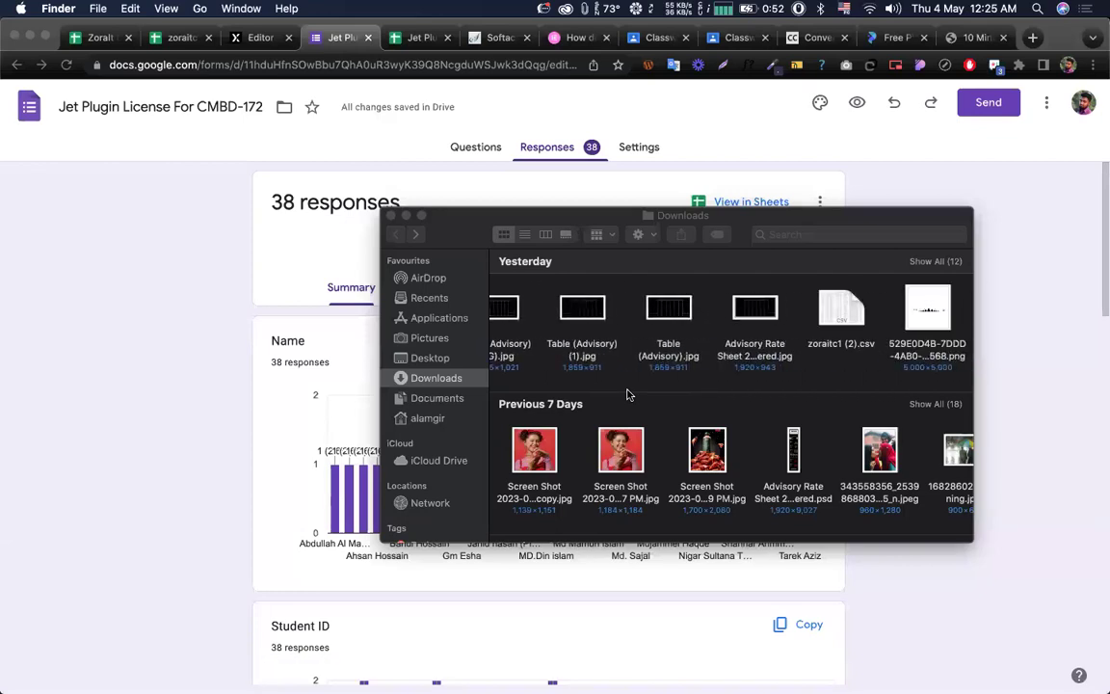
pyautogui.scroll(-2, 699, 396)
pyautogui.hscroll(3, 700, 398)
pyautogui.hscroll(3, 700, 398)
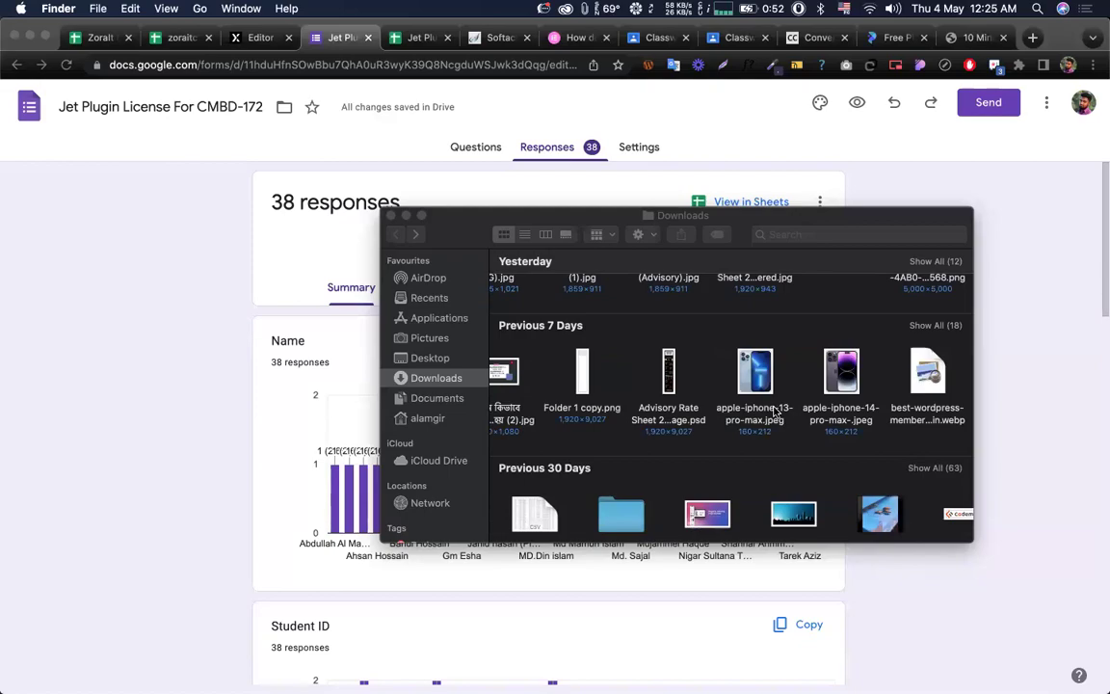
pyautogui.hotkey('ctrl', 'Up')
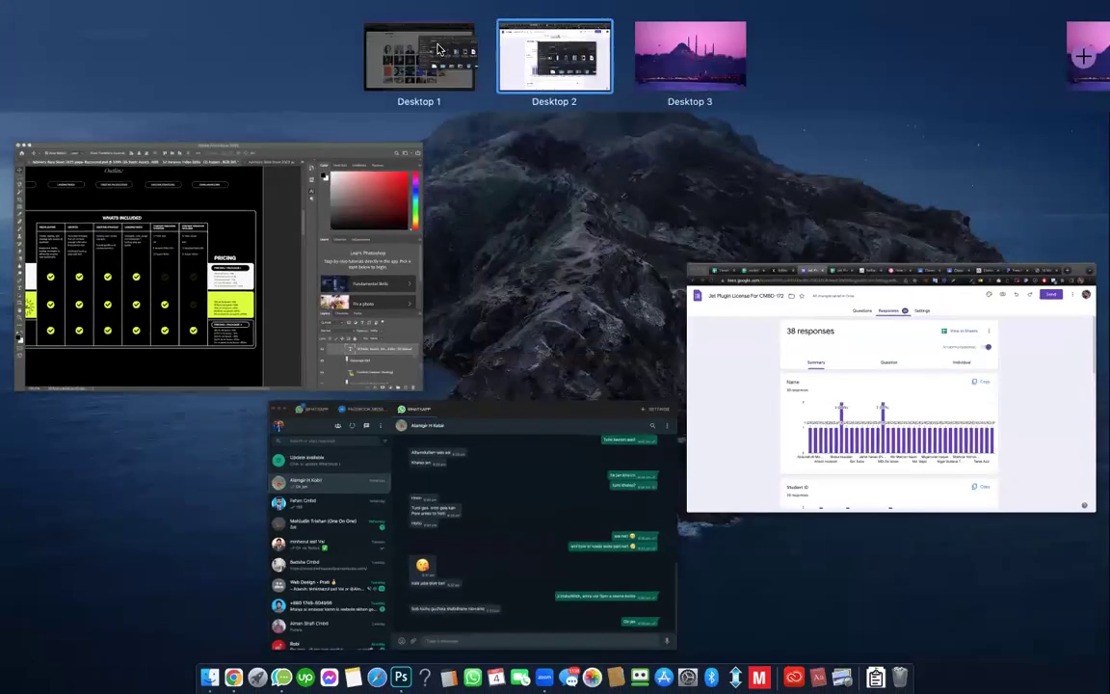
pyautogui.click(419, 56)
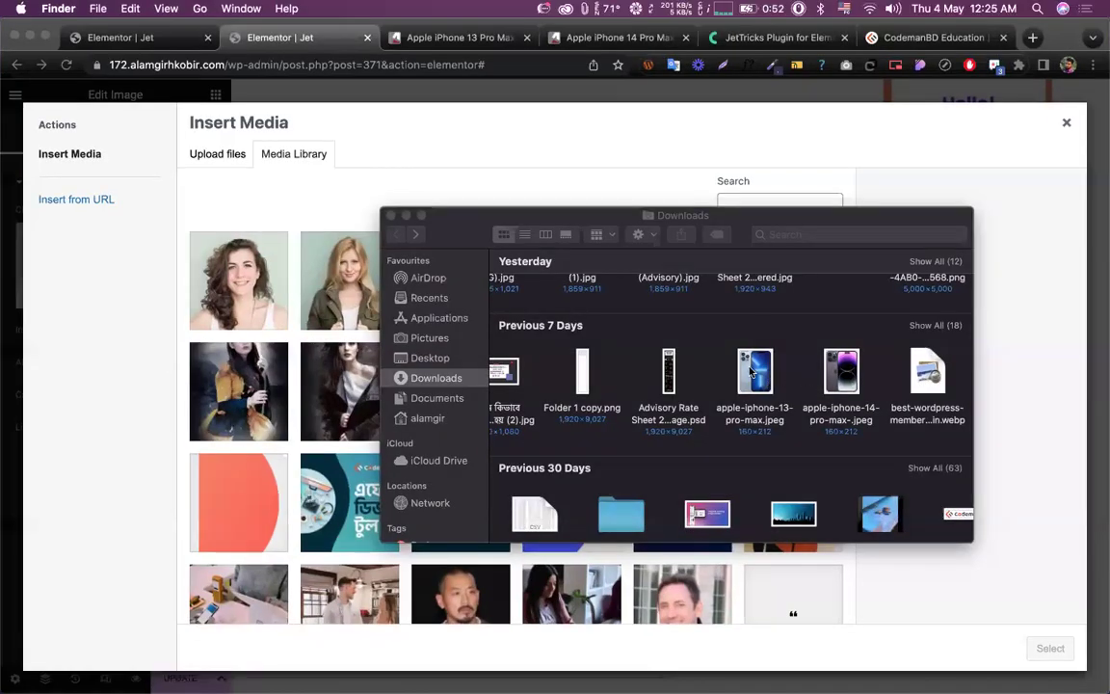
# Step: Upload apple-iphone-13-pro-max.jpeg and apple-iphone-14-pro-max-.jpeg to the media library and insert the iPhone 14 picture
pyautogui.moveTo(749, 371); pyautogui.dragTo(265, 429)
pyautogui.hotkey('ctrl', 'Up')
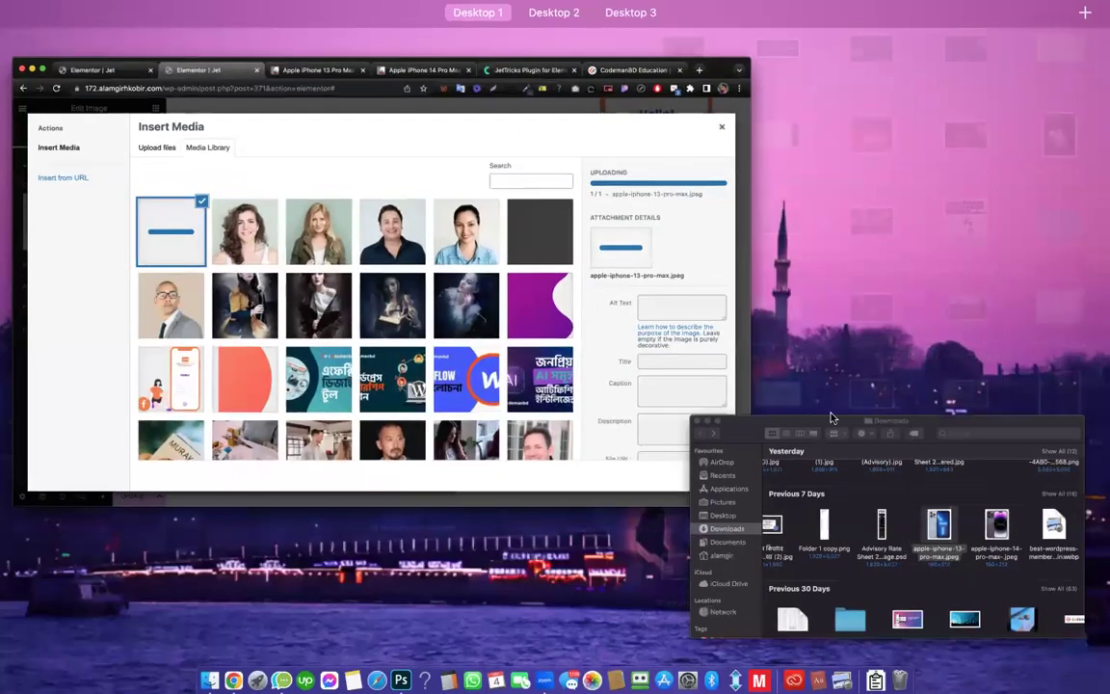
pyautogui.click(832, 418)
pyautogui.moveTo(843, 369); pyautogui.dragTo(330, 306)
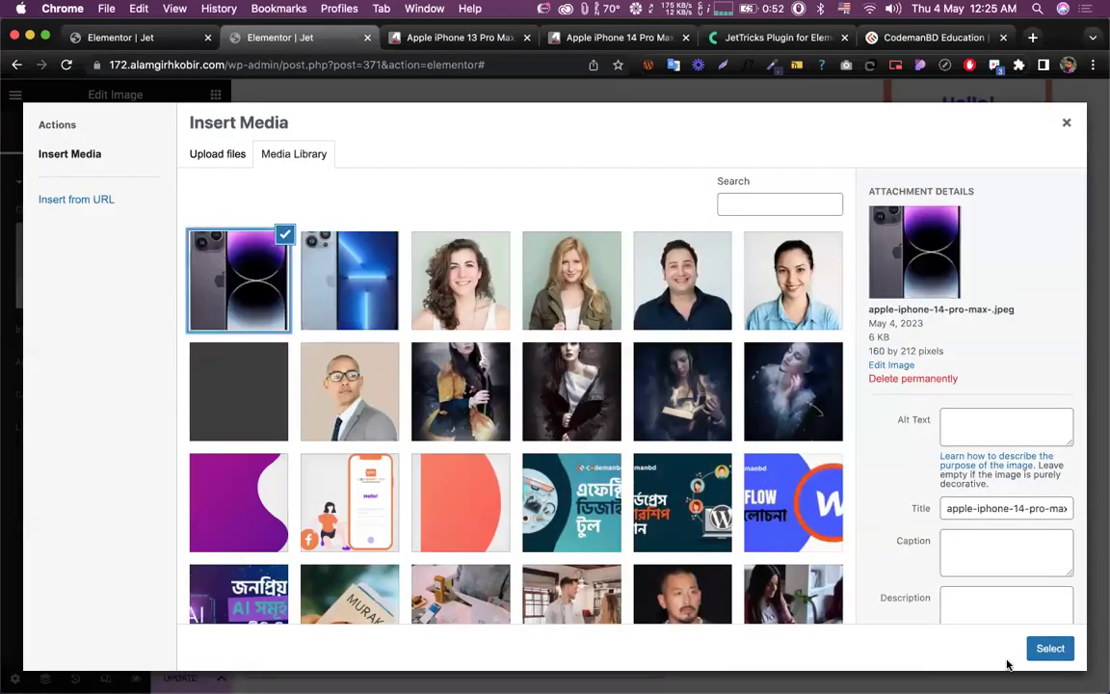
pyautogui.click(1049, 648)
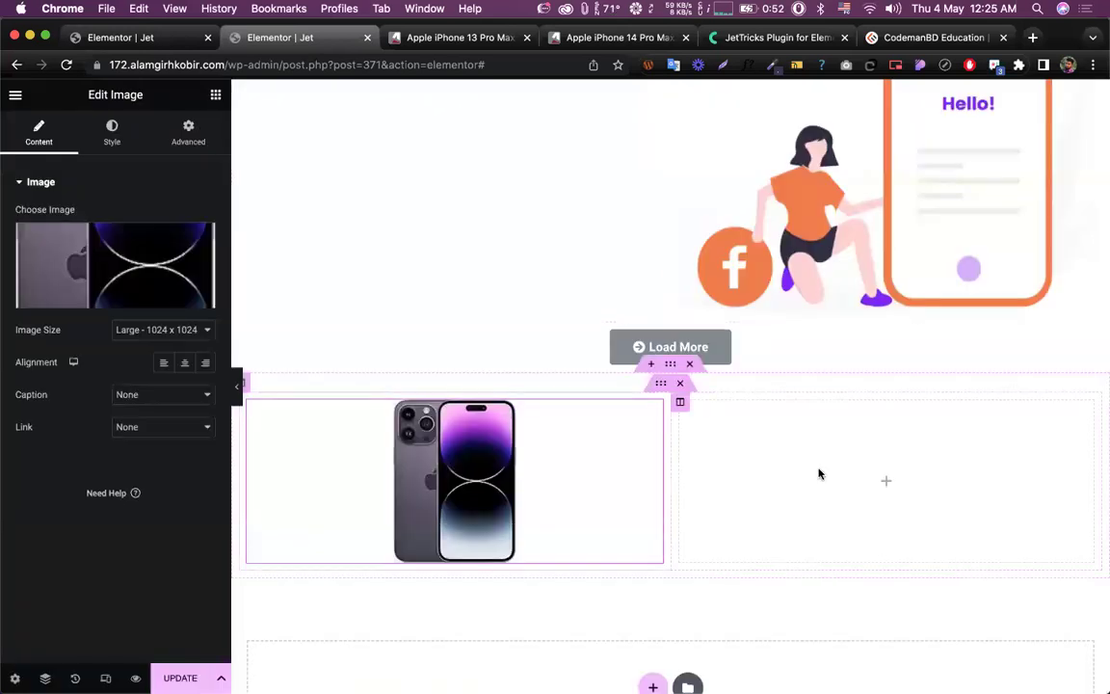
# Step: Place a Text Editor widget in the Inner Section's second column, beside the phone image
pyautogui.click(819, 473)
pyautogui.scroll(-2, 157, 421)
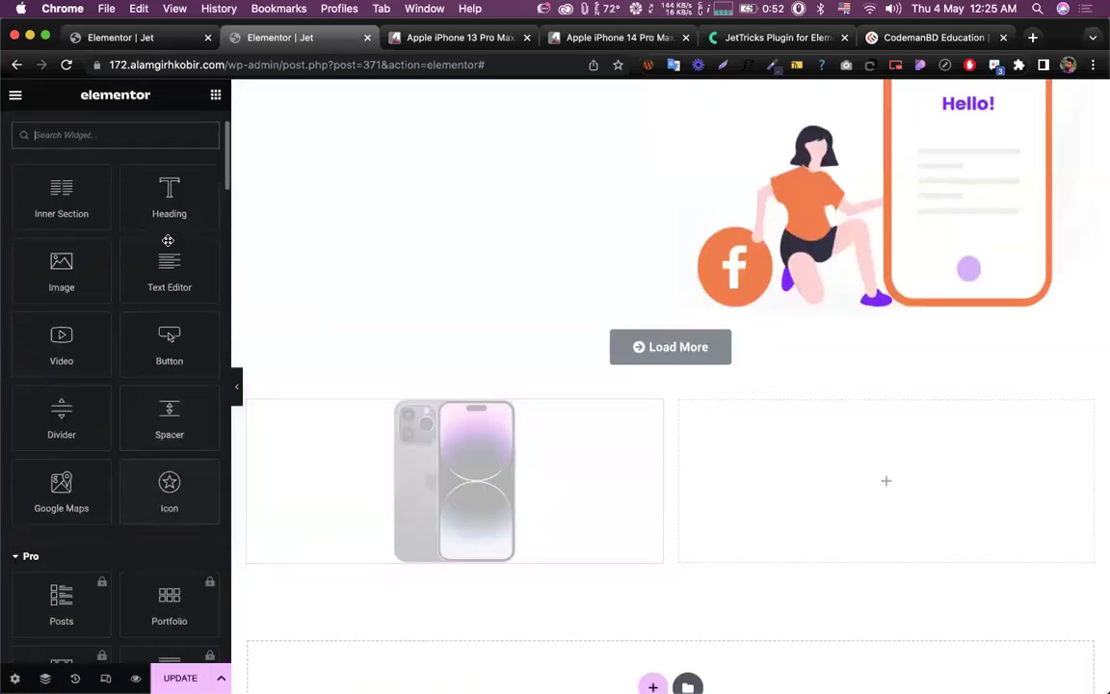
pyautogui.moveTo(166, 265); pyautogui.dragTo(742, 540)
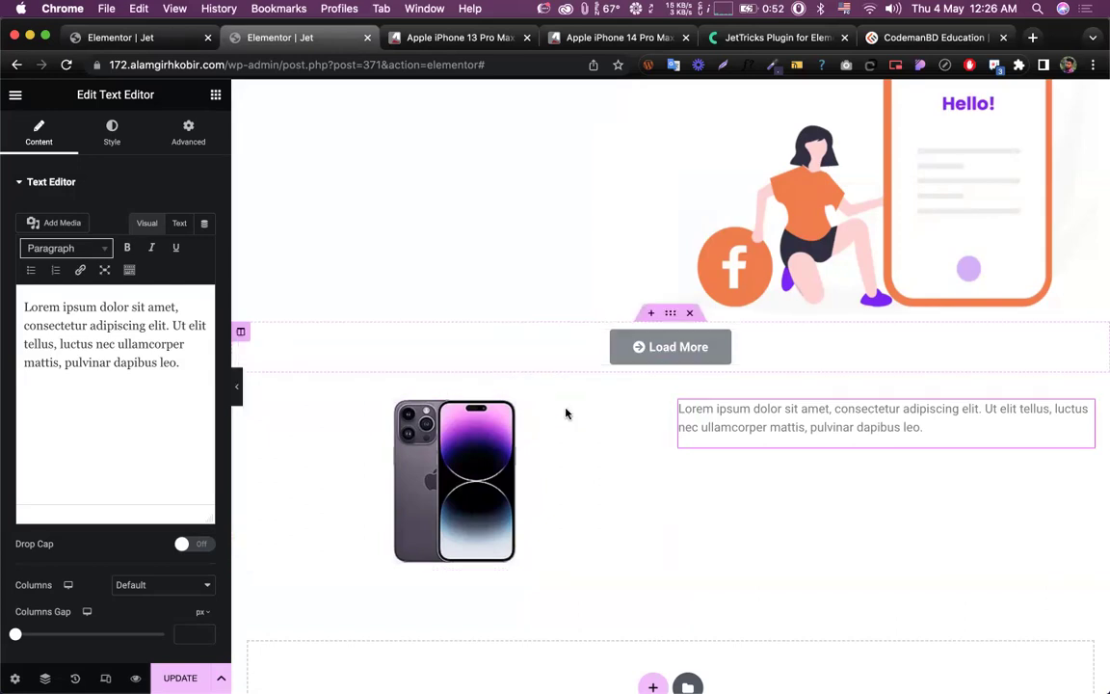
# Step: Add a two-column section below the phone section
pyautogui.scroll(-3, 573, 417)
pyautogui.click(651, 561)
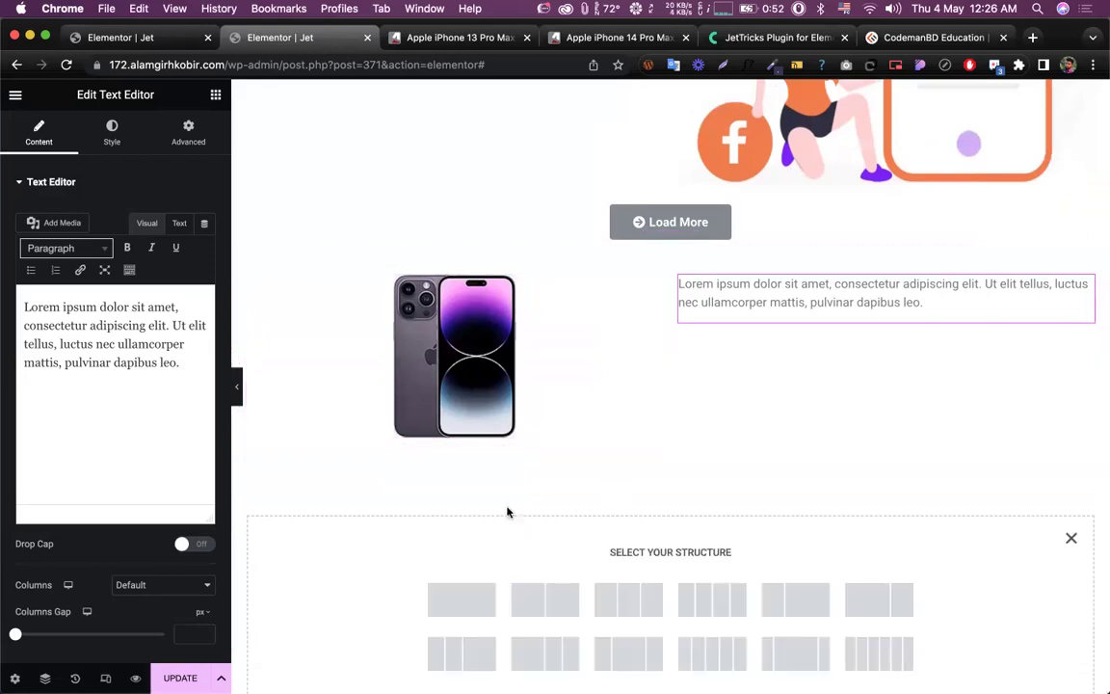
pyautogui.scroll(-2, 508, 513)
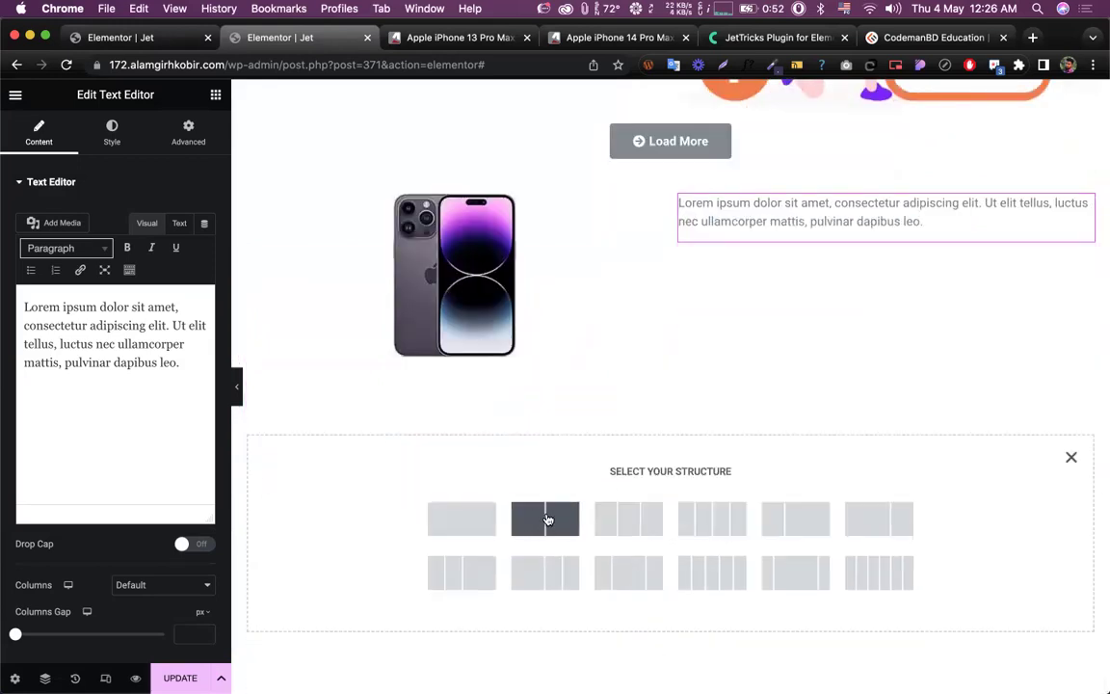
pyautogui.click(545, 522)
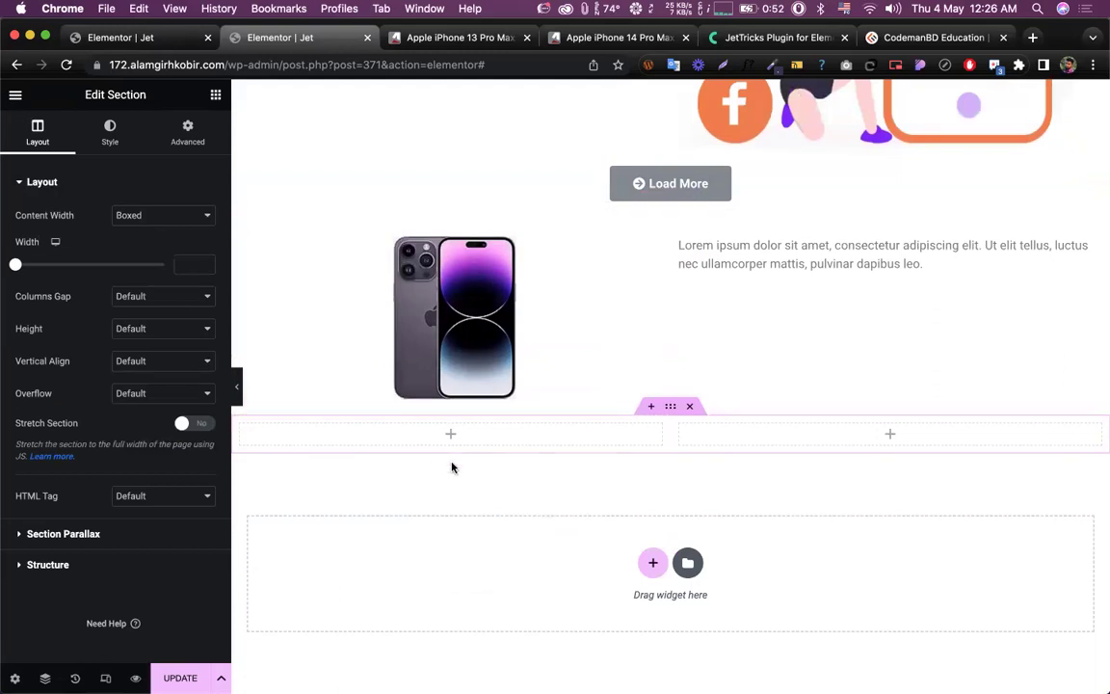
# Step: Try two stacked Inner Sections beside a narrowed first column in the new section, and delete the section
pyautogui.click(890, 434)
pyautogui.moveTo(61, 279); pyautogui.dragTo(894, 433)
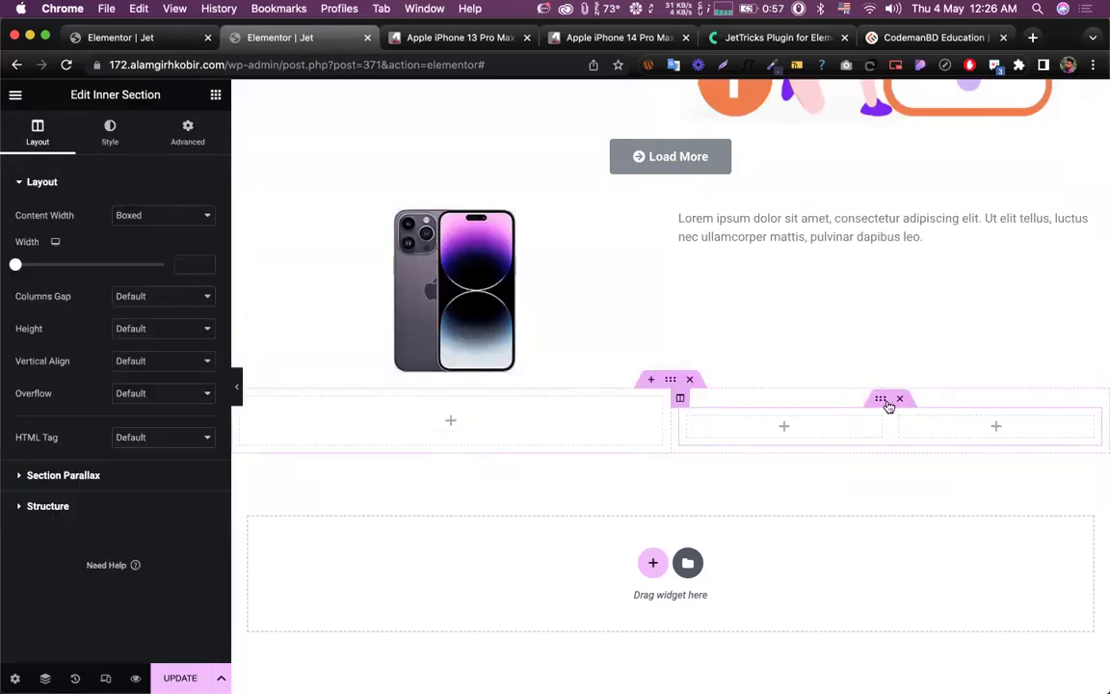
pyautogui.rightClick(889, 405)
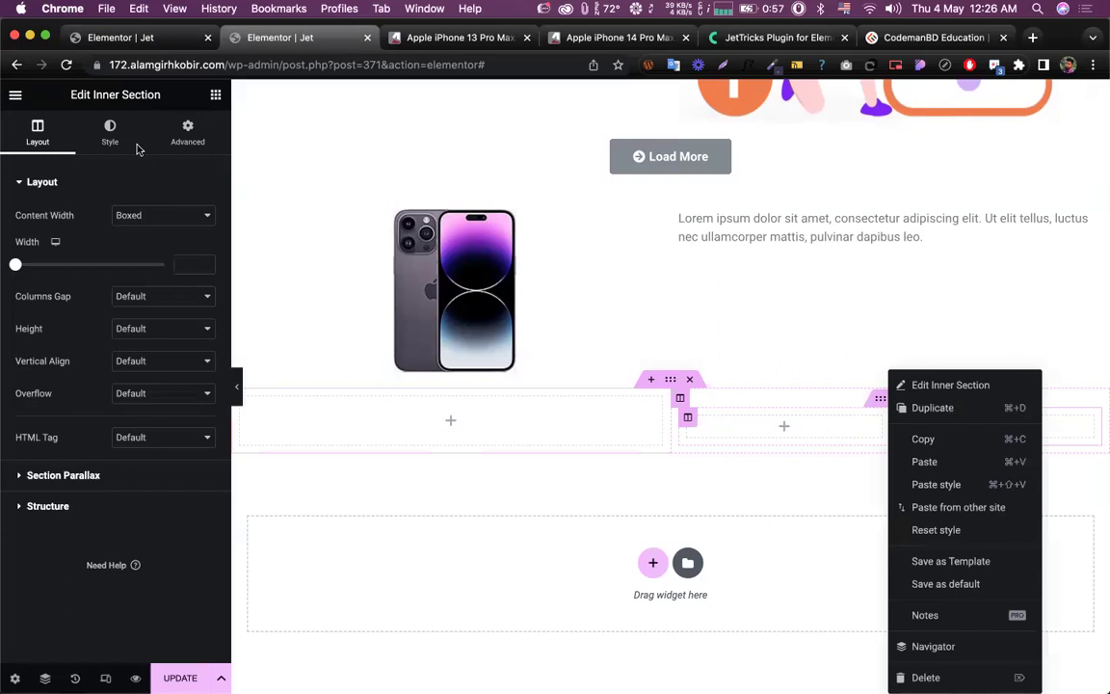
pyautogui.click(216, 95)
pyautogui.moveTo(60, 280); pyautogui.dragTo(879, 431)
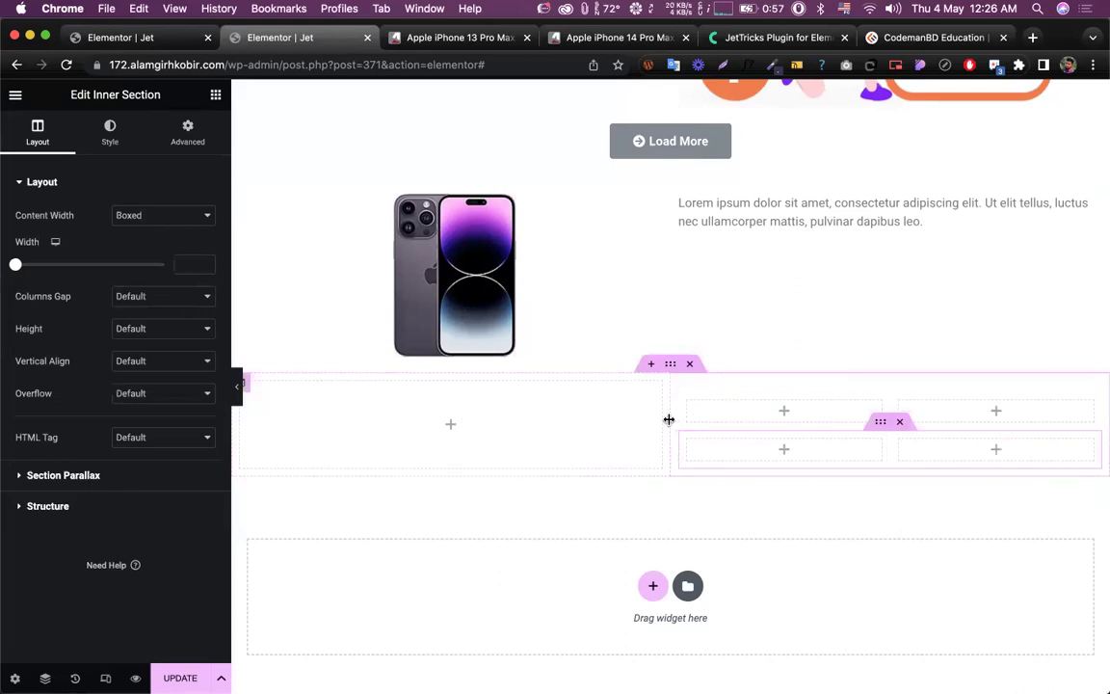
pyautogui.moveTo(668, 419); pyautogui.dragTo(493, 431)
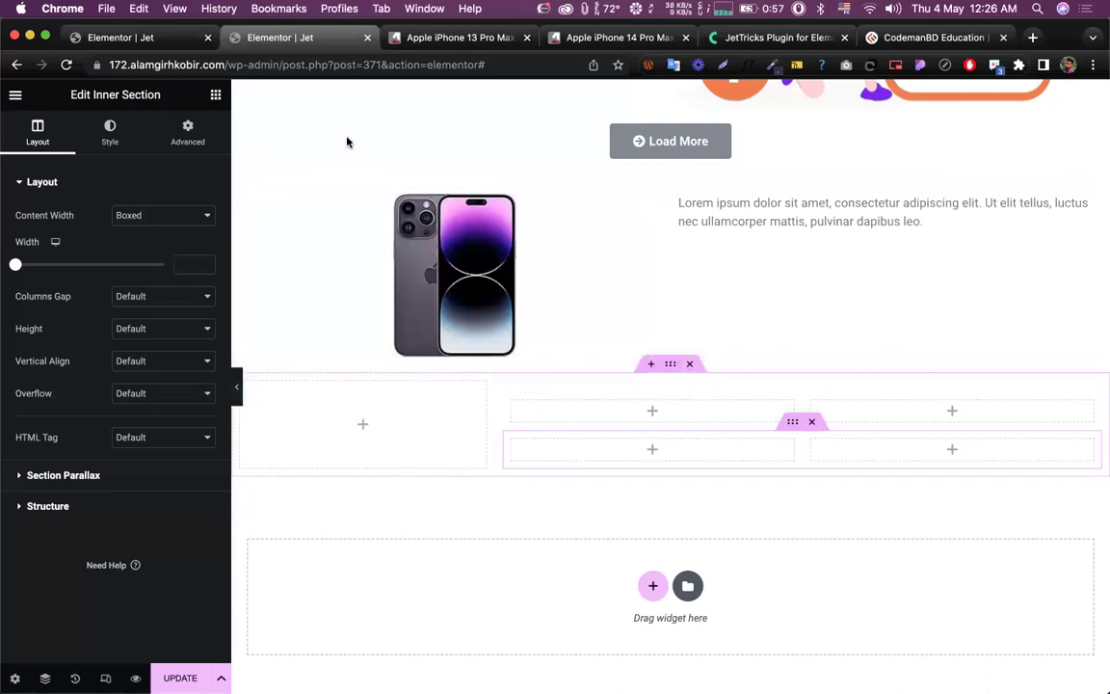
pyautogui.press('Delete')
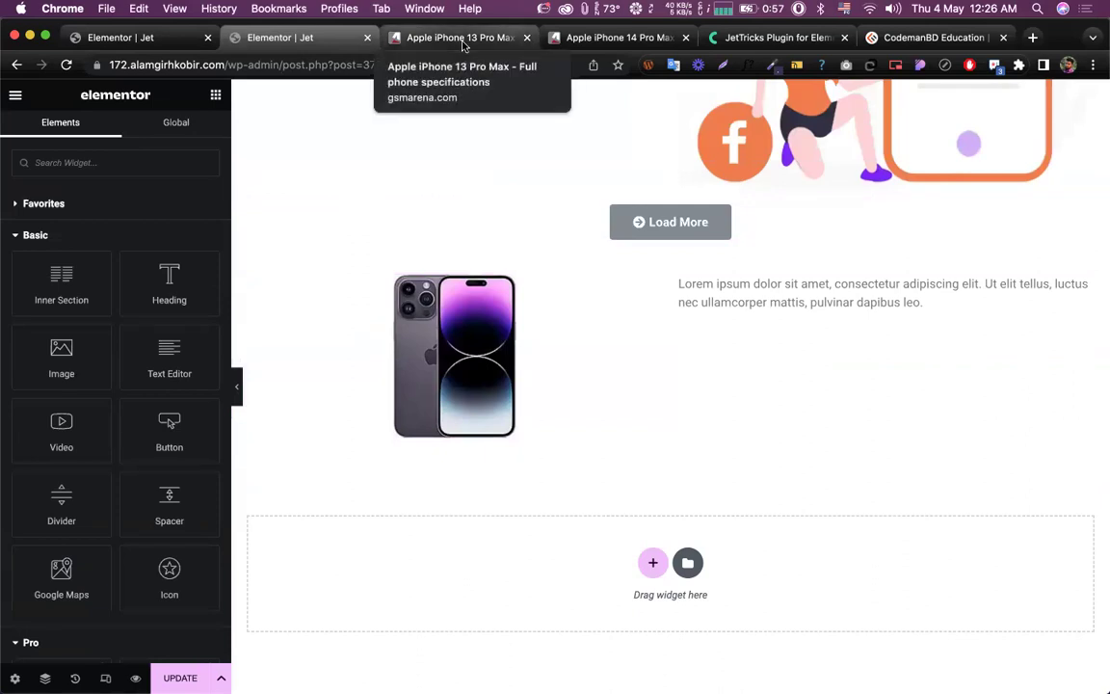
# Step: Copy the iPhone 13 Pro Max specifications on GSMArena, from the Versions line through the disclaimer
pyautogui.hotkey('ctrl', 'Tab')
pyautogui.scroll(-4, 400, 252)
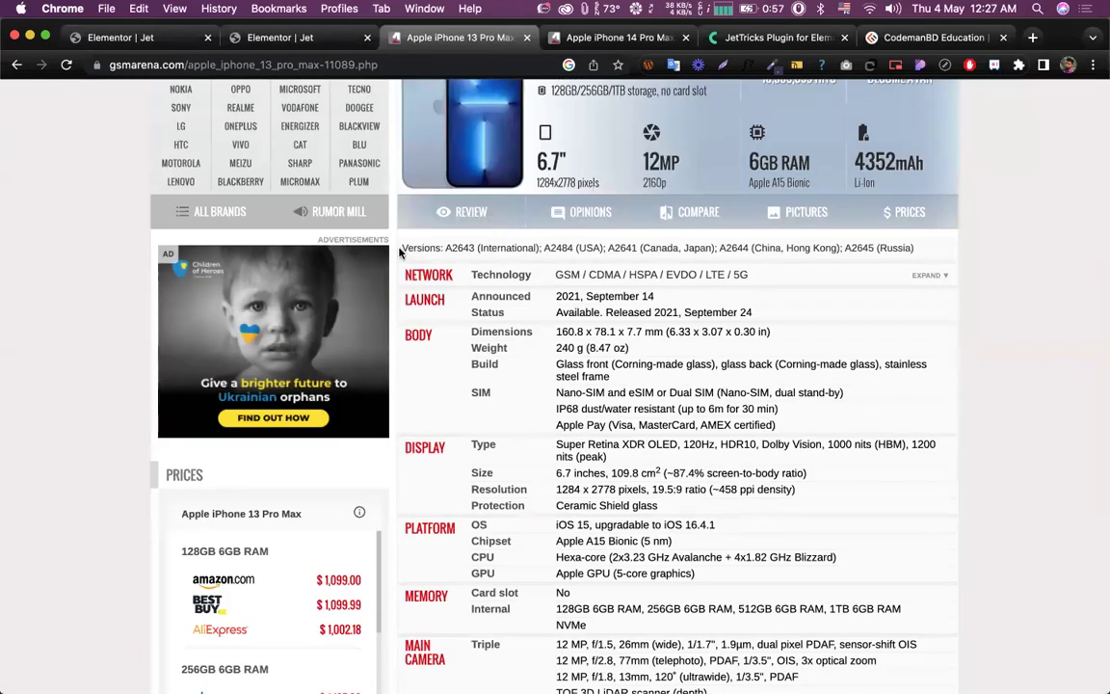
pyautogui.moveTo(401, 246); pyautogui.dragTo(791, 578)
pyautogui.moveTo(819, 461); pyautogui.dragTo(865, 474)
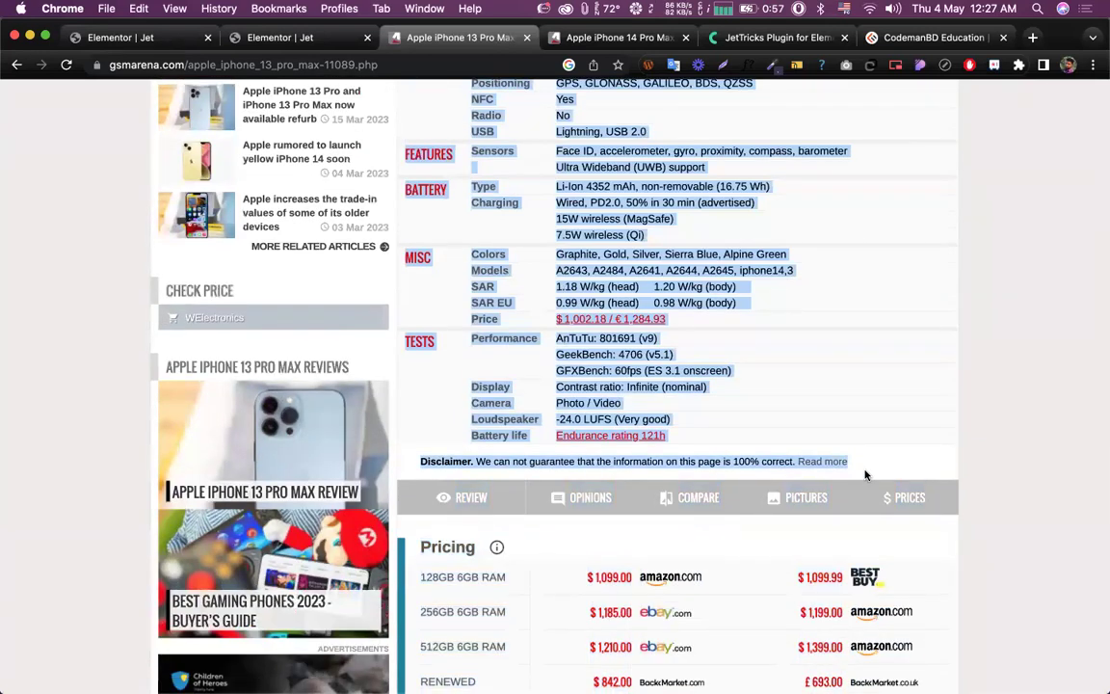
# Step: In the Elementor editor, replace the placeholder text beside the phone image with the copied iPhone 13 Pro Max specifications
pyautogui.click(302, 43)
pyautogui.click(746, 298)
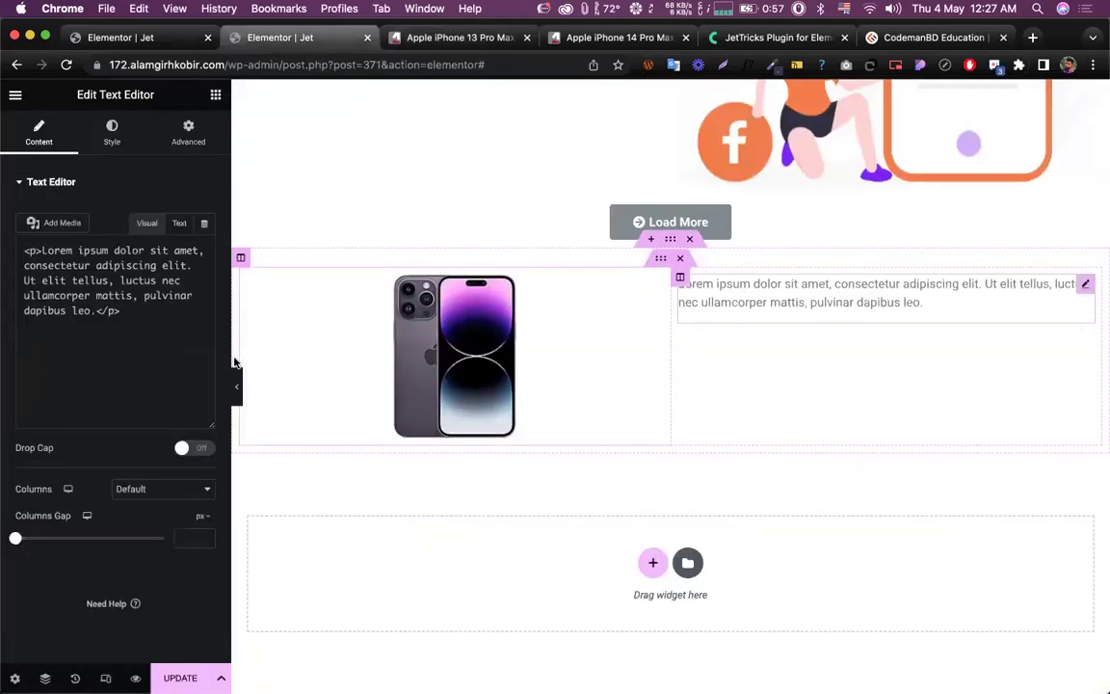
pyautogui.tripleClick(135, 347)
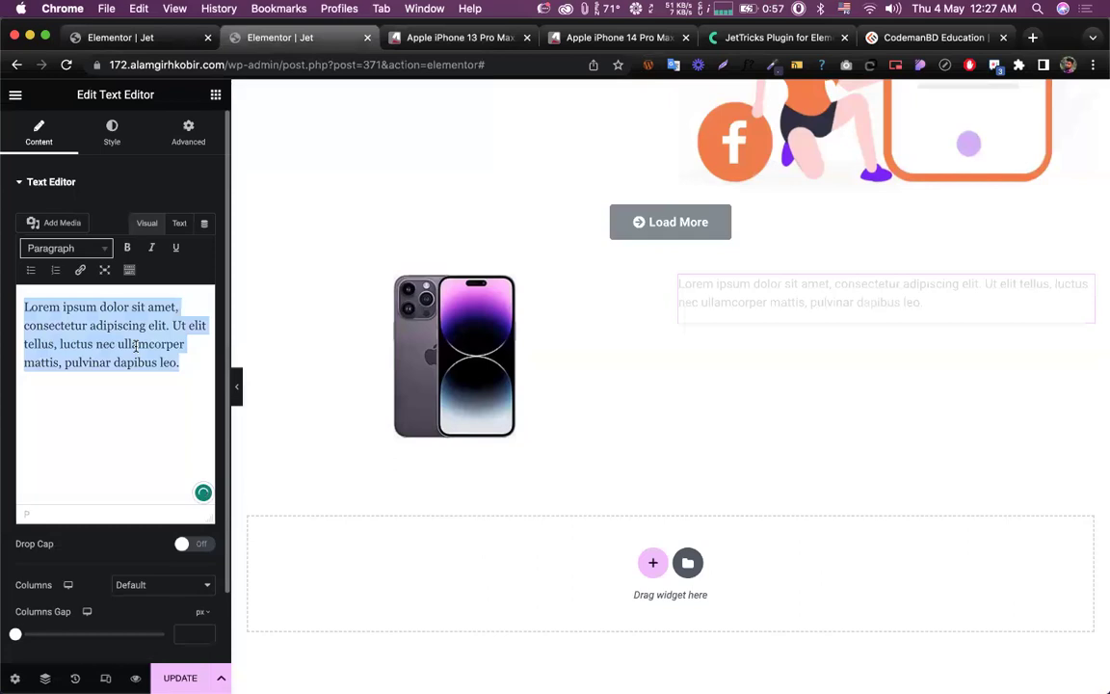
pyautogui.press('super+v')
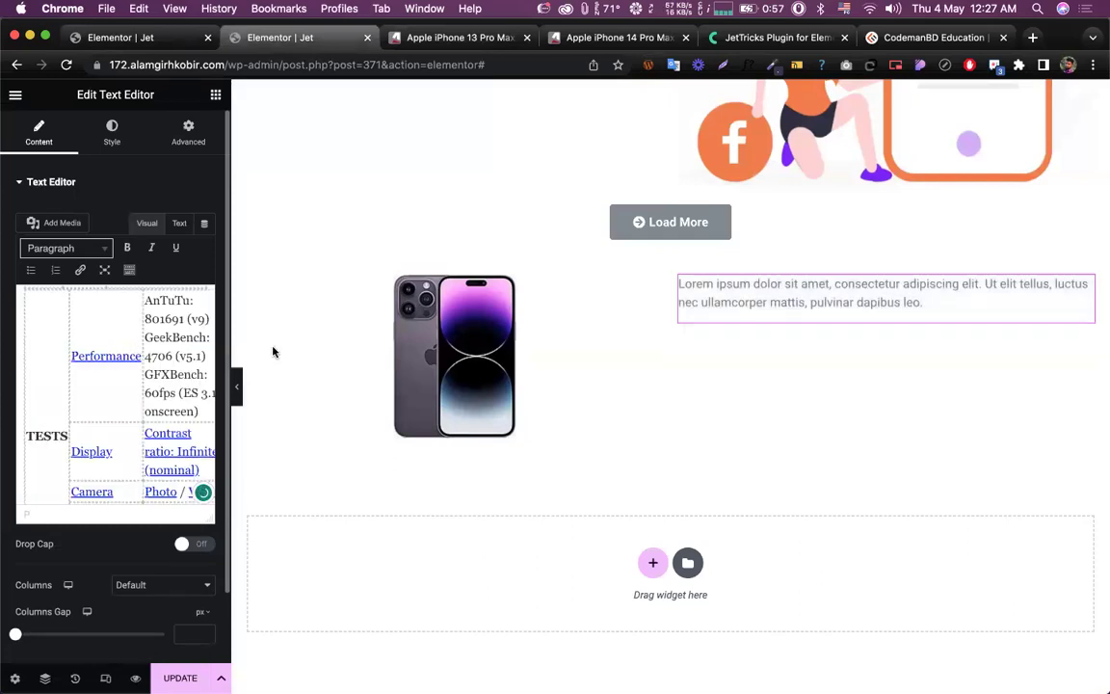
# Step: Duplicate the whole section holding the phone image and its specification tables
pyautogui.click(412, 404)
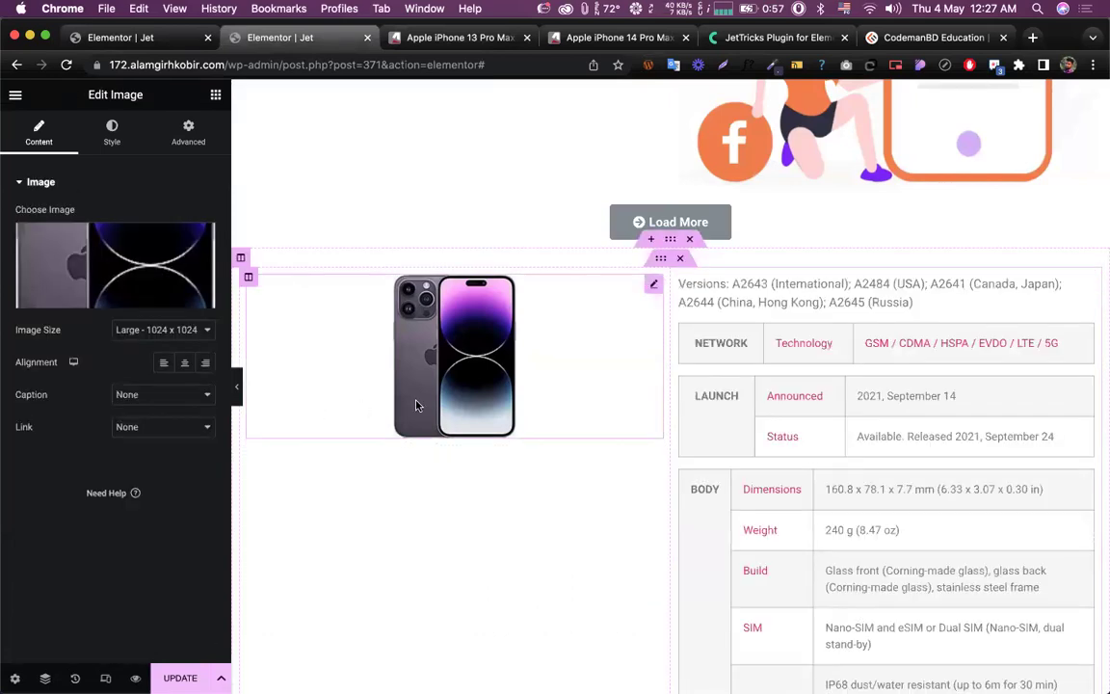
pyautogui.scroll(-15, 404, 363)
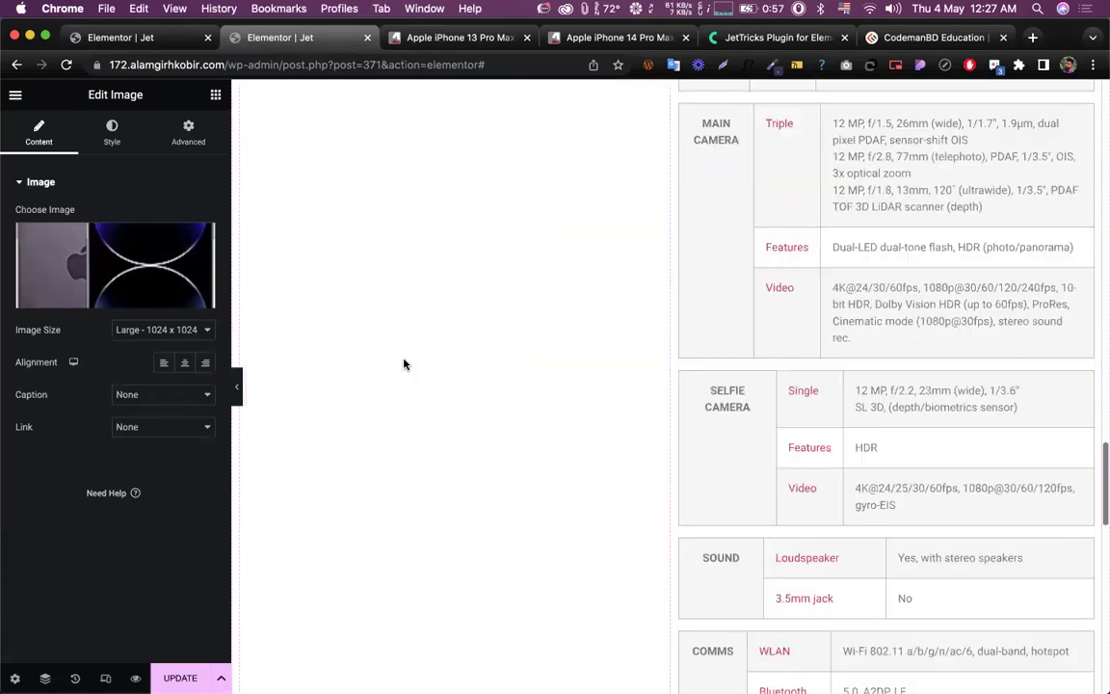
pyautogui.scroll(-10, 404, 363)
pyautogui.scroll(20, 404, 363)
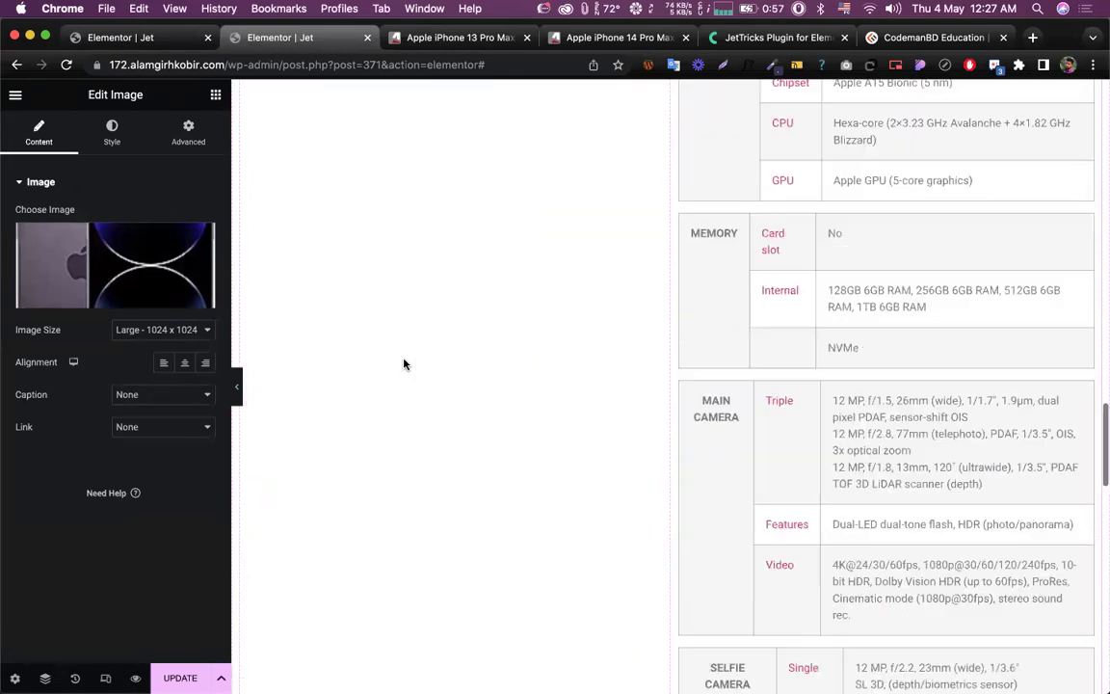
pyautogui.scroll(2, 526, 342)
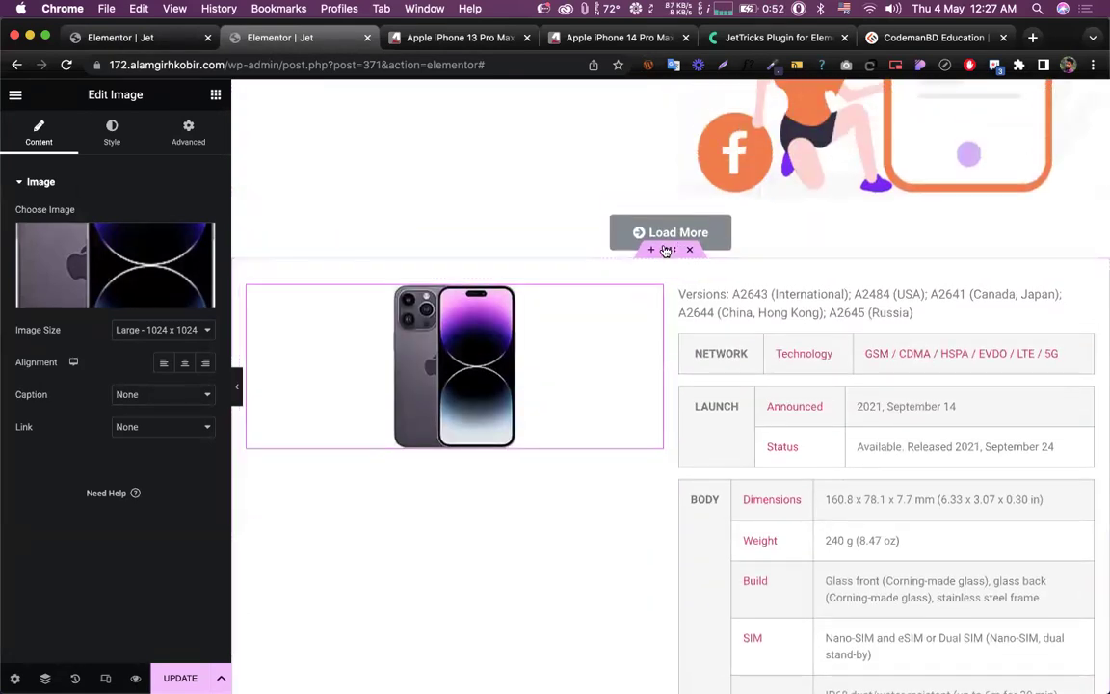
pyautogui.rightClick(663, 250)
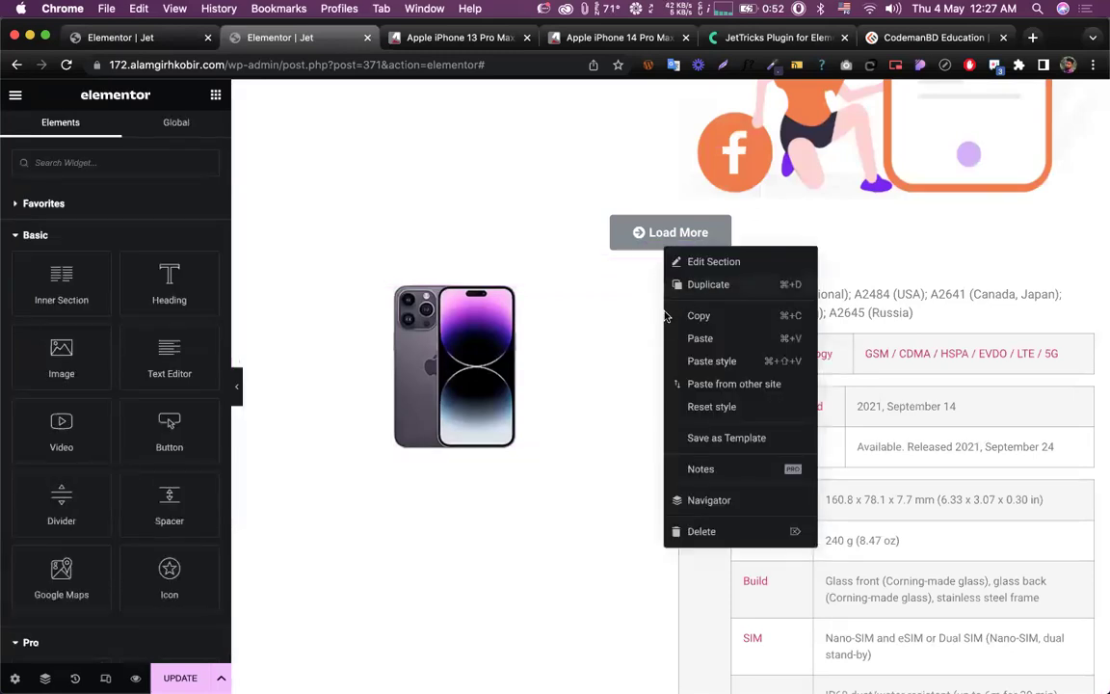
pyautogui.click(709, 285)
# Step: Replace the duplicated section's phone picture with apple-iphone-13-pro-max.jpeg from the media library
pyautogui.scroll(-5, 436, 270)
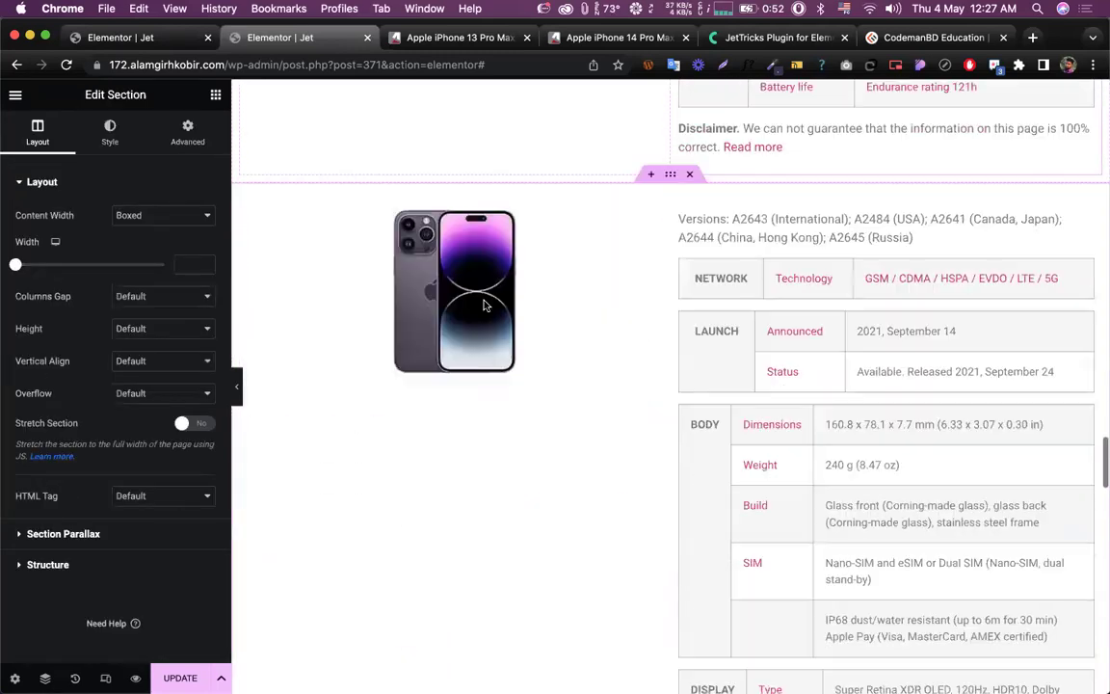
pyautogui.click(417, 264)
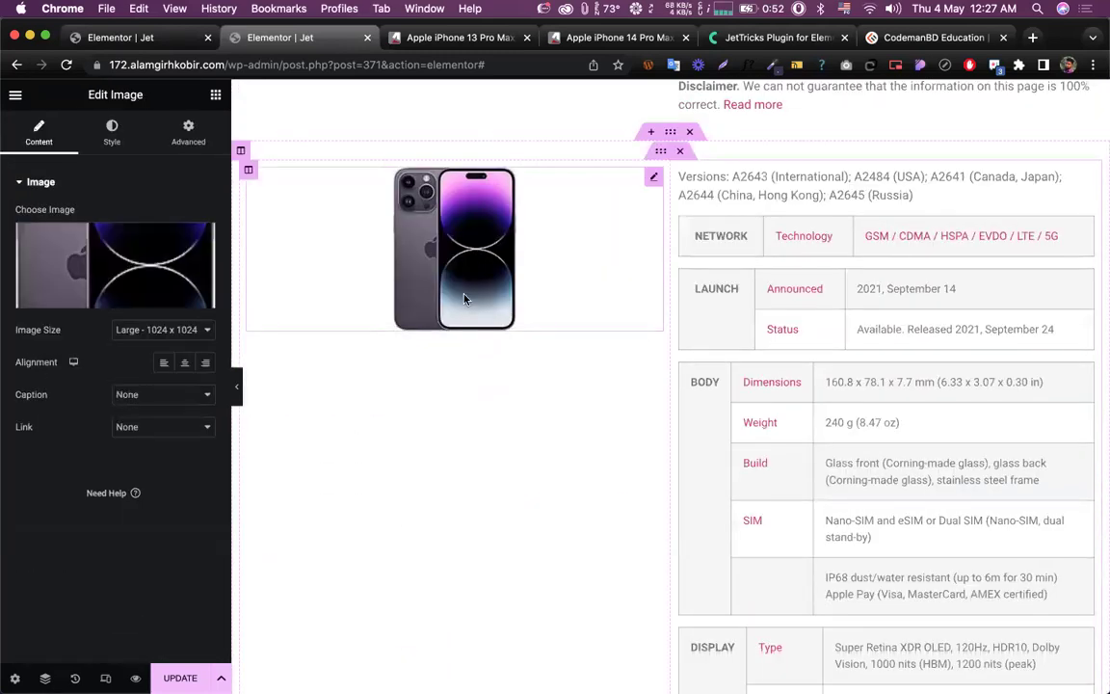
pyautogui.click(106, 266)
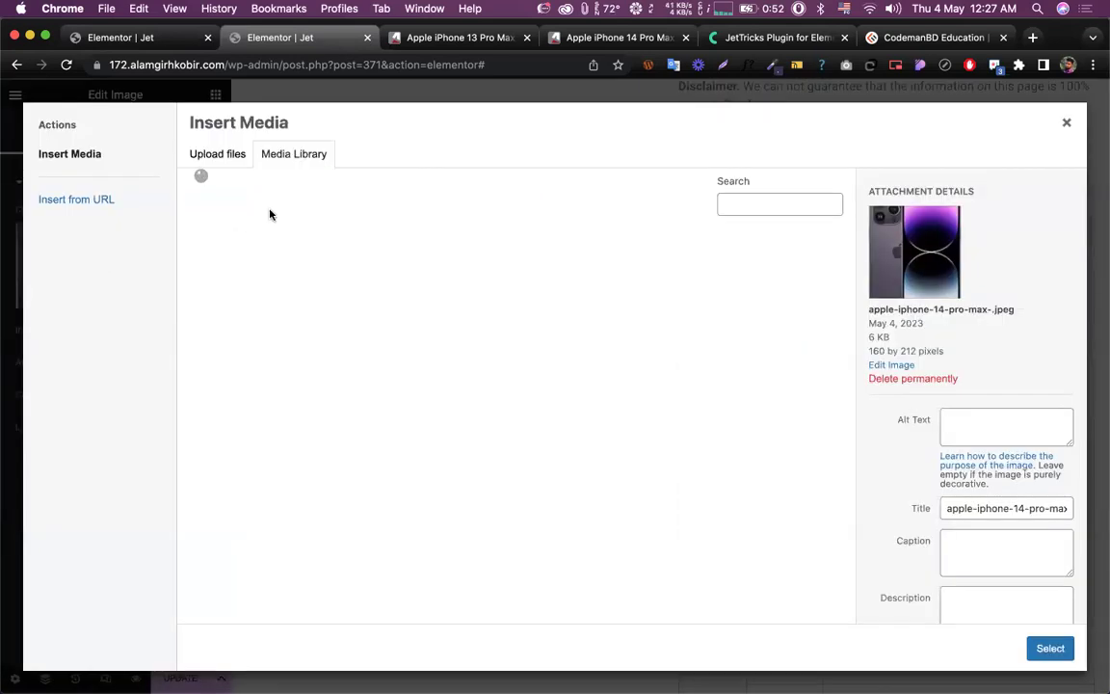
pyautogui.click(328, 270)
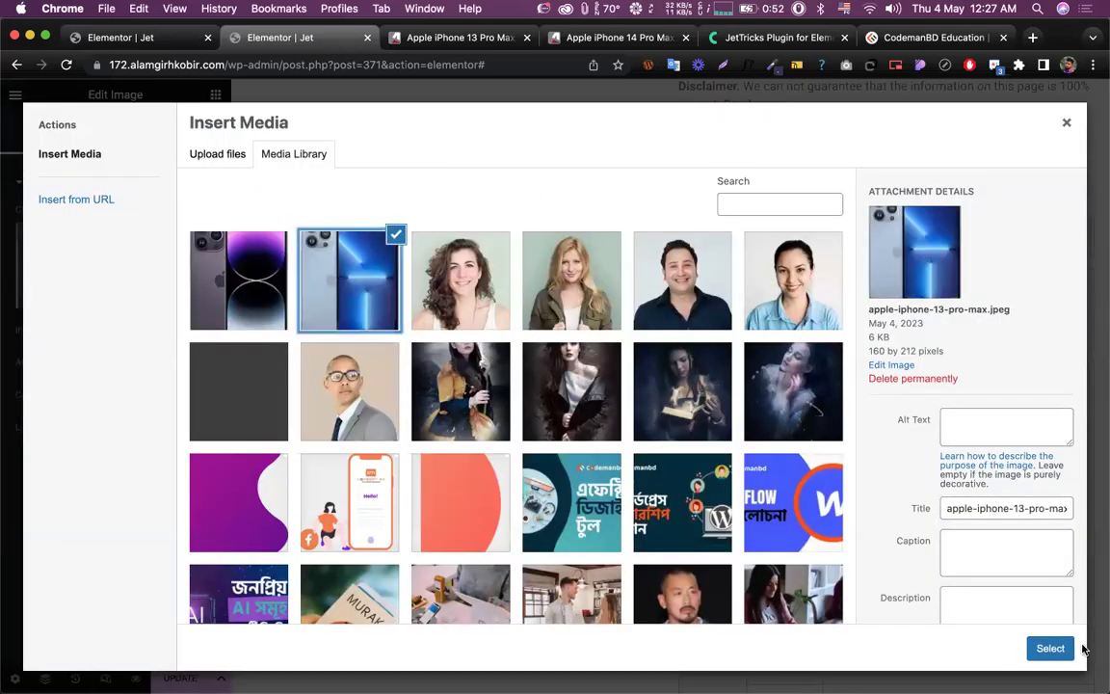
pyautogui.click(1049, 648)
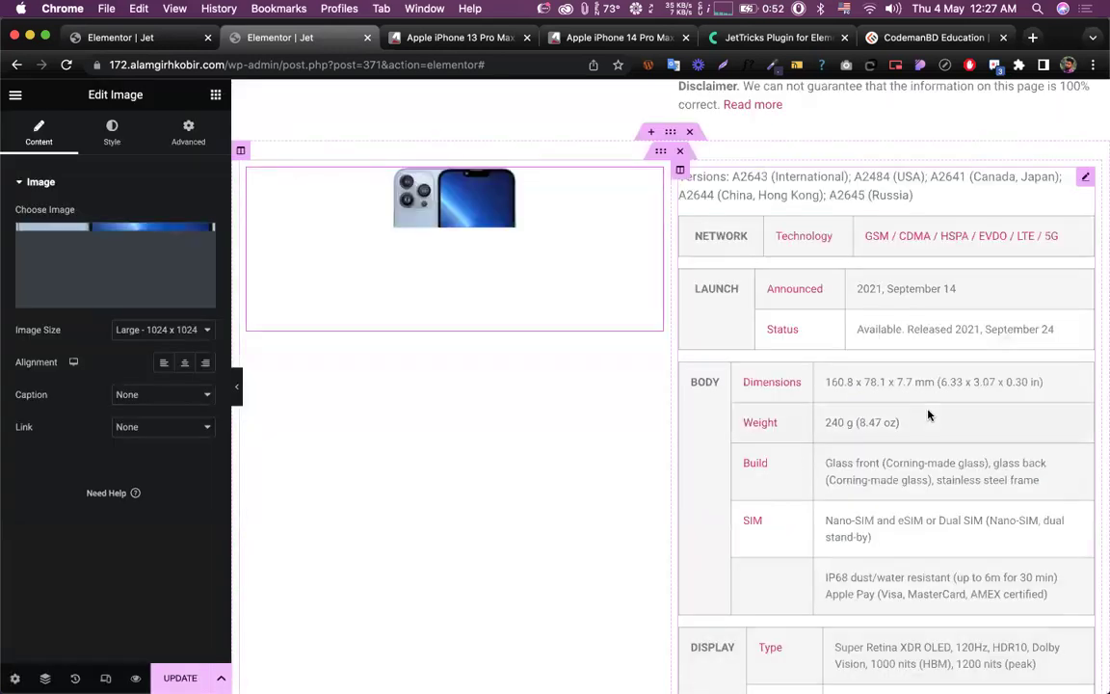
# Step: Copy the iPhone 14 Pro Max specifications on GSMArena, from the Versions line through the disclaimer
pyautogui.click(929, 416)
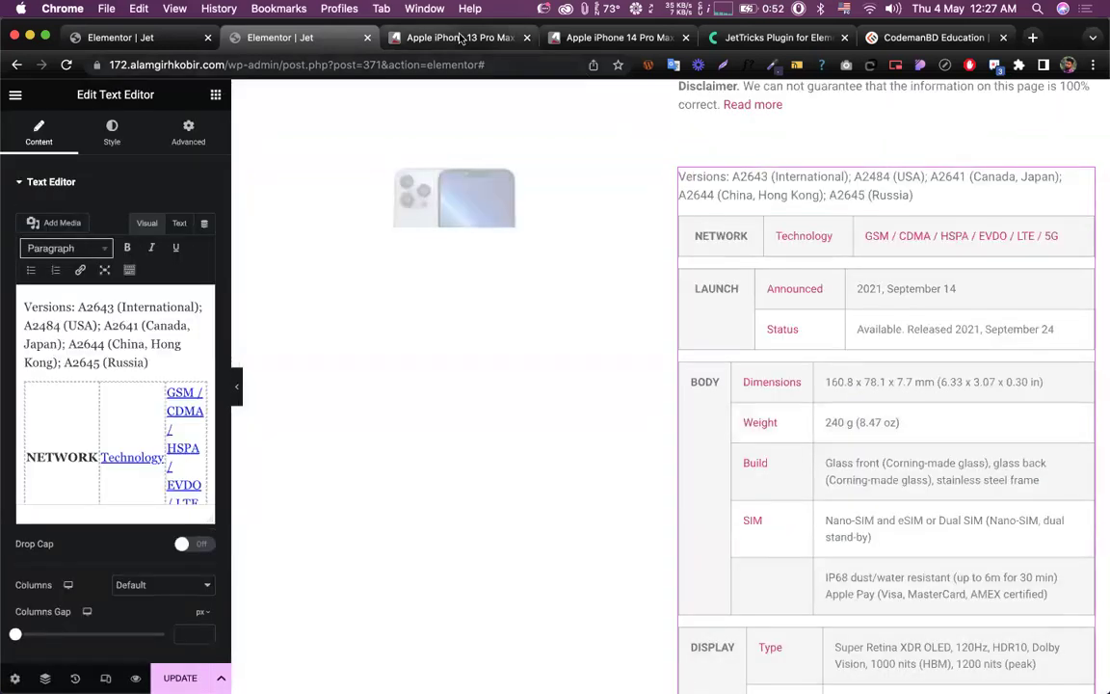
pyautogui.click(579, 44)
pyautogui.scroll(-2, 404, 309)
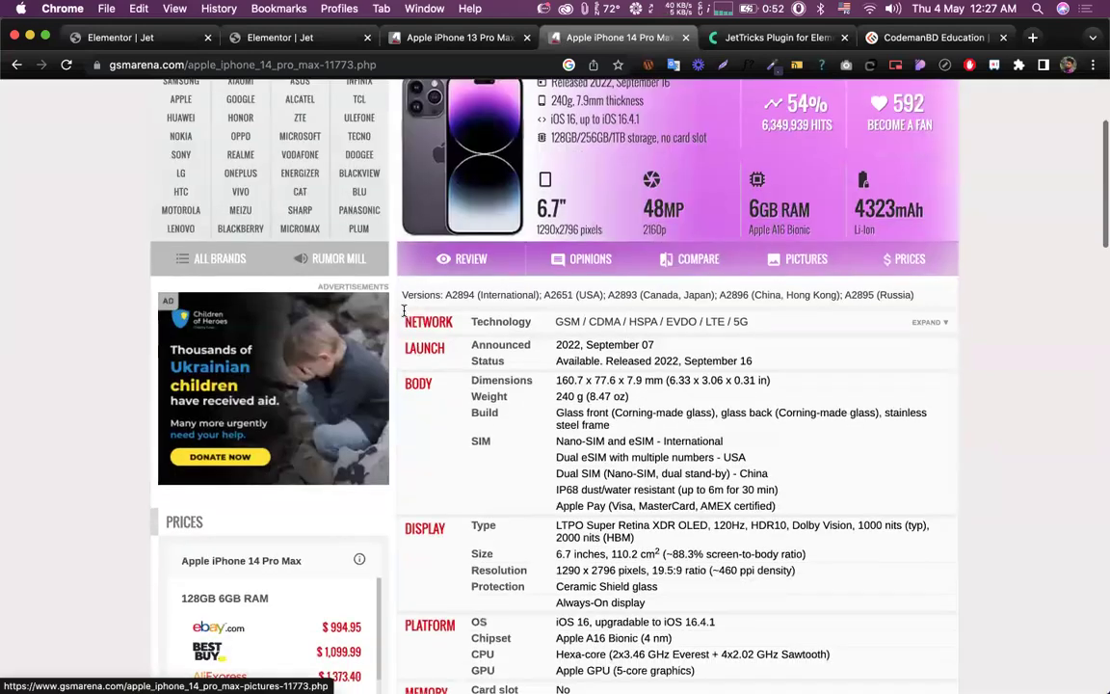
pyautogui.moveTo(398, 296); pyautogui.dragTo(858, 487)
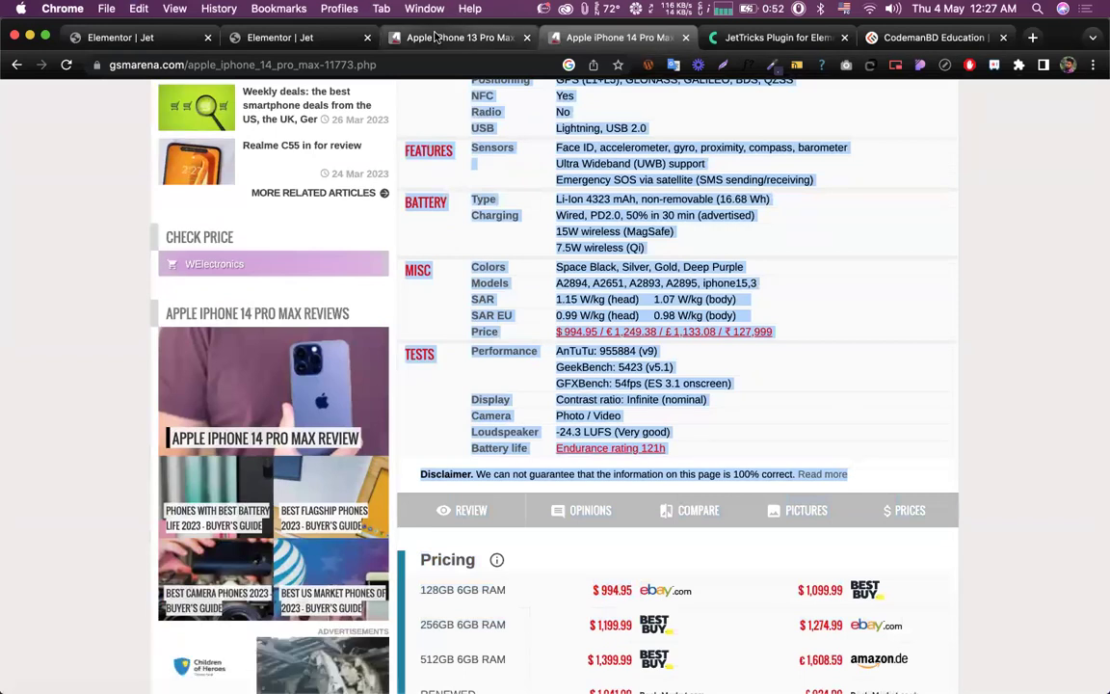
# Step: In the Elementor editor, replace all the specification text in the first phone section with the copied iPhone 14 Pro Max specifications
pyautogui.press('super+alt+Left')
pyautogui.click(303, 39)
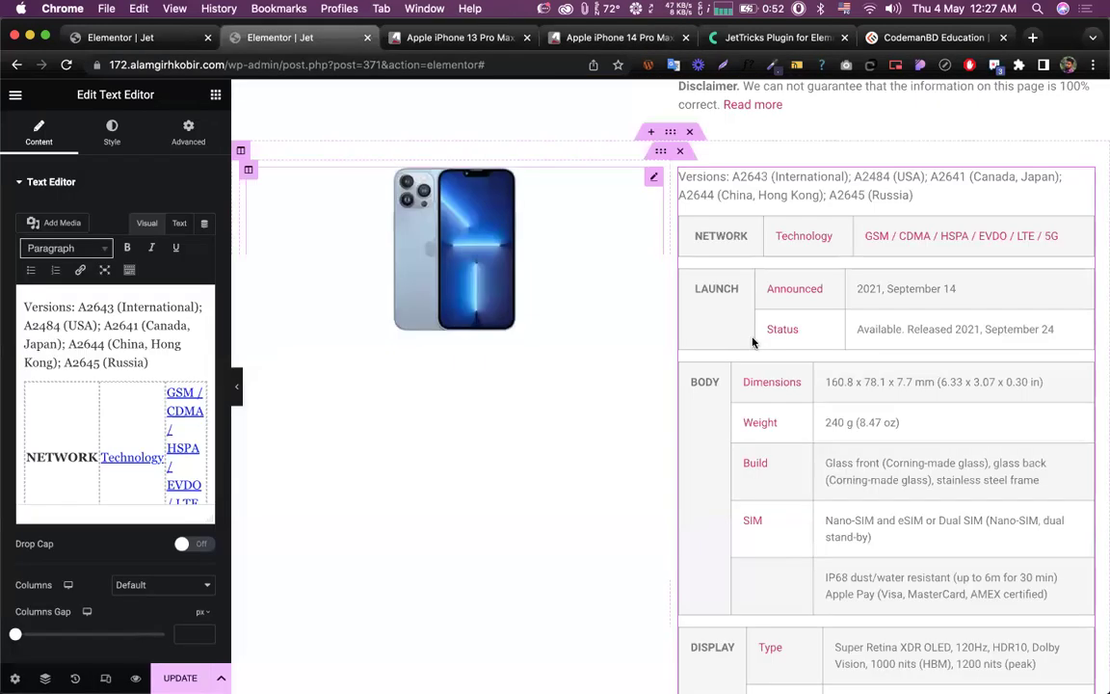
pyautogui.scroll(2, 794, 366)
pyautogui.scroll(-15, 794, 367)
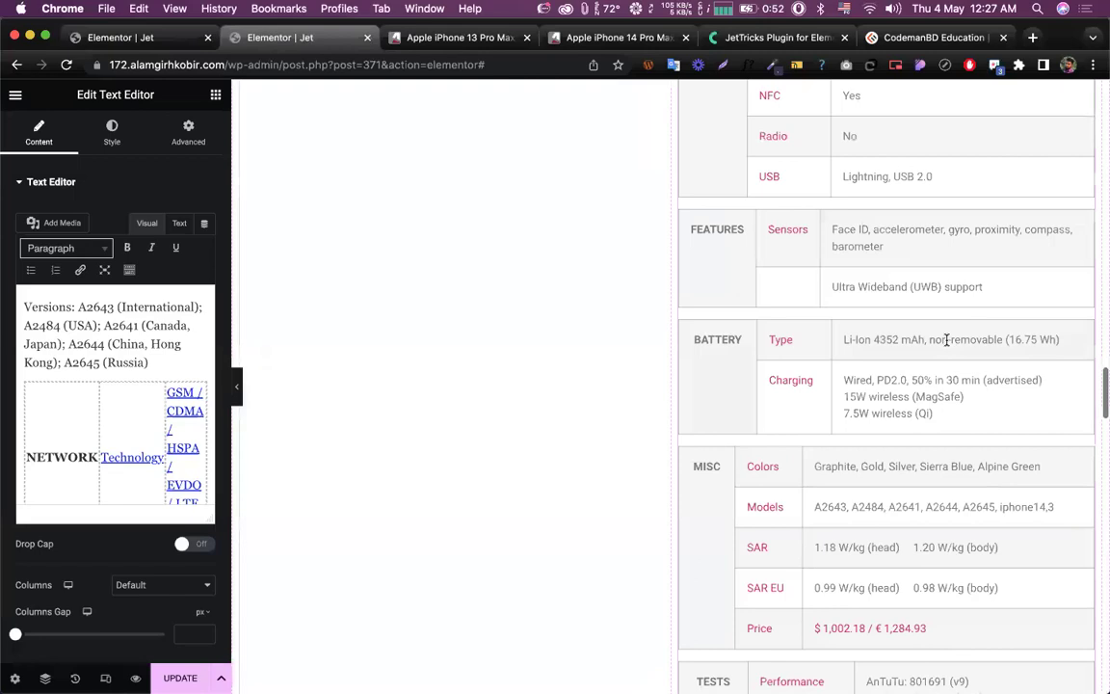
pyautogui.click(139, 445)
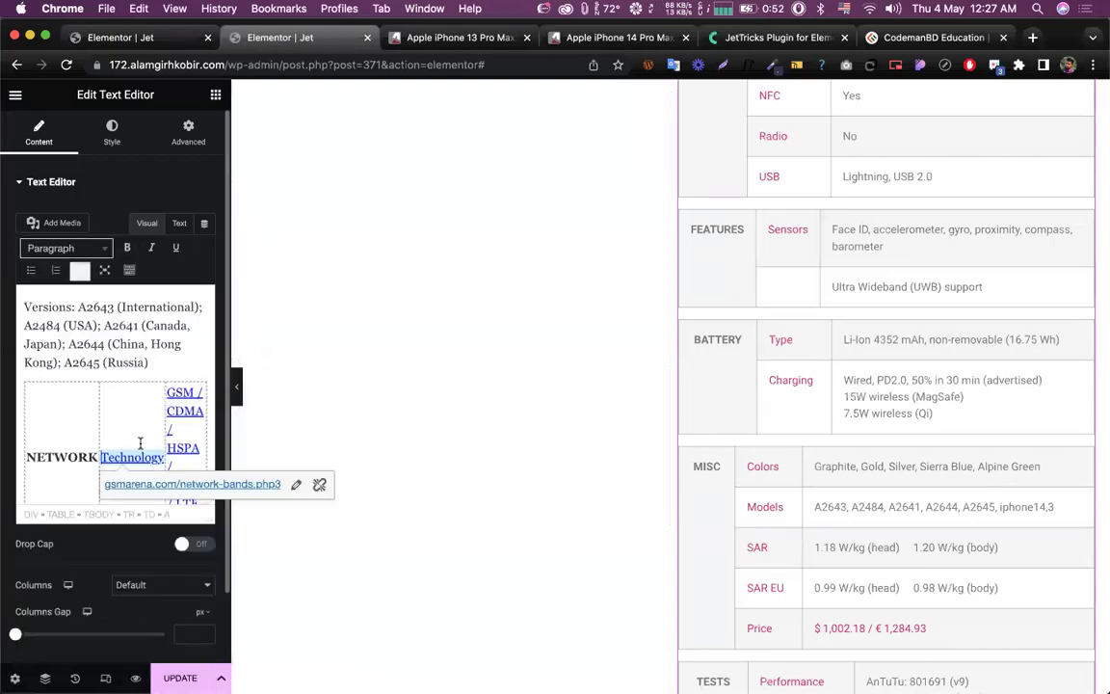
pyautogui.hotkey('ctrl', 'a')
pyautogui.hotkey('ctrl', 'v')
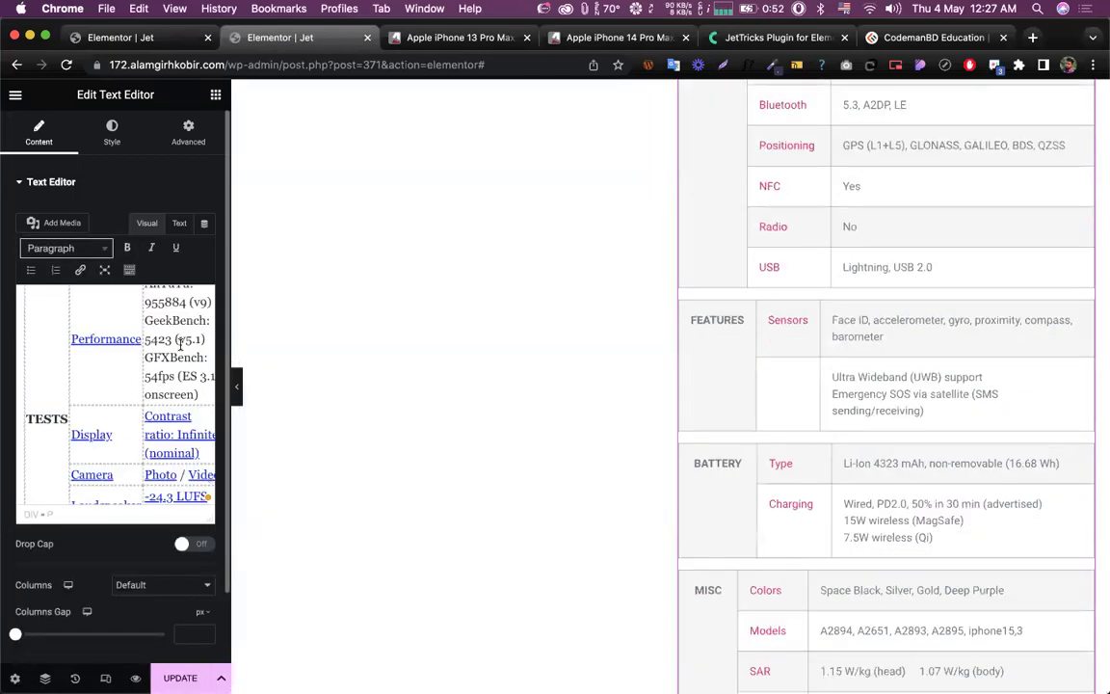
pyautogui.scroll(-10, 463, 352)
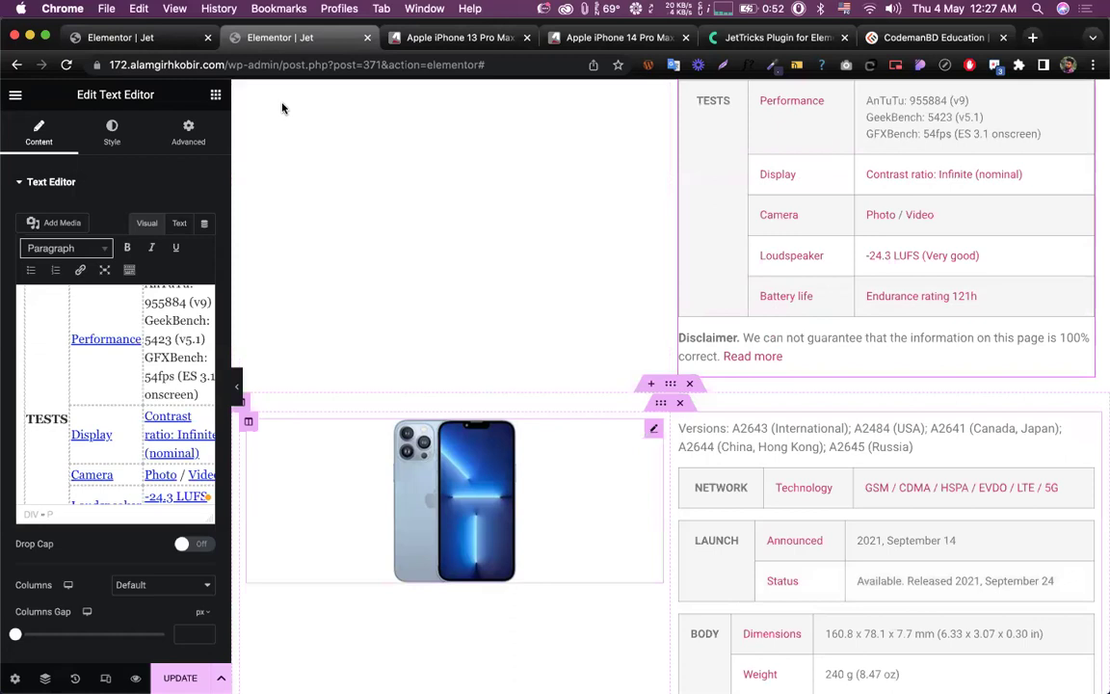
# Step: Save the page with both phone sections and open its preview
pyautogui.press('super+s')
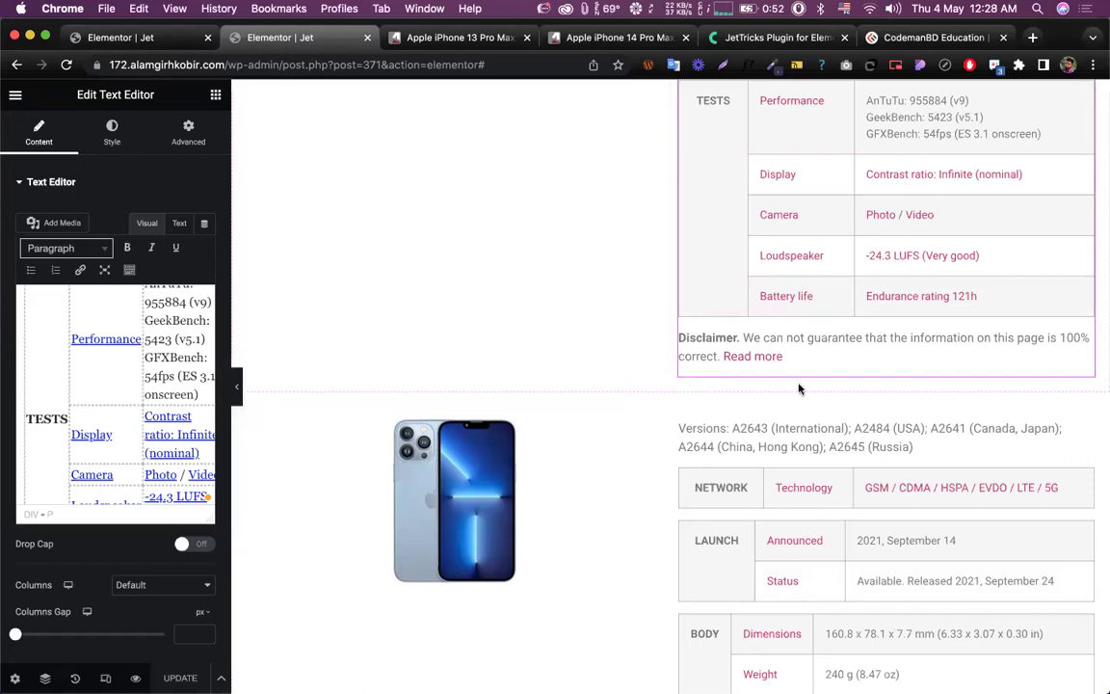
pyautogui.scroll(15, 798, 389)
pyautogui.scroll(15, 798, 389)
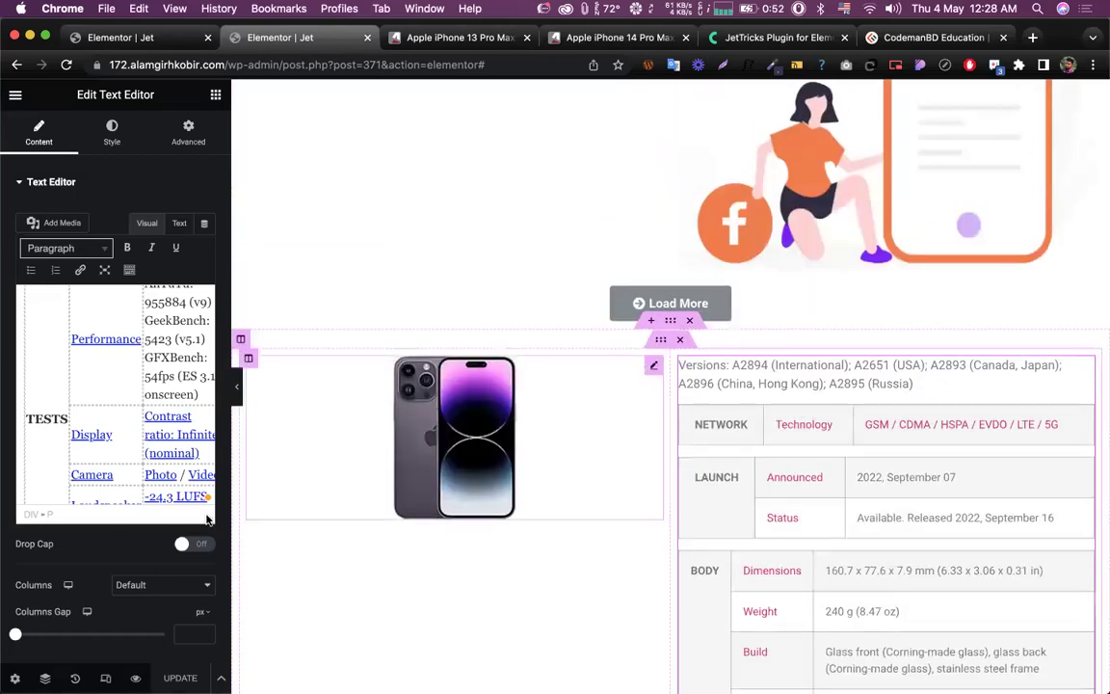
pyautogui.click(135, 677)
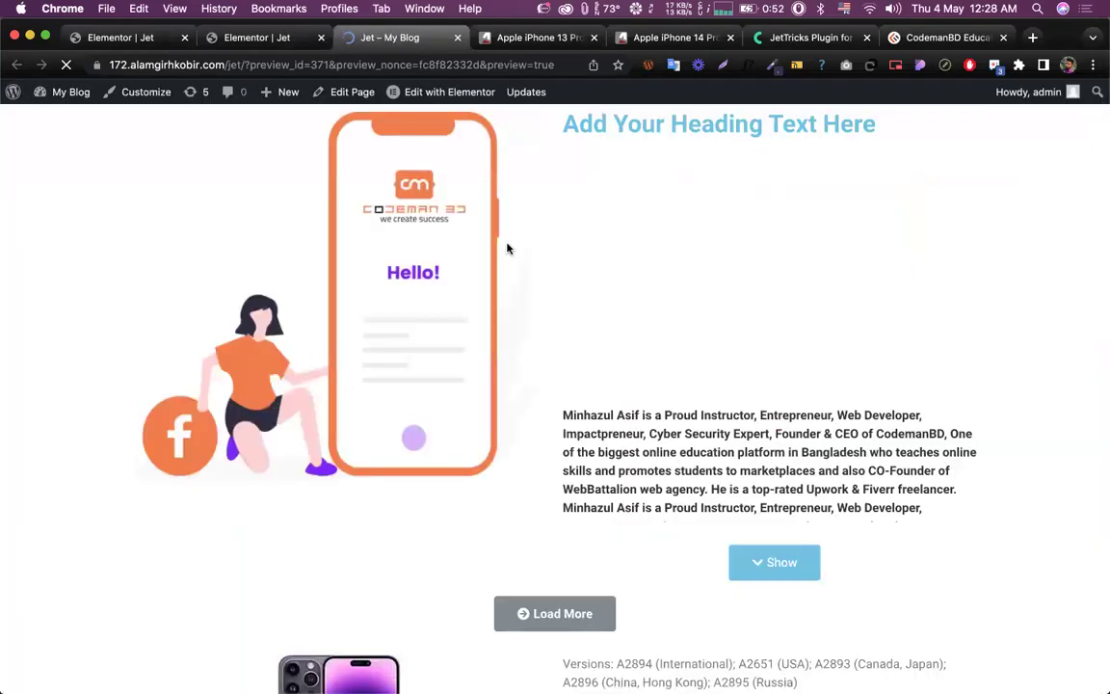
# Step: Examine the previewed page from the Load More button through the iPhone 14 and iPhone 13 specification tables
pyautogui.scroll(-5, 553, 354)
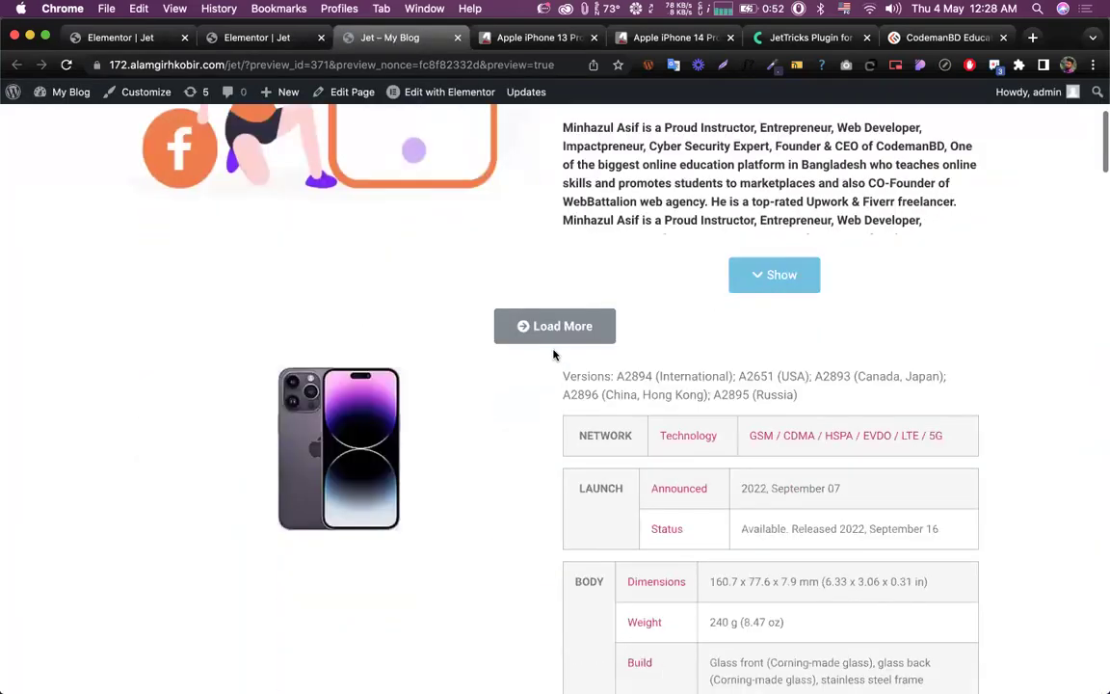
pyautogui.scroll(-1, 555, 355)
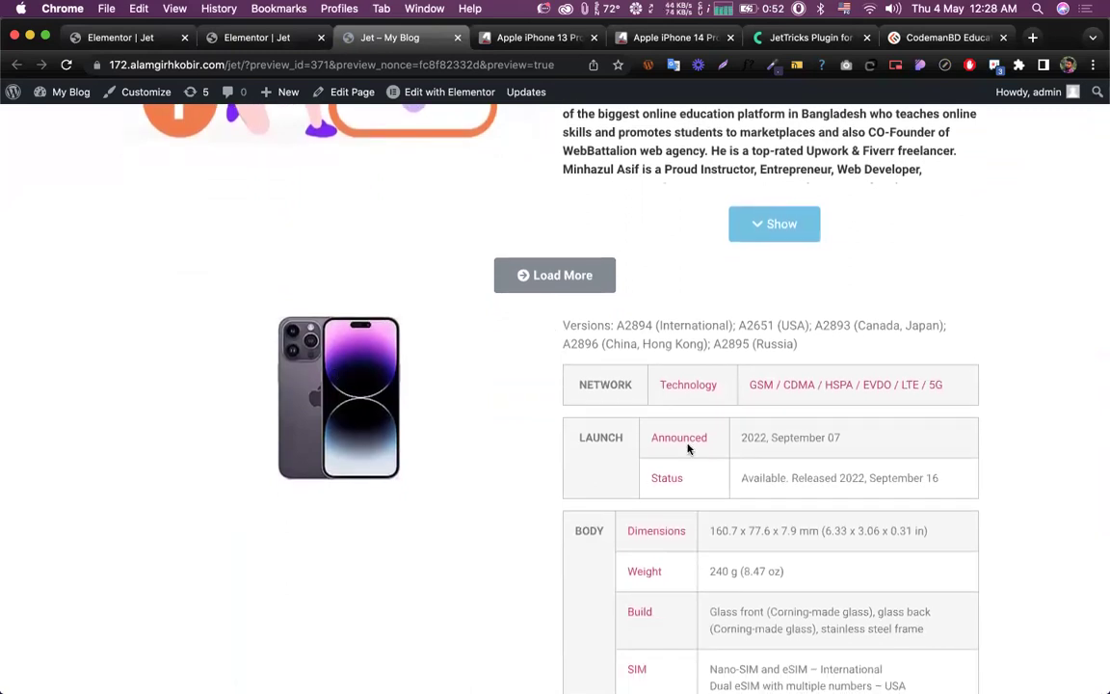
pyautogui.scroll(-7, 672, 409)
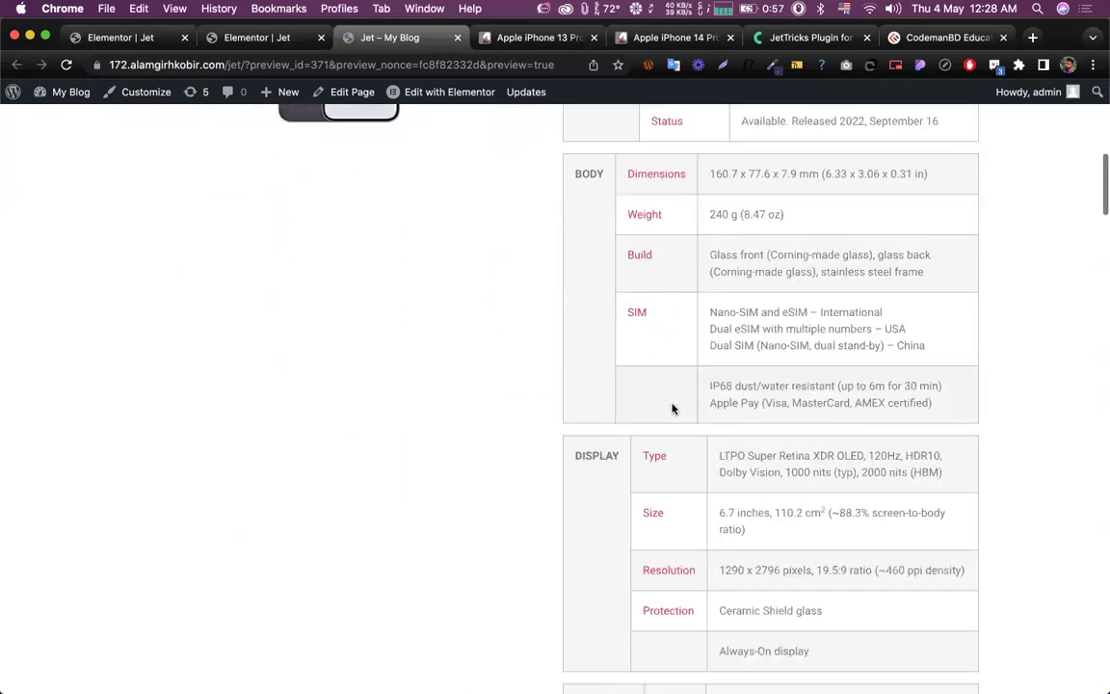
pyautogui.scroll(-2, 673, 409)
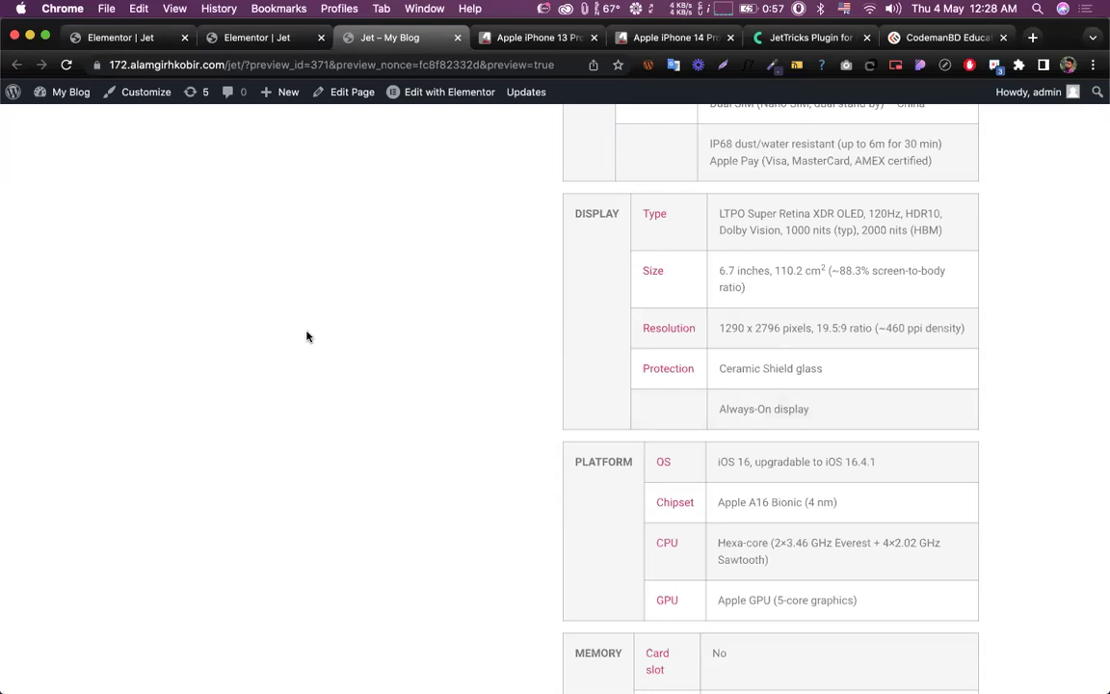
pyautogui.scroll(-8, 306, 336)
pyautogui.scroll(-5, 307, 337)
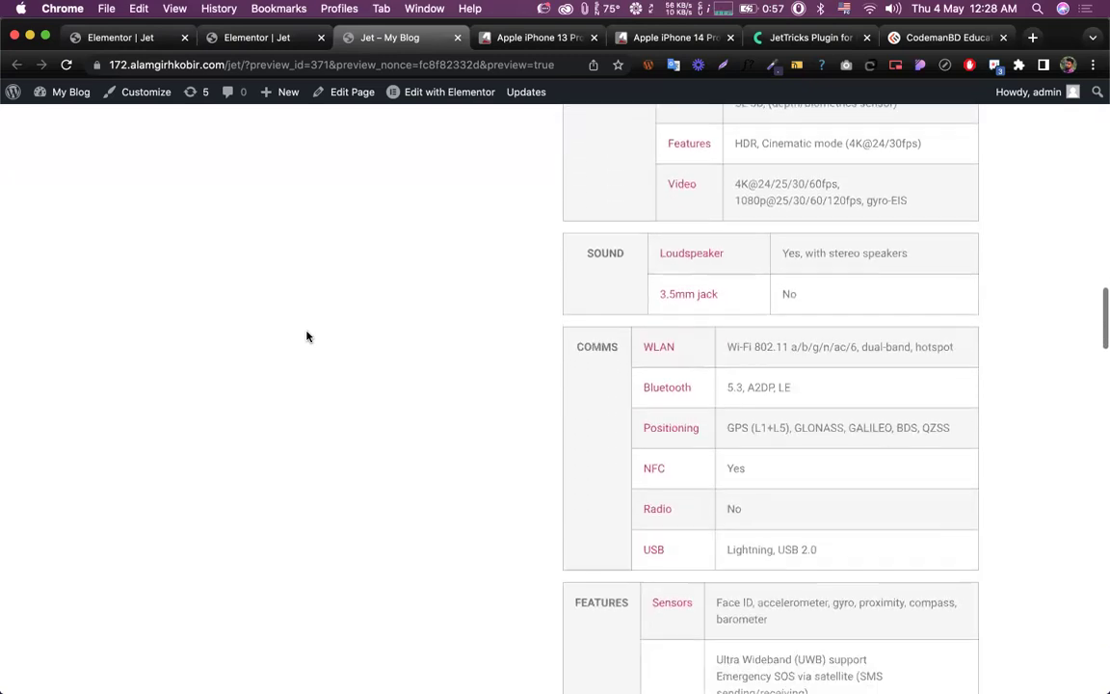
pyautogui.scroll(-1, 306, 336)
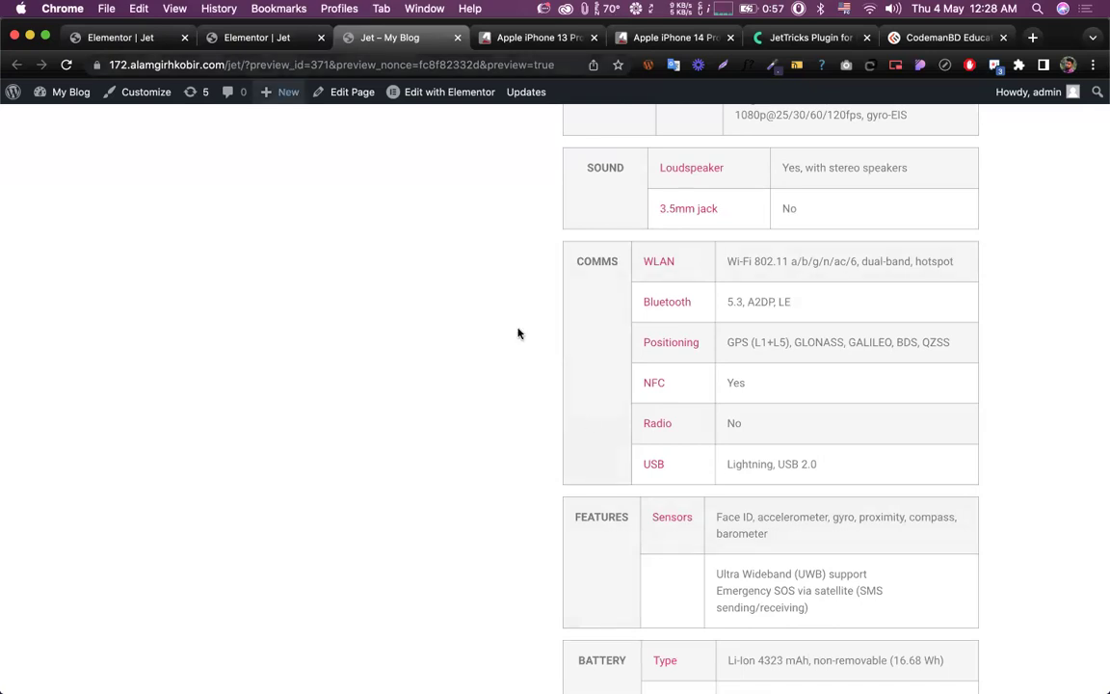
pyautogui.scroll(-8, 586, 417)
pyautogui.scroll(-13, 587, 422)
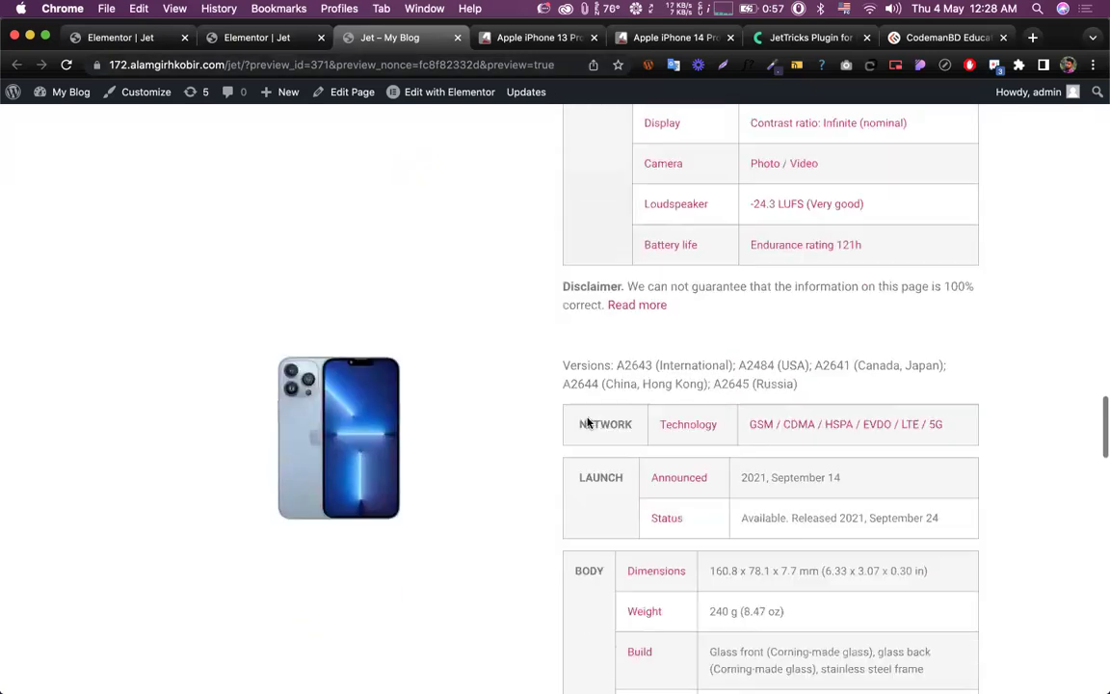
pyautogui.scroll(-2, 675, 513)
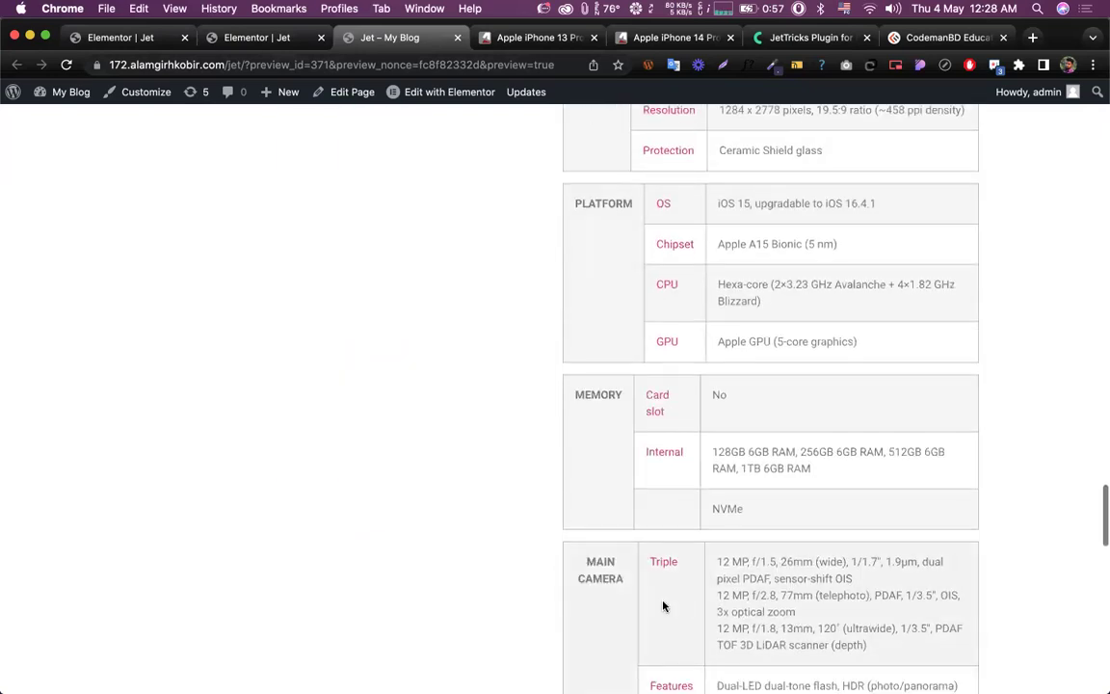
# Step: Back in the Elementor editor, open the JetTricks settings of the column holding the iPhone 14 image
pyautogui.click(256, 37)
pyautogui.scroll(8, 393, 291)
pyautogui.scroll(-4, 393, 291)
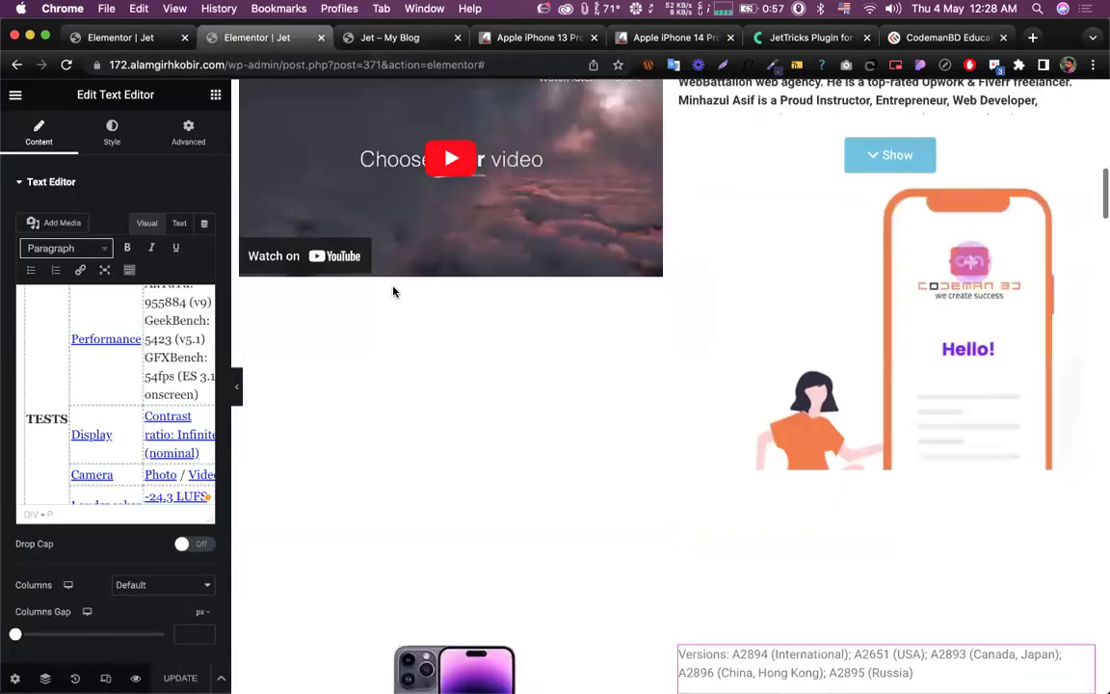
pyautogui.scroll(-4, 393, 291)
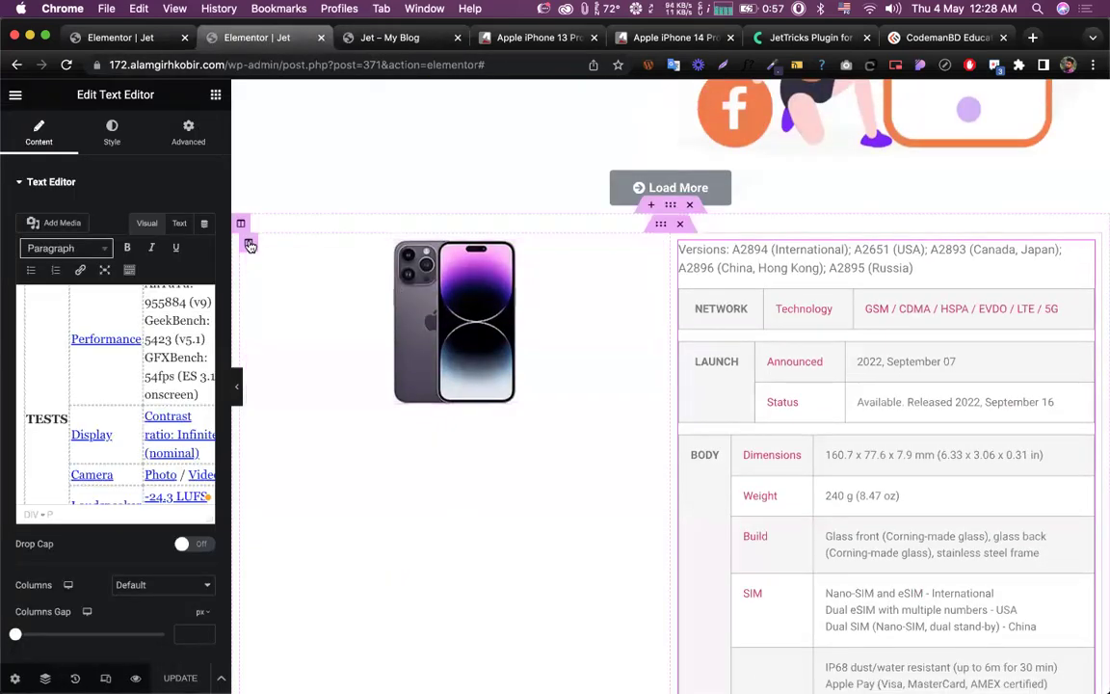
pyautogui.click(249, 245)
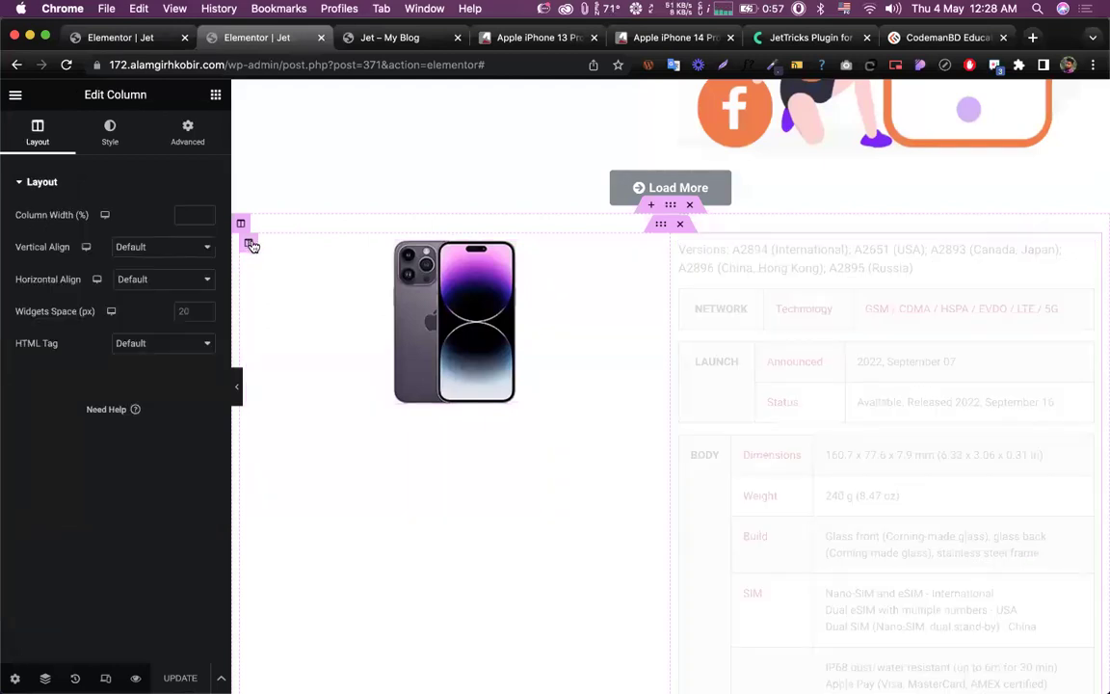
pyautogui.click(187, 133)
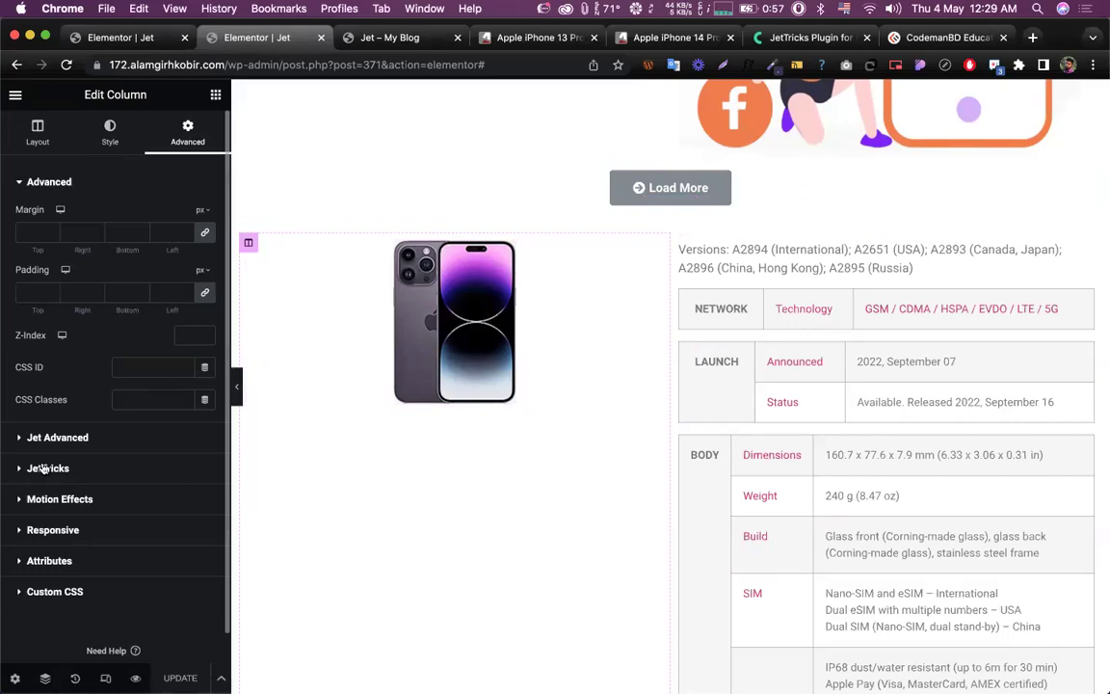
pyautogui.click(42, 467)
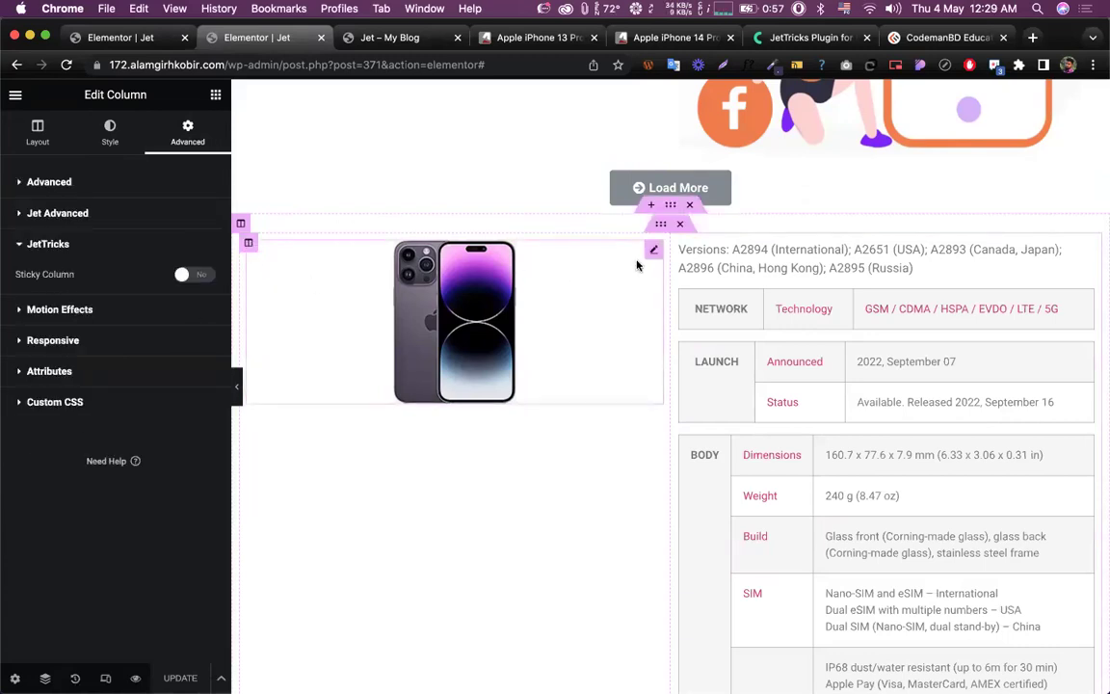
# Step: Check the JetTricks options of the whole iPhone 14 section
pyautogui.click(670, 205)
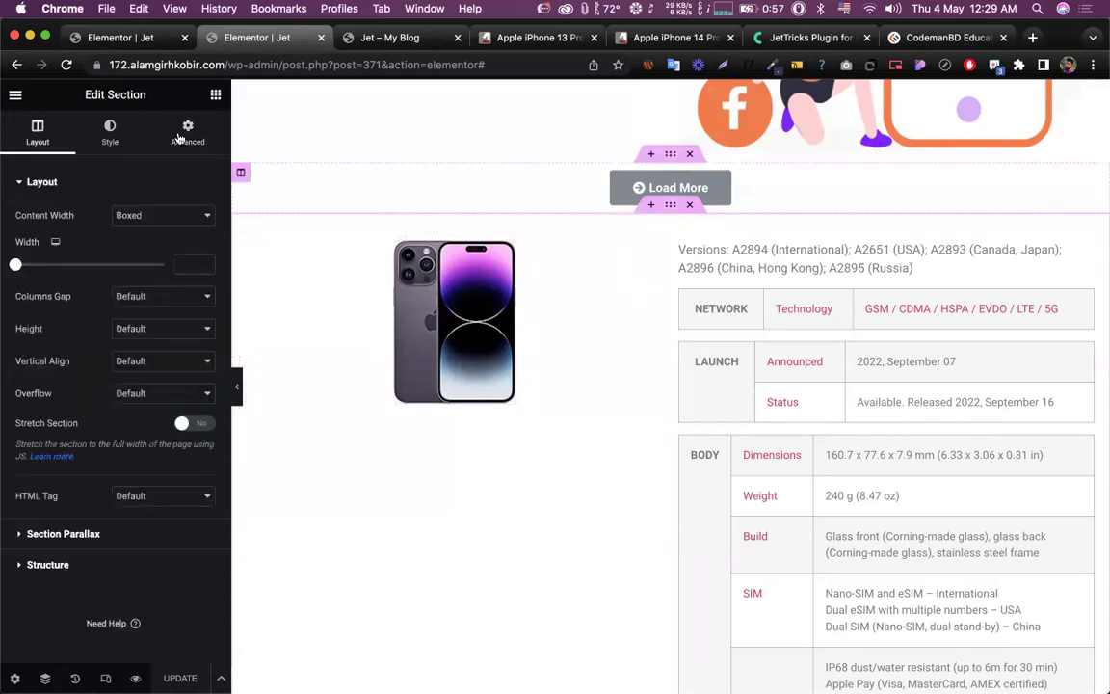
pyautogui.click(187, 133)
pyautogui.click(44, 431)
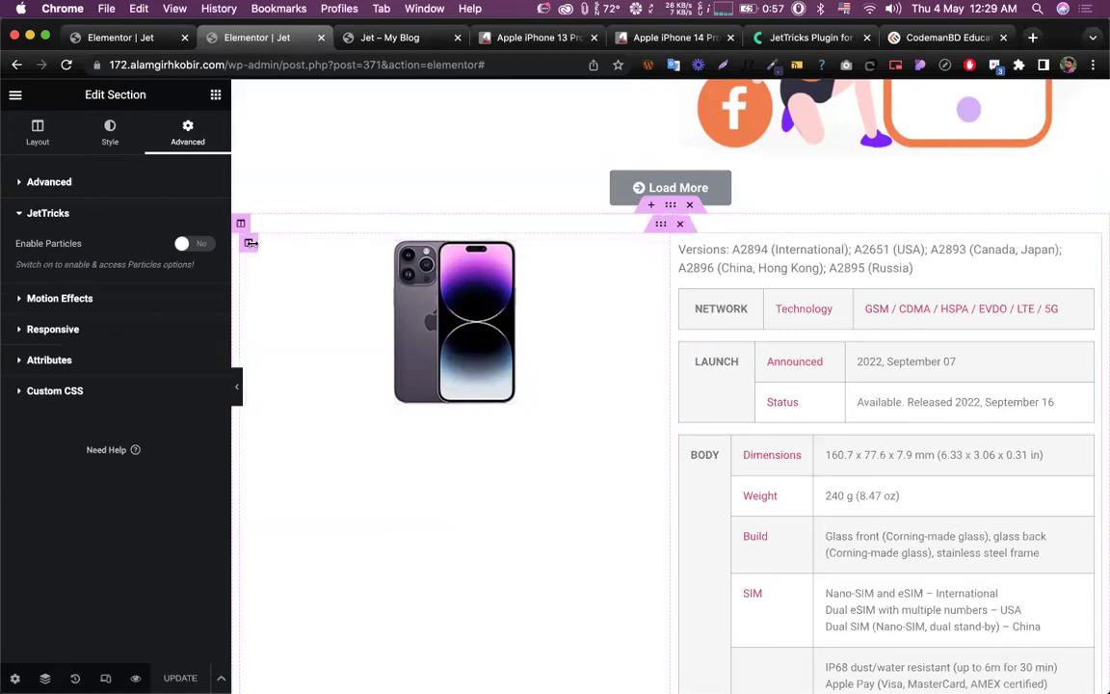
# Step: Enable the JetTricks Sticky Column option for the iPhone 14 image column and update the page
pyautogui.click(250, 243)
pyautogui.click(66, 468)
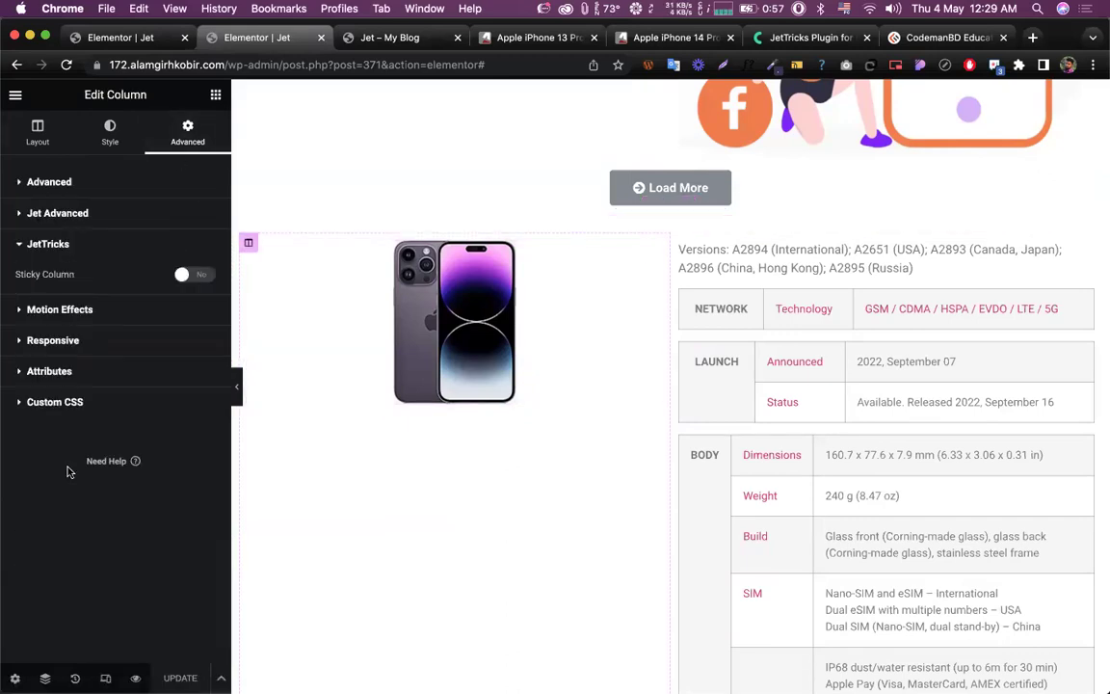
pyautogui.click(197, 276)
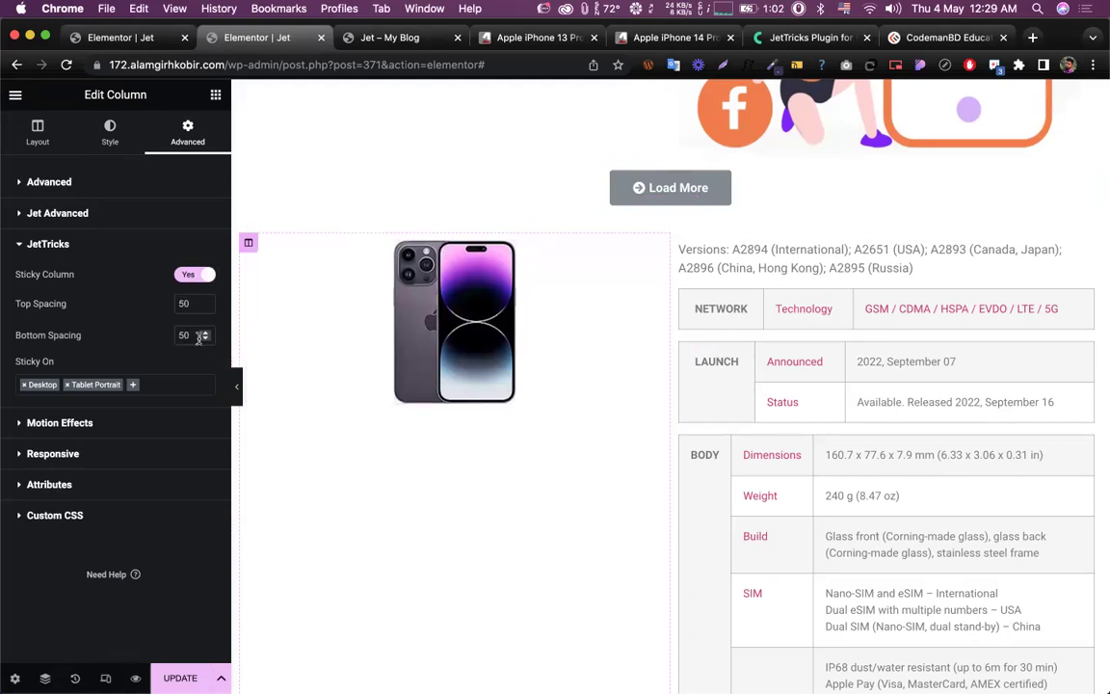
pyautogui.click(180, 677)
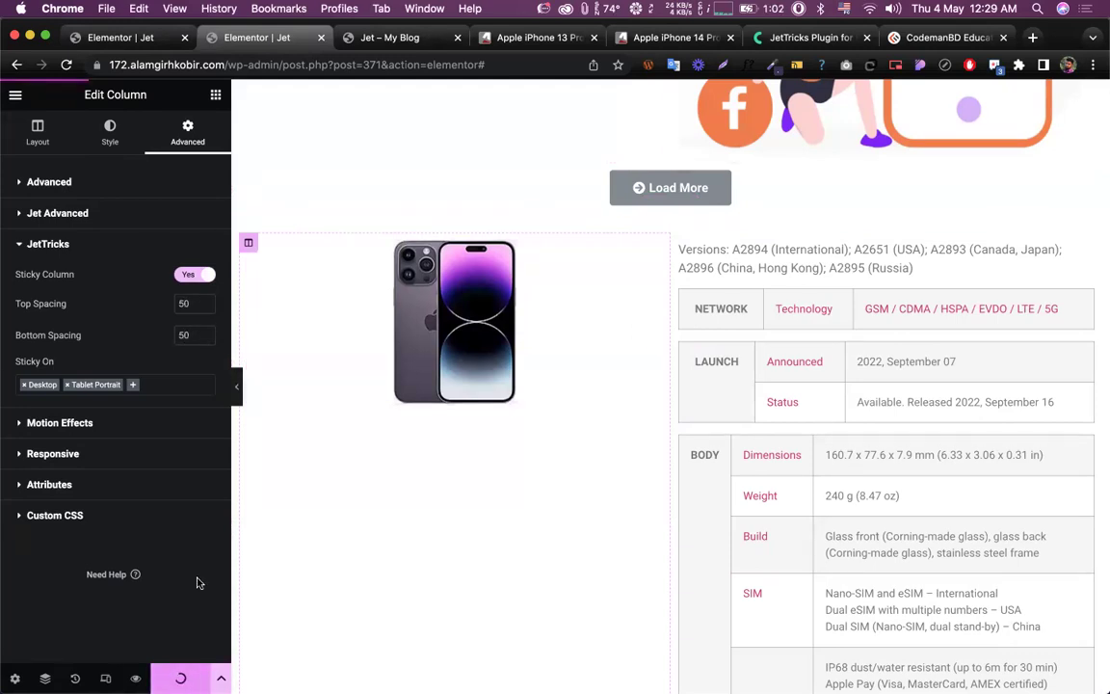
# Step: In the page preview, compare how the iPhone 14 and iPhone 13 images behave alongside their specification tables
pyautogui.click(386, 37)
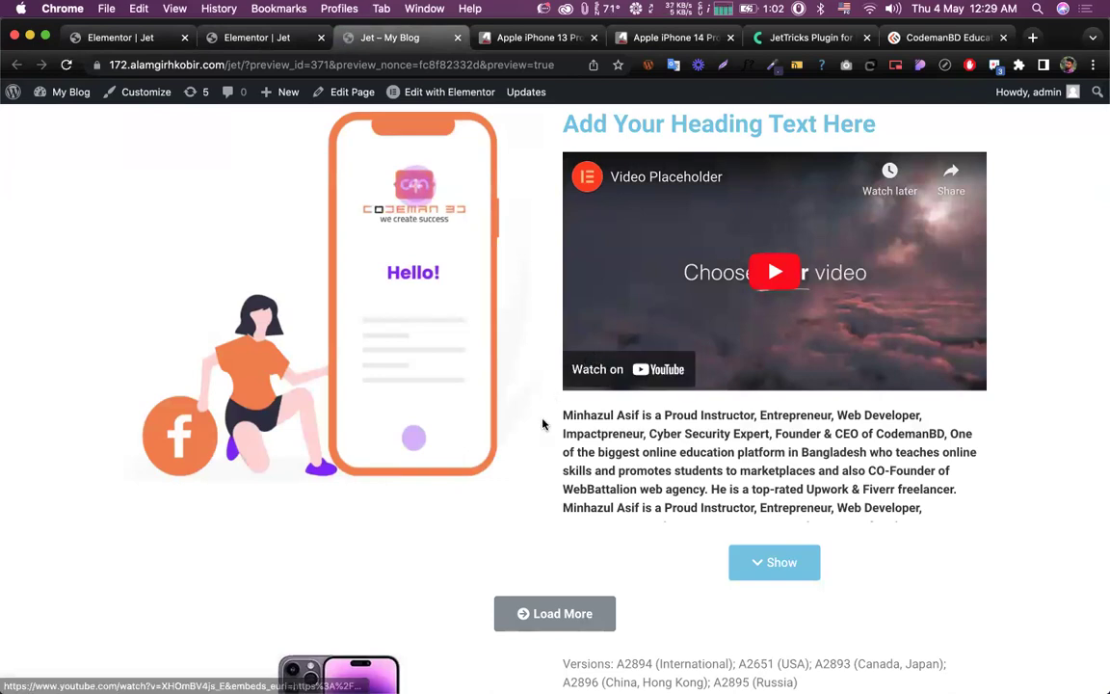
pyautogui.scroll(-10, 543, 424)
pyautogui.scroll(-10, 542, 424)
pyautogui.scroll(-10, 543, 424)
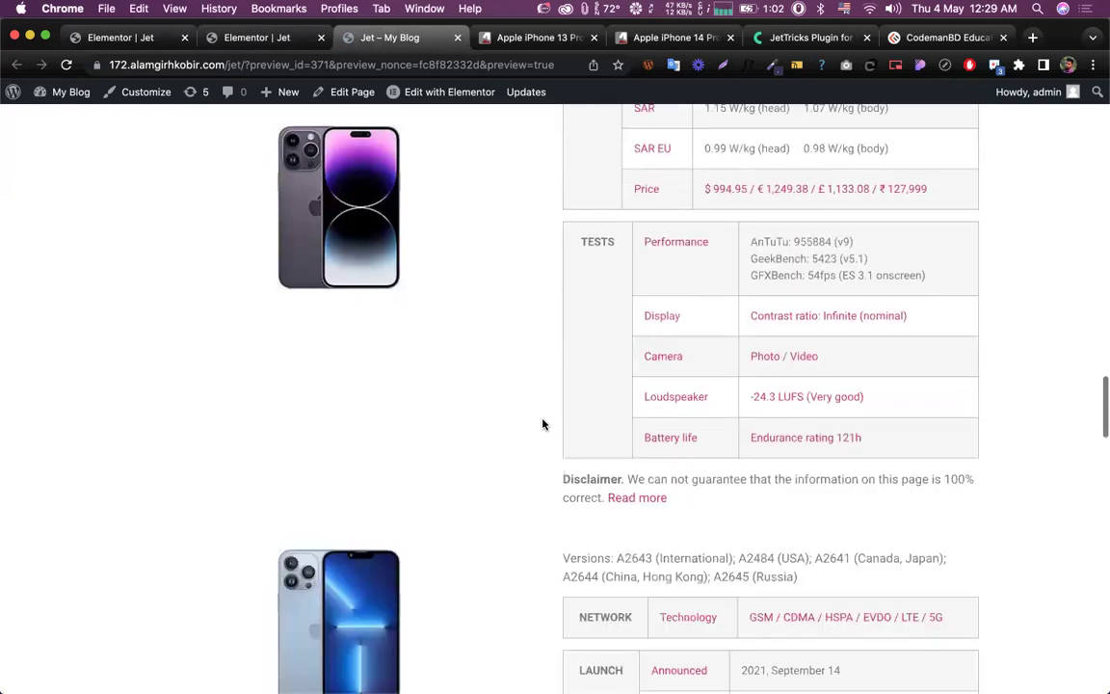
pyautogui.scroll(-6, 543, 424)
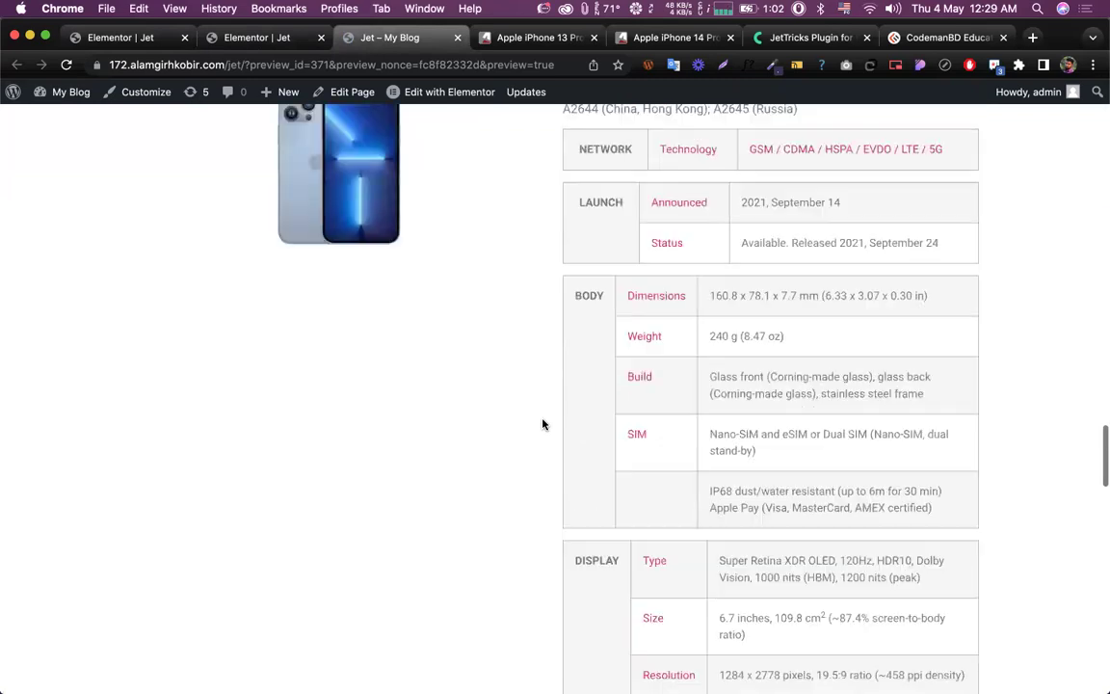
pyautogui.scroll(-15, 543, 424)
pyautogui.scroll(10, 543, 424)
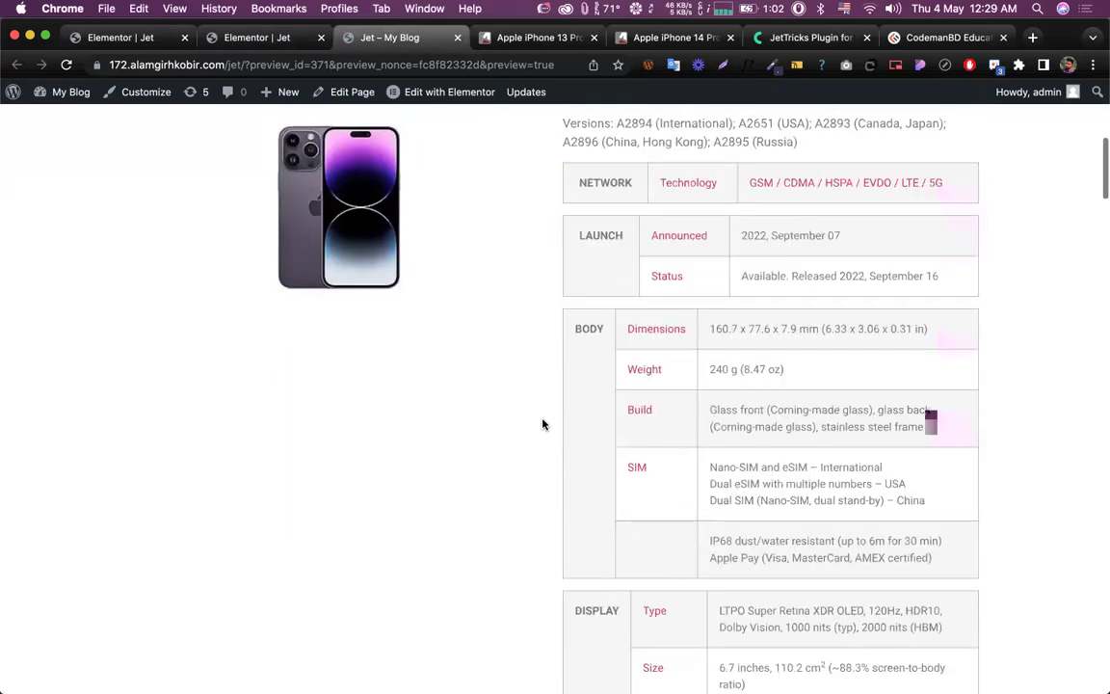
pyautogui.scroll(4, 598, 521)
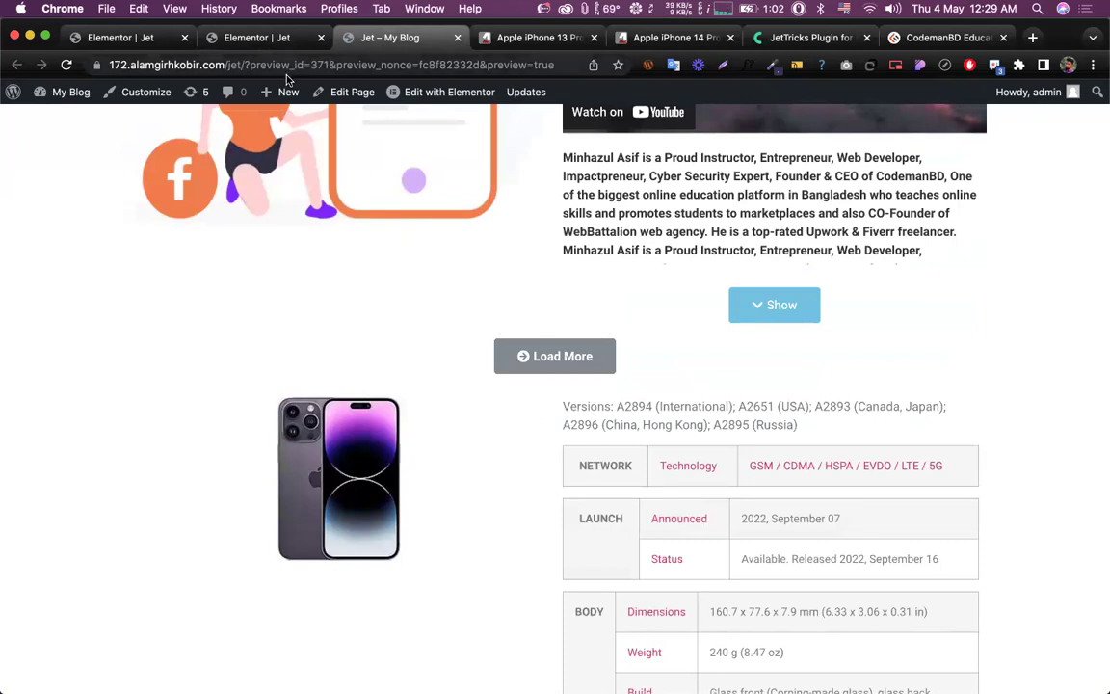
# Step: In the Elementor editor, check the JetTricks options of the iPhone 13 image
pyautogui.click(254, 39)
pyautogui.scroll(-12, 400, 353)
pyautogui.scroll(-15, 400, 353)
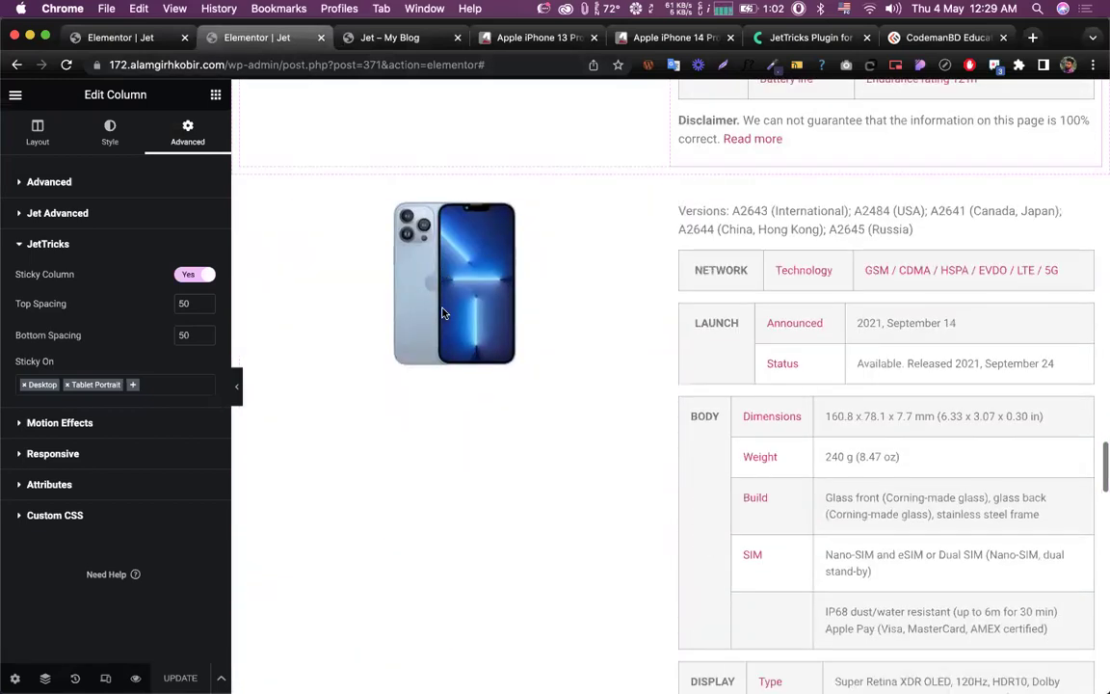
pyautogui.click(444, 311)
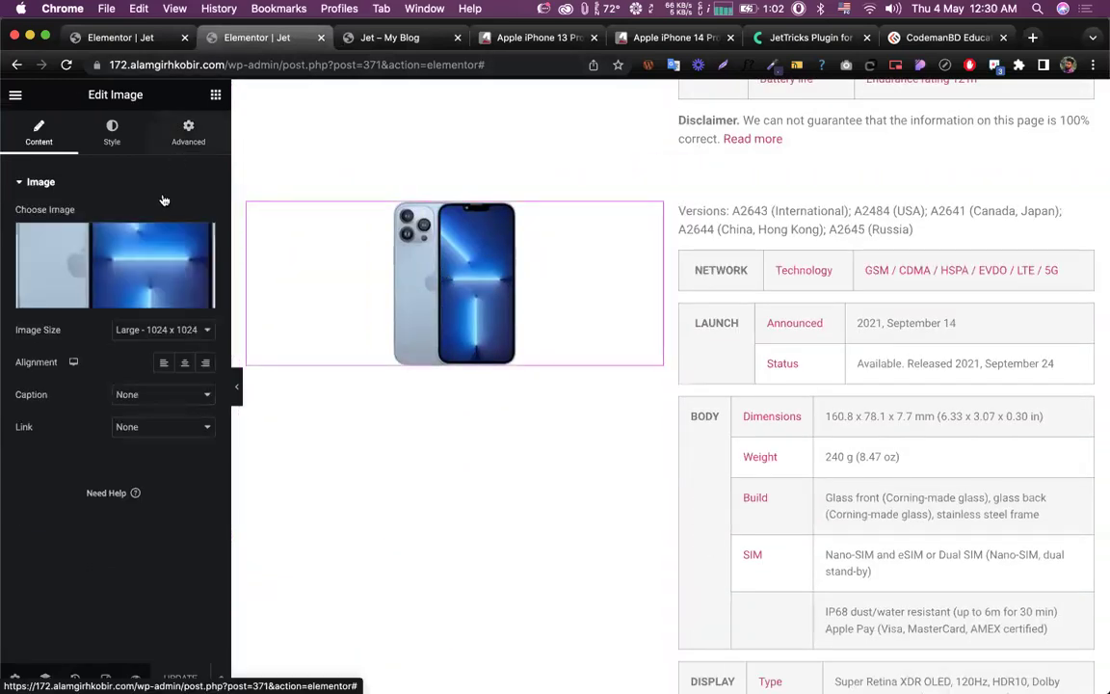
pyautogui.click(188, 132)
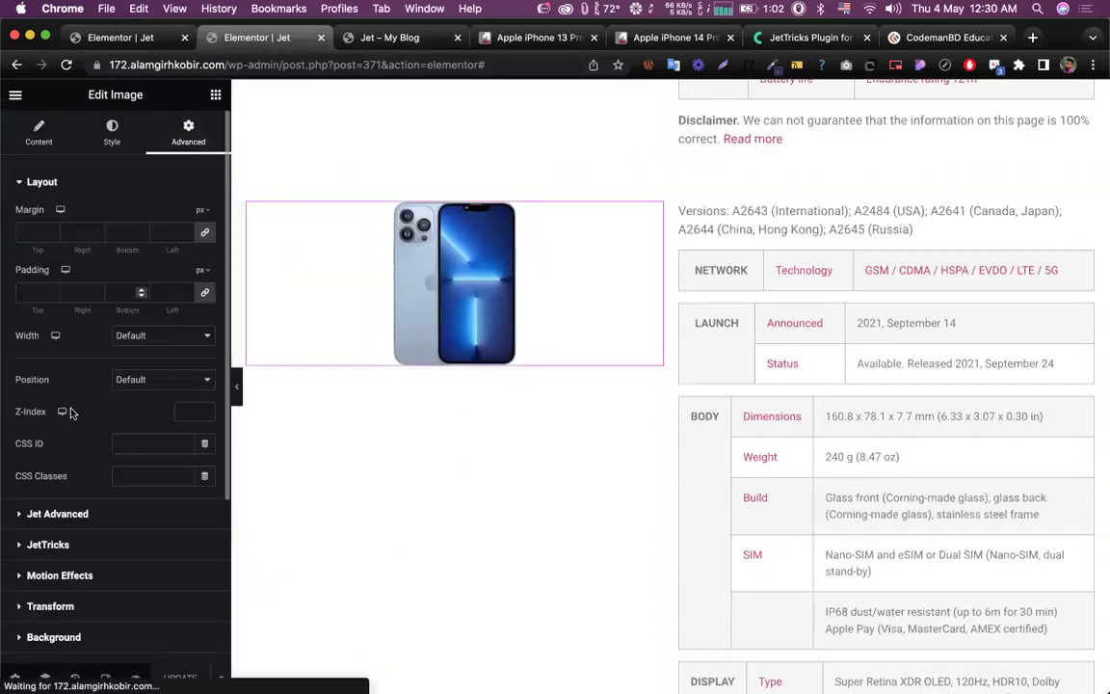
pyautogui.click(47, 545)
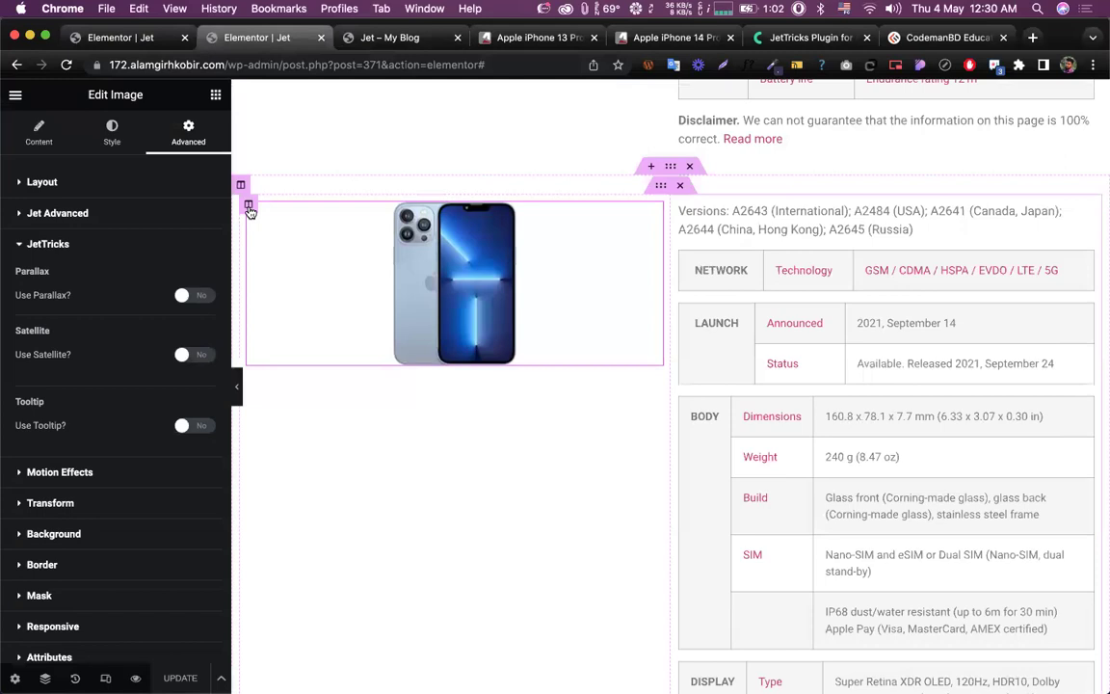
# Step: Enable the JetTricks Sticky Column option for the column holding the iPhone 13 image and update the page
pyautogui.click(249, 207)
pyautogui.click(187, 132)
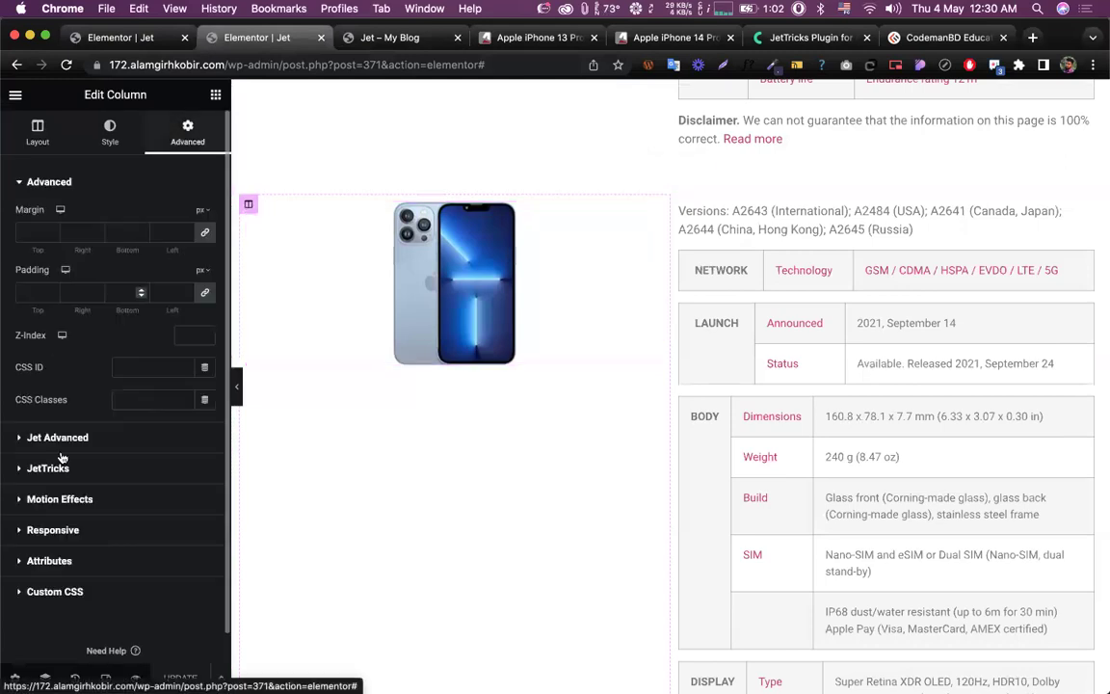
pyautogui.click(48, 468)
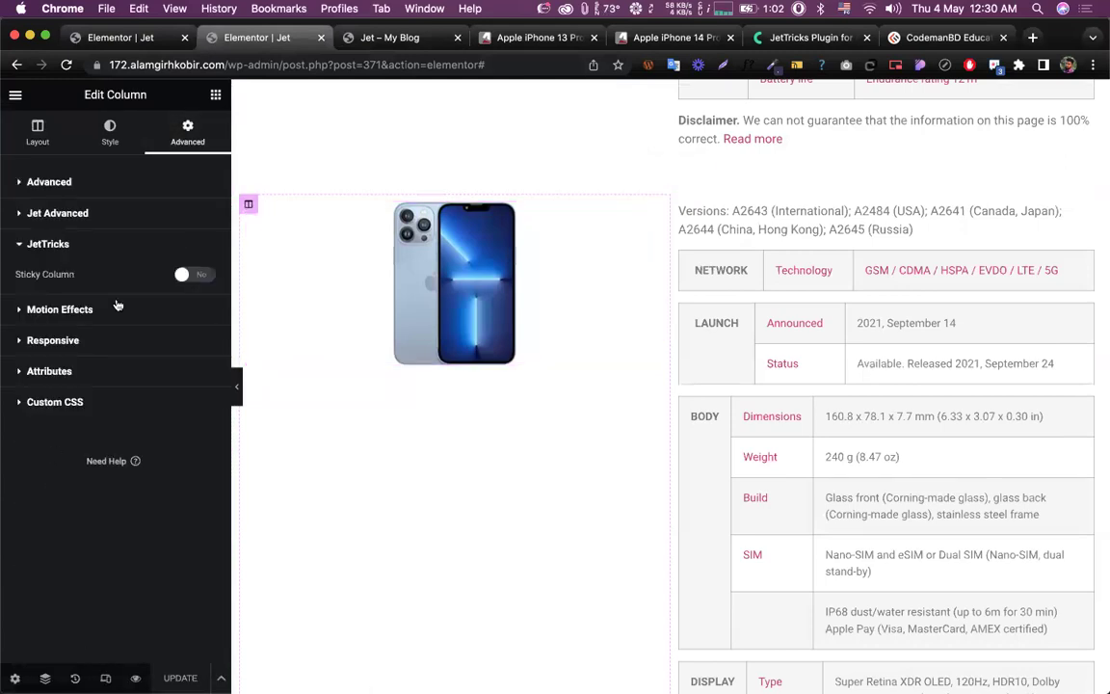
pyautogui.click(197, 275)
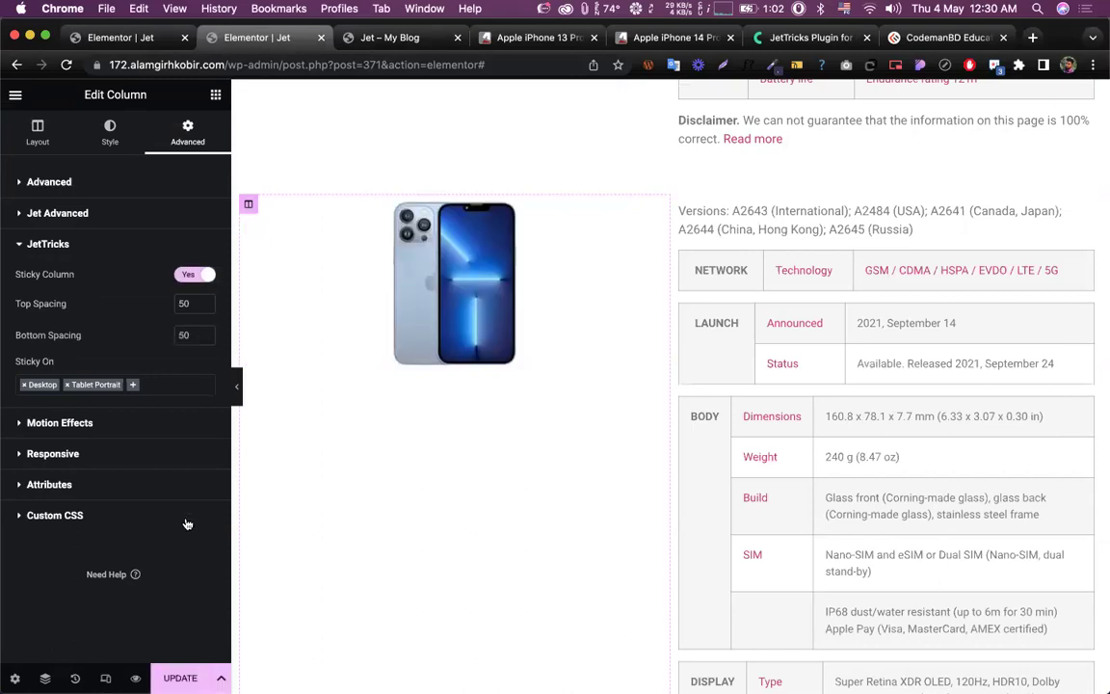
pyautogui.click(180, 678)
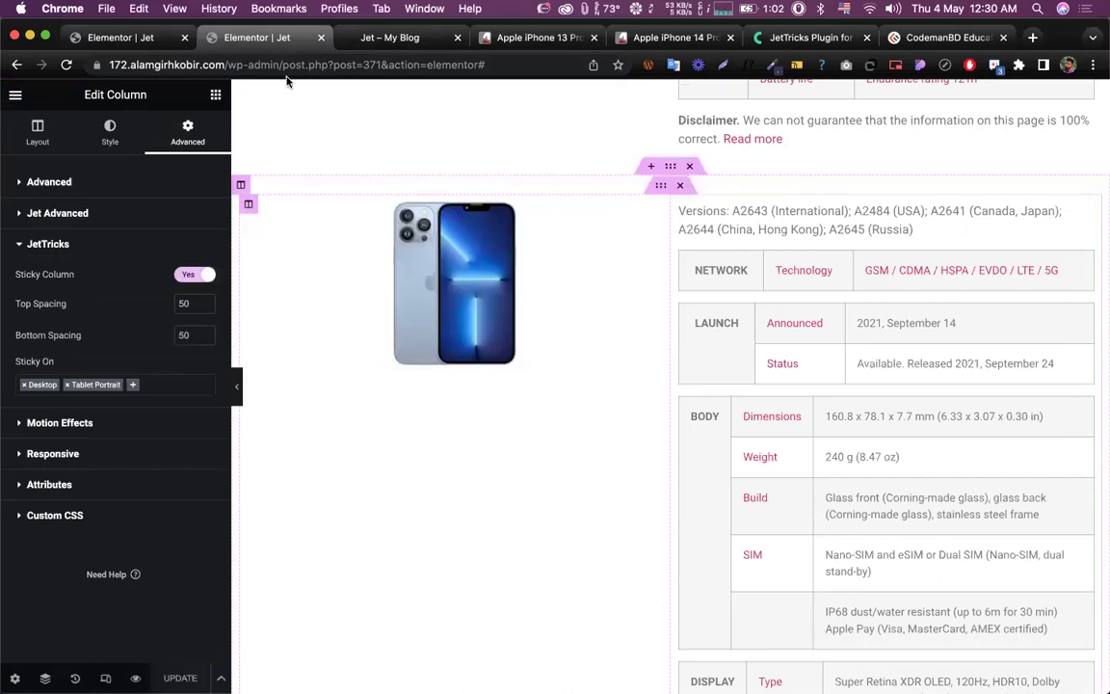
# Step: Set the iPhone 13 image's width to 60%
pyautogui.click(112, 135)
pyautogui.moveTo(17, 232); pyautogui.dragTo(20, 232)
pyautogui.moveTo(111, 235); pyautogui.dragTo(105, 236)
# Step: Set the iPhone 14 image's width to 60% and update the page
pyautogui.scroll(-10, 437, 263)
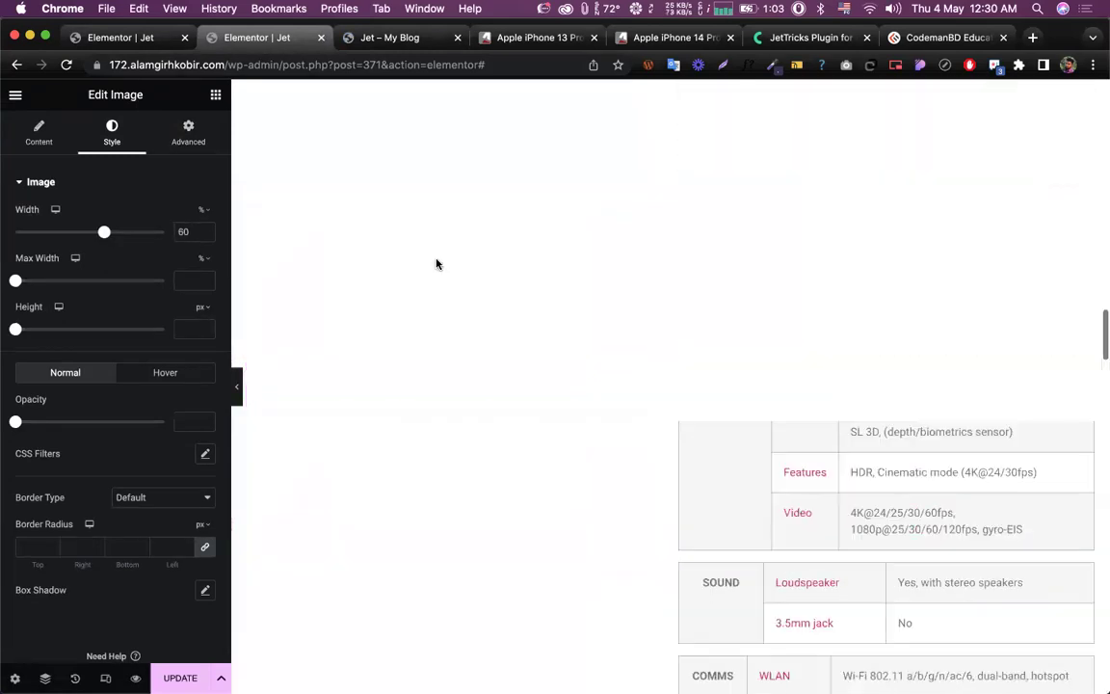
pyautogui.scroll(15, 436, 263)
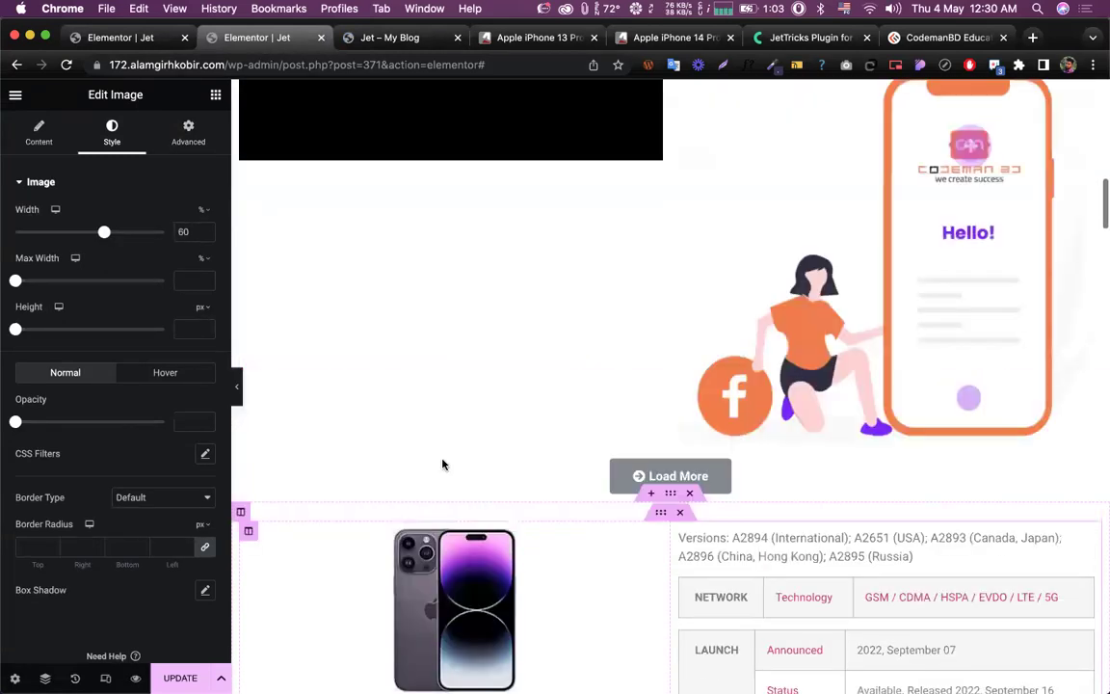
pyautogui.click(455, 566)
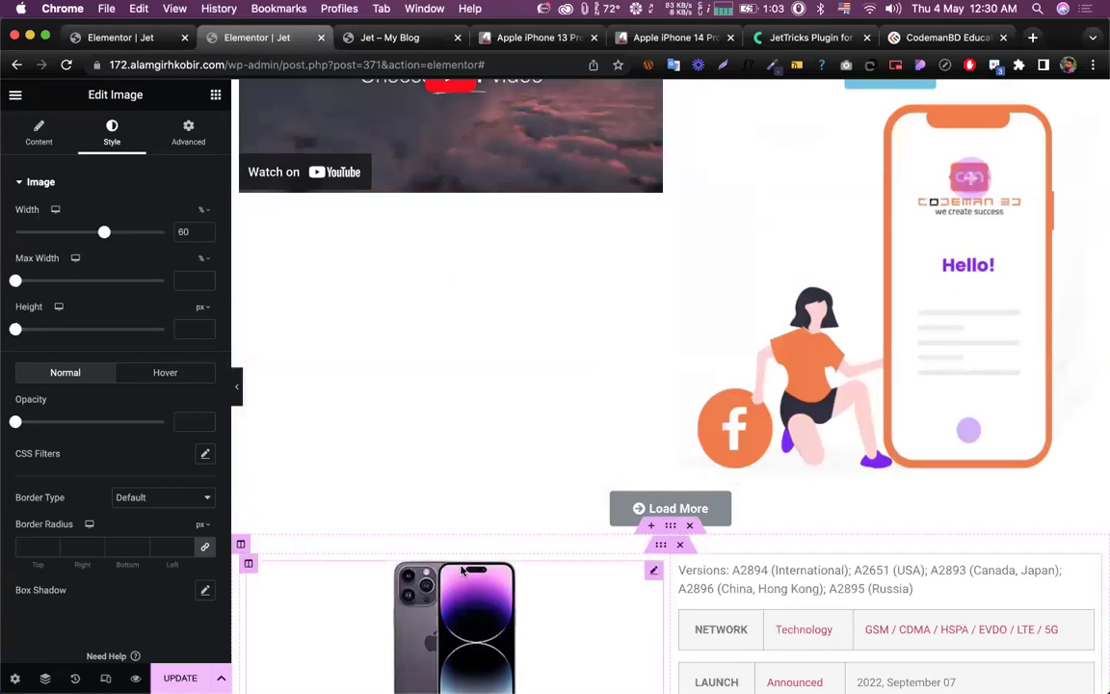
pyautogui.click(172, 127)
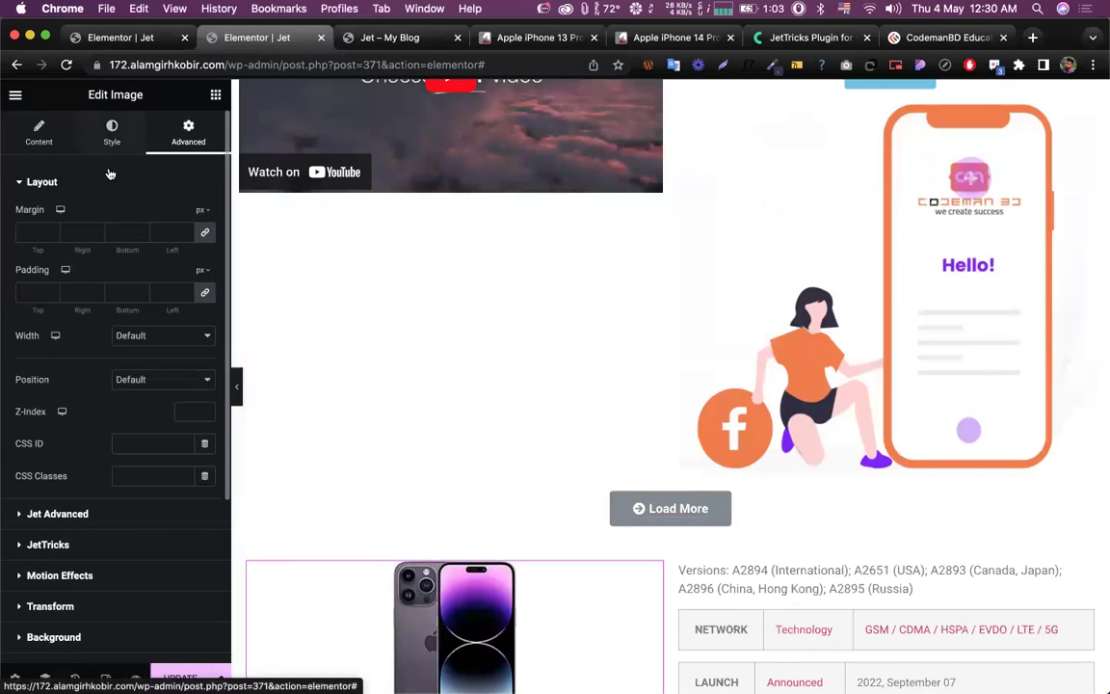
pyautogui.click(111, 133)
pyautogui.click(113, 233)
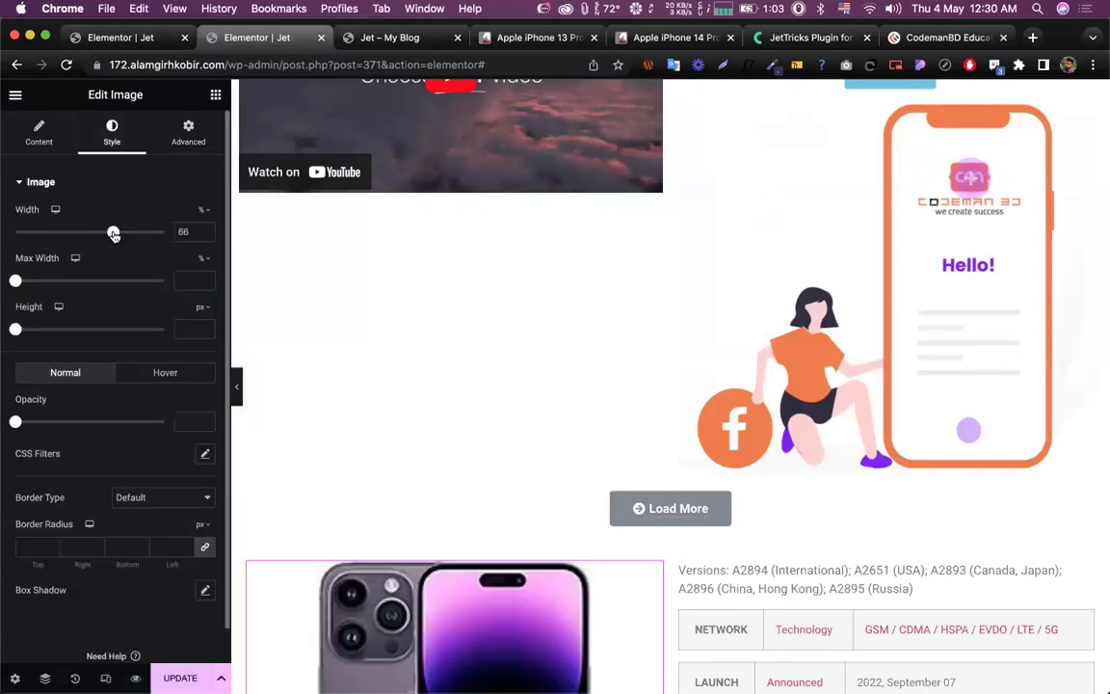
pyautogui.moveTo(113, 233); pyautogui.dragTo(104, 235)
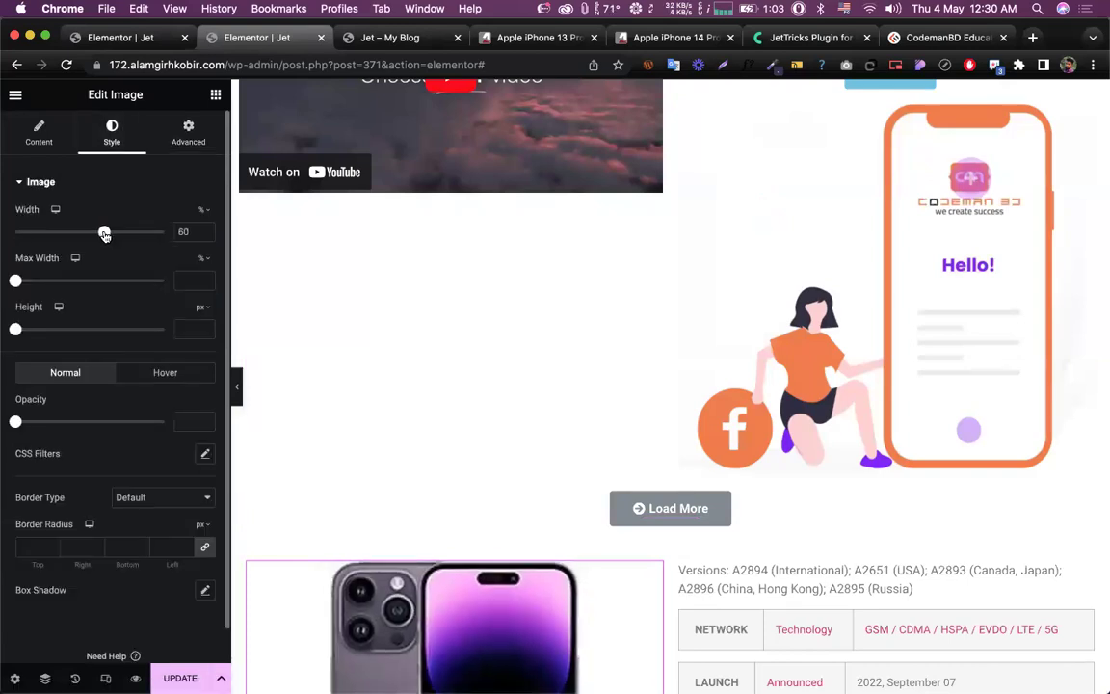
pyautogui.click(179, 677)
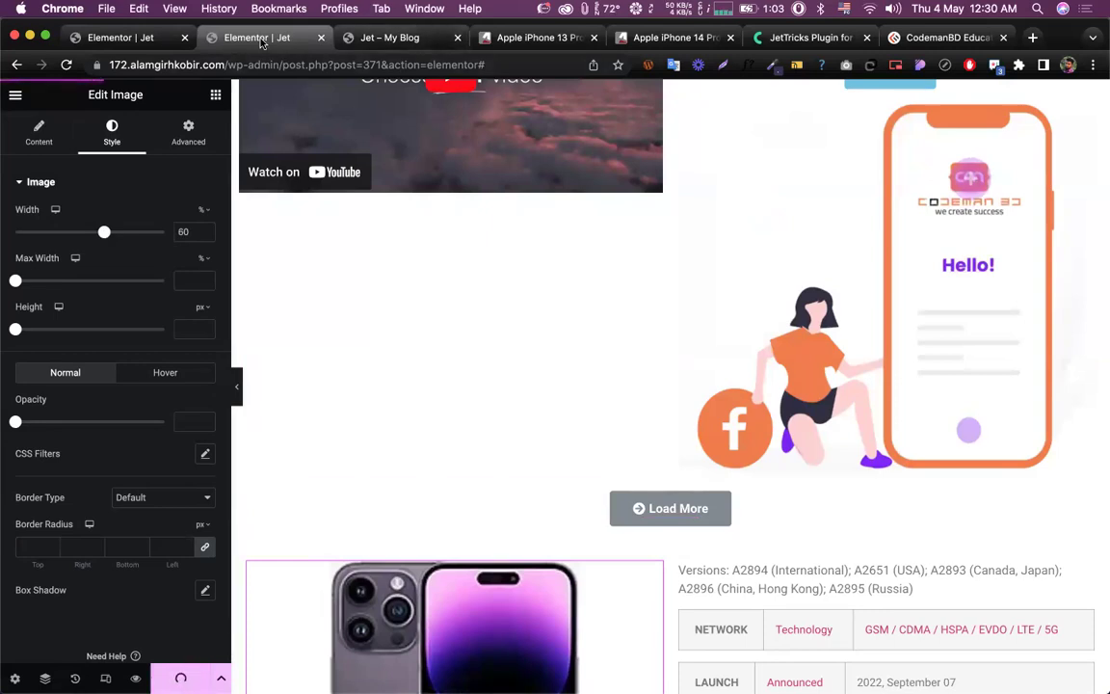
# Step: In the refreshed page preview, examine the enlarged iPhone 14 image beside its specifications down to the disclaimer
pyautogui.click(363, 37)
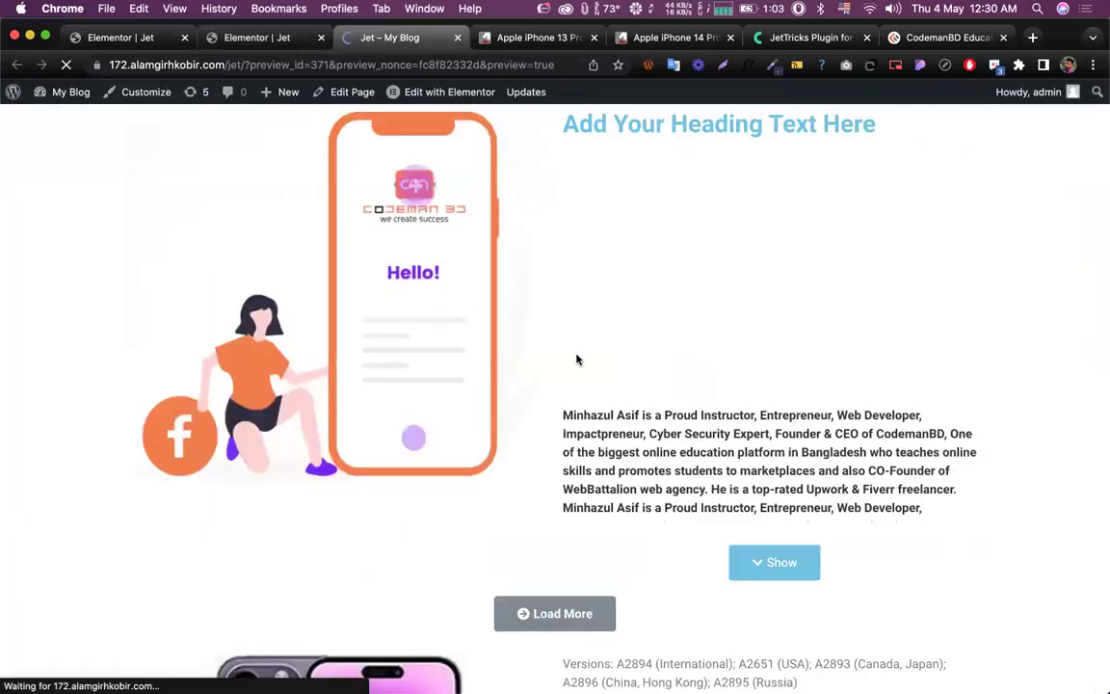
pyautogui.scroll(-10, 556, 314)
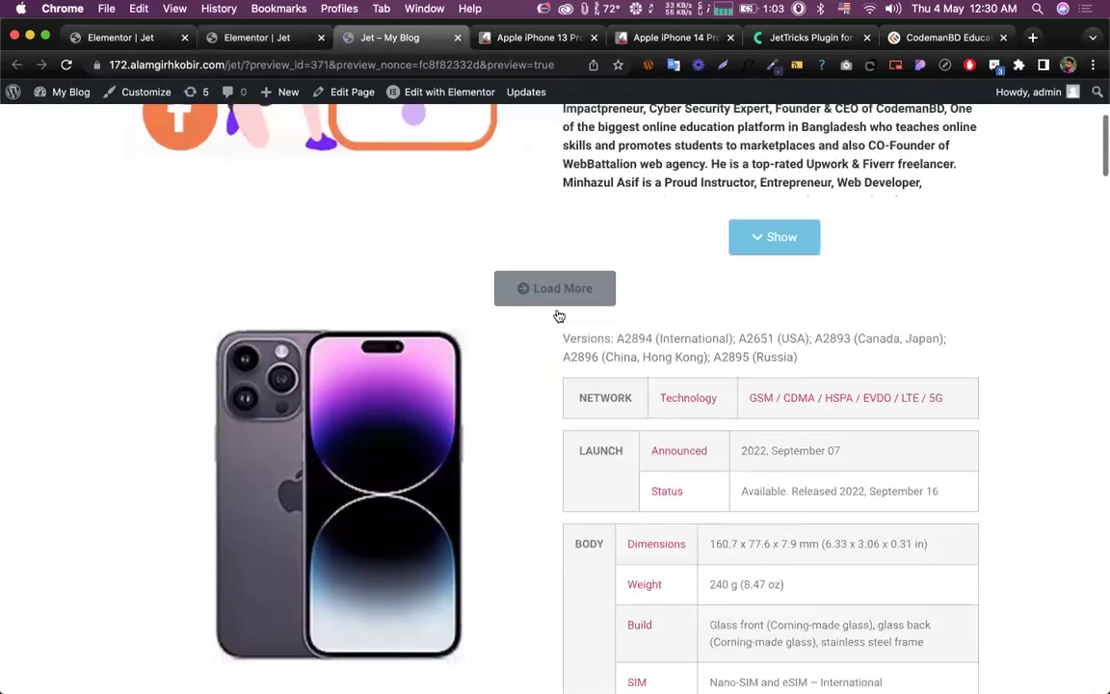
pyautogui.scroll(-15, 556, 314)
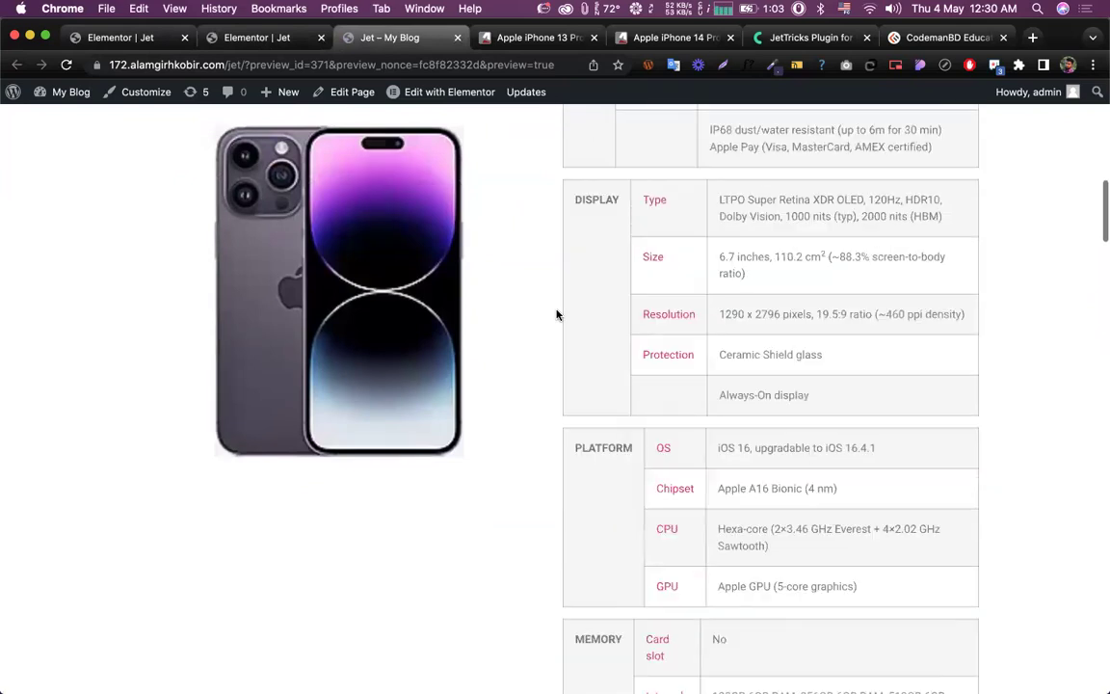
pyautogui.scroll(-11, 556, 315)
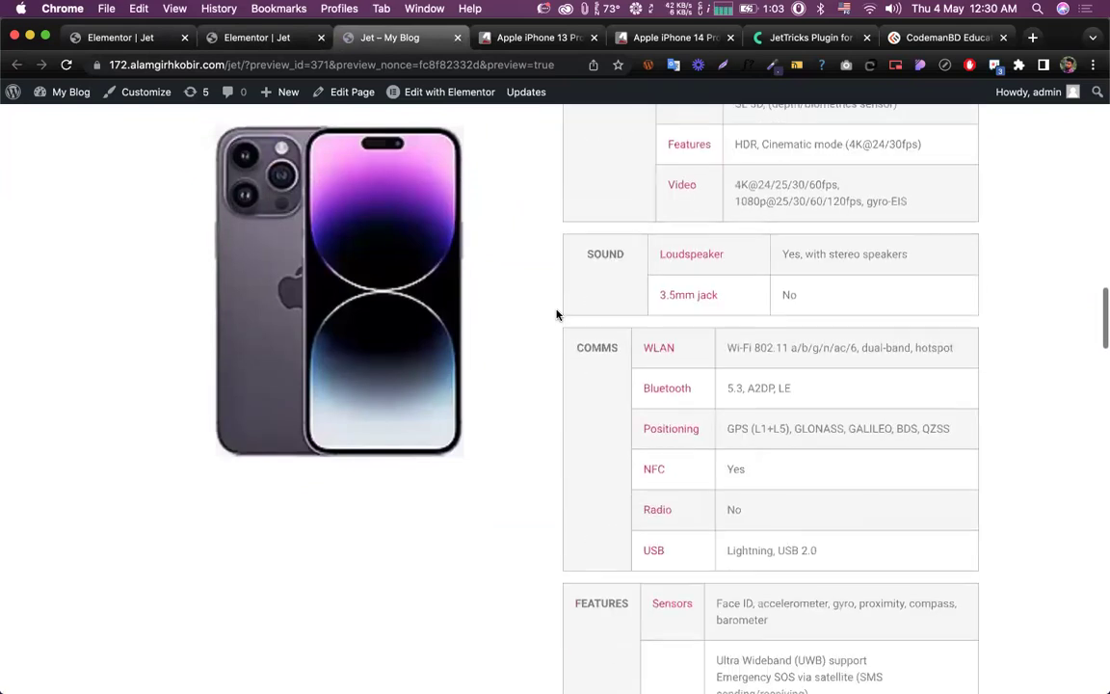
pyautogui.scroll(-12, 556, 315)
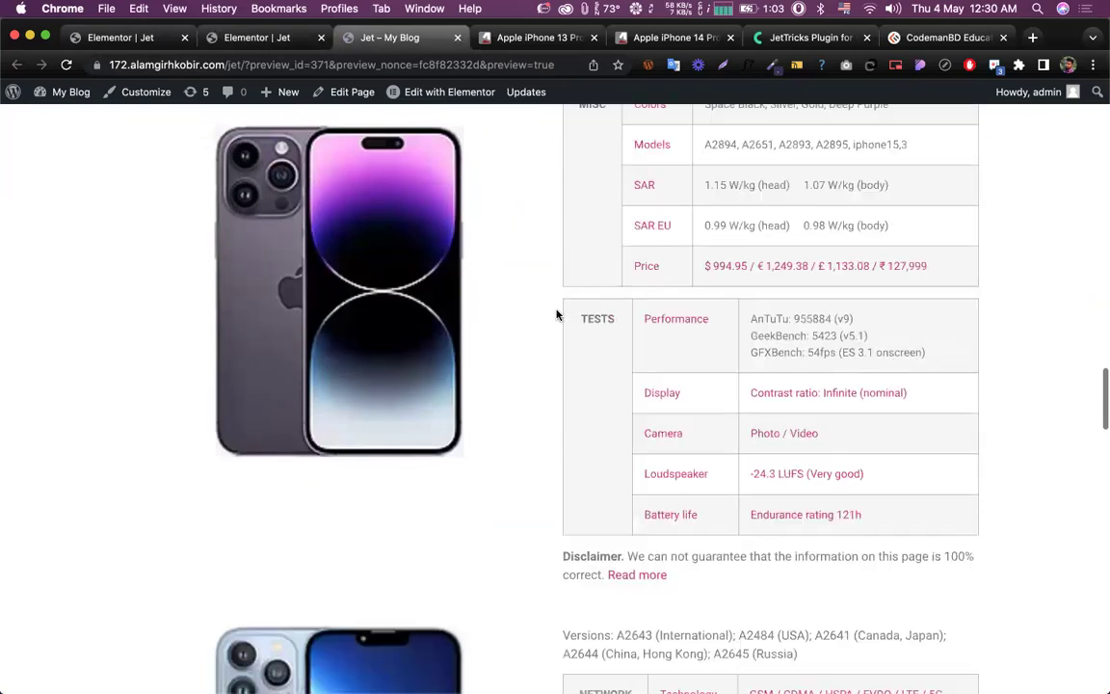
# Step: In the page preview, examine how the iPhone 13 image stays beside its specifications and compare it with the iPhone 14 section
pyautogui.scroll(-5, 556, 314)
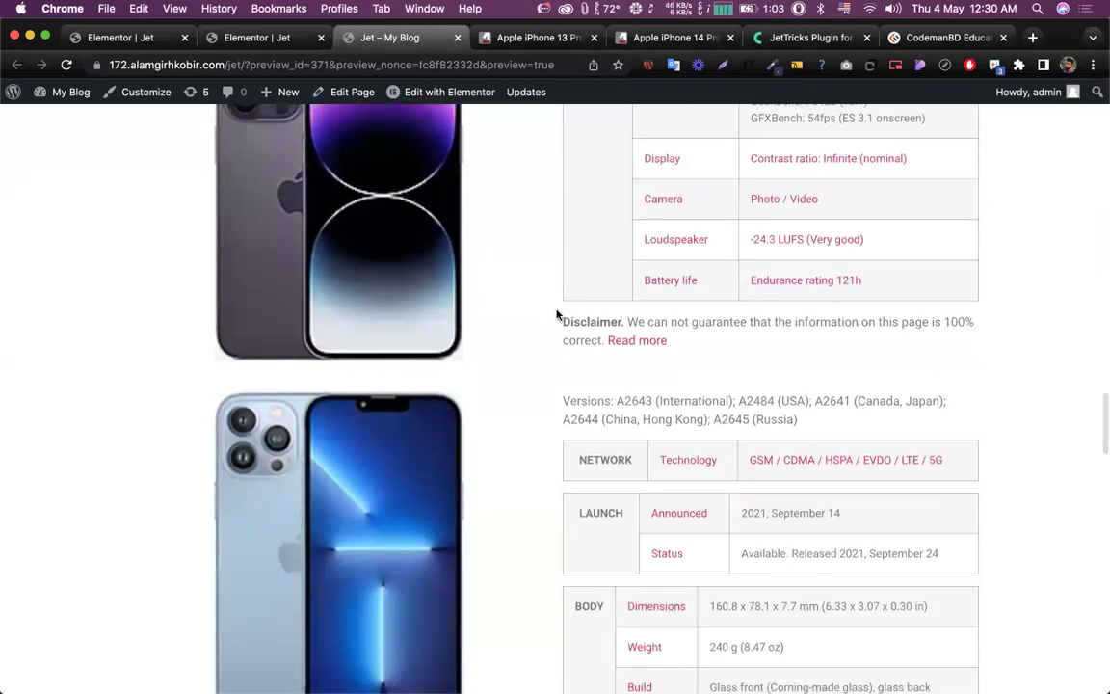
pyautogui.scroll(-12, 556, 314)
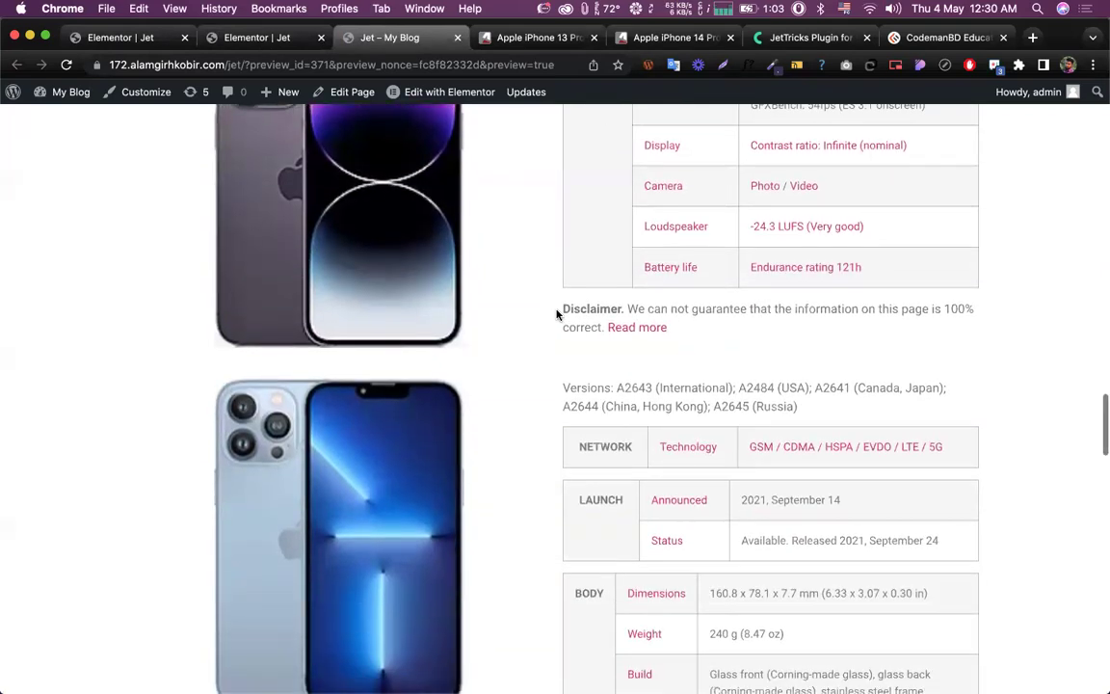
pyautogui.scroll(-15, 556, 314)
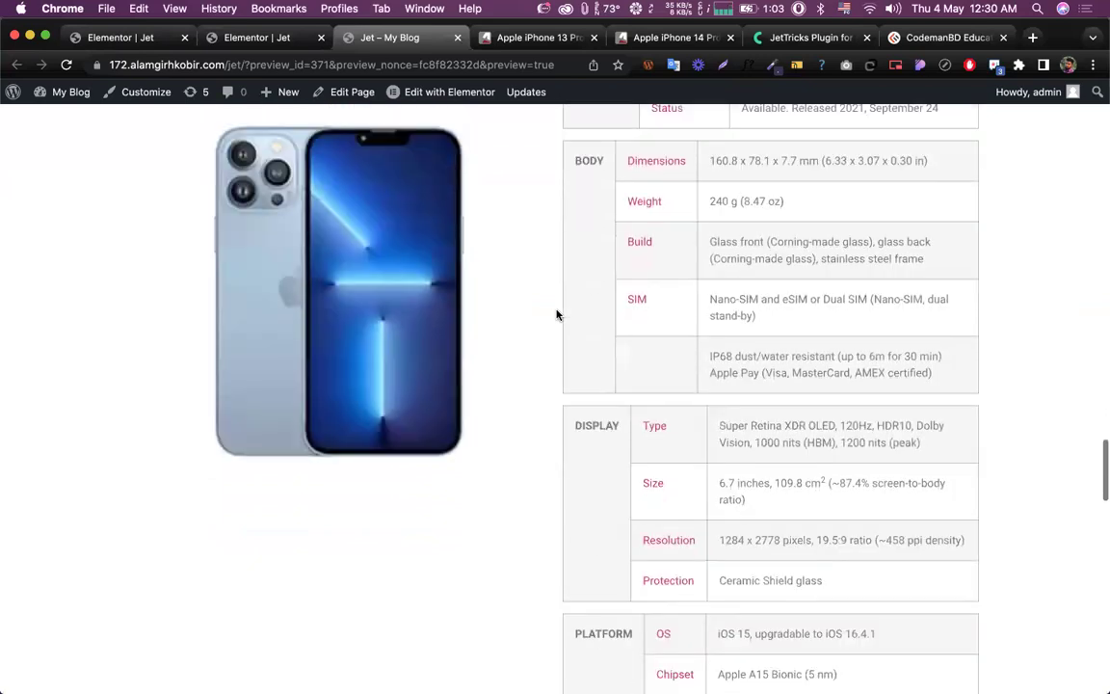
pyautogui.scroll(-18, 556, 314)
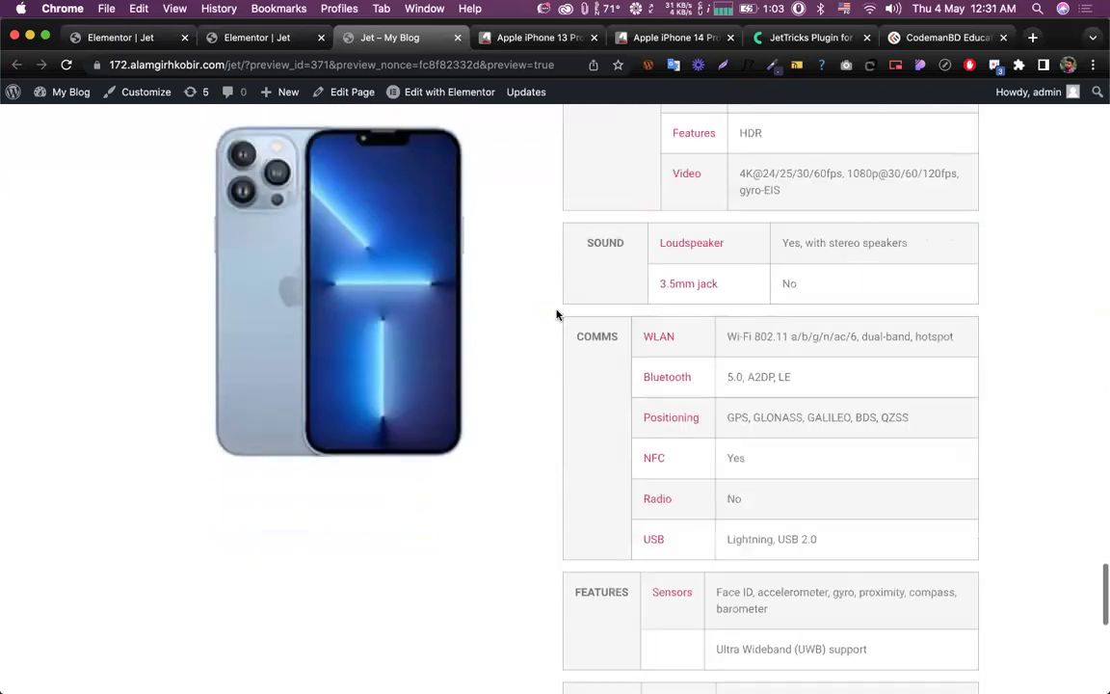
pyautogui.scroll(20, 556, 314)
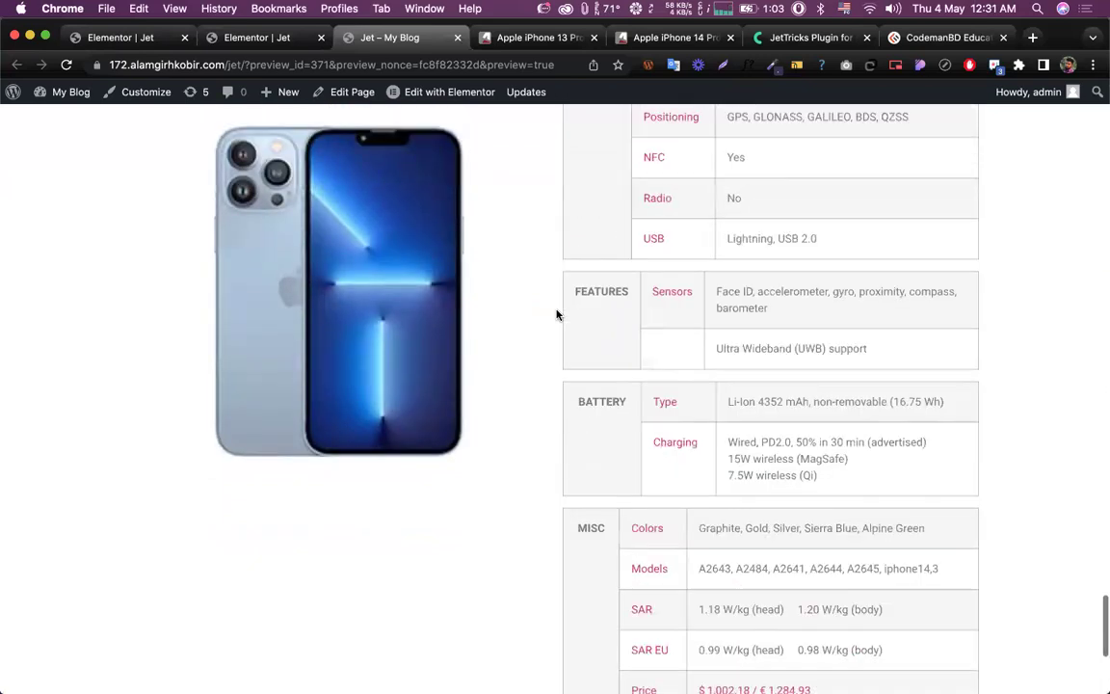
pyautogui.scroll(20, 556, 314)
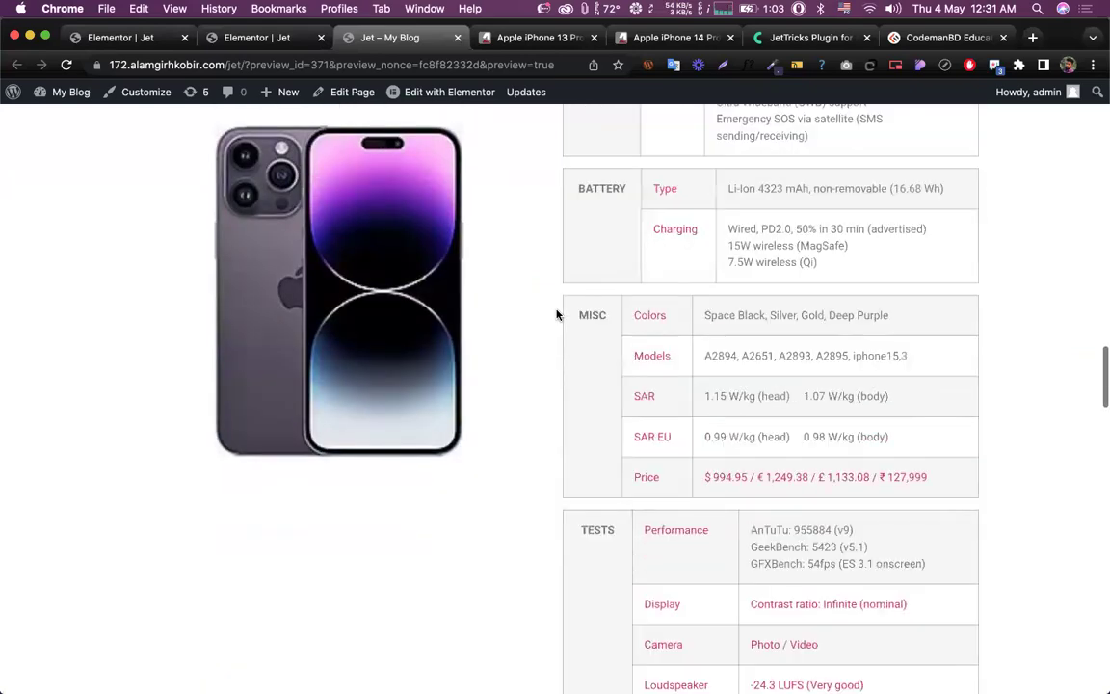
pyautogui.scroll(20, 556, 314)
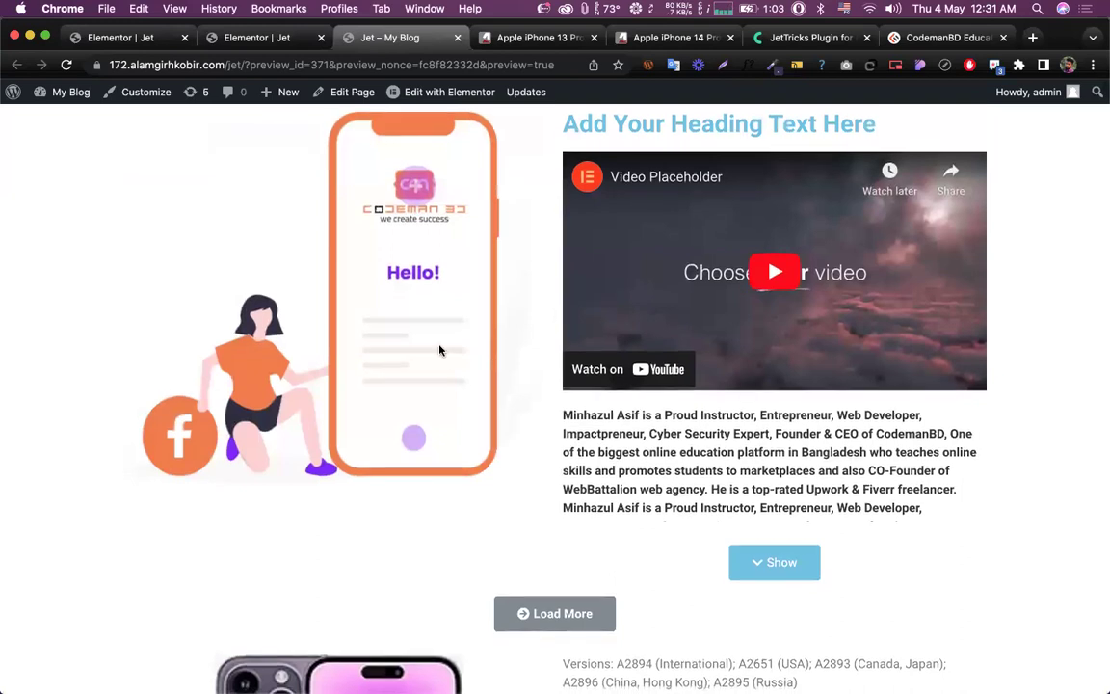
pyautogui.scroll(-5, 414, 366)
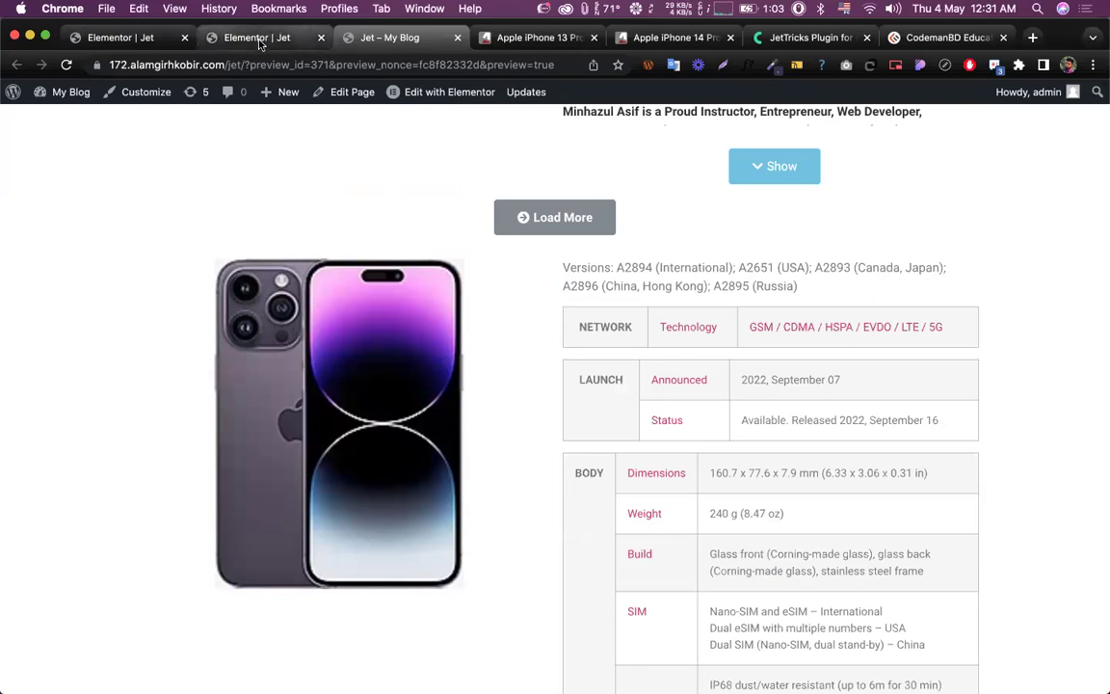
pyautogui.scroll(5, 585, 448)
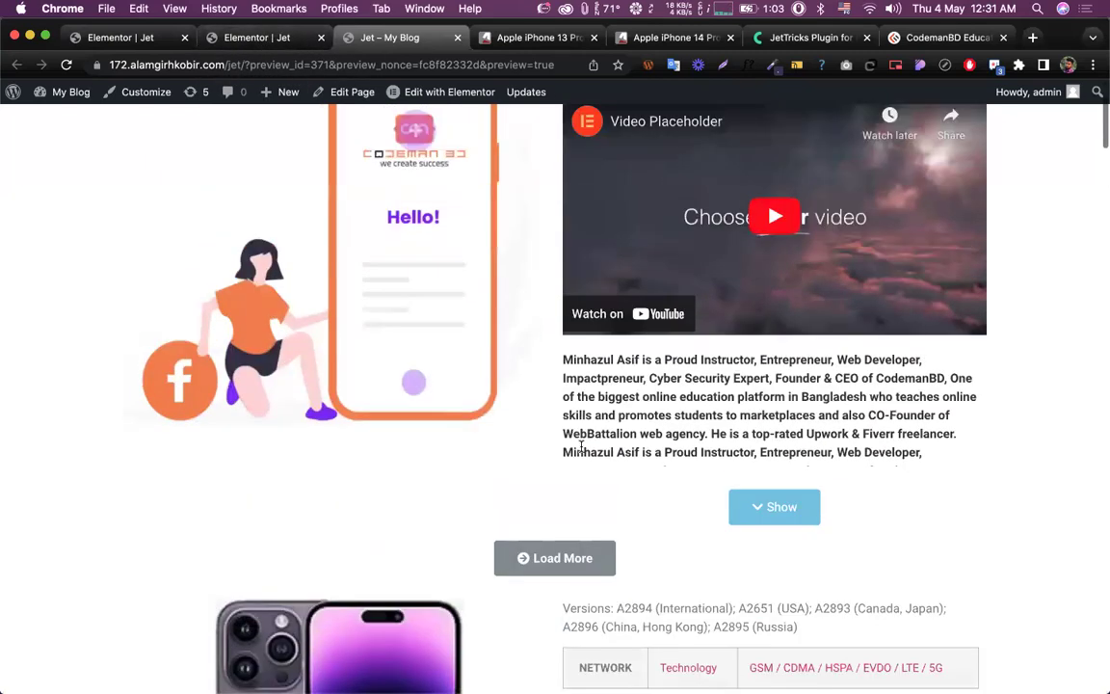
# Step: Return to the Elementor editor and look through the page from the Load More section to the iPhone 13 specifications
pyautogui.click(266, 44)
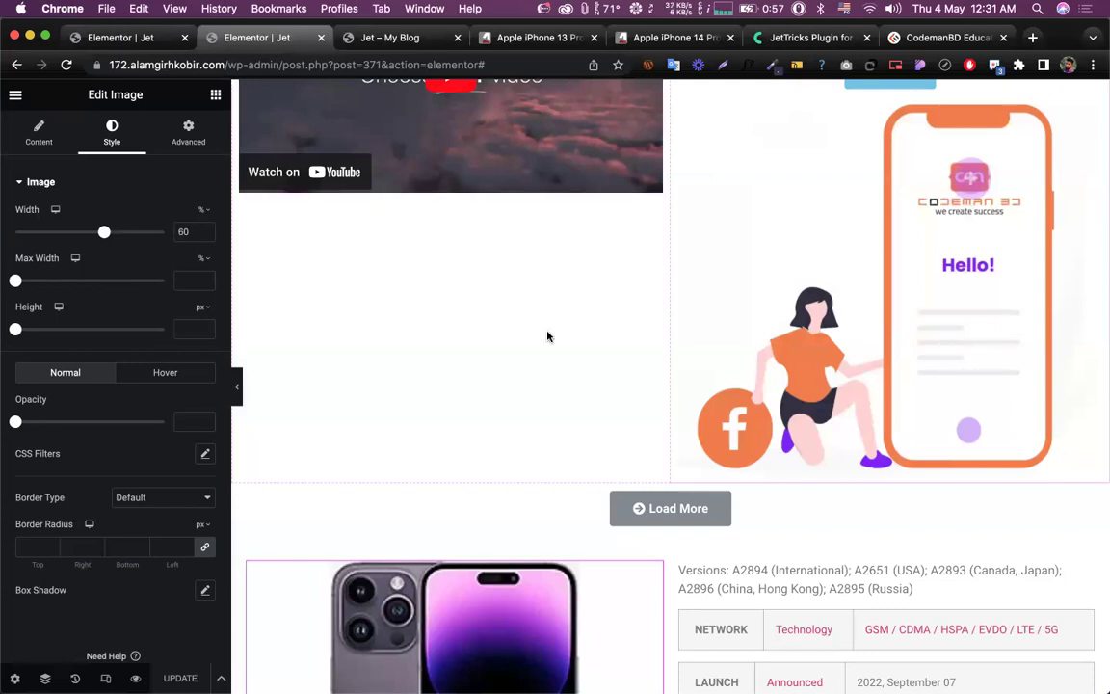
pyautogui.scroll(-5, 547, 335)
pyautogui.scroll(-15, 547, 335)
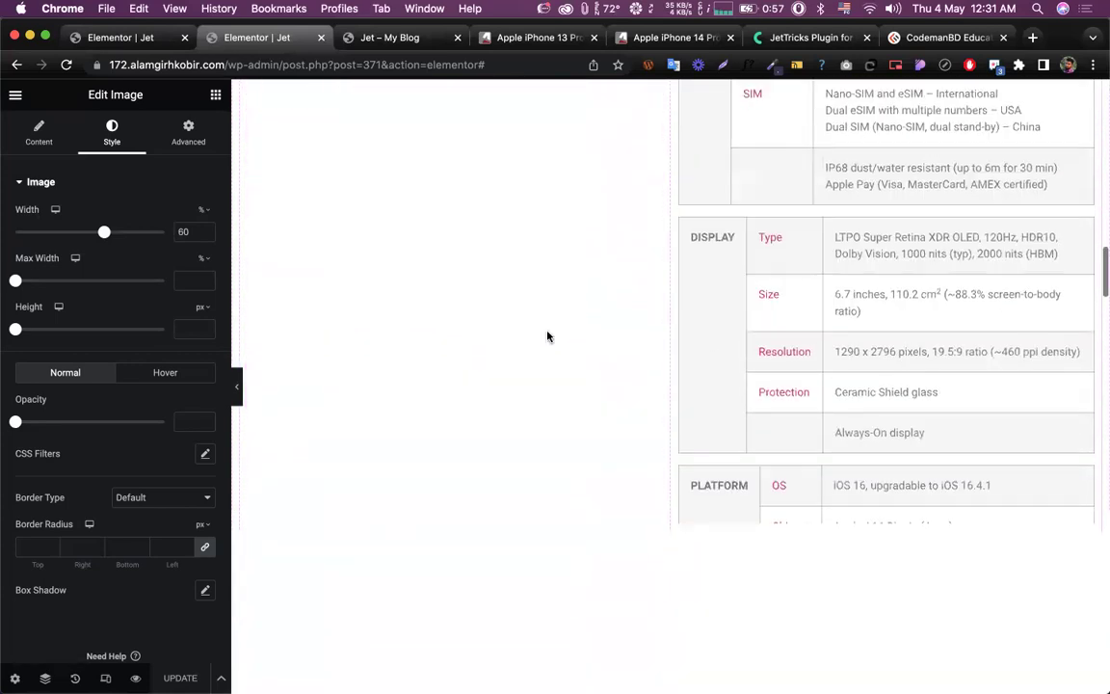
pyautogui.scroll(-15, 547, 336)
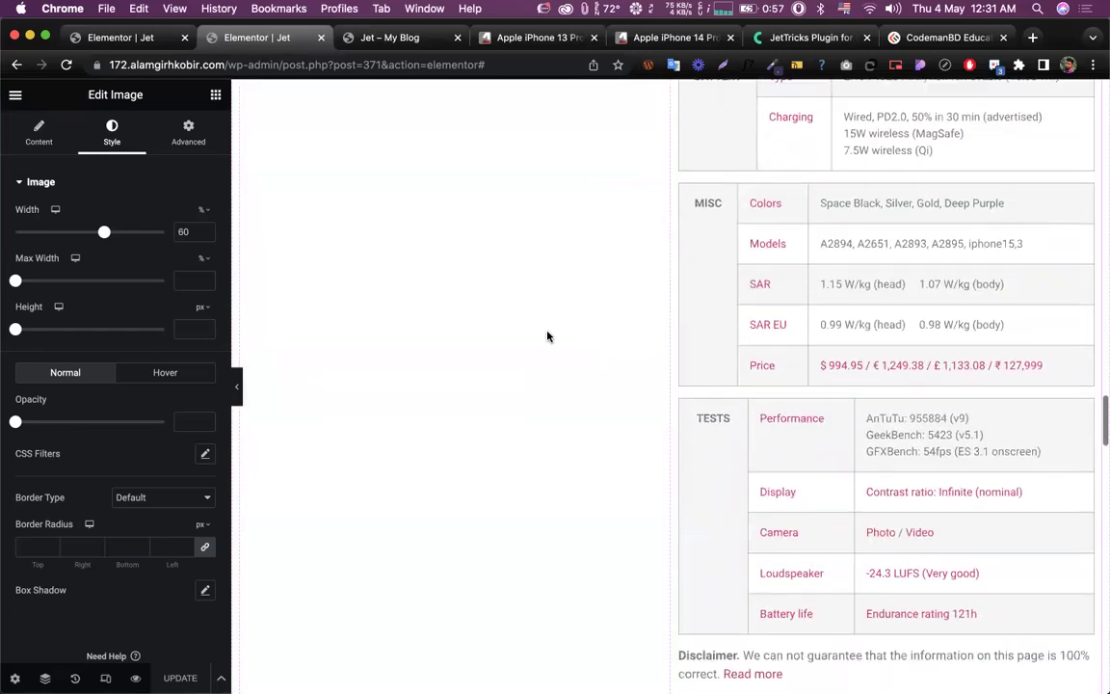
pyautogui.scroll(-15, 548, 335)
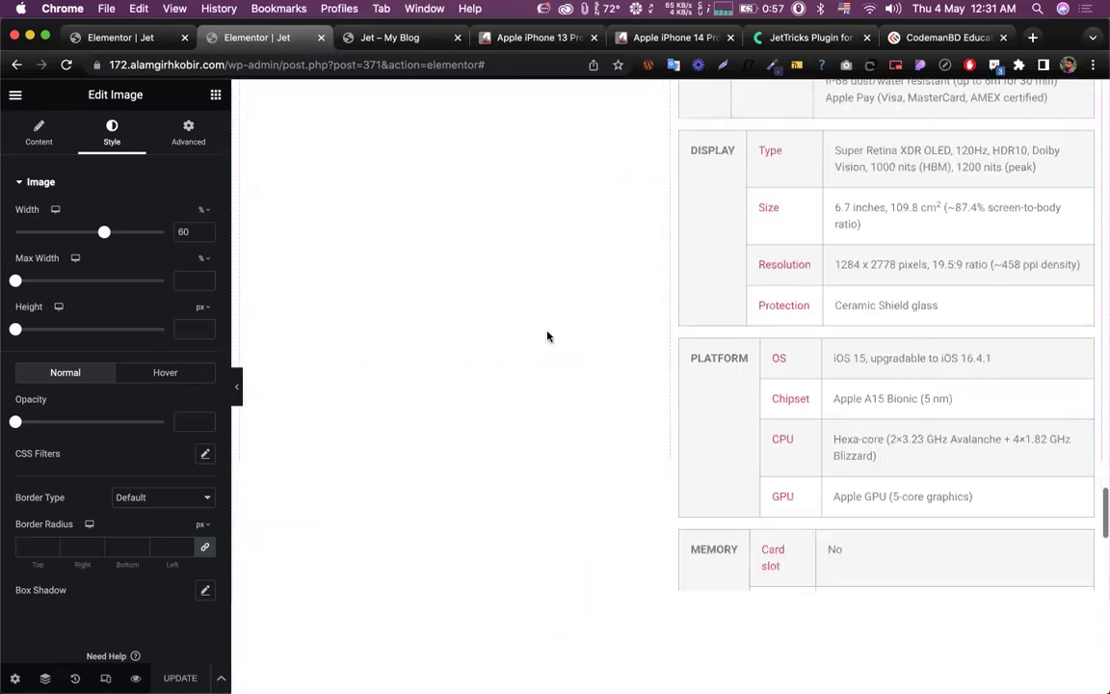
pyautogui.scroll(-10, 547, 335)
pyautogui.scroll(20, 548, 335)
pyautogui.scroll(5, 547, 335)
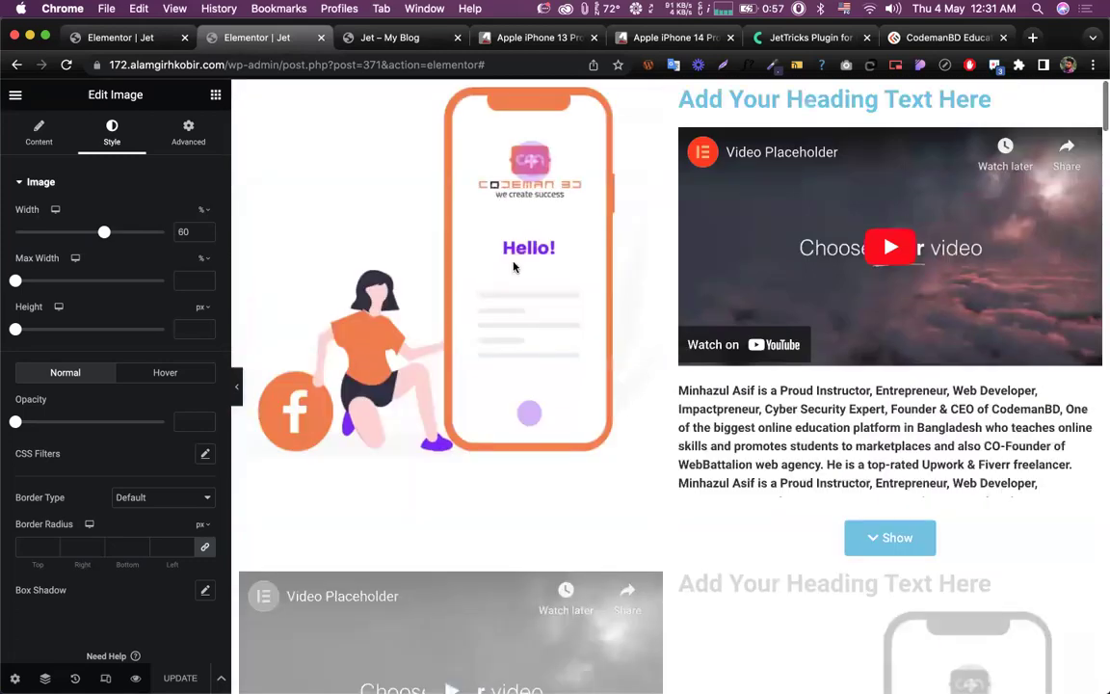
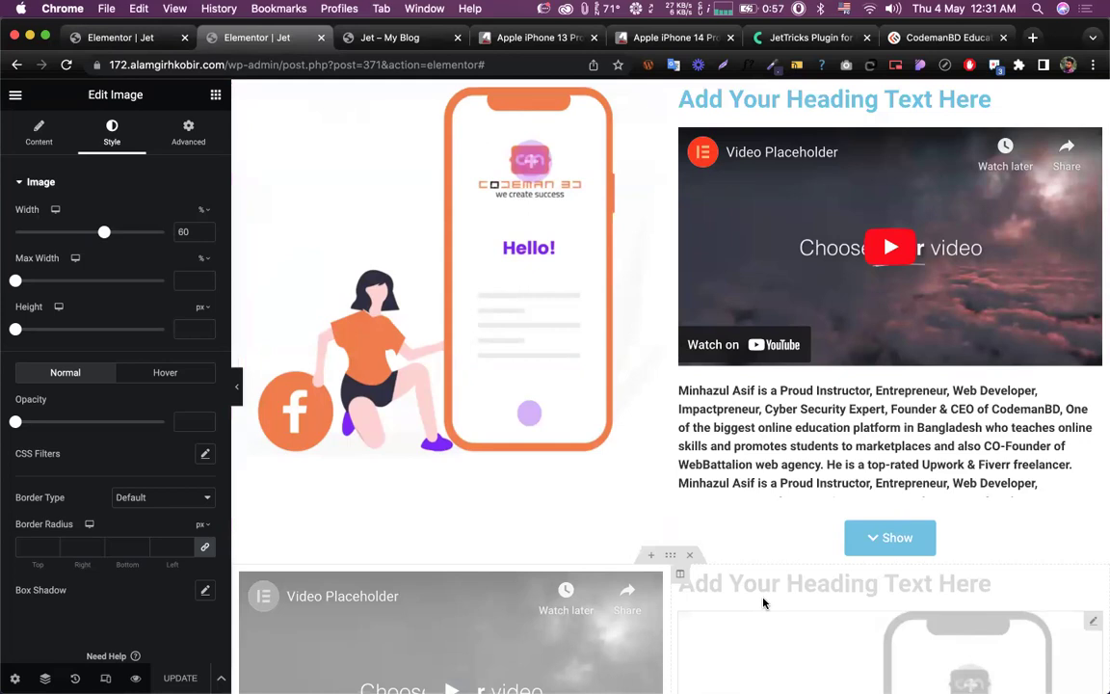
# Step: Enable the JetTricks Parallax option for the Hotspots widget with the phone illustration and update the page
pyautogui.click(665, 383)
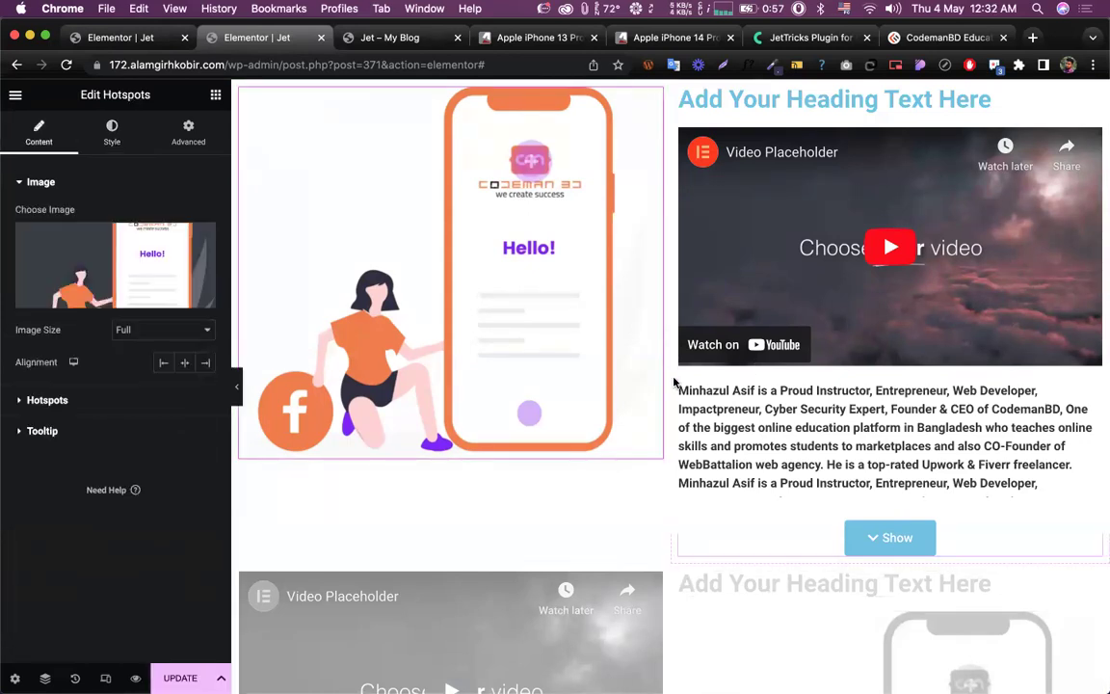
pyautogui.scroll(-1, 568, 262)
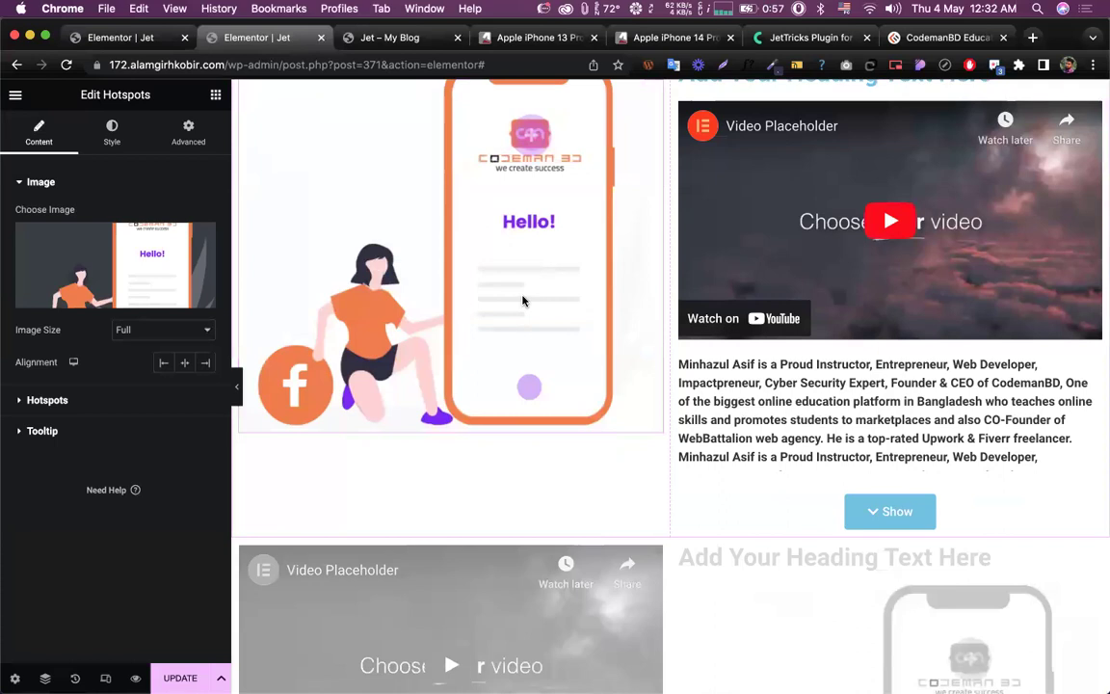
pyautogui.scroll(1, 524, 303)
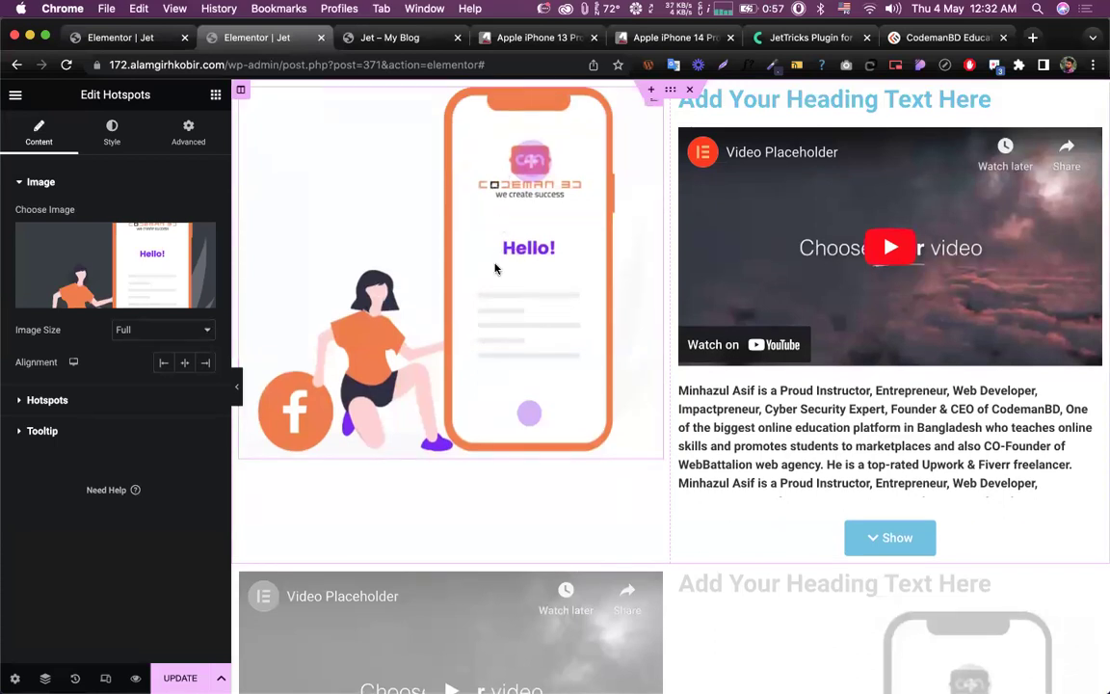
pyautogui.click(188, 132)
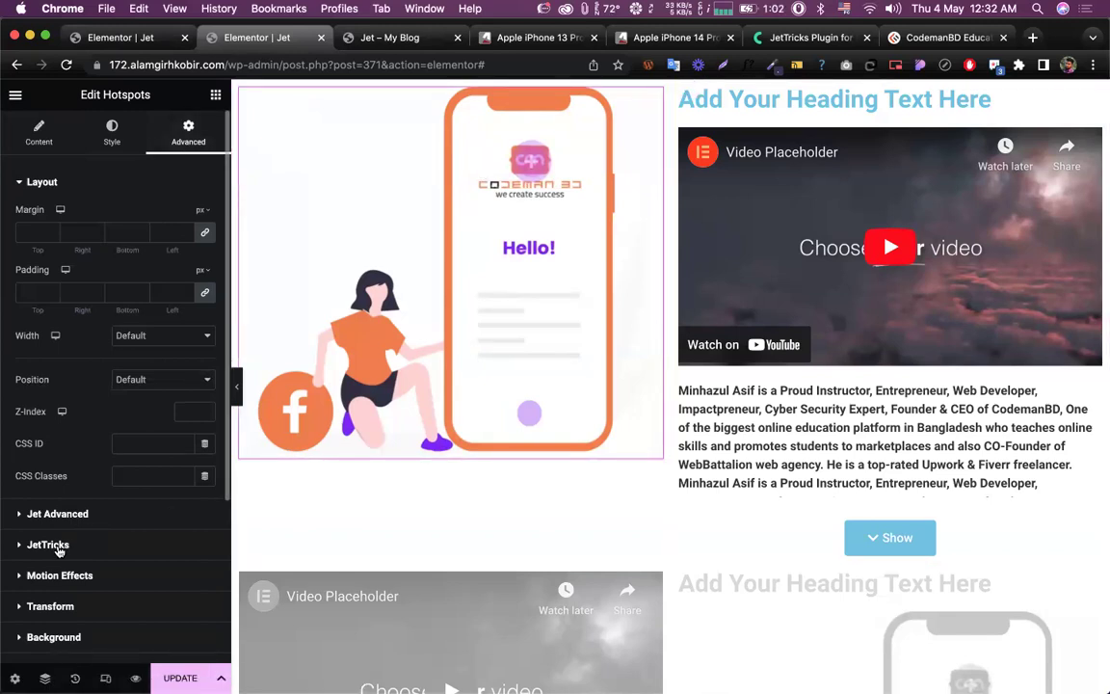
pyautogui.click(54, 637)
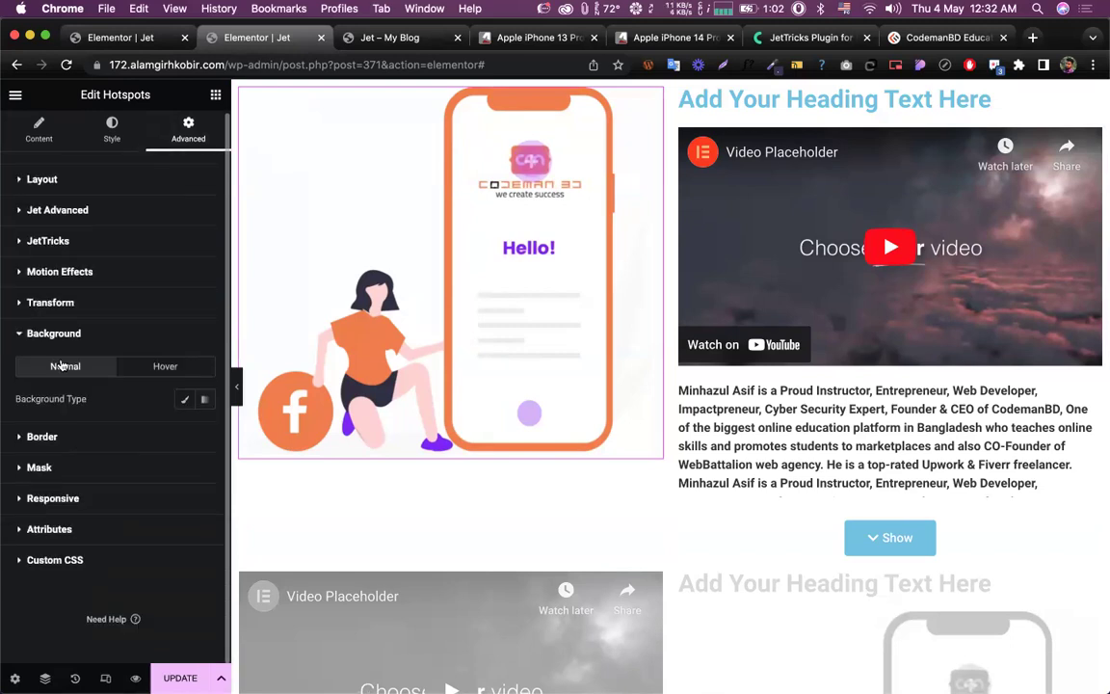
pyautogui.click(52, 246)
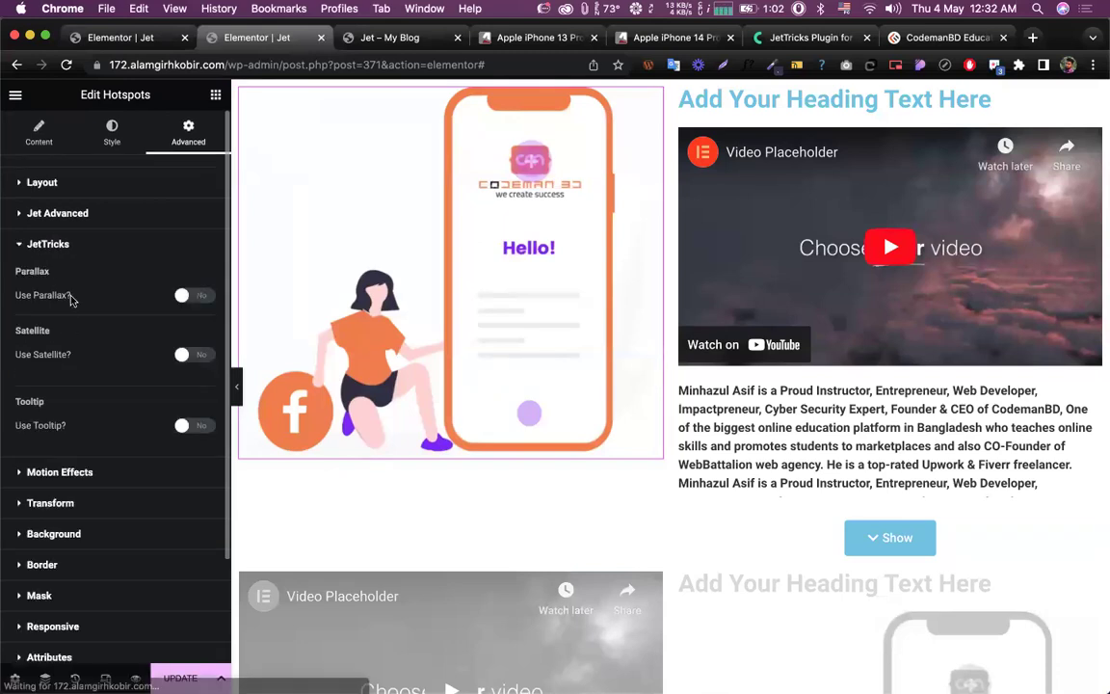
pyautogui.click(190, 296)
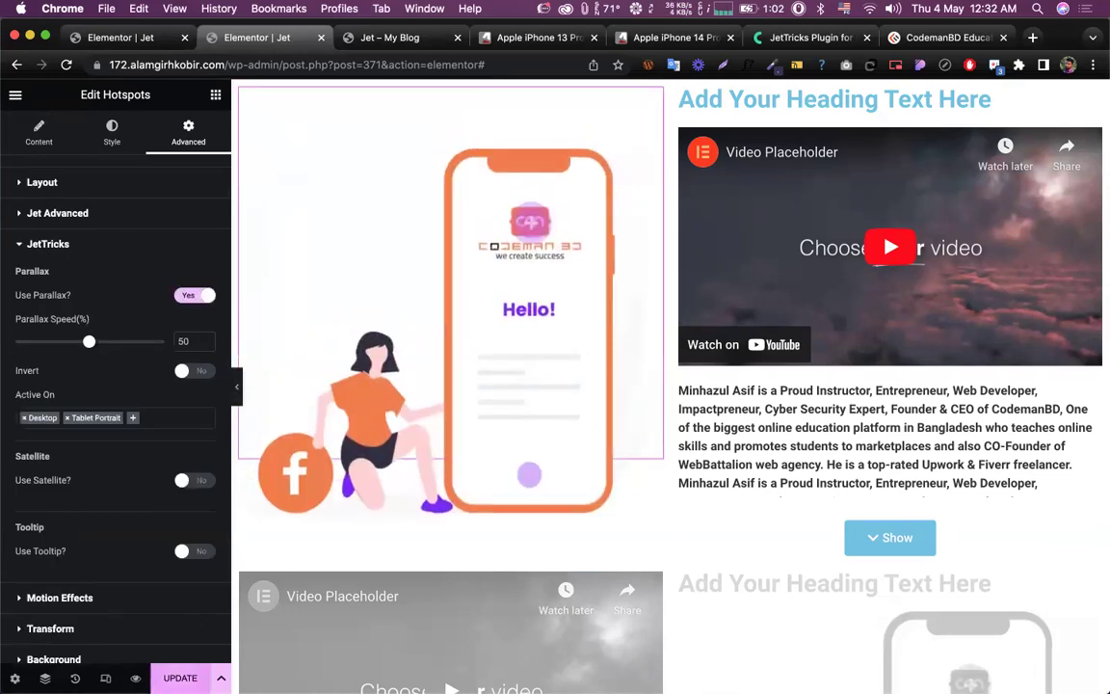
pyautogui.press('super+s')
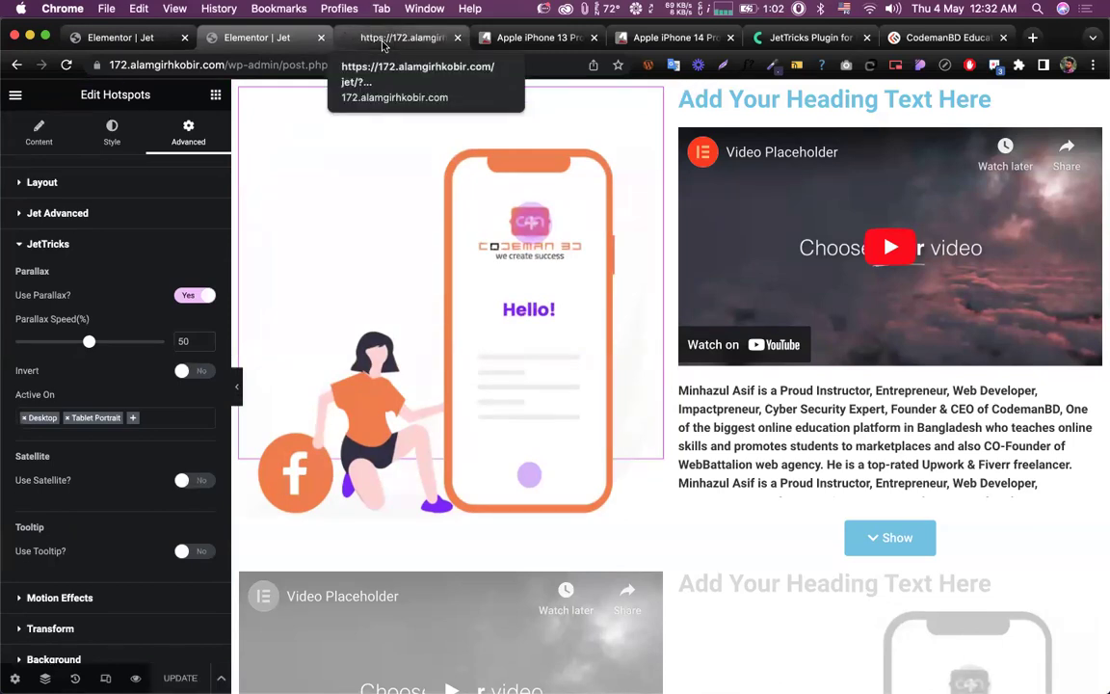
# Step: In the page preview, examine the parallax movement of the Hotspots illustration relative to the video and text beside it
pyautogui.click(383, 39)
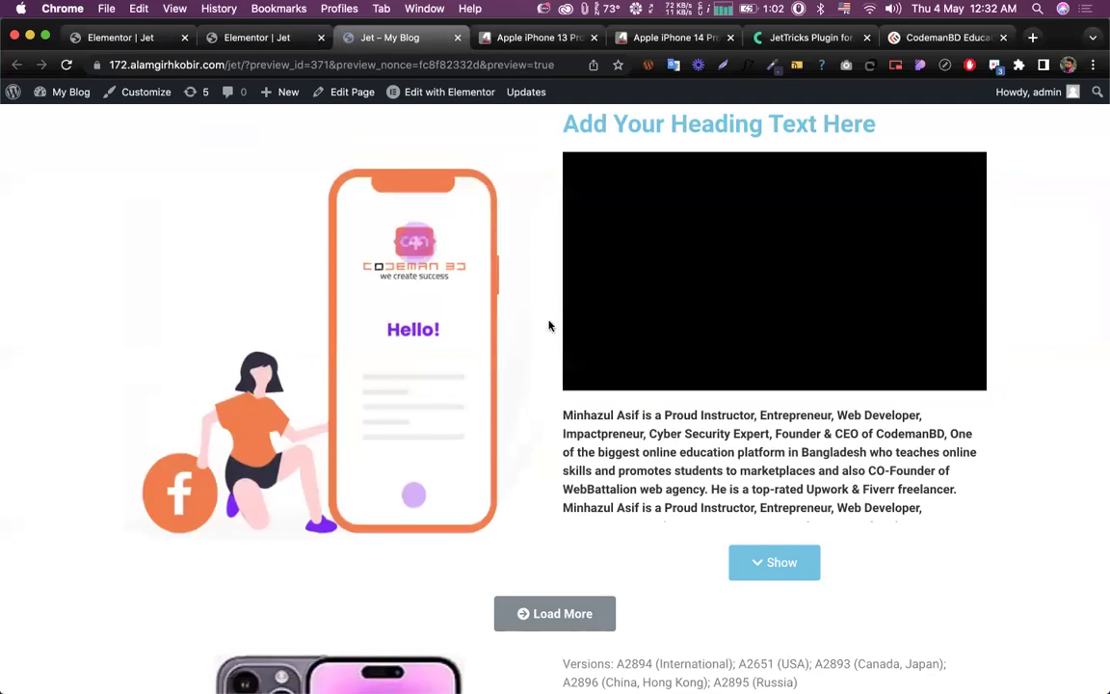
pyautogui.scroll(-6, 549, 324)
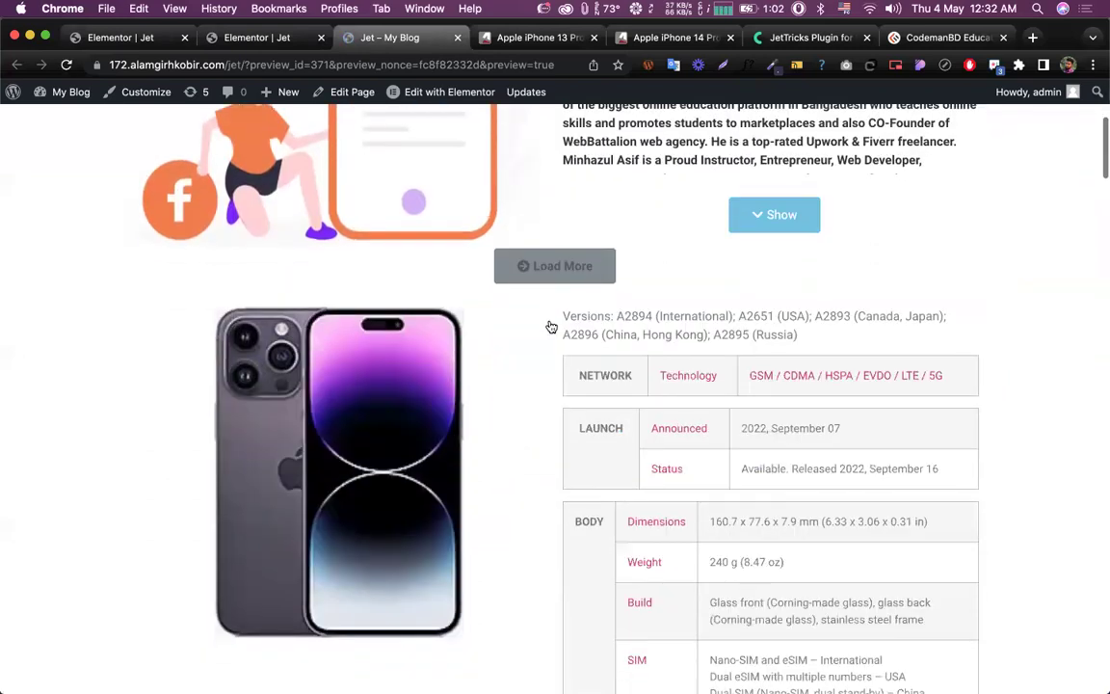
pyautogui.scroll(2, 551, 328)
pyautogui.scroll(4, 551, 328)
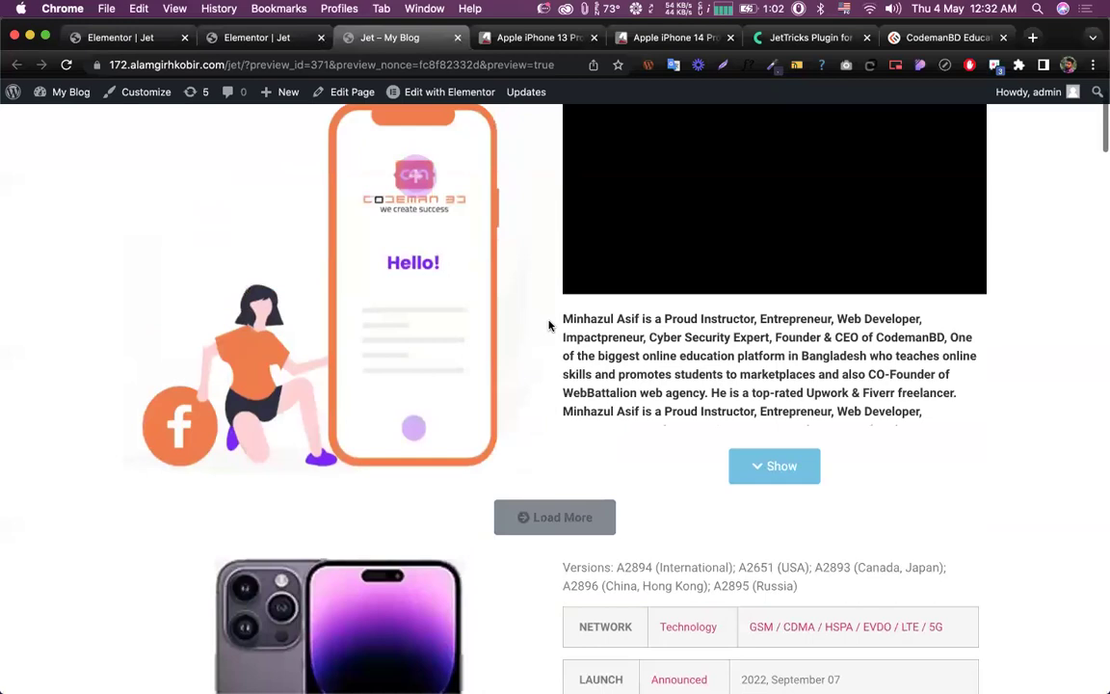
pyautogui.scroll(-3, 549, 326)
pyautogui.scroll(-8, 549, 325)
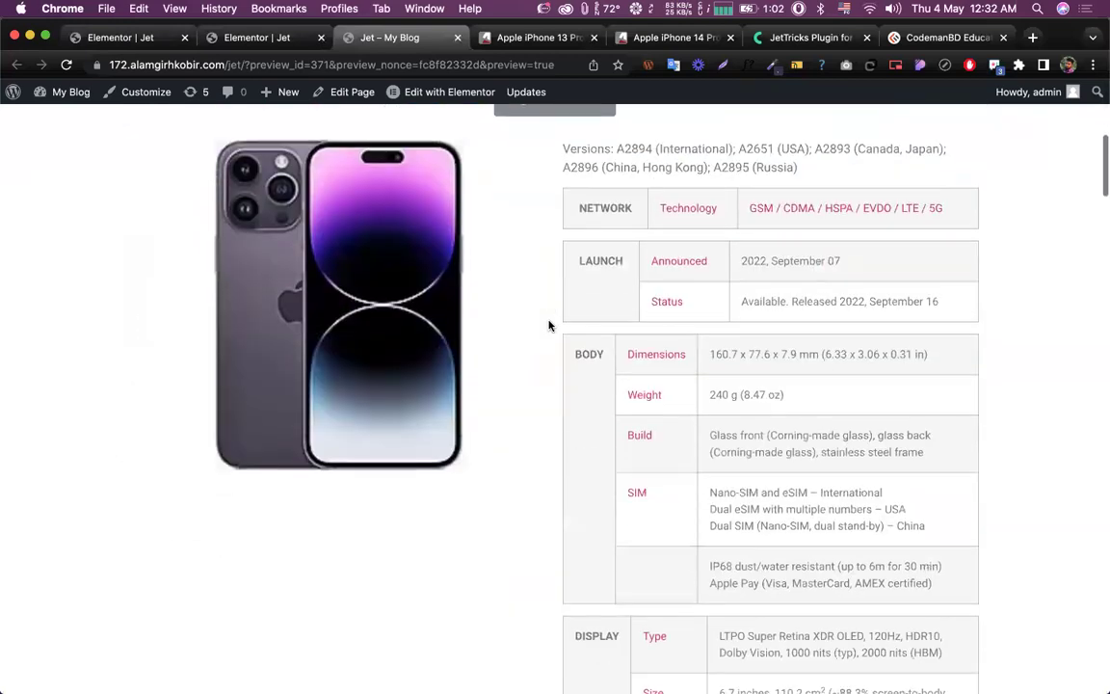
pyautogui.scroll(11, 549, 326)
pyautogui.scroll(-6, 549, 326)
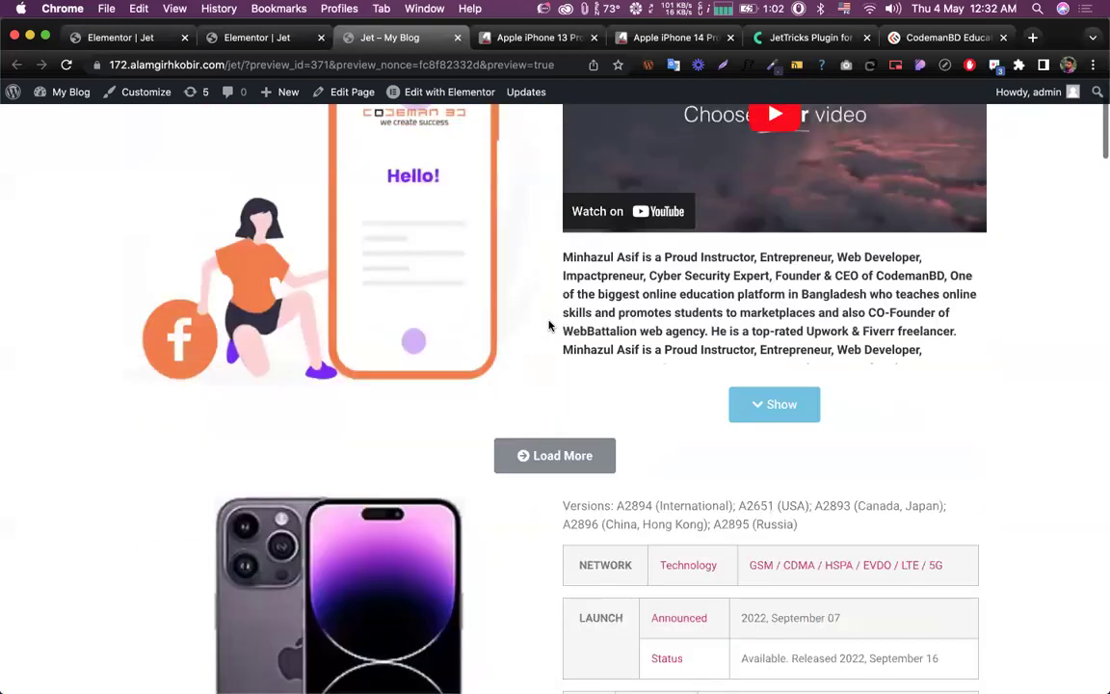
pyautogui.scroll(7, 550, 325)
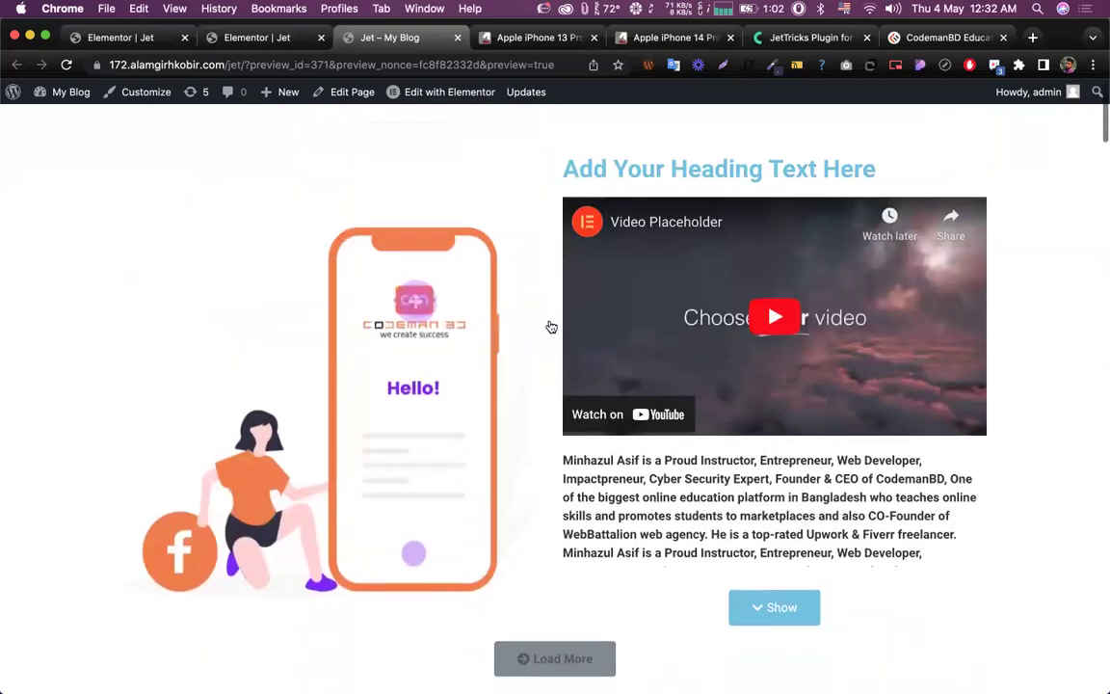
pyautogui.scroll(-1, 538, 235)
pyautogui.scroll(-7, 532, 225)
pyautogui.scroll(7, 533, 226)
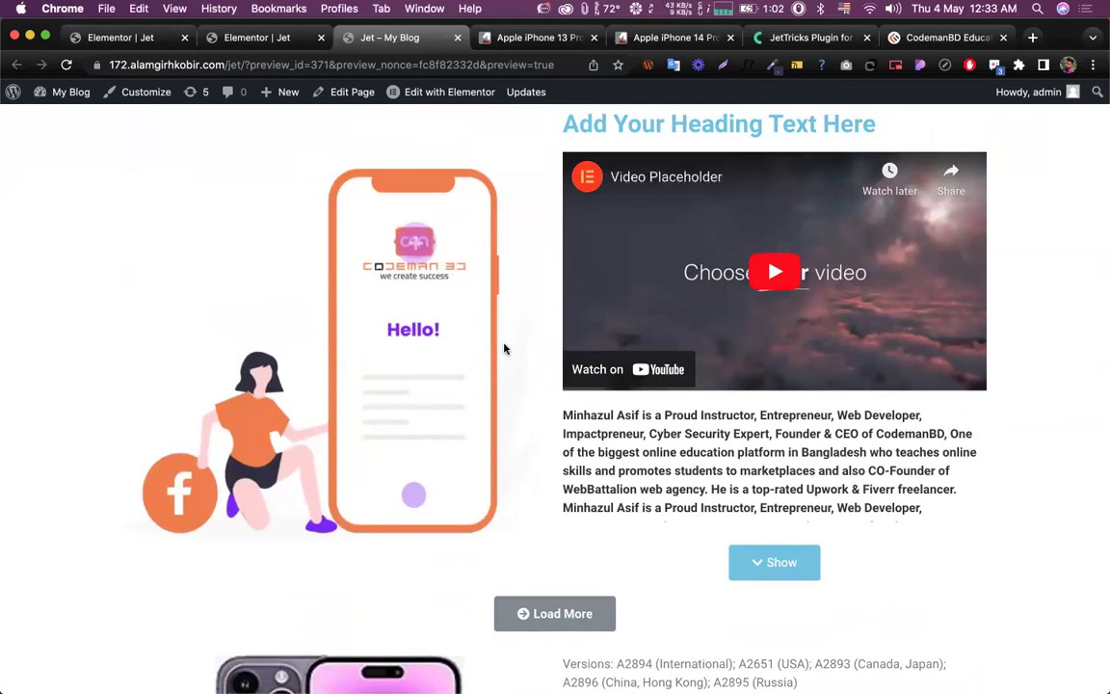
pyautogui.scroll(-10, 502, 347)
pyautogui.scroll(10, 503, 348)
# Step: Back in the Elementor editor, set the Hotspots widget's Parallax Speed to 100% and update the page
pyautogui.click(260, 38)
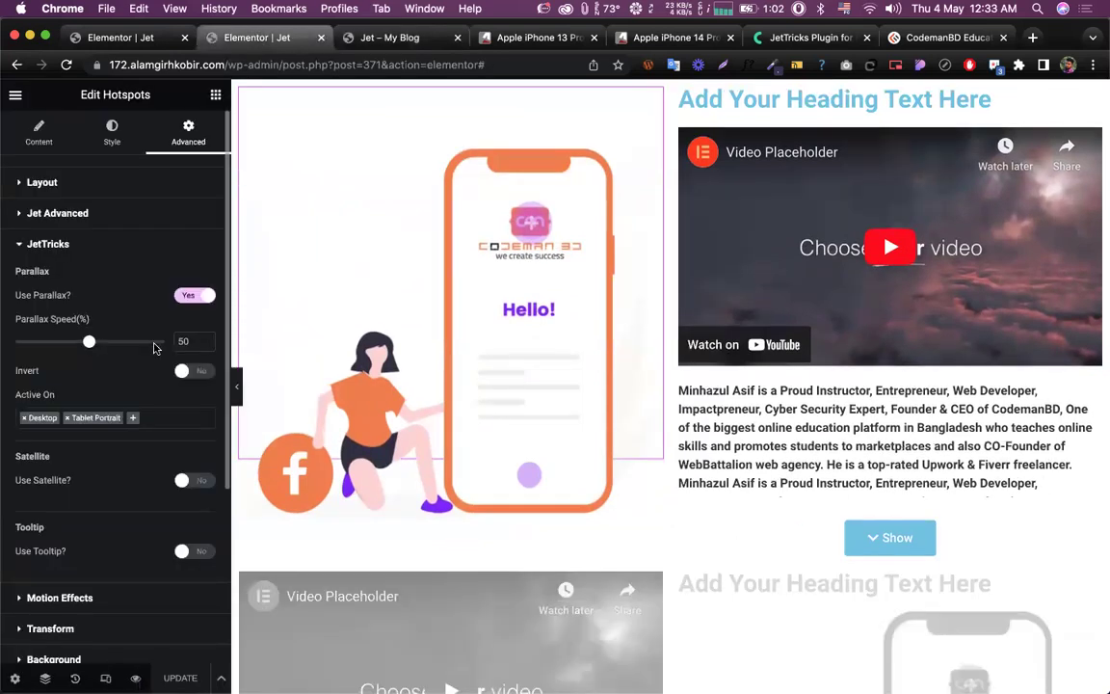
pyautogui.moveTo(87, 344); pyautogui.dragTo(166, 343)
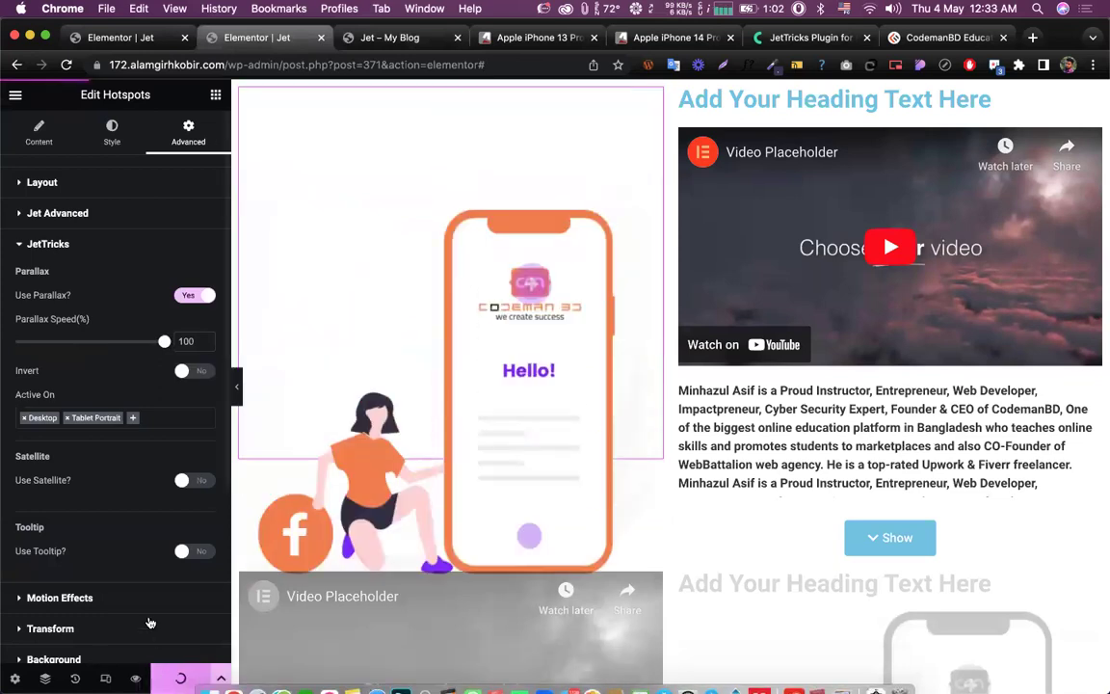
pyautogui.click(180, 678)
# Step: In the page preview, check the Hotspots illustration's faster parallax movement against the iPhone 14 section below it
pyautogui.click(374, 38)
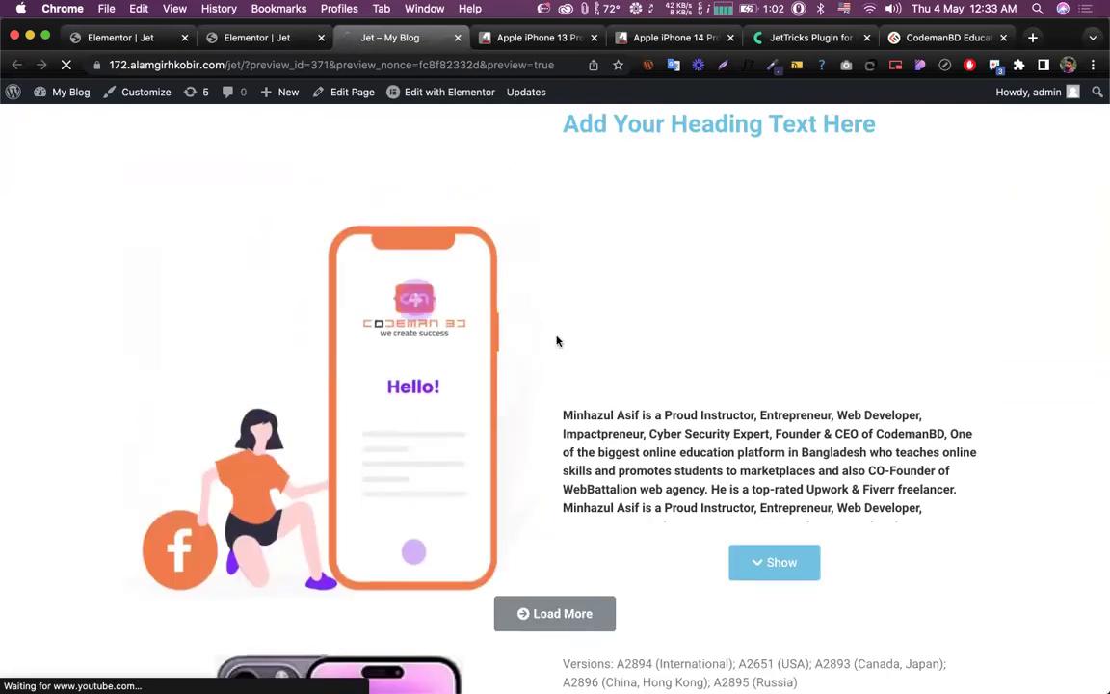
pyautogui.scroll(-10, 556, 341)
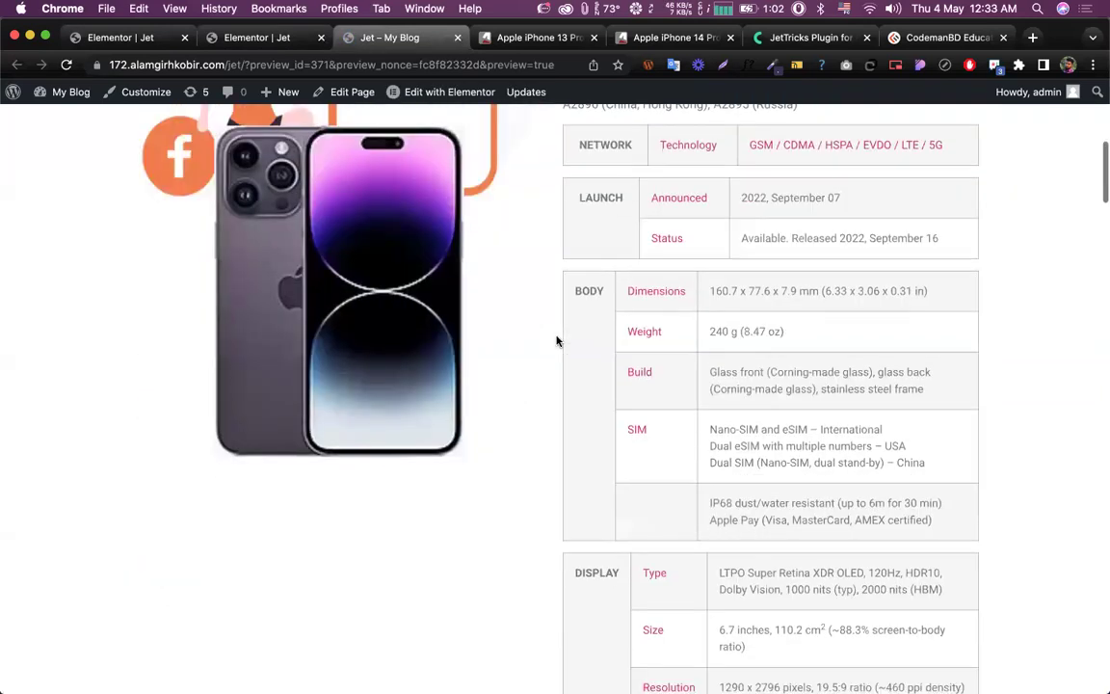
pyautogui.scroll(10, 556, 341)
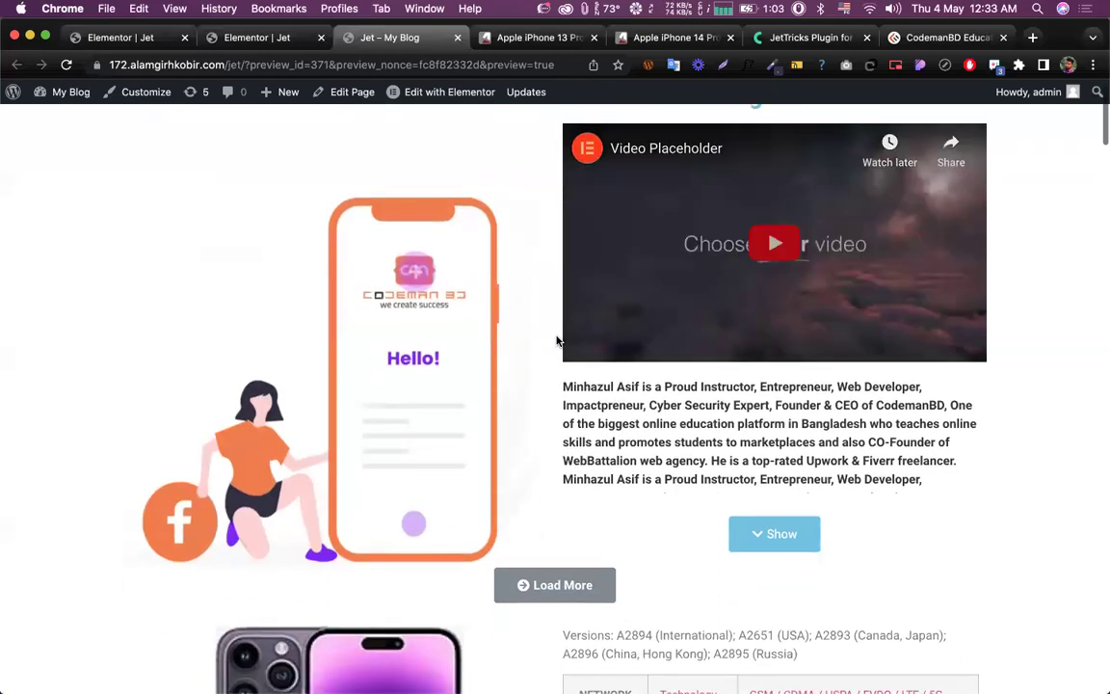
# Step: Back in the Elementor editor, turn off the JetTricks Parallax option for the Hotspots widget
pyautogui.scroll(-8, 556, 341)
pyautogui.scroll(8, 556, 341)
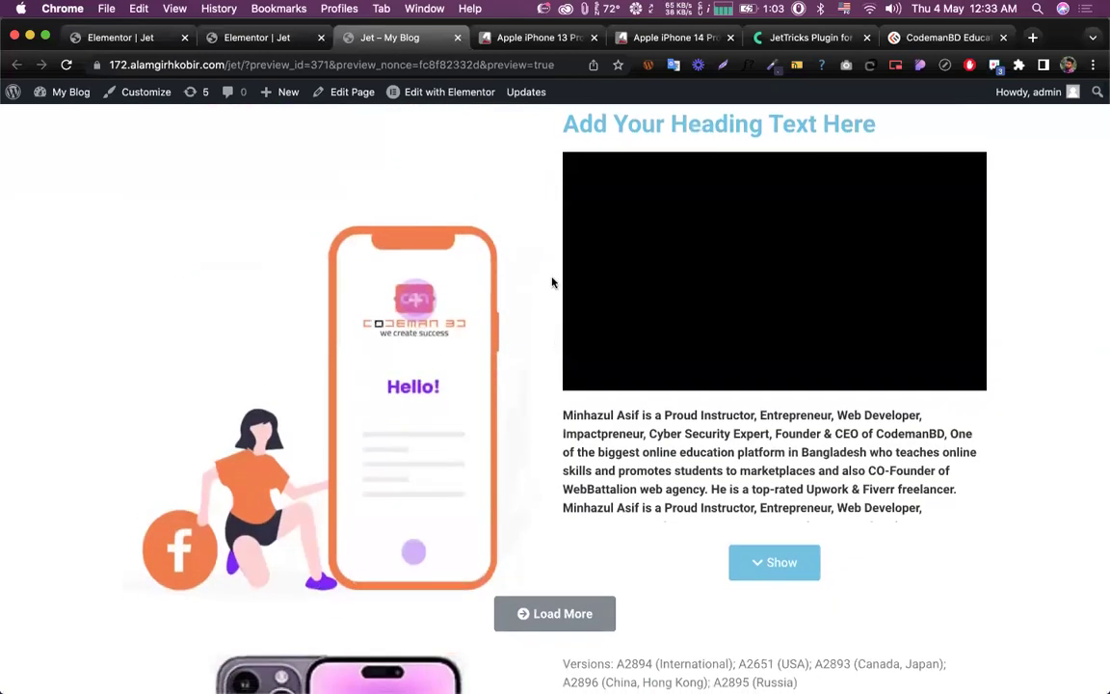
pyautogui.click(253, 37)
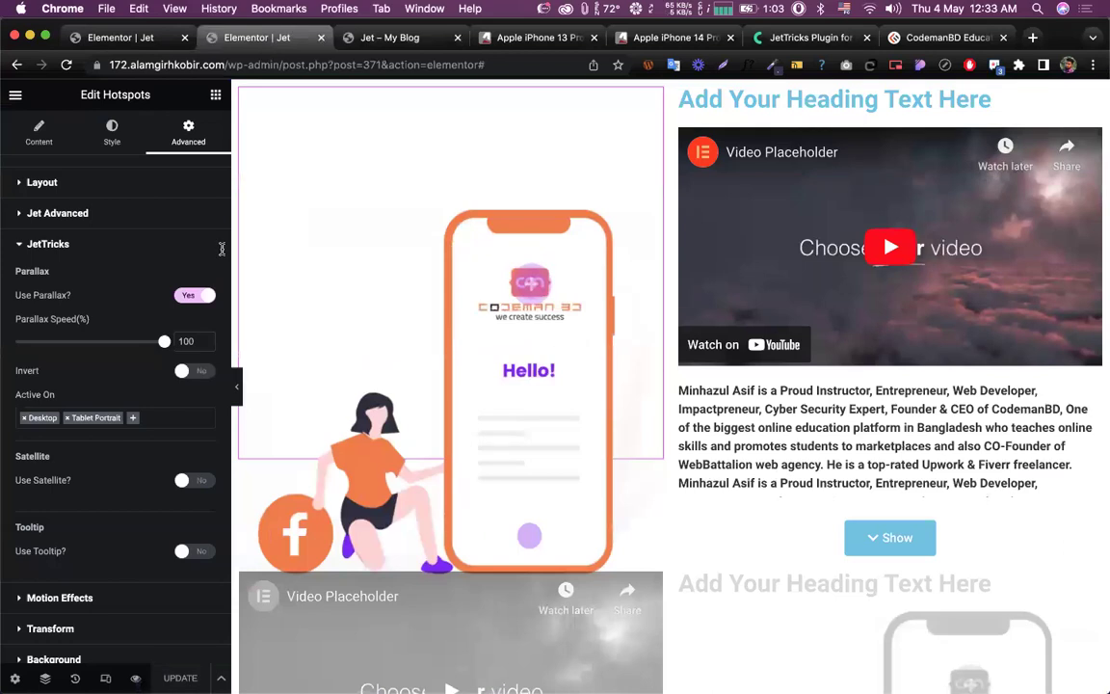
pyautogui.scroll(-1, 213, 352)
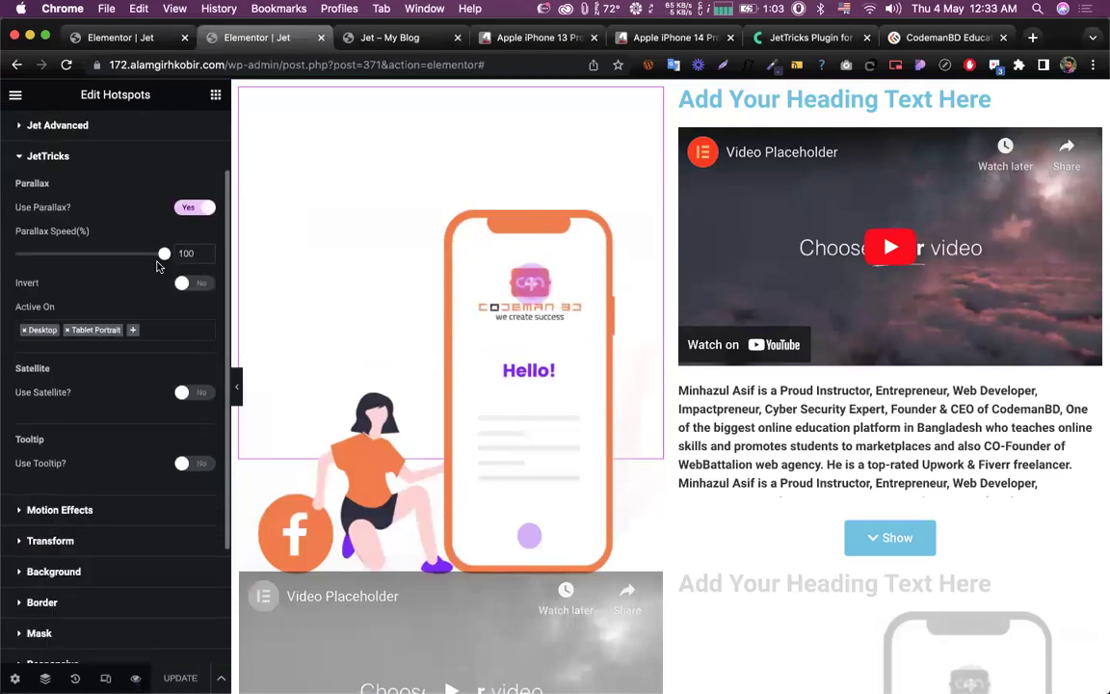
pyautogui.click(191, 210)
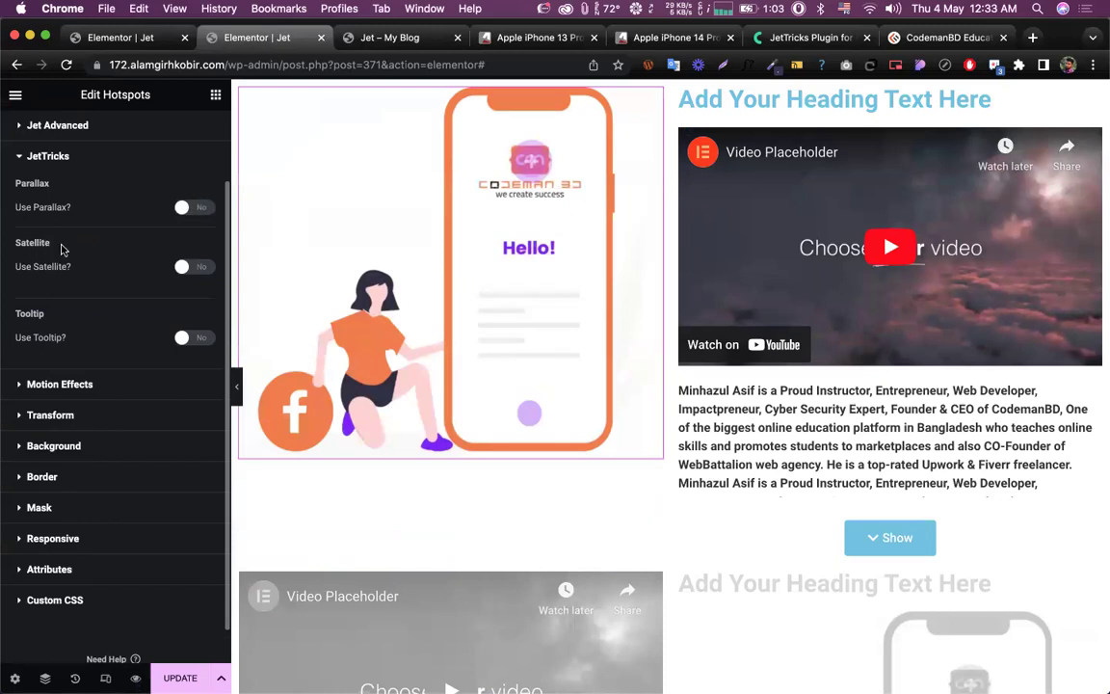
# Step: Enable the JetTricks Satellite option for the Hotspots widget and set its text to "DEMO TEXT"
pyautogui.click(193, 267)
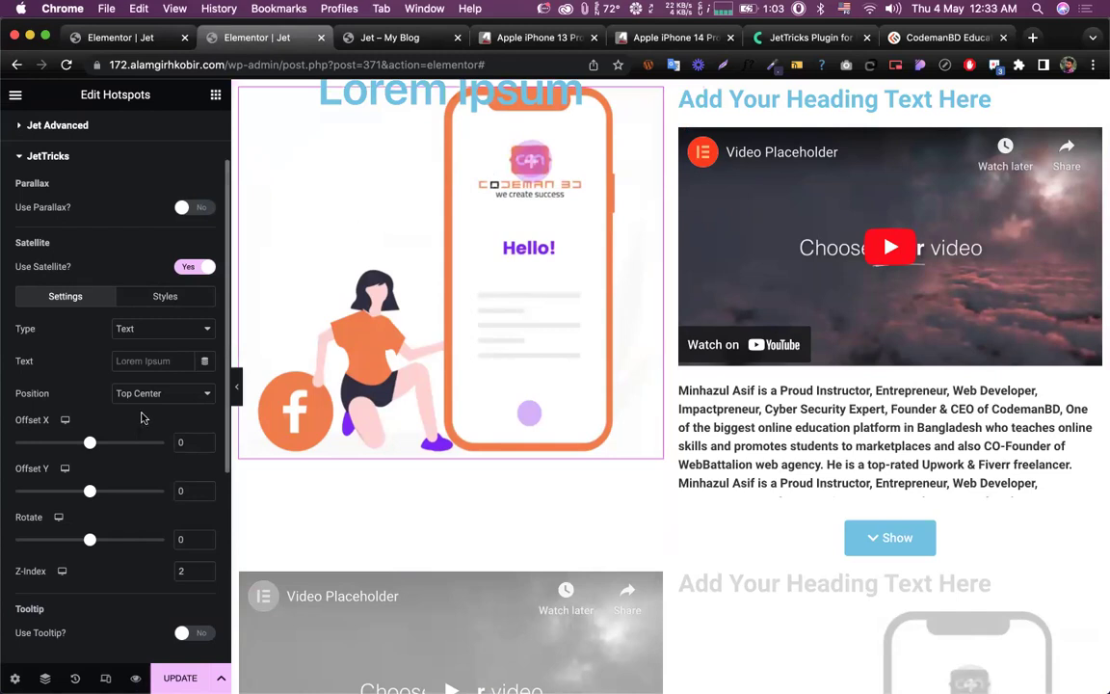
pyautogui.scroll(-1, 149, 415)
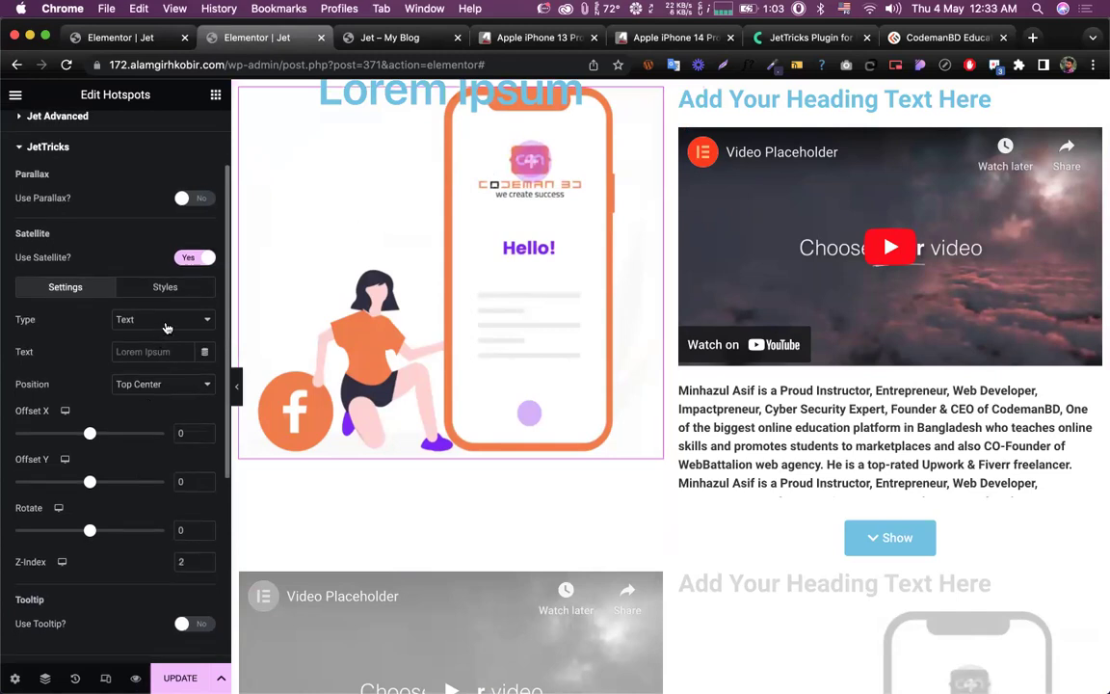
pyautogui.click(166, 328)
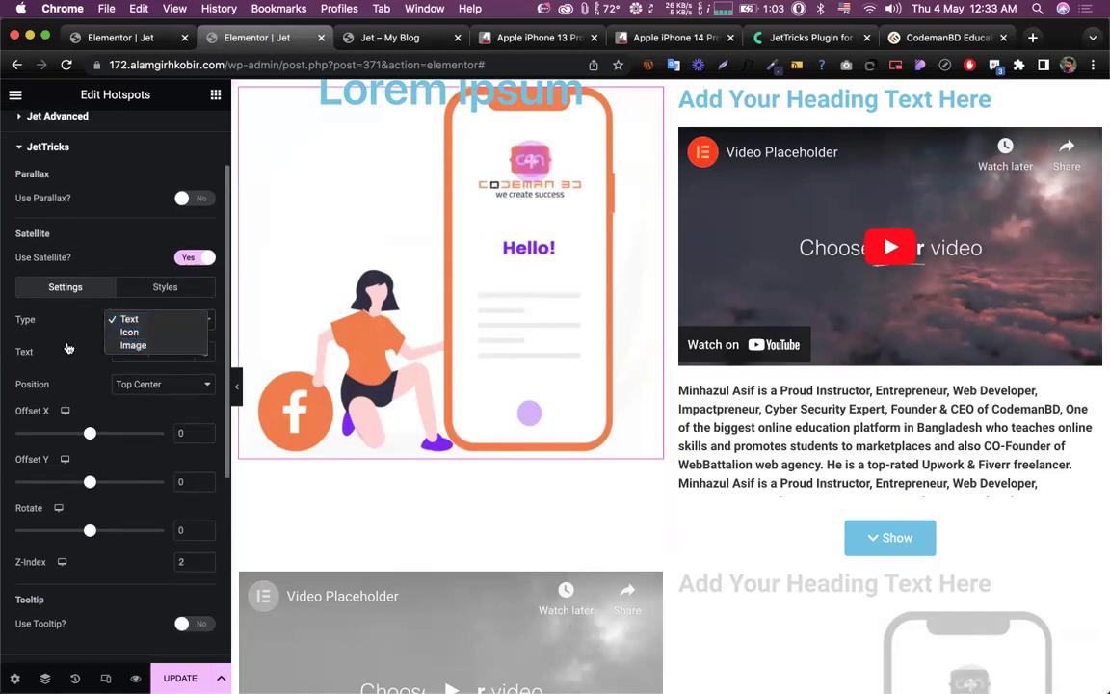
pyautogui.click(69, 347)
pyautogui.click(150, 350)
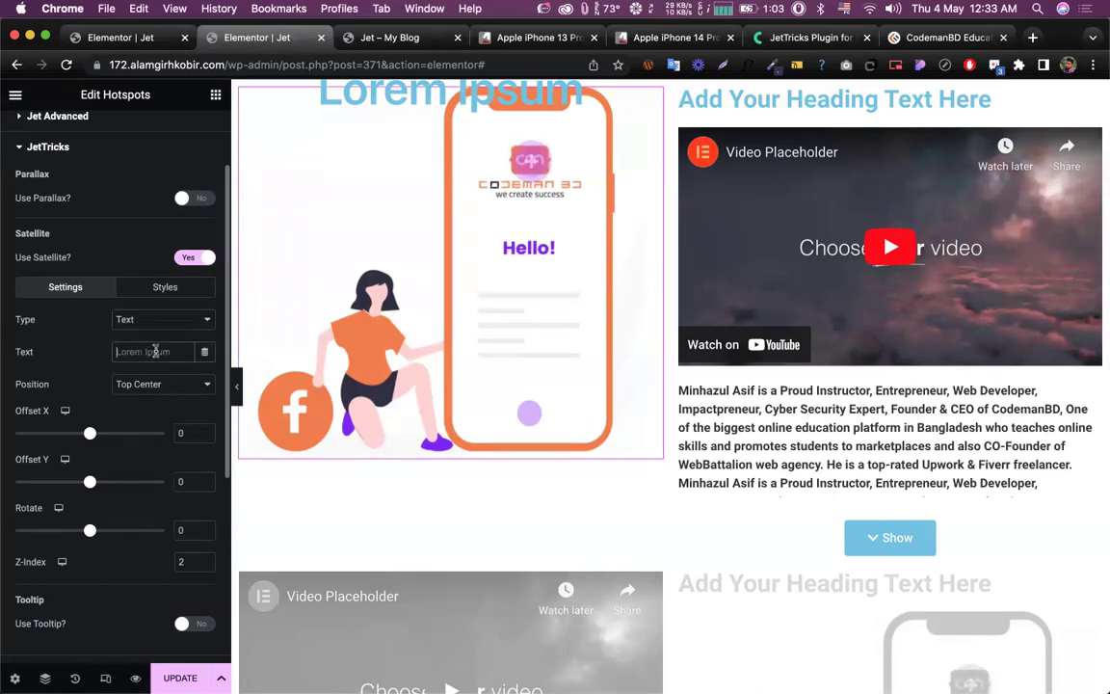
pyautogui.write('Demo')
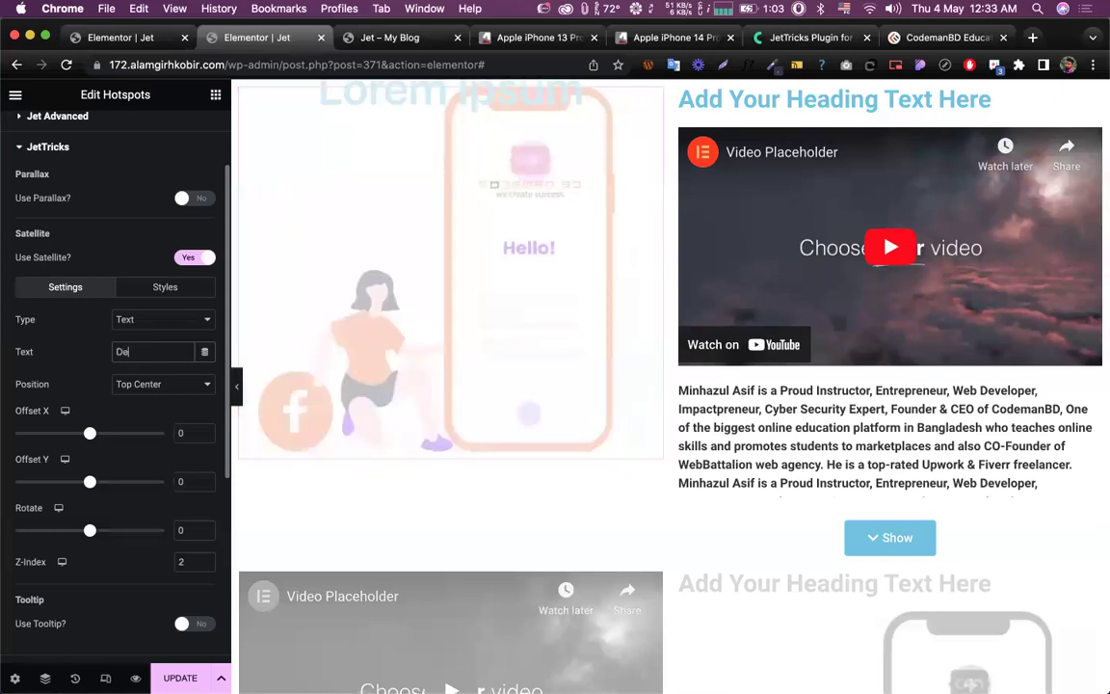
pyautogui.press('super+a')
pyautogui.write('D')
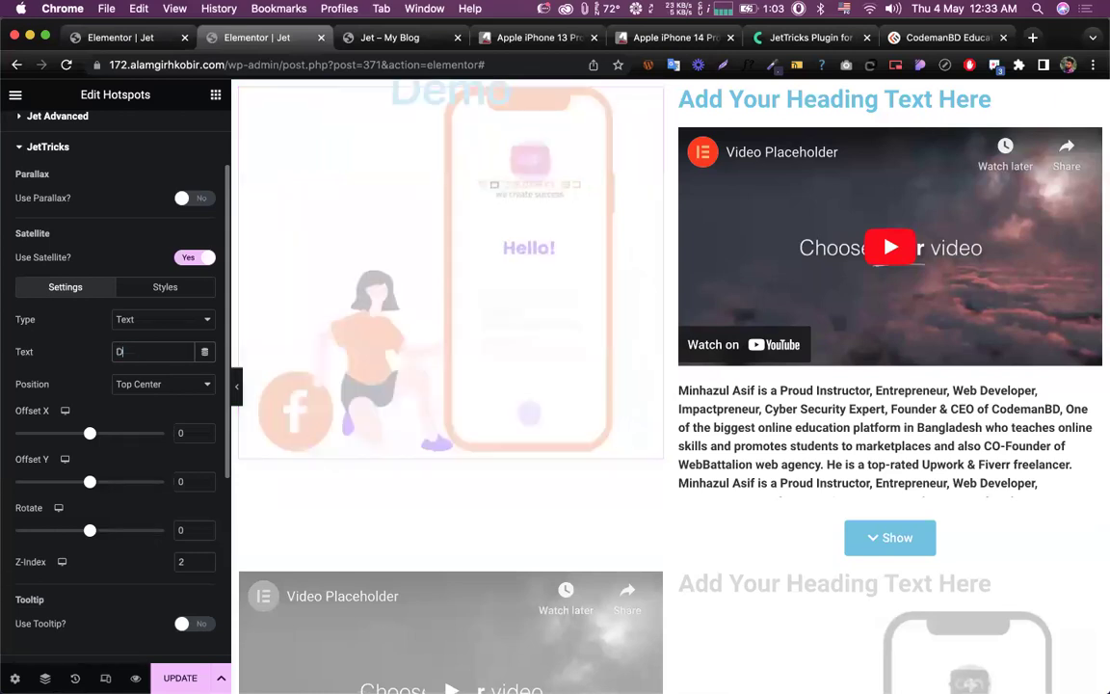
# Step: Place the satellite text at Middle Center and set its Z-Index to 0
pyautogui.click(155, 384)
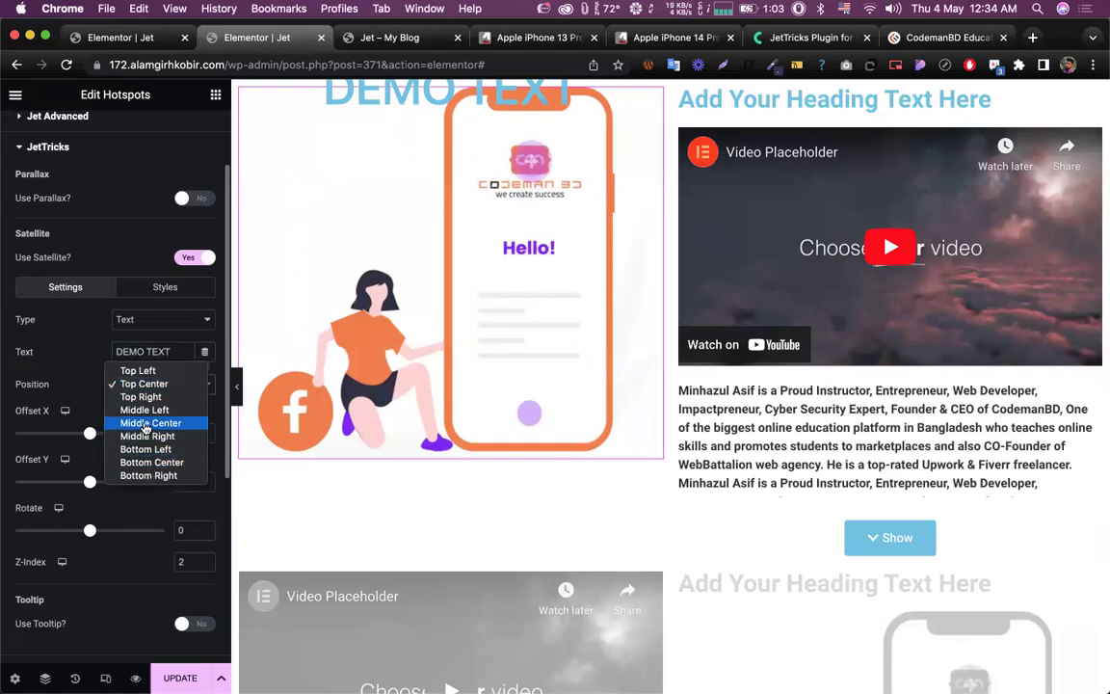
pyautogui.click(146, 425)
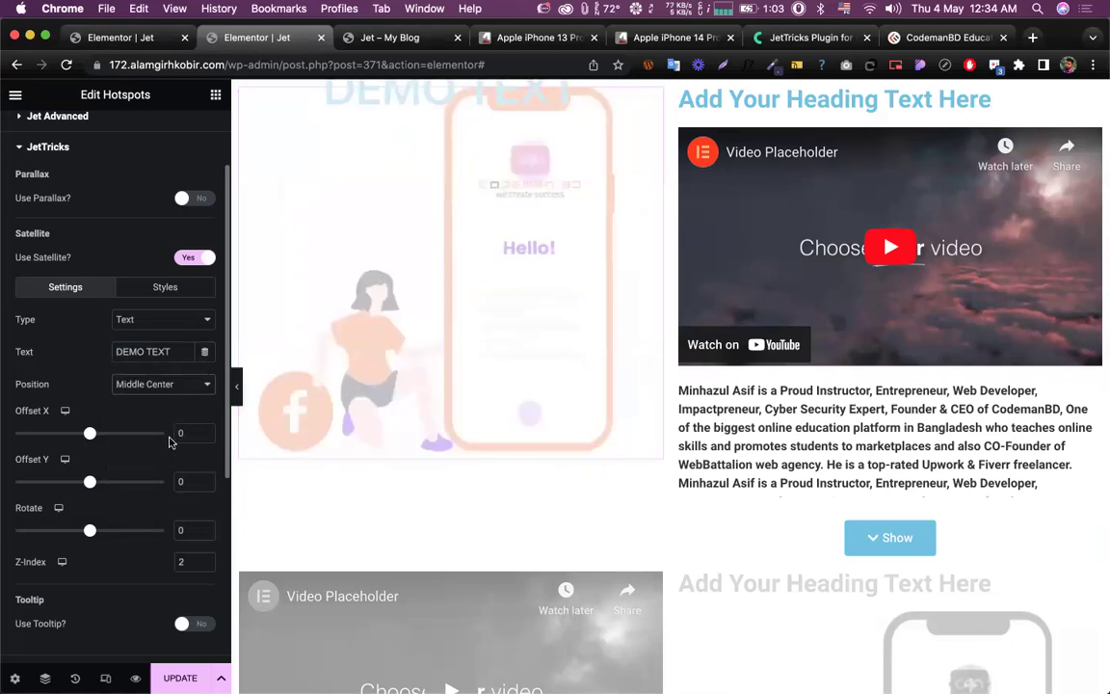
pyautogui.scroll(-4, 115, 403)
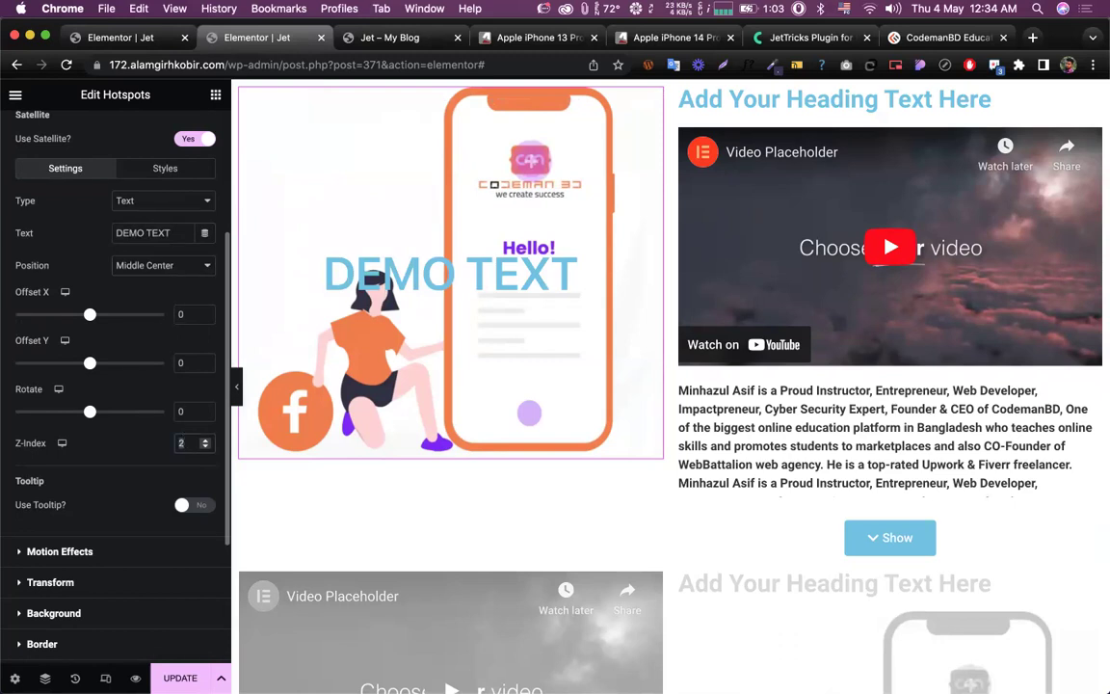
pyautogui.write('0')
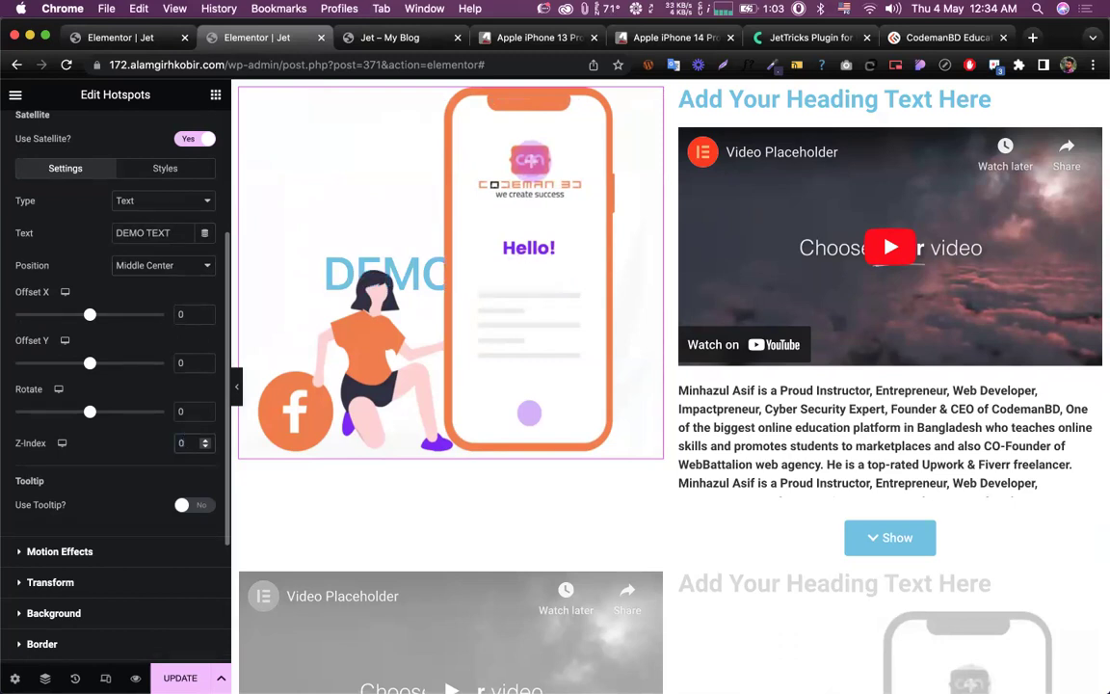
pyautogui.press('BackSpace')
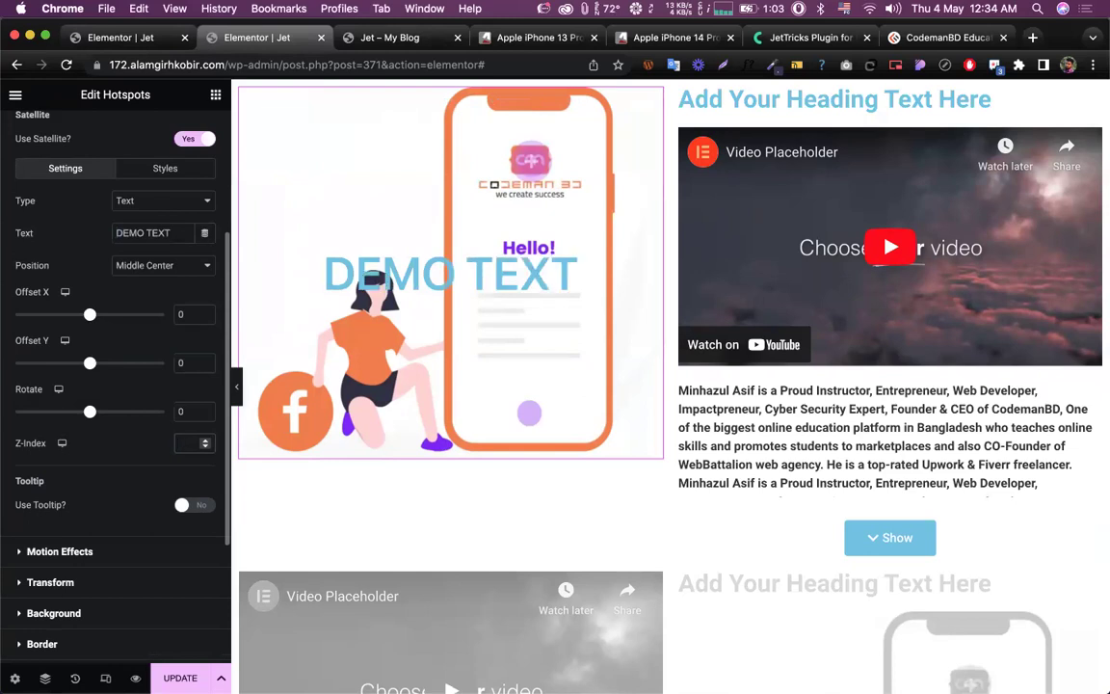
pyautogui.write('0')
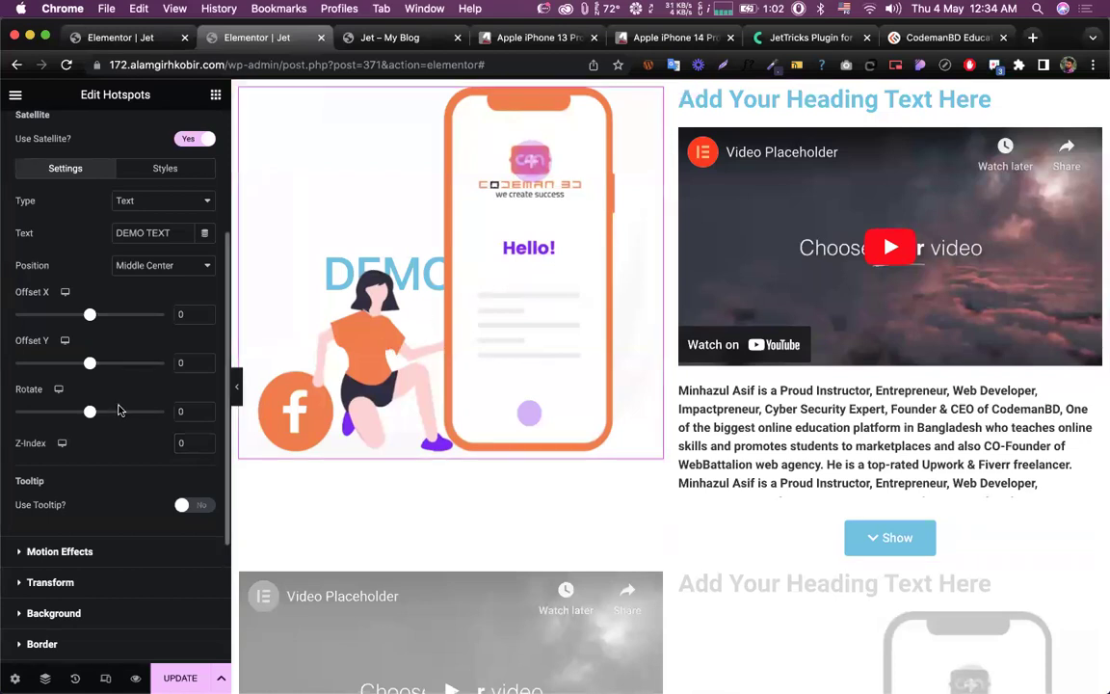
# Step: Set the satellite text color to light grey #D3D3D3
pyautogui.scroll(2, 130, 390)
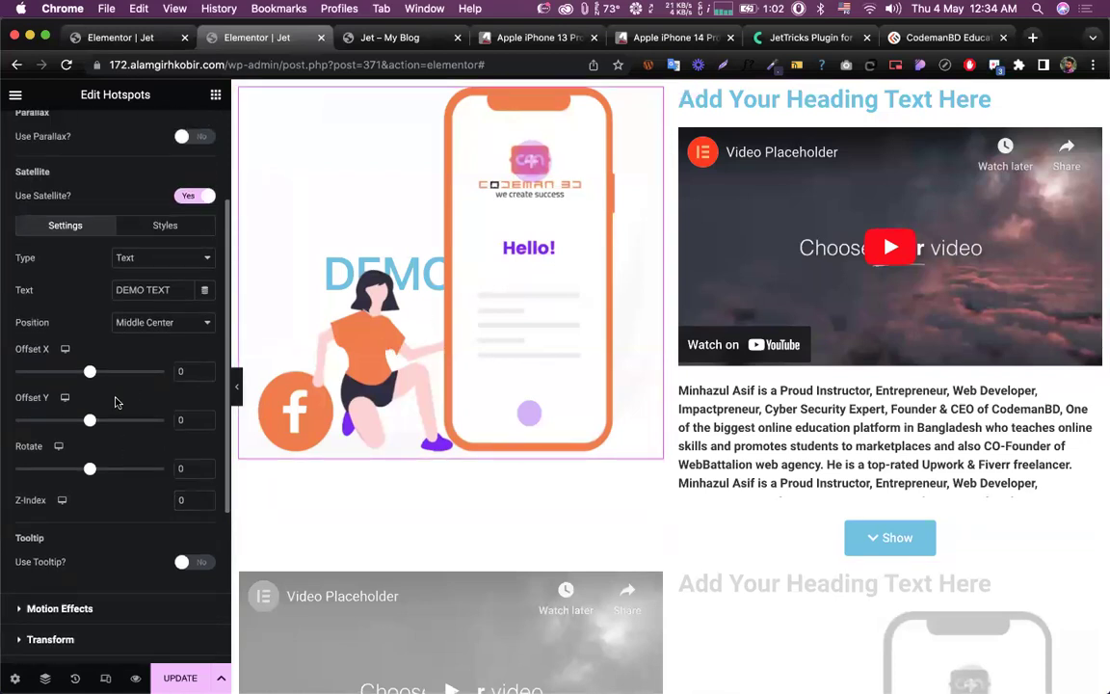
pyautogui.click(169, 228)
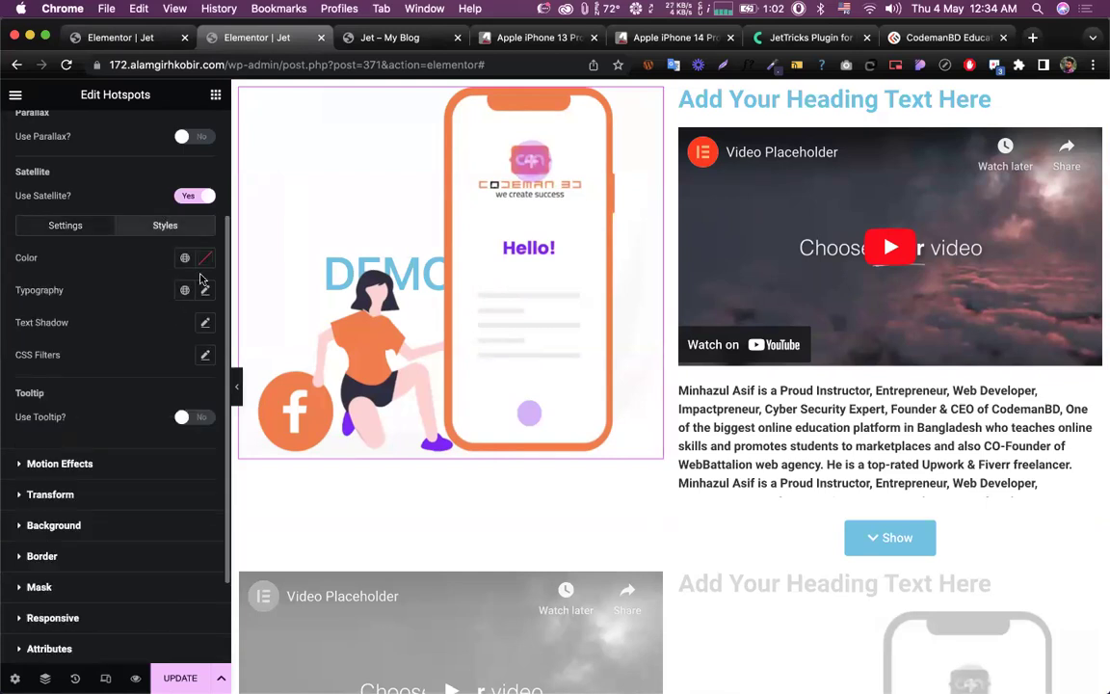
pyautogui.click(203, 258)
pyautogui.moveTo(94, 347); pyautogui.dragTo(4, 337)
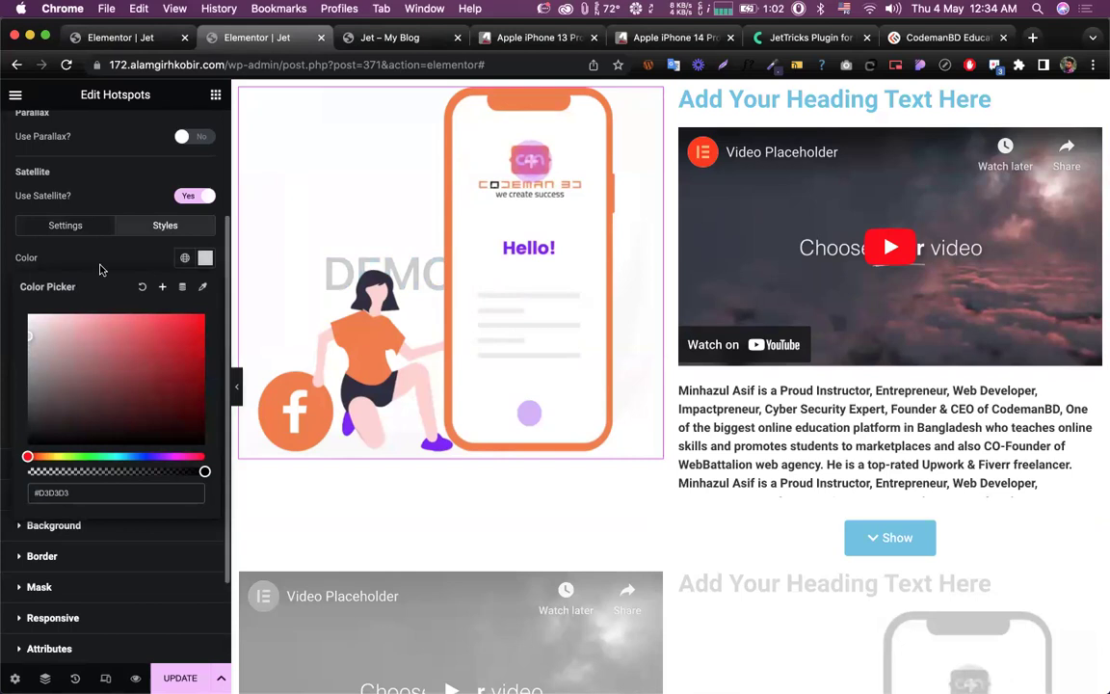
pyautogui.click(4, 339)
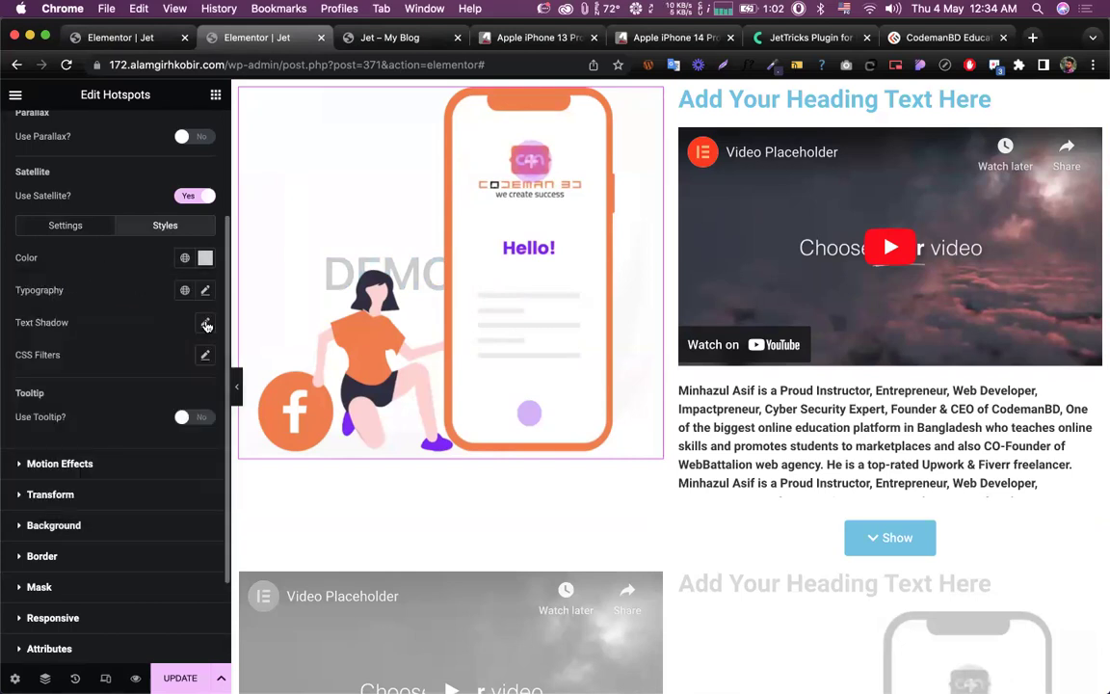
# Step: Give the satellite text a text shadow with a blur of 10 and set its font size to 138 px
pyautogui.click(205, 325)
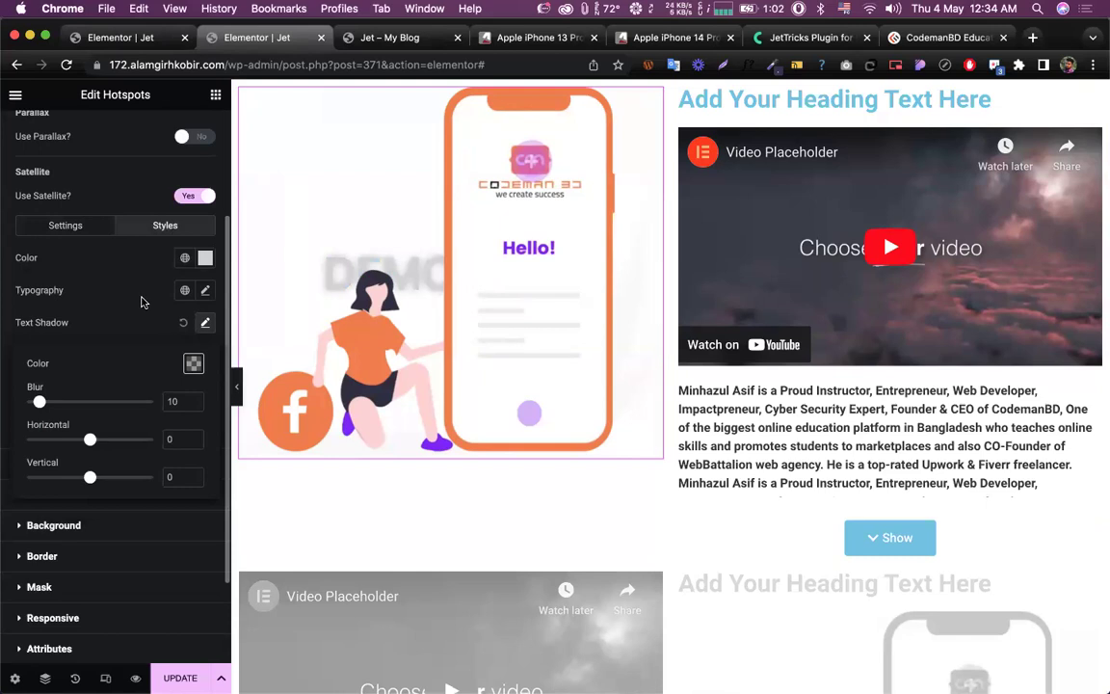
pyautogui.click(205, 290)
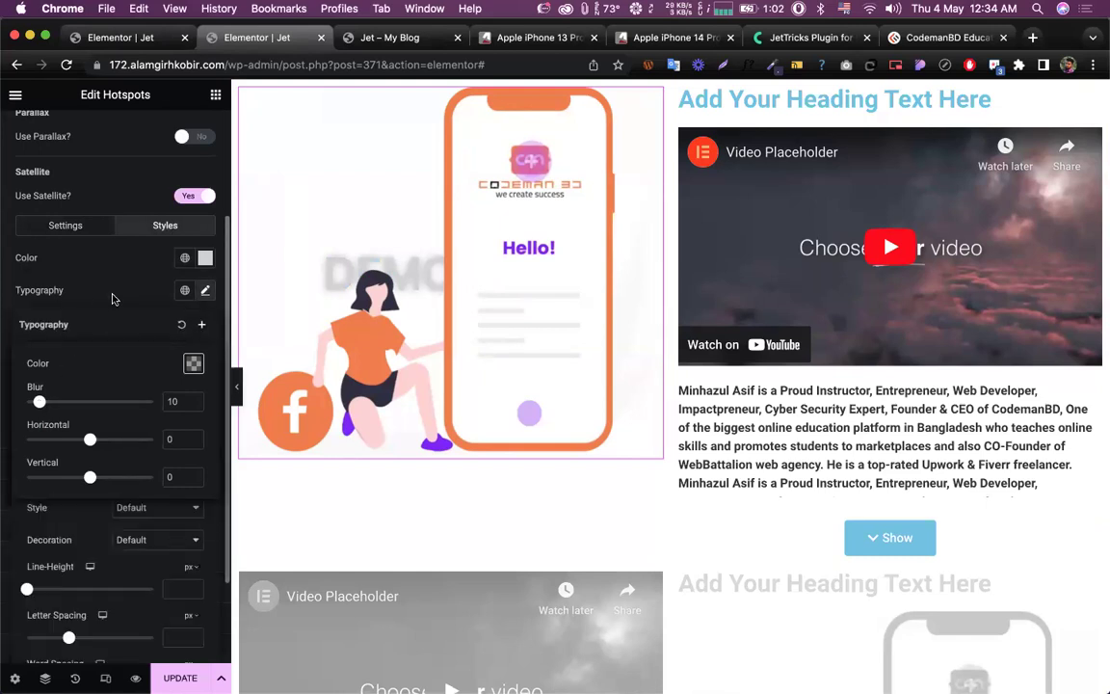
pyautogui.click(112, 300)
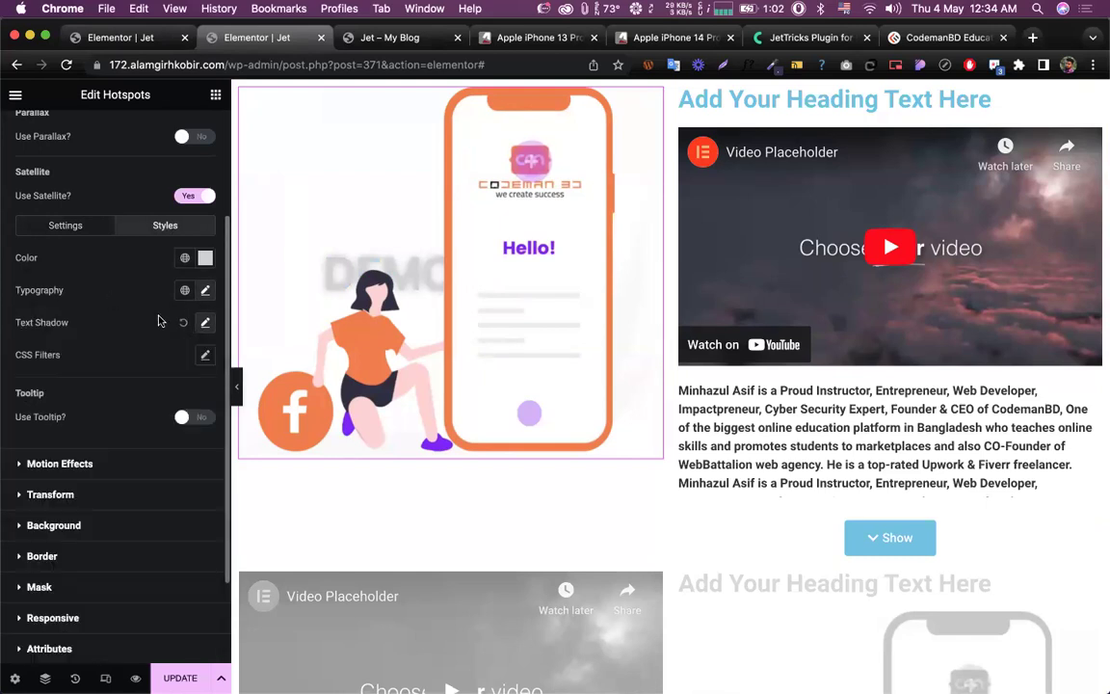
pyautogui.click(204, 291)
pyautogui.moveTo(27, 412); pyautogui.dragTo(114, 416)
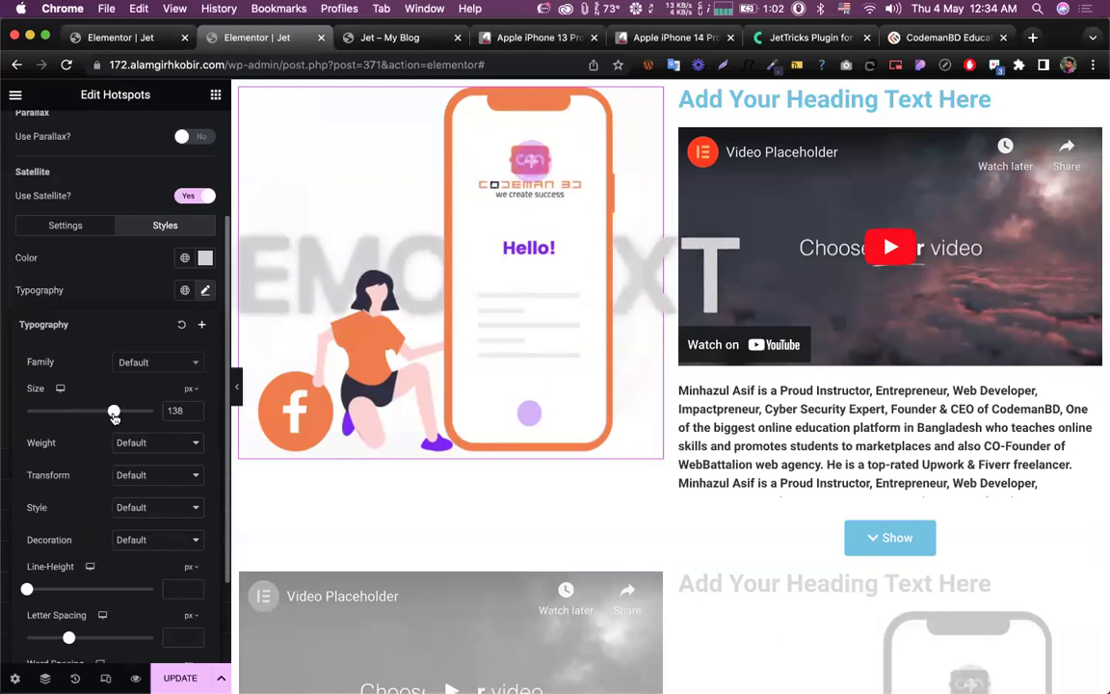
# Step: View the satellite text behind the phone illustration at full page width, and bring back the editing controls
pyautogui.click(237, 387)
pyautogui.click(237, 388)
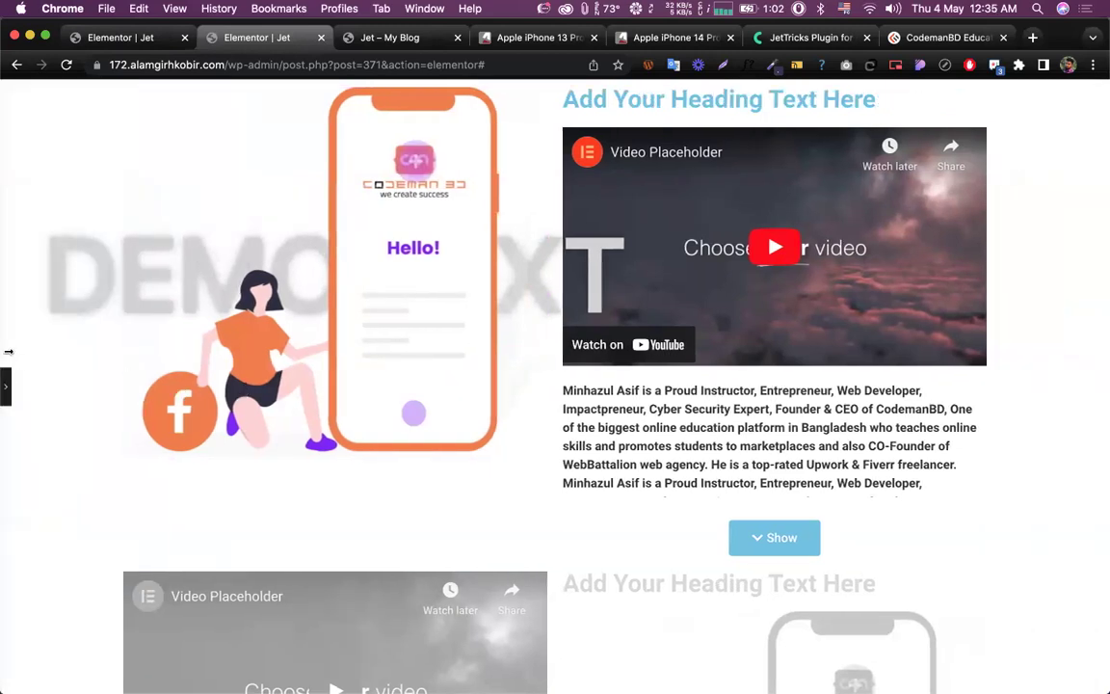
pyautogui.click(6, 390)
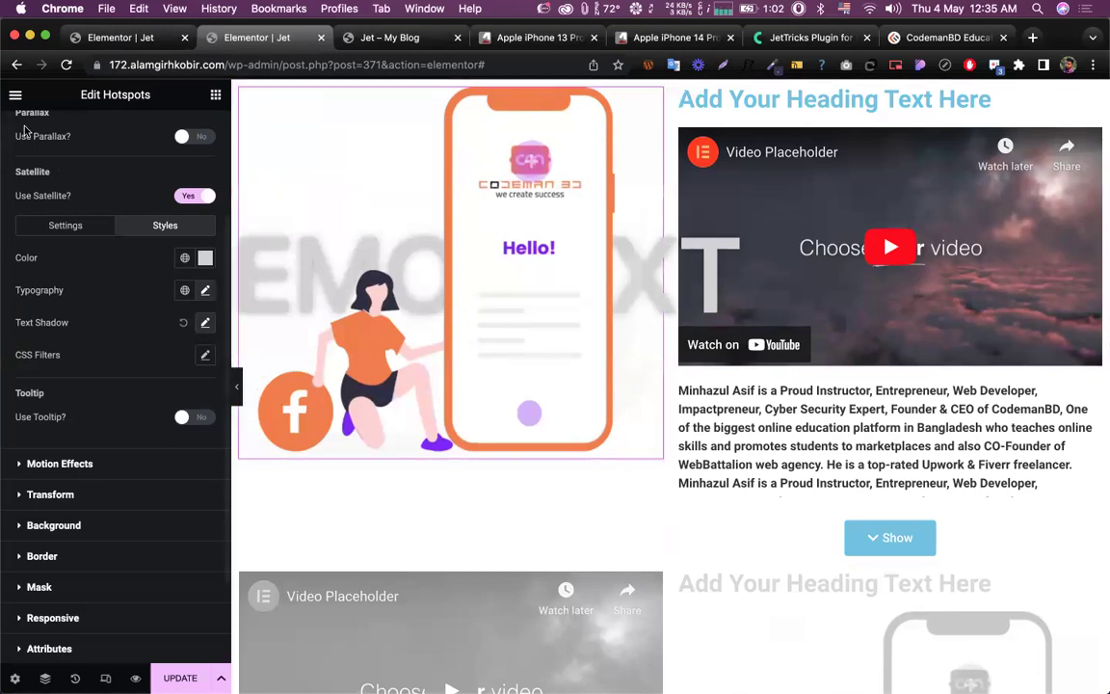
# Step: Examine the Hotspots widget's style options and image content settings, from typography and icon colors to wrapper padding, border radius and box shadow
pyautogui.scroll(3, 69, 183)
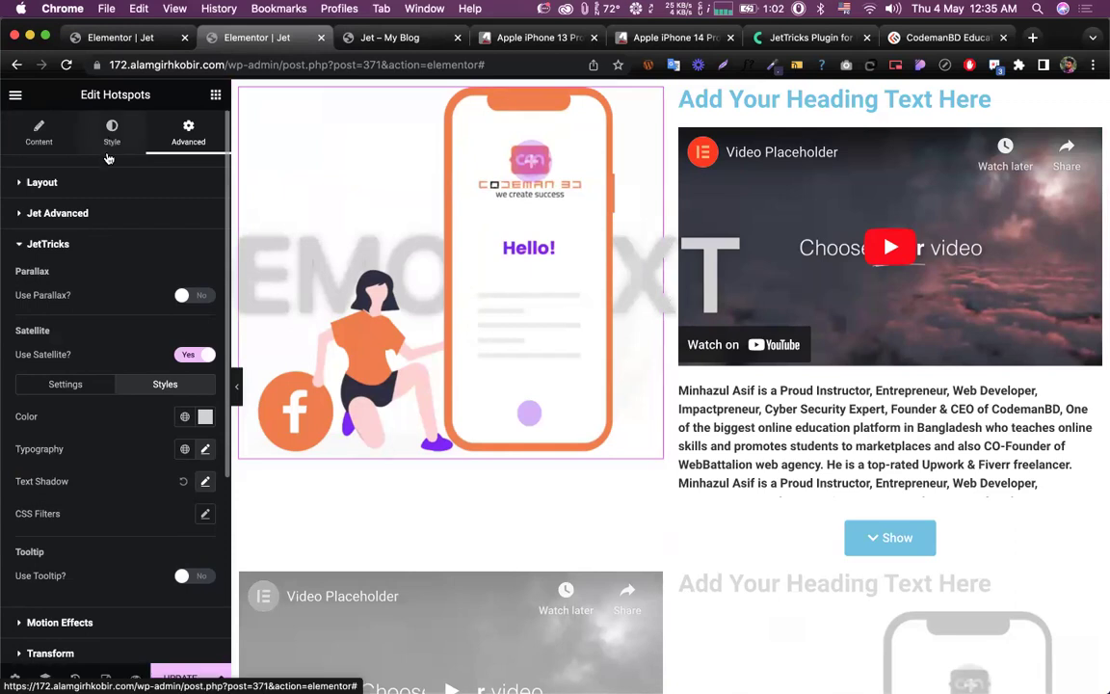
pyautogui.click(103, 137)
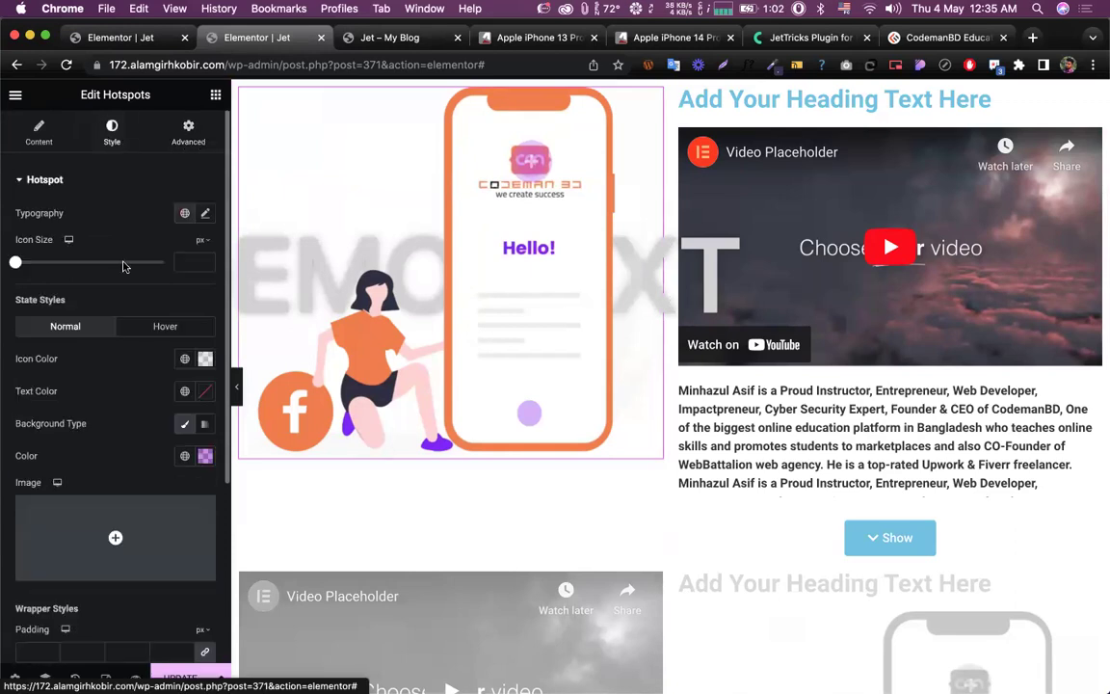
pyautogui.scroll(-5, 79, 385)
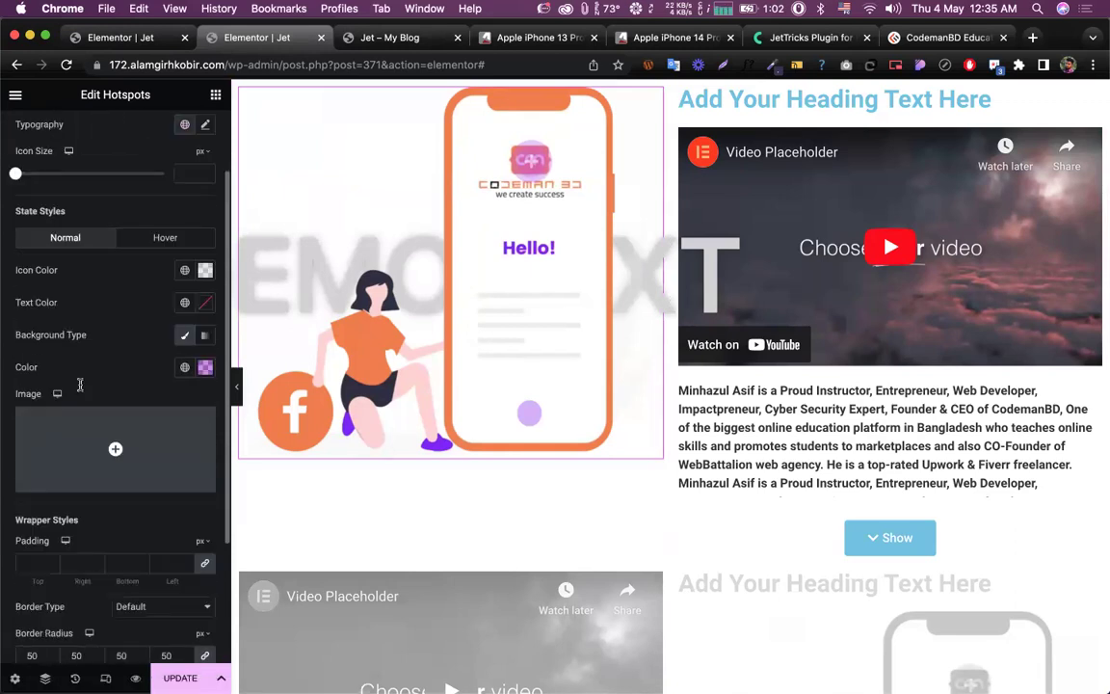
pyautogui.scroll(5, 85, 349)
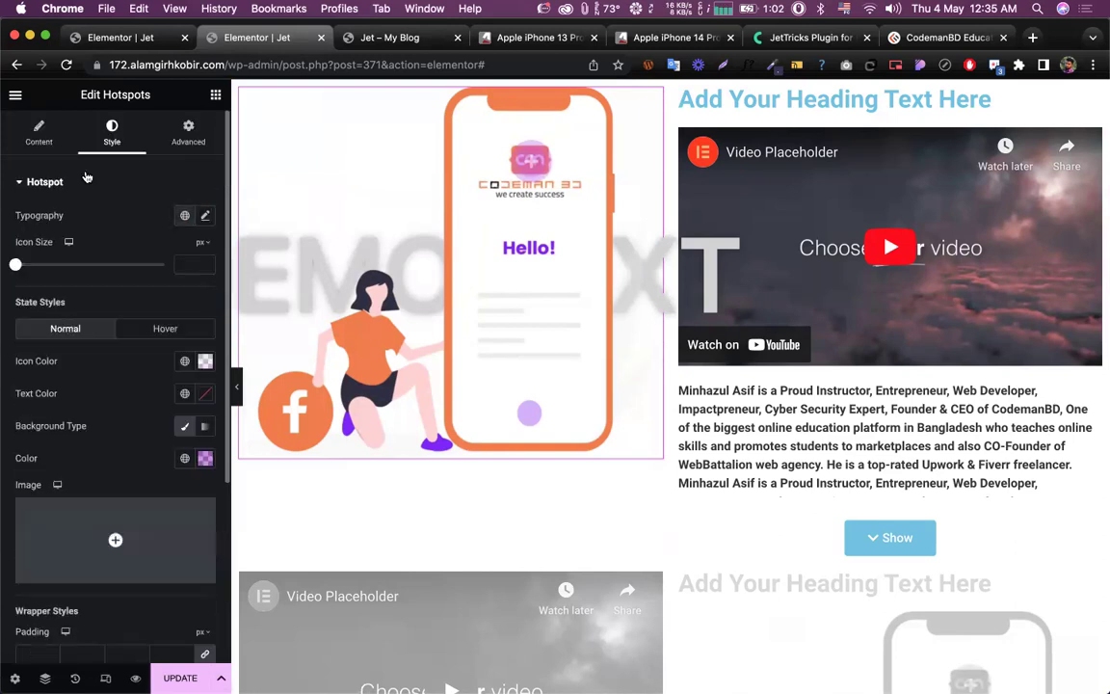
pyautogui.click(38, 135)
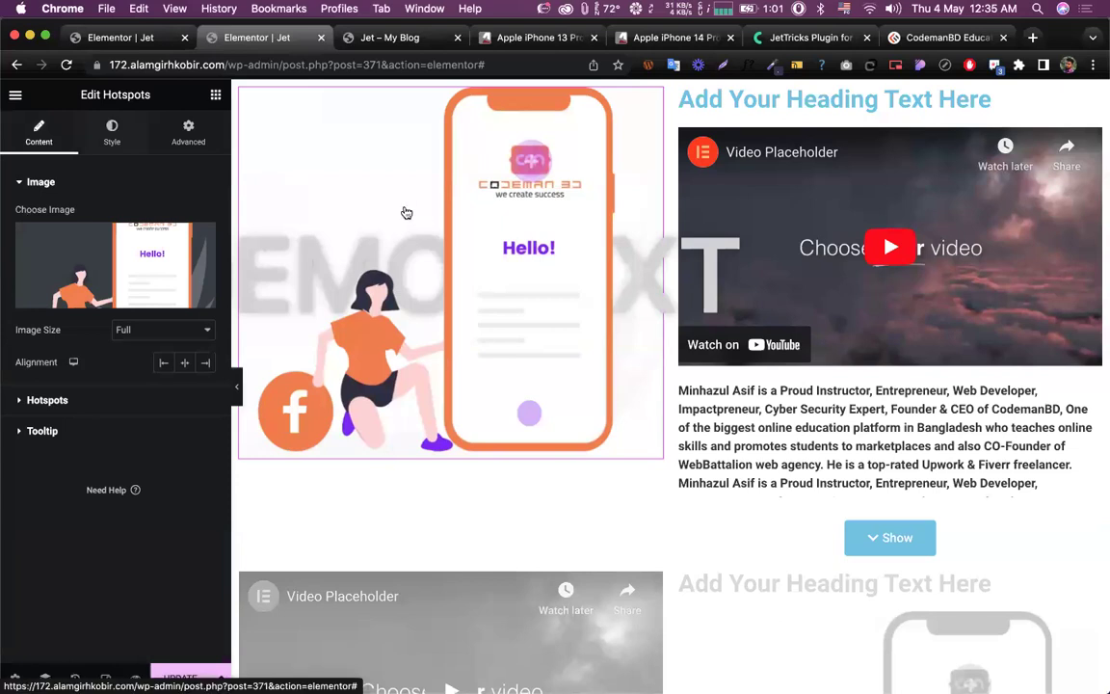
pyautogui.click(113, 133)
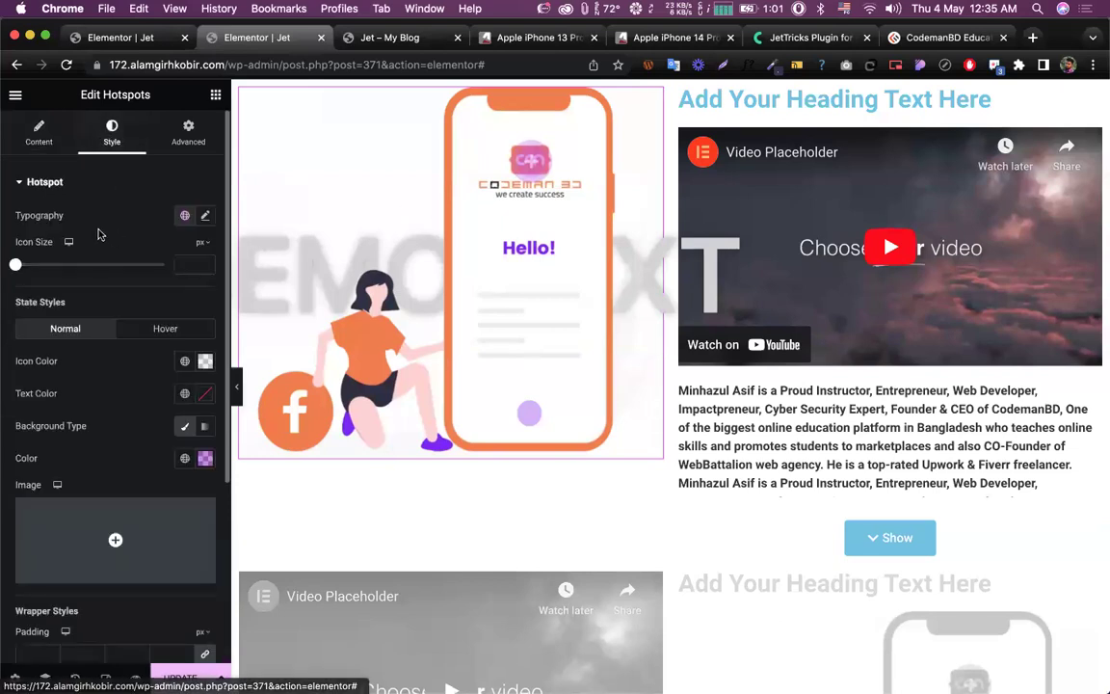
pyautogui.scroll(-5, 98, 234)
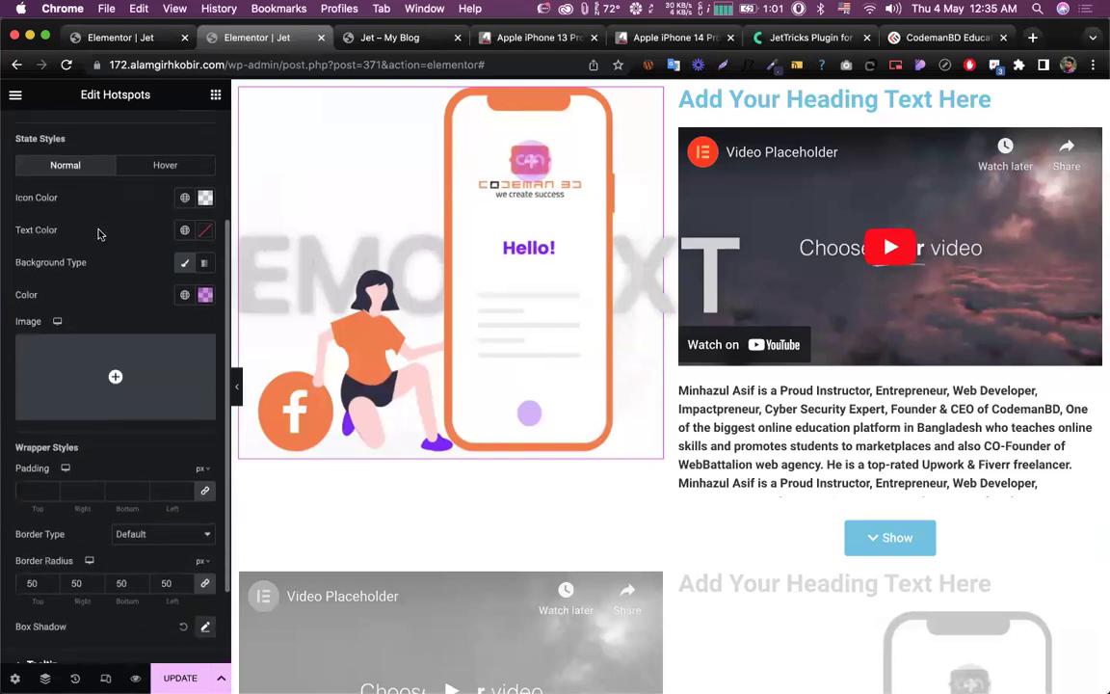
pyautogui.scroll(-3, 97, 234)
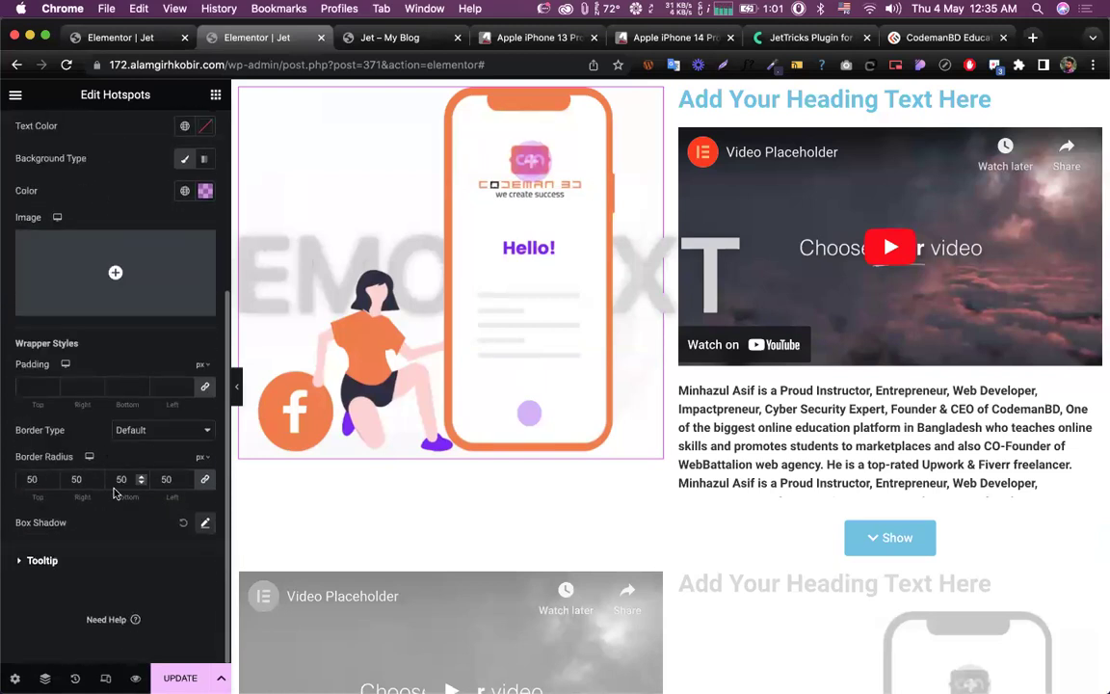
pyautogui.scroll(8, 114, 492)
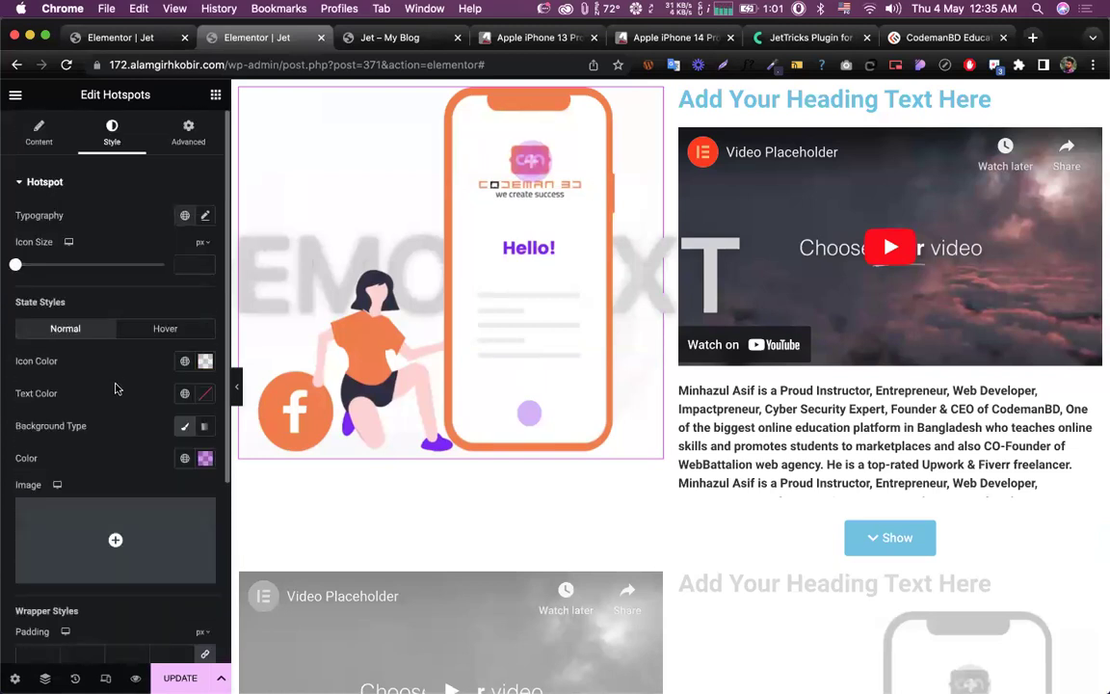
# Step: Add an Image widget beneath the Hotspots illustration and choose the orange phone illustration from the media library
pyautogui.click(216, 97)
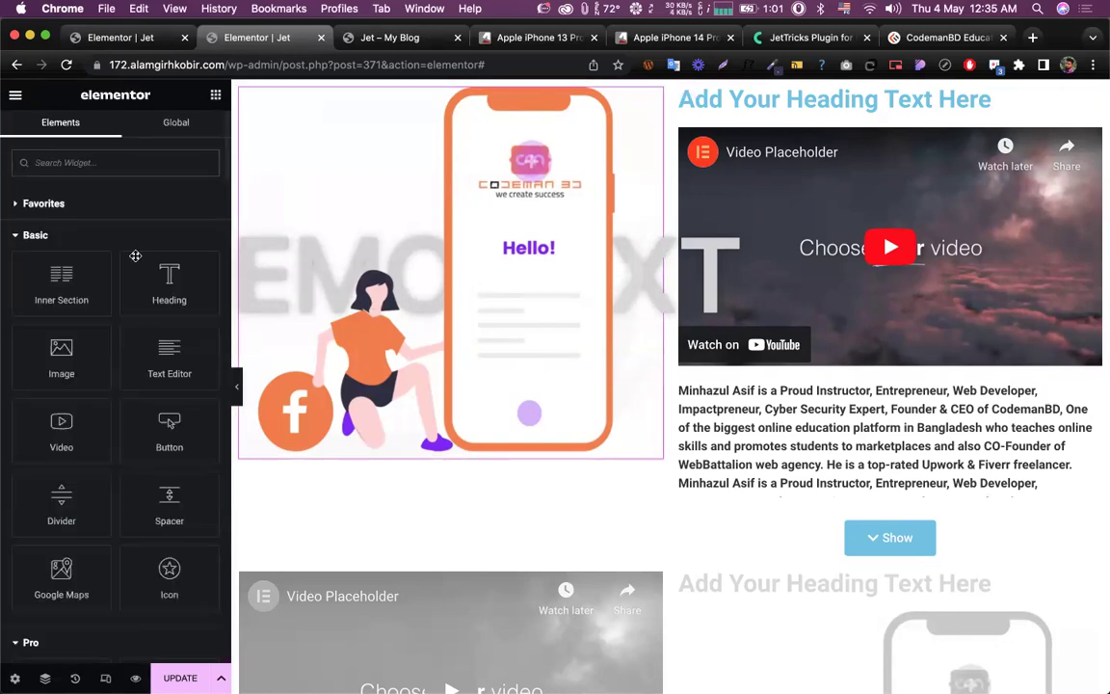
pyautogui.moveTo(61, 348); pyautogui.dragTo(414, 453)
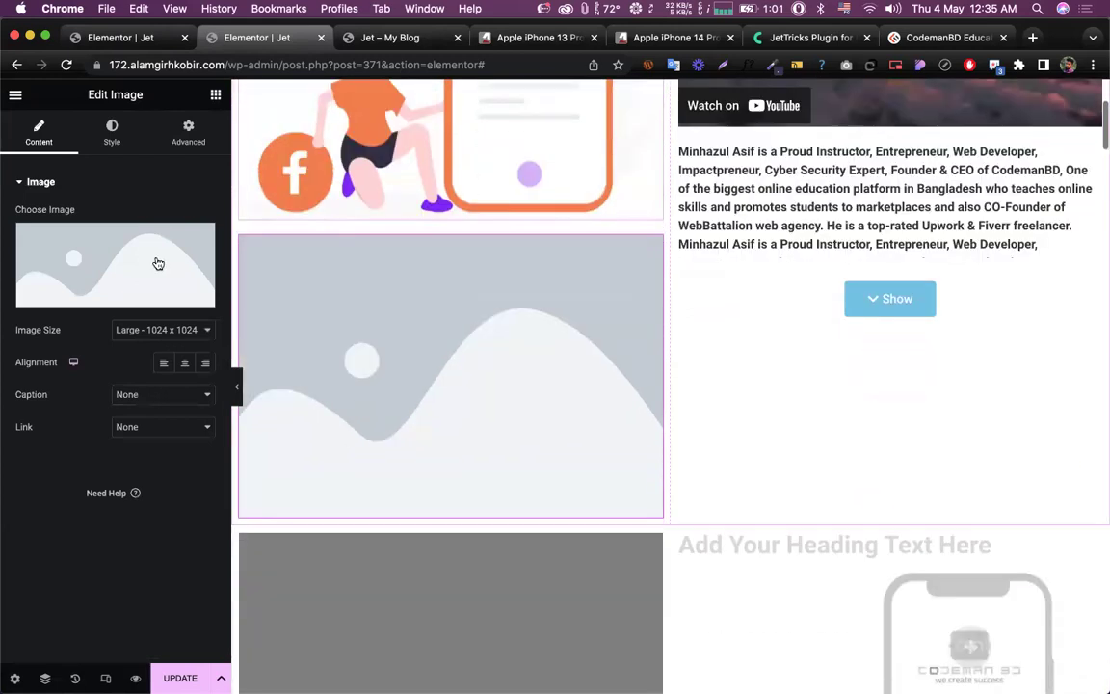
pyautogui.click(156, 260)
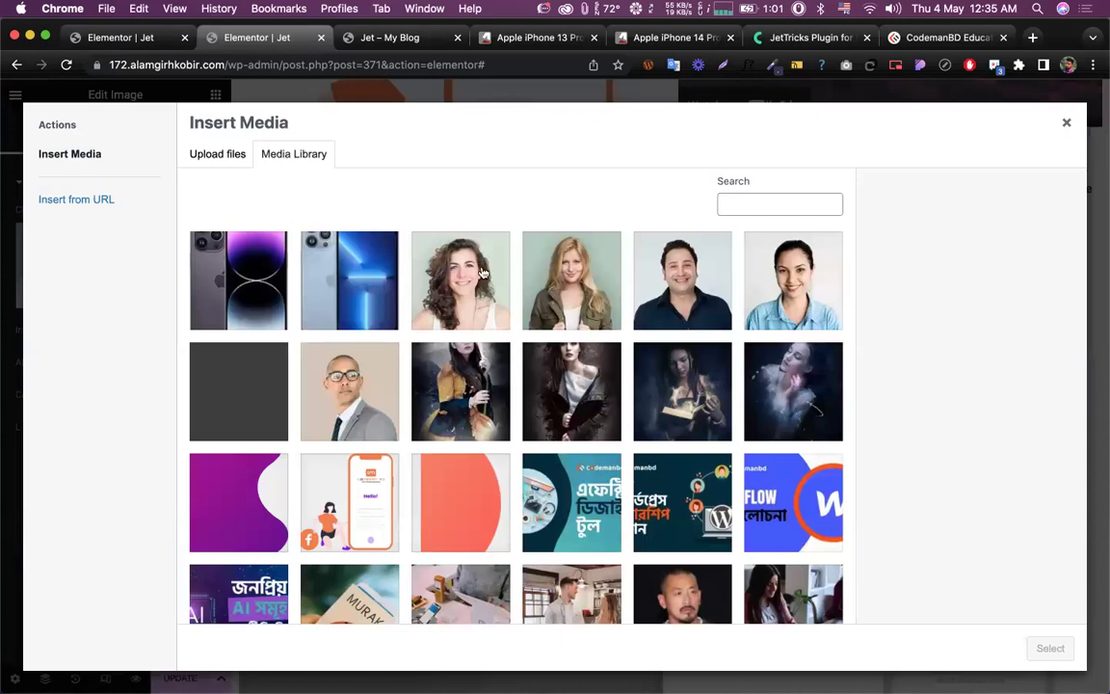
pyautogui.scroll(-3, 527, 428)
pyautogui.scroll(-5, 527, 429)
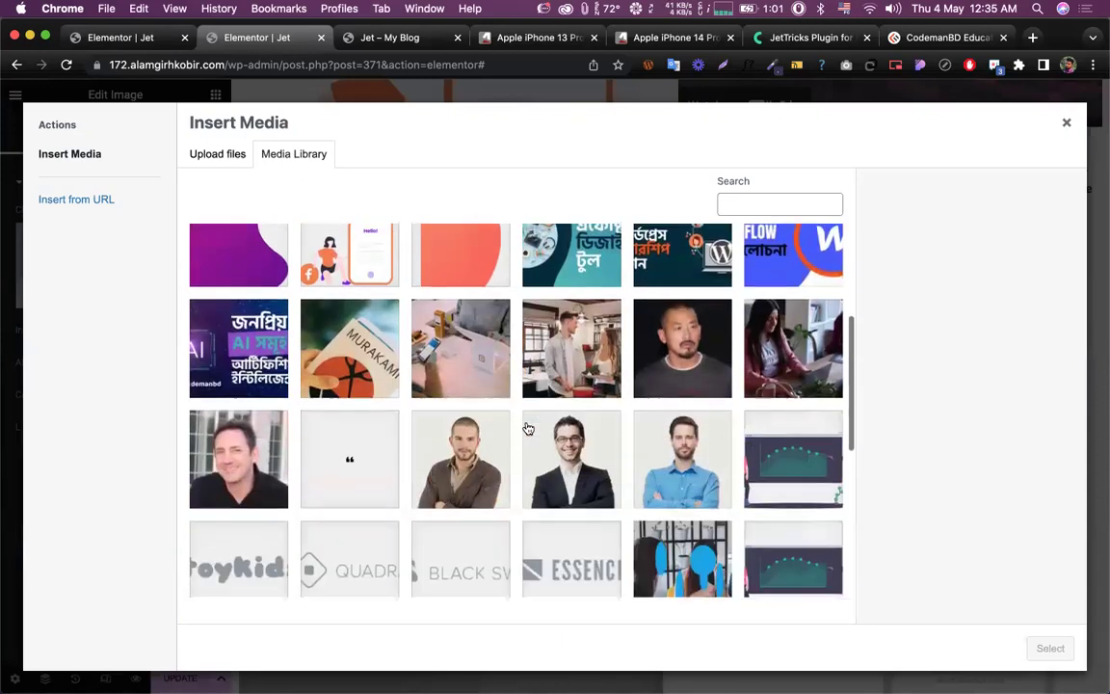
pyautogui.scroll(6, 525, 425)
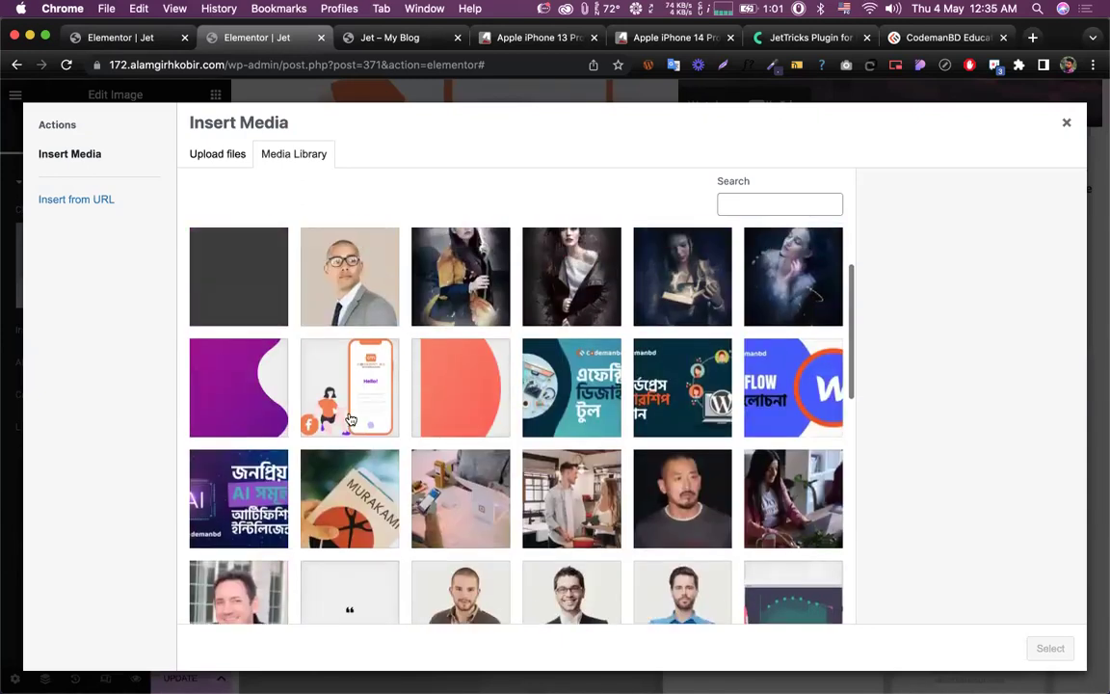
pyautogui.click(352, 371)
pyautogui.click(1054, 656)
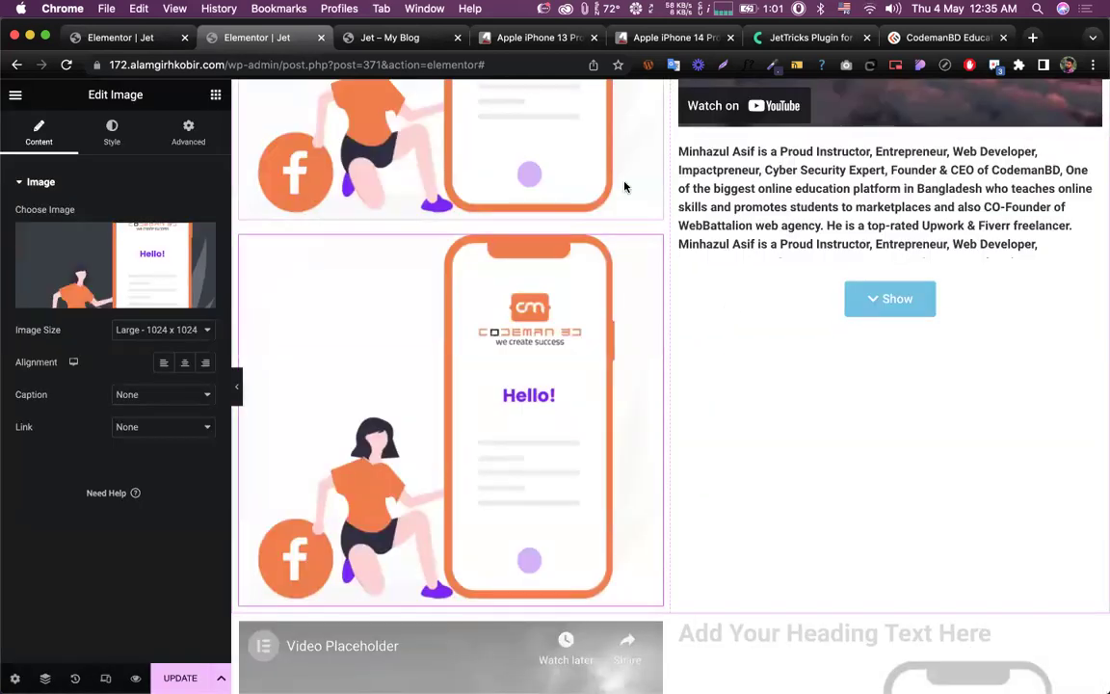
# Step: Copy the Hotspots widget and paste its style onto the new phone image below it
pyautogui.rightClick(625, 186)
pyautogui.click(589, 229)
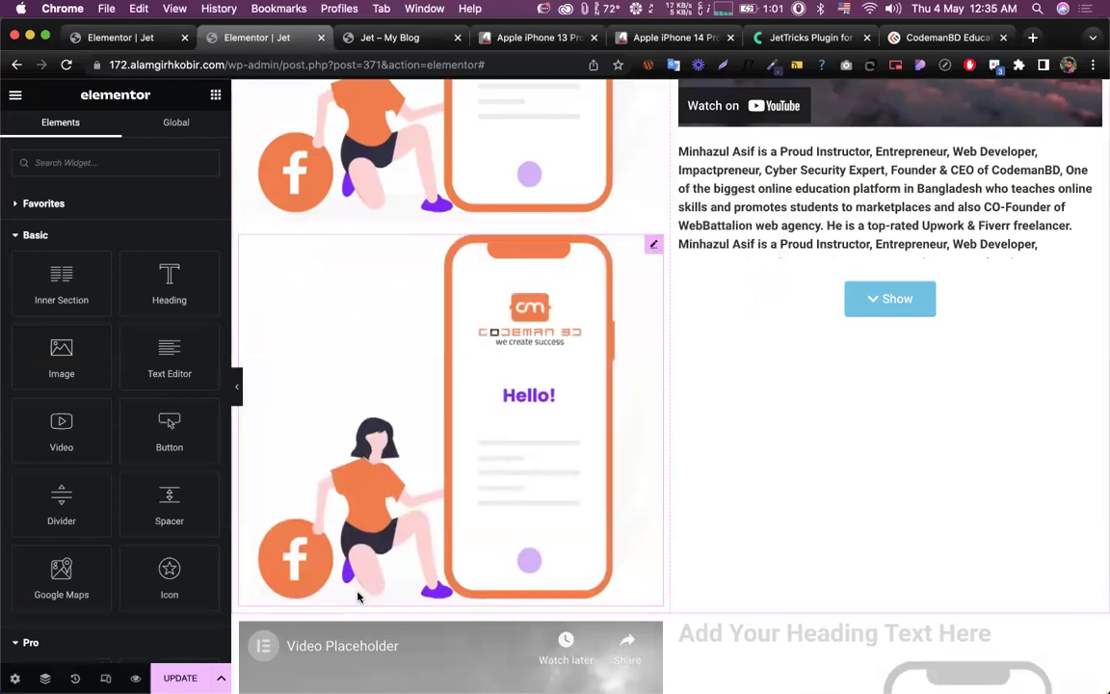
pyautogui.rightClick(575, 159)
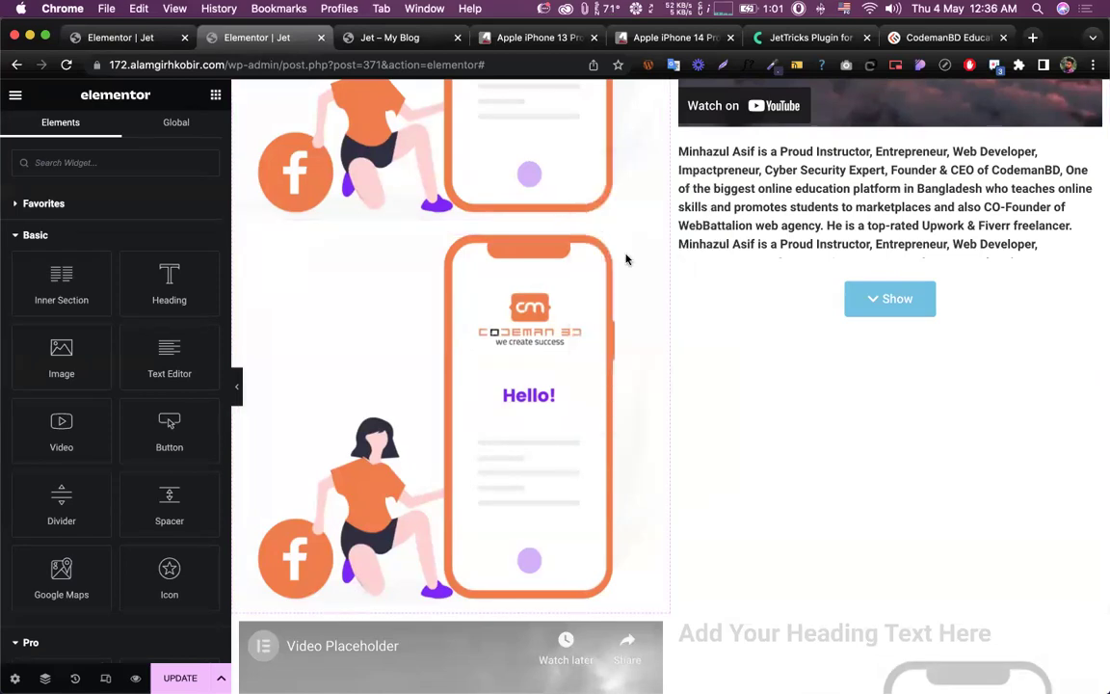
pyautogui.rightClick(646, 249)
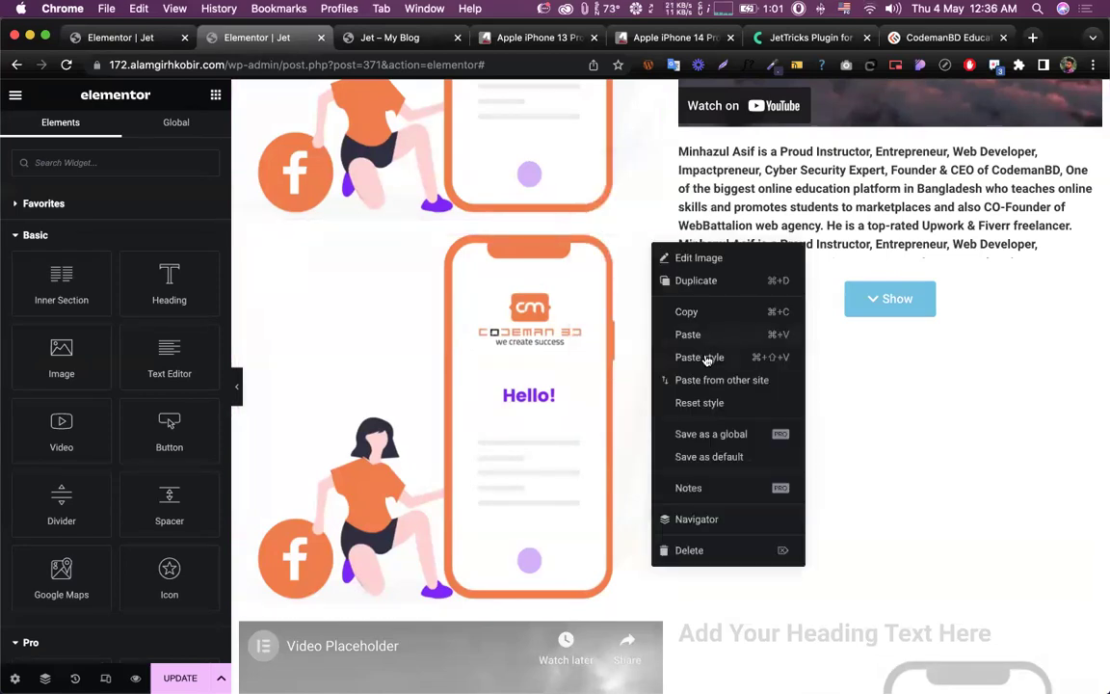
pyautogui.click(705, 357)
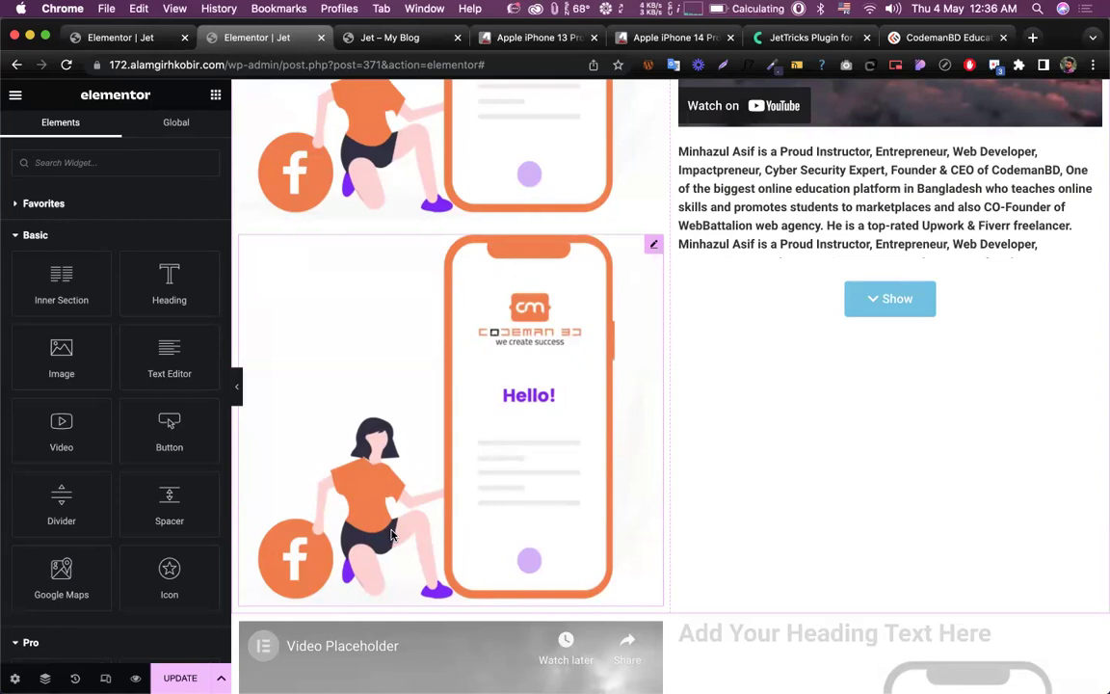
# Step: Review the new image's JetTricks satellite settings and set the image's layout Z-Index to 10
pyautogui.click(527, 331)
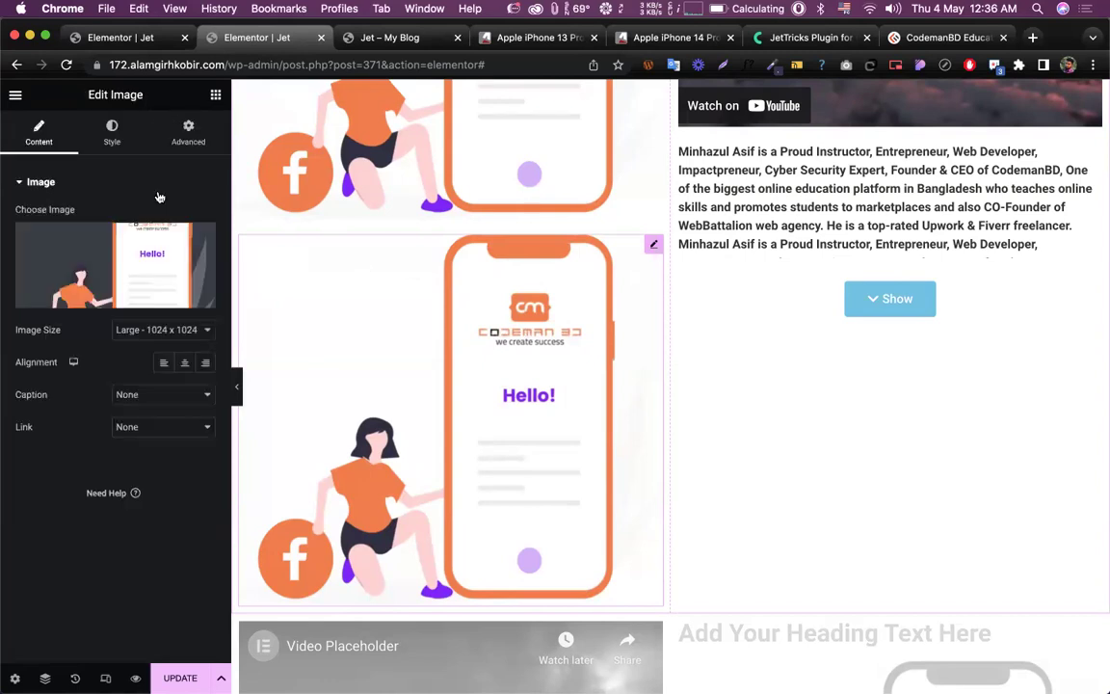
pyautogui.click(188, 130)
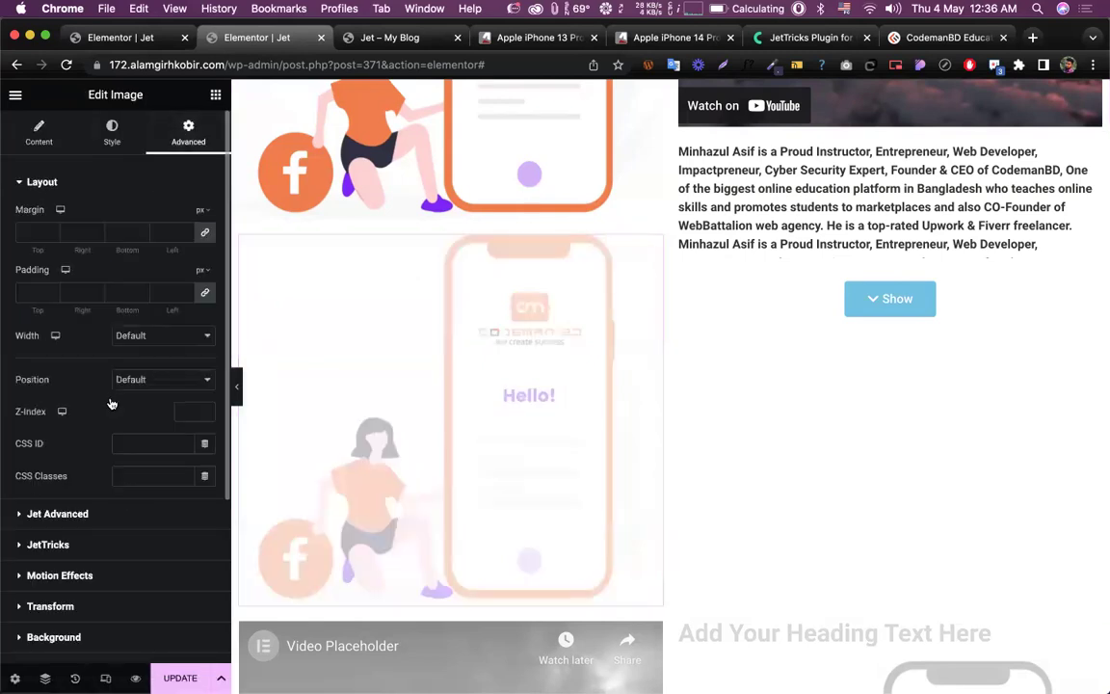
pyautogui.scroll(-5, 109, 402)
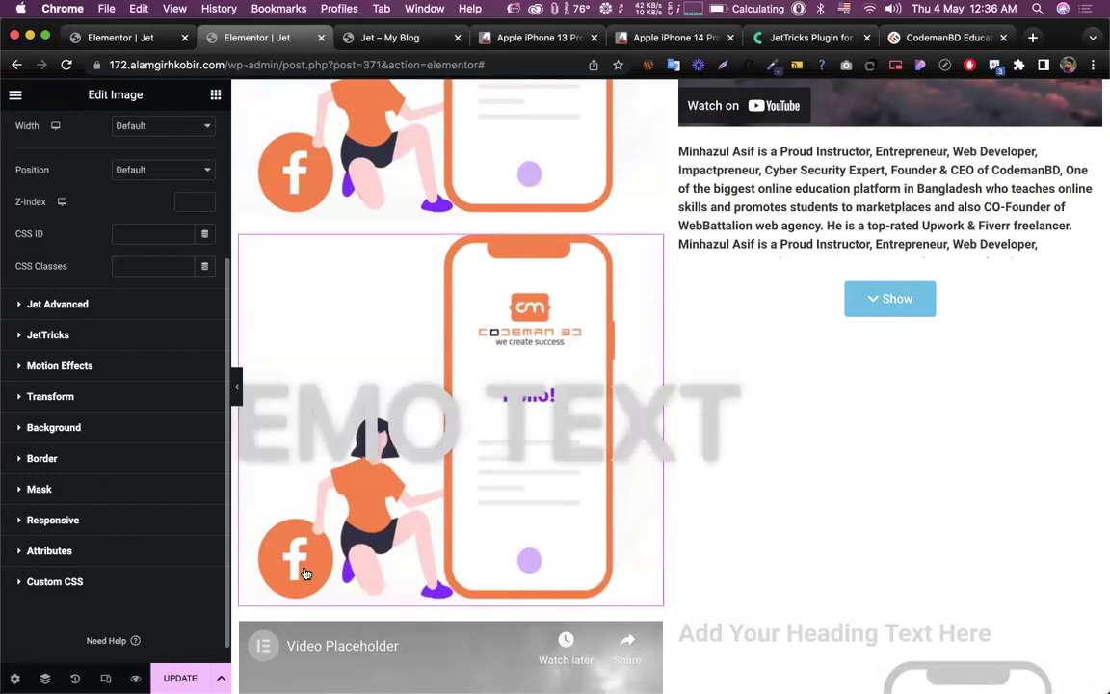
pyautogui.click(63, 334)
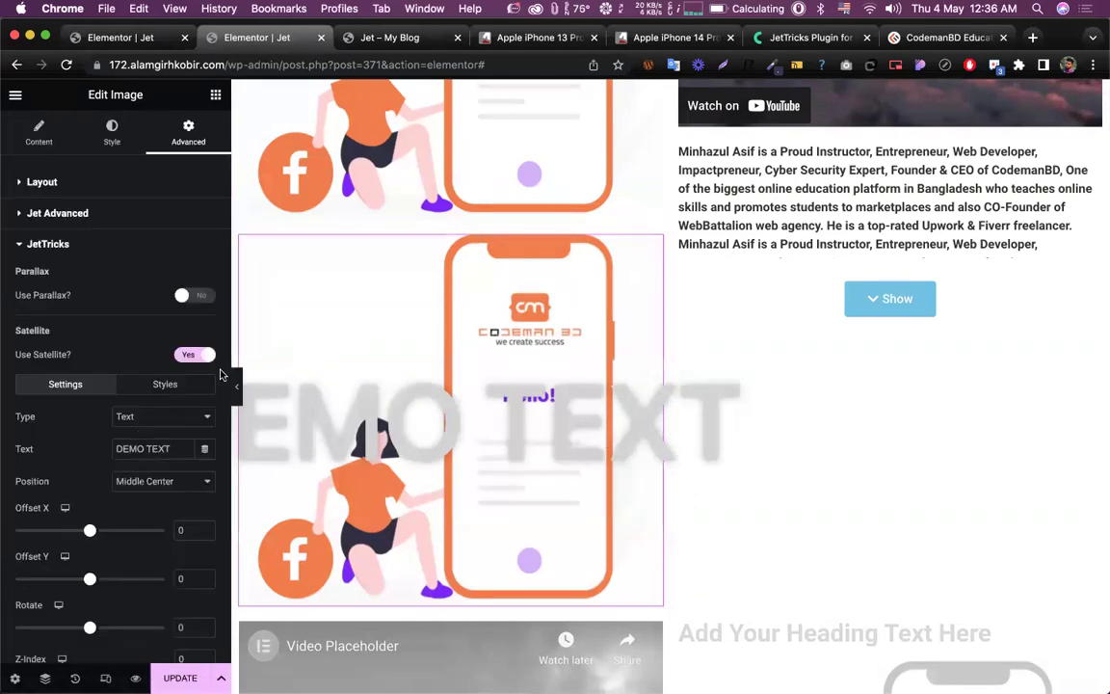
pyautogui.scroll(-1, 192, 595)
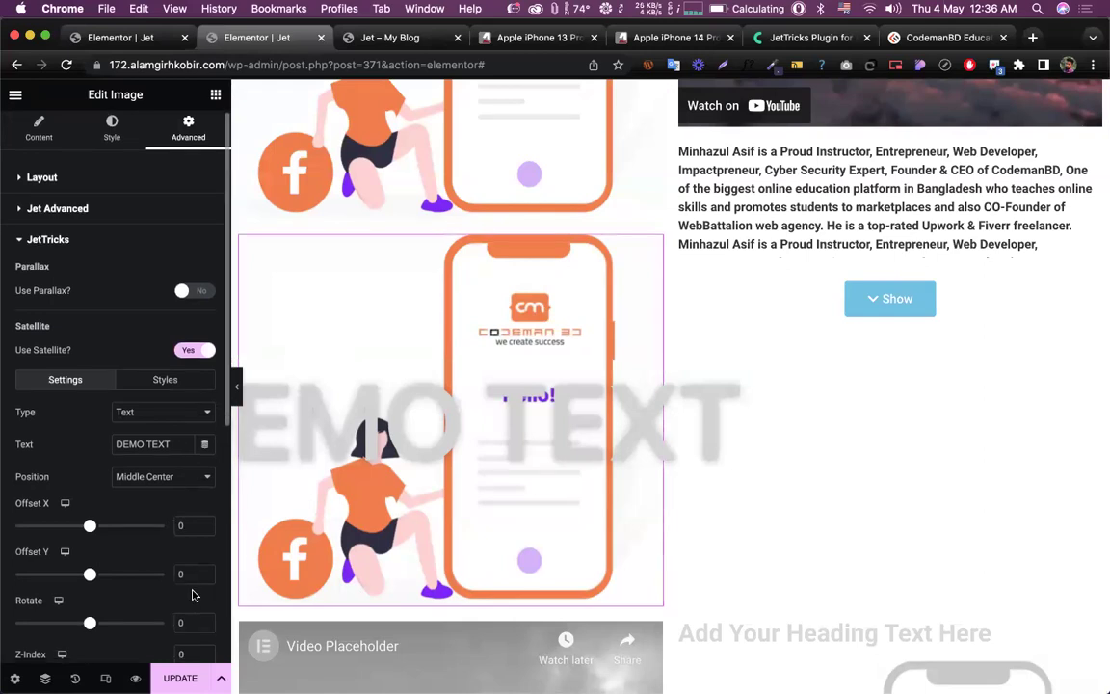
pyautogui.scroll(-2, 192, 595)
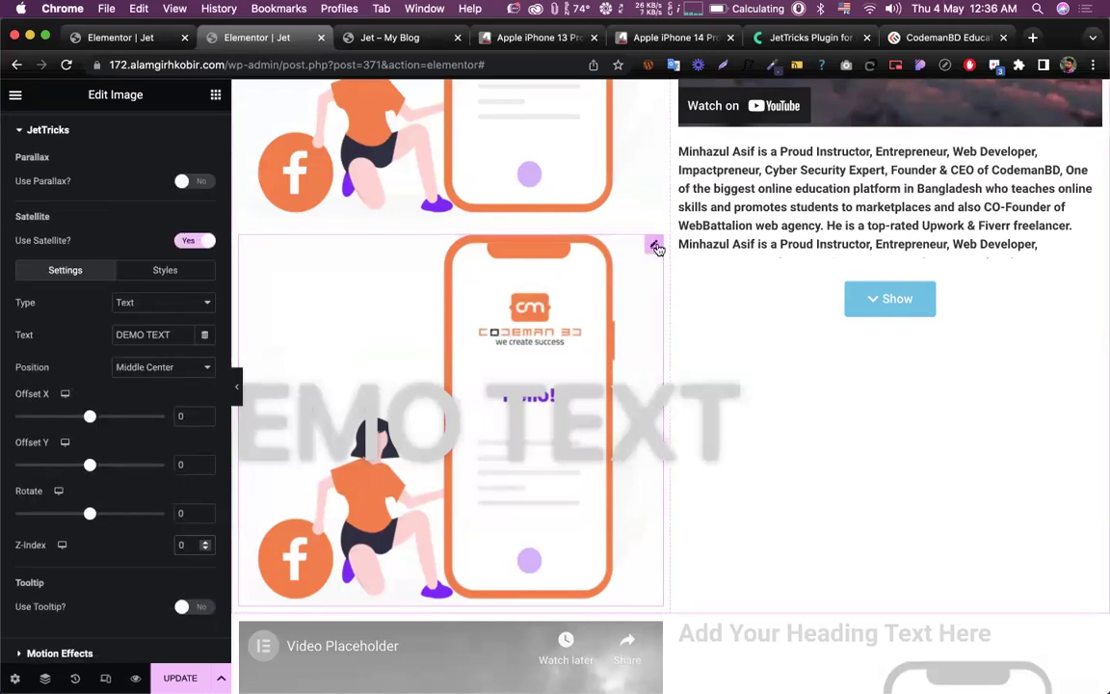
pyautogui.scroll(2, 135, 181)
pyautogui.scroll(1, 135, 181)
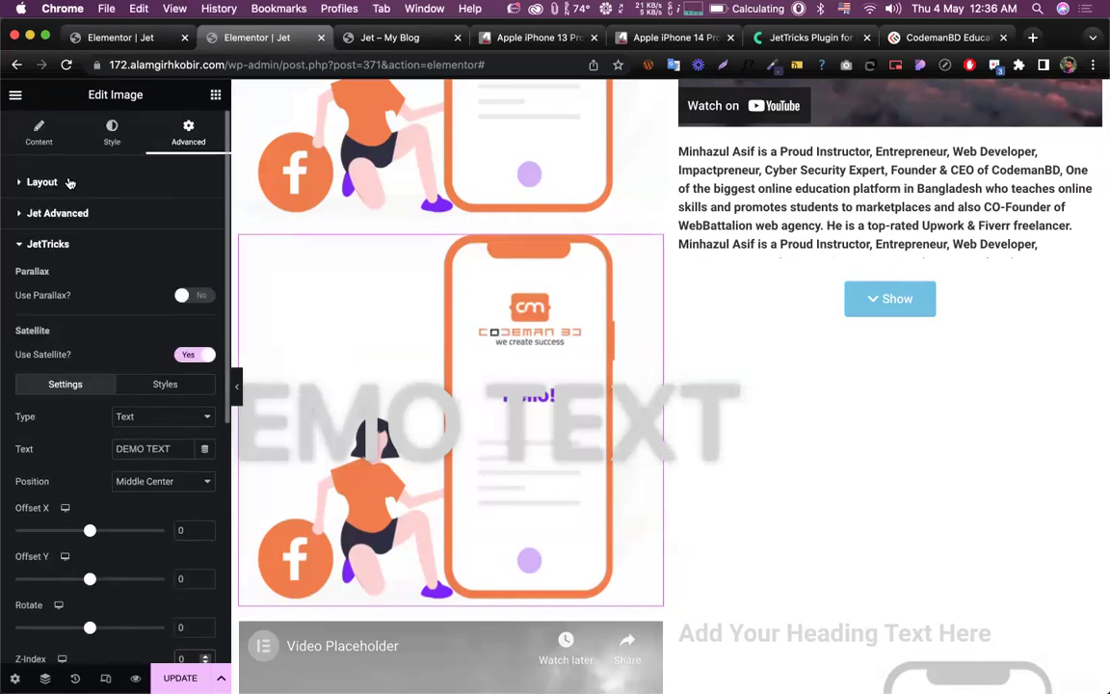
pyautogui.click(70, 182)
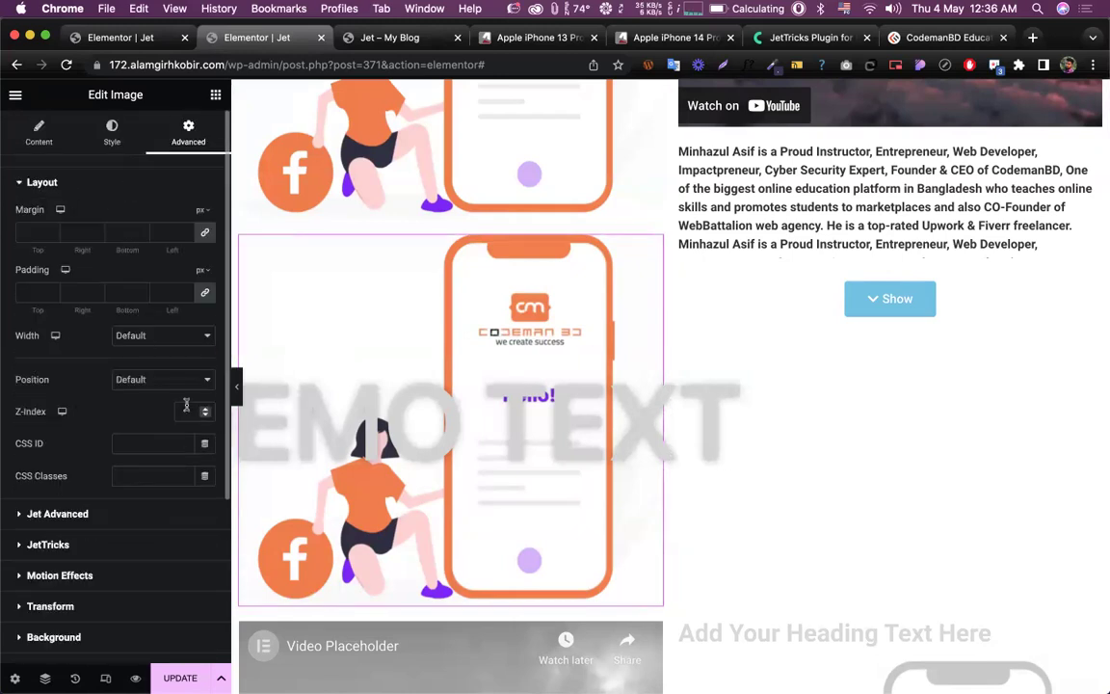
pyautogui.write('10')
# Step: Set the new phone image's opacity to 0.36, view it at full page width, and bring back the editing controls
pyautogui.click(95, 142)
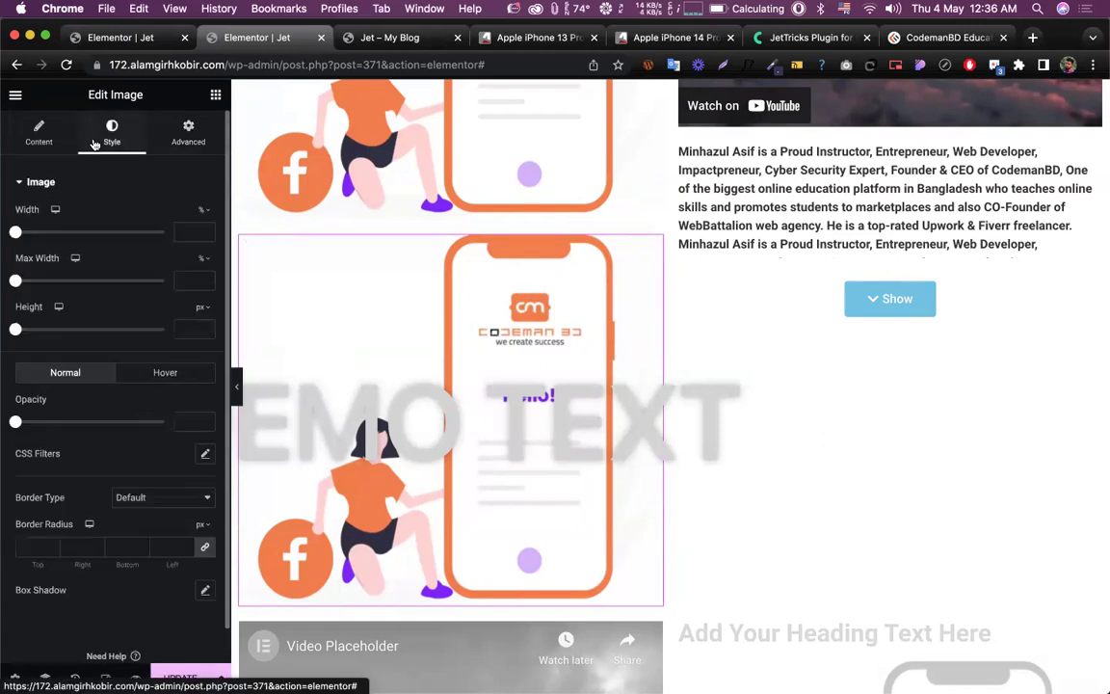
pyautogui.scroll(-1, 39, 349)
pyautogui.moveTo(23, 387); pyautogui.dragTo(60, 389)
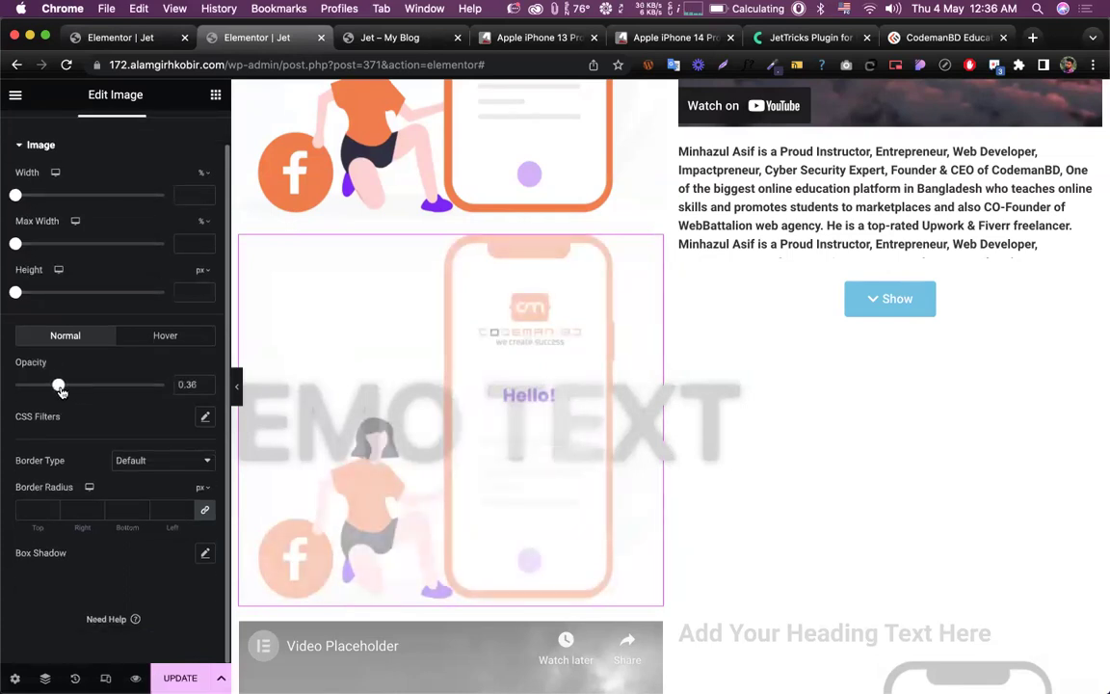
pyautogui.click(237, 391)
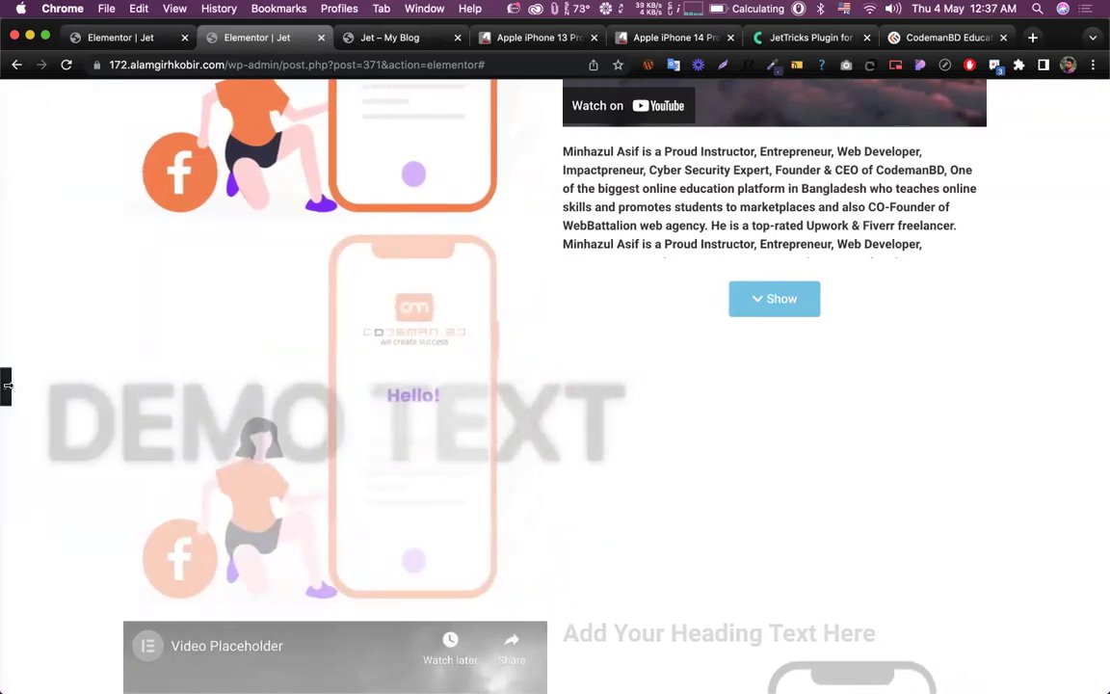
pyautogui.click(8, 390)
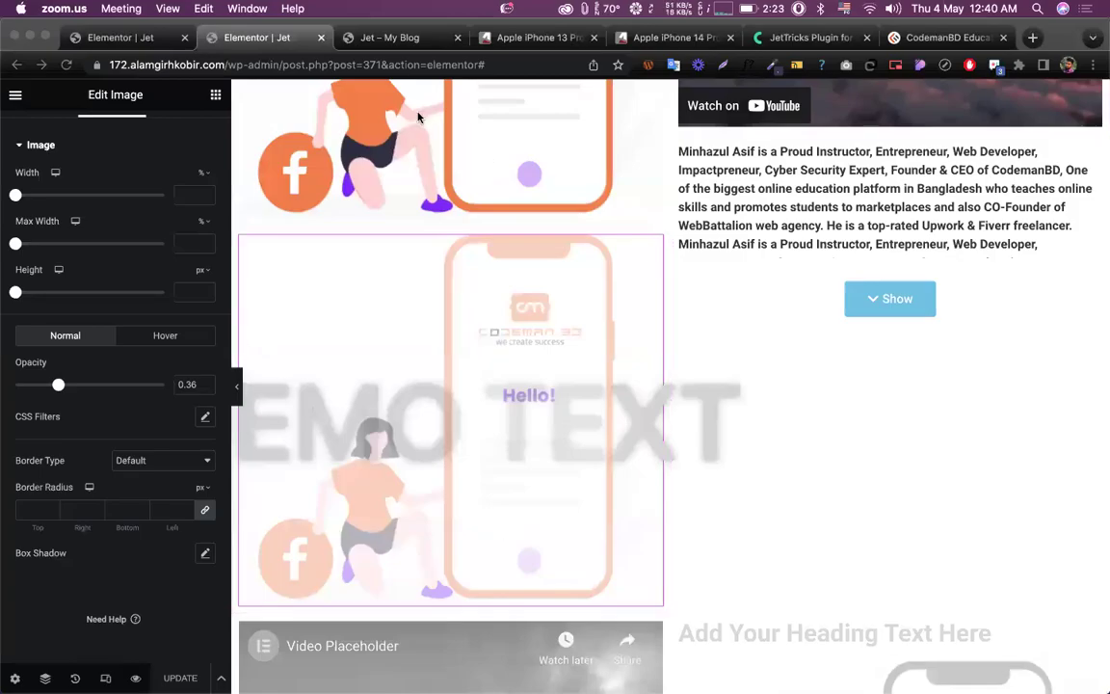
# Step: Delete all sections from the page, including the illustrations, Load More button and iPhone specification columns, leaving an empty canvas
pyautogui.scroll(-2, 656, 292)
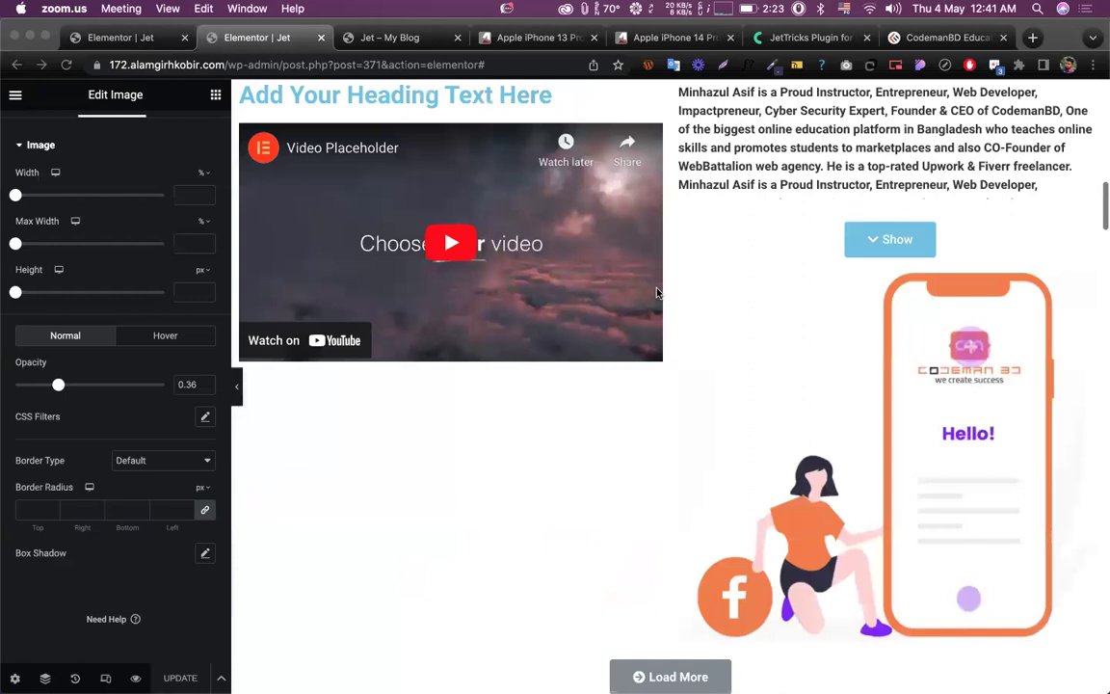
pyautogui.scroll(-15, 656, 292)
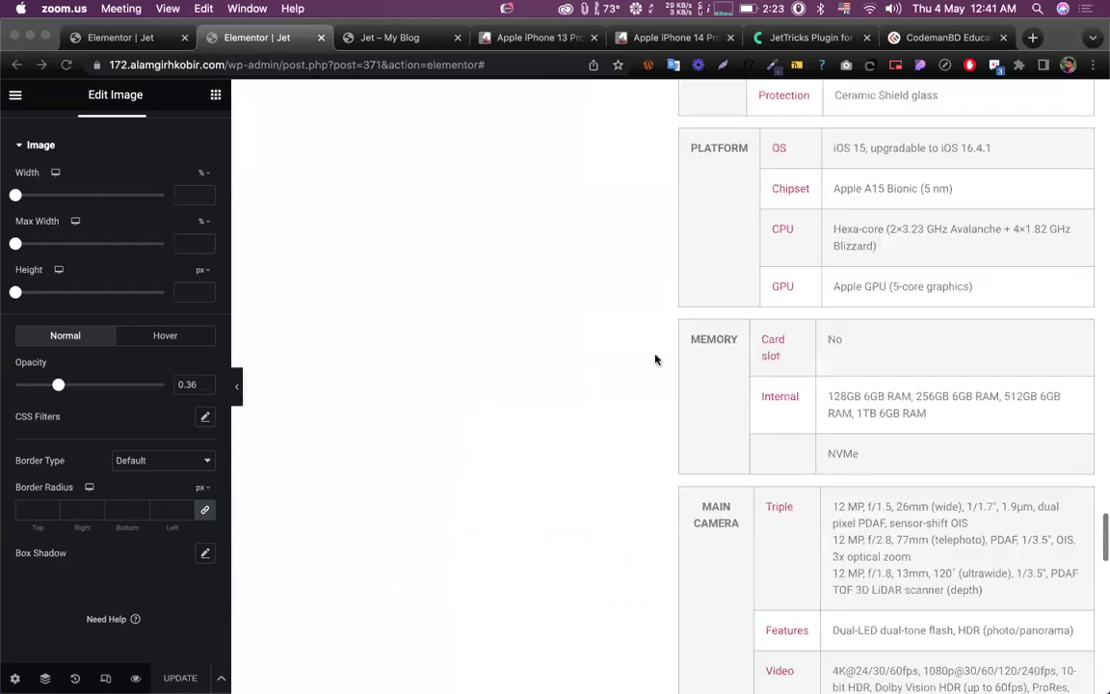
pyautogui.scroll(-10, 506, 557)
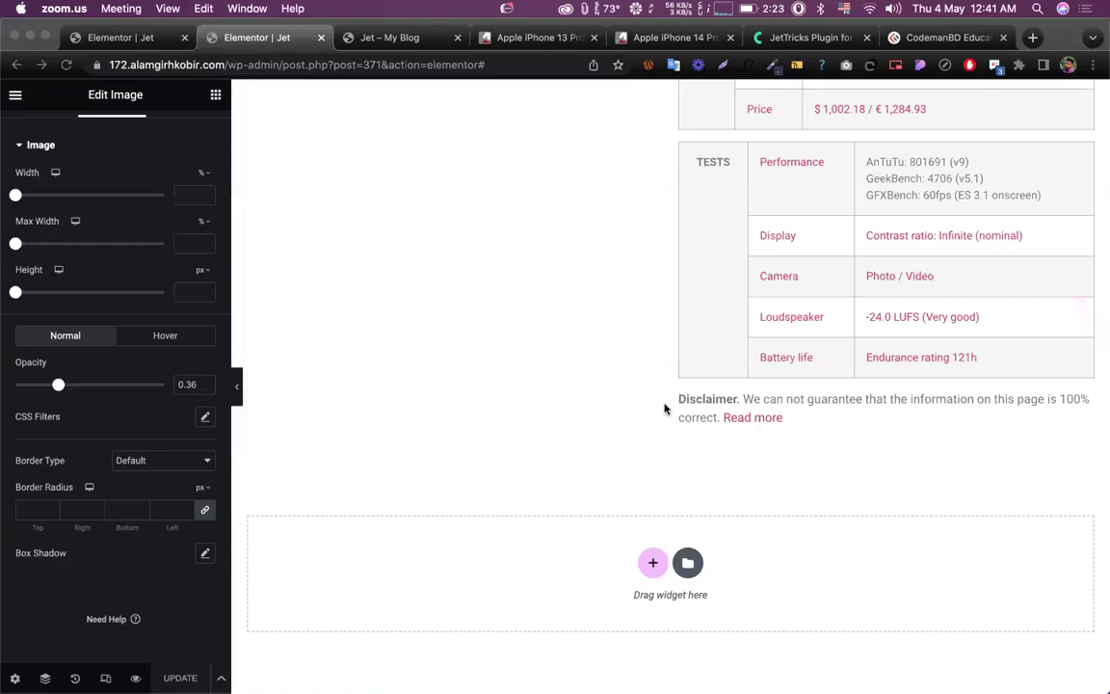
pyautogui.scroll(10, 664, 409)
pyautogui.scroll(5, 664, 114)
pyautogui.click(687, 99)
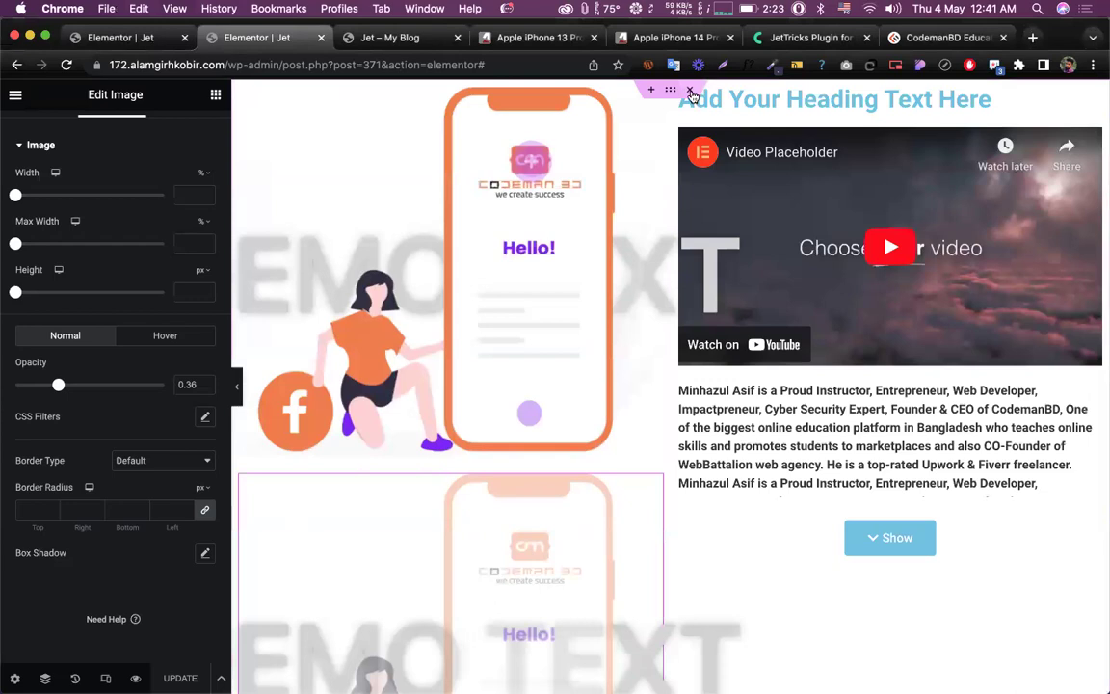
pyautogui.click(690, 90)
pyautogui.click(690, 90)
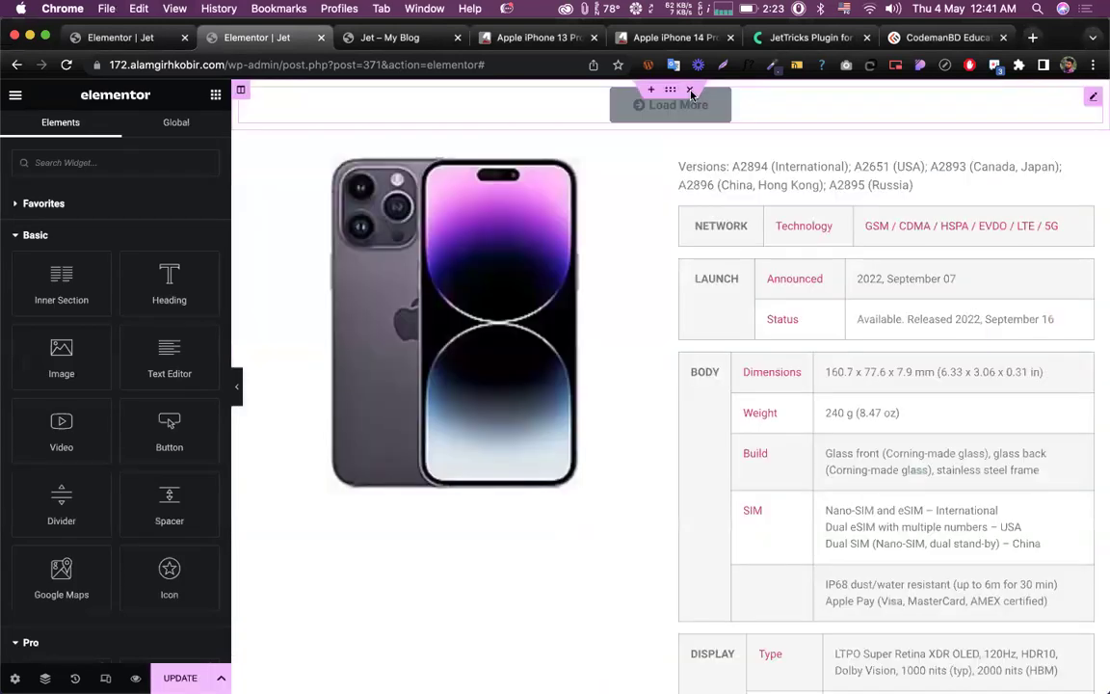
pyautogui.click(690, 90)
pyautogui.click(690, 91)
pyautogui.click(690, 90)
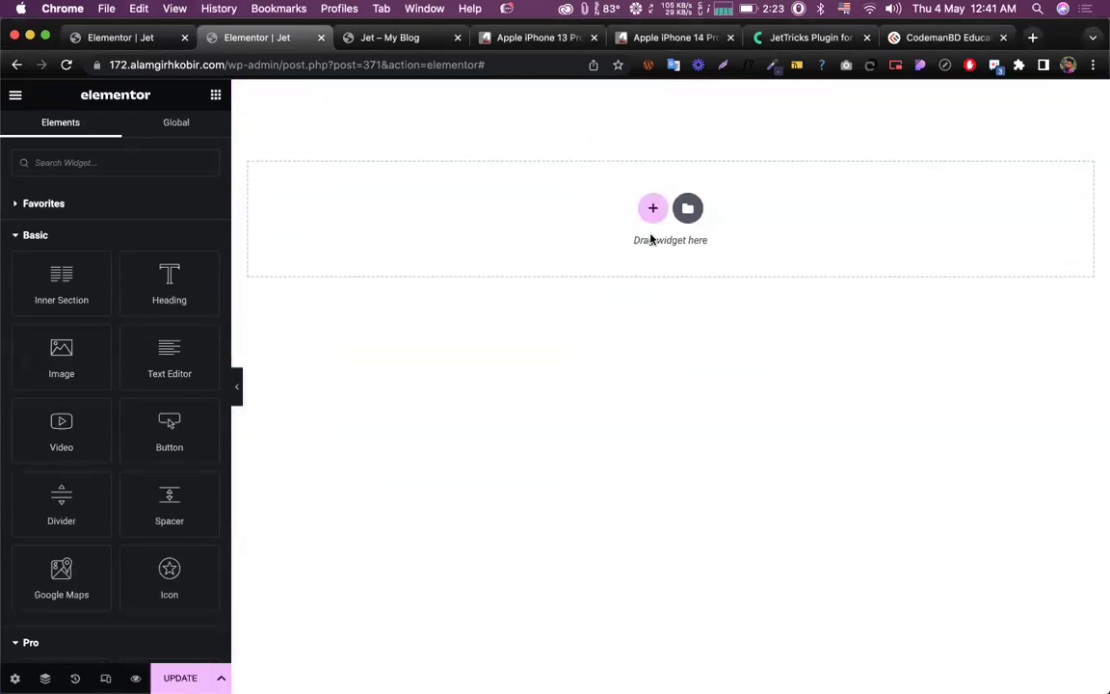
# Step: Browse the template library's blocks and choose to insert the Grid Gallery Slide block
pyautogui.click(687, 209)
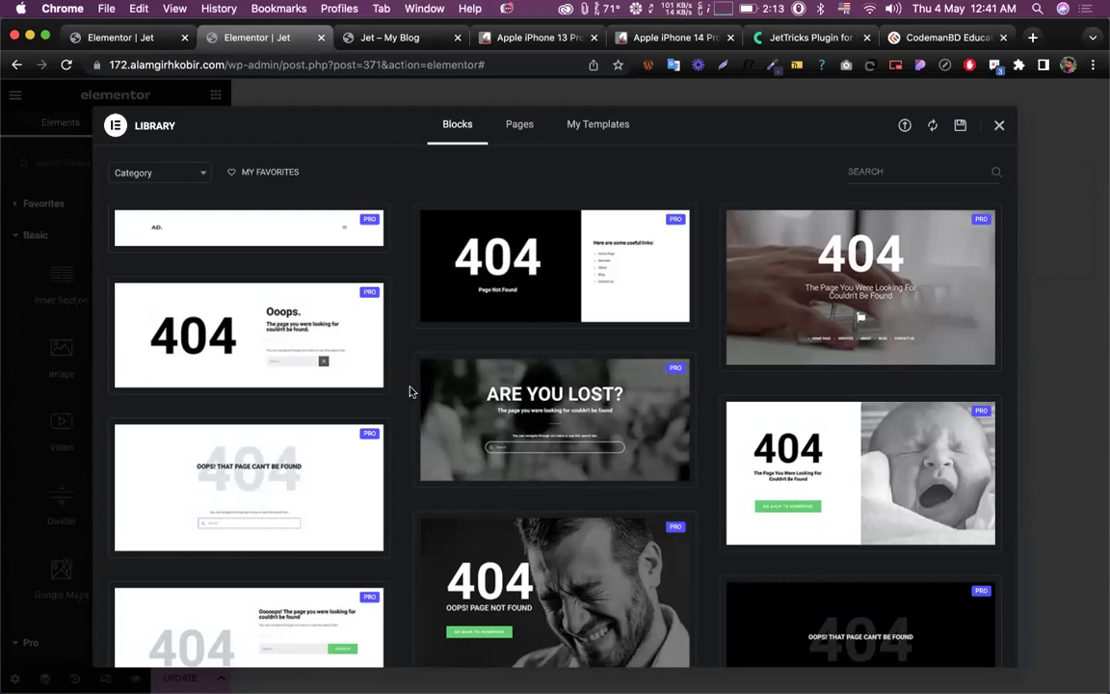
pyautogui.moveTo(413, 391)
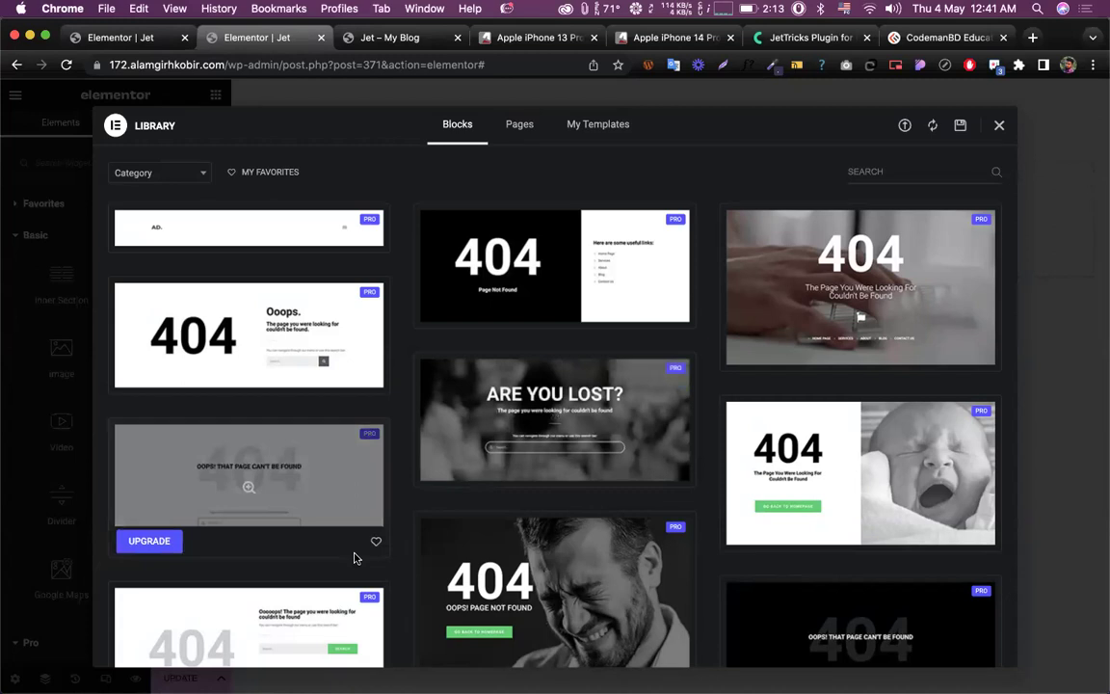
pyautogui.scroll(-10, 456, 357)
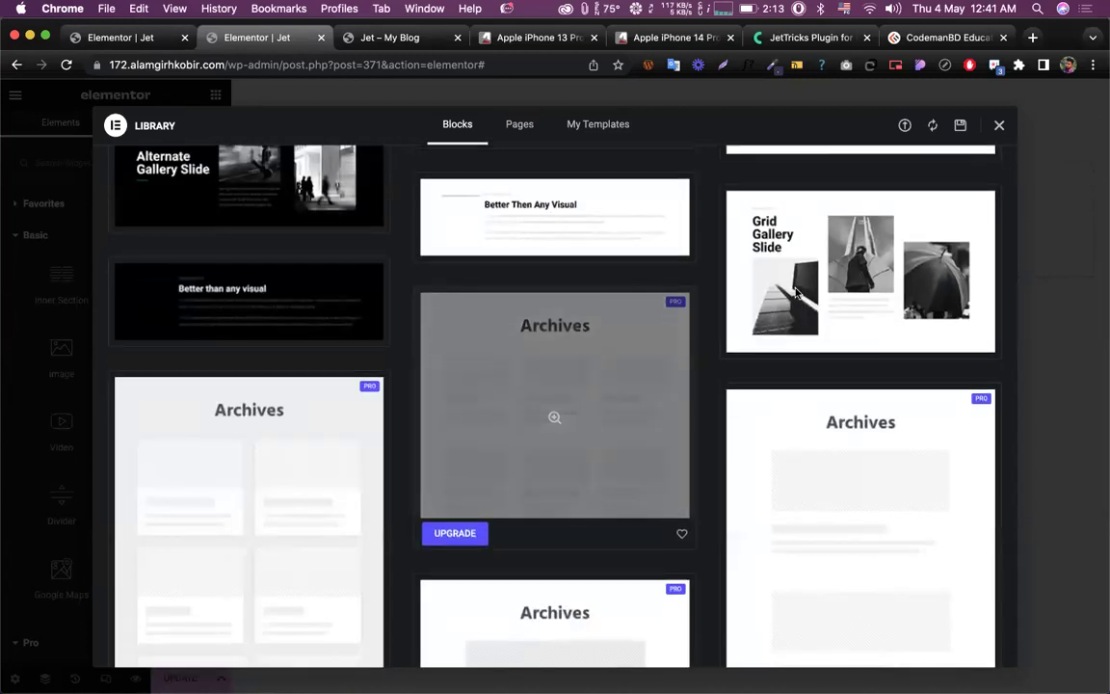
pyautogui.click(764, 344)
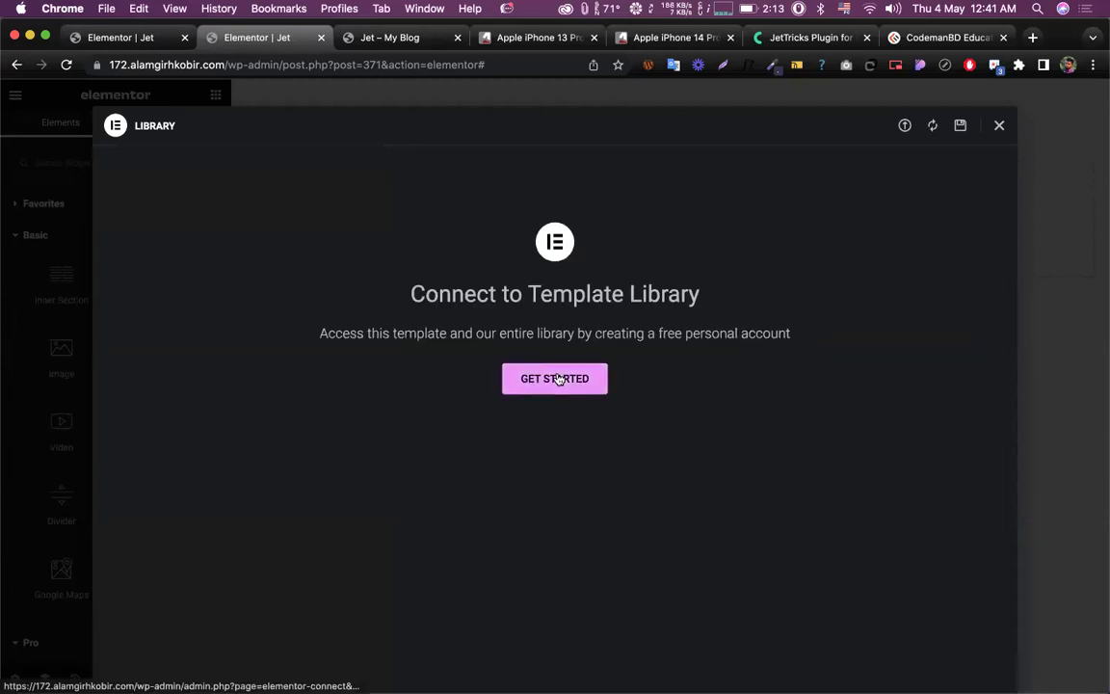
# Step: Start connecting the template library and try signing in to Elementor with the existing Google account
pyautogui.click(559, 379)
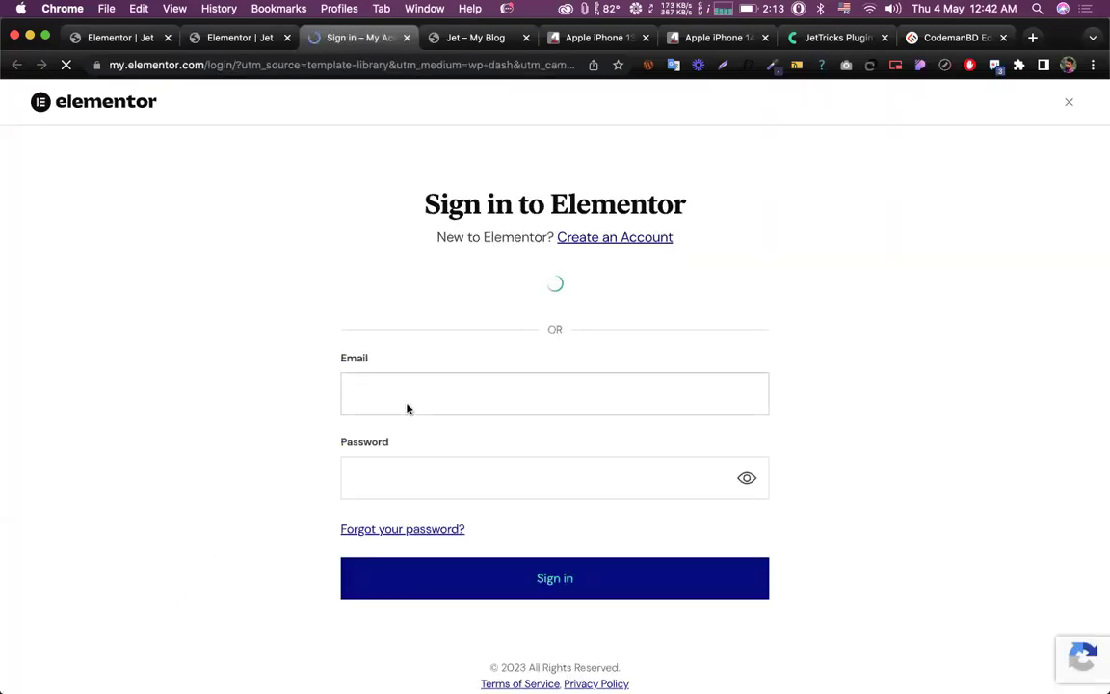
pyautogui.scroll(-2, 407, 409)
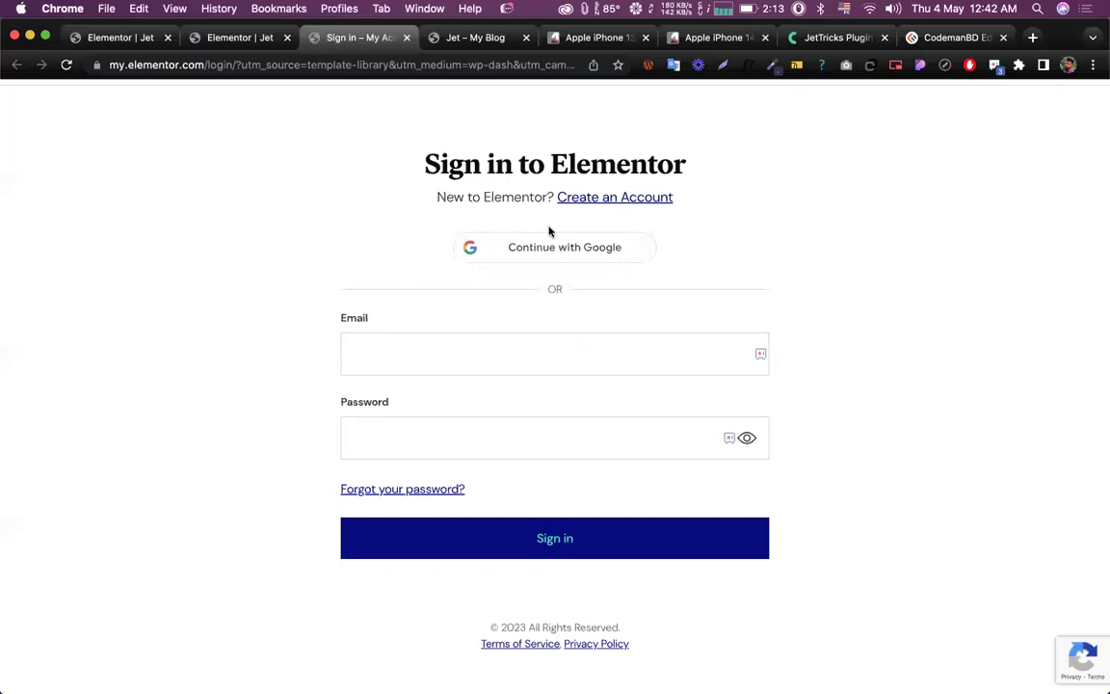
pyautogui.click(558, 245)
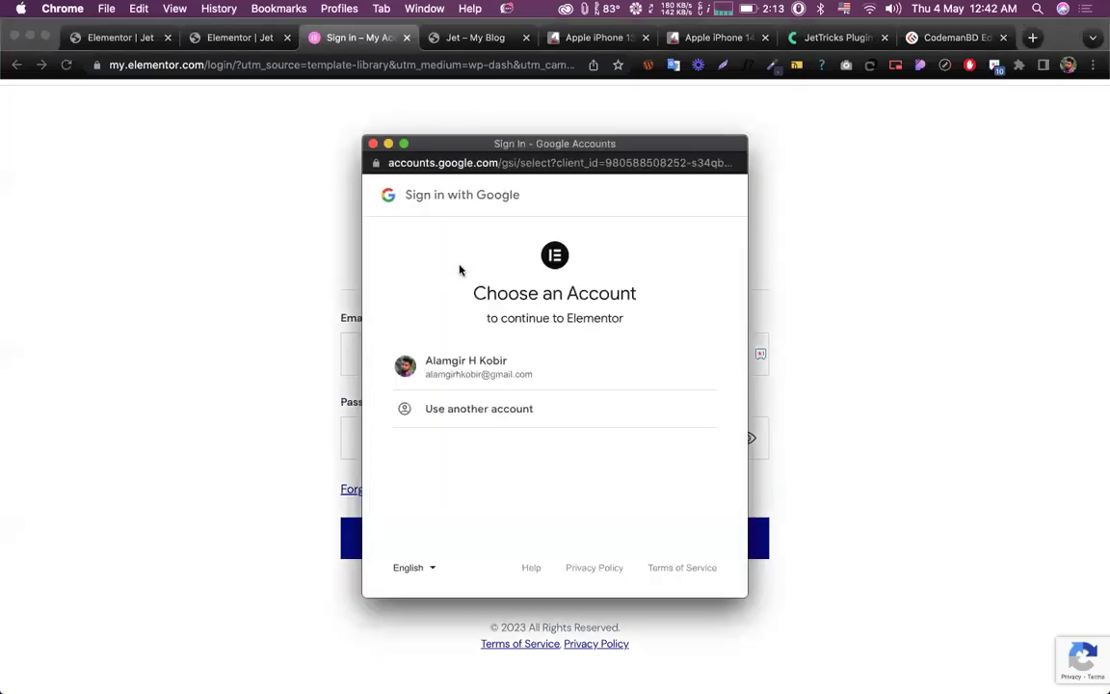
pyautogui.click(492, 385)
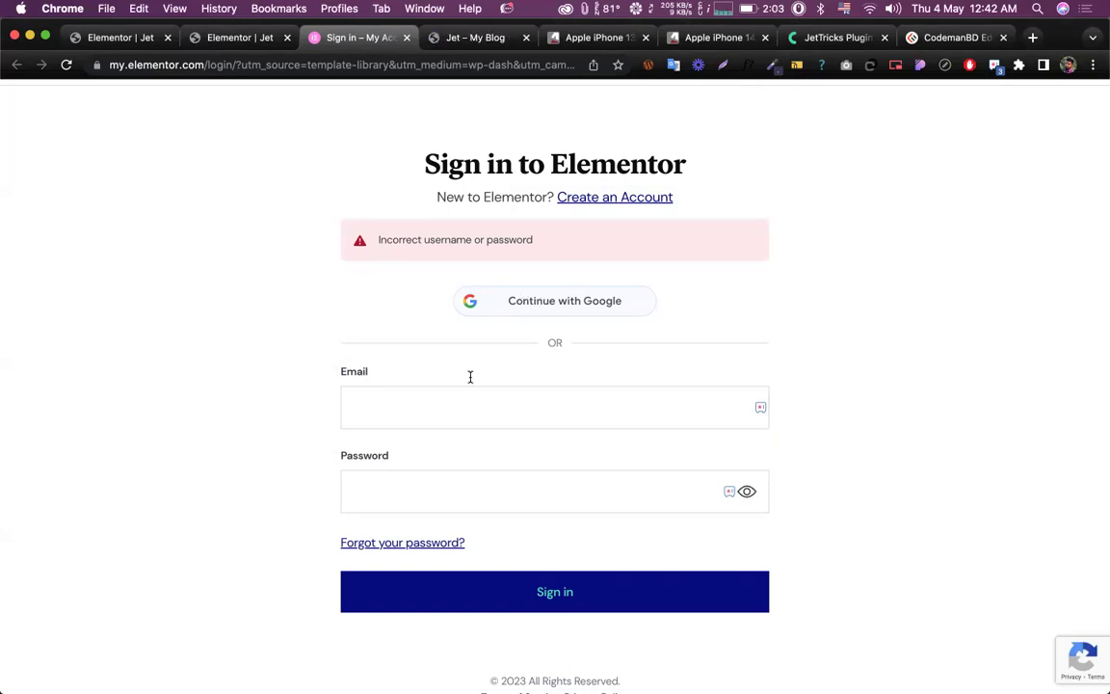
# Step: Try signing in to Elementor by filling the account e-mail and password from the saved Elementor credentials
pyautogui.click(760, 409)
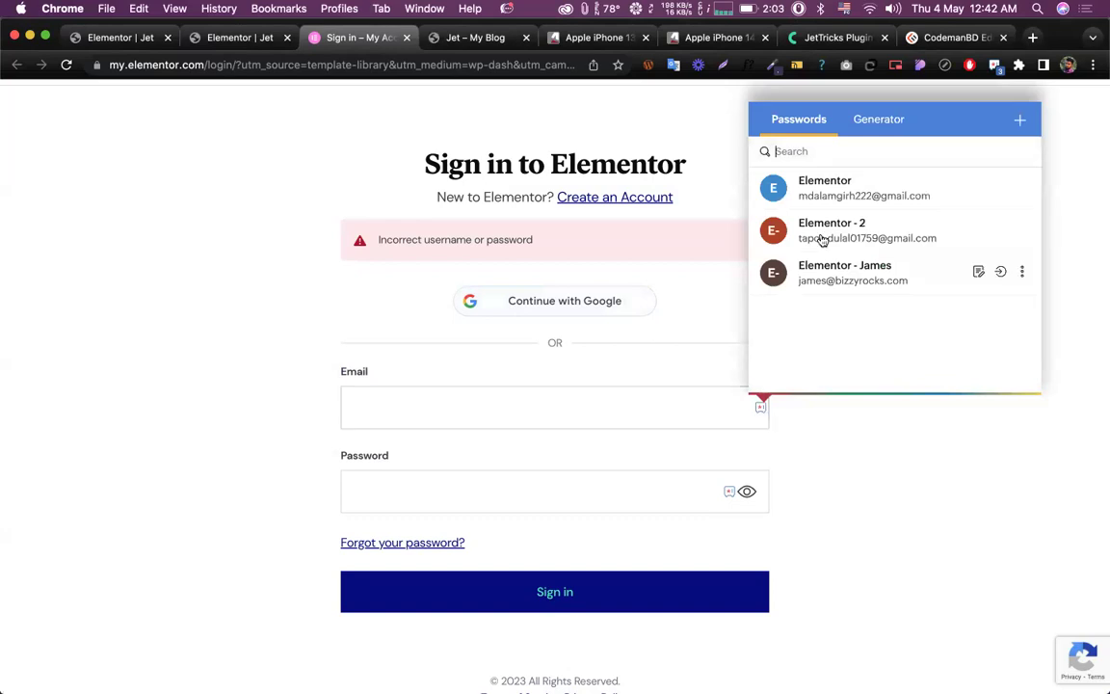
pyautogui.click(856, 187)
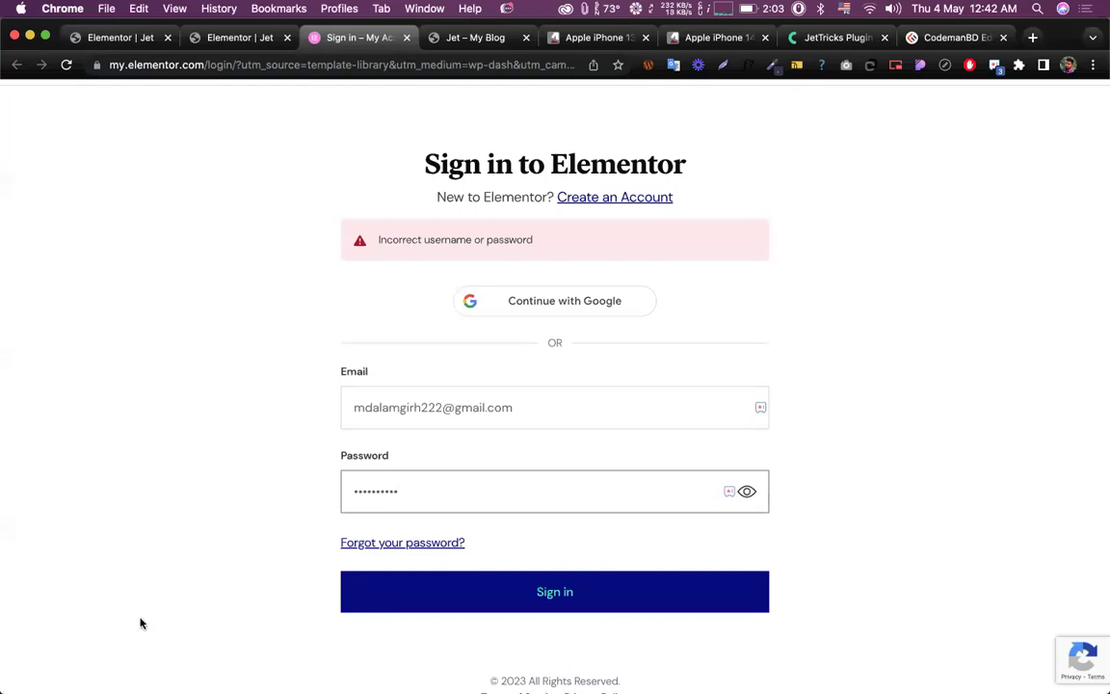
pyautogui.click(549, 583)
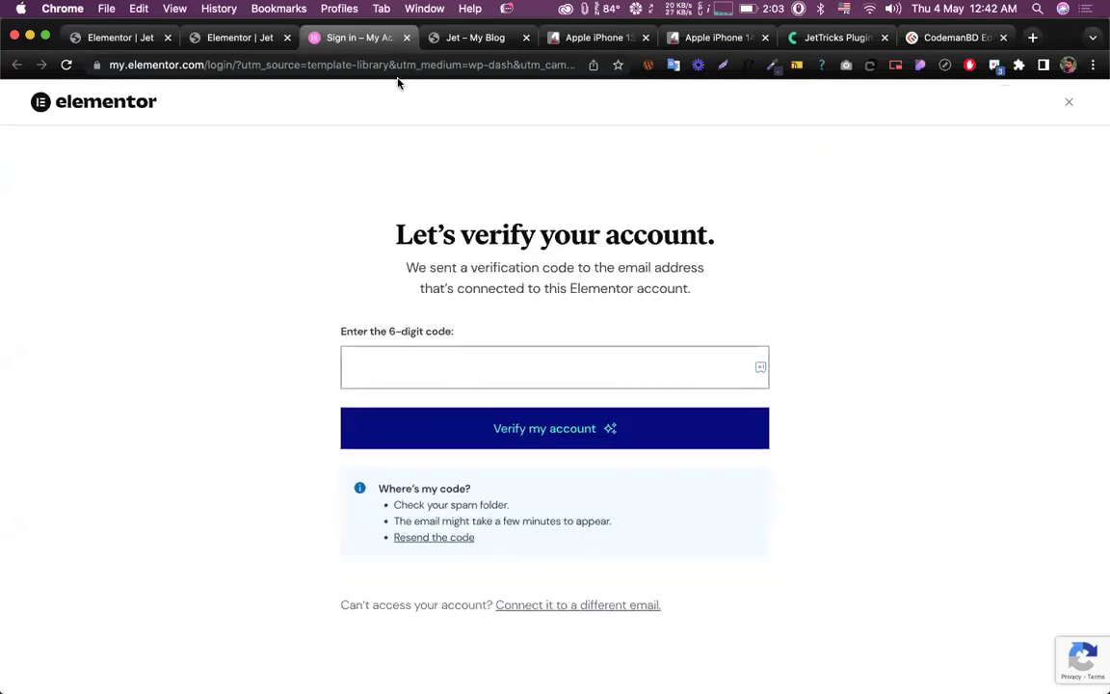
# Step: Return to the Elementor page editor without verifying the account and close the template library
pyautogui.rightClick(363, 37)
pyautogui.click(376, 39)
pyautogui.press('super+w')
pyautogui.click(216, 37)
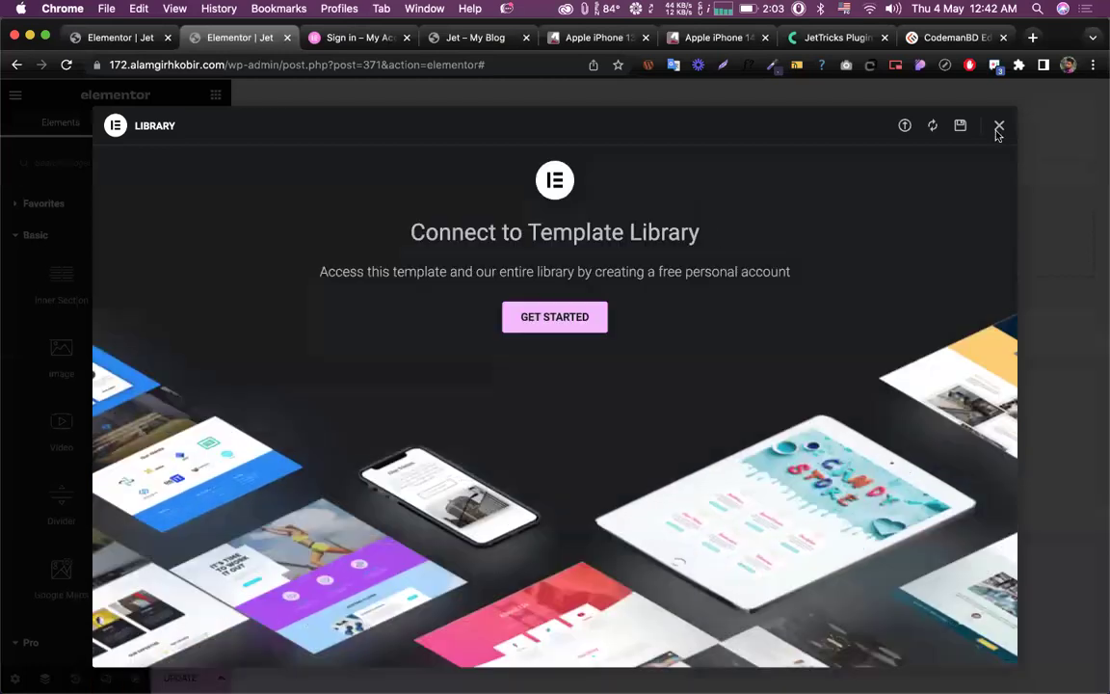
pyautogui.click(999, 128)
# Step: Add an Inner Section with two columns to the empty canvas and place an Image widget in its first column
pyautogui.click(653, 210)
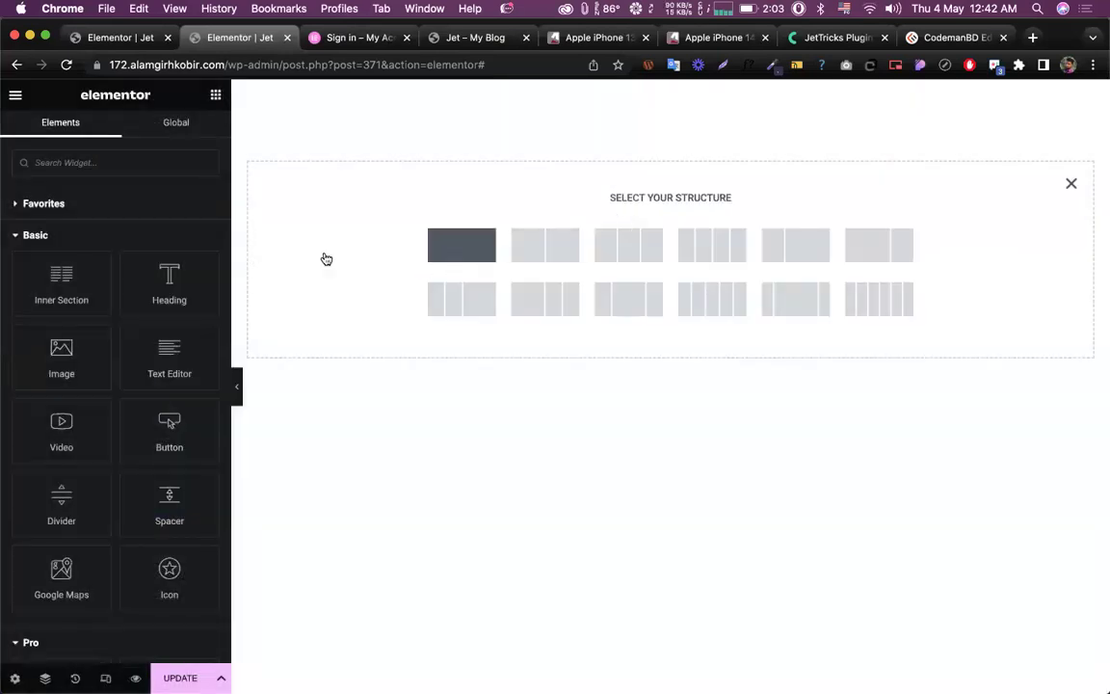
pyautogui.click(216, 94)
pyautogui.moveTo(60, 276); pyautogui.dragTo(486, 99)
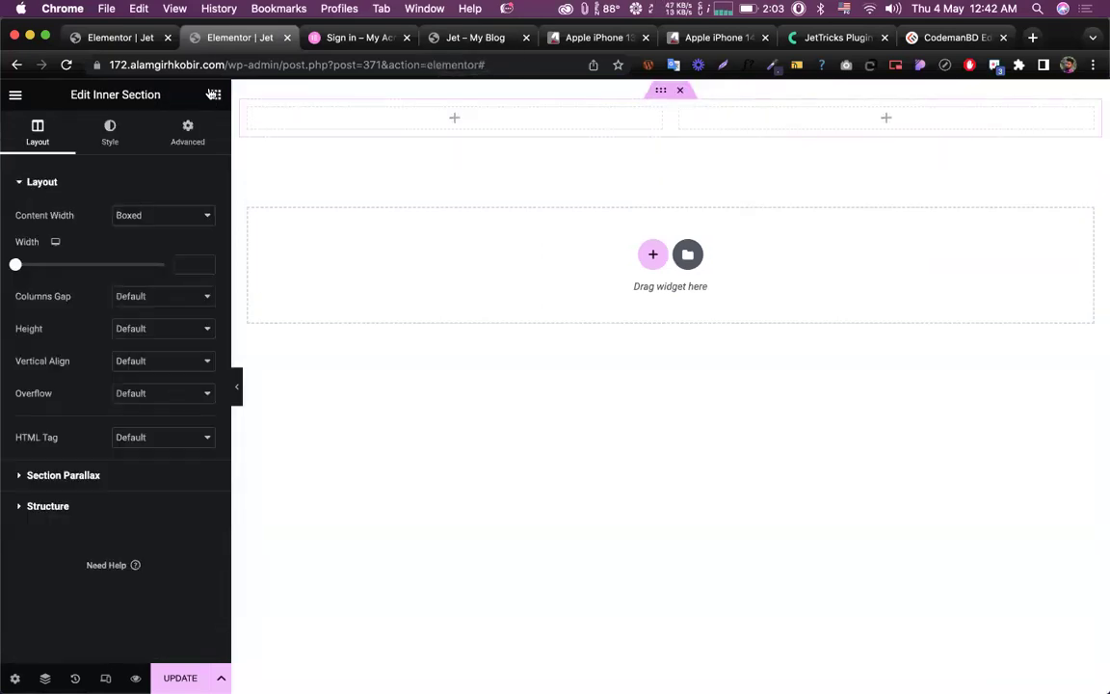
pyautogui.click(214, 94)
pyautogui.moveTo(80, 351); pyautogui.dragTo(435, 114)
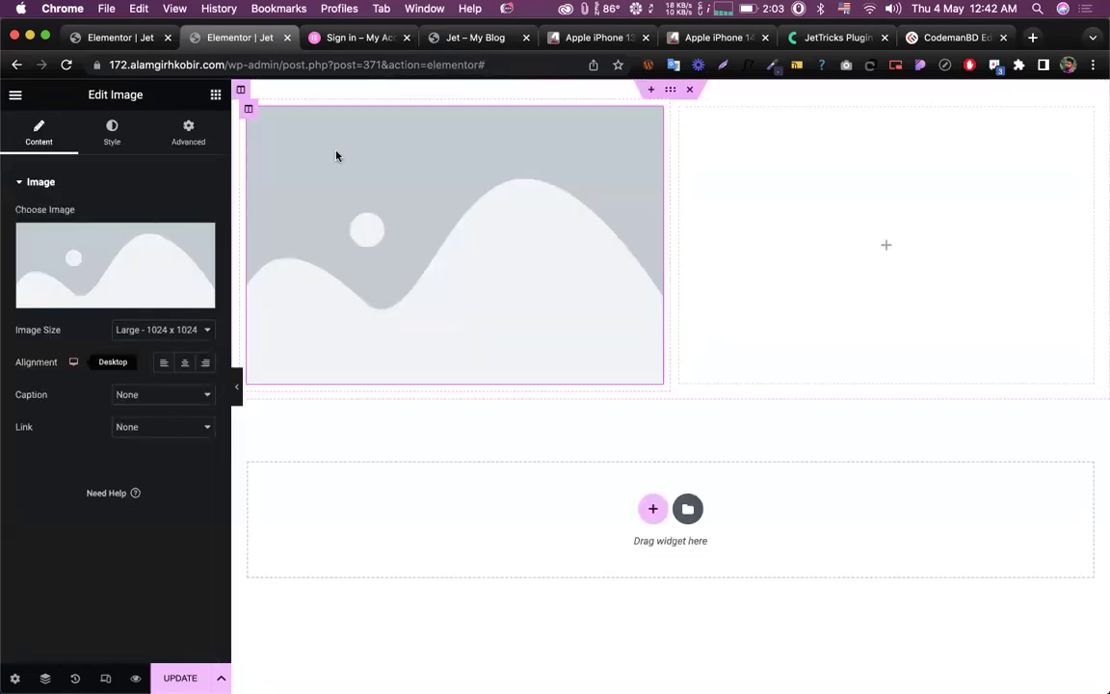
# Step: Add a Heading widget to the second column and set that column's vertical alignment to Middle
pyautogui.click(217, 96)
pyautogui.moveTo(169, 283); pyautogui.dragTo(872, 298)
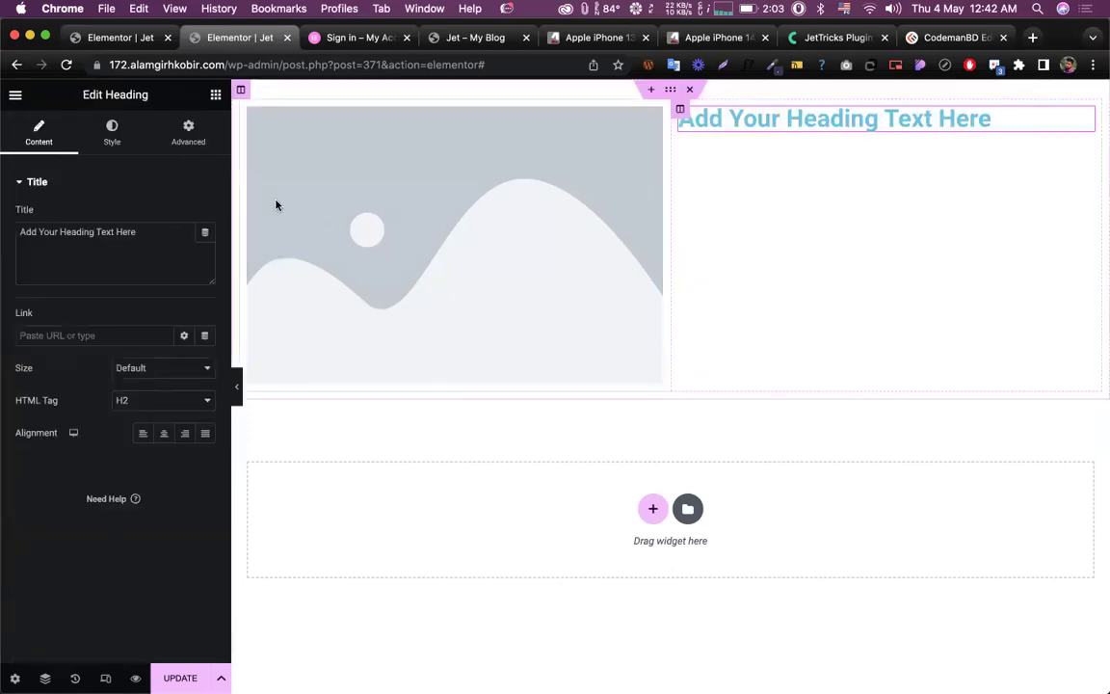
pyautogui.click(681, 108)
pyautogui.click(177, 250)
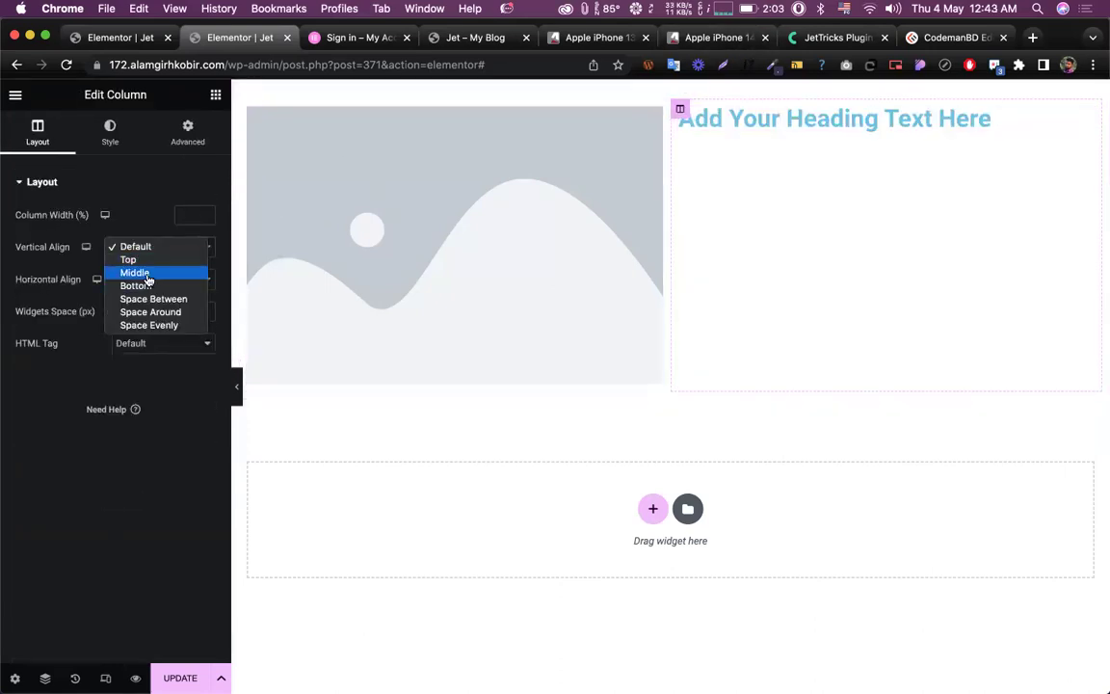
pyautogui.click(144, 274)
# Step: Replace the placeholder image with the media library portrait of the smiling man in a dark shirt
pyautogui.click(367, 225)
pyautogui.click(141, 231)
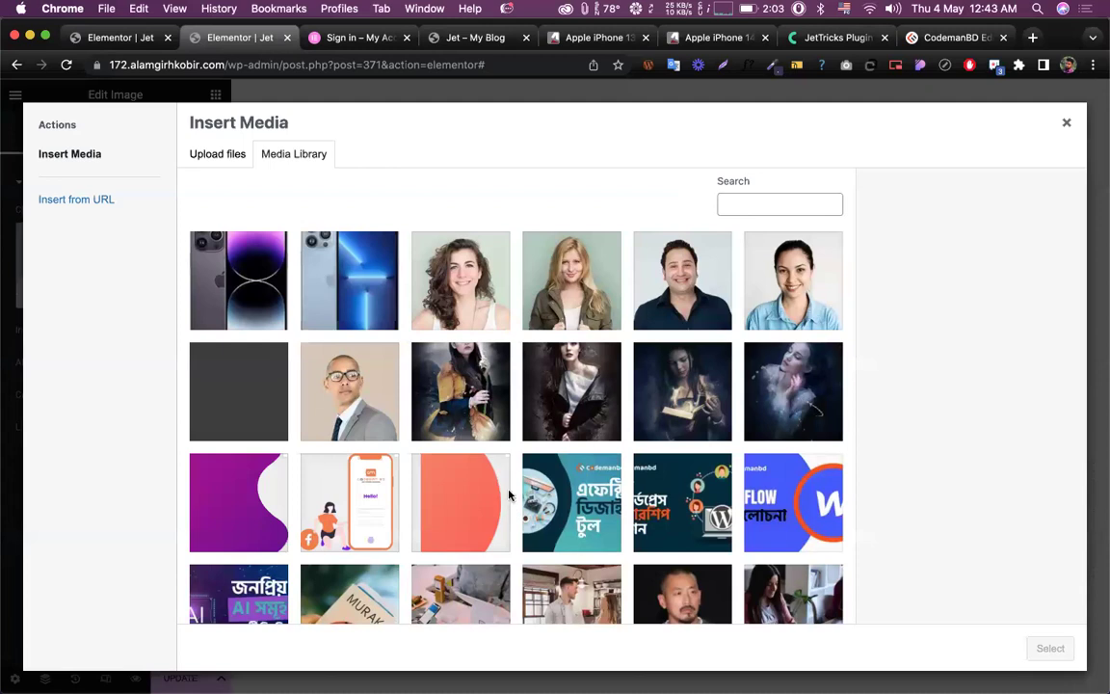
pyautogui.scroll(-2, 648, 480)
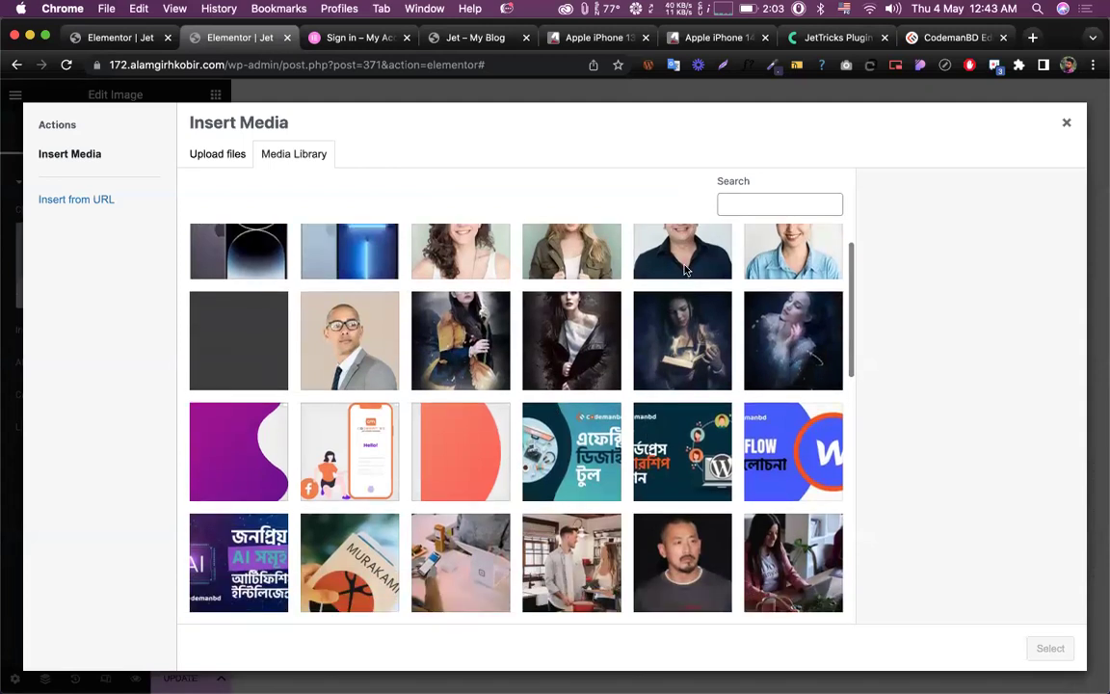
pyautogui.click(644, 253)
pyautogui.click(1050, 650)
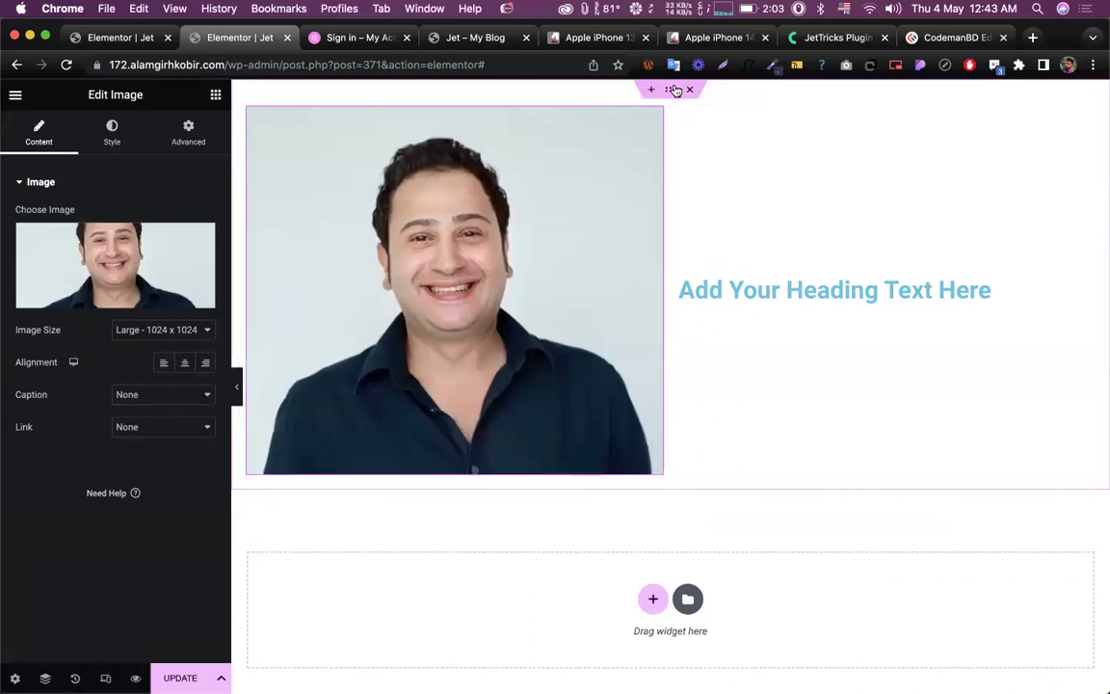
# Step: Enable JetTricks particles for the outer section and open the linked generator for the Particles JSON code
pyautogui.click(674, 89)
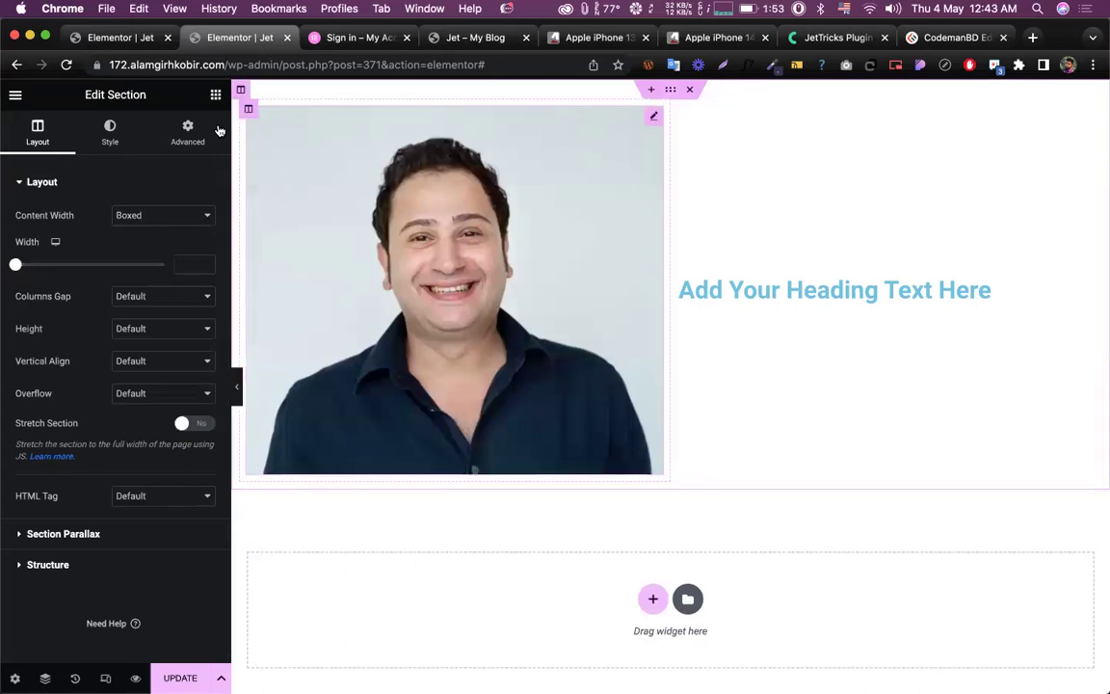
pyautogui.click(185, 135)
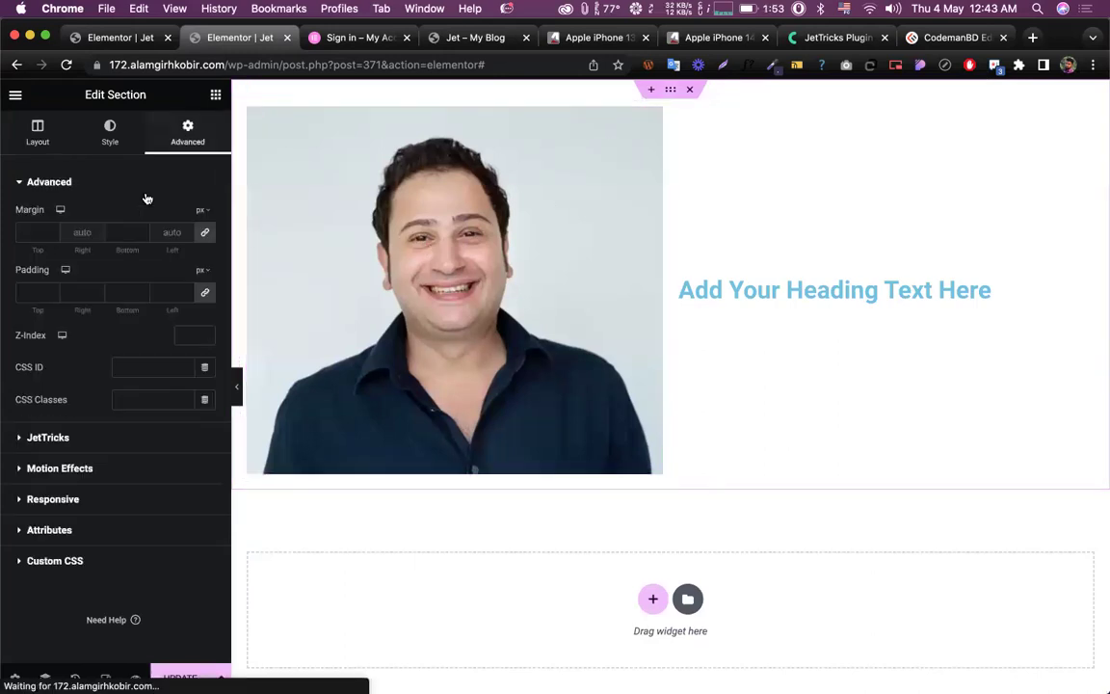
pyautogui.click(47, 439)
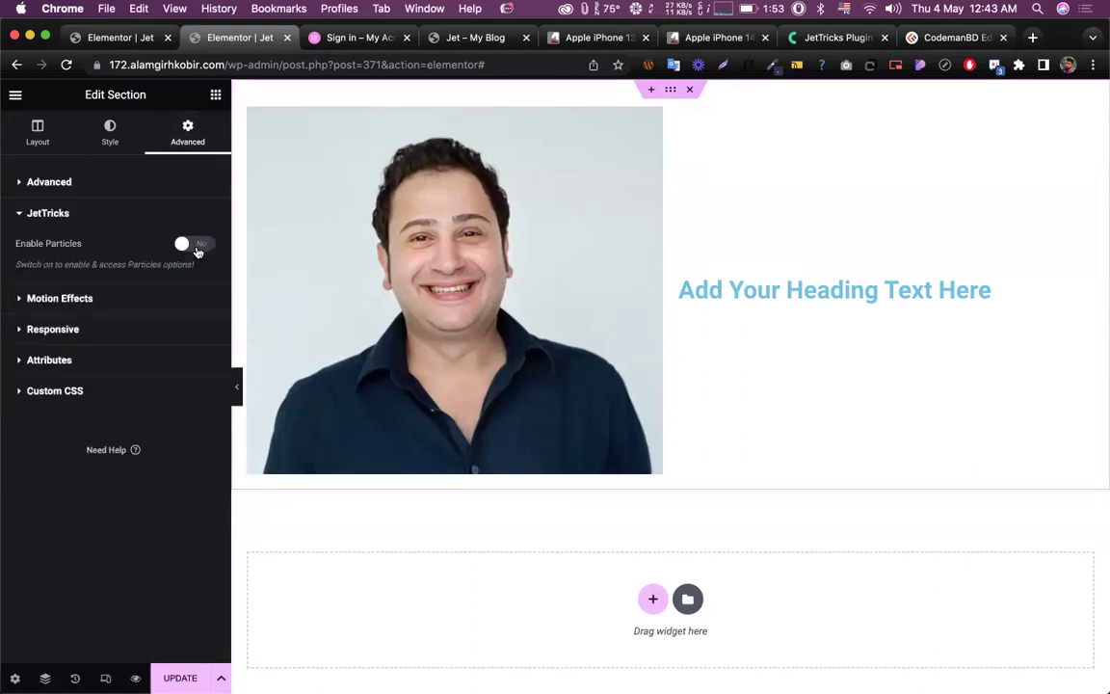
pyautogui.click(126, 259)
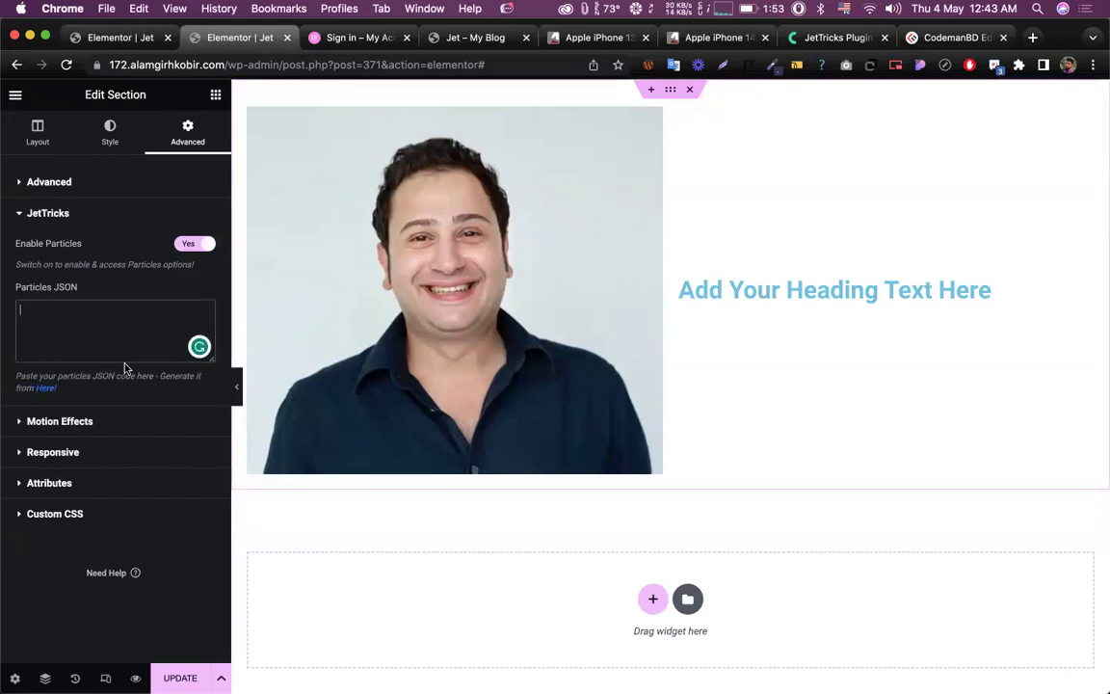
pyautogui.click(45, 388)
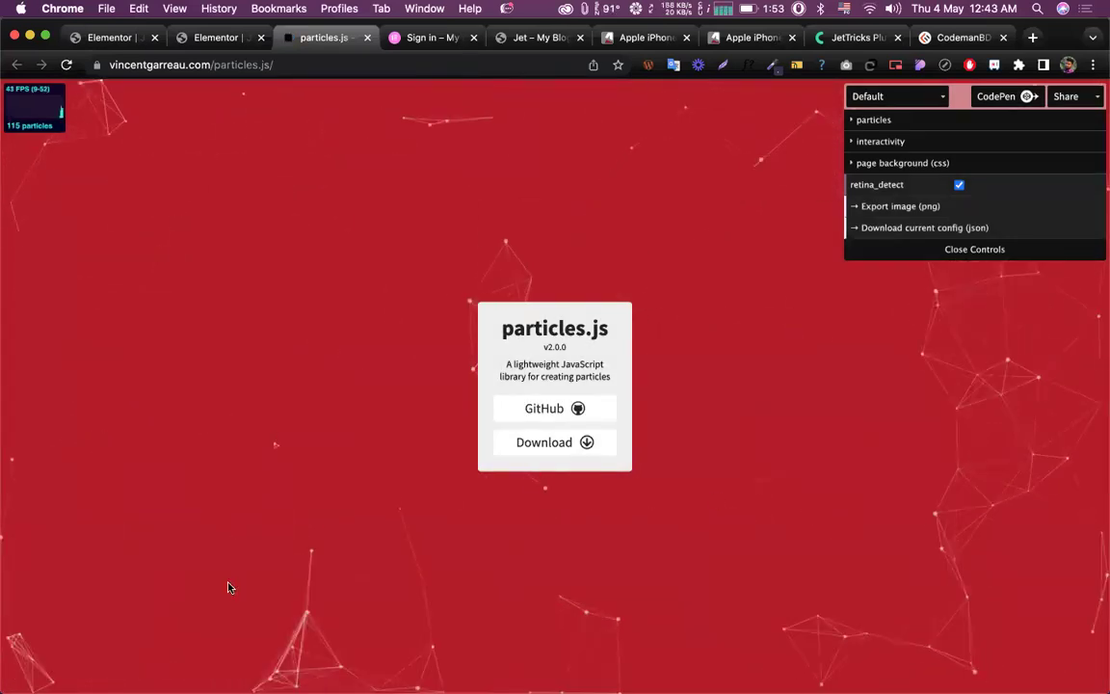
# Step: Preview the NASA, Bubble, Snow and Nyan Cat presets in the particles.js generator
pyautogui.click(903, 100)
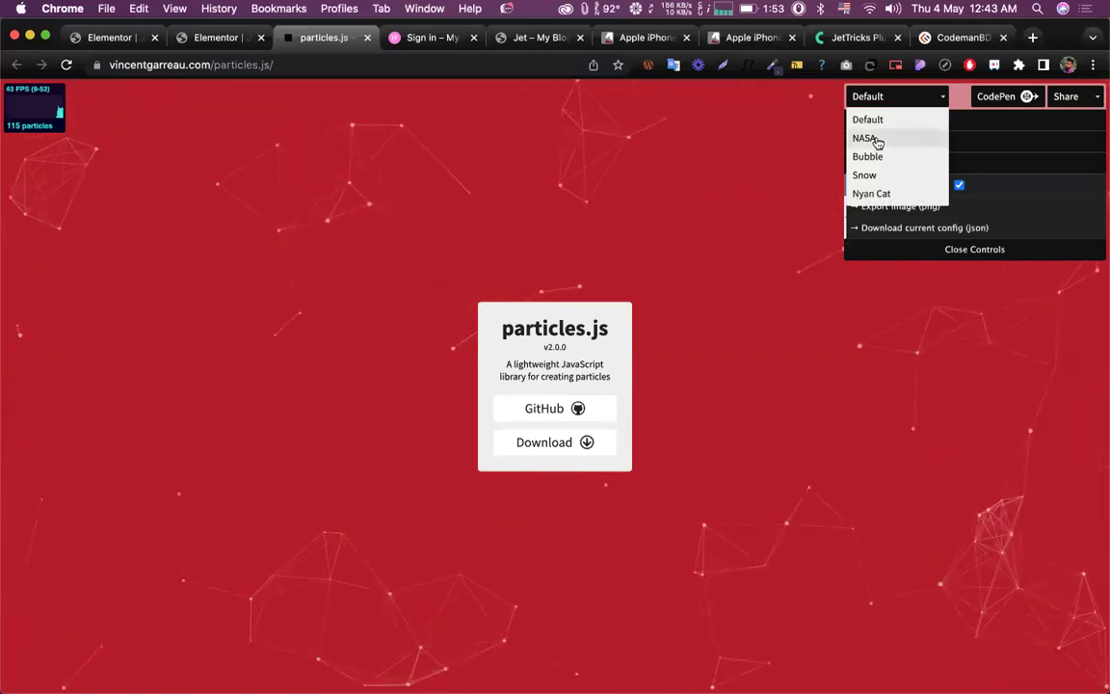
pyautogui.click(872, 138)
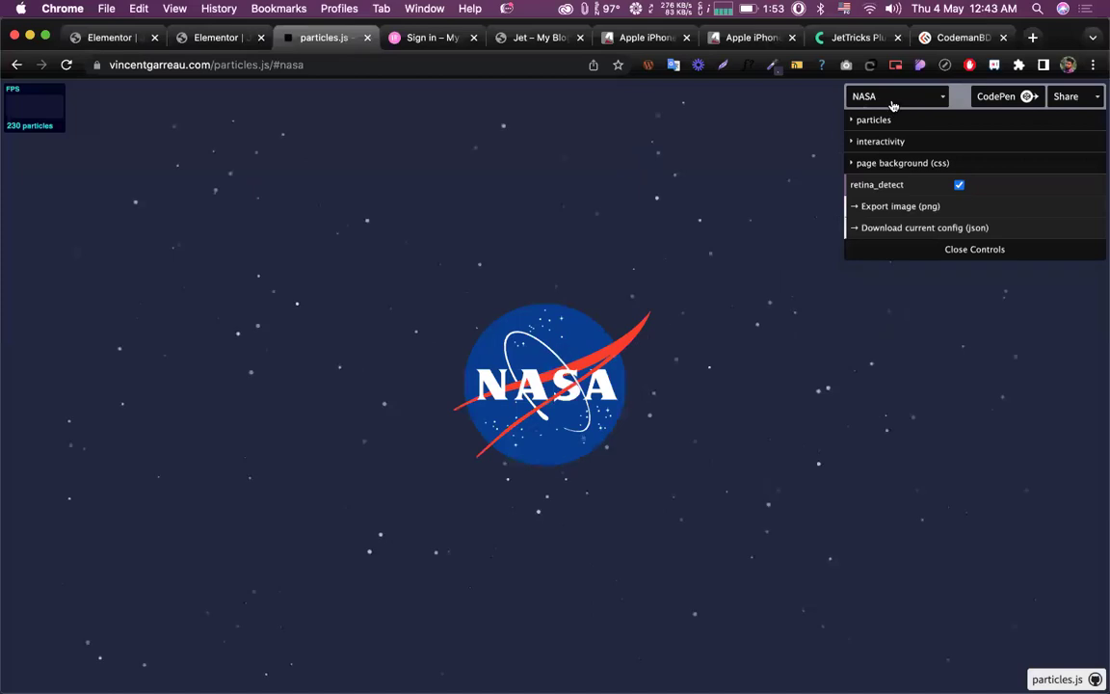
pyautogui.click(896, 100)
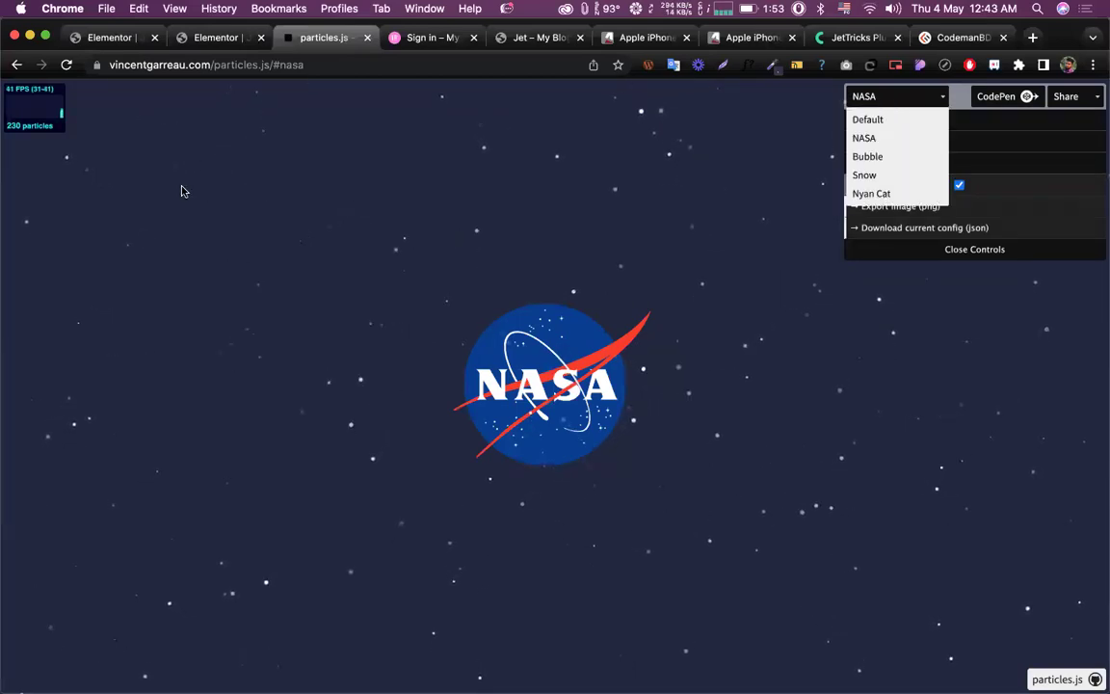
pyautogui.click(879, 157)
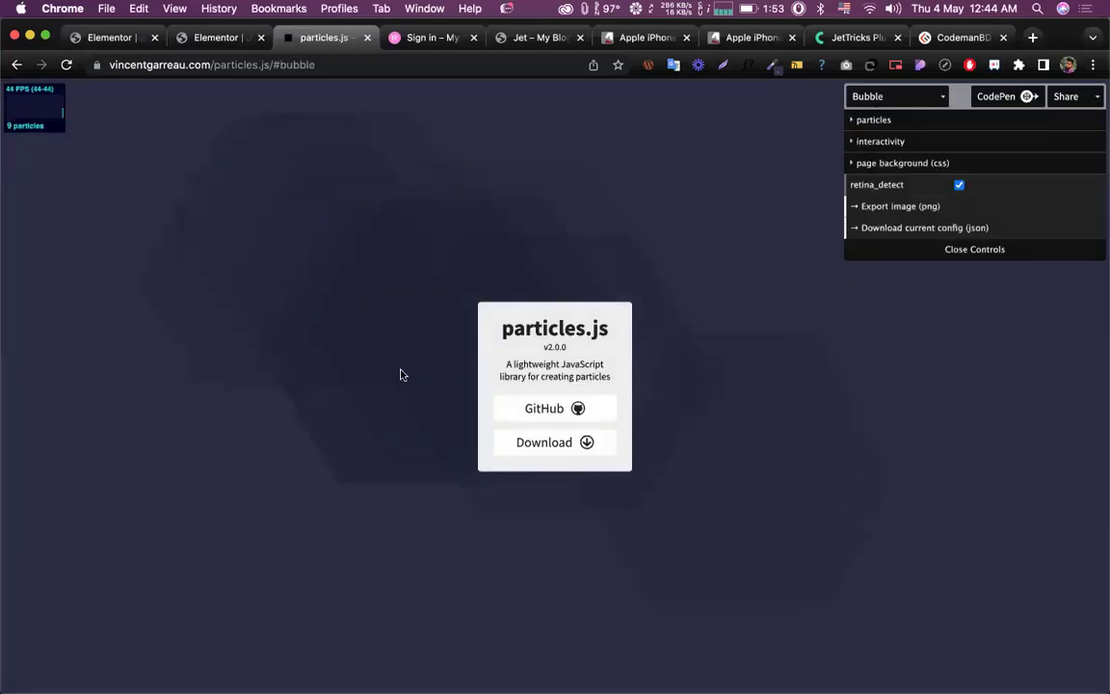
pyautogui.click(896, 104)
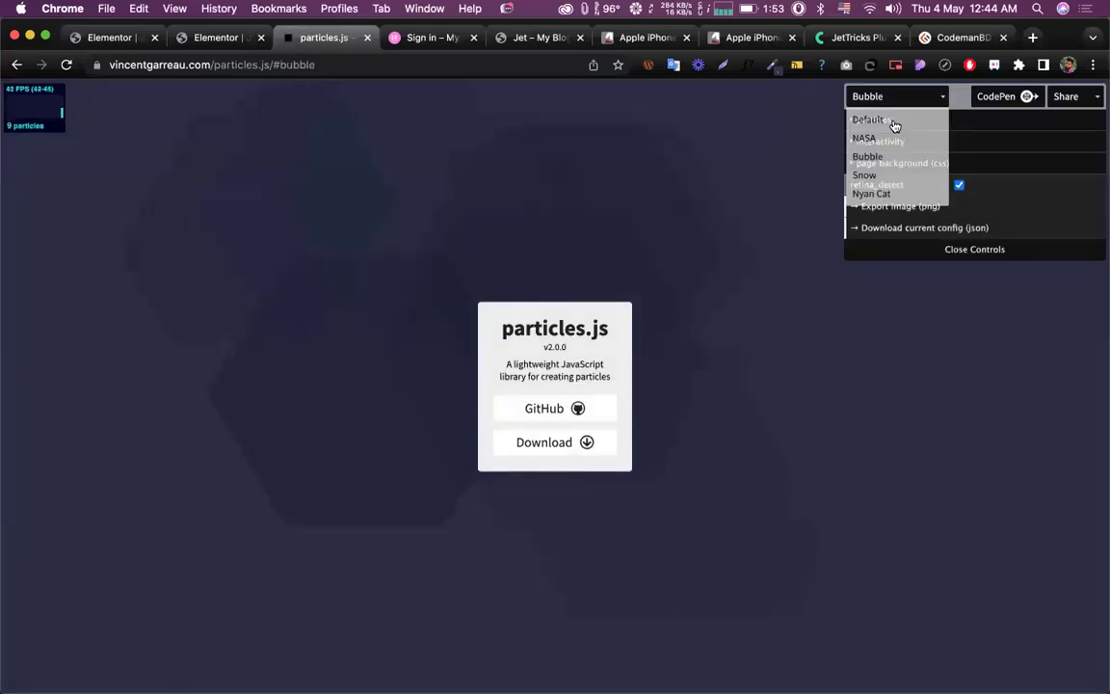
pyautogui.click(867, 177)
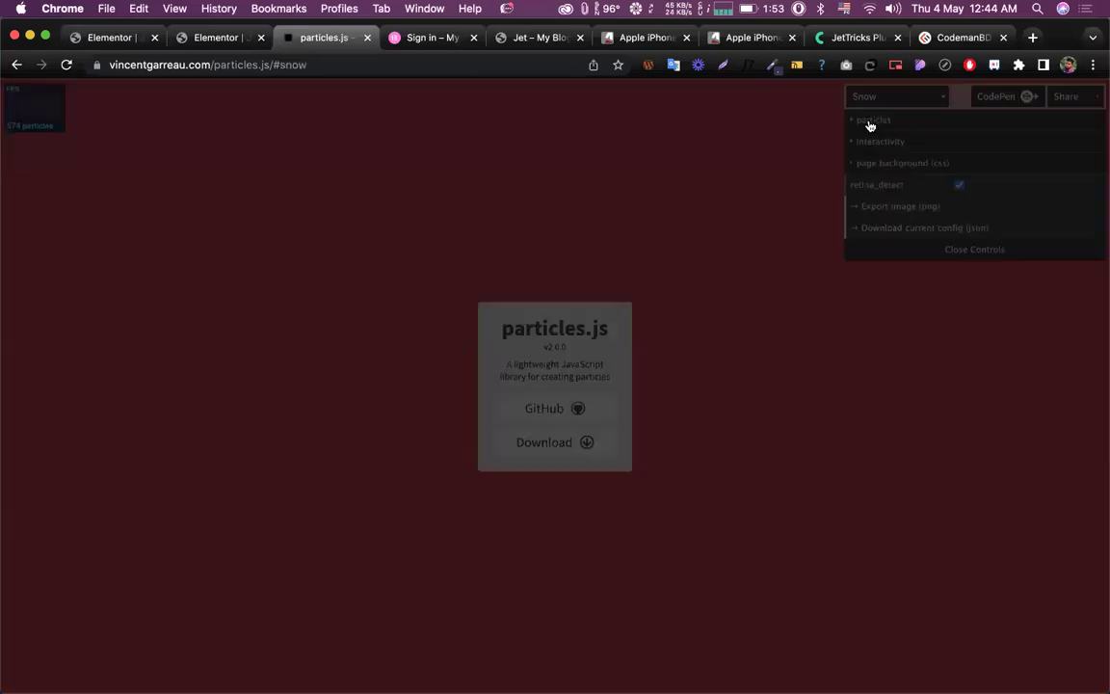
pyautogui.click(933, 100)
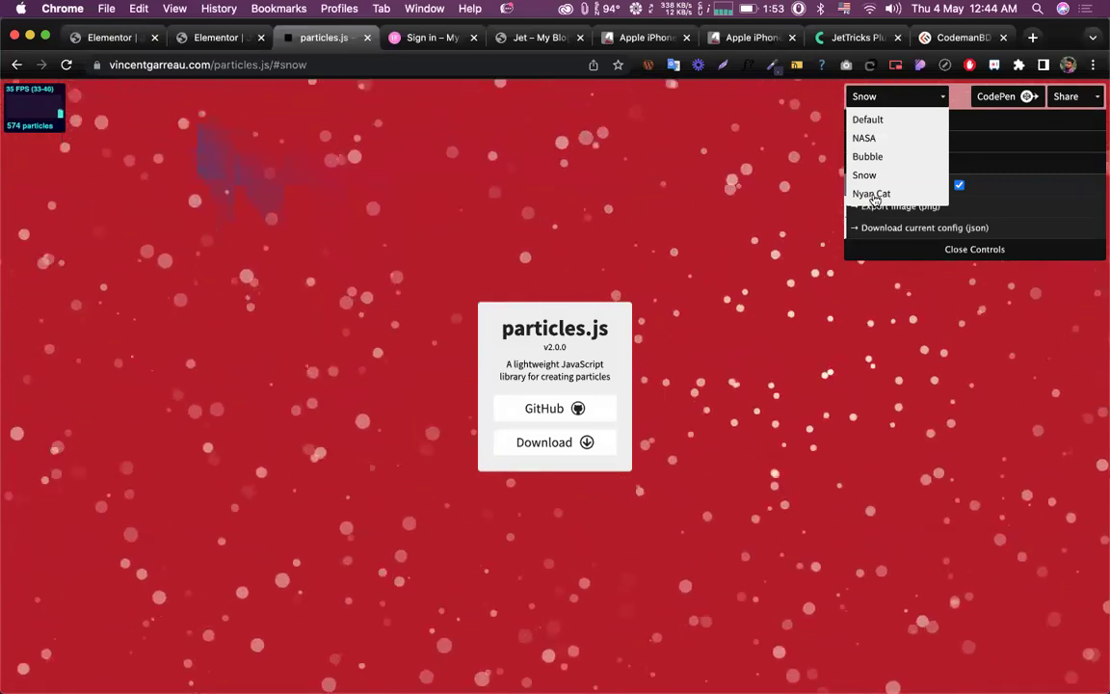
pyautogui.press('Return')
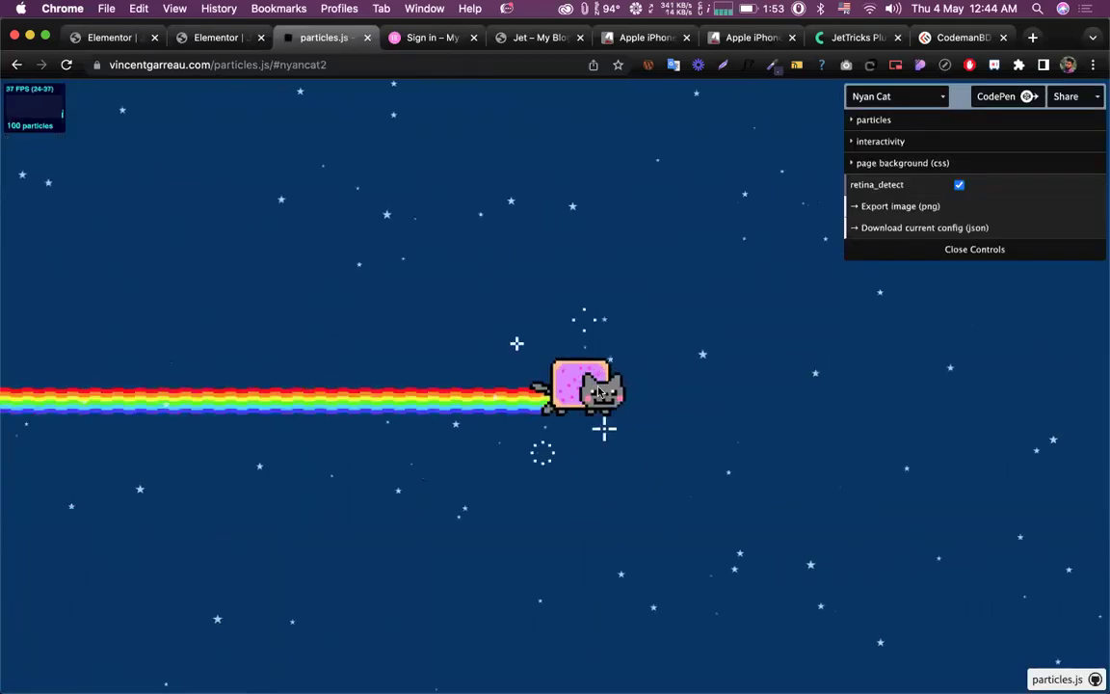
# Step: Preview the NASA and Snow presets again and switch the generator back to the Default preset
pyautogui.click(902, 98)
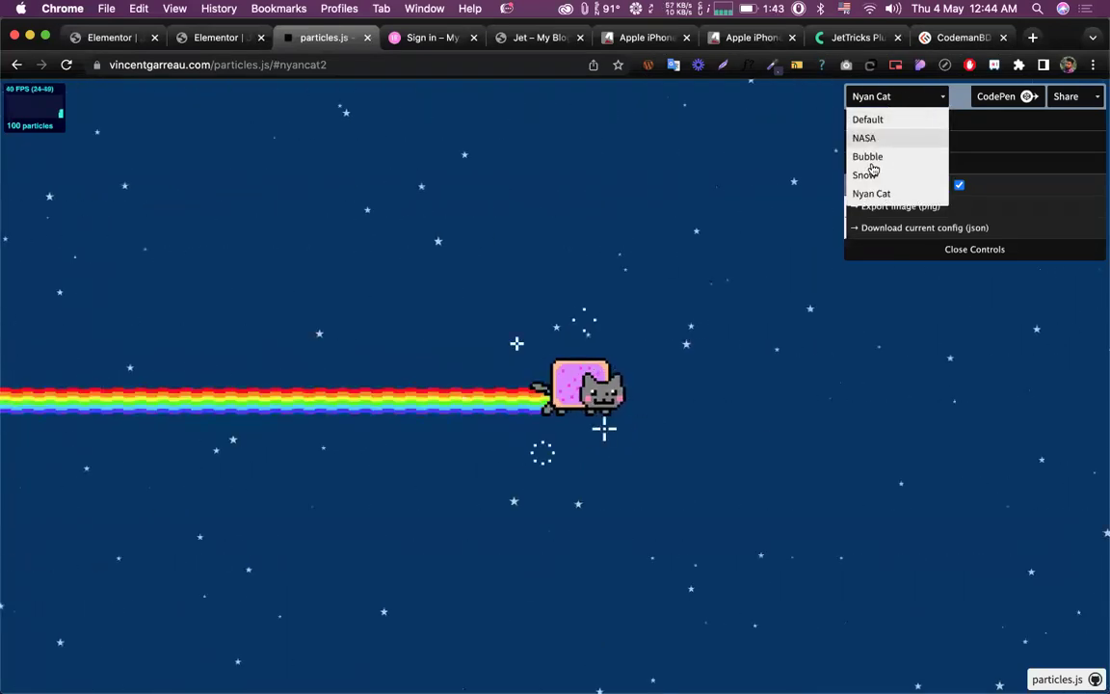
pyautogui.click(864, 139)
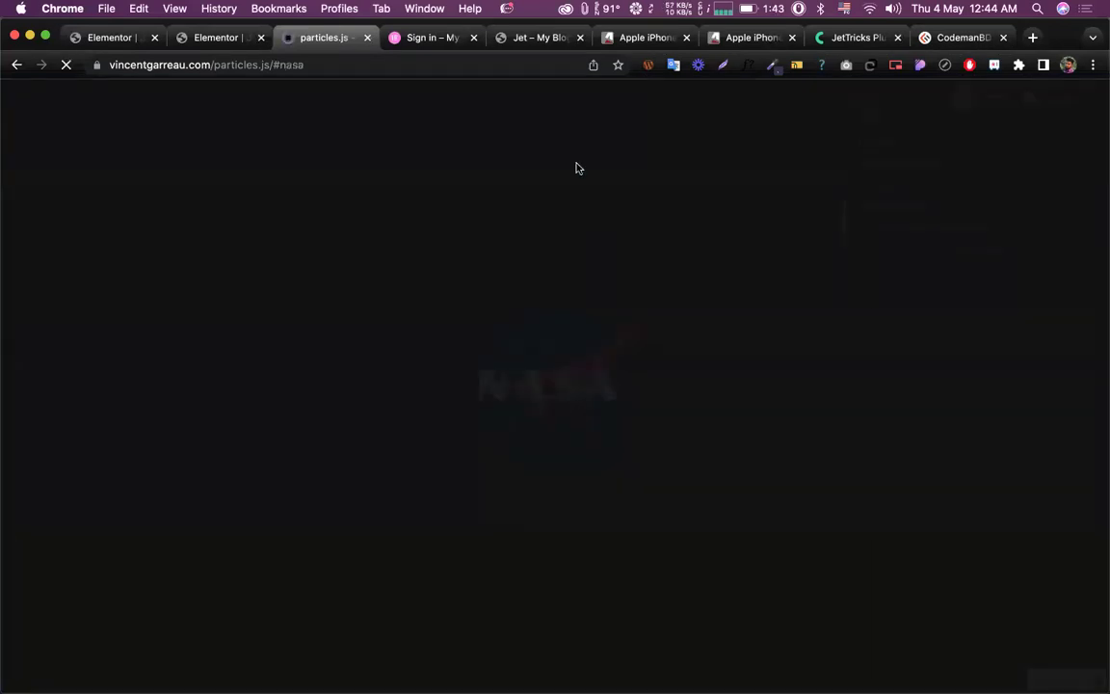
pyautogui.click(866, 100)
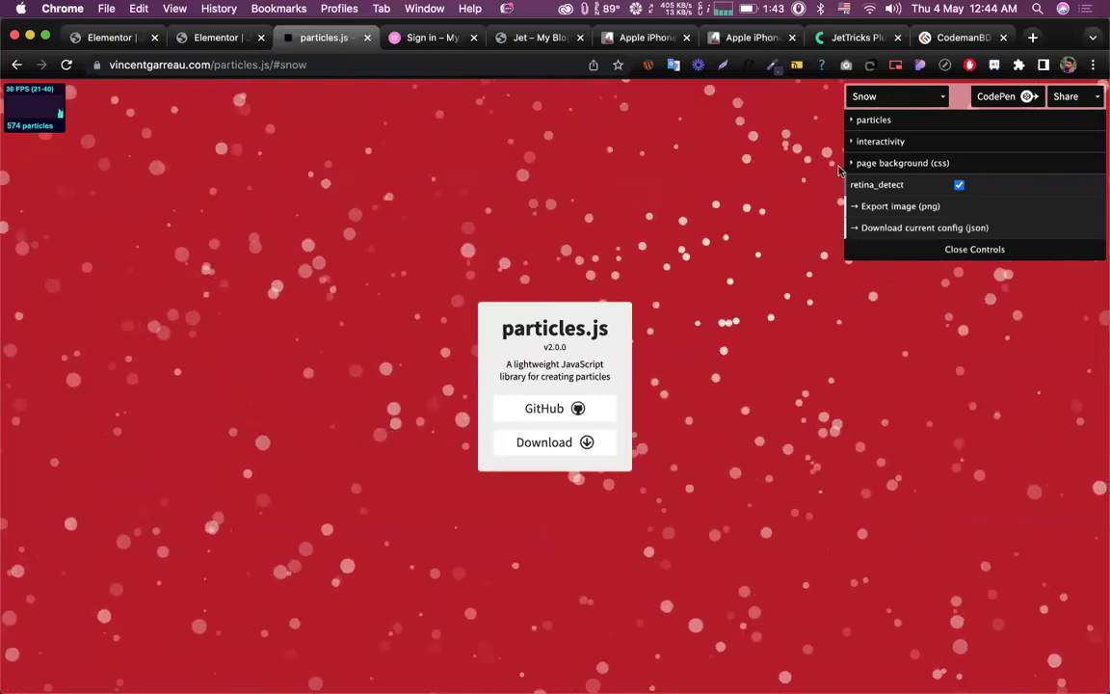
pyautogui.click(867, 96)
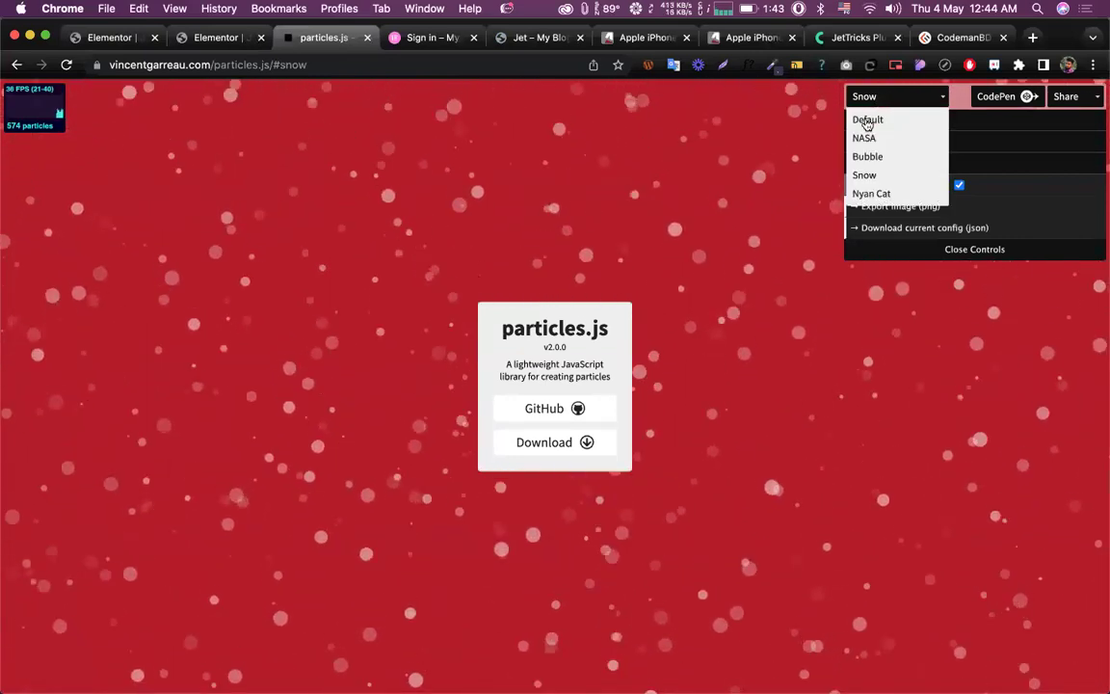
pyautogui.click(867, 120)
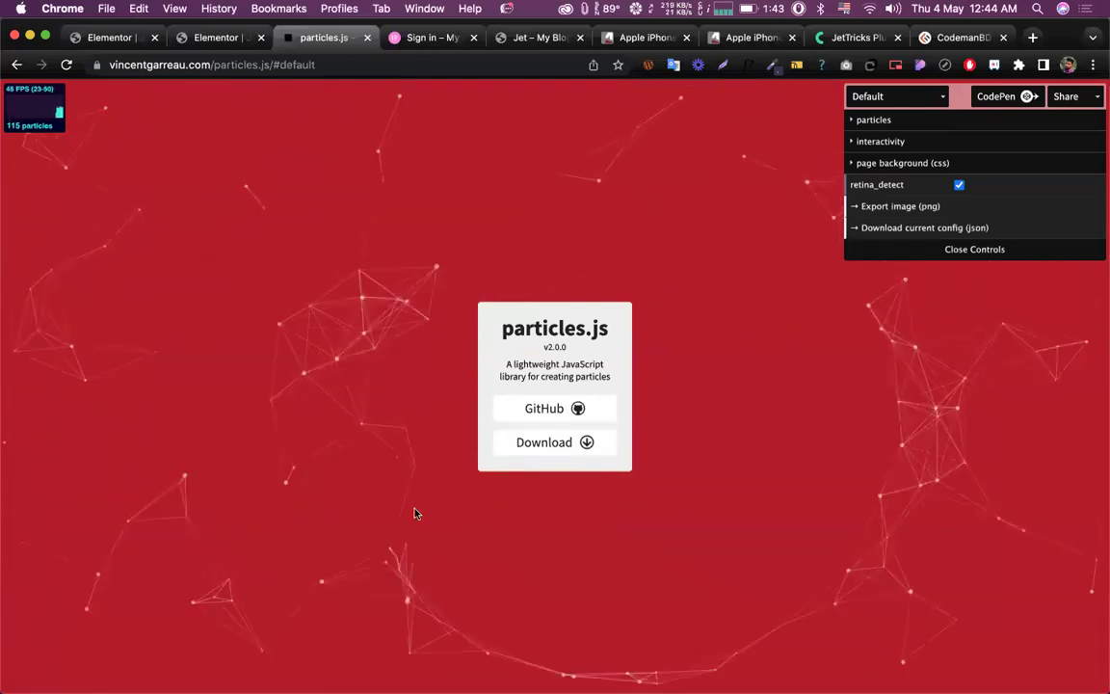
# Step: Set the particle number value to 123 and its density value area to about 631
pyautogui.click(855, 120)
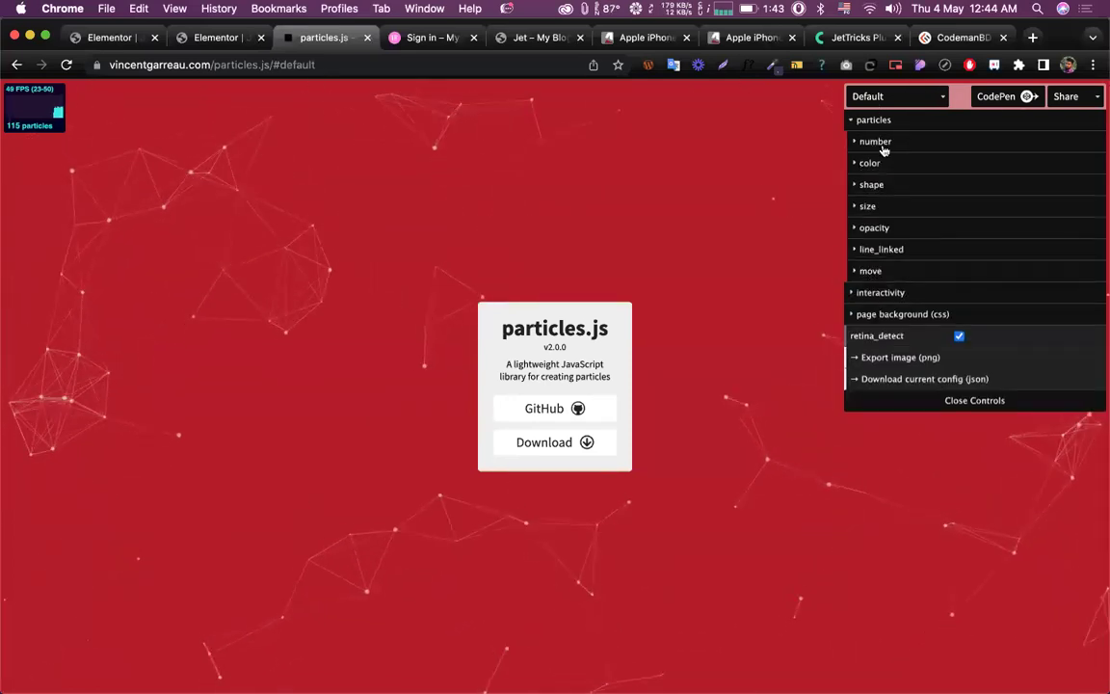
pyautogui.click(855, 141)
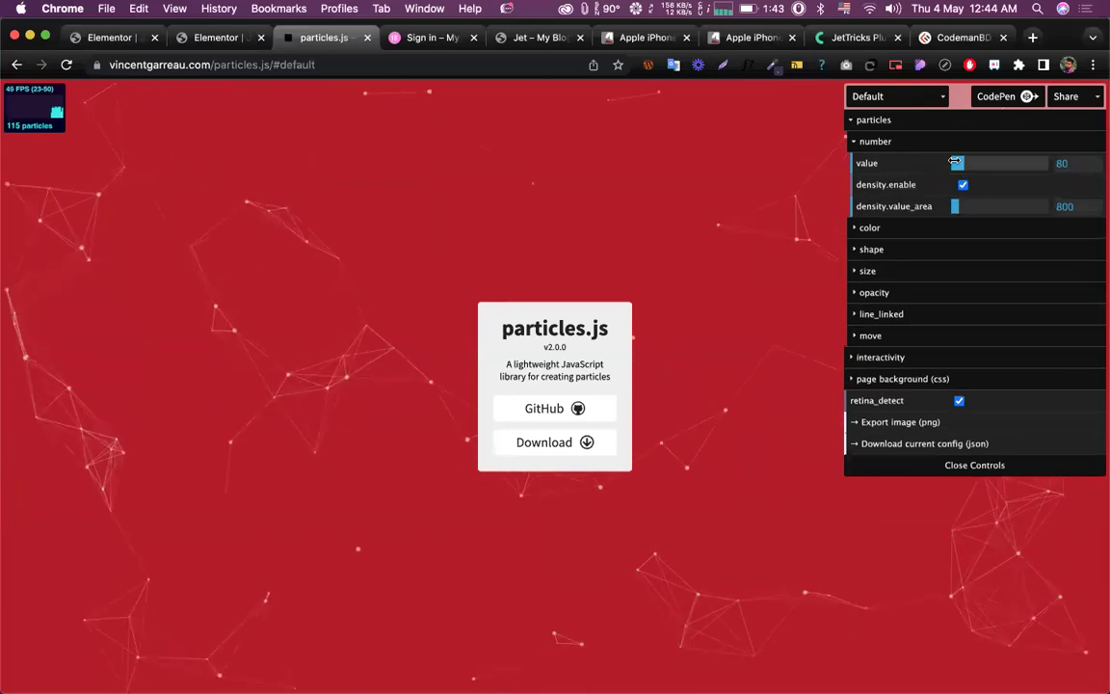
pyautogui.moveTo(955, 163); pyautogui.dragTo(967, 163)
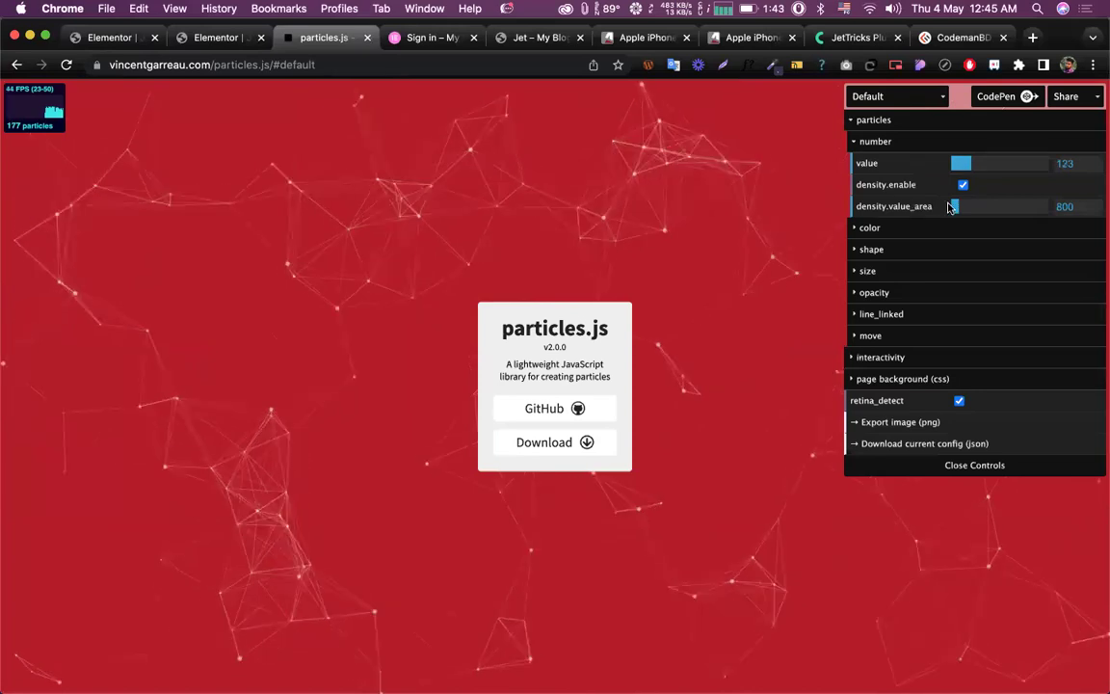
pyautogui.moveTo(972, 206); pyautogui.dragTo(956, 207)
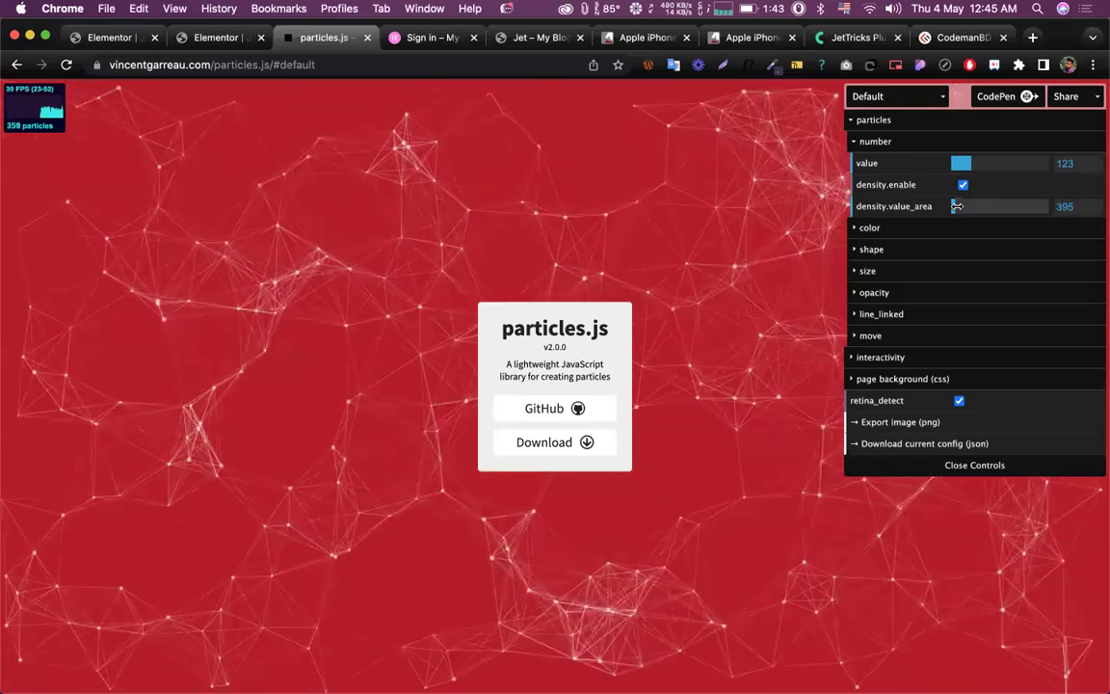
pyautogui.moveTo(957, 207); pyautogui.dragTo(954, 207)
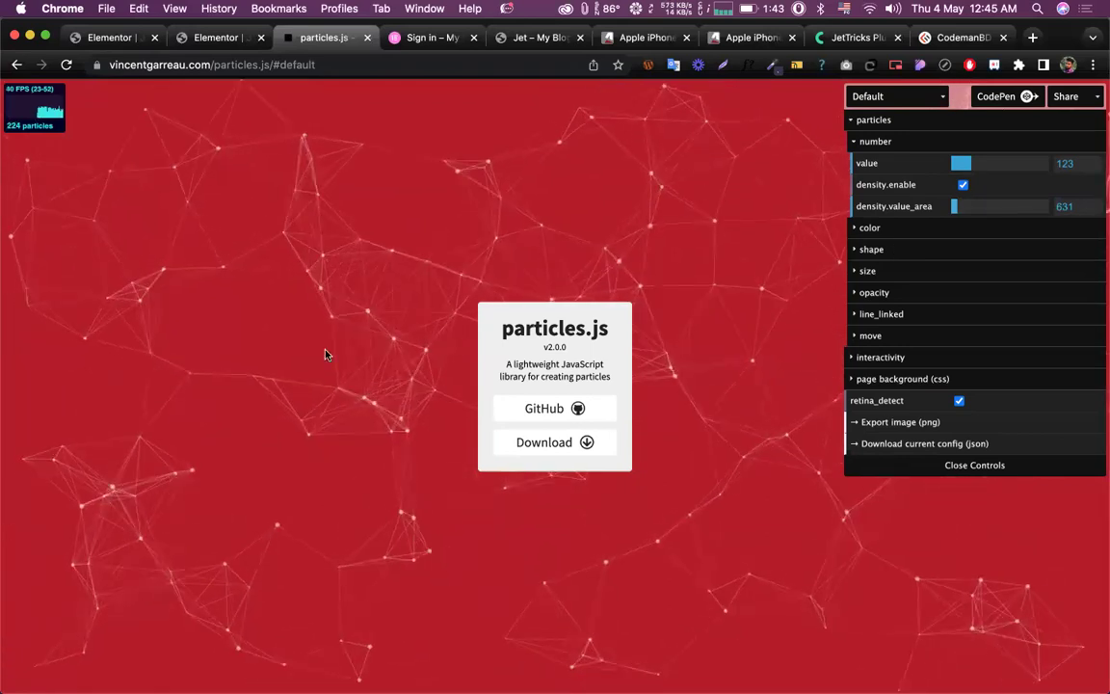
# Step: Change the particle color to the yellow-green #c2ff00
pyautogui.click(949, 227)
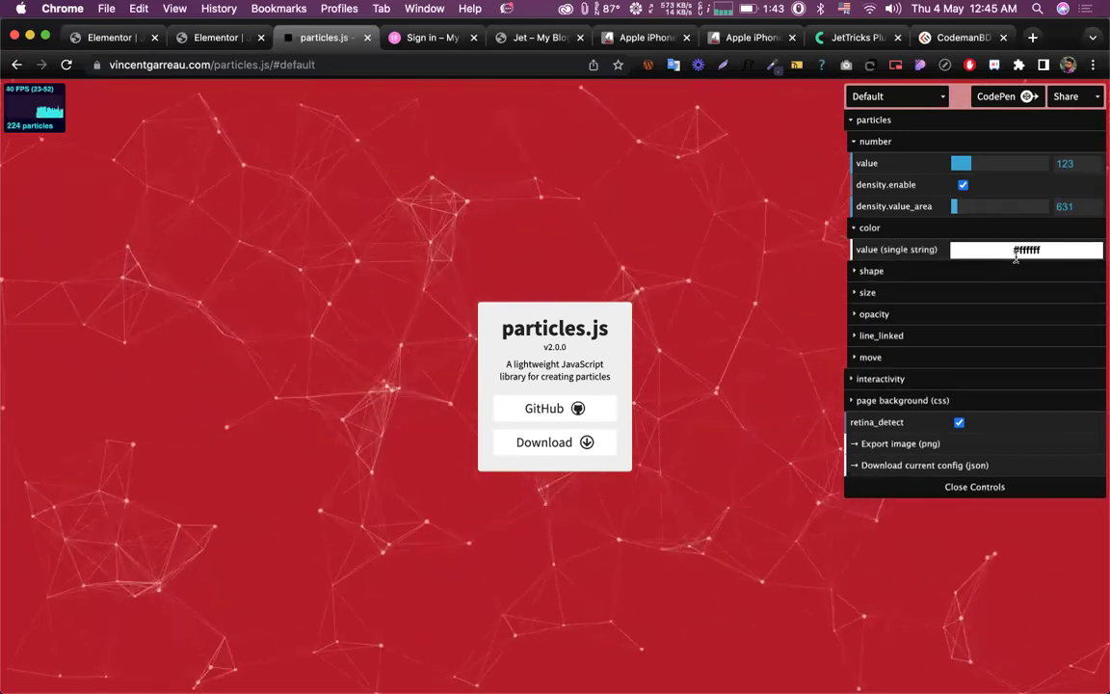
pyautogui.moveTo(1025, 289)
pyautogui.click(1041, 321)
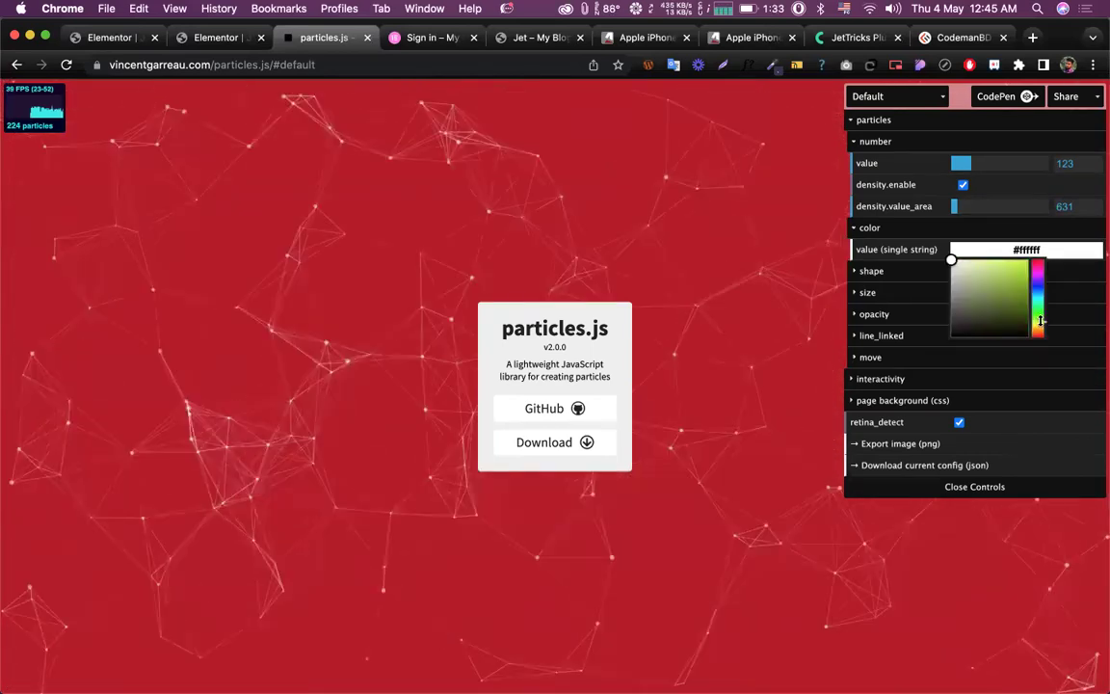
pyautogui.moveTo(1037, 324)
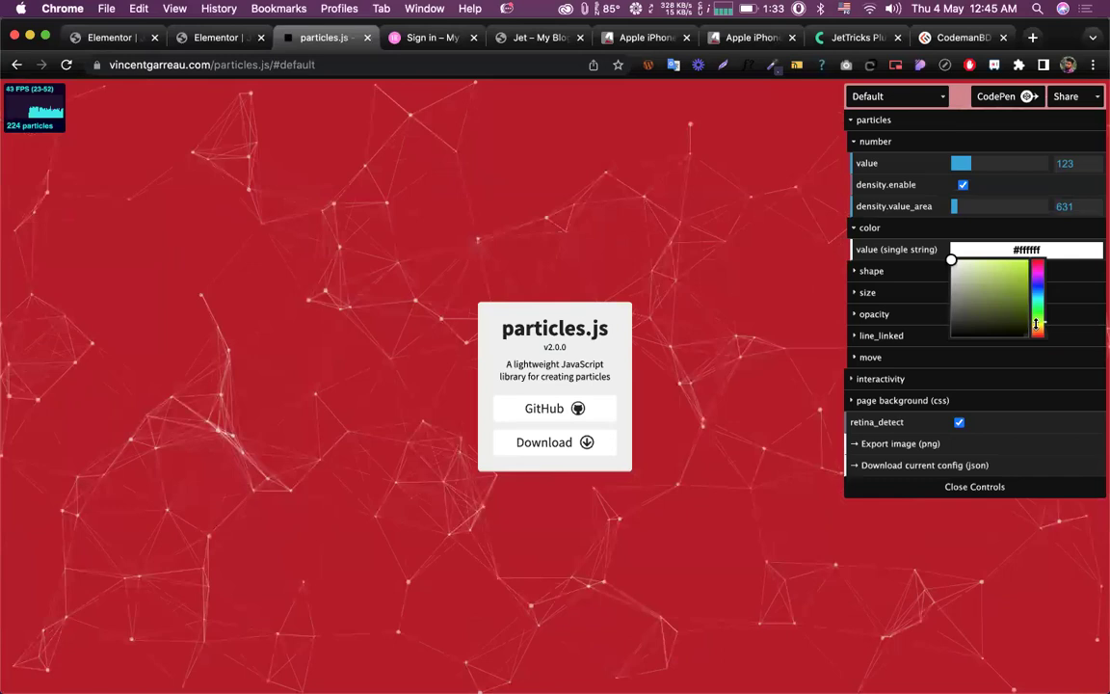
pyautogui.click(1030, 262)
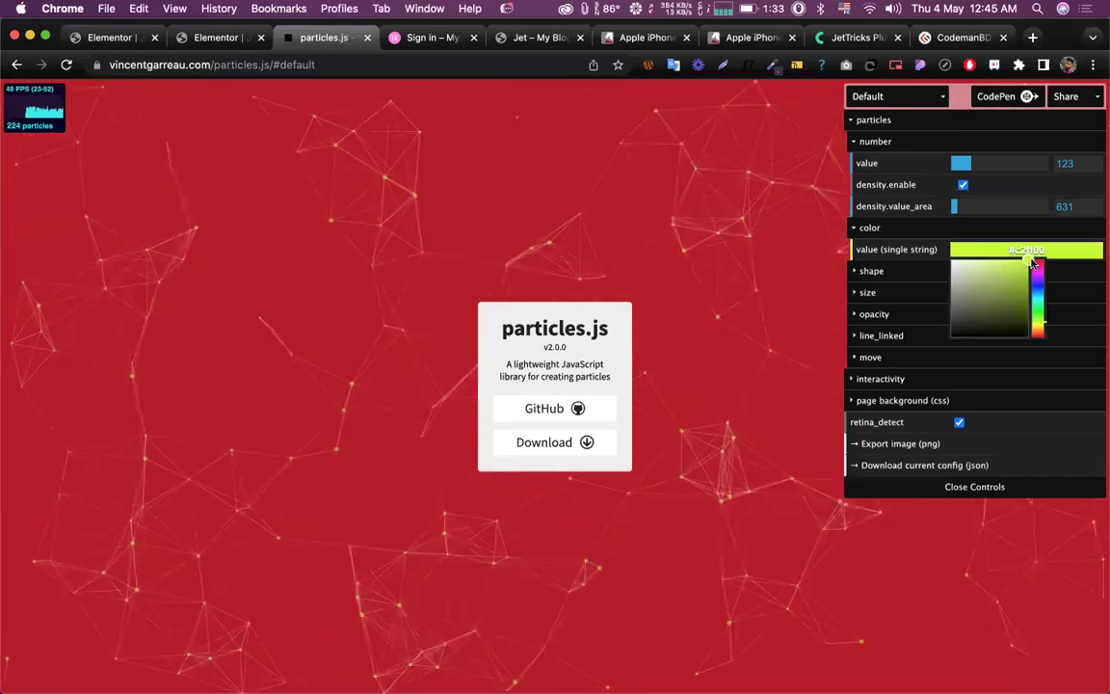
# Step: Set the particle shape type to star and expand the particle size settings
pyautogui.click(871, 271)
pyautogui.click(975, 357)
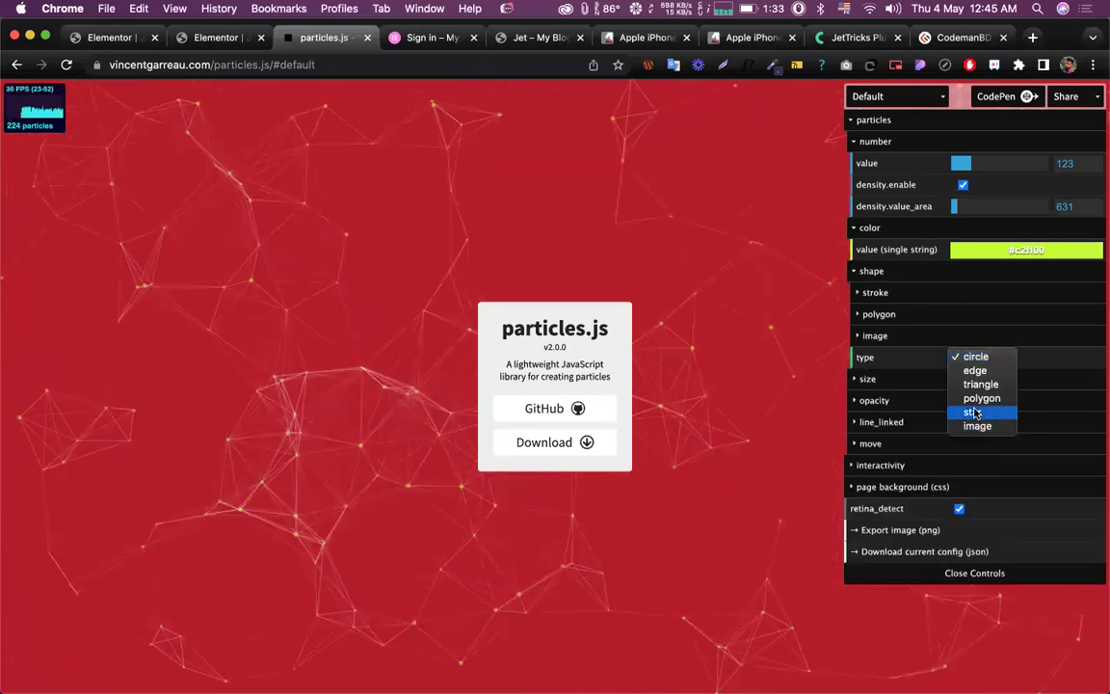
pyautogui.click(973, 414)
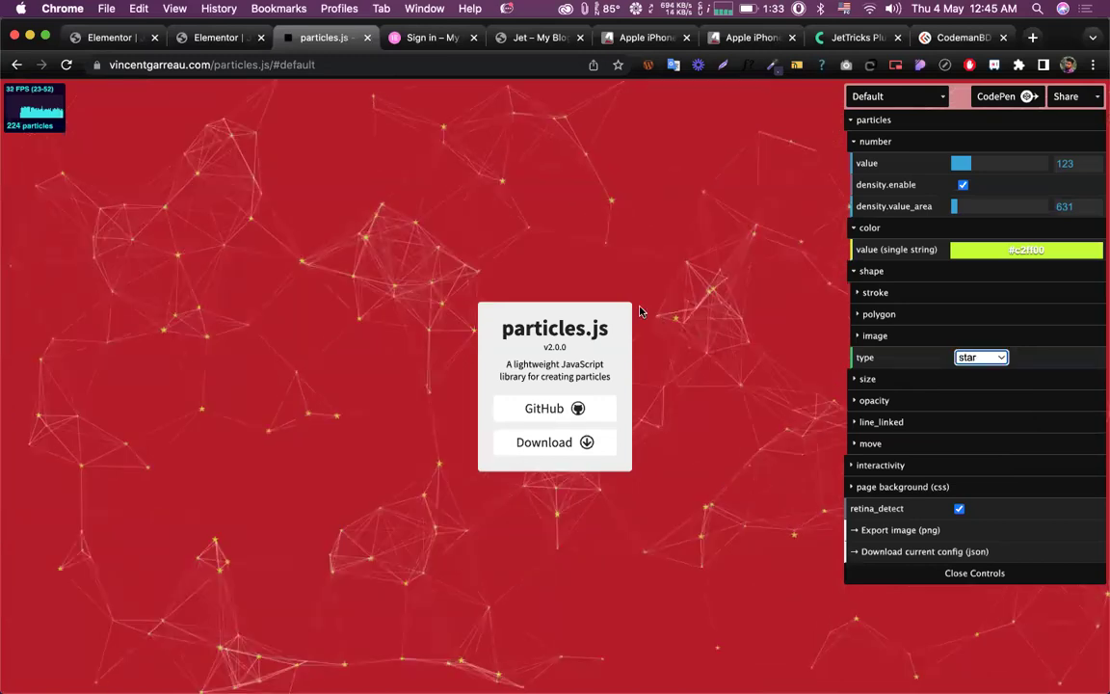
pyautogui.click(868, 379)
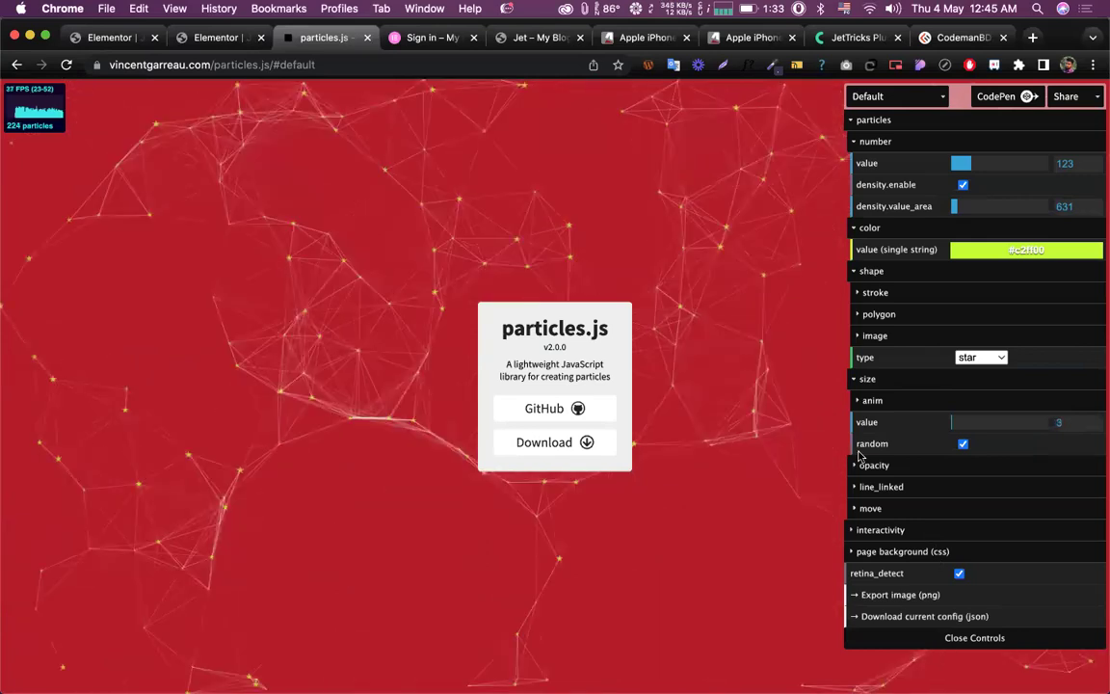
pyautogui.scroll(-1, 915, 491)
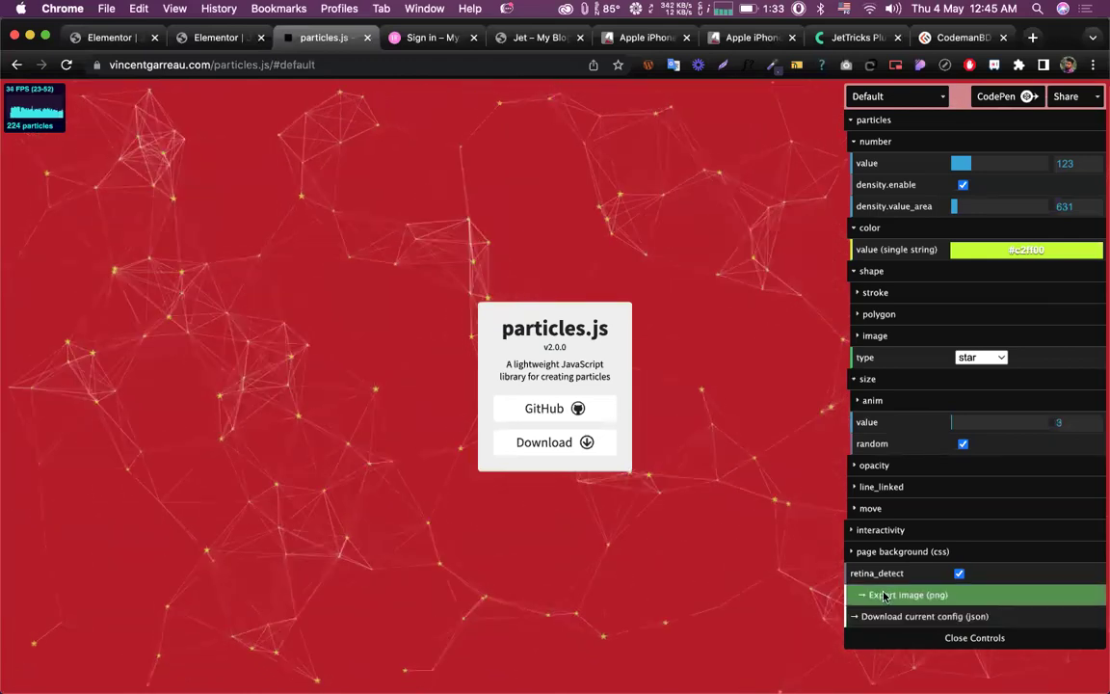
# Step: Download the current particles configuration as JSON and show the downloaded file in its folder
pyautogui.click(933, 618)
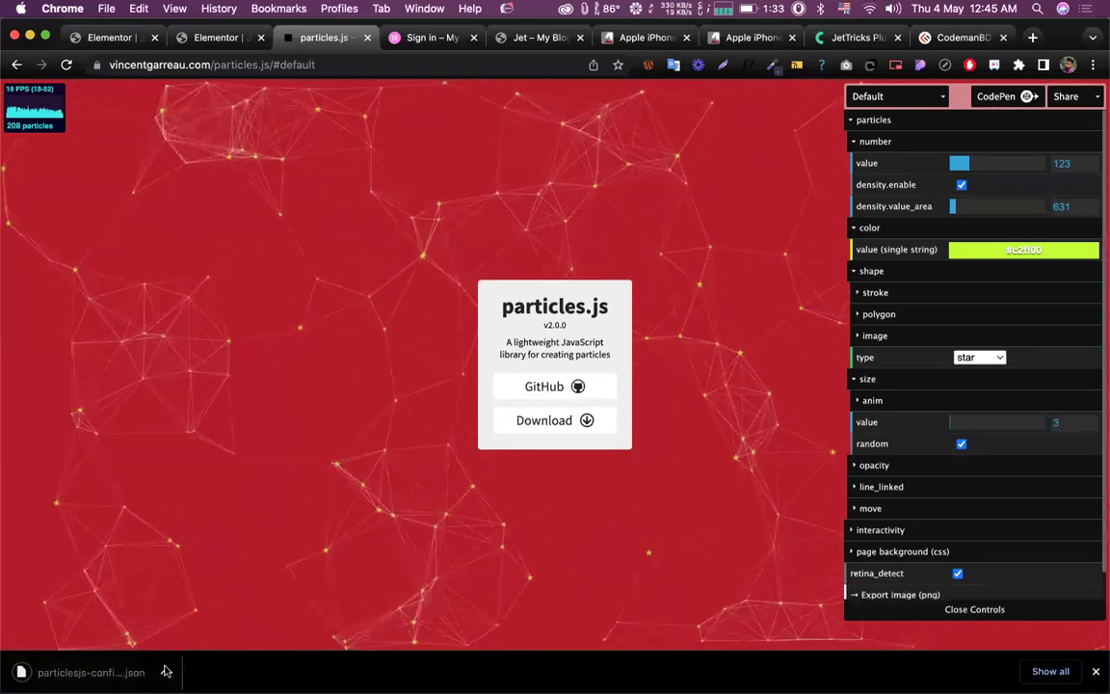
pyautogui.click(165, 672)
pyautogui.click(218, 654)
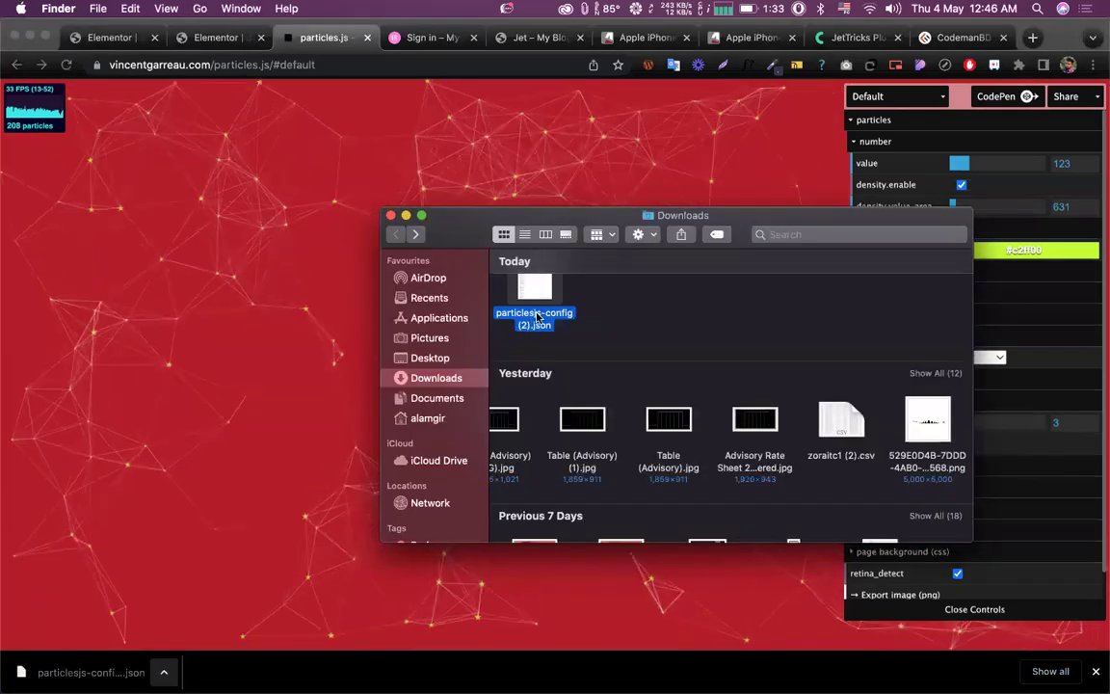
# Step: Open particlesjs-config (2).json in TextEdit and close the Downloads window
pyautogui.rightClick(534, 316)
pyautogui.moveTo(745, 338)
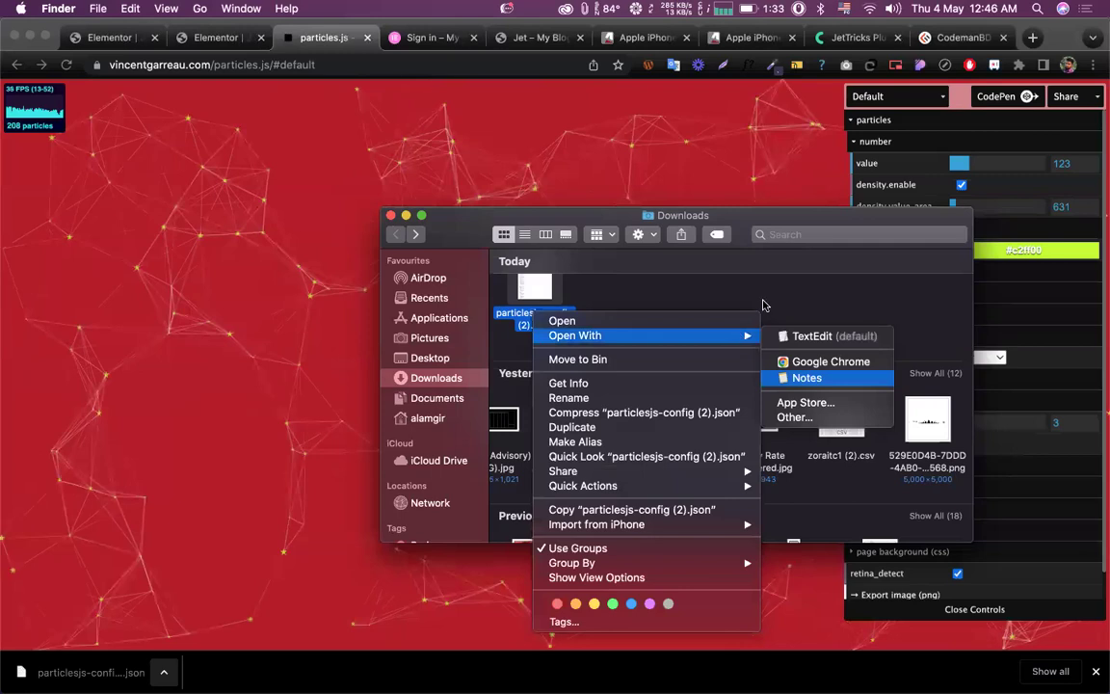
pyautogui.click(521, 324)
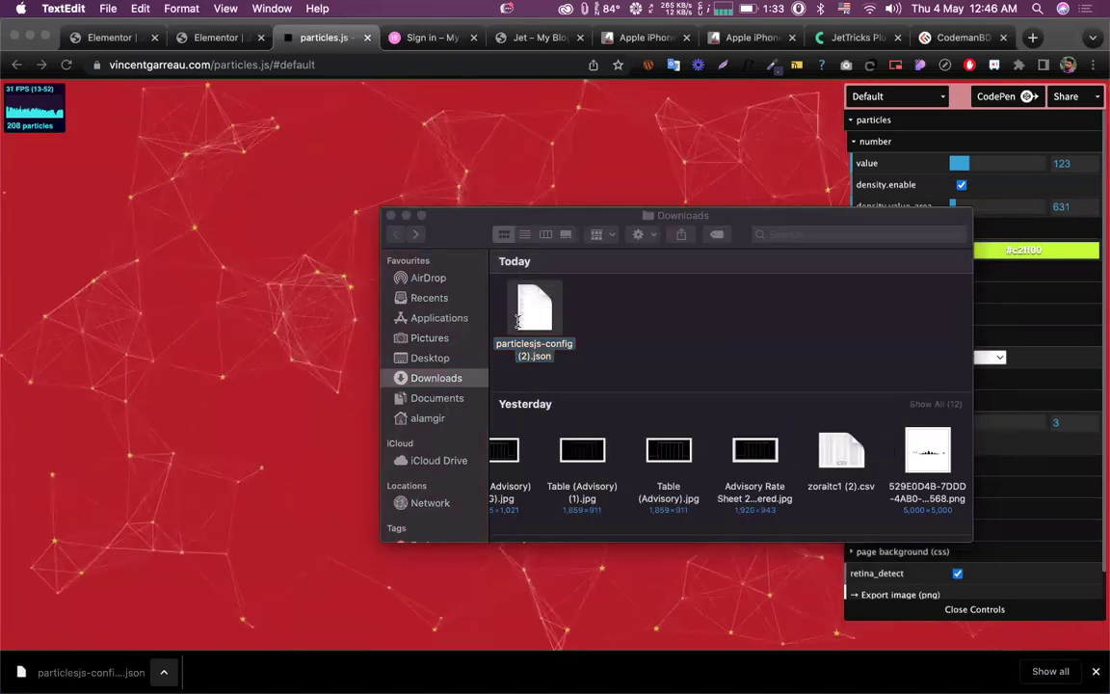
pyautogui.click(460, 235)
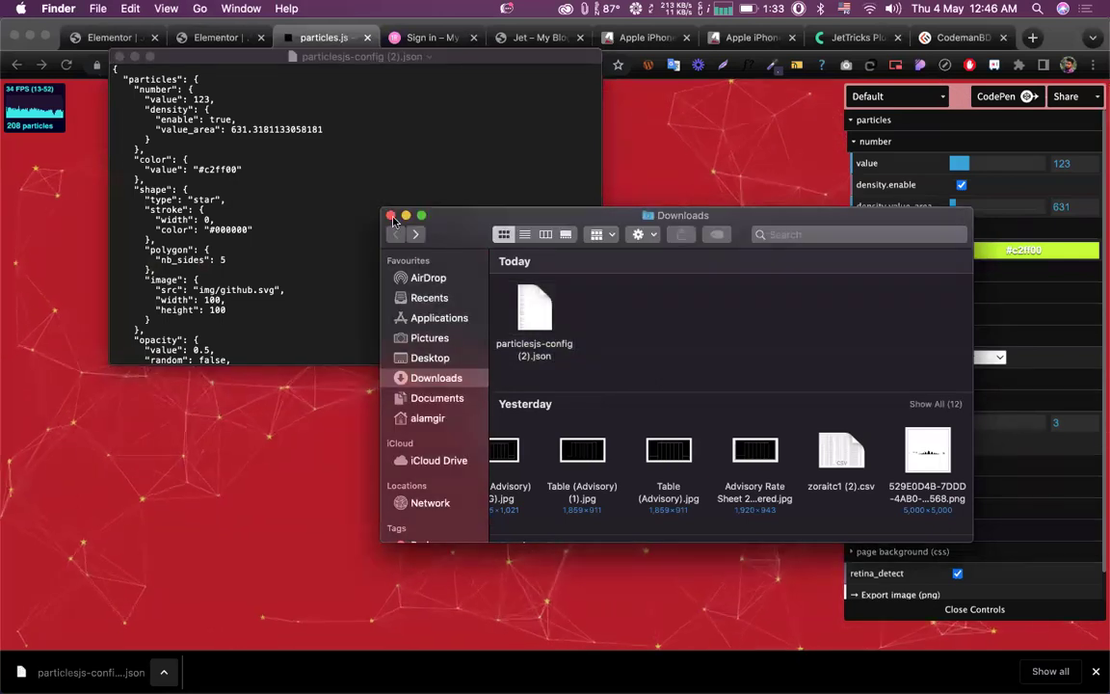
pyautogui.click(391, 218)
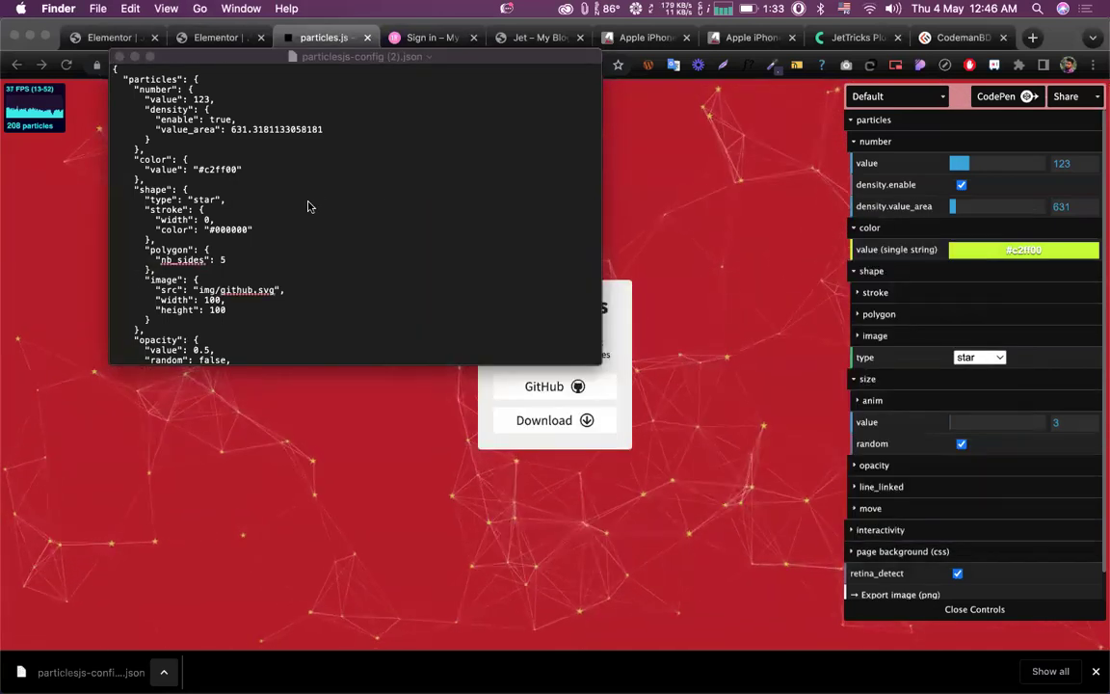
# Step: Review the JSON configuration, copy its entire text and return to the browser
pyautogui.scroll(-10, 309, 206)
pyautogui.scroll(-5, 309, 207)
pyautogui.scroll(15, 309, 206)
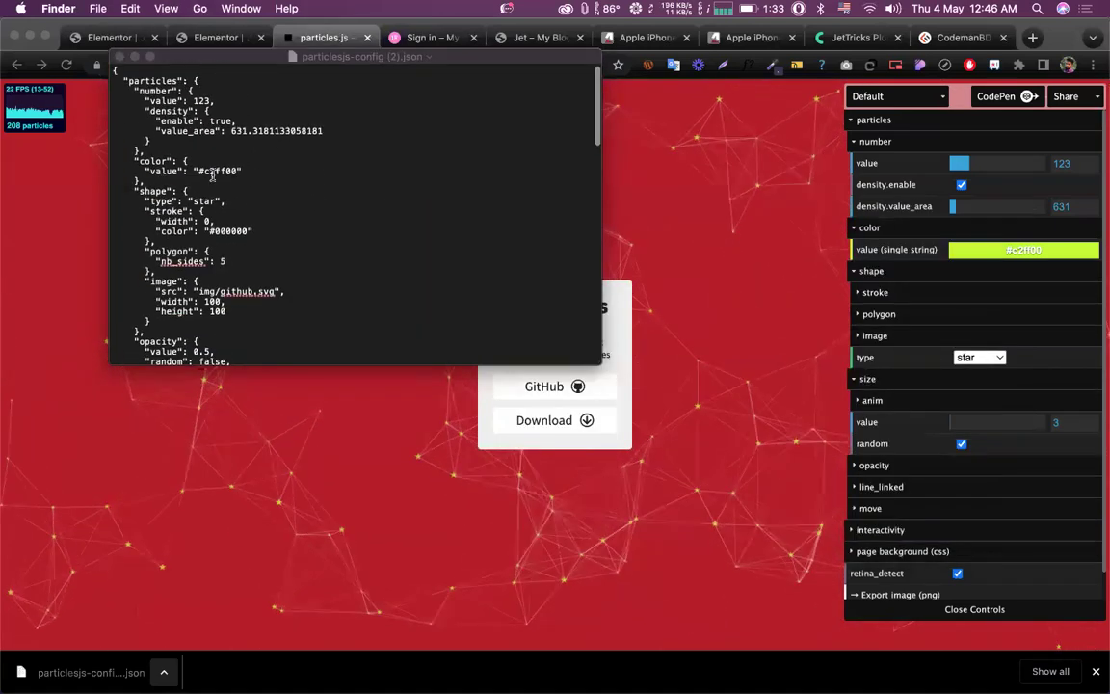
pyautogui.click(212, 174)
pyautogui.press('super+a')
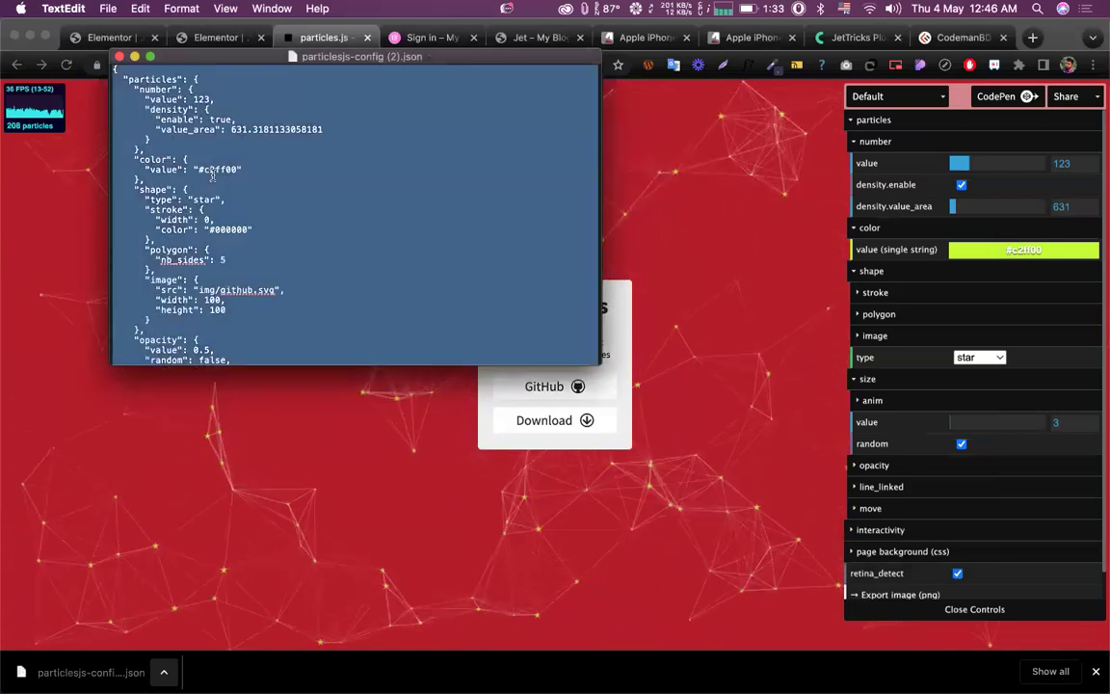
pyautogui.click(193, 424)
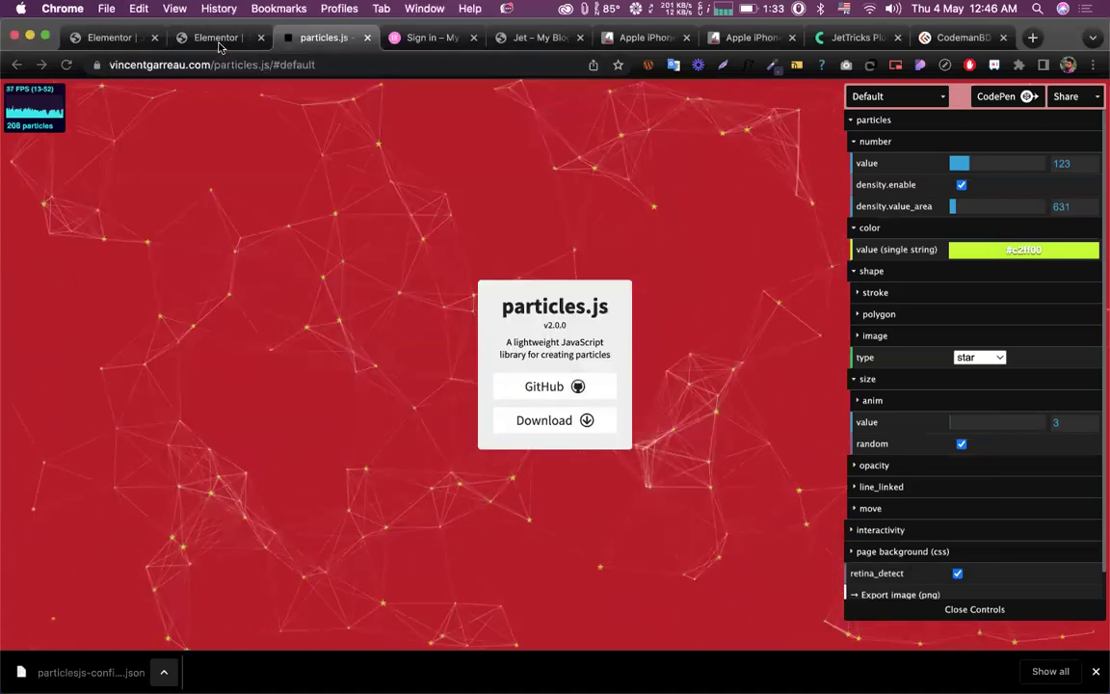
# Step: Paste the copied configuration into the section's Particles JSON field in the Elementor editor
pyautogui.click(216, 36)
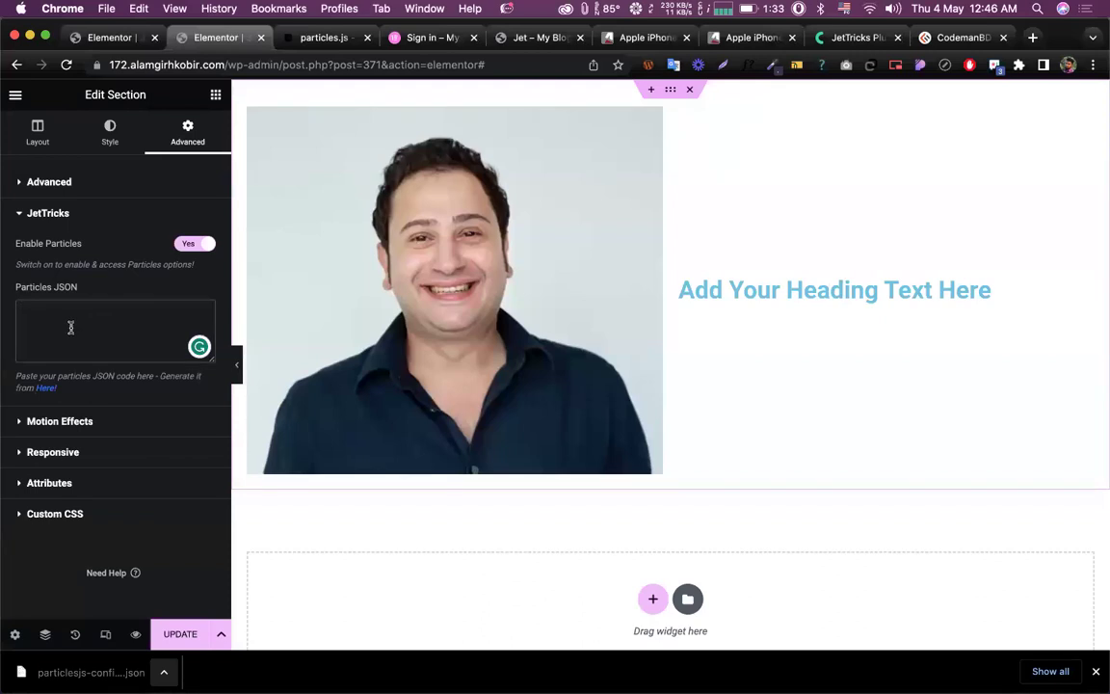
pyautogui.click(70, 328)
pyautogui.press('super+v')
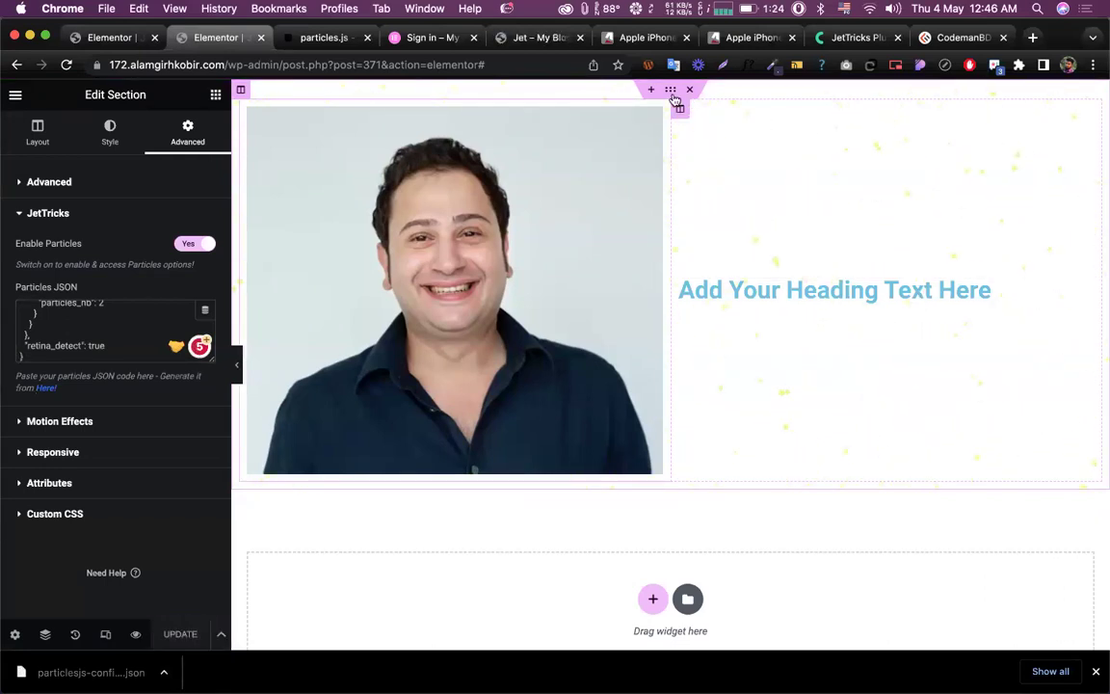
# Step: Give the section a classic background with the dark gray color #303030
pyautogui.click(109, 135)
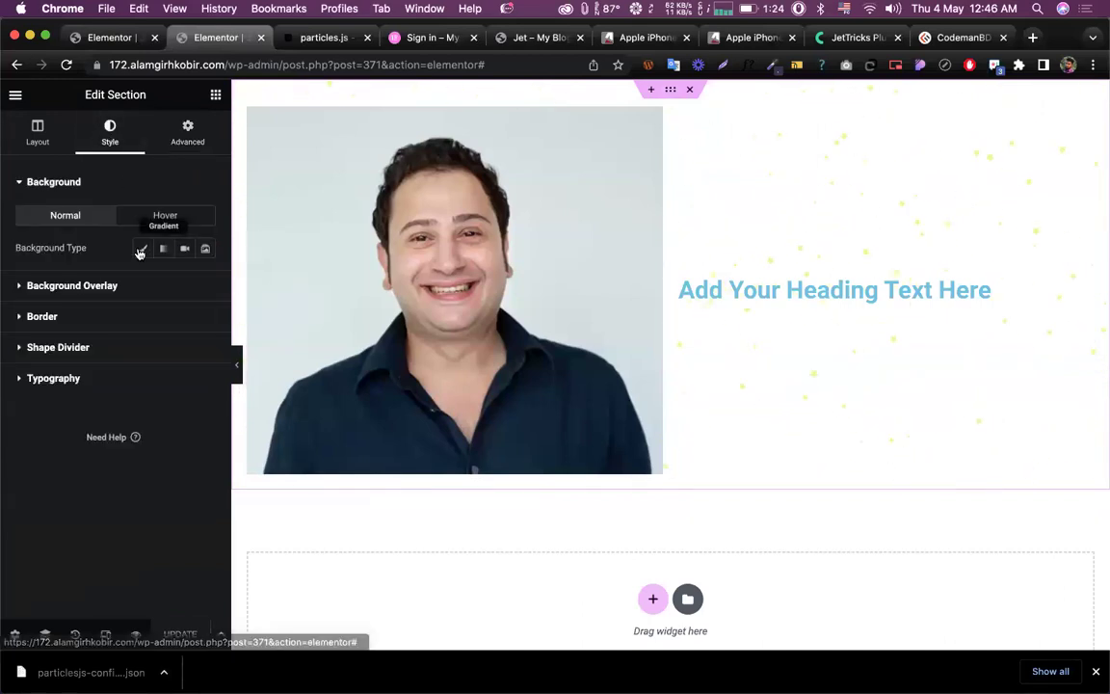
pyautogui.click(142, 249)
pyautogui.click(204, 280)
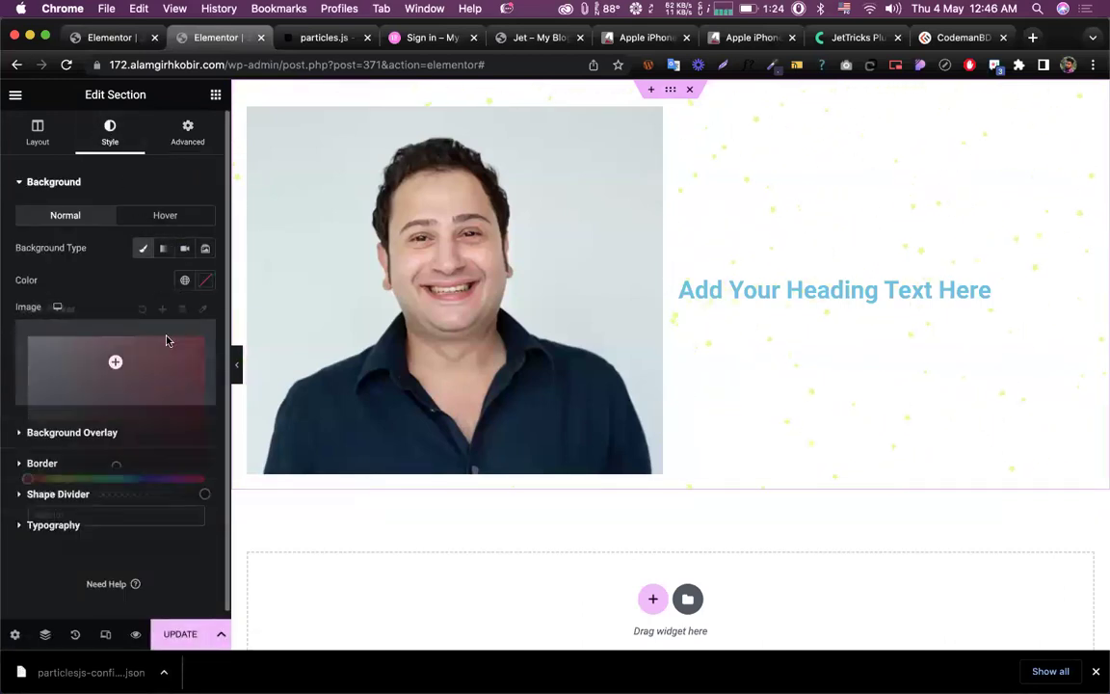
pyautogui.click(69, 514)
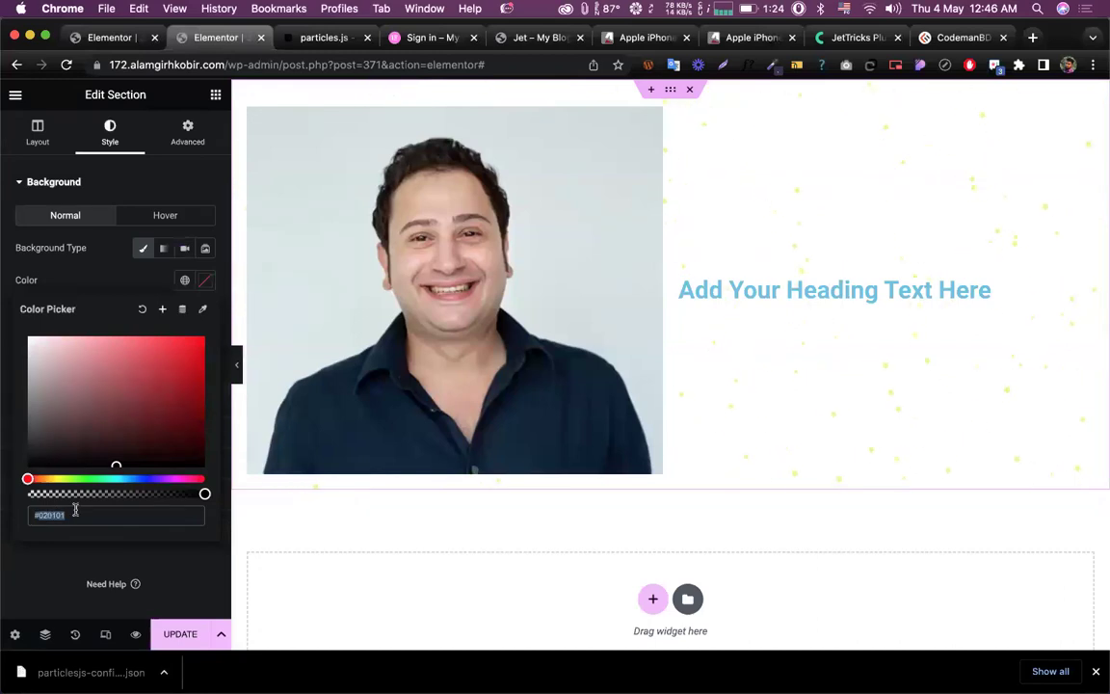
pyautogui.click(116, 277)
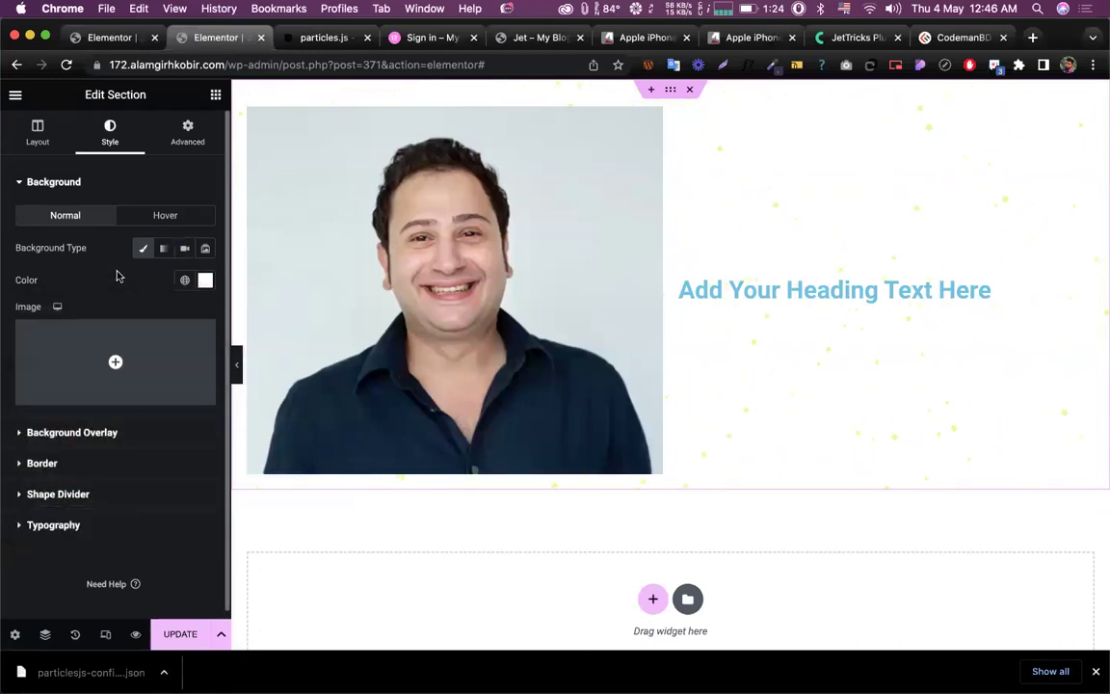
pyautogui.click(205, 280)
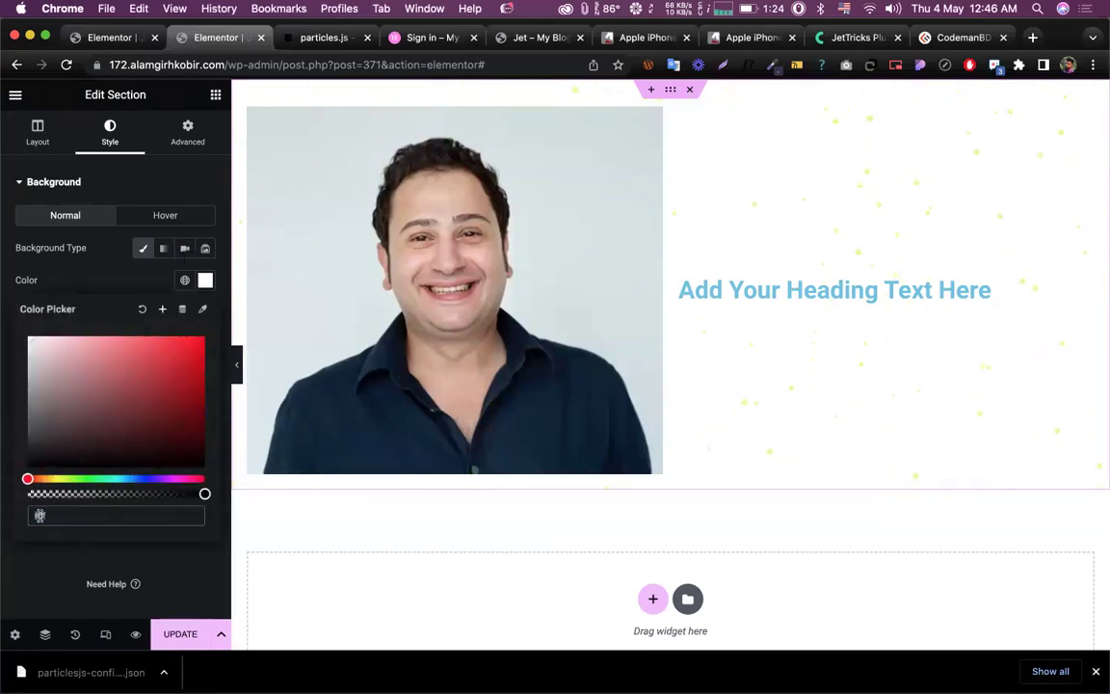
pyautogui.write('#303030')
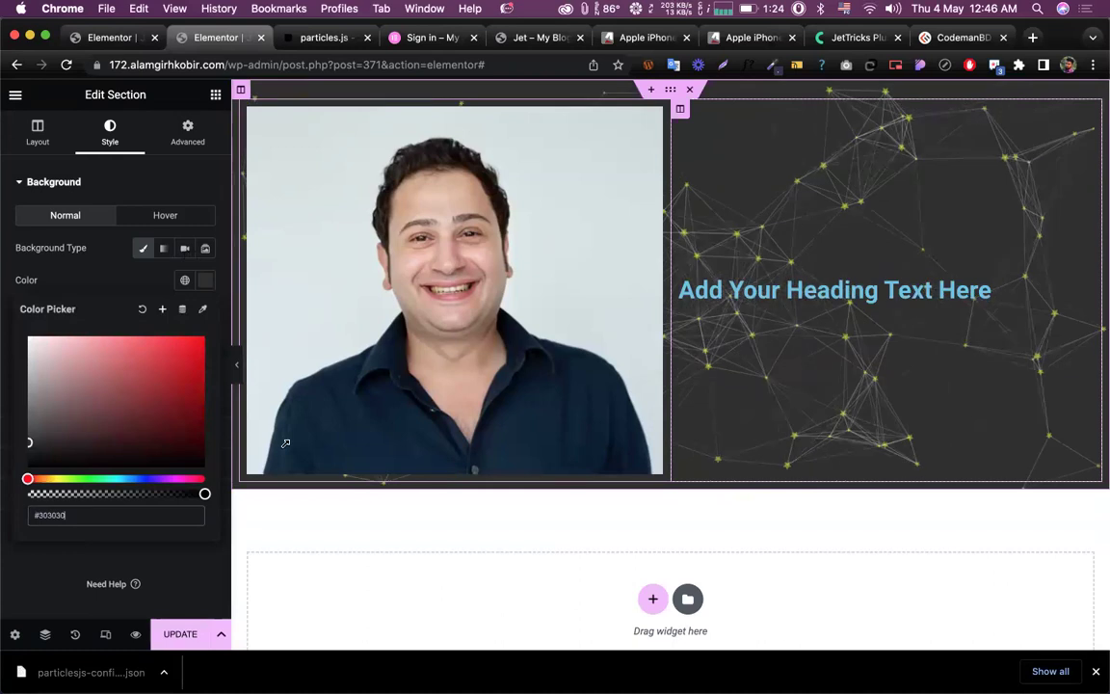
# Step: Update the page and view the star particle background in the Jet page preview
pyautogui.click(177, 634)
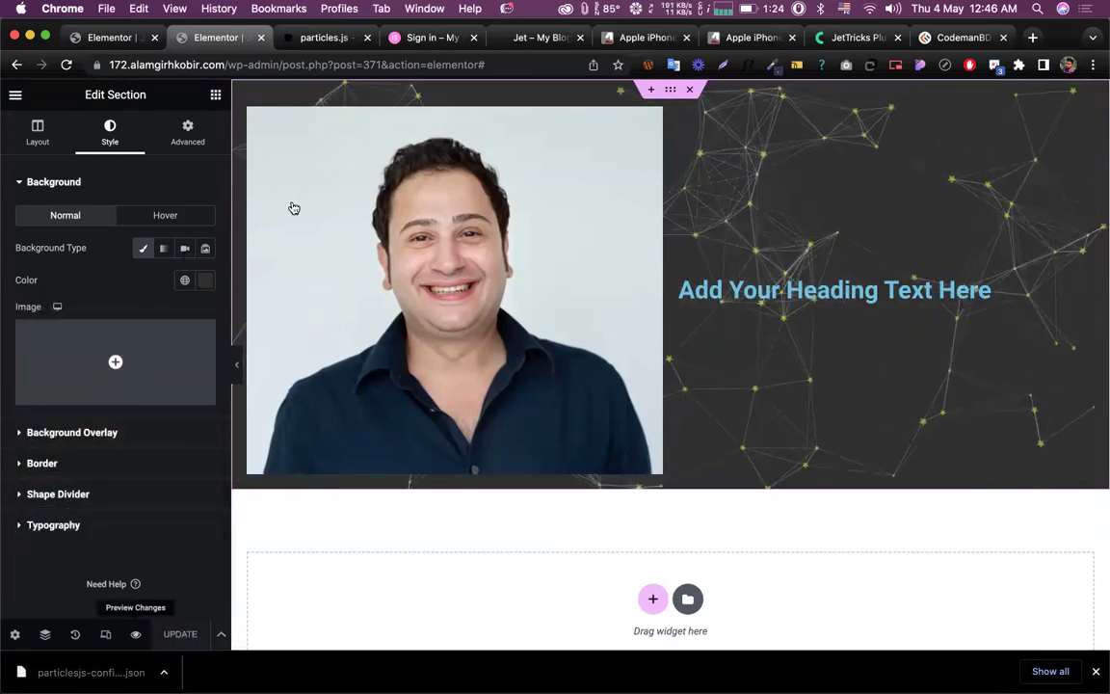
pyautogui.click(520, 38)
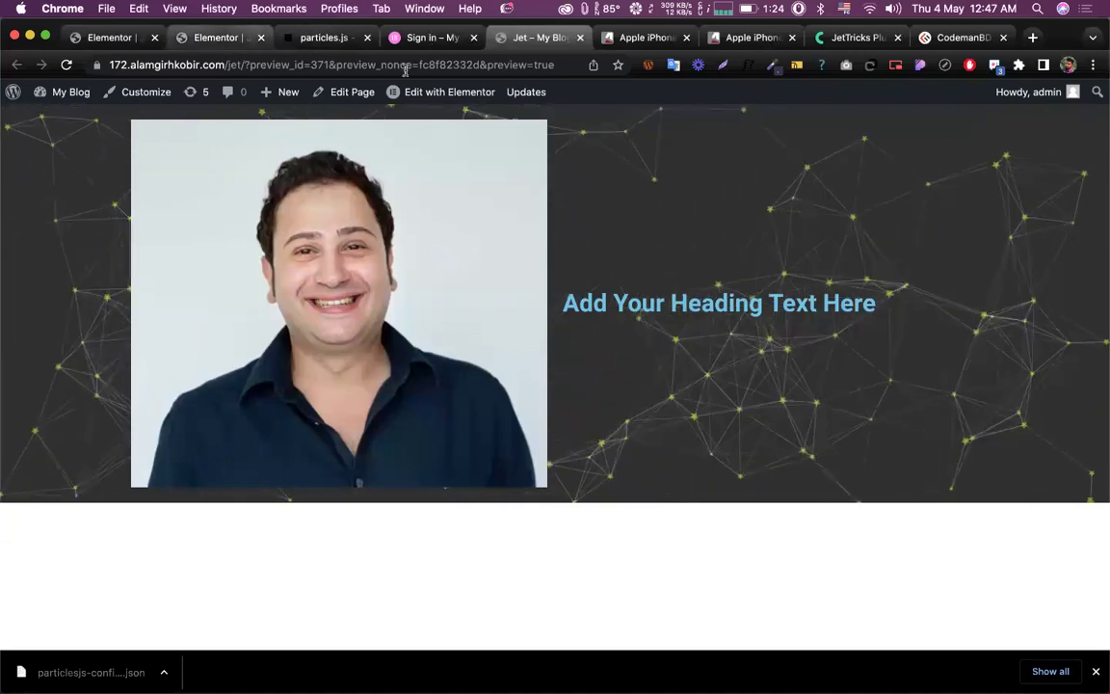
# Step: Load the Google Classroom classwork page in the browser tab holding the Elementor account verification
pyautogui.press('super+alt+Left')
pyautogui.click(445, 68)
pyautogui.write('cla')
pyautogui.press('Return')
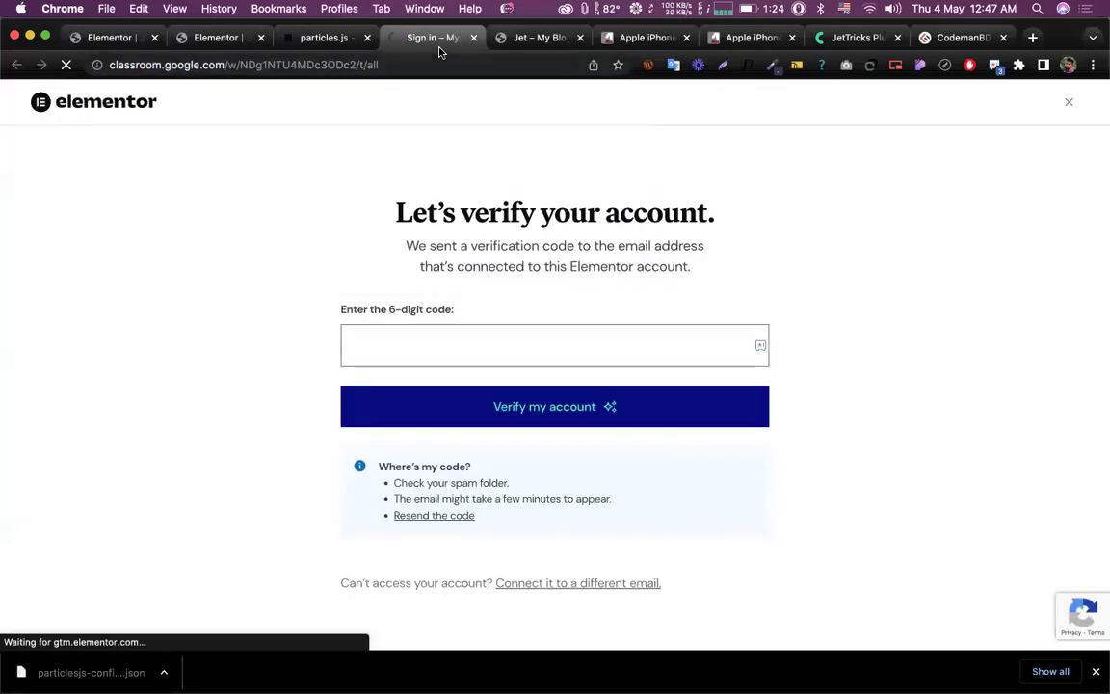
# Step: Move the Classroom tab to the first position and switch back to the section in the Elementor editor
pyautogui.moveTo(428, 46); pyautogui.dragTo(92, 39)
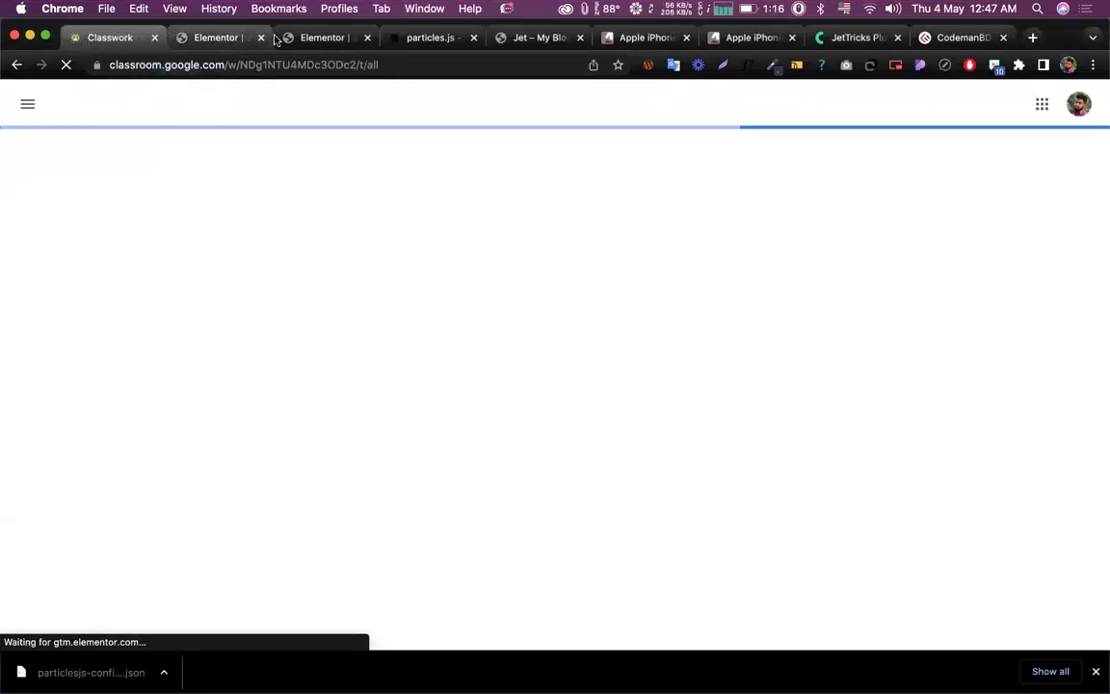
pyautogui.click(327, 37)
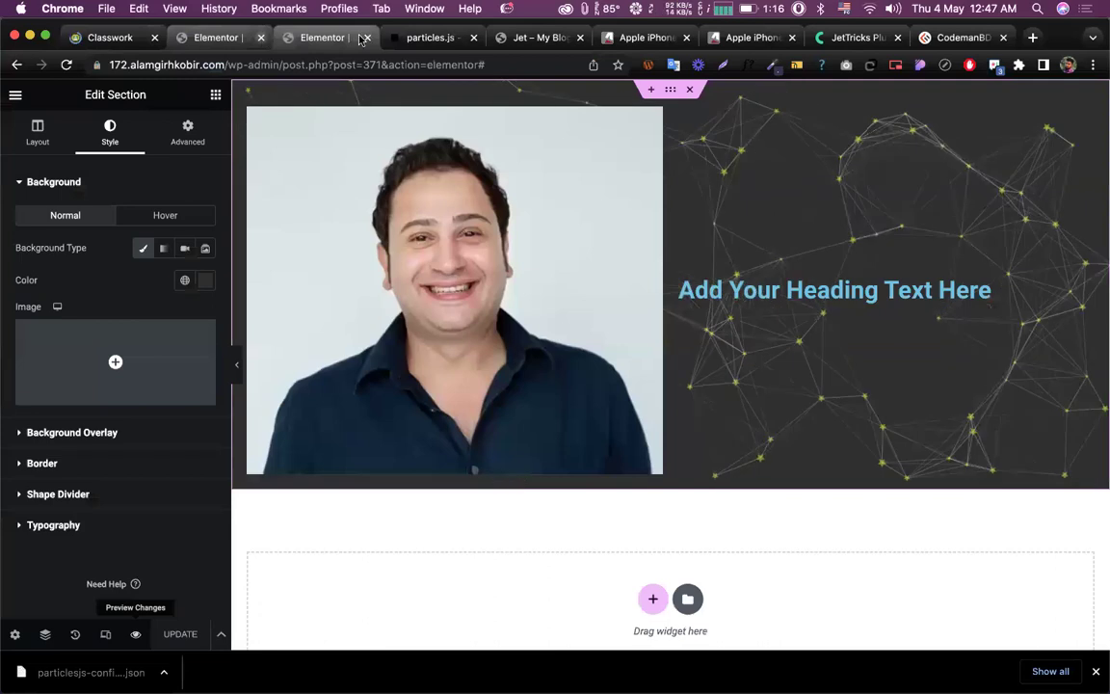
# Step: Close every browser tab except Classroom and one Elementor editor, and open the list of classes in Classroom
pyautogui.click(367, 38)
pyautogui.click(366, 37)
pyautogui.click(367, 38)
pyautogui.click(366, 37)
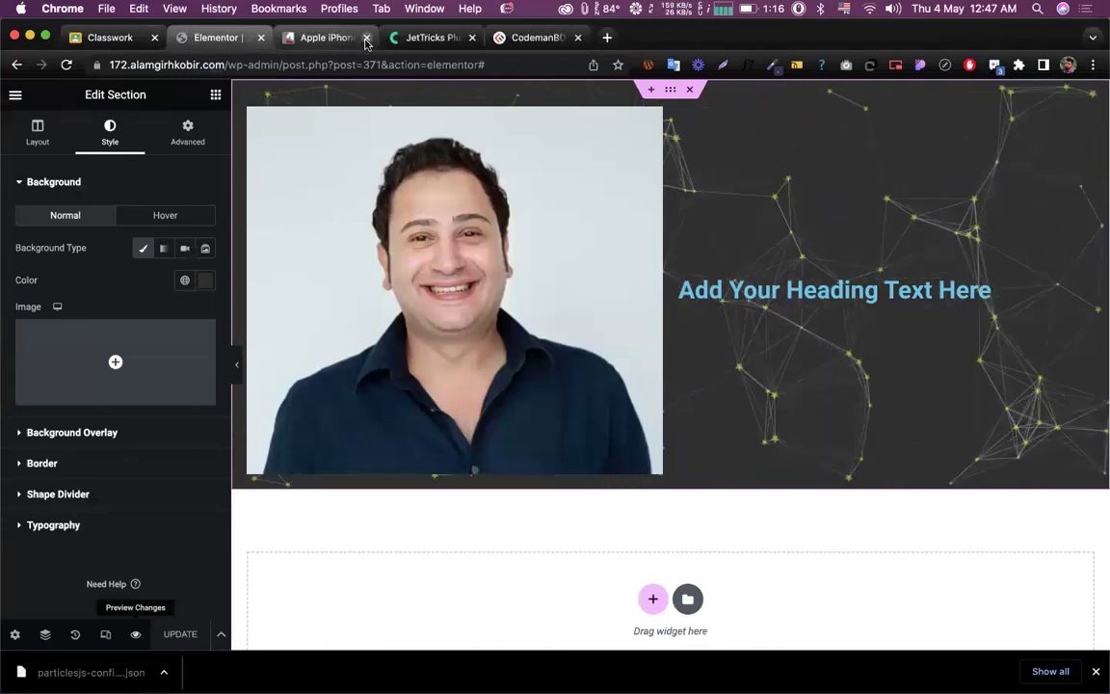
pyautogui.click(366, 37)
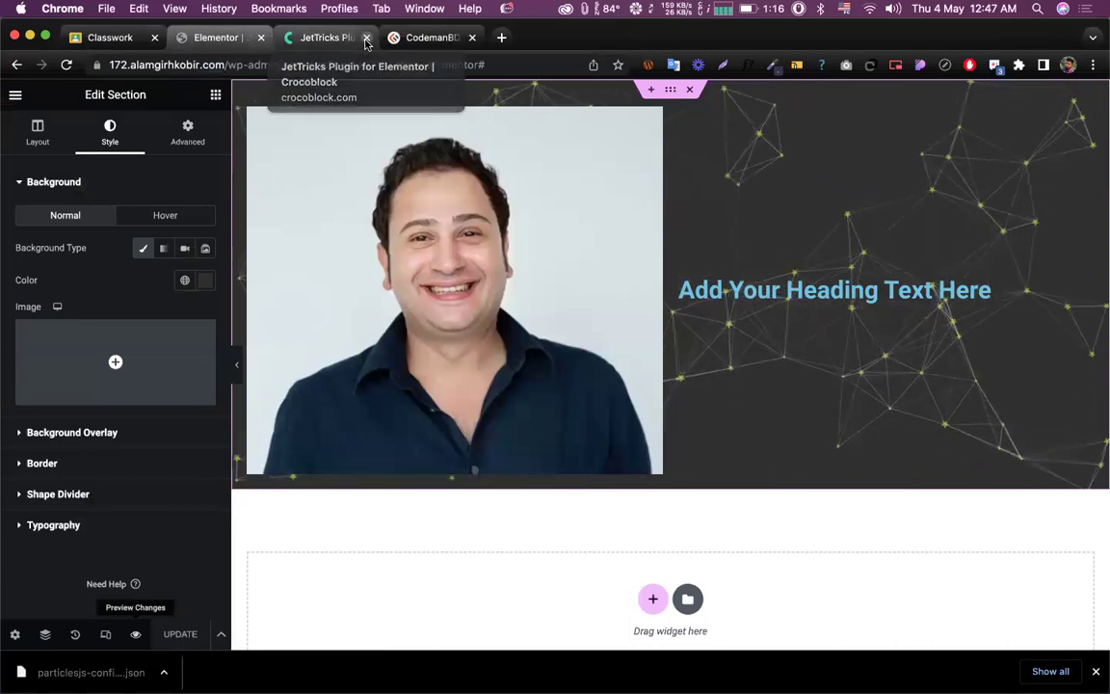
pyautogui.click(366, 38)
pyautogui.click(366, 38)
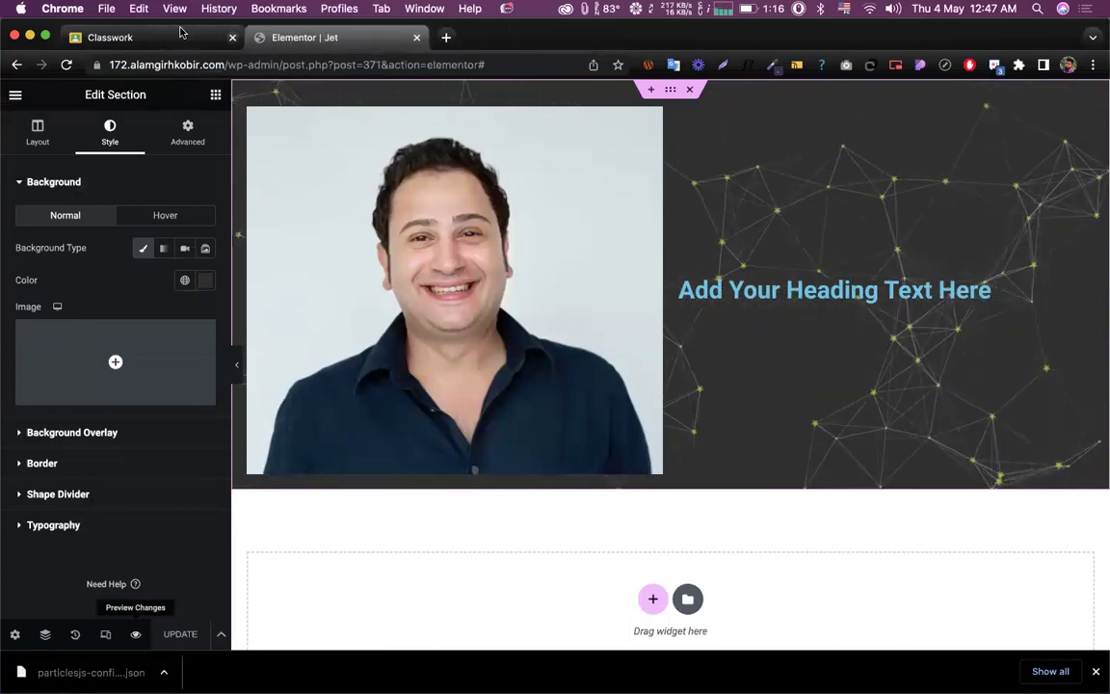
pyautogui.click(180, 34)
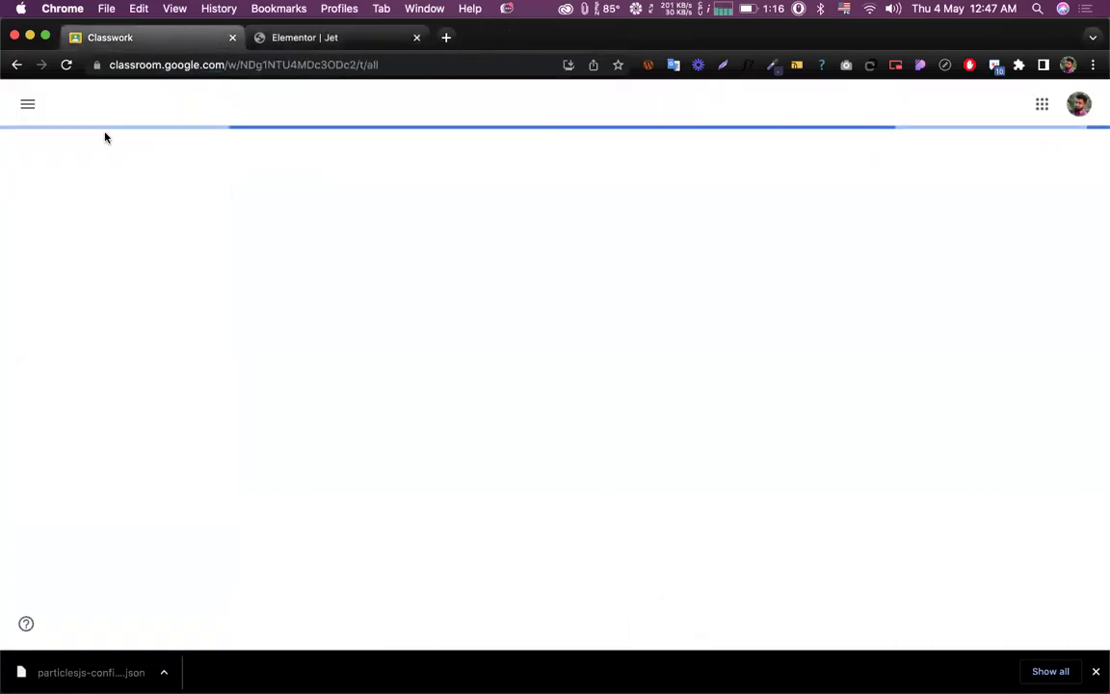
pyautogui.click(28, 108)
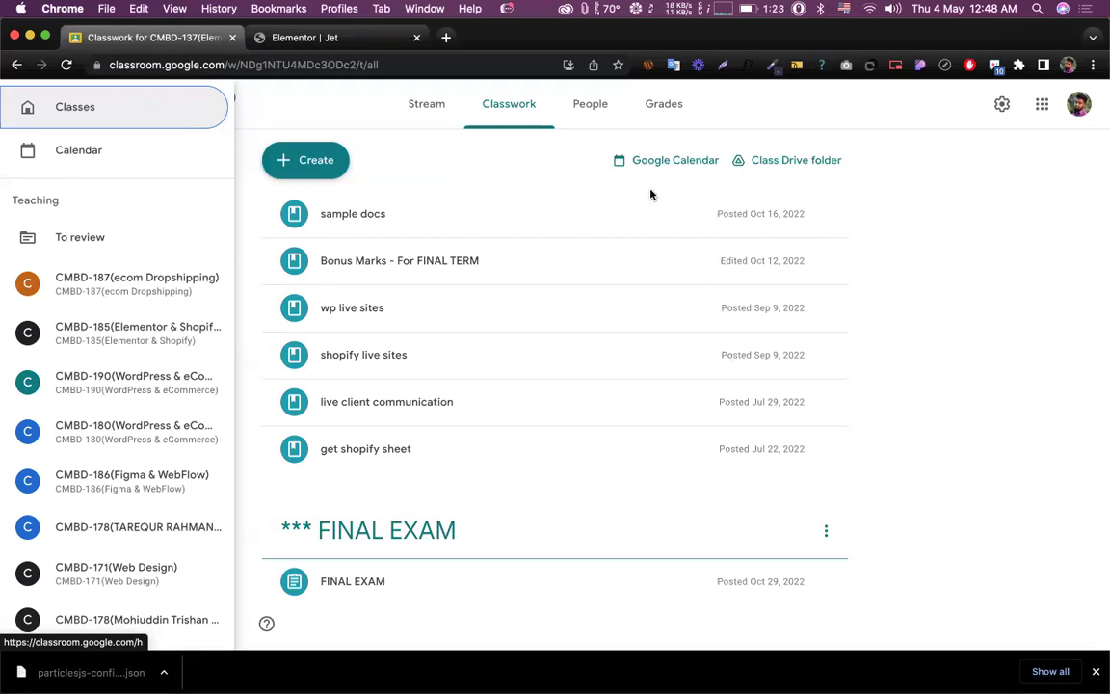
# Step: Switch back to the Elementor editor and review the JetTricks widgets in the widget list
pyautogui.click(287, 39)
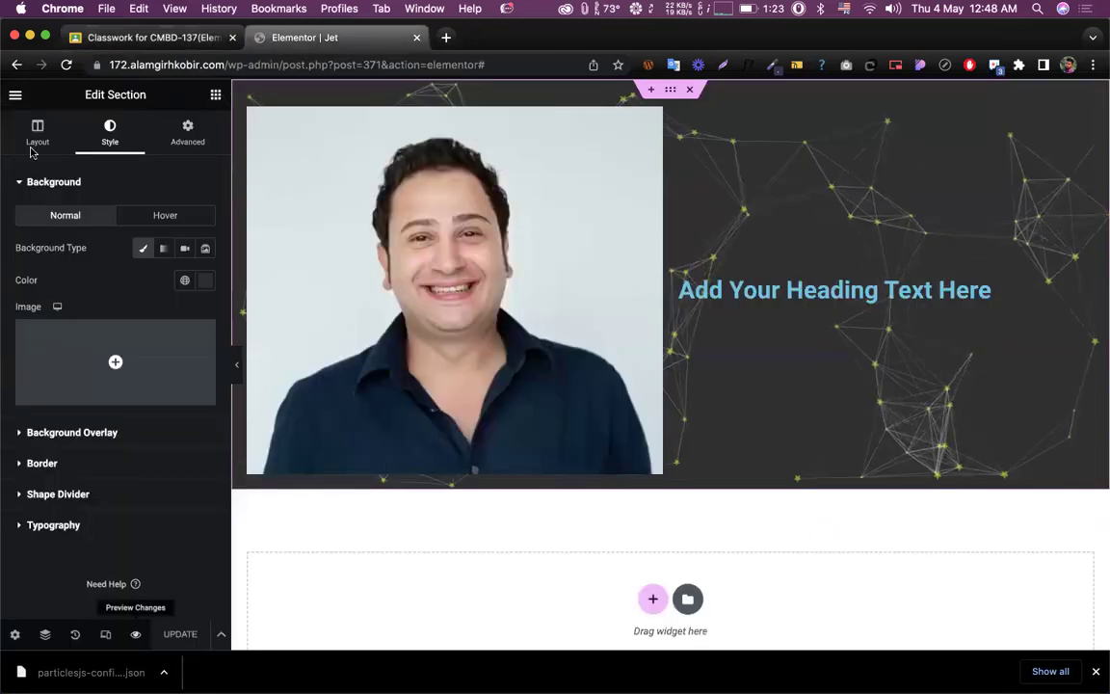
pyautogui.click(214, 95)
pyautogui.scroll(-20, 154, 371)
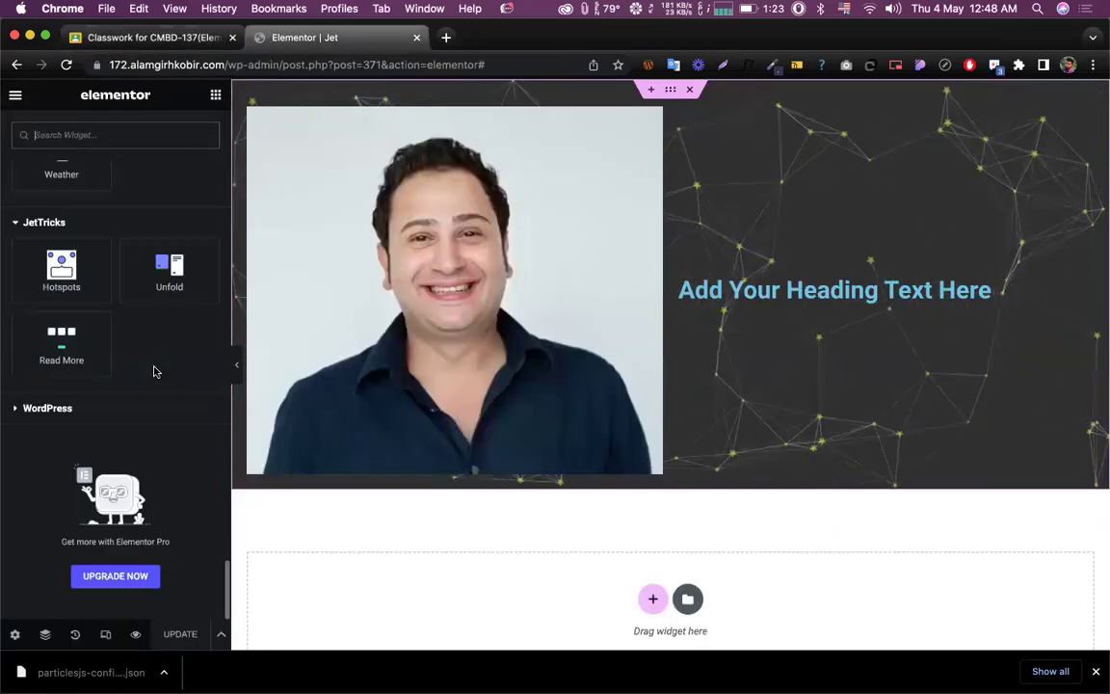
pyautogui.scroll(1, 154, 371)
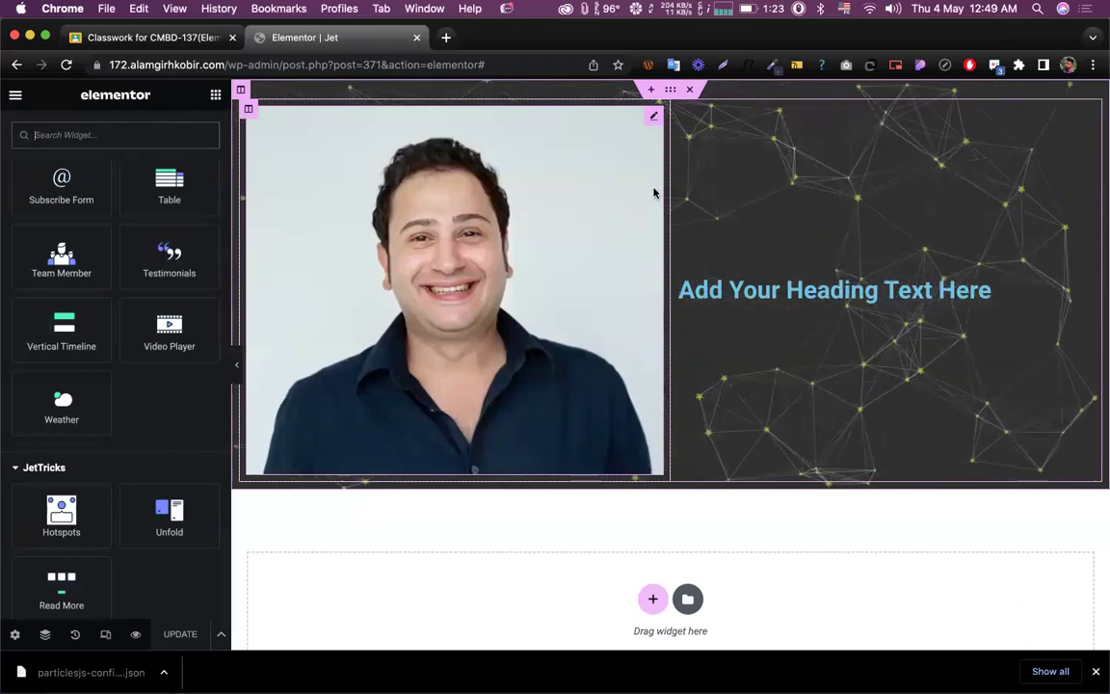
# Step: Switch to Google Classroom and open the Classwork page of the CMBD-172(Elementor & Shopify) class
pyautogui.click(145, 37)
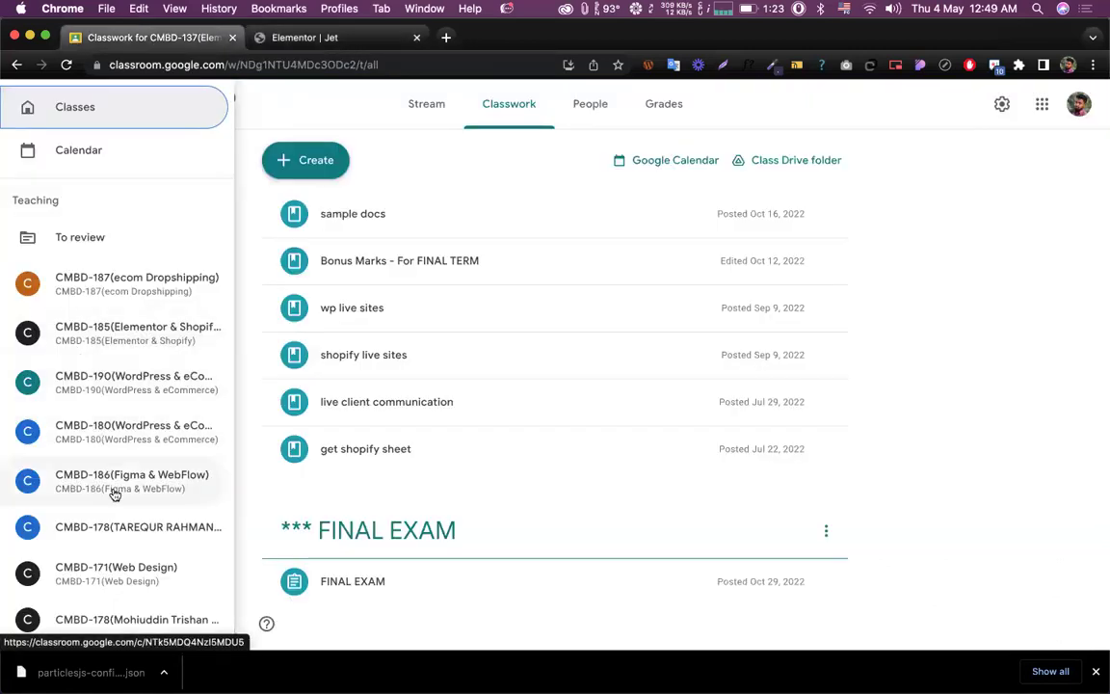
pyautogui.scroll(-2, 113, 495)
pyautogui.scroll(-4, 114, 482)
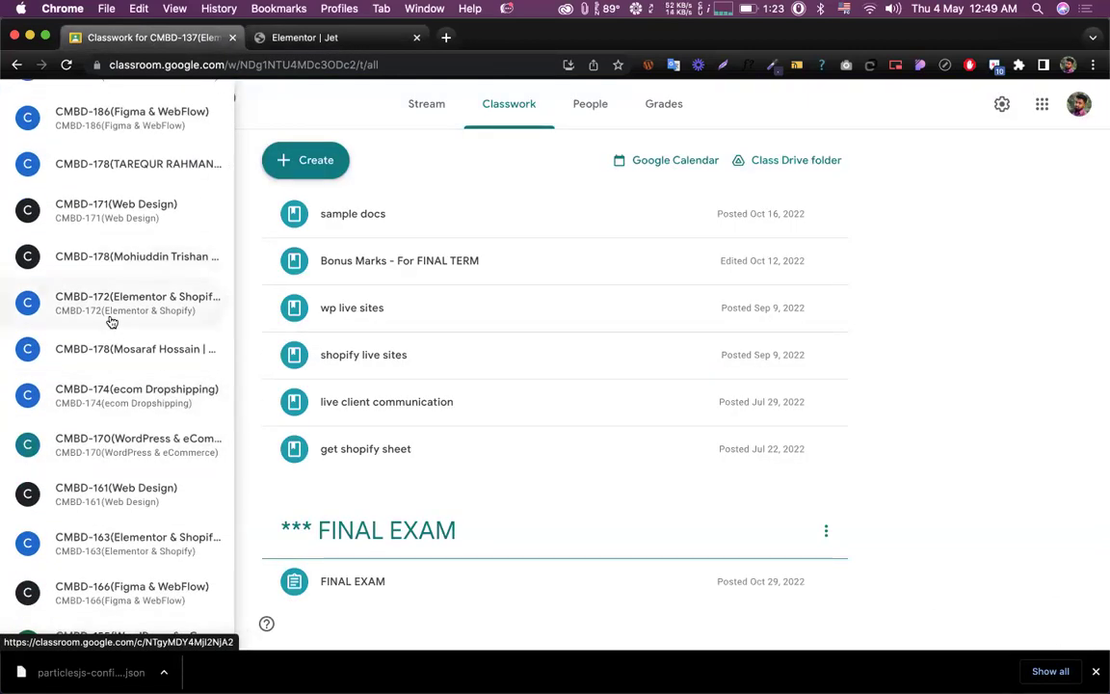
pyautogui.click(108, 318)
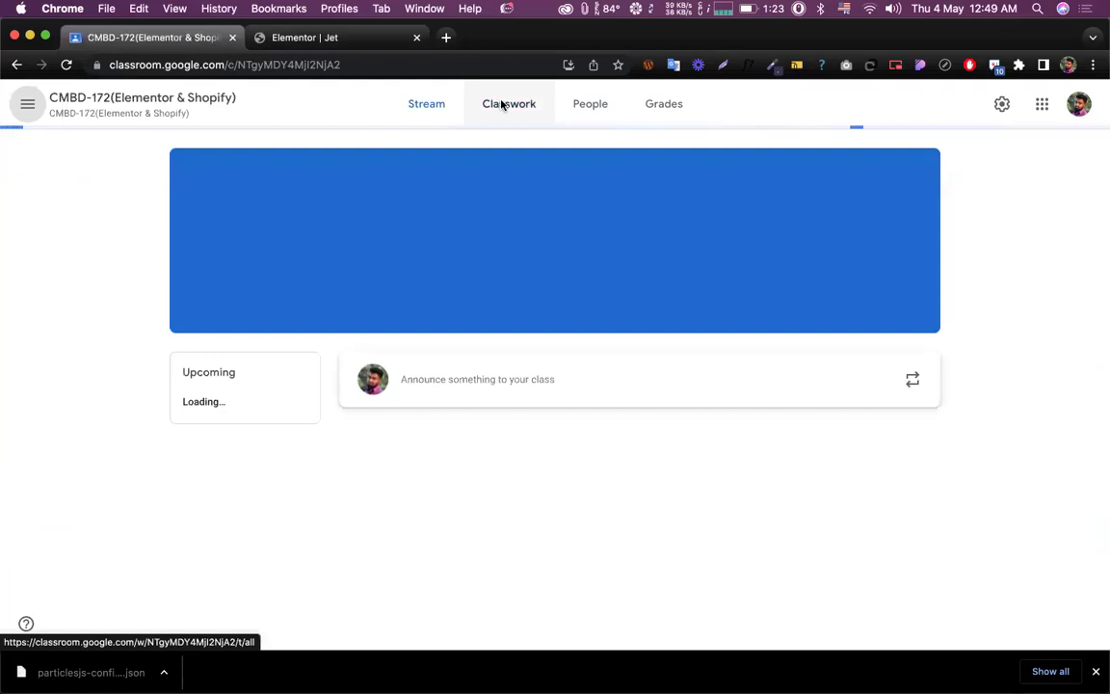
pyautogui.click(503, 104)
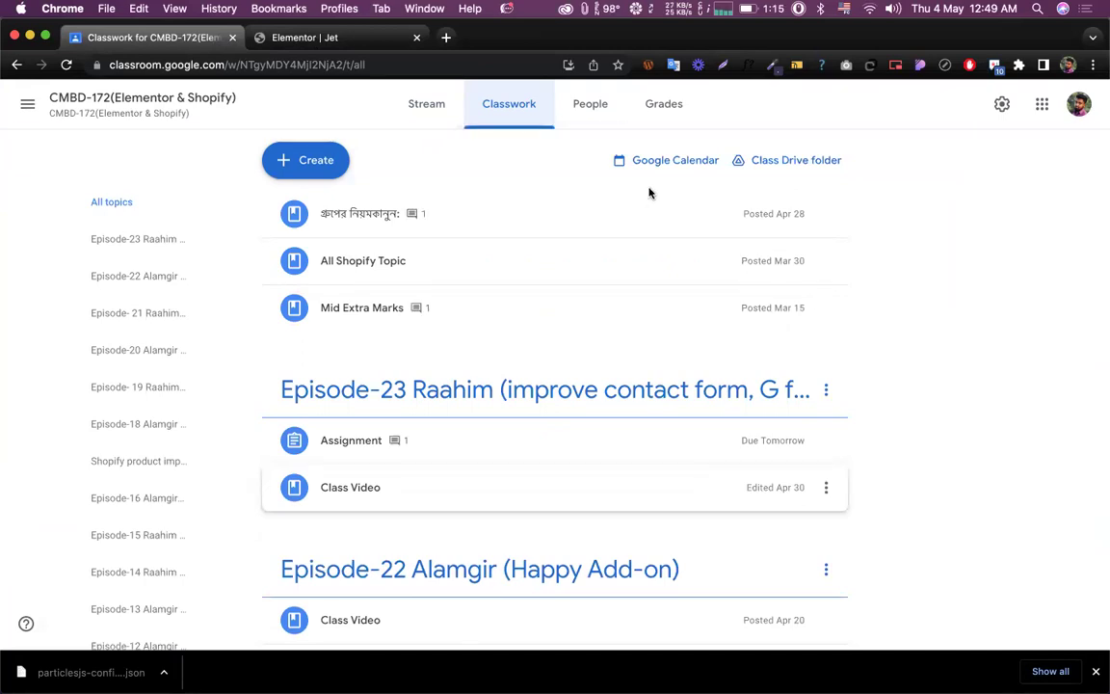
# Step: Start creating a new topic in the classwork of the CMBD-172 class
pyautogui.click(318, 160)
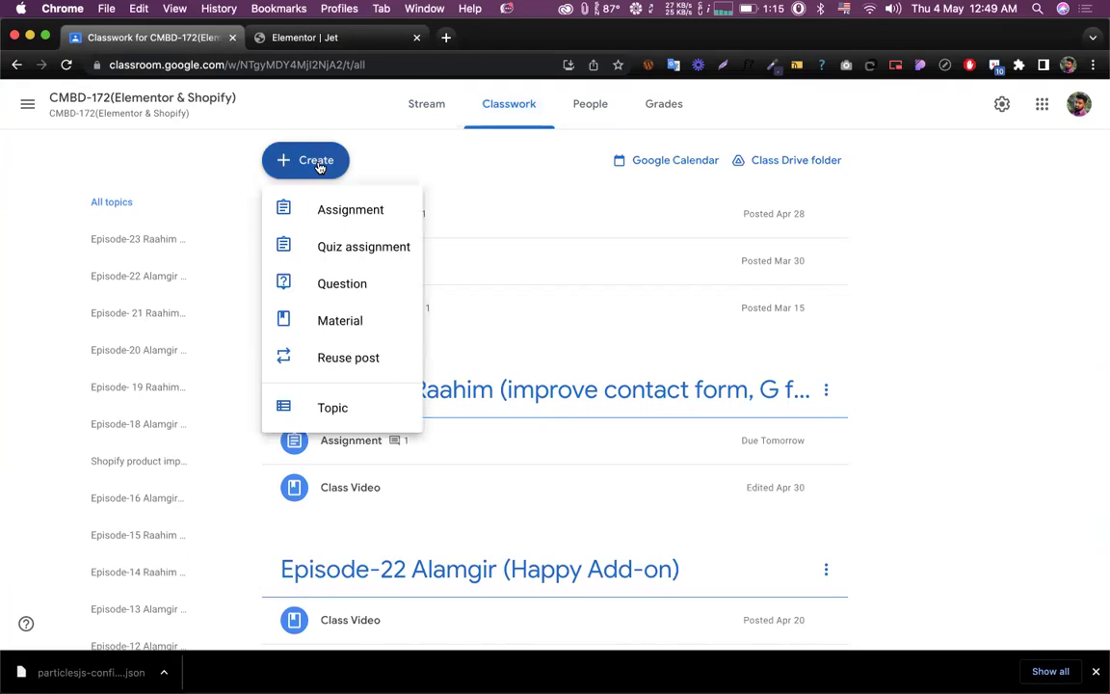
pyautogui.click(334, 409)
pyautogui.click(568, 429)
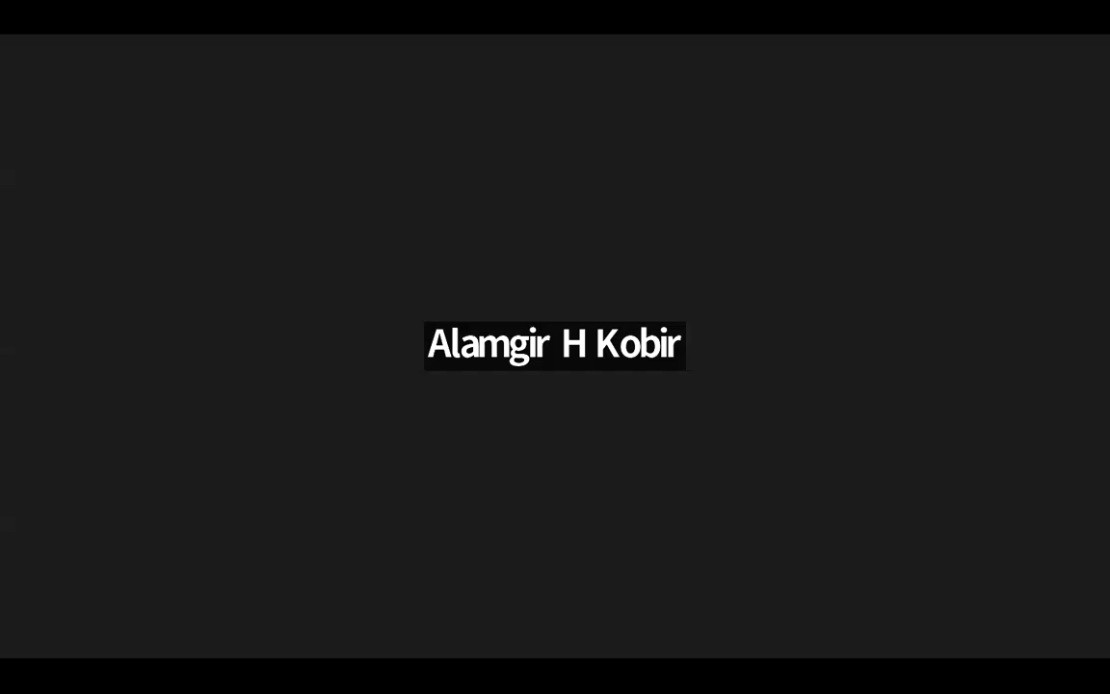